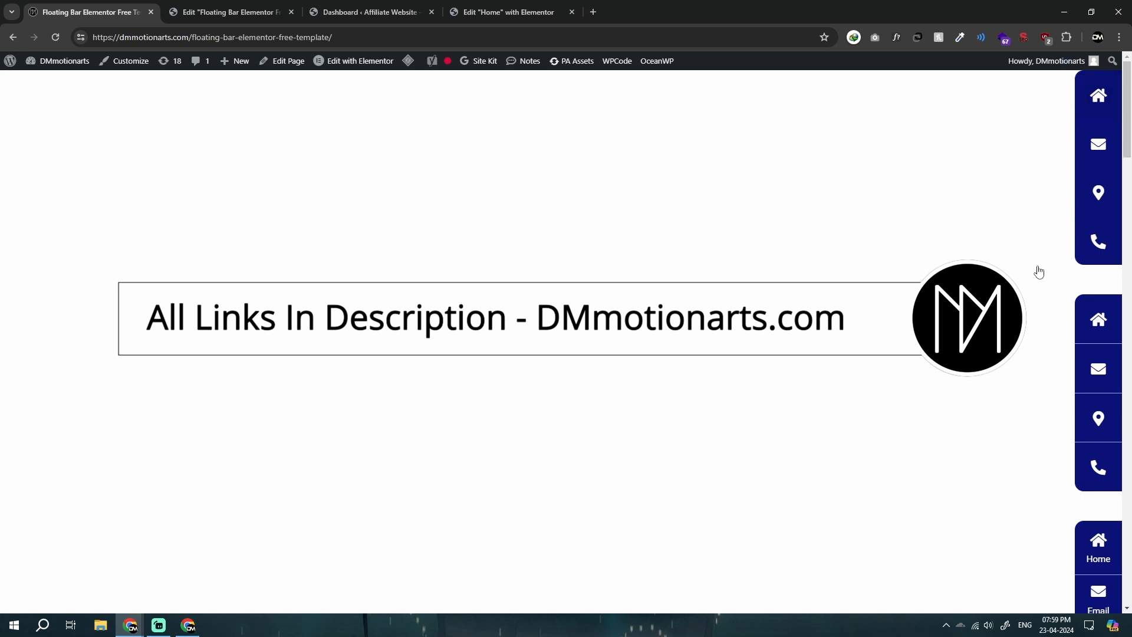
# Step: Look over the floating bar designs along the whole live demo page, down to the last one
pyautogui.click(1039, 271)
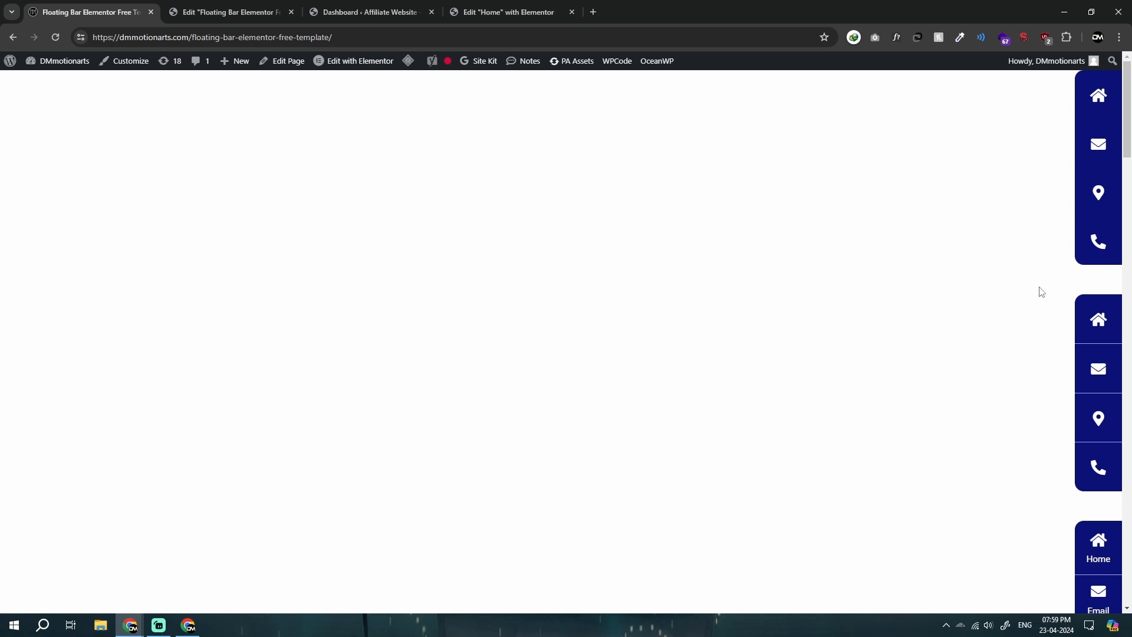
pyautogui.scroll(-20, 1022, 298)
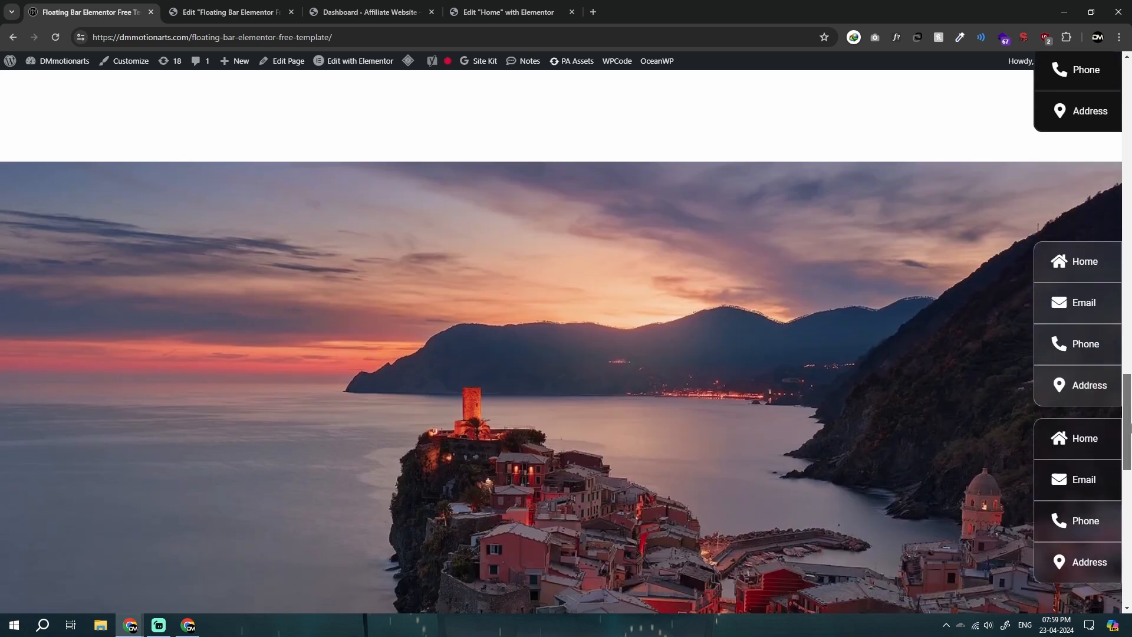
pyautogui.moveTo(1130, 428); pyautogui.dragTo(1130, 109)
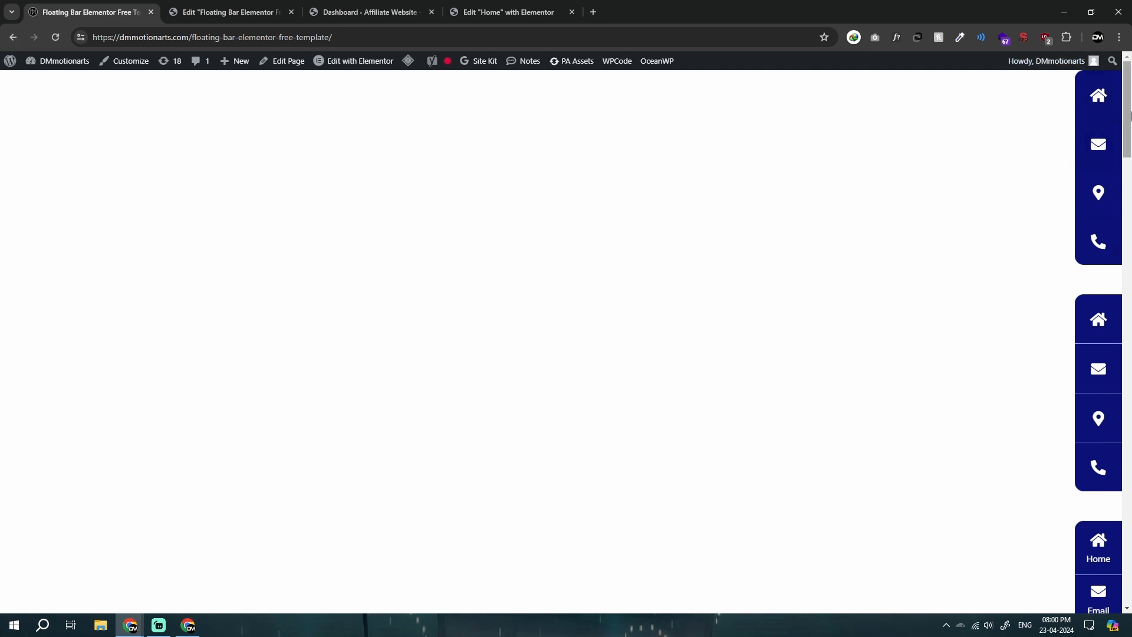
pyautogui.moveTo(1130, 92); pyautogui.dragTo(1130, 548)
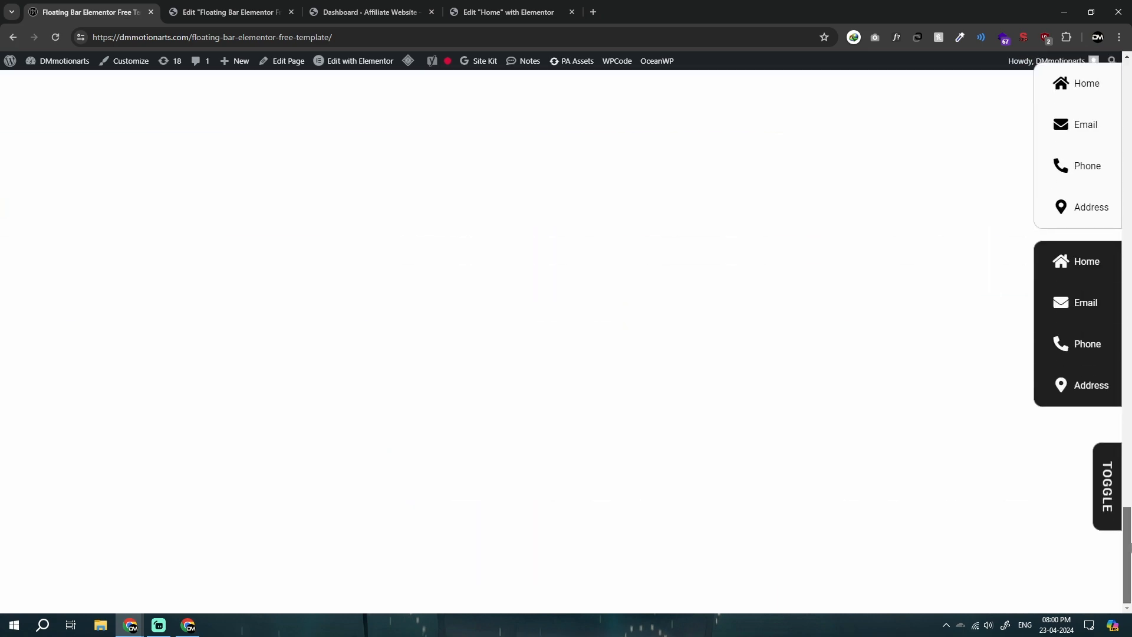
# Step: Test the black Toggle bar at the end of the demo page by expanding and collapsing it three times
pyautogui.click(1105, 457)
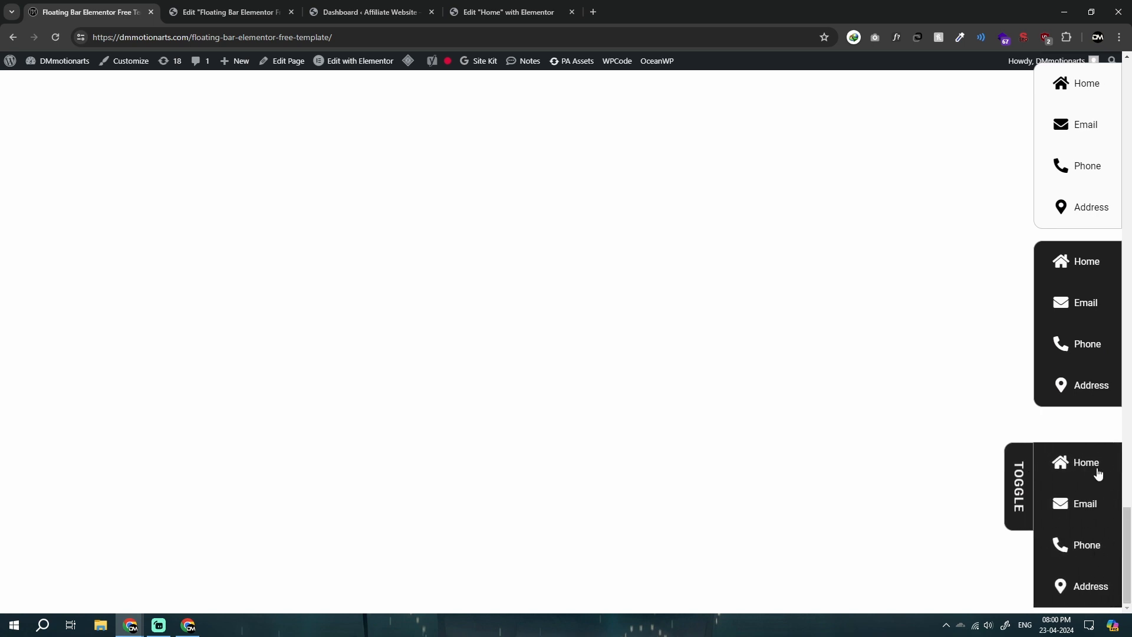
pyautogui.click(1024, 458)
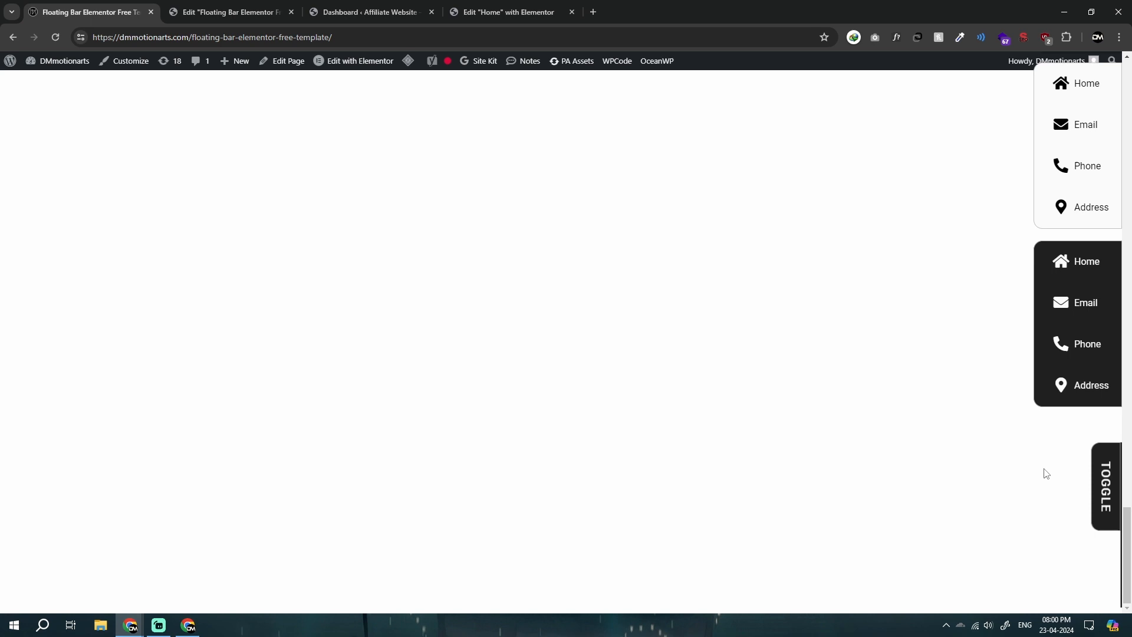
pyautogui.click(1106, 458)
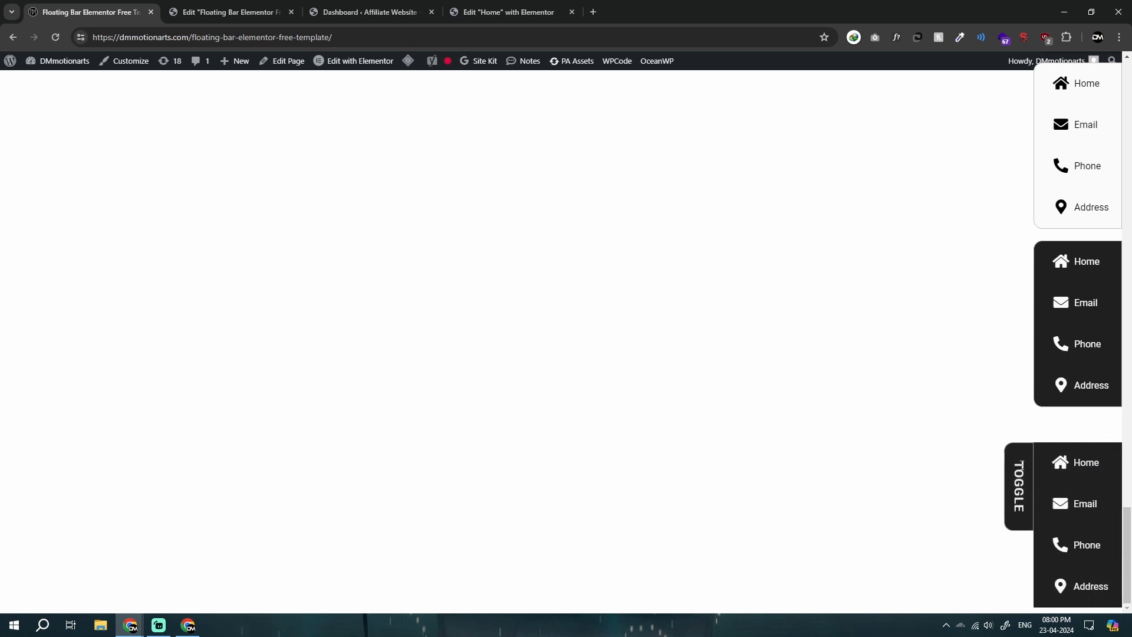
pyautogui.click(1022, 465)
pyautogui.click(1100, 461)
pyautogui.click(1028, 449)
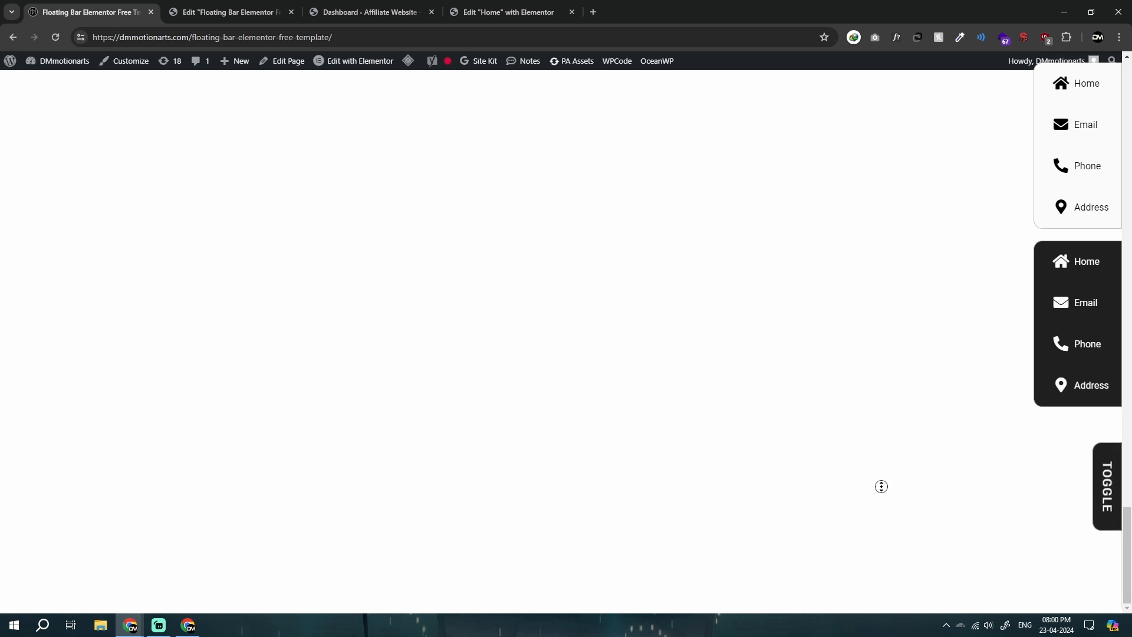
# Step: Review the first bars on the demo page, then switch to the template's Elementor editor and move the Navigator away from the bars
pyautogui.scroll(20, 824, 180)
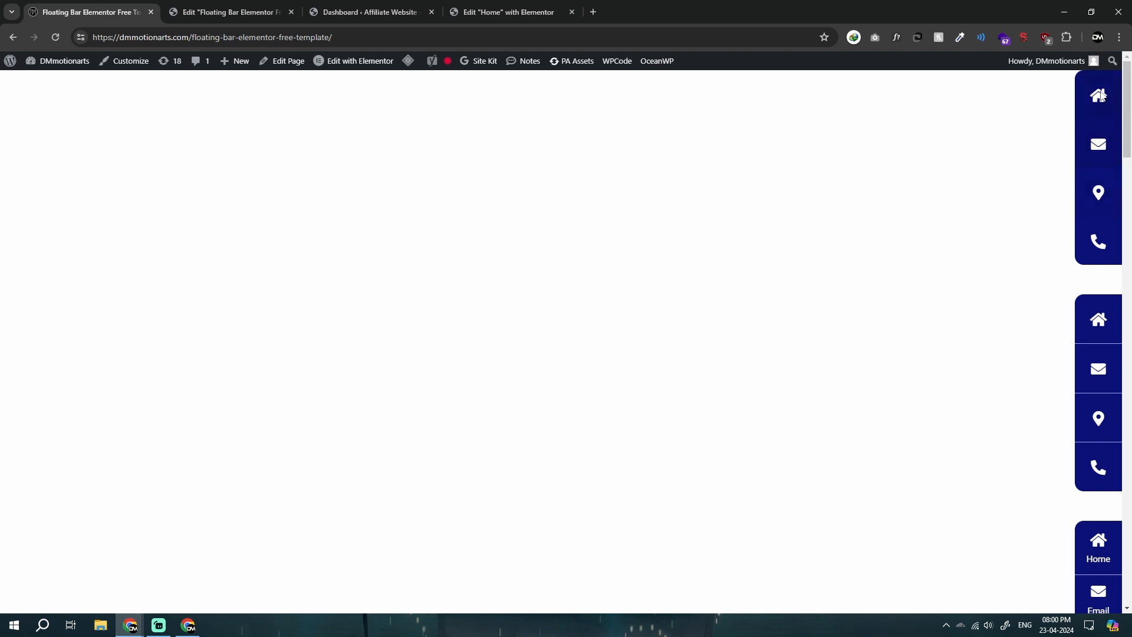
pyautogui.scroll(-1, 1015, 306)
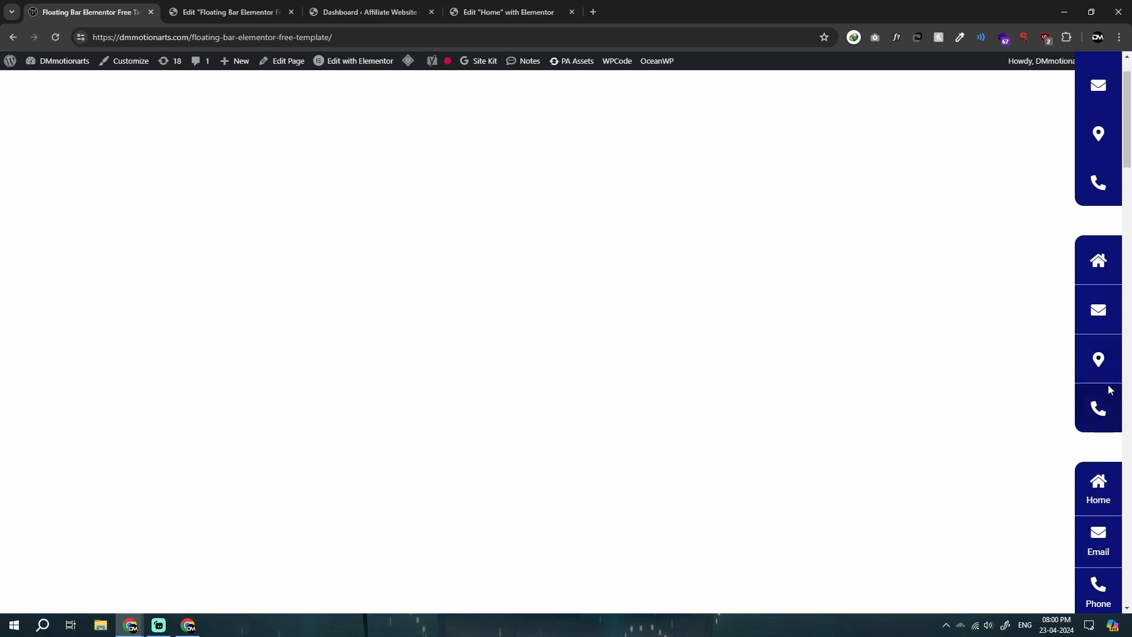
pyautogui.click(225, 7)
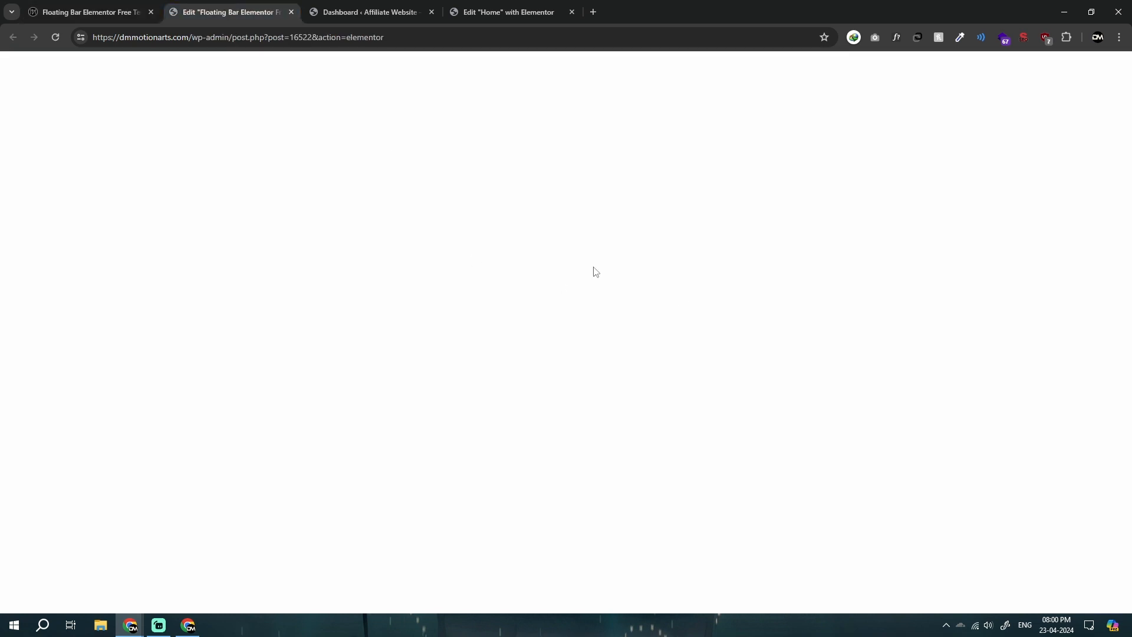
pyautogui.moveTo(1074, 122); pyautogui.dragTo(804, 142)
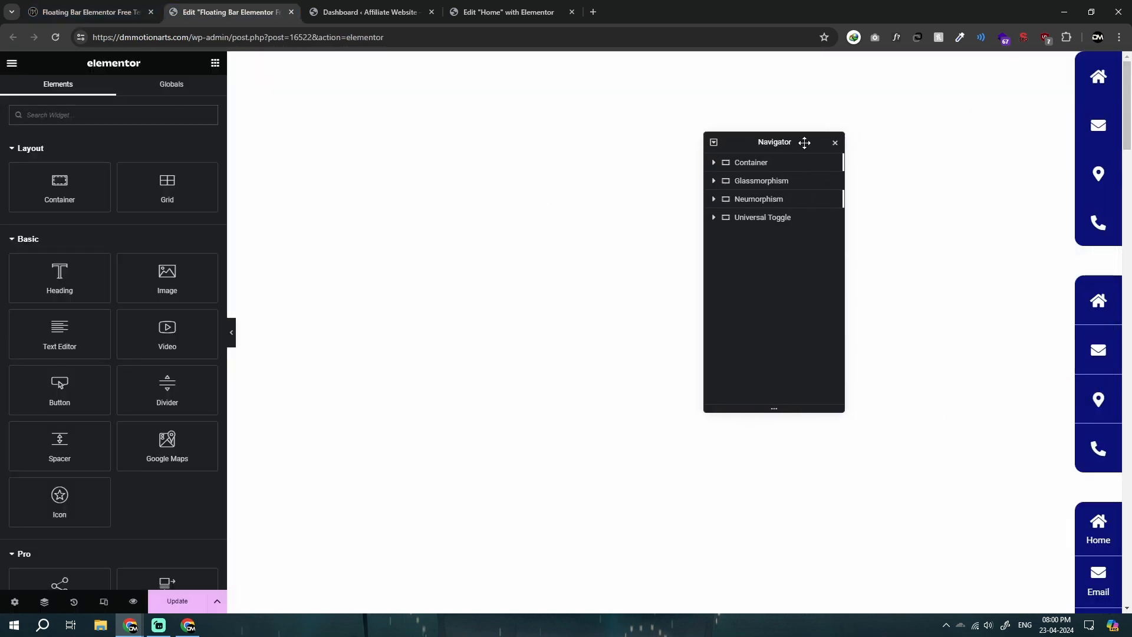
# Step: Duplicate the location icon in Bar 2
pyautogui.scroll(-1, 1109, 354)
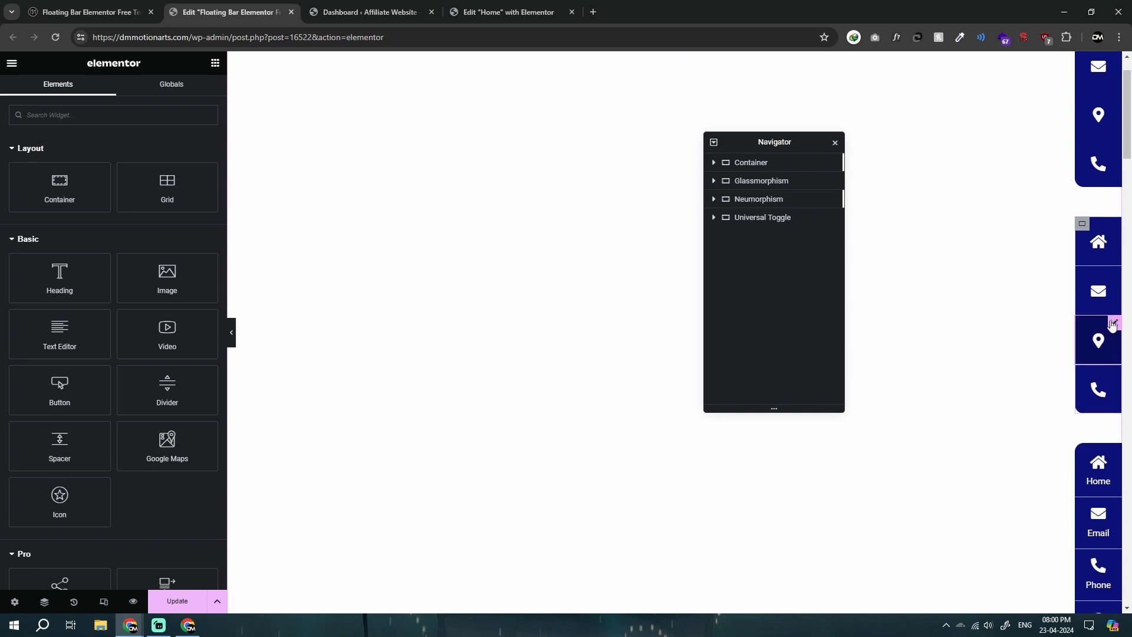
pyautogui.rightClick(1112, 325)
pyautogui.click(1031, 285)
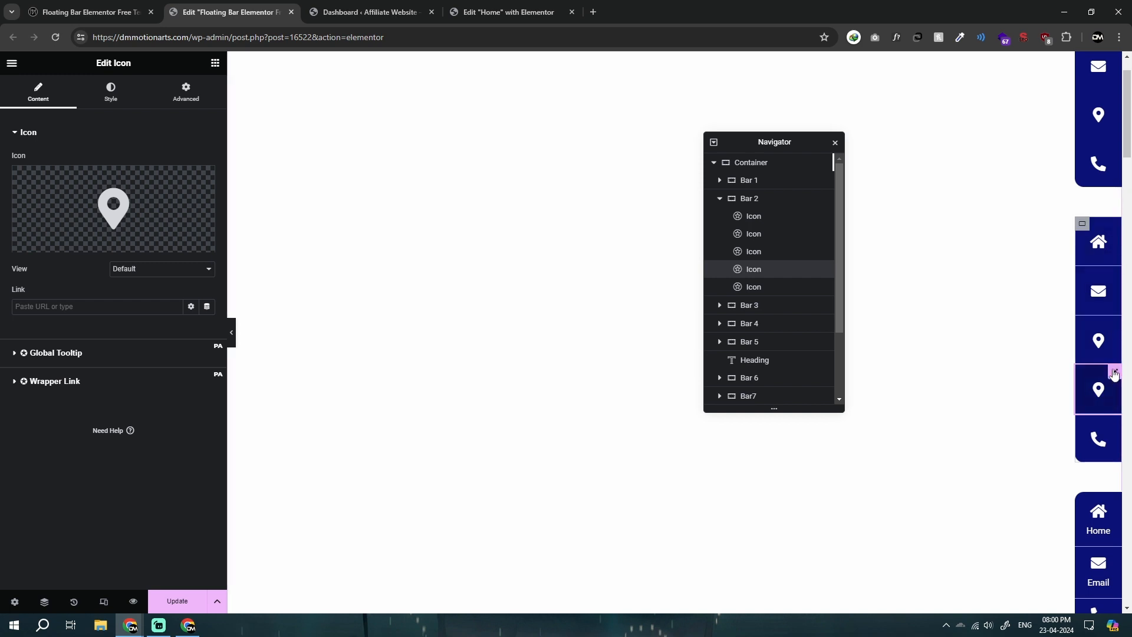
pyautogui.click(215, 63)
# Step: Compare Bar 3 on the live page and in the editor, and open its Home icon box to inspect the title setting
pyautogui.click(83, 12)
pyautogui.scroll(-1, 999, 374)
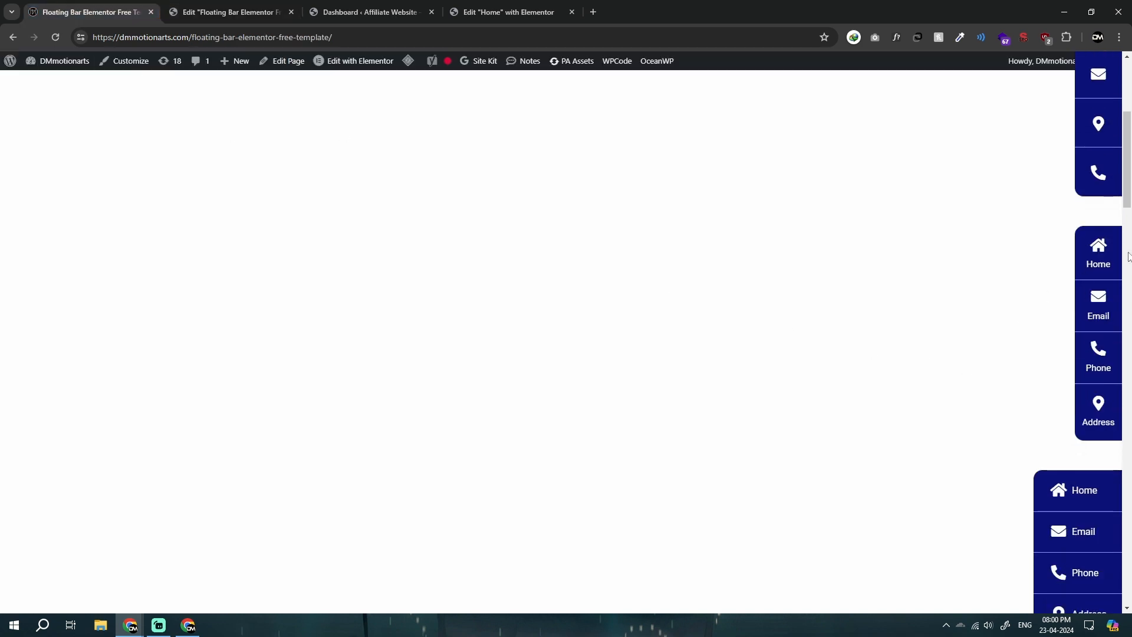
pyautogui.click(235, 12)
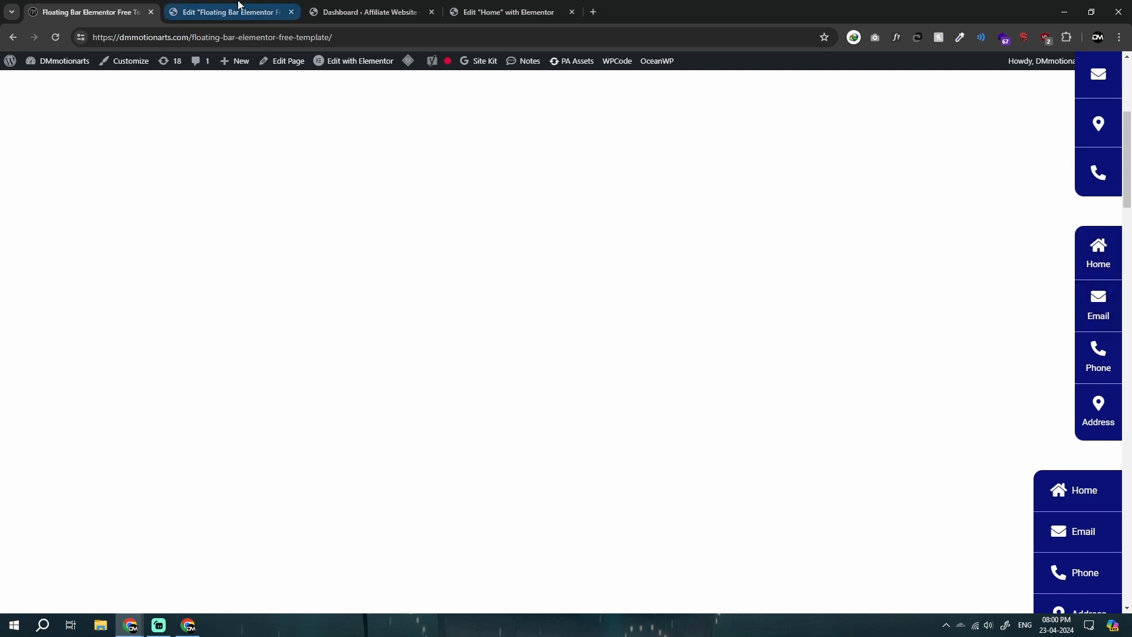
pyautogui.click(1111, 278)
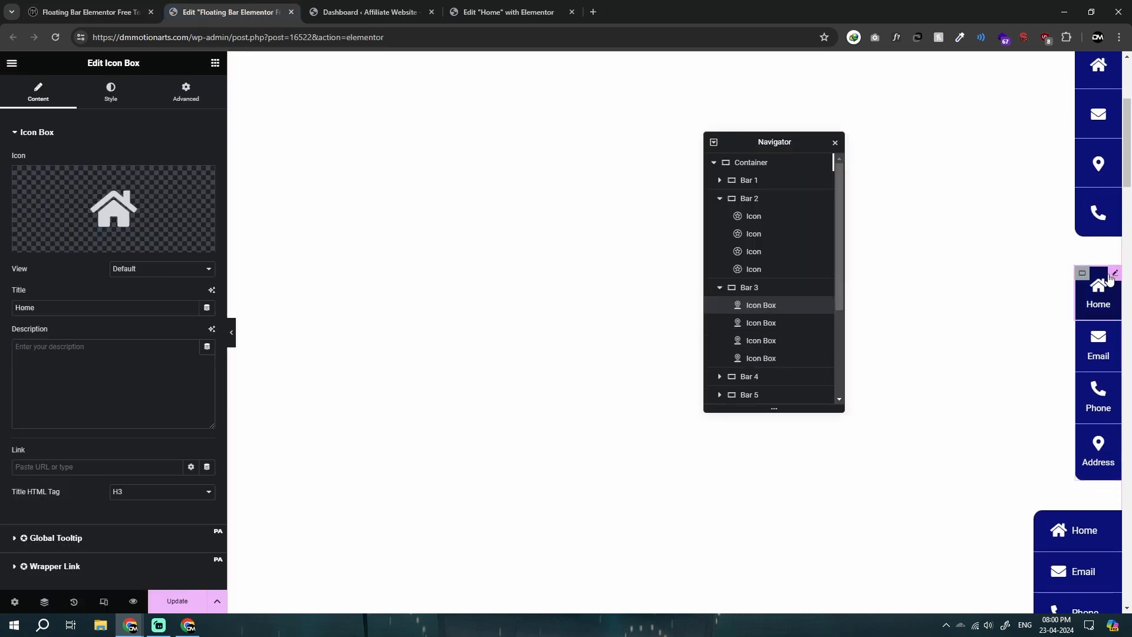
pyautogui.click(88, 307)
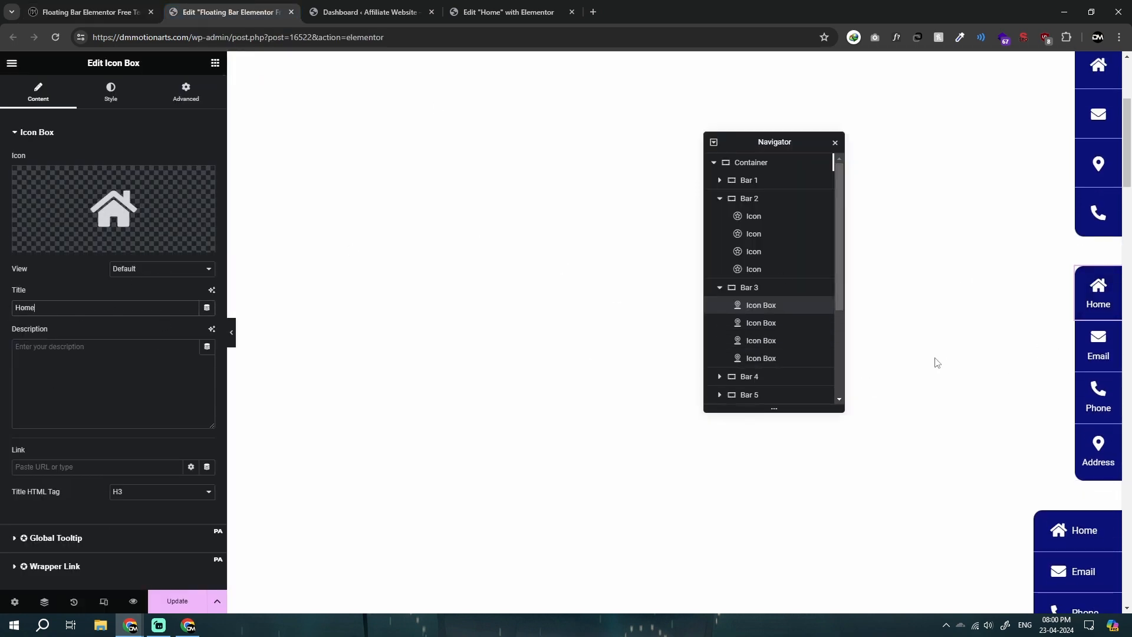
pyautogui.scroll(-3, 929, 354)
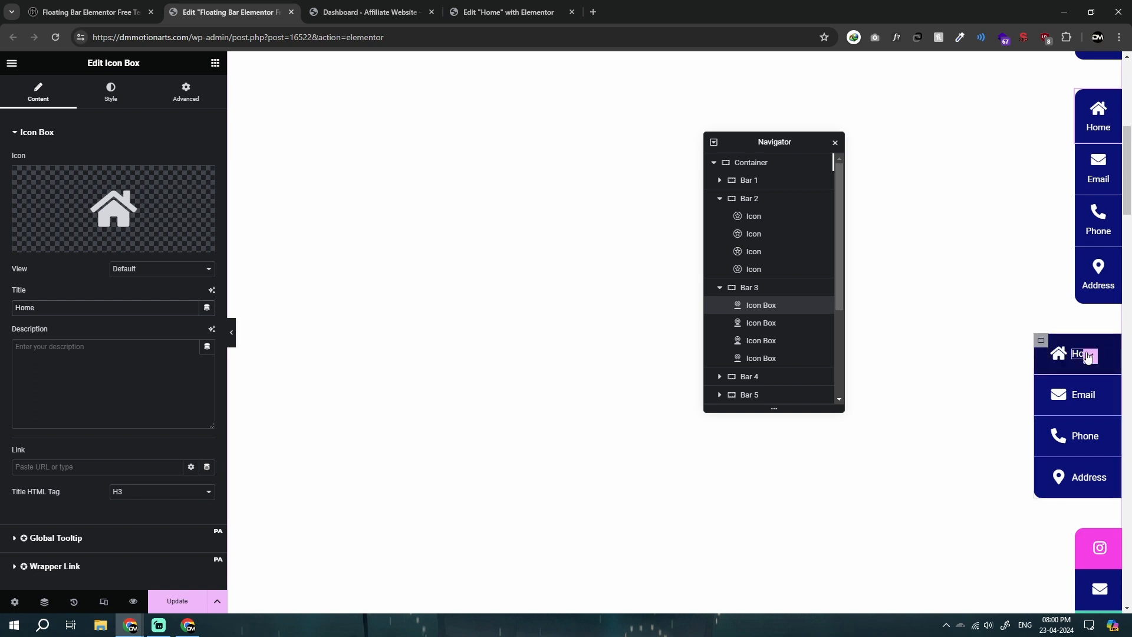
# Step: Expand Bar 4 in the page structure and inspect its individual tab containers, from Tab1 through Tab4
pyautogui.click(720, 376)
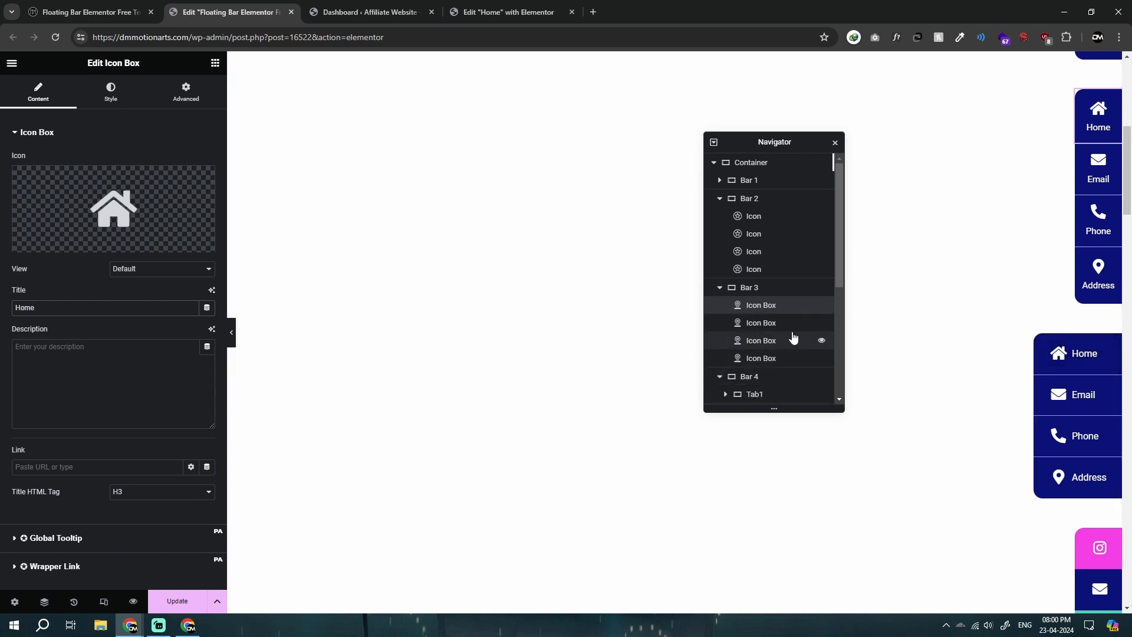
pyautogui.scroll(-2, 751, 283)
pyautogui.click(757, 279)
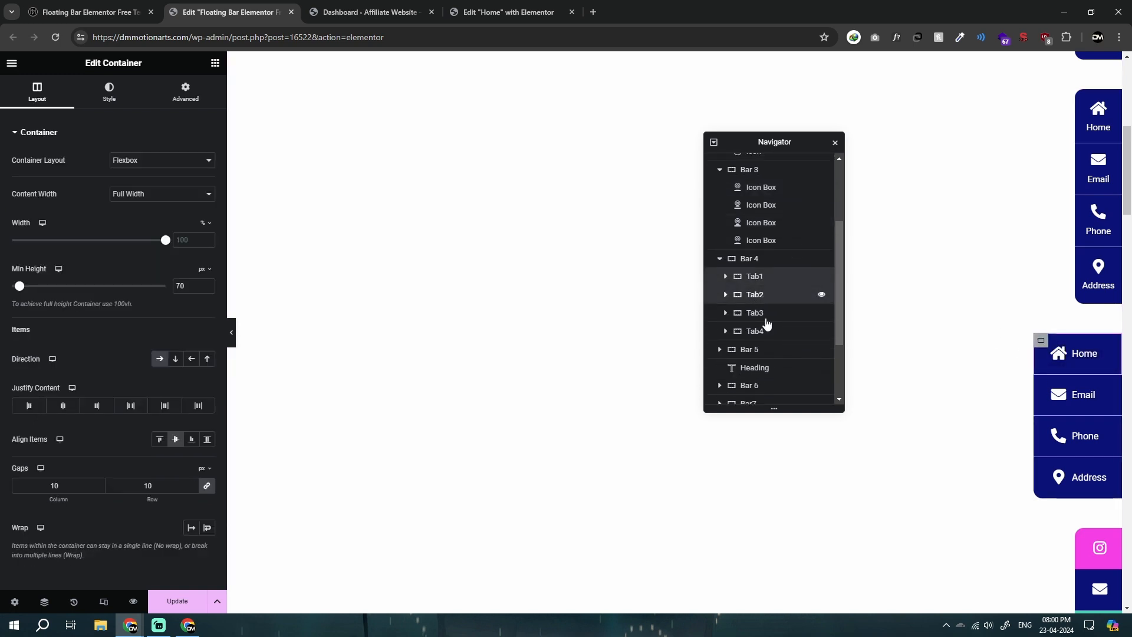
pyautogui.click(760, 318)
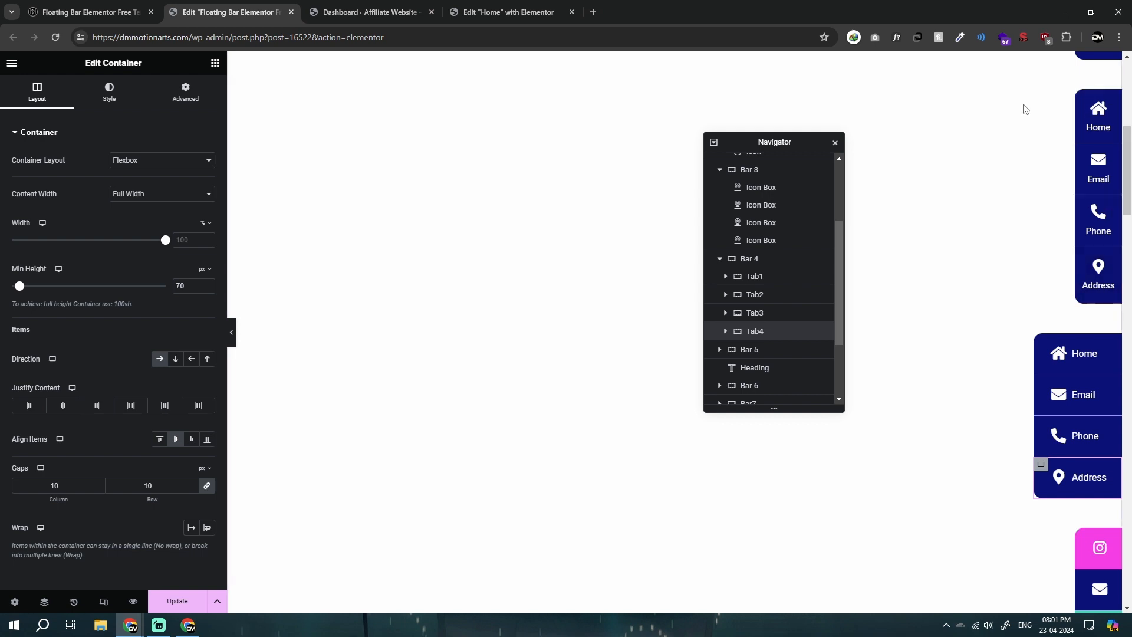
# Step: Examine the bars in the editor and on the live page, including the sliding hover effect of the coloured Instagram, email, phone and location bar
pyautogui.scroll(1, 1030, 171)
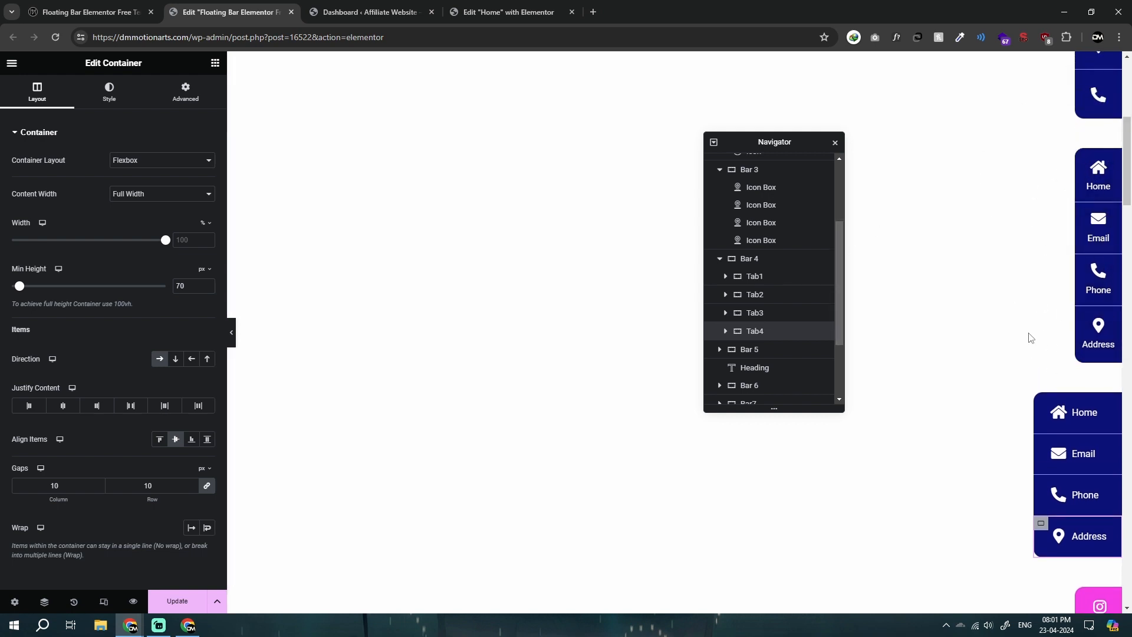
pyautogui.scroll(-2, 1018, 418)
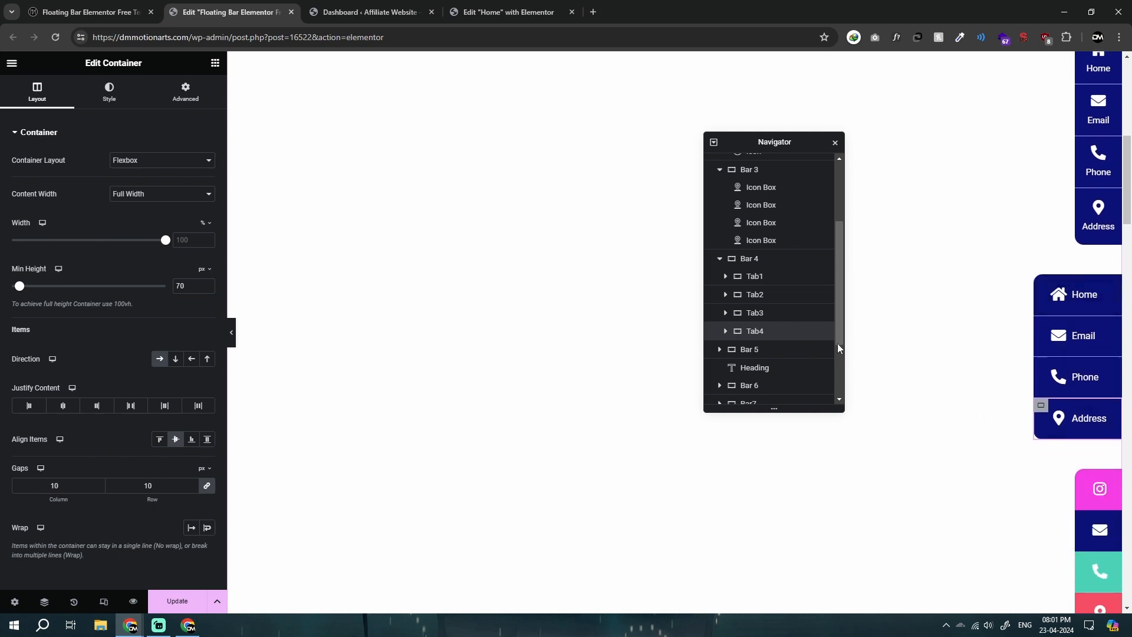
pyautogui.scroll(-3, 978, 354)
pyautogui.click(89, 12)
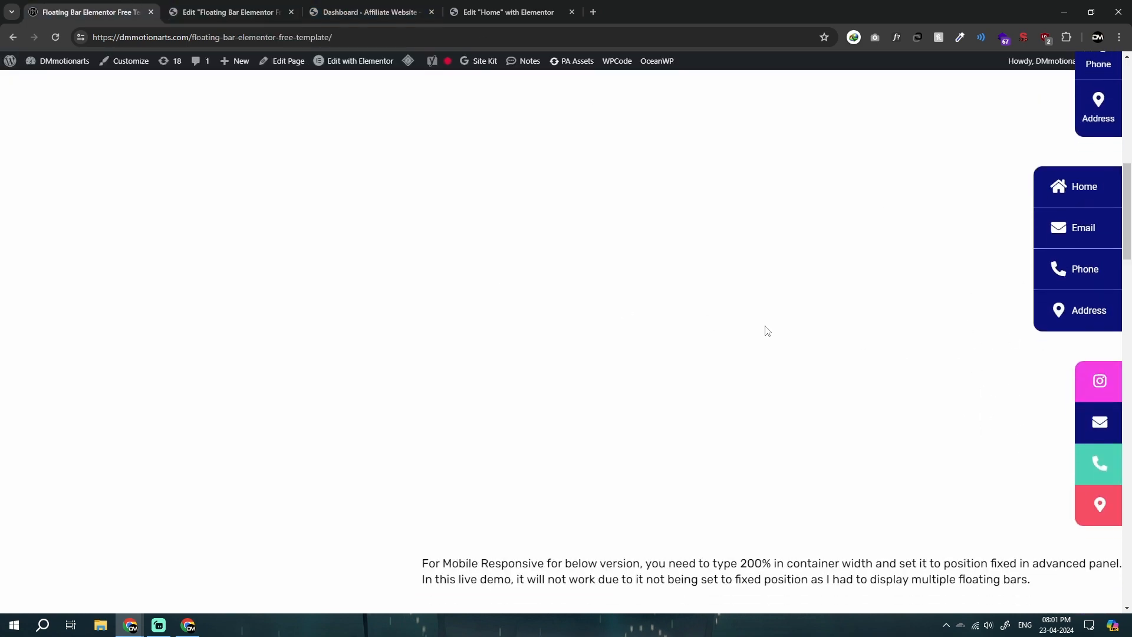
pyautogui.scroll(-4, 767, 331)
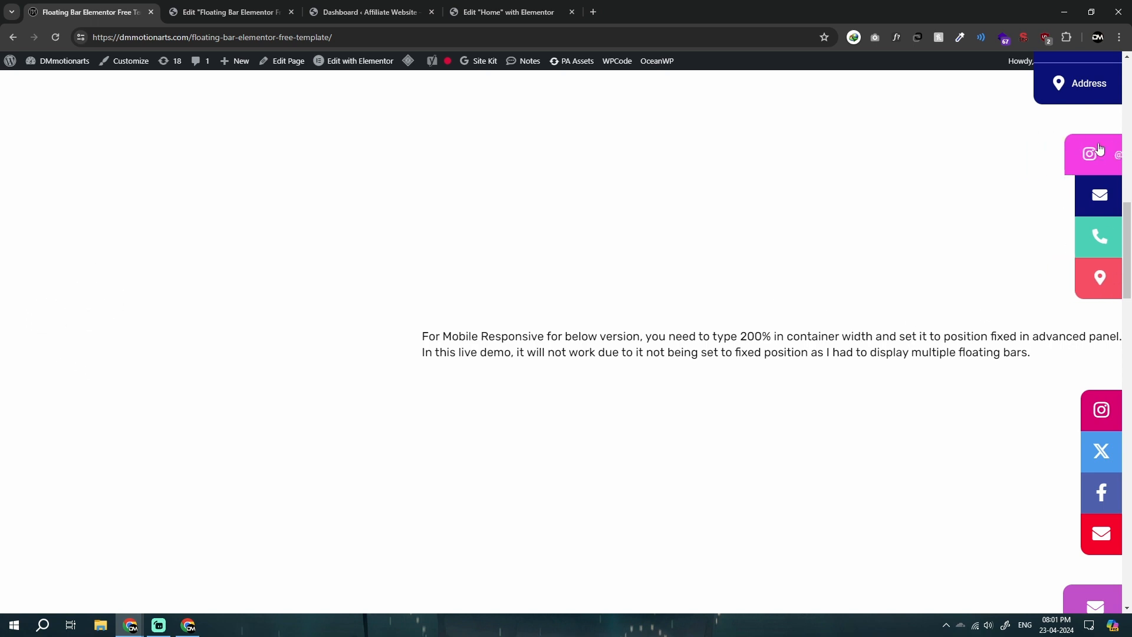
pyautogui.scroll(3, 957, 235)
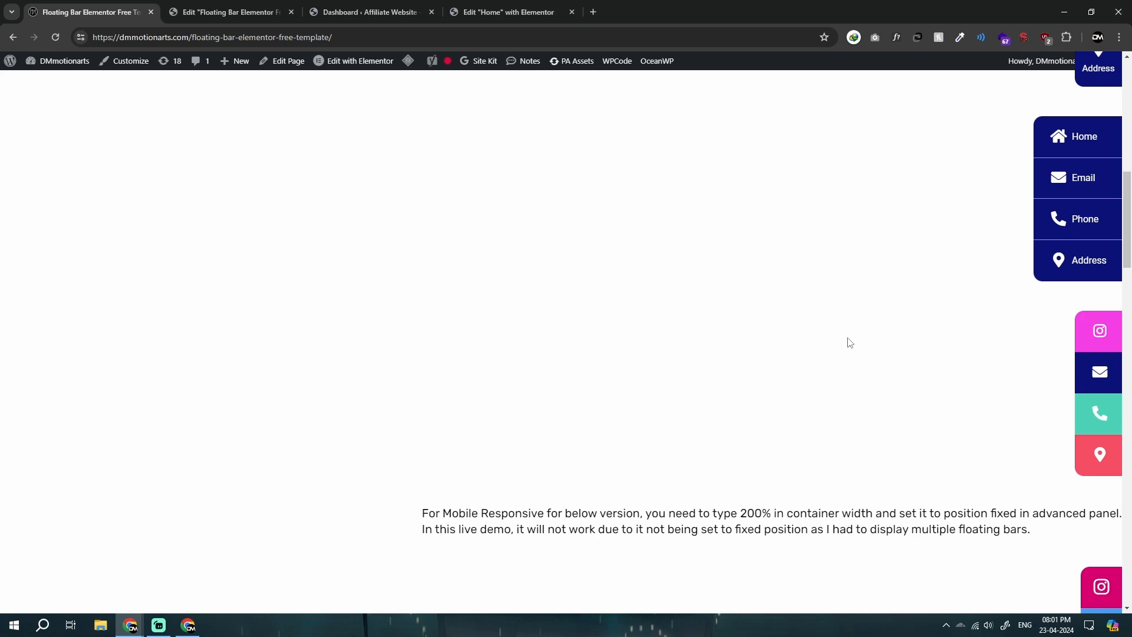
pyautogui.scroll(-2, 850, 343)
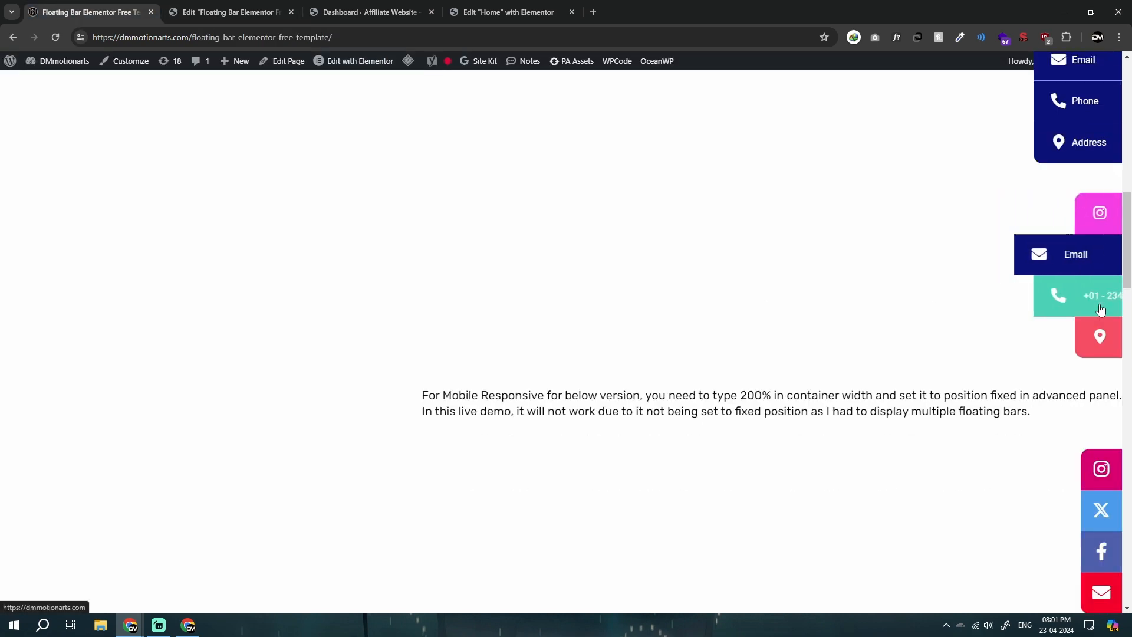
pyautogui.scroll(-4, 870, 319)
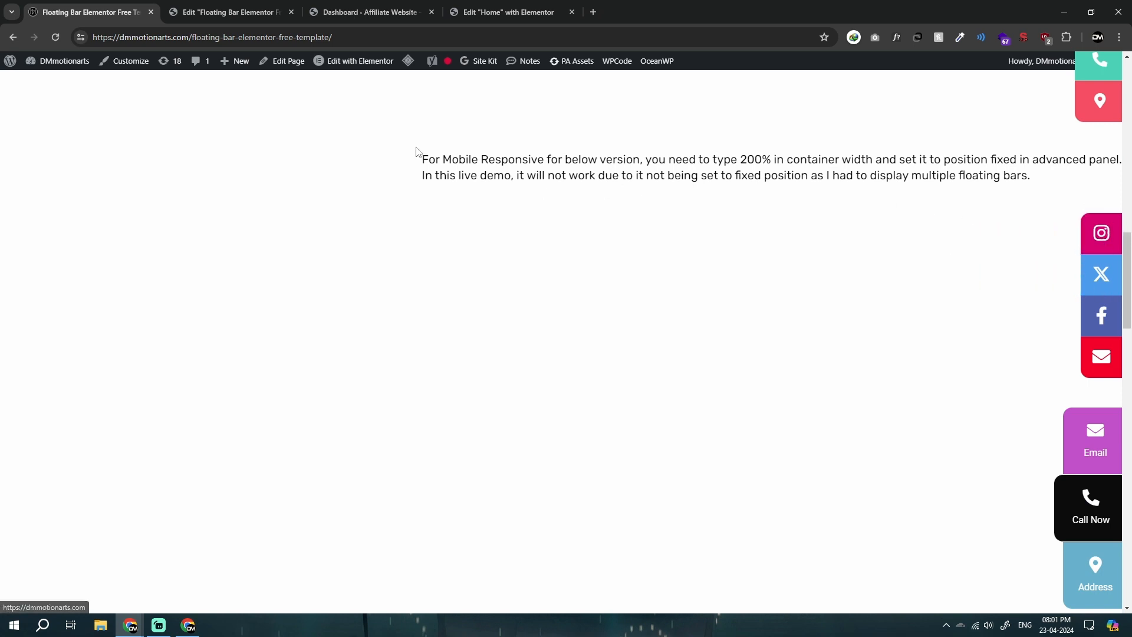
# Step: Read the mobile responsive note on the live page and find the note and the bars below it in the editor
pyautogui.moveTo(419, 158)
pyautogui.mouseDown()
pyautogui.moveTo(1066, 185)
pyautogui.moveTo(423, 160)
pyautogui.mouseUp()
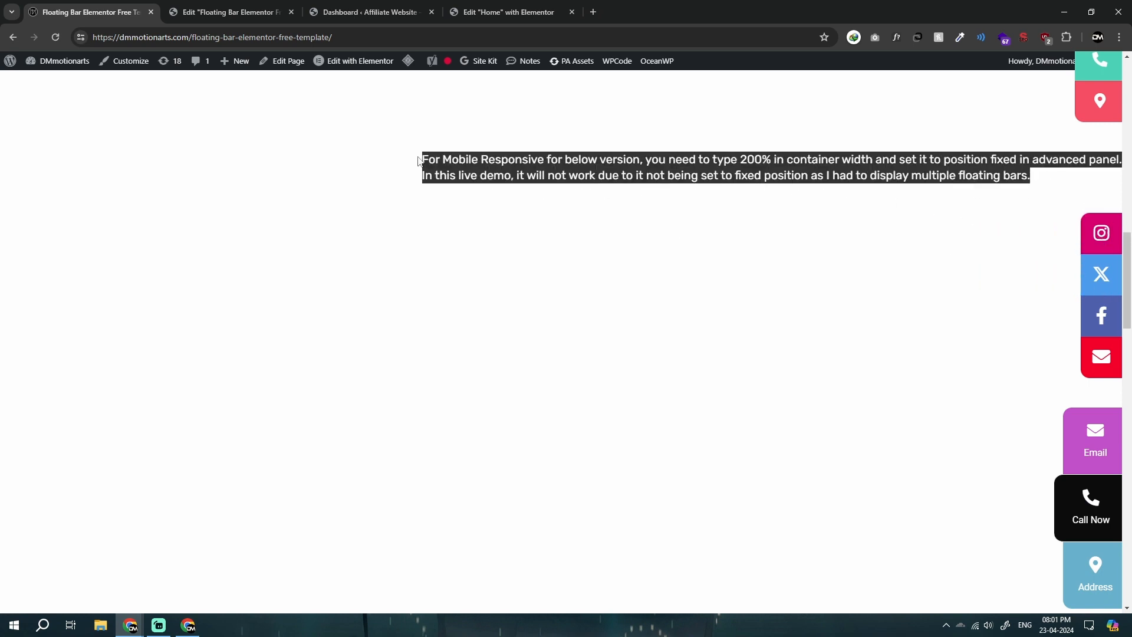
pyautogui.click(423, 161)
pyautogui.click(181, 6)
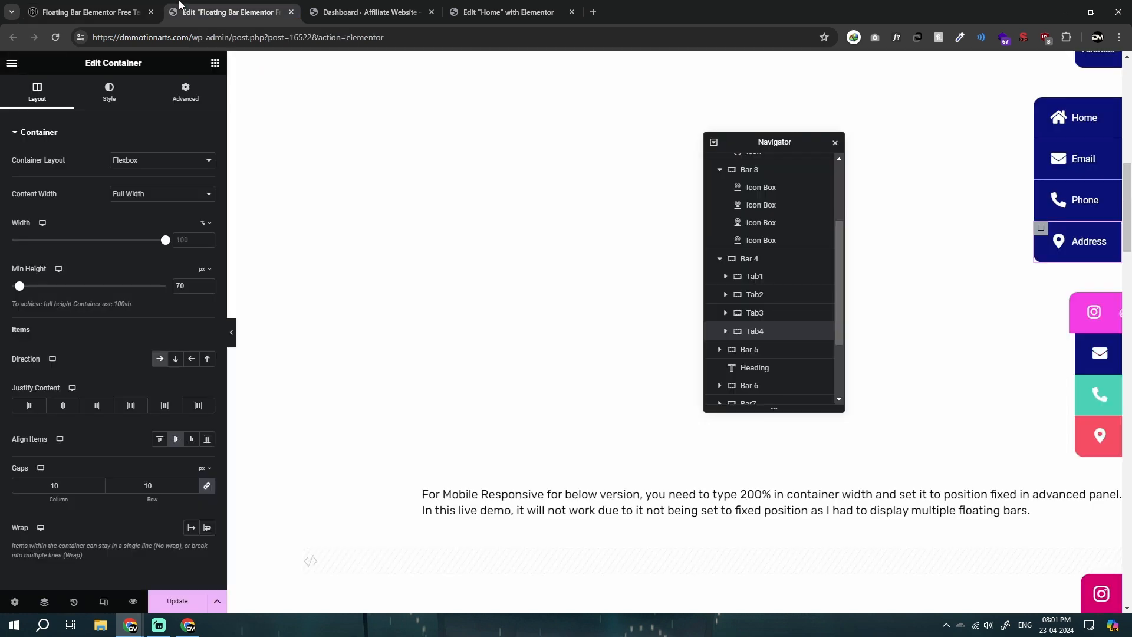
pyautogui.click(106, 3)
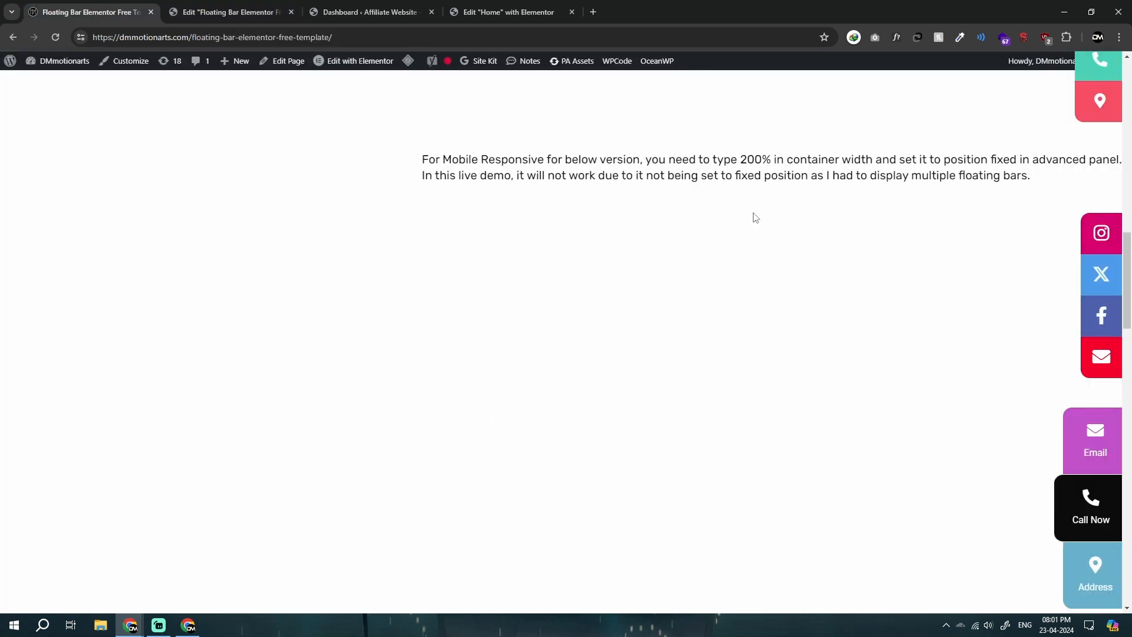
pyautogui.click(224, 12)
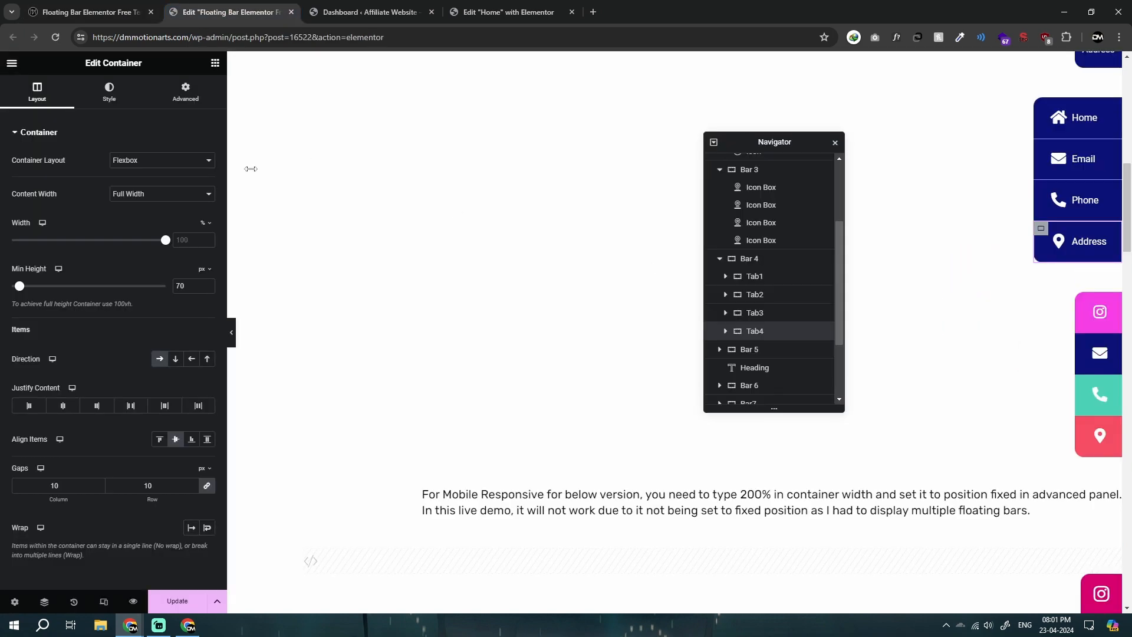
pyautogui.scroll(-10, 506, 336)
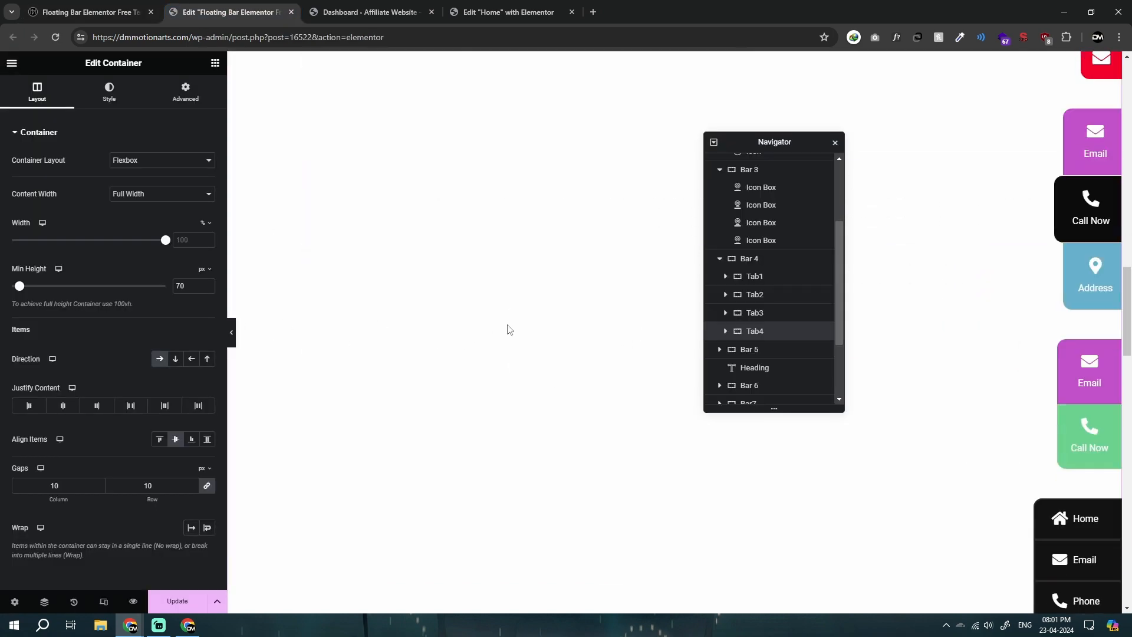
pyautogui.scroll(5, 529, 384)
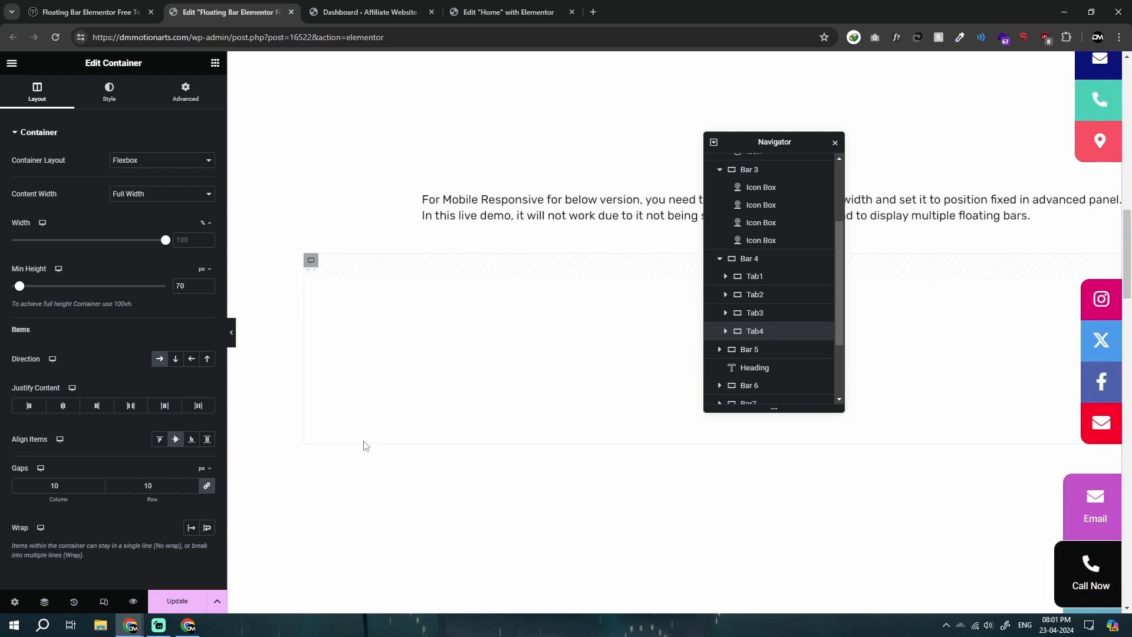
# Step: Close the page structure and preview the floating bars in the editor's mobile responsive view, checking the layout above and below the responsive note
pyautogui.click(835, 144)
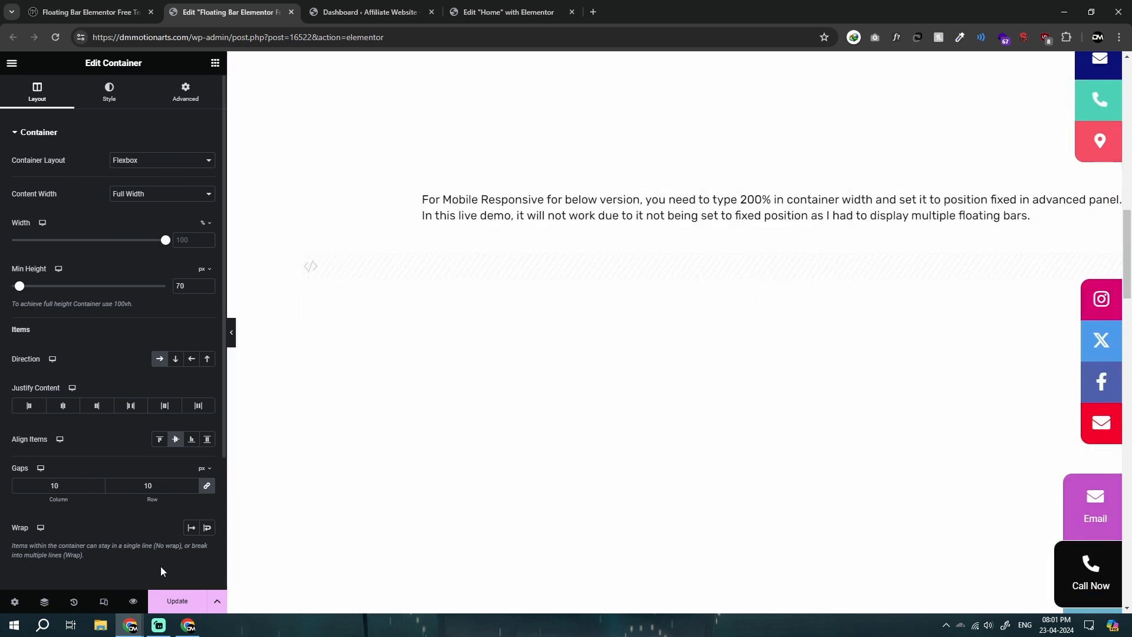
pyautogui.click(646, 63)
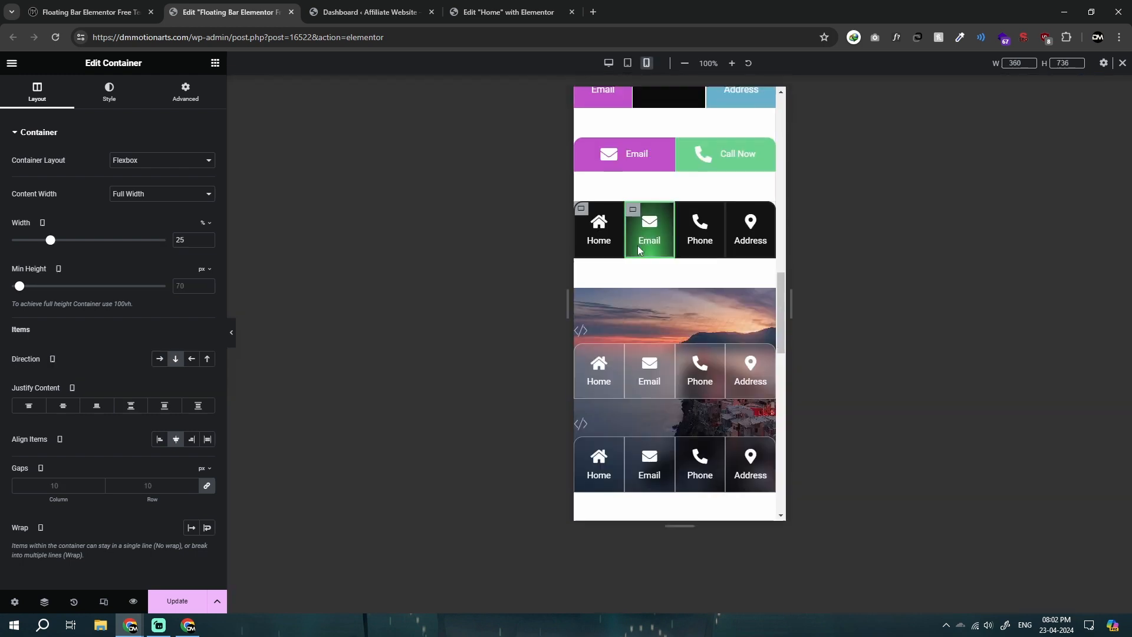
pyautogui.scroll(6, 644, 292)
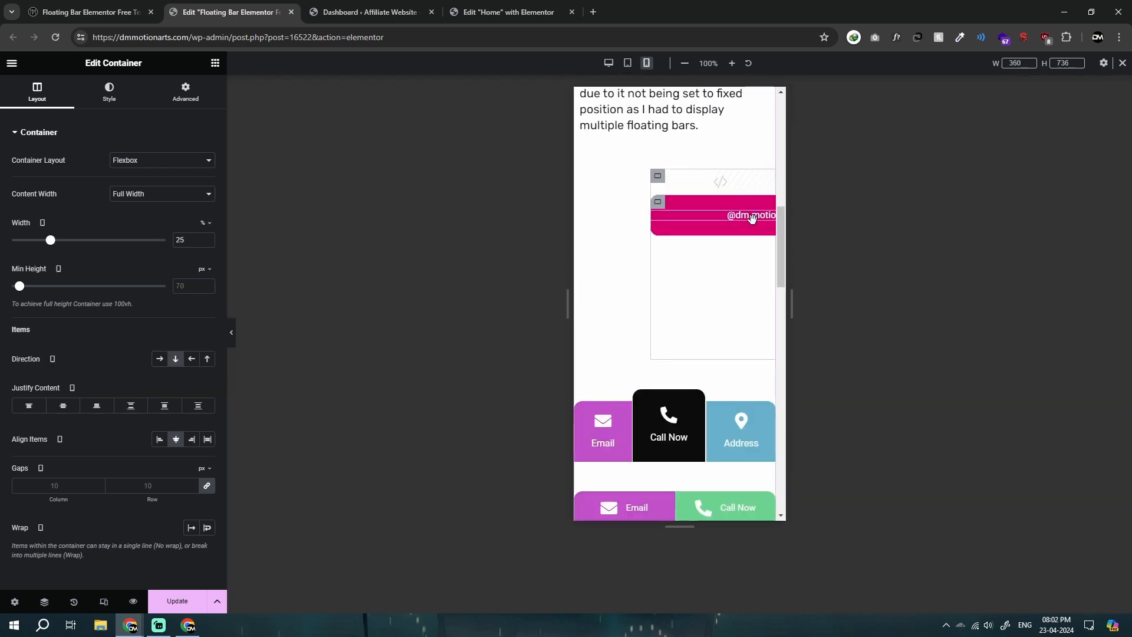
pyautogui.scroll(2, 693, 290)
pyautogui.scroll(5, 631, 392)
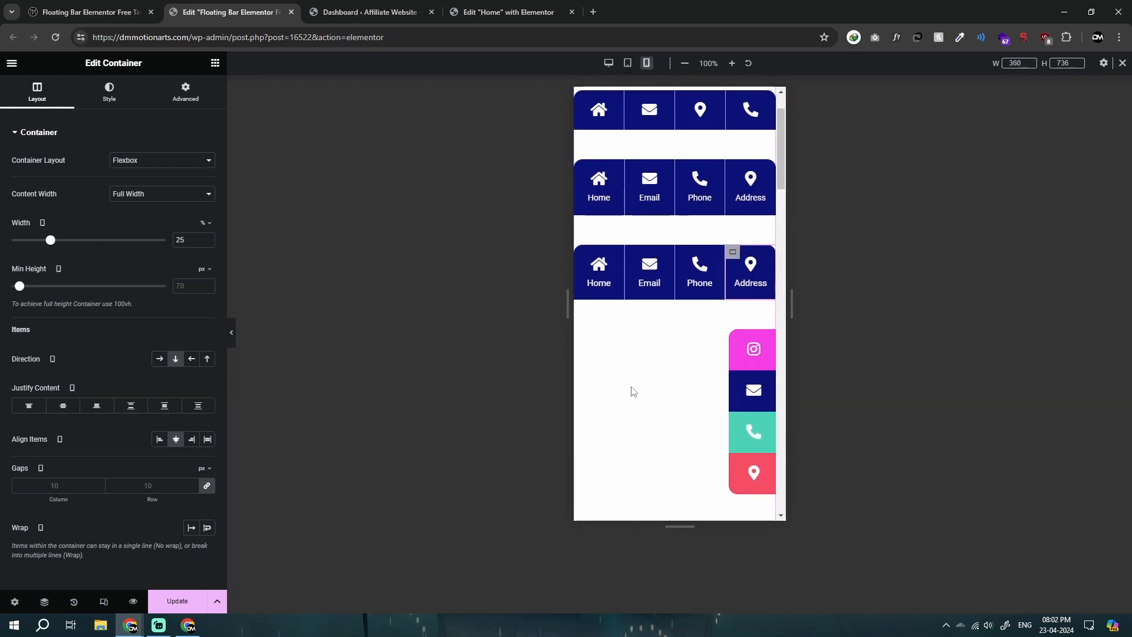
pyautogui.scroll(-7, 625, 384)
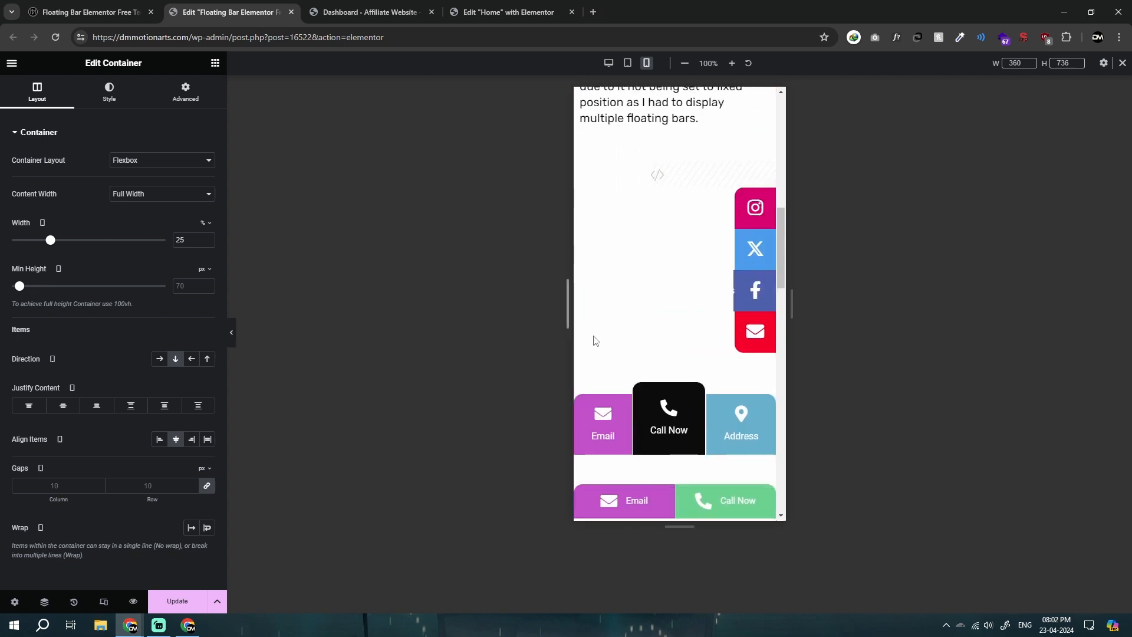
pyautogui.scroll(2, 649, 298)
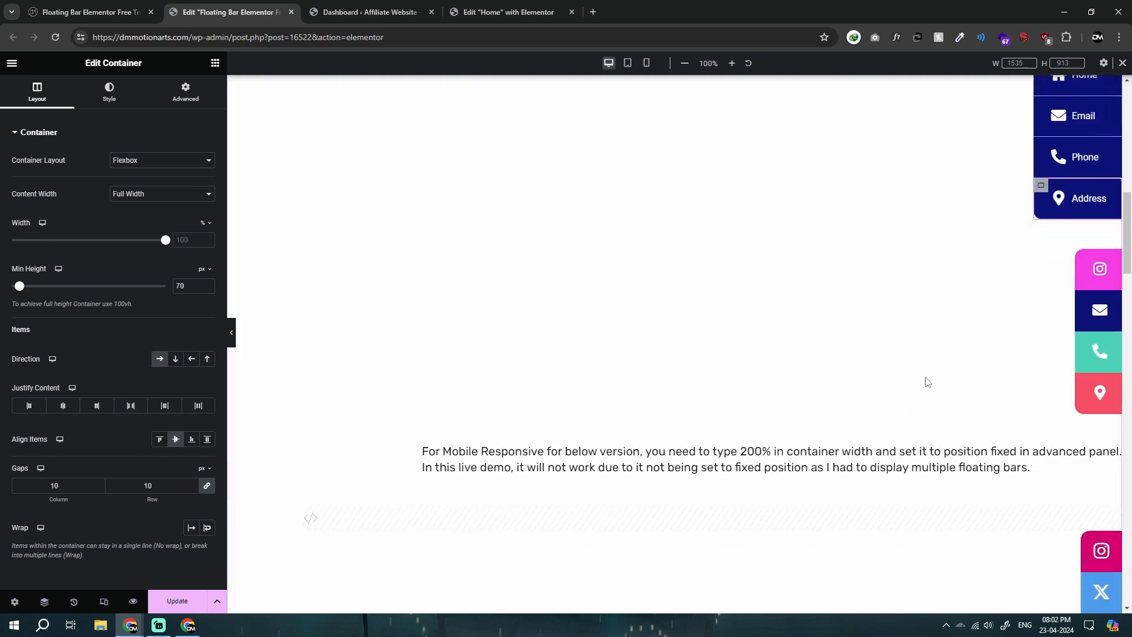
# Step: Examine the floating bars on the live page, from the sliding social media bar through the glowing, glass, white and dark versions
pyautogui.scroll(-5, 925, 382)
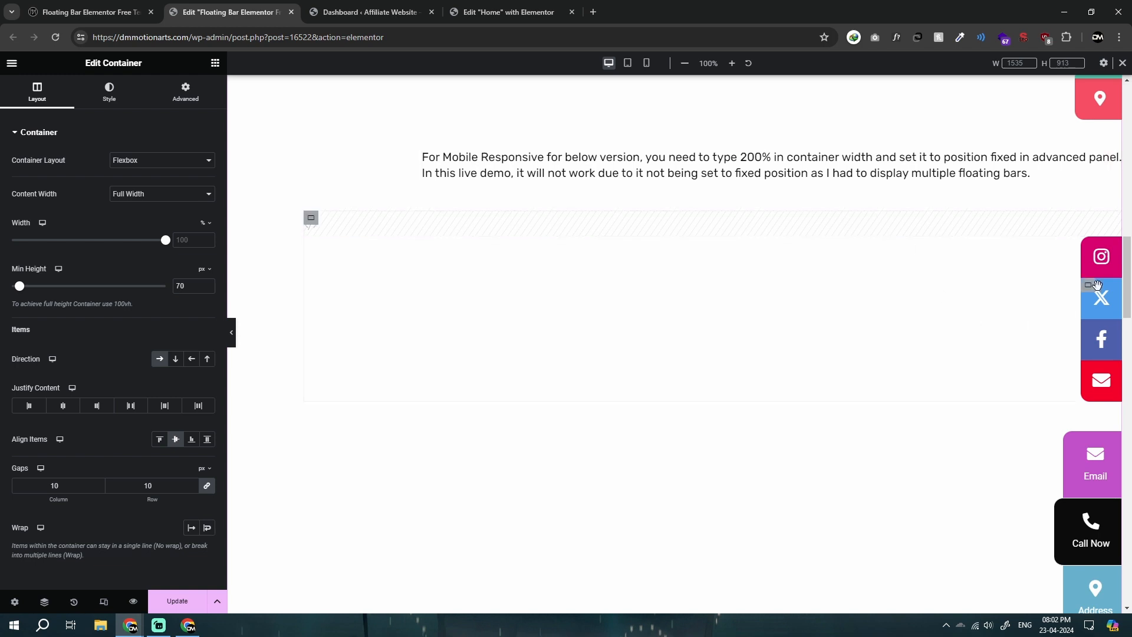
pyautogui.hotkey('ctrl', 'shift', 'Tab')
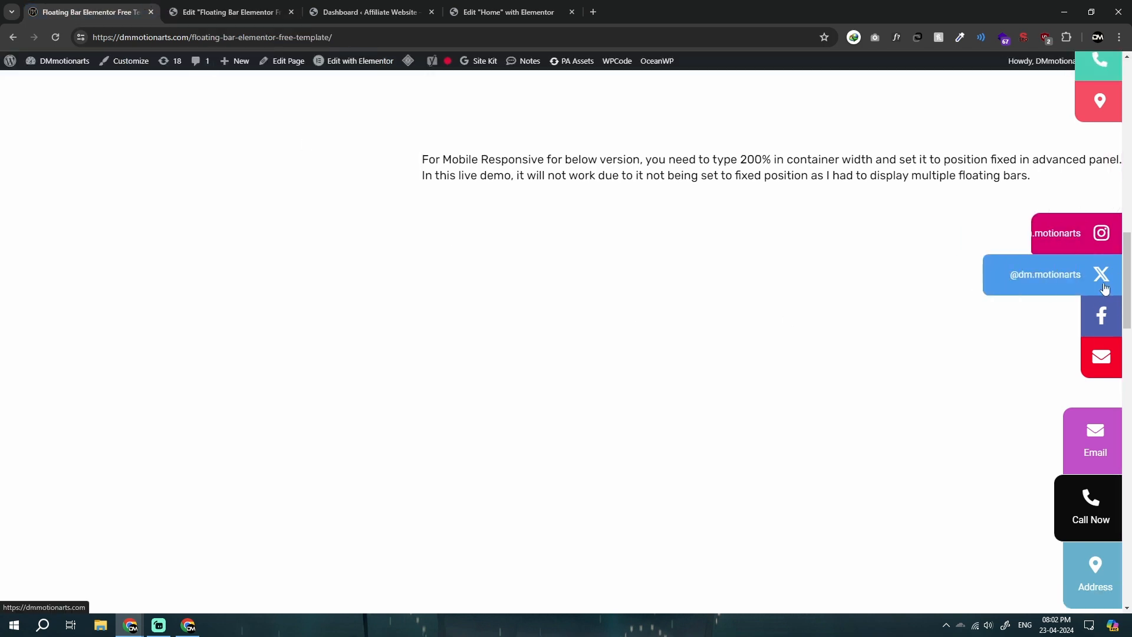
pyautogui.scroll(-1, 927, 325)
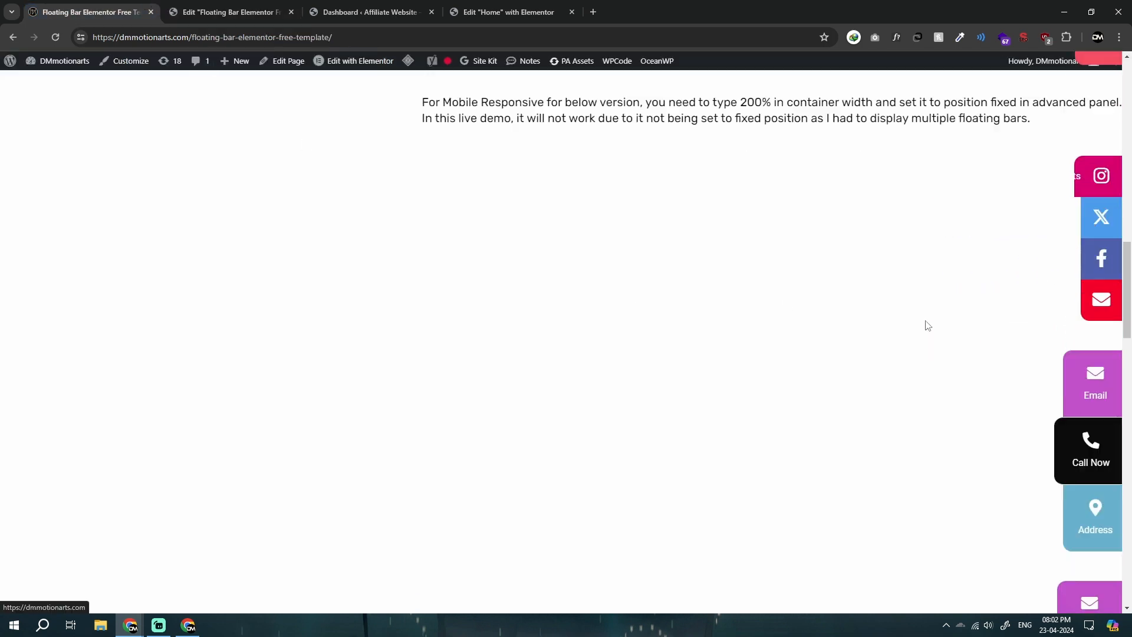
pyautogui.scroll(-3, 928, 325)
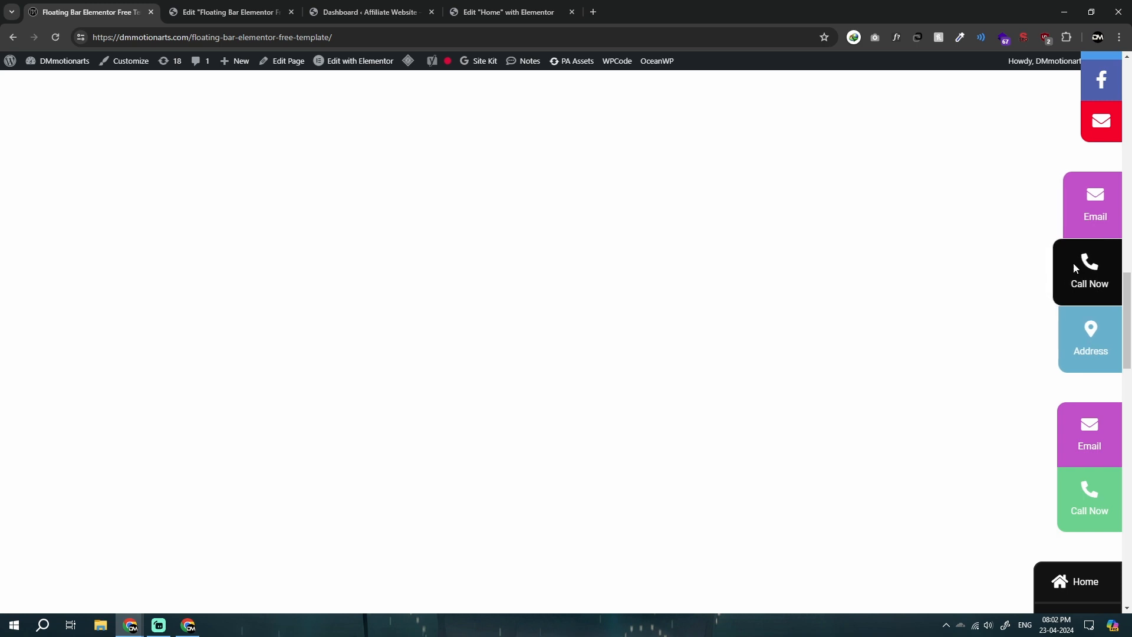
pyautogui.scroll(-3, 1091, 245)
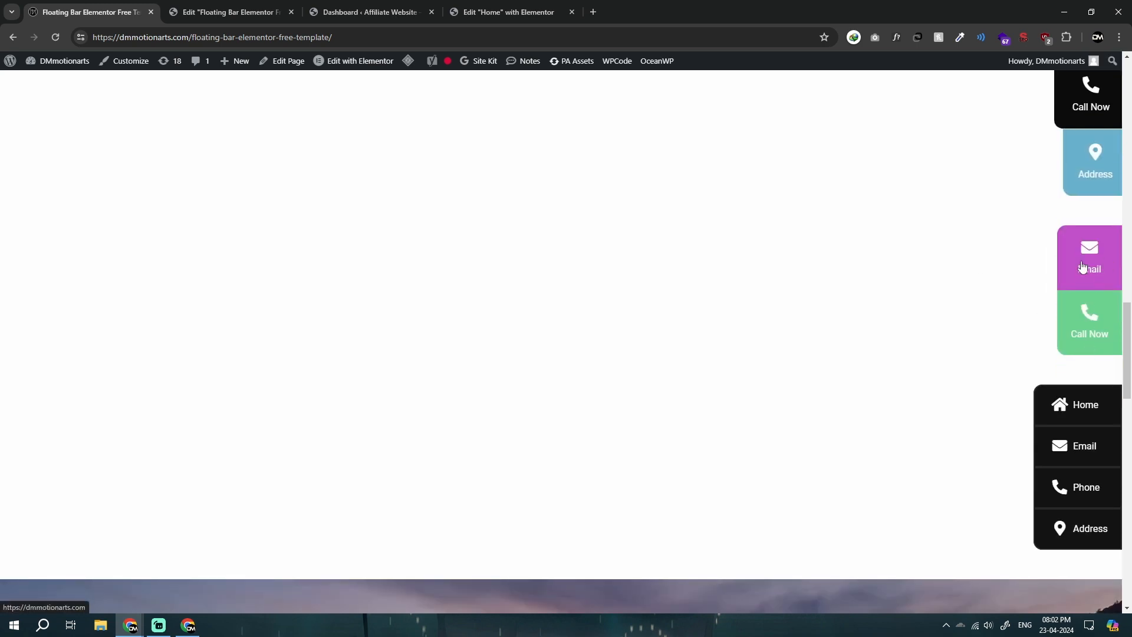
pyautogui.scroll(-3, 1077, 270)
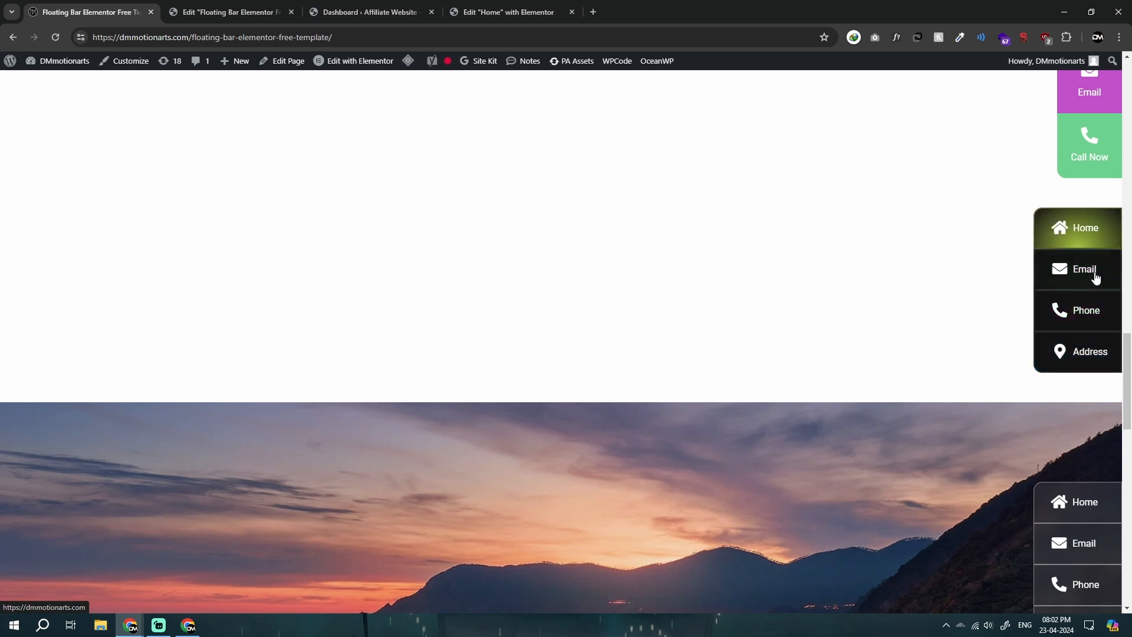
pyautogui.scroll(-4, 1085, 367)
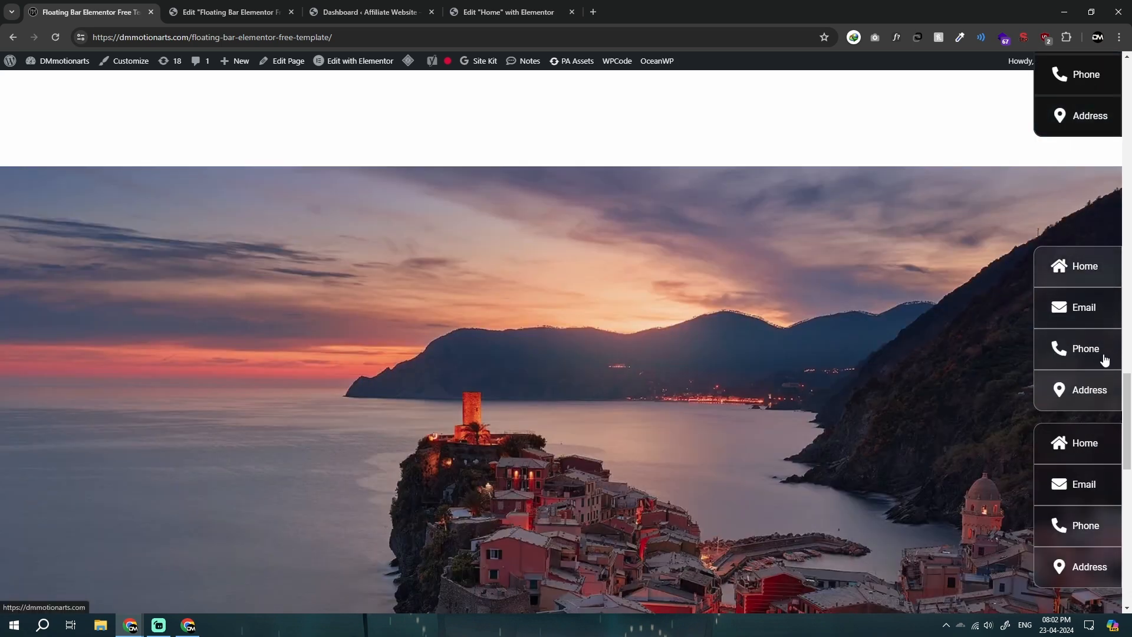
pyautogui.scroll(-4, 1100, 204)
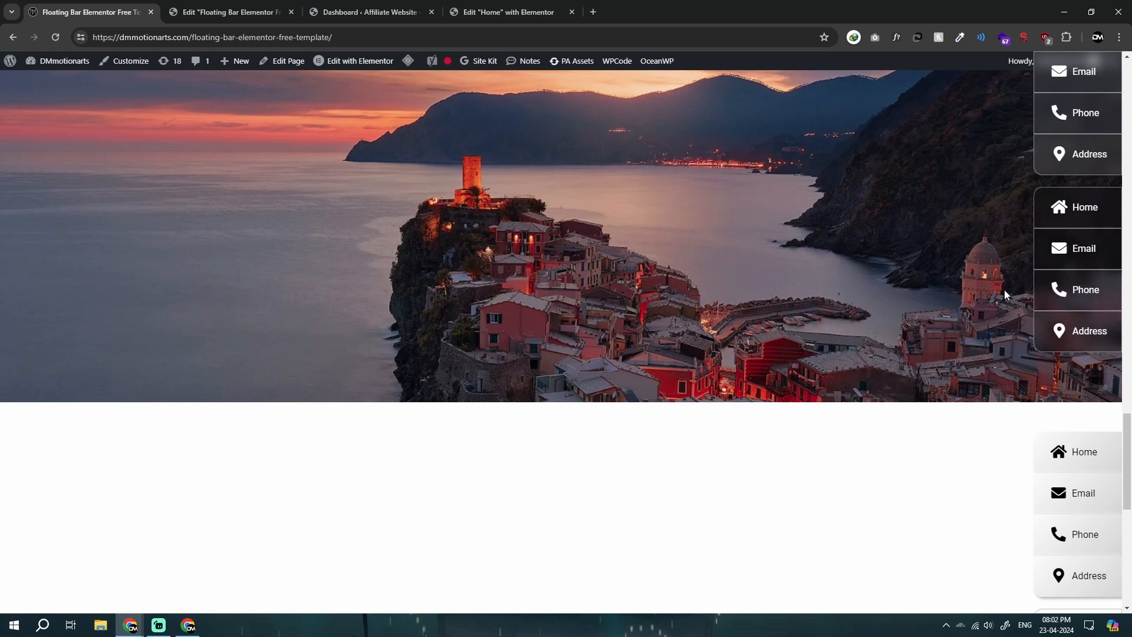
pyautogui.scroll(2, 976, 283)
pyautogui.scroll(-7, 976, 291)
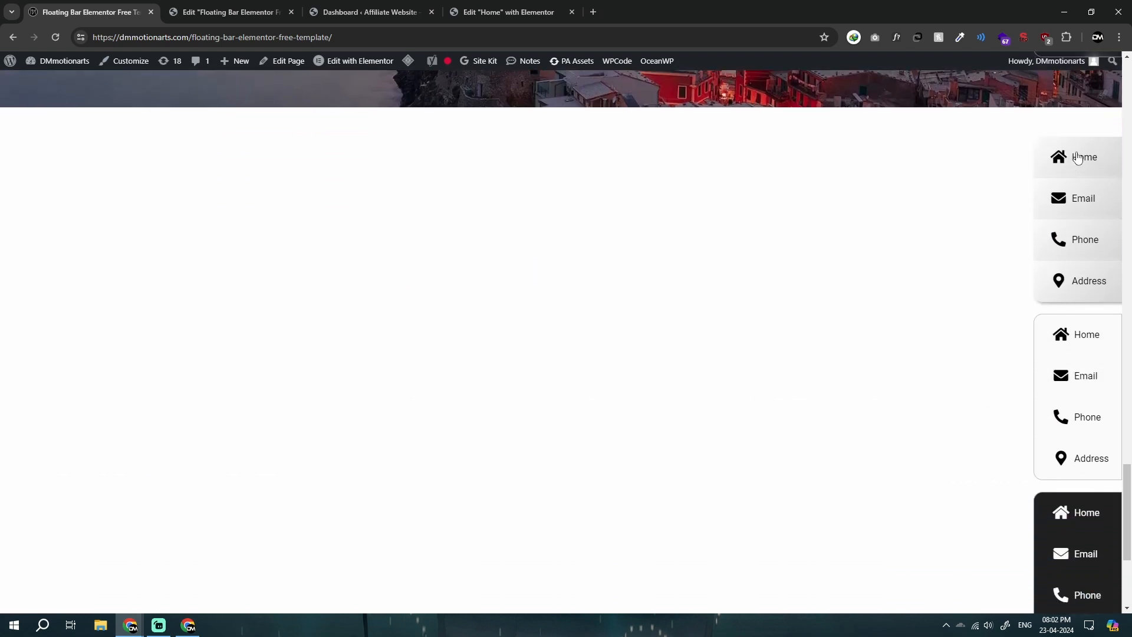
pyautogui.moveTo(1077, 155); pyautogui.dragTo(1081, 197)
# Step: Find the toggle bar at the end of the page in the editor with the side panel collapsed, and try it on the live page
pyautogui.hotkey('ctrl', 'Tab')
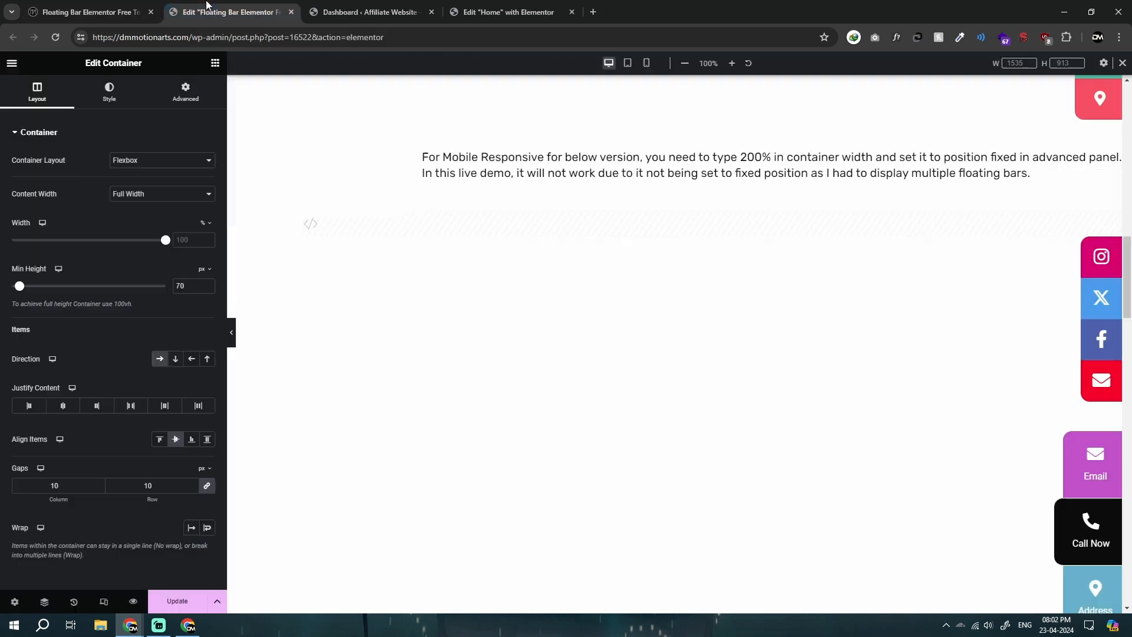
pyautogui.click(233, 332)
pyautogui.scroll(-10, 639, 352)
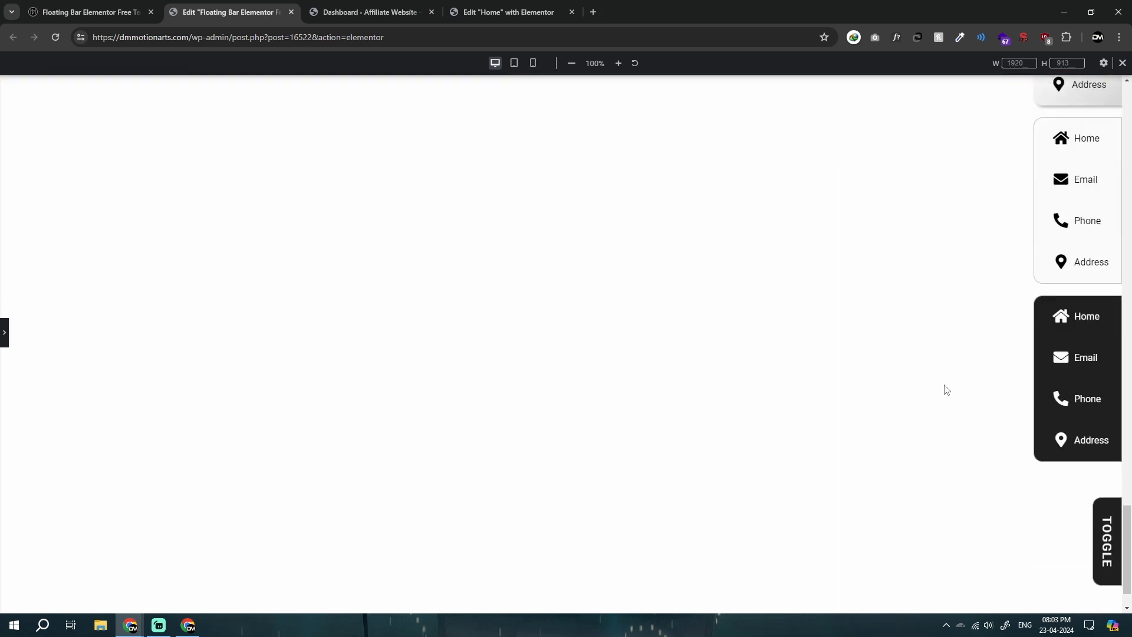
pyautogui.scroll(-4, 946, 387)
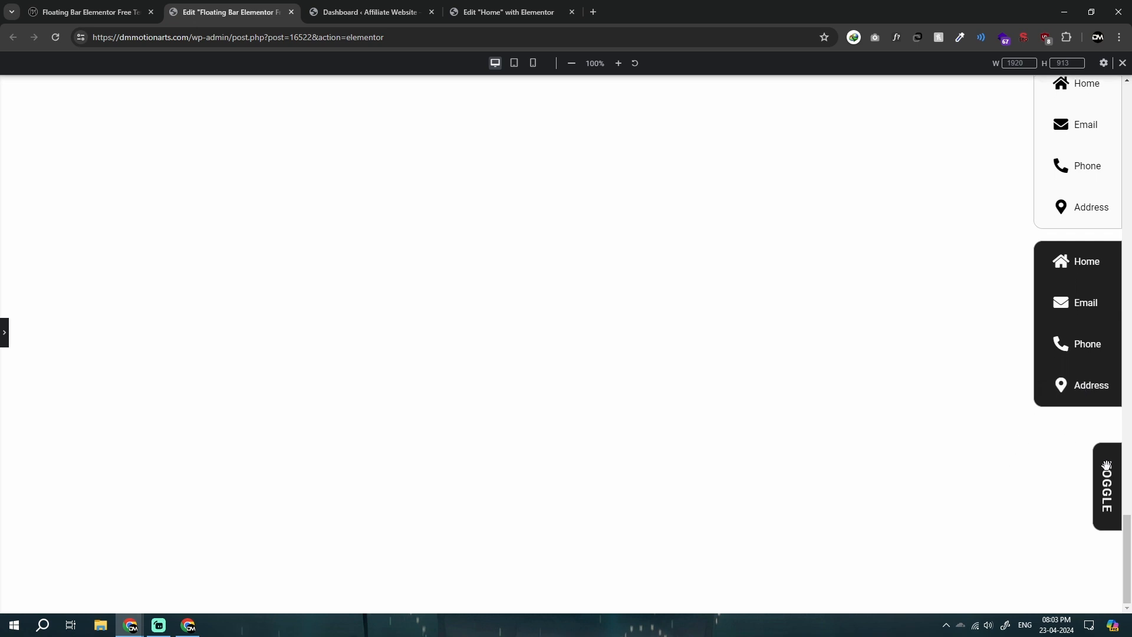
pyautogui.click(89, 12)
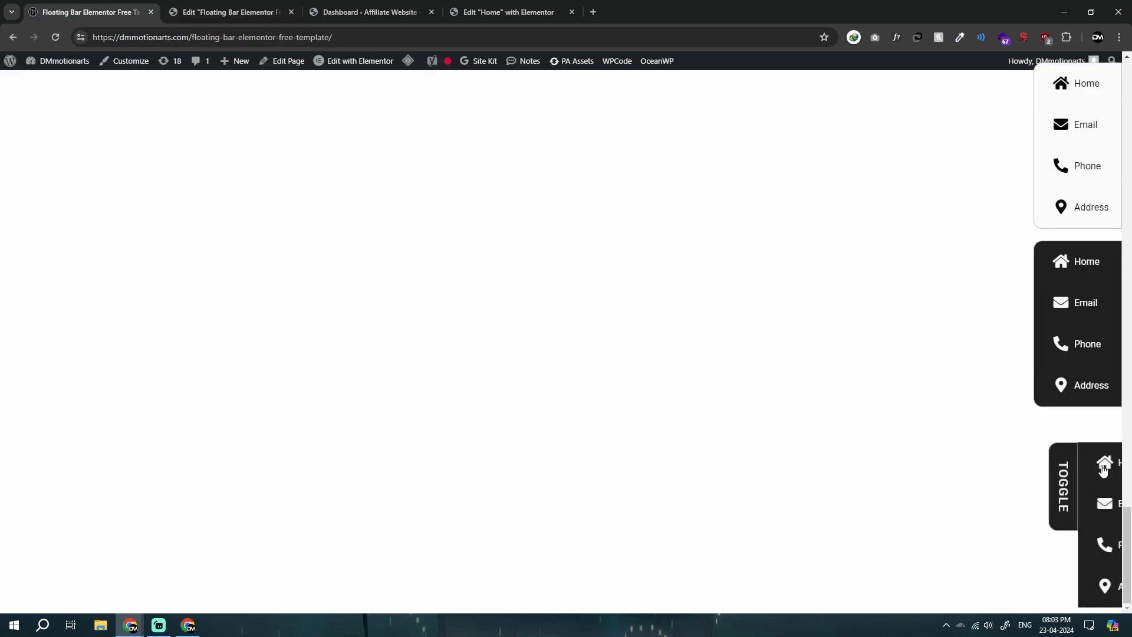
# Step: Inspect the live page in the browser's responsive device view, check the horizontal layout of all the bars, and close the developer tools
pyautogui.middleClick(669, 437)
pyautogui.scroll(10, 662, 128)
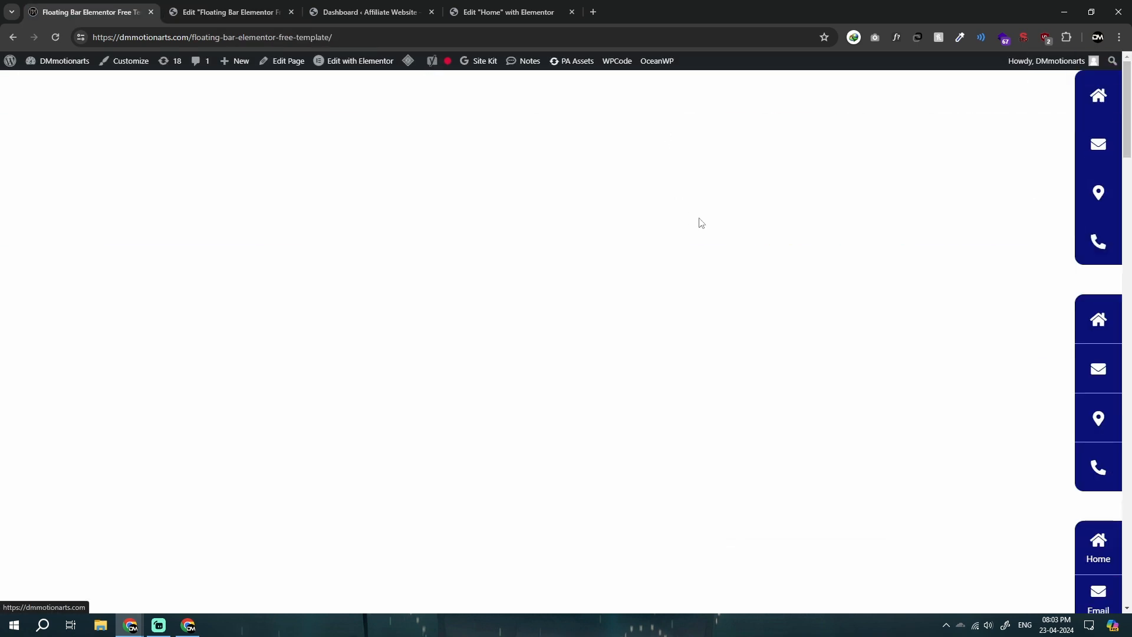
pyautogui.rightClick(700, 222)
pyautogui.click(758, 513)
pyautogui.click(367, 285)
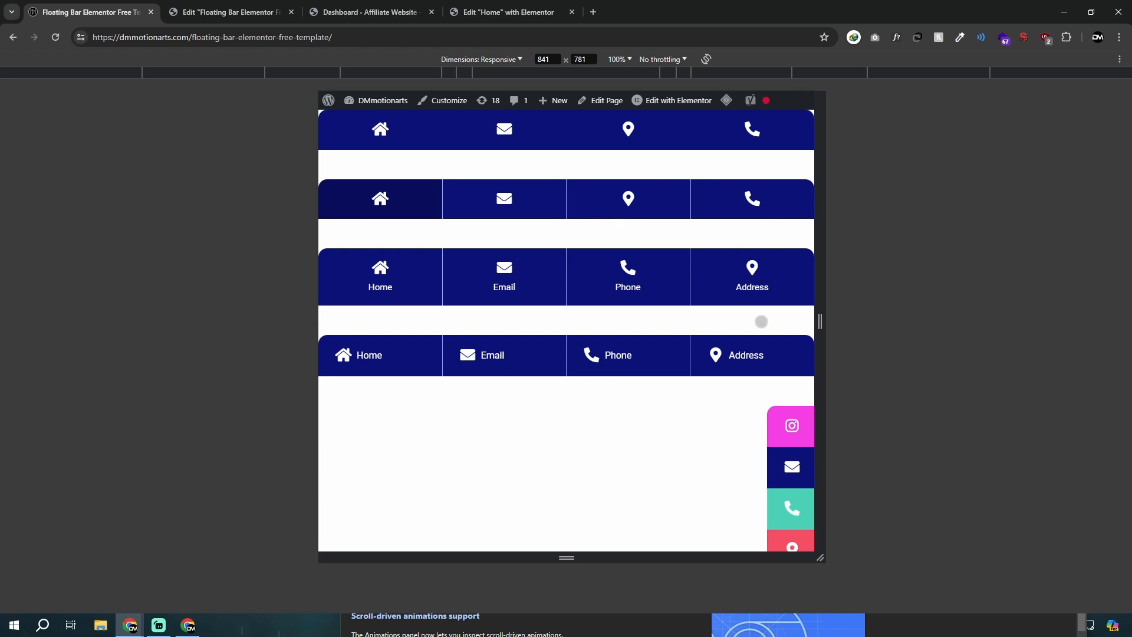
pyautogui.scroll(-3, 761, 321)
pyautogui.scroll(1, 729, 326)
pyautogui.scroll(-3, 708, 300)
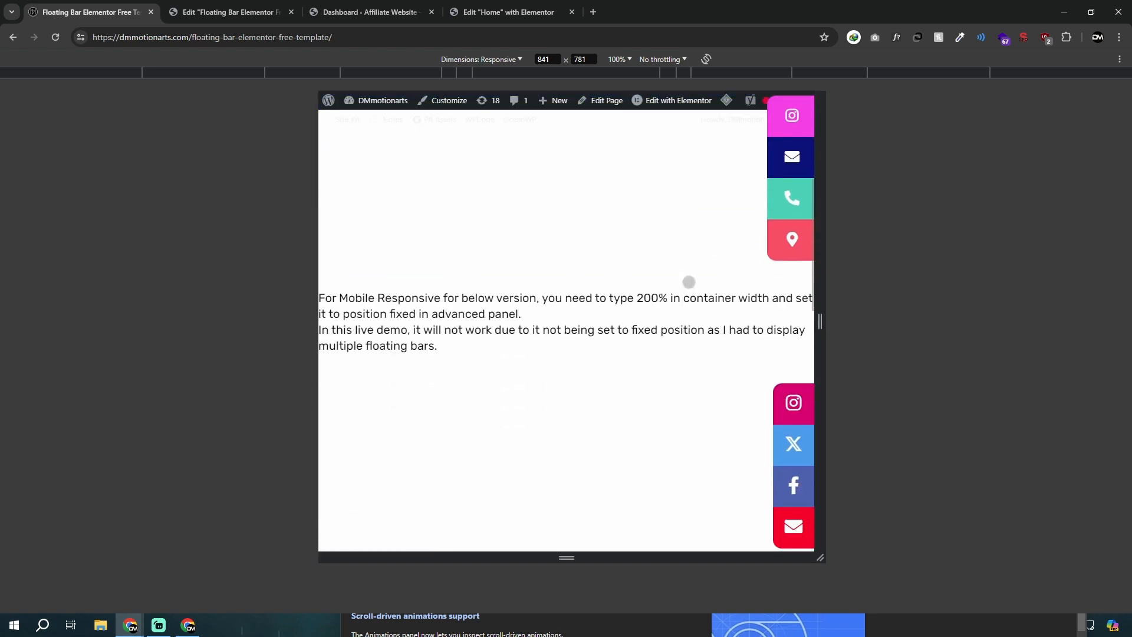
pyautogui.scroll(-6, 689, 282)
pyautogui.scroll(3, 619, 355)
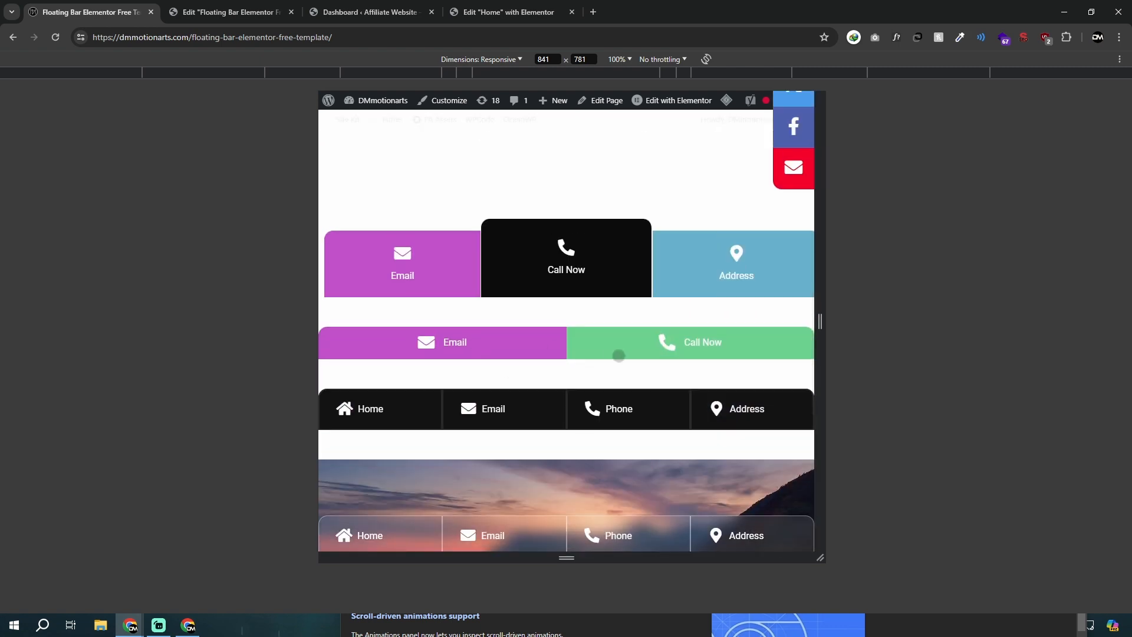
pyautogui.scroll(-6, 556, 465)
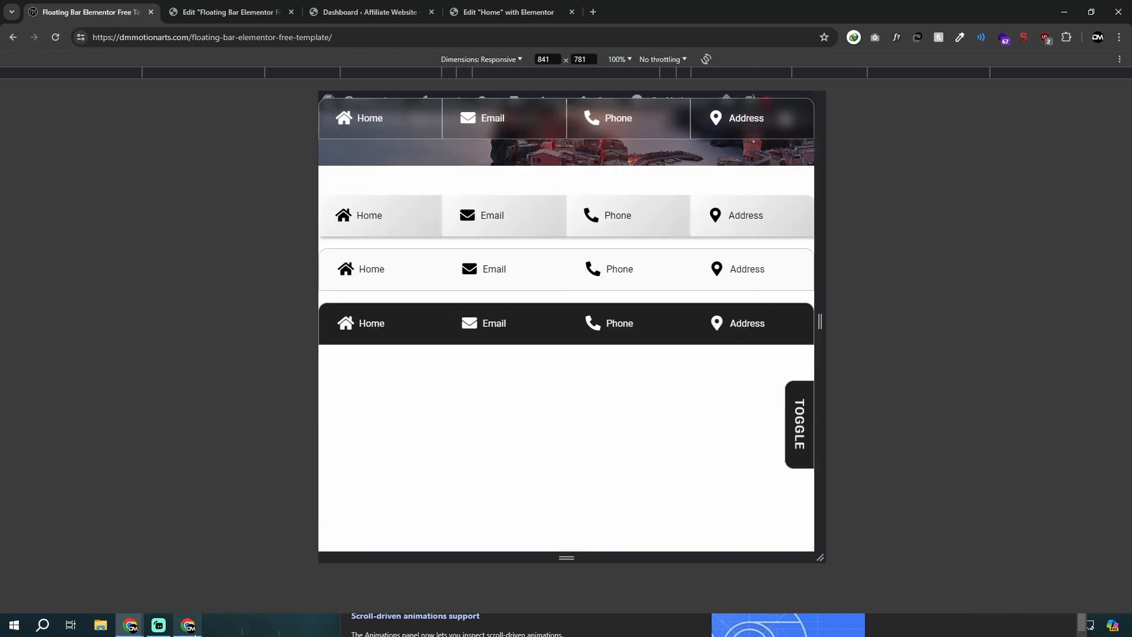
pyautogui.moveTo(188, 626)
pyautogui.click(238, 535)
# Step: Switch to the affiliate site's Home page in the Elementor editor and undock the Navigator so it floats over the canvas
pyautogui.click(279, 7)
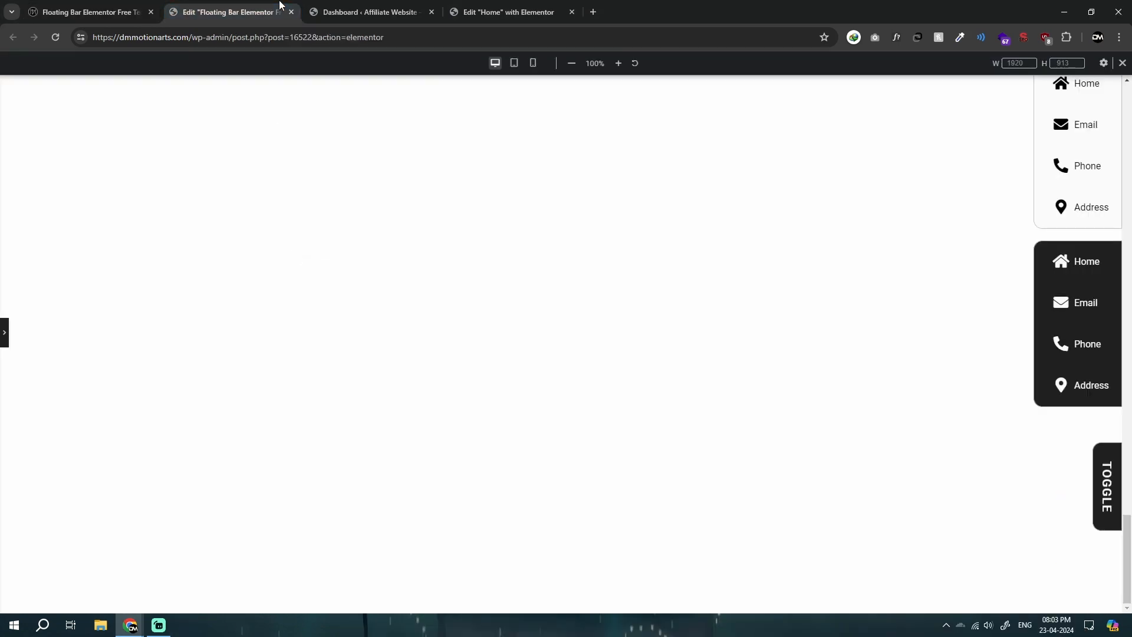
pyautogui.hotkey('ctrl', 'Tab')
pyautogui.hotkey('ctrl', 'Tab')
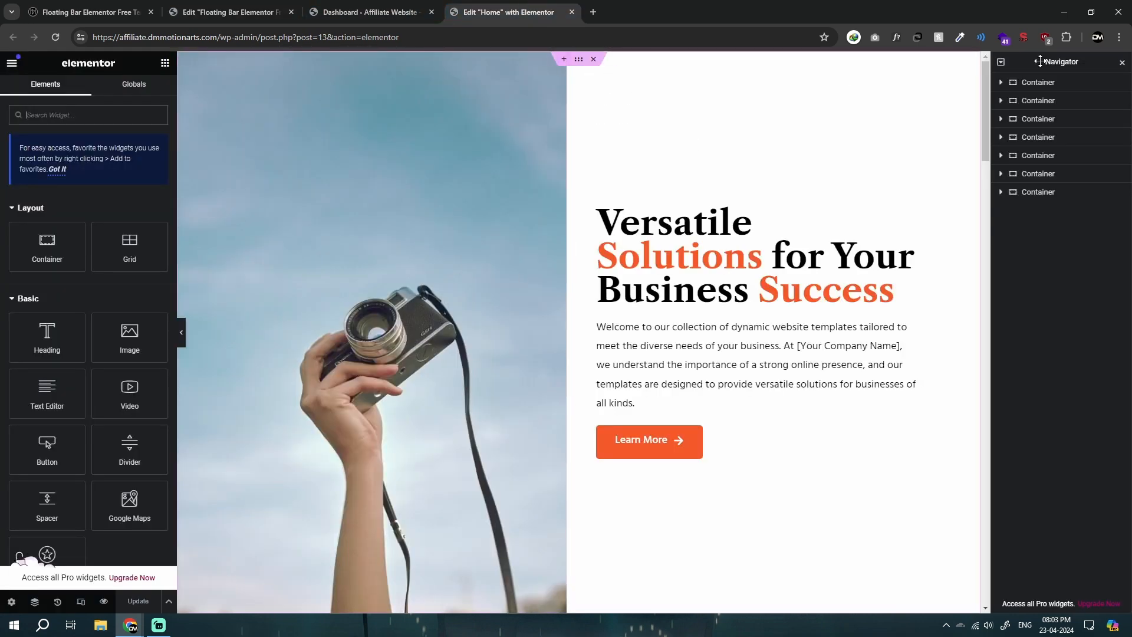
pyautogui.moveTo(1040, 62); pyautogui.dragTo(1014, 156)
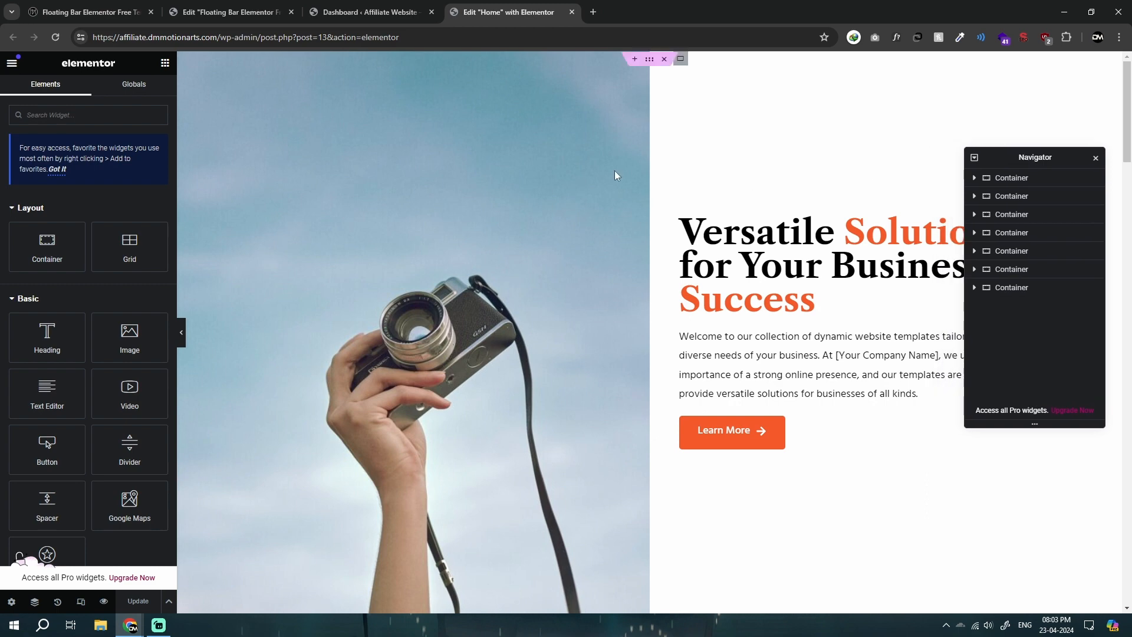
# Step: Look over the affiliate site's dashboard, its Home page in the editor, and the floating bar templates open for editing
pyautogui.click(284, 6)
pyautogui.click(418, 7)
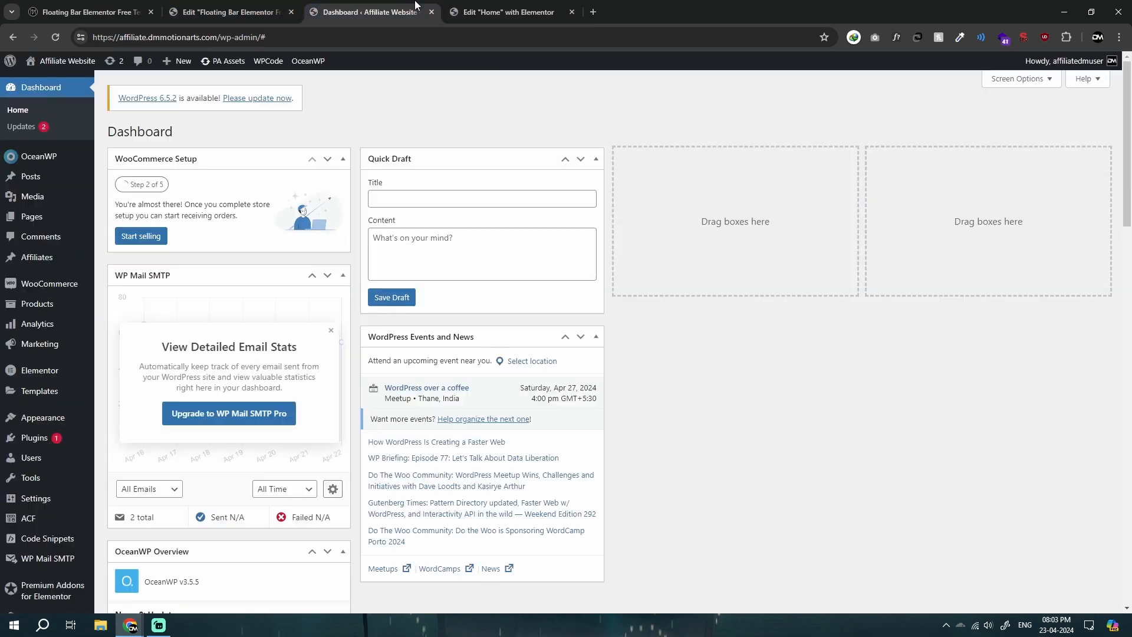
pyautogui.click(472, 9)
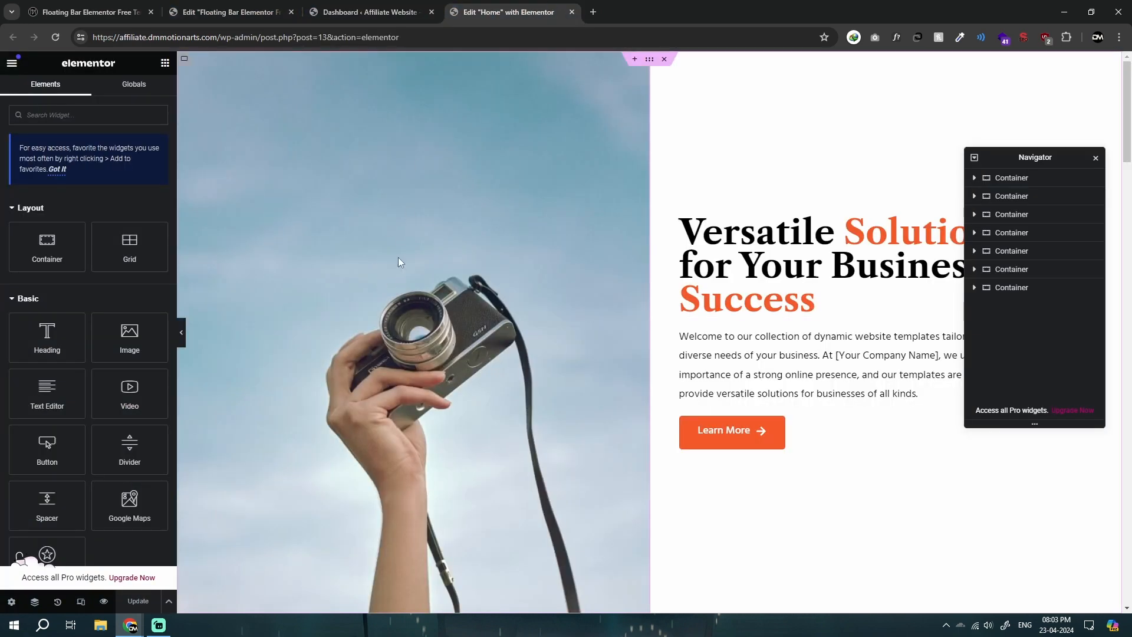
pyautogui.click(231, 11)
pyautogui.scroll(5, 1094, 201)
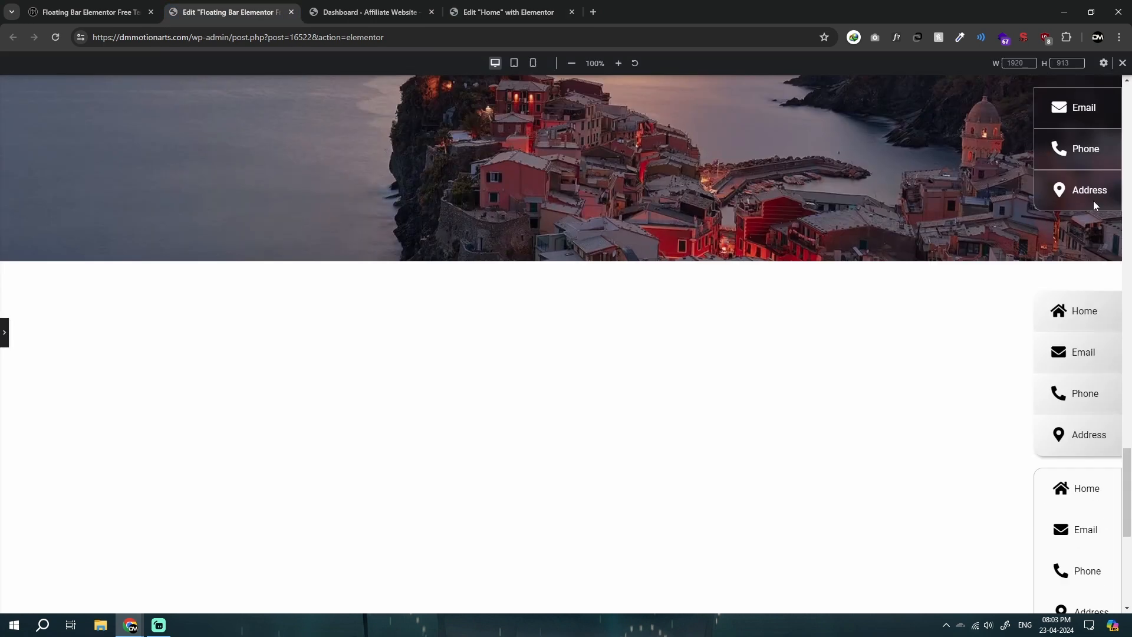
# Step: Add a single-column flexbox container above the hero section of the Home page and set its minimum height to 500 px
pyautogui.click(495, 4)
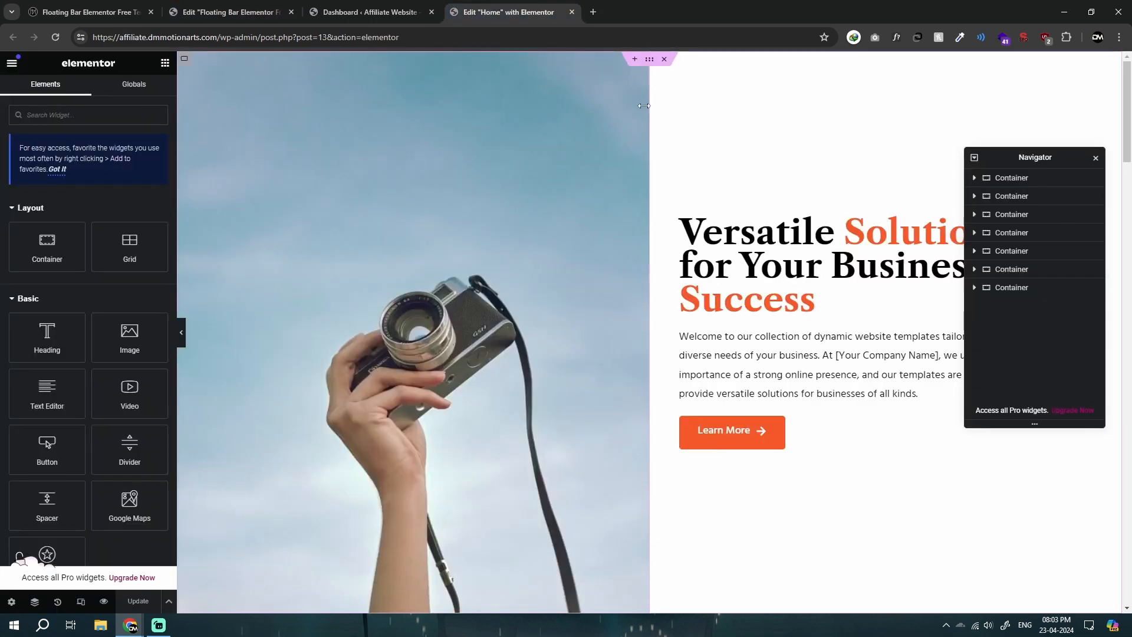
pyautogui.click(635, 59)
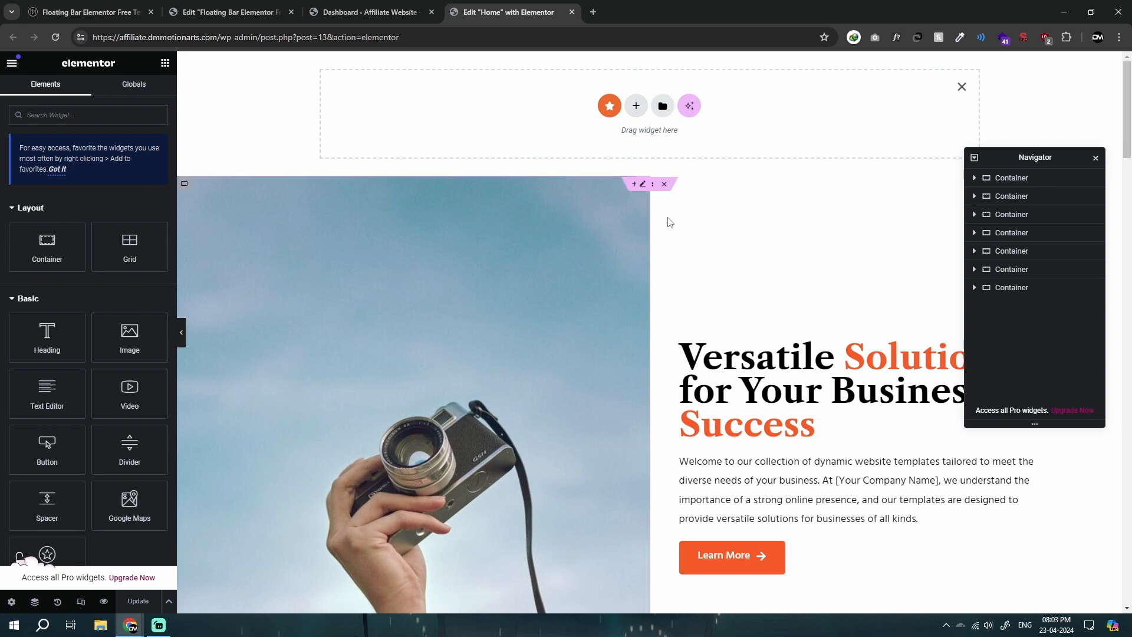
pyautogui.click(636, 112)
pyautogui.click(611, 156)
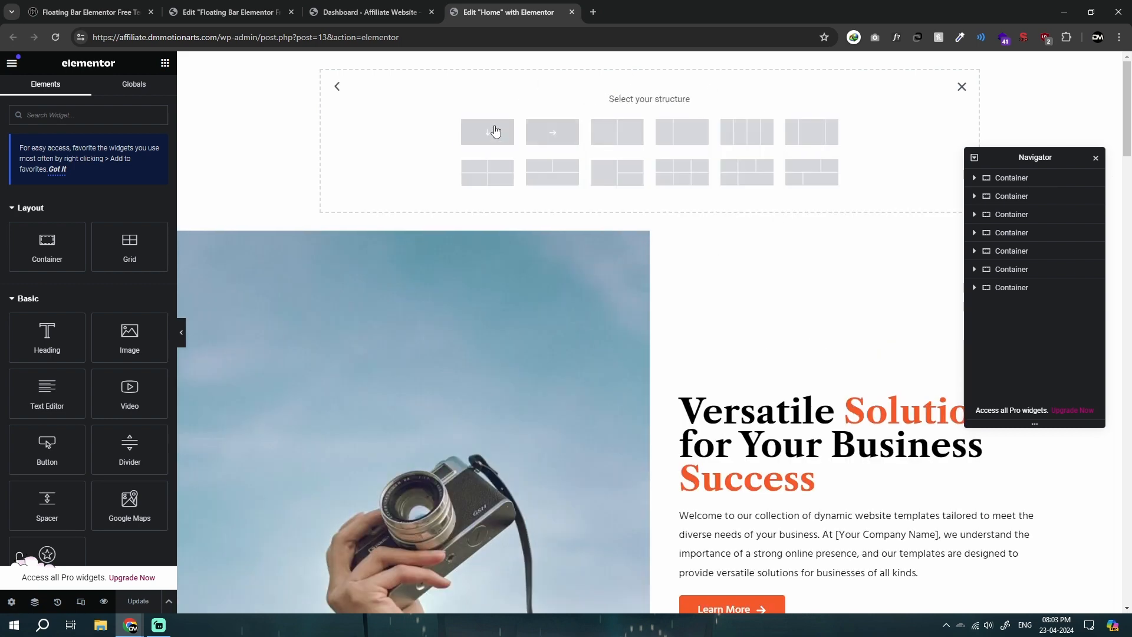
pyautogui.click(495, 131)
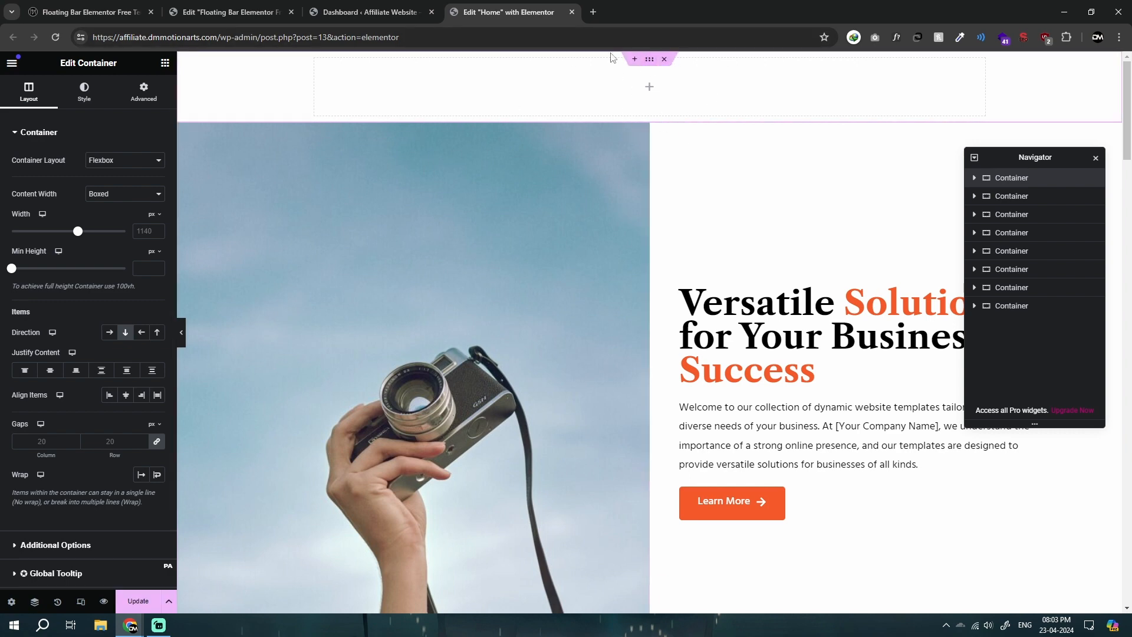
pyautogui.click(141, 268)
pyautogui.write('500')
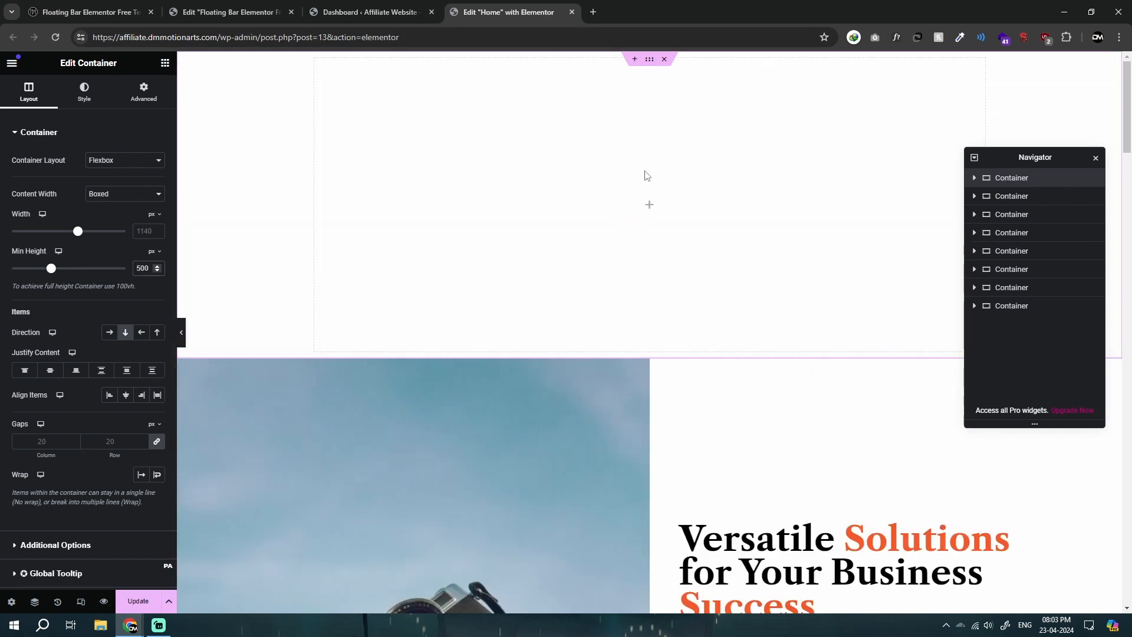
# Step: Nest a container inside the empty section above the hero and justify the section's content to Center
pyautogui.click(164, 63)
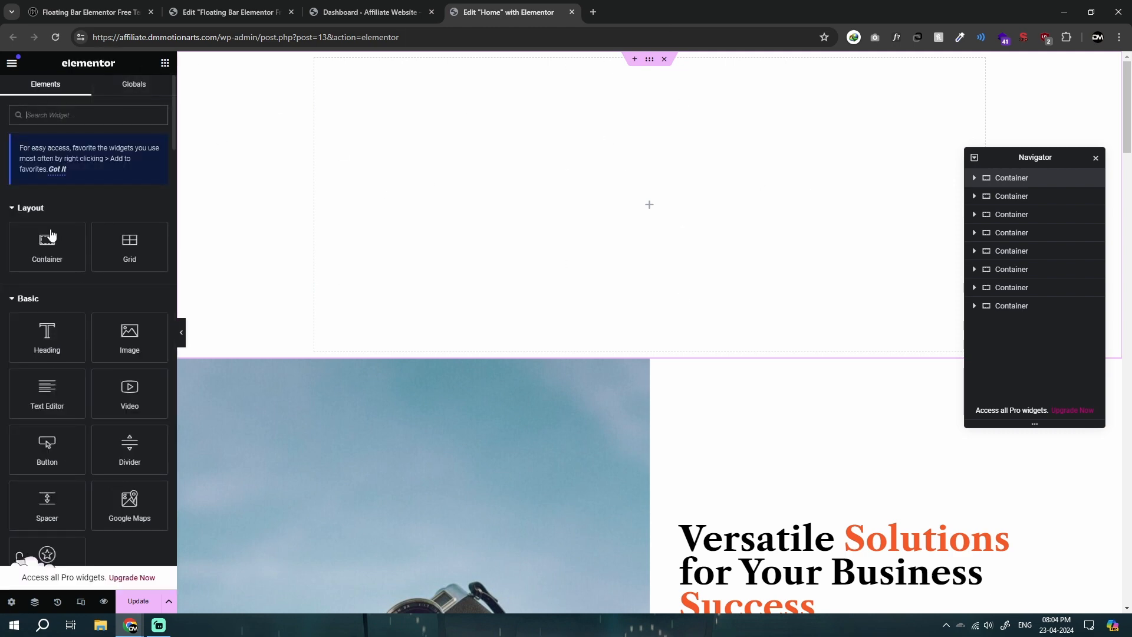
pyautogui.moveTo(47, 245); pyautogui.dragTo(644, 211)
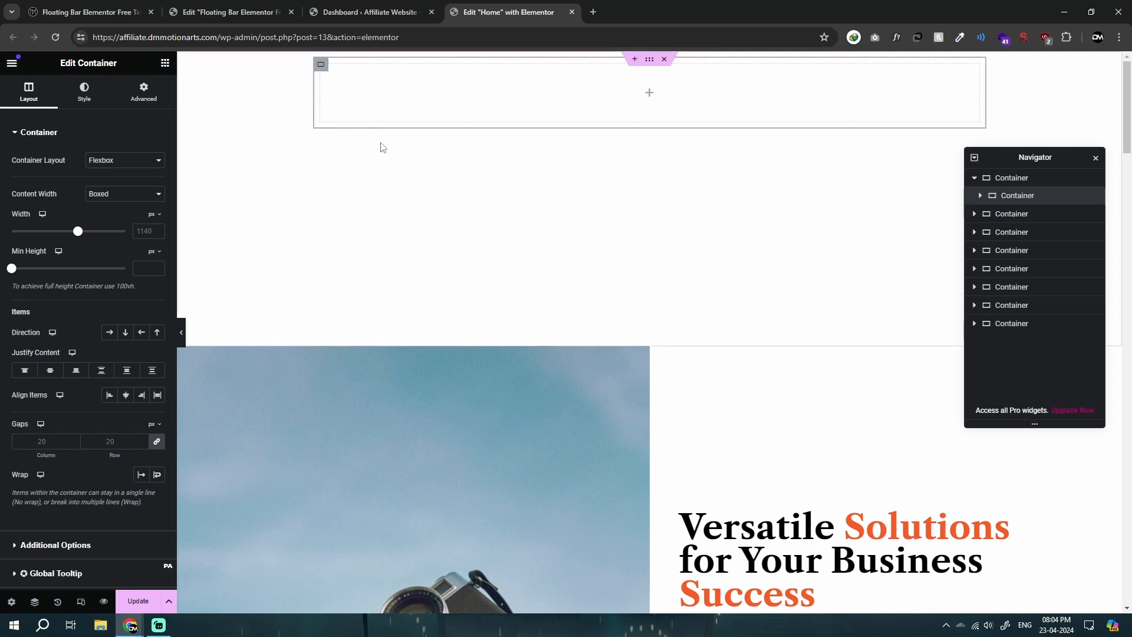
pyautogui.click(650, 61)
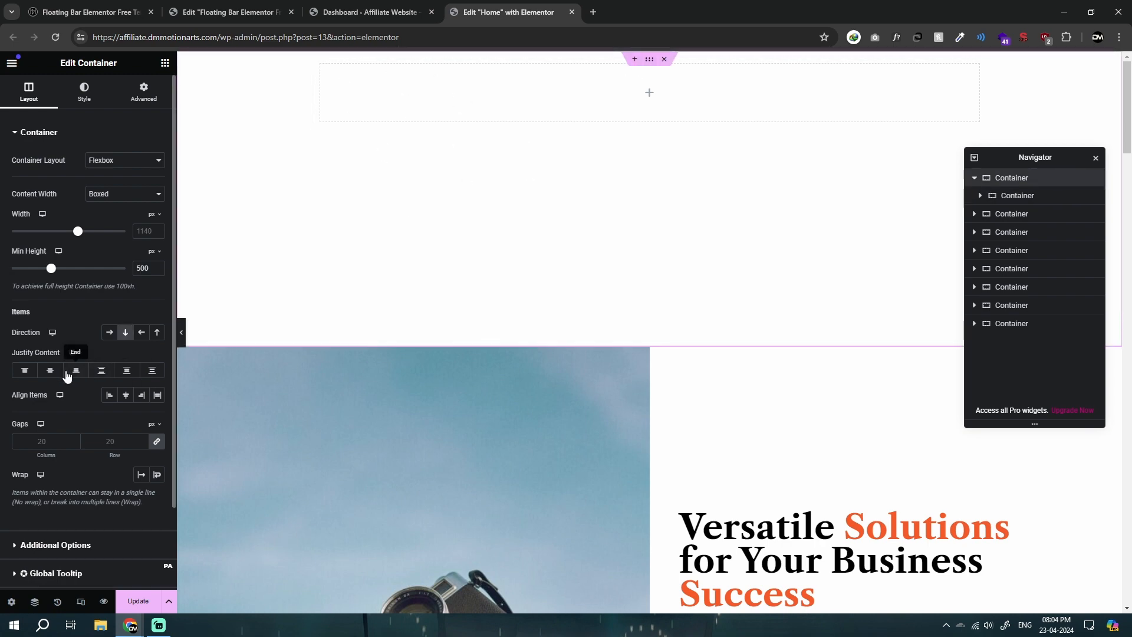
pyautogui.click(76, 370)
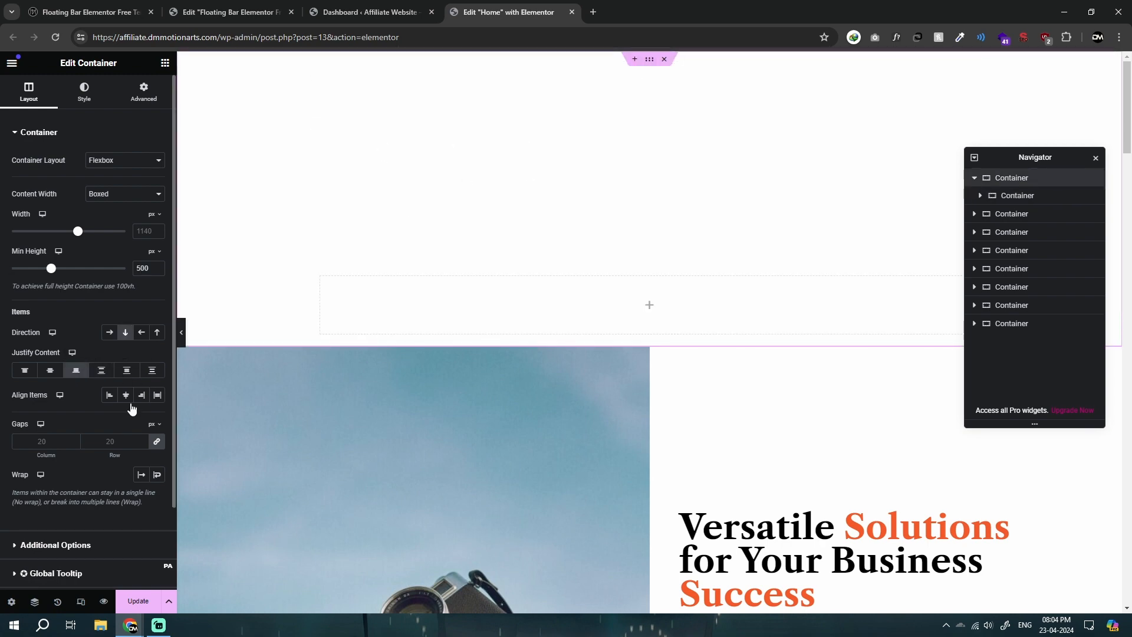
pyautogui.click(50, 370)
# Step: Move the floating Navigator clear of the empty section and make the nested container Full Width with a width of 130 px
pyautogui.click(710, 222)
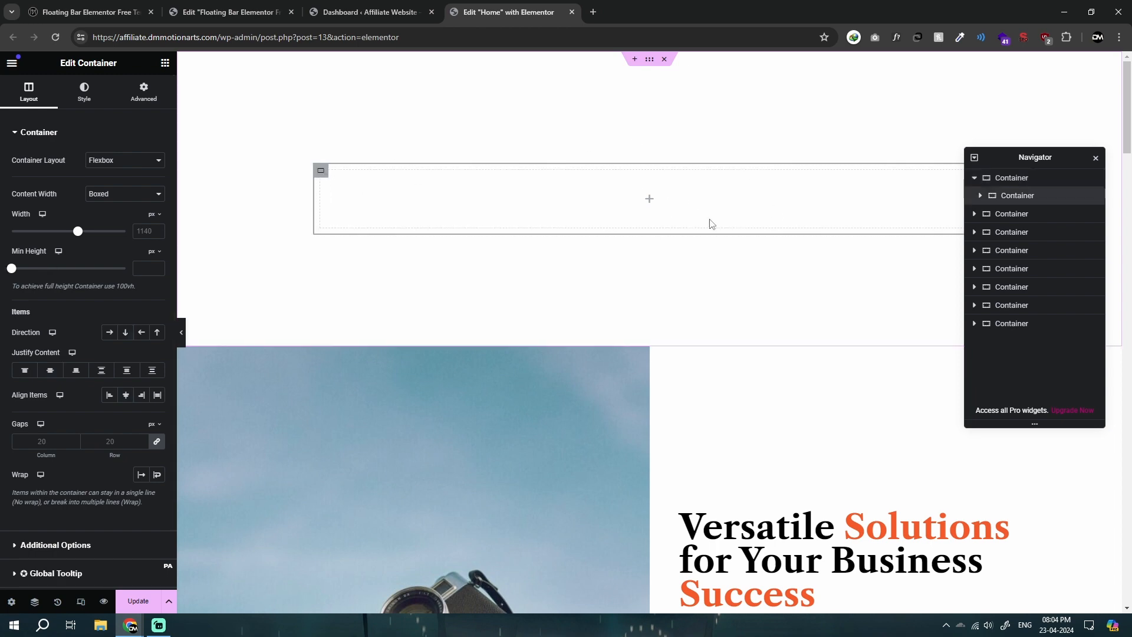
pyautogui.moveTo(1008, 157); pyautogui.dragTo(950, 337)
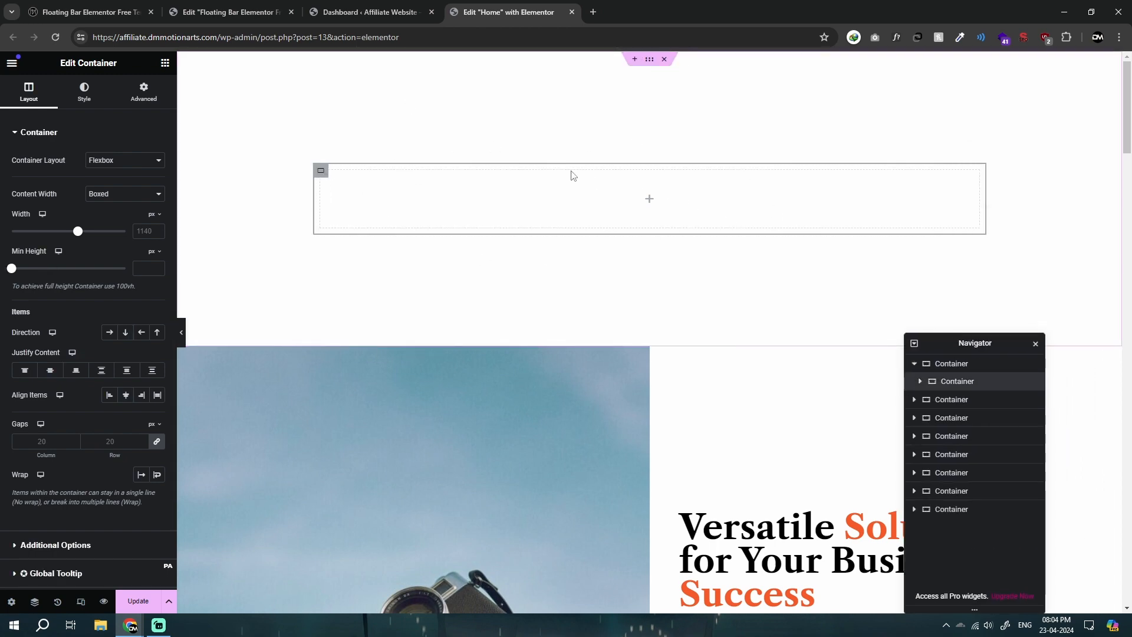
pyautogui.click(121, 193)
pyautogui.click(104, 214)
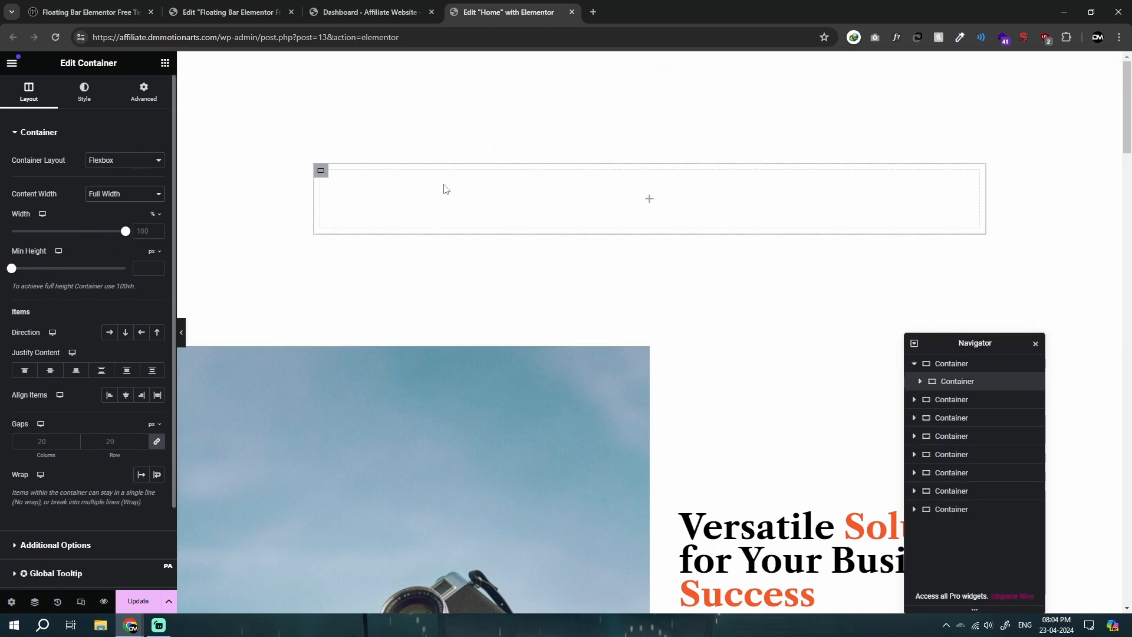
pyautogui.click(127, 195)
pyautogui.click(133, 198)
pyautogui.click(154, 213)
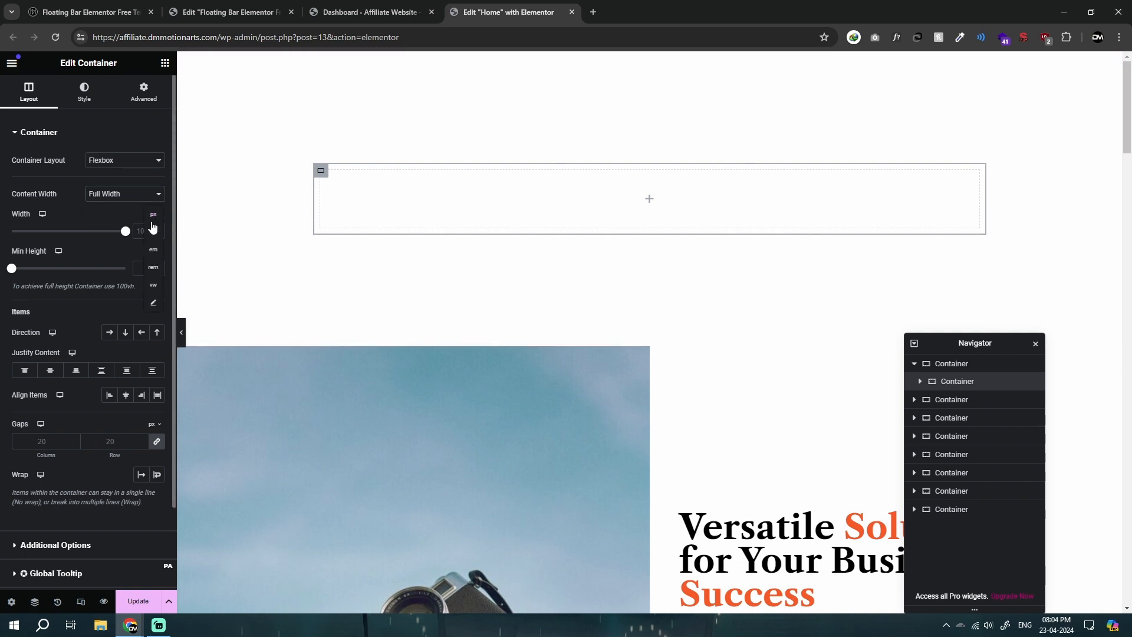
pyautogui.click(153, 219)
pyautogui.click(143, 233)
pyautogui.write('15')
pyautogui.write('0')
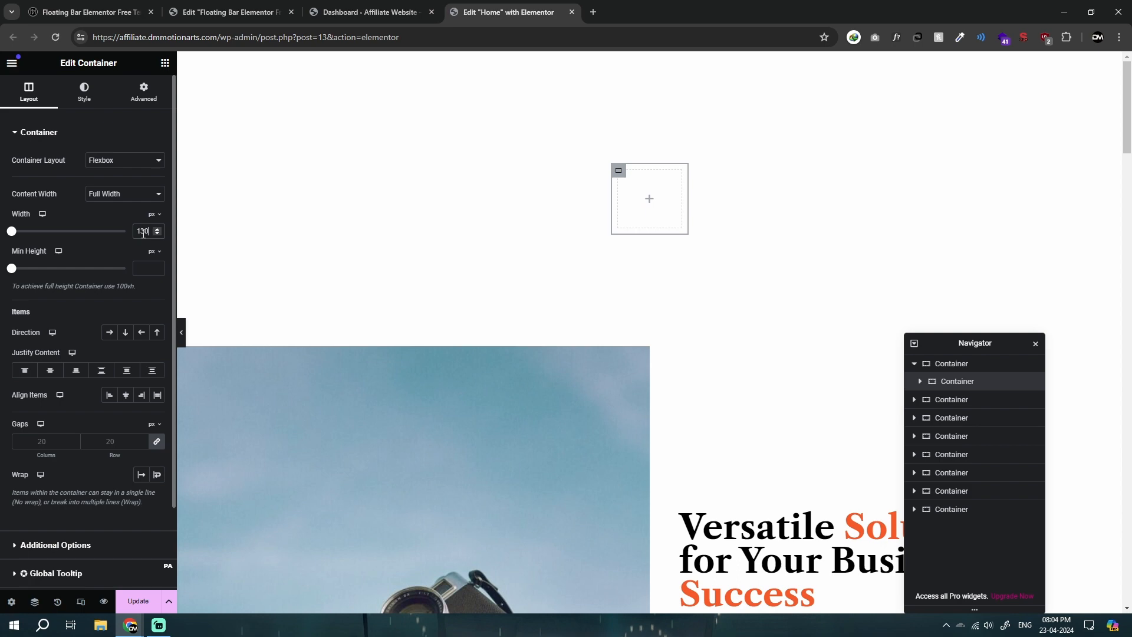
# Step: Find the Icon widget and place it inside the 130 px nested container
pyautogui.click(164, 62)
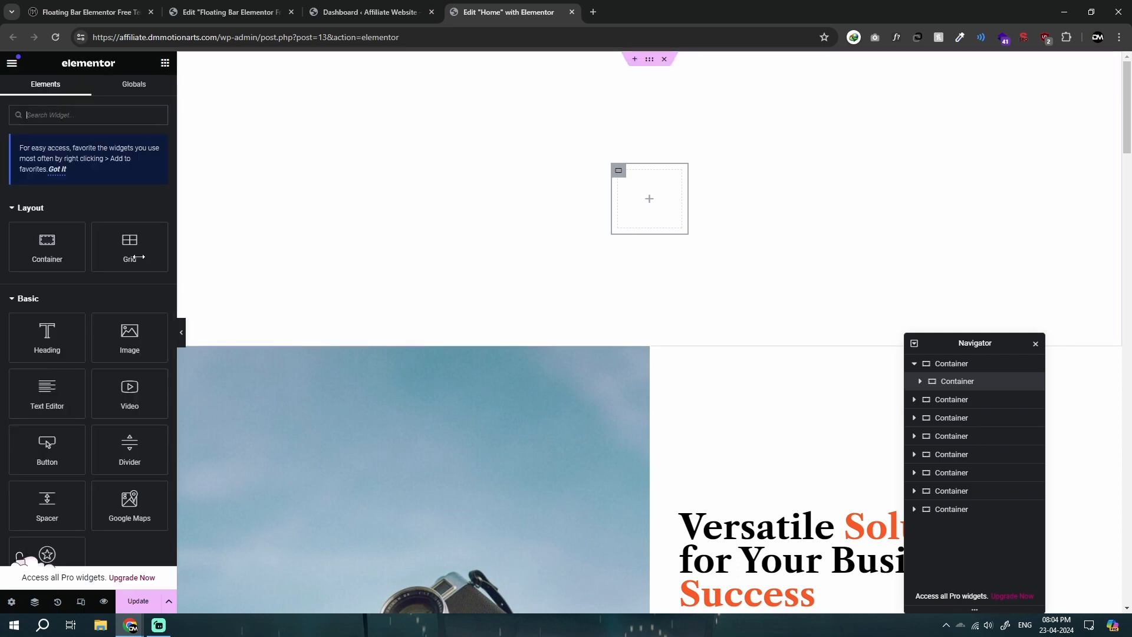
pyautogui.click(90, 115)
pyautogui.write('icon')
pyautogui.moveTo(53, 218); pyautogui.dragTo(646, 213)
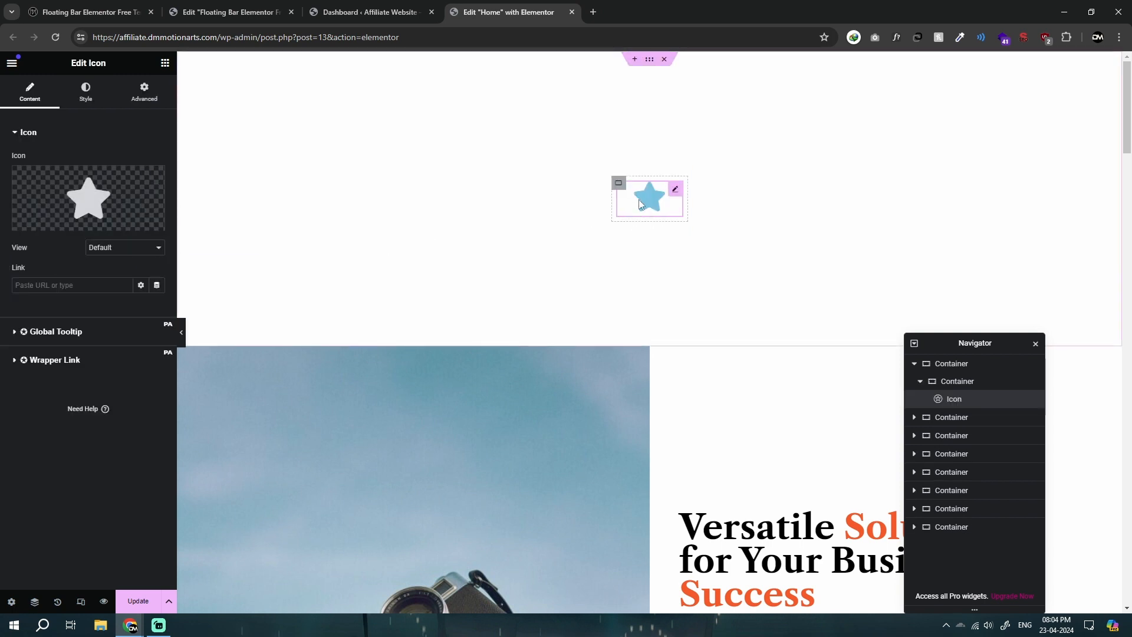
# Step: Replace the star with the Home icon from the icon library
pyautogui.moveTo(91, 223)
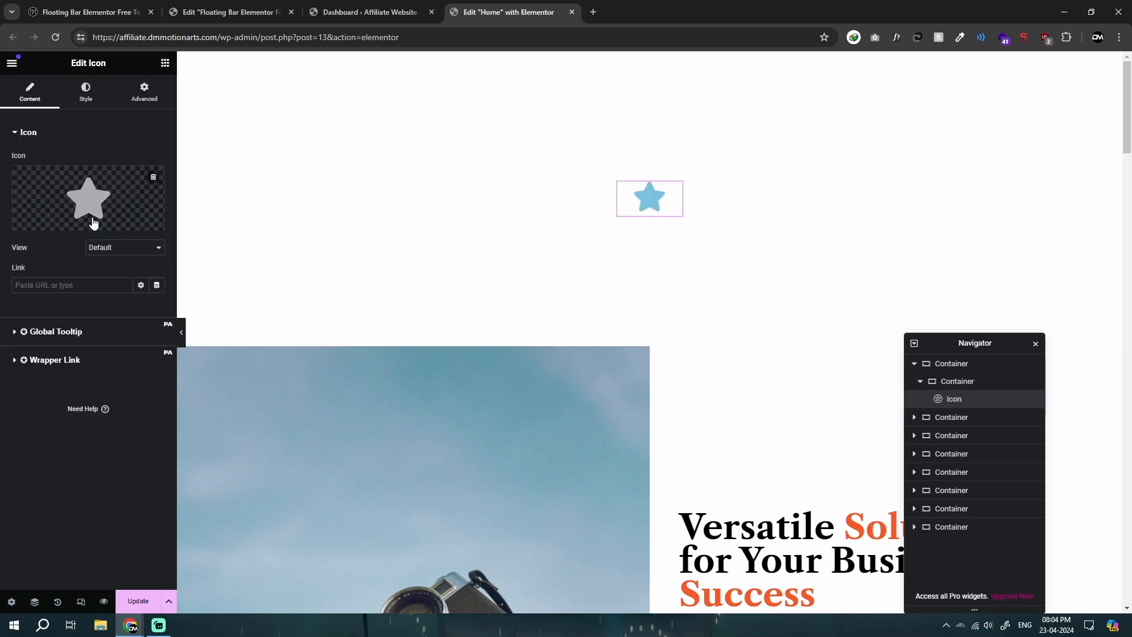
pyautogui.click(101, 185)
pyautogui.click(506, 152)
pyautogui.write('home')
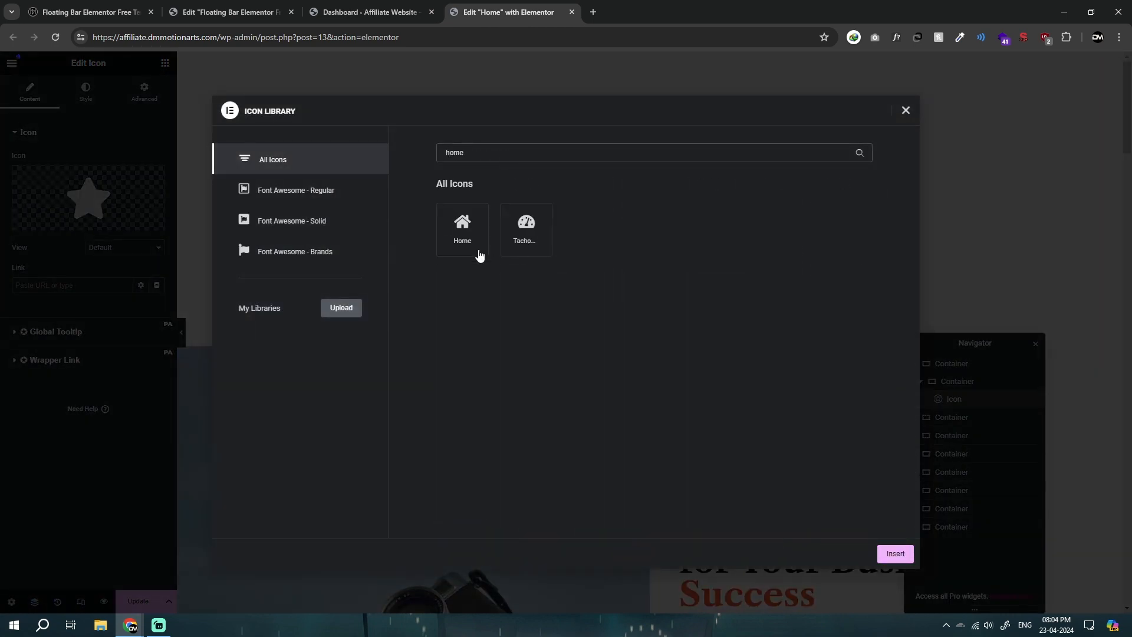
pyautogui.click(440, 246)
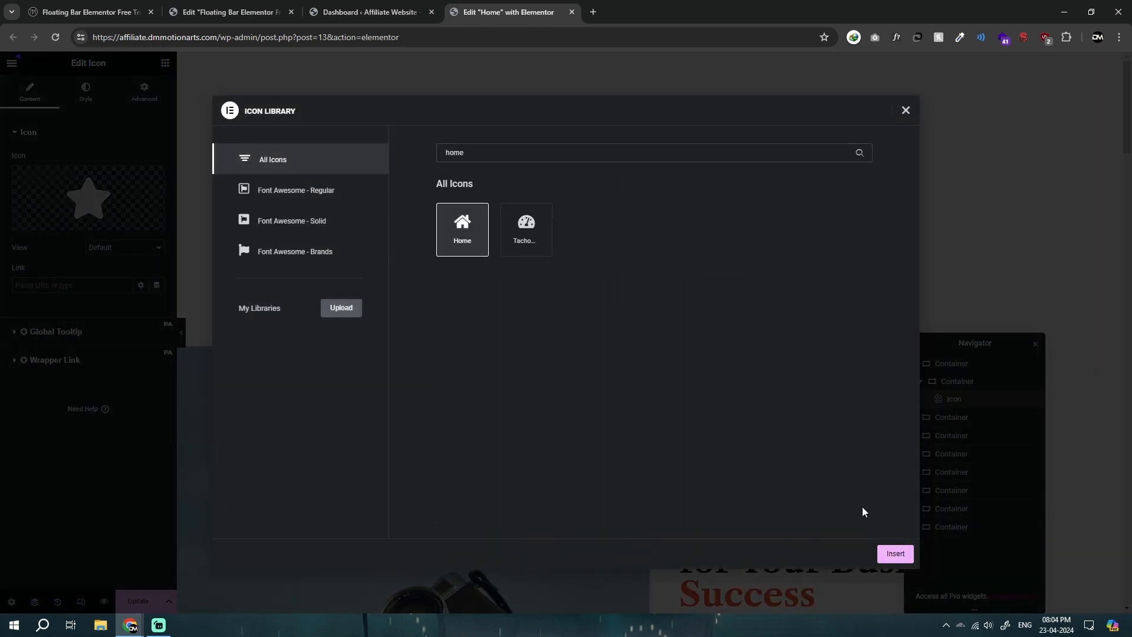
pyautogui.click(895, 553)
# Step: Set the home icon's primary color to white
pyautogui.click(85, 92)
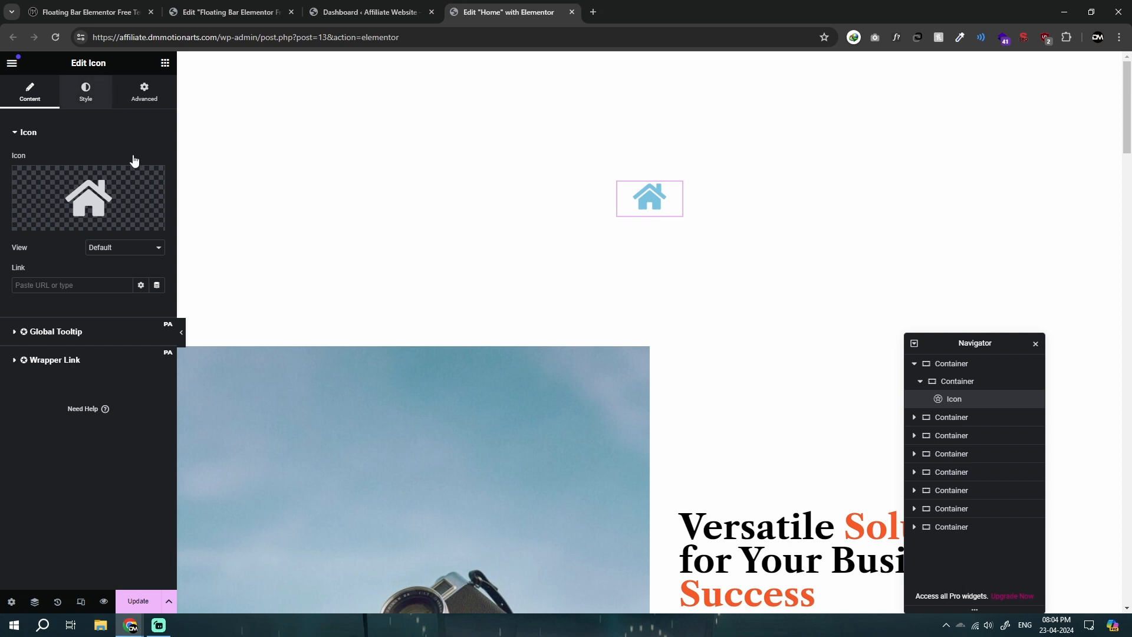
pyautogui.click(157, 209)
pyautogui.moveTo(111, 275); pyautogui.dragTo(66, 240)
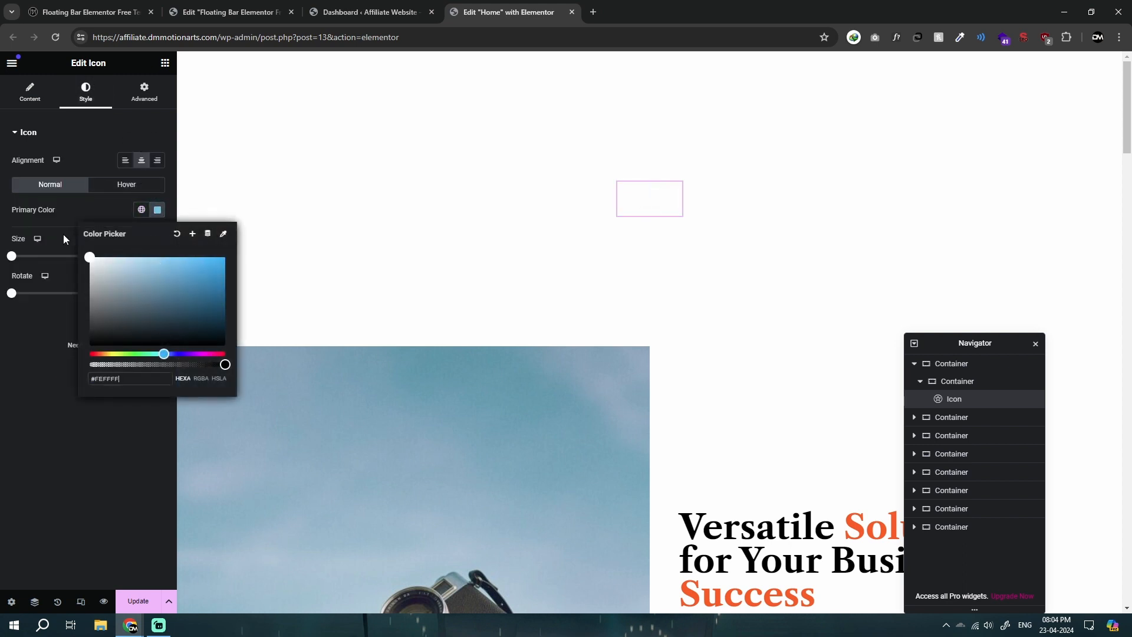
pyautogui.click(65, 240)
# Step: Give the icon's container a classic background in a dark, almost black color
pyautogui.click(618, 185)
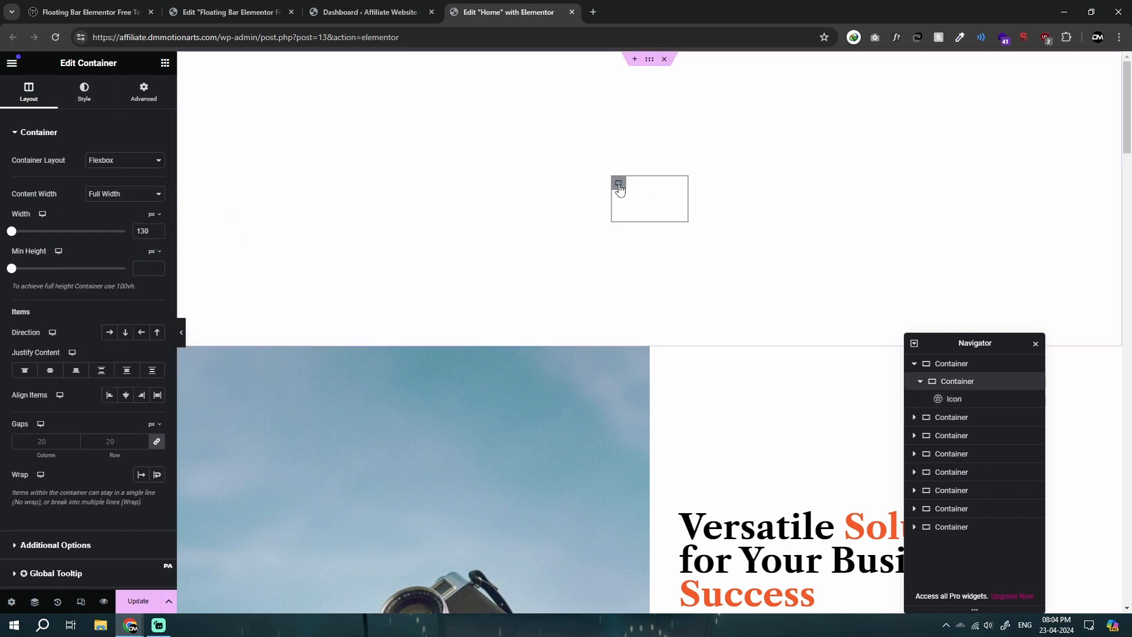
pyautogui.click(84, 93)
pyautogui.click(109, 184)
pyautogui.click(157, 209)
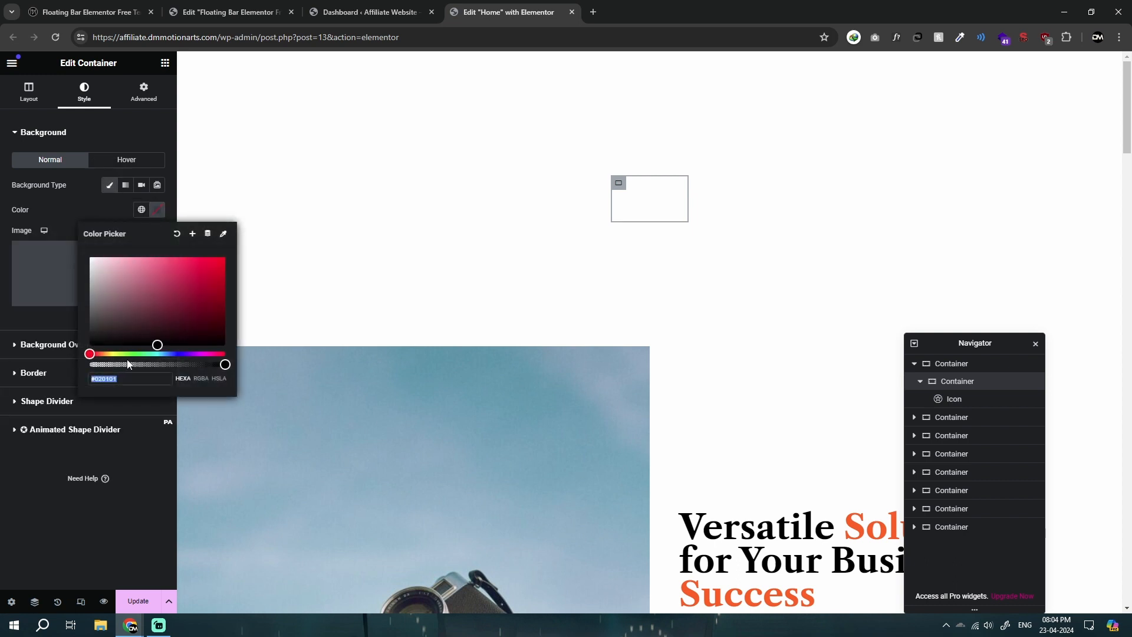
pyautogui.moveTo(99, 334); pyautogui.dragTo(2, 328)
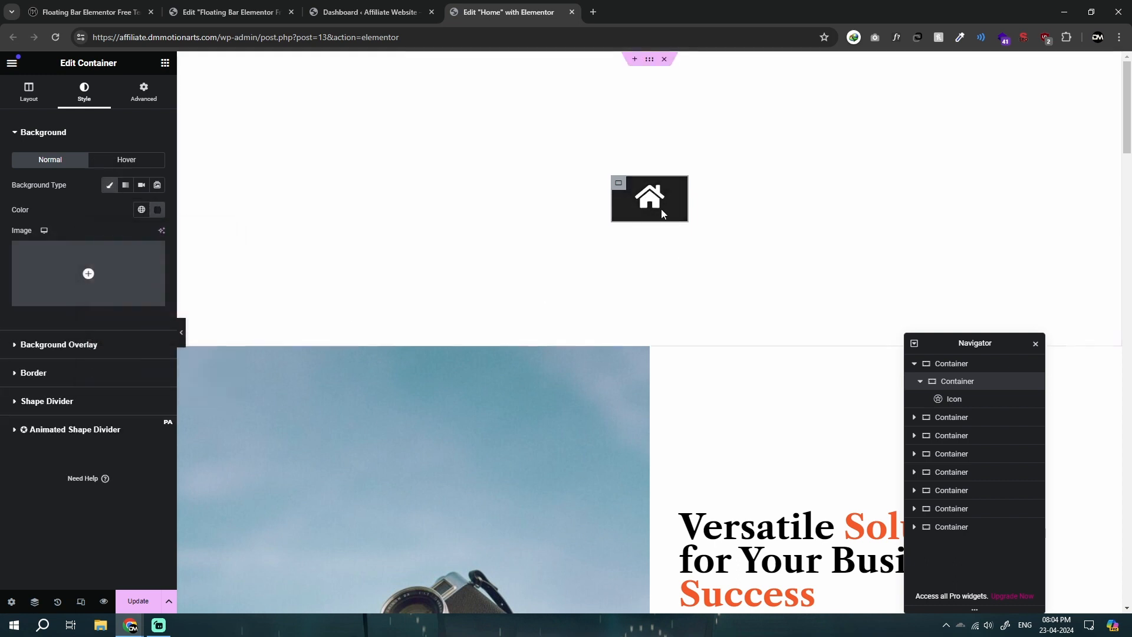
# Step: Remove the padding of the dark container around the home icon
pyautogui.click(676, 189)
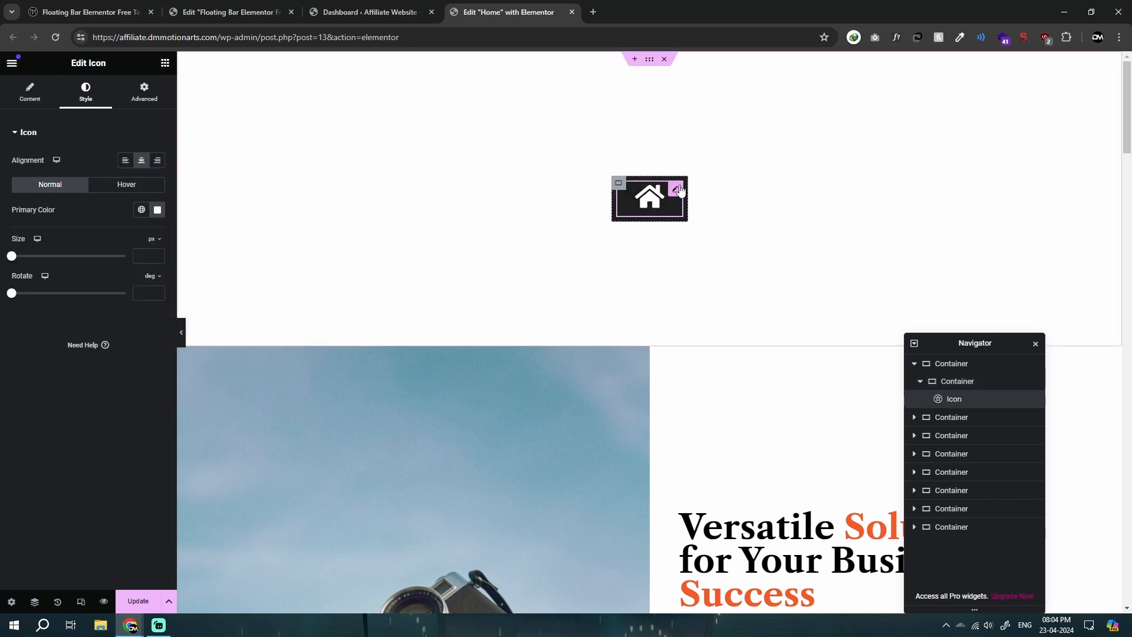
pyautogui.click(619, 184)
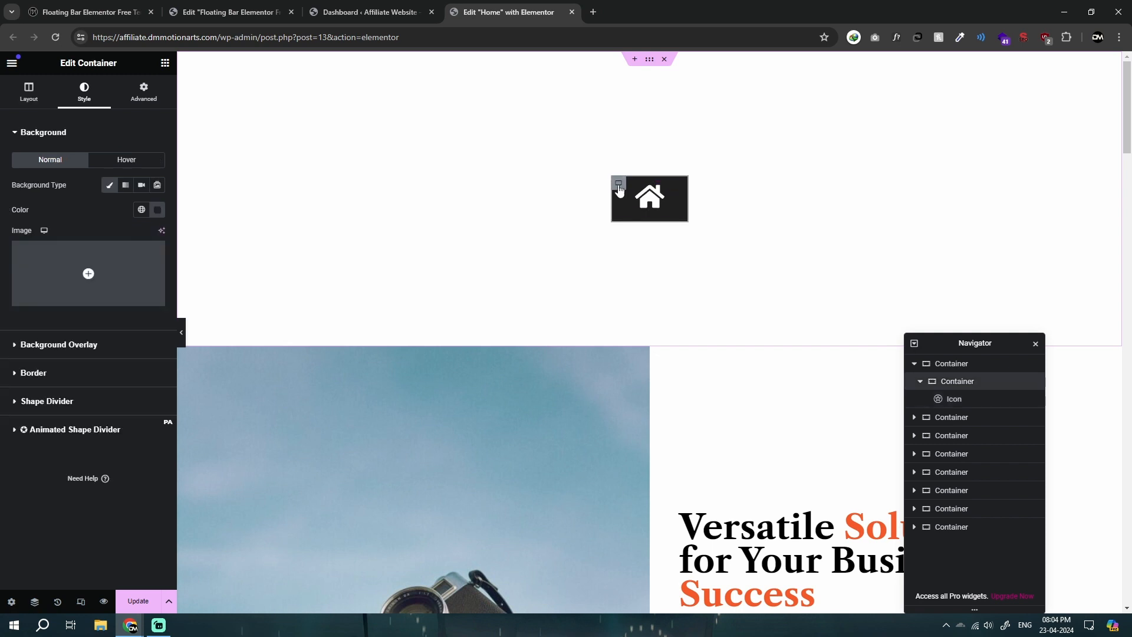
pyautogui.click(144, 95)
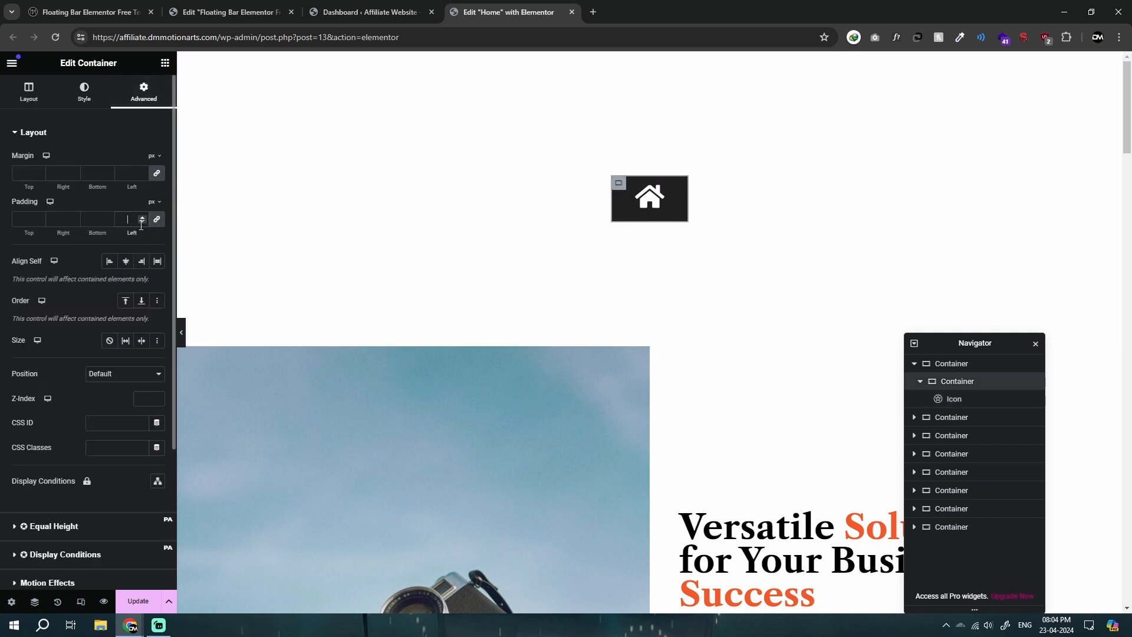
# Step: Set the home icon's size to 35 px and its padding to 30 px on all sides
pyautogui.click(677, 206)
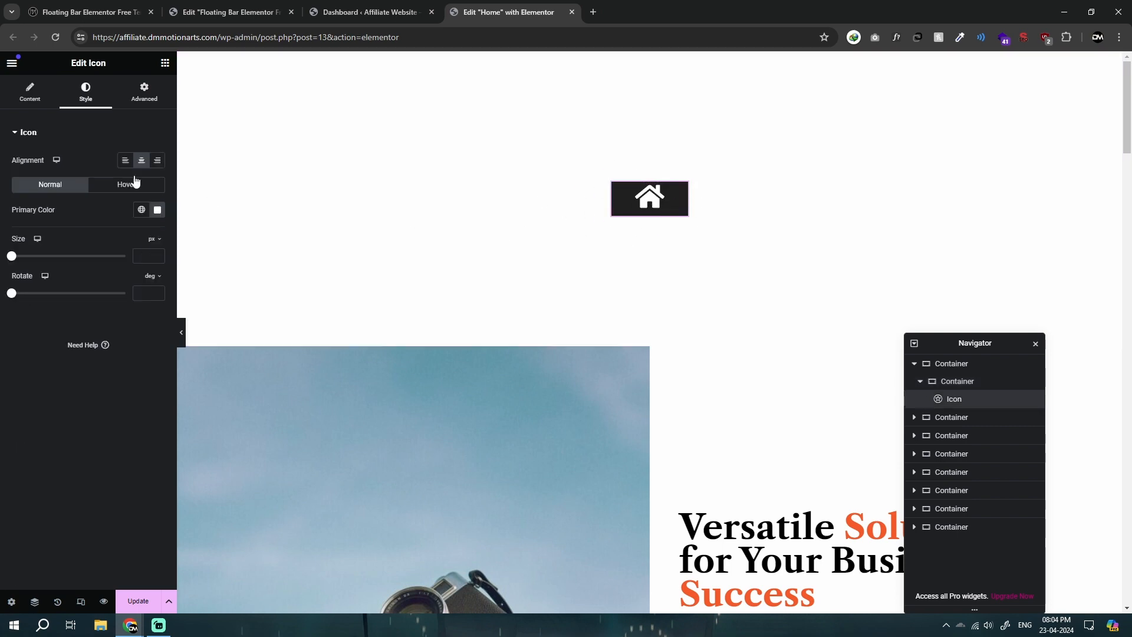
pyautogui.write('35')
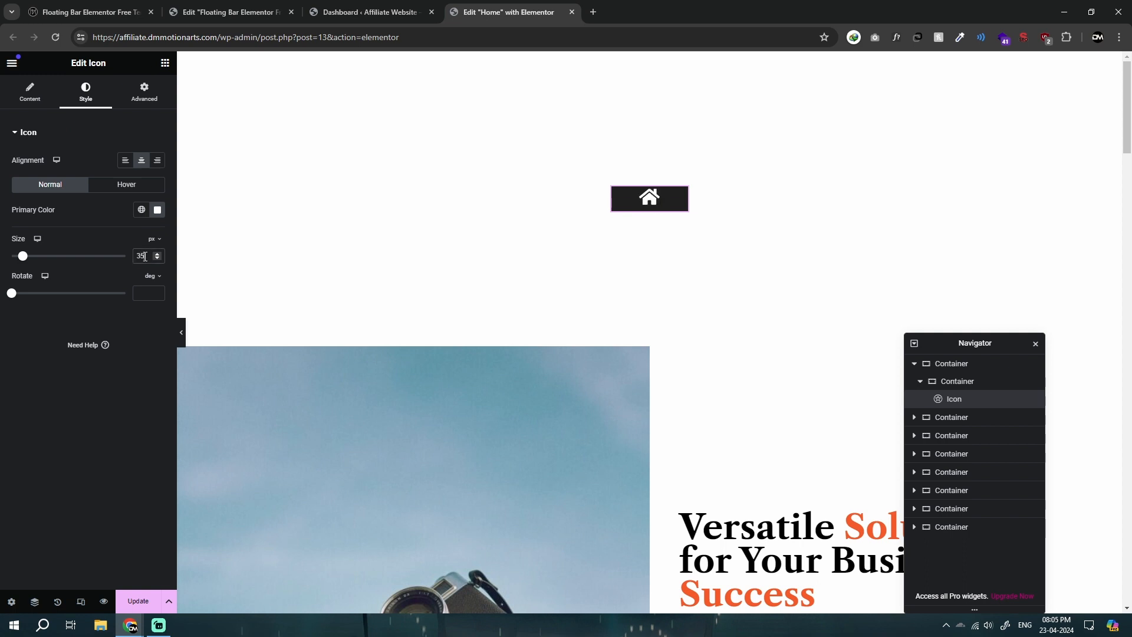
pyautogui.click(142, 90)
pyautogui.click(127, 219)
pyautogui.write('50')
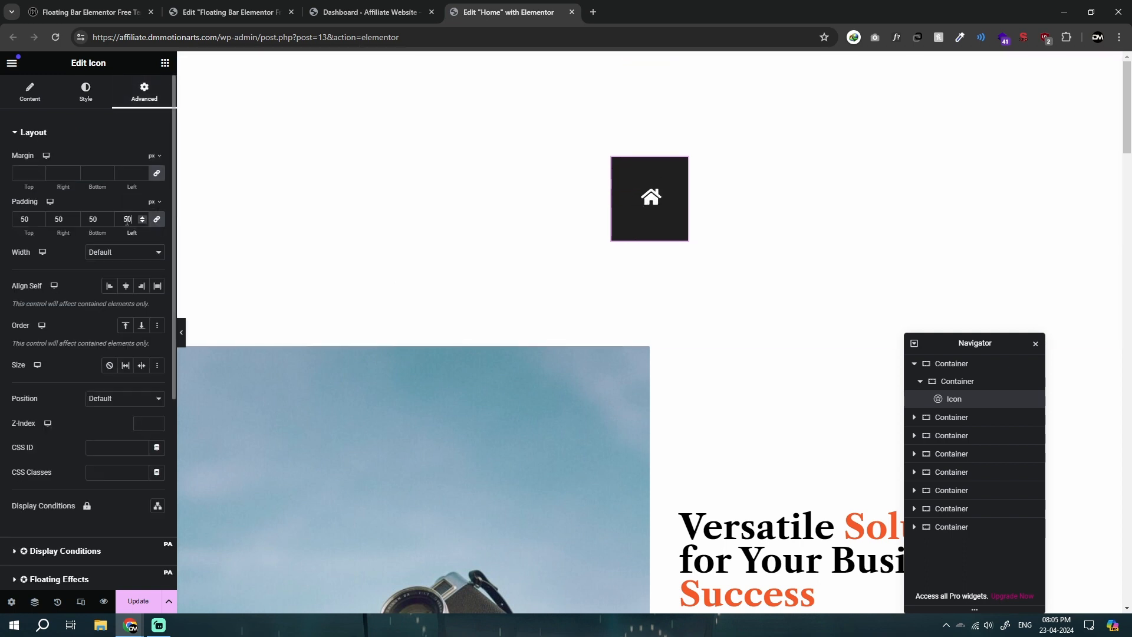
pyautogui.press('BackSpace')
pyautogui.press('BackSpace')
pyautogui.write('30')
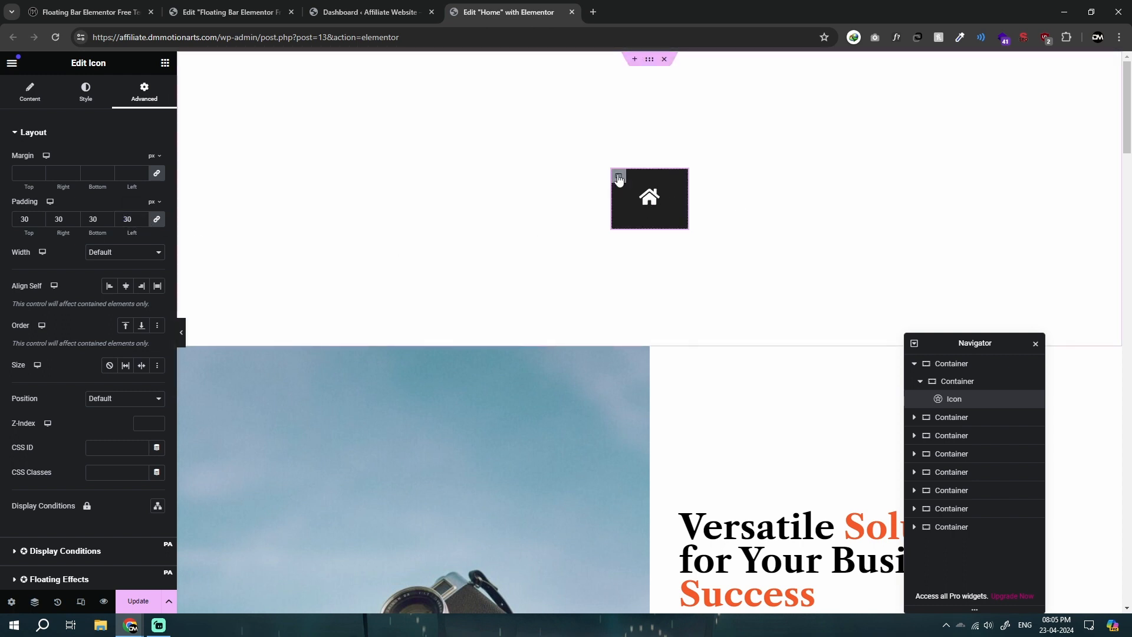
# Step: Narrow the icon's dark container to a width of 100 px
pyautogui.click(619, 177)
pyautogui.click(29, 92)
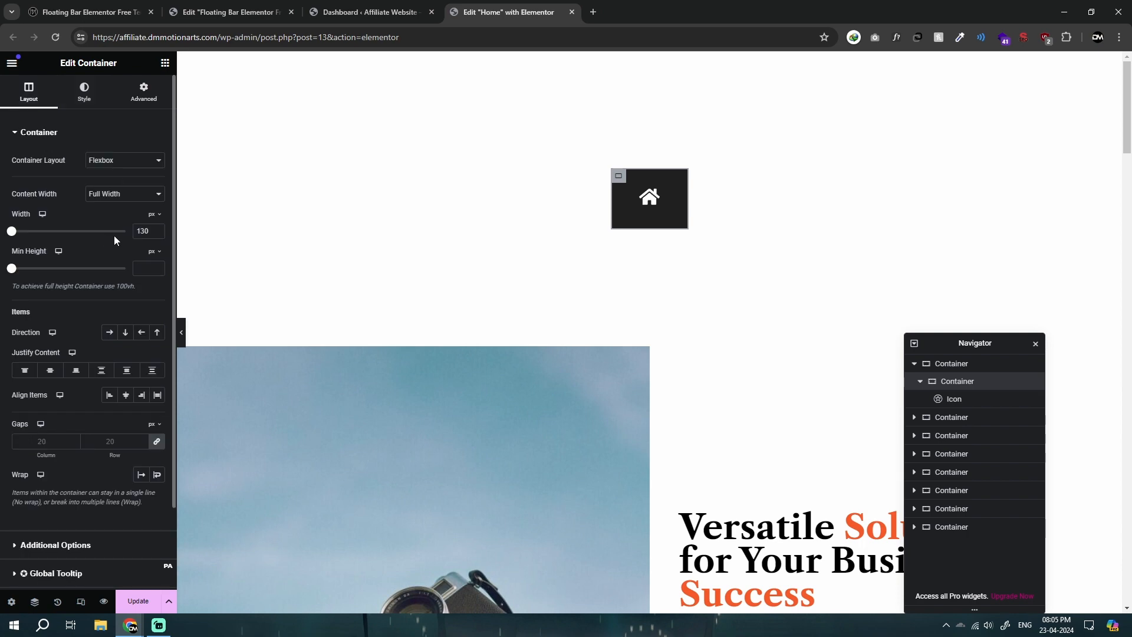
pyautogui.press('Delete')
pyautogui.write('2')
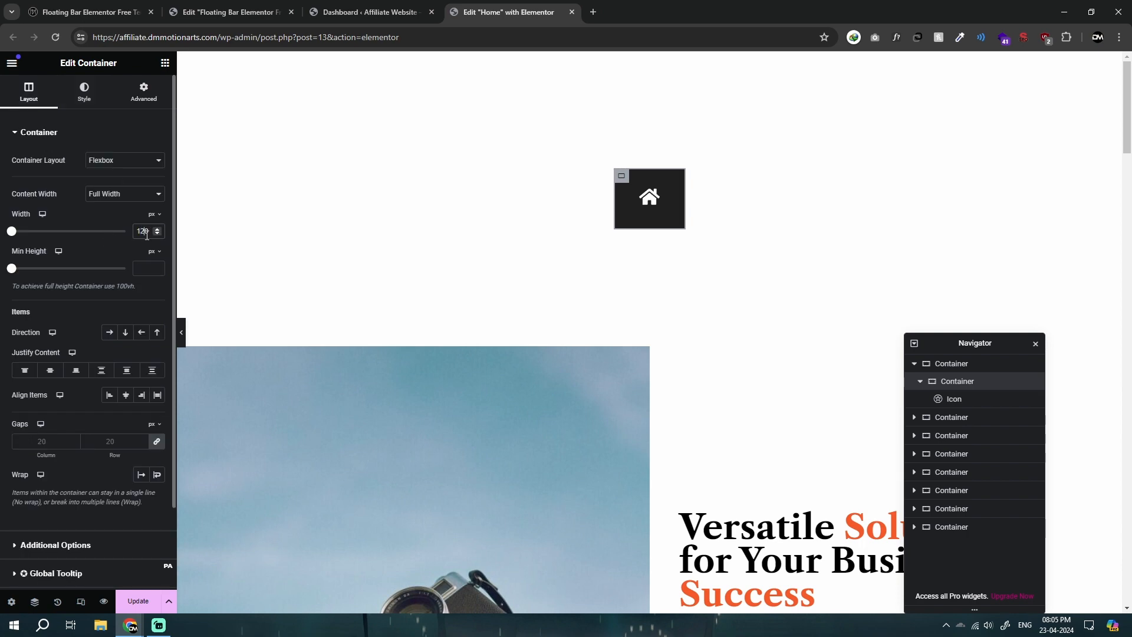
pyautogui.click(182, 337)
pyautogui.click(3, 335)
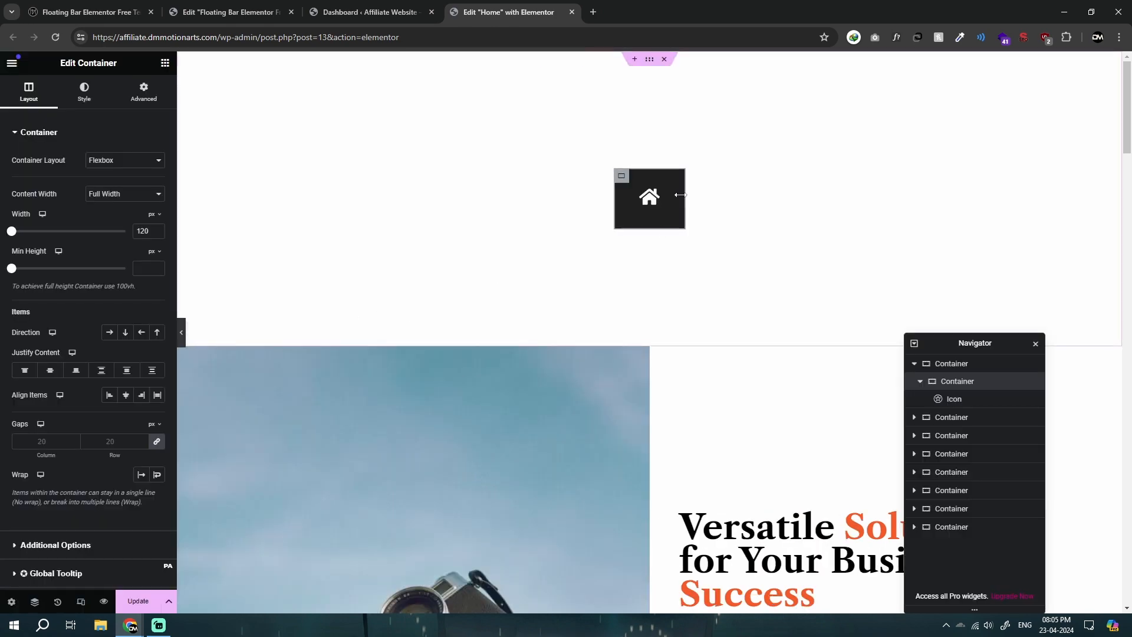
pyautogui.write('100')
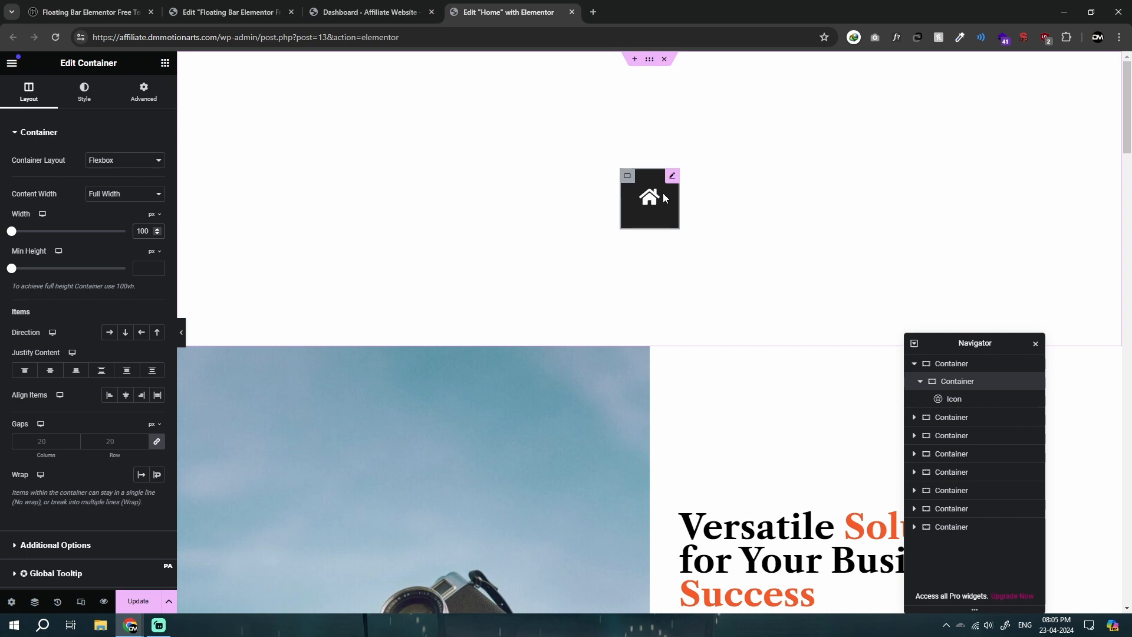
# Step: Clear the padding values of the dark container around the home icon
pyautogui.click(673, 176)
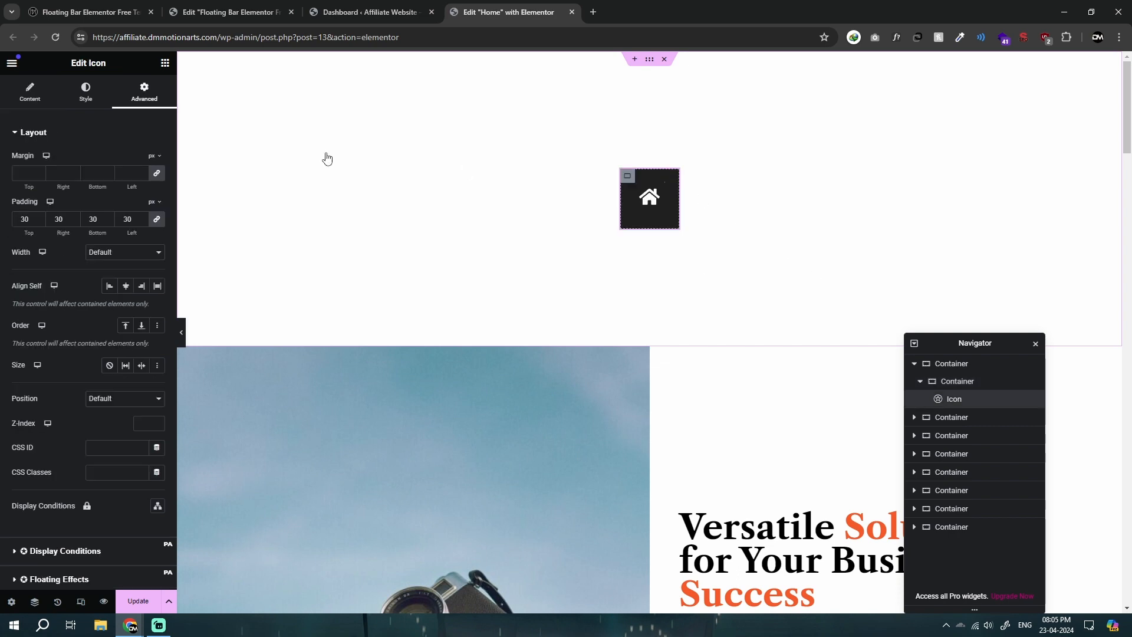
pyautogui.click(328, 159)
pyautogui.click(148, 95)
pyautogui.press('BackSpace')
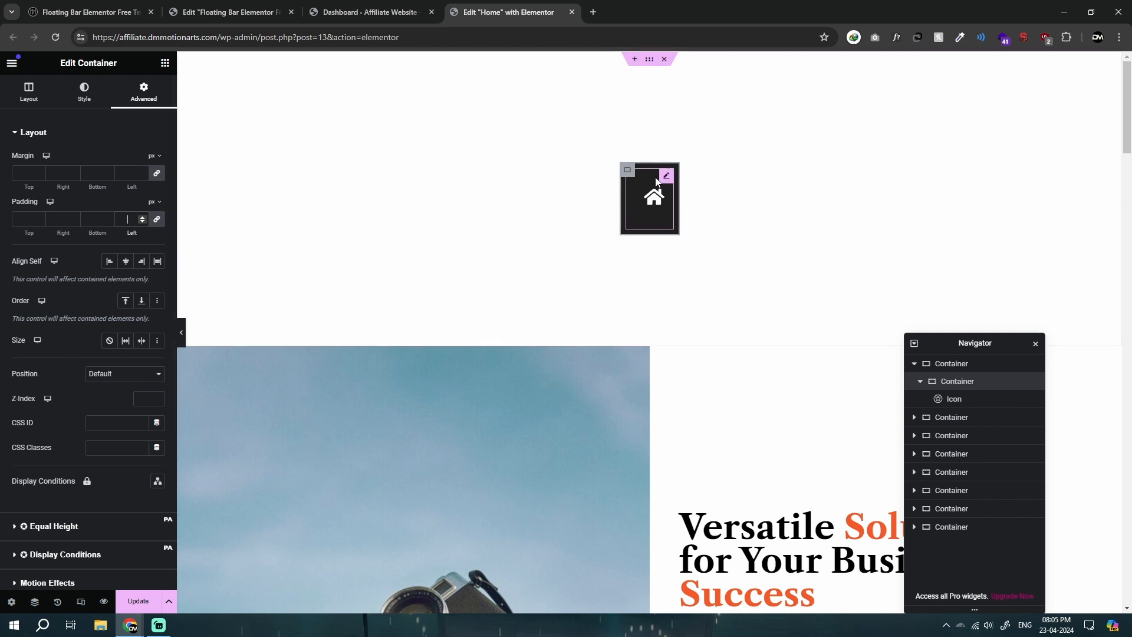
# Step: Clear the home icon's own padding on all sides
pyautogui.click(654, 198)
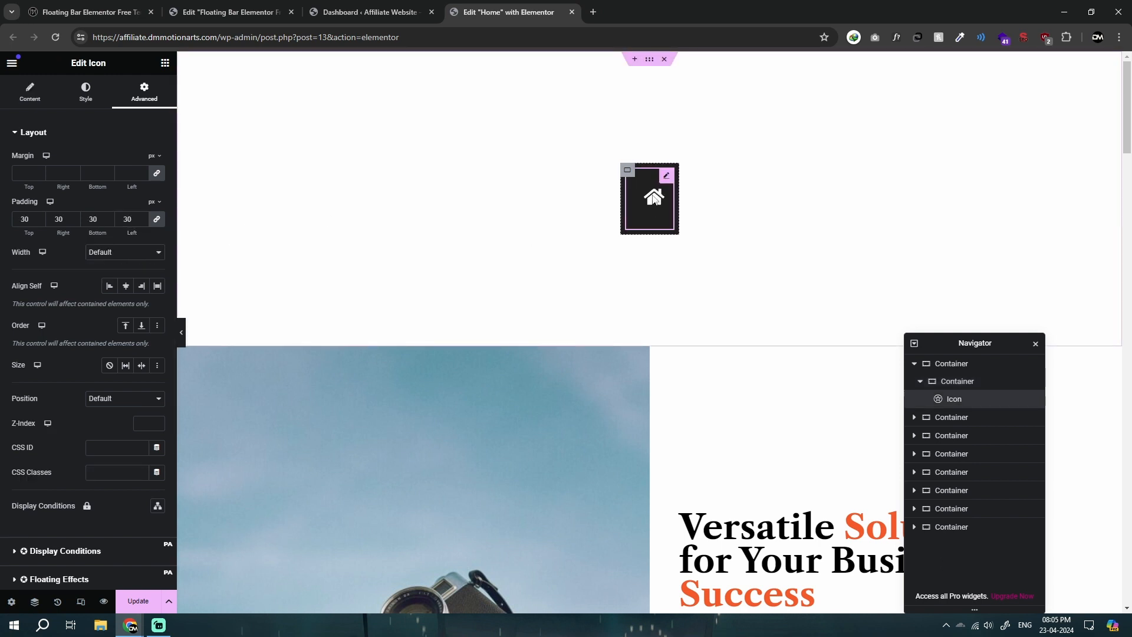
pyautogui.click(627, 170)
pyautogui.click(655, 212)
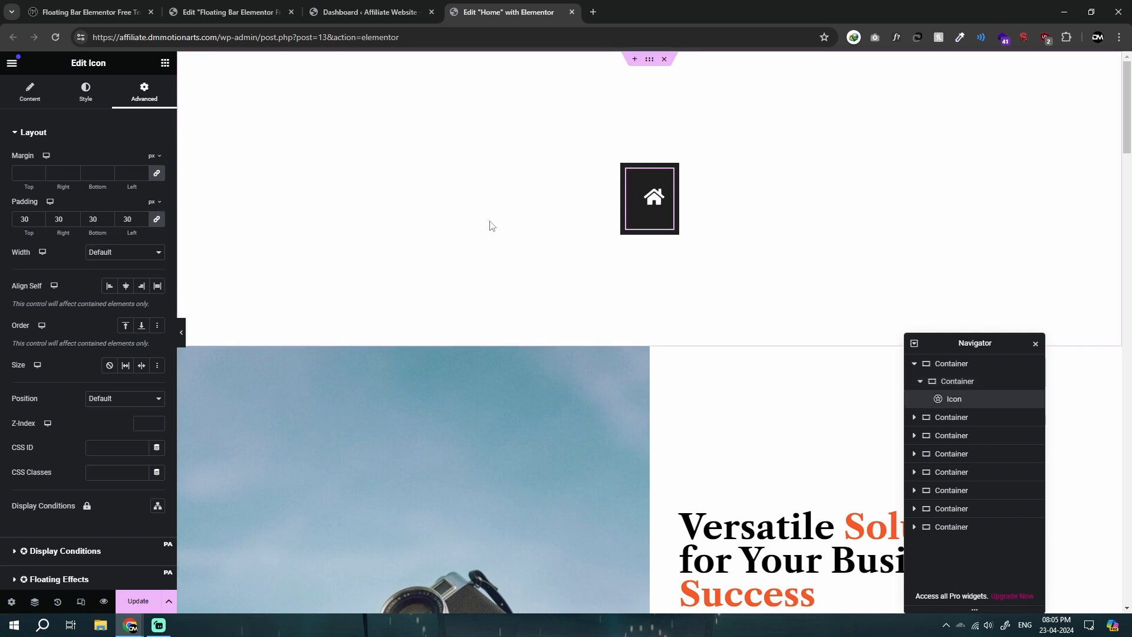
pyautogui.write('0')
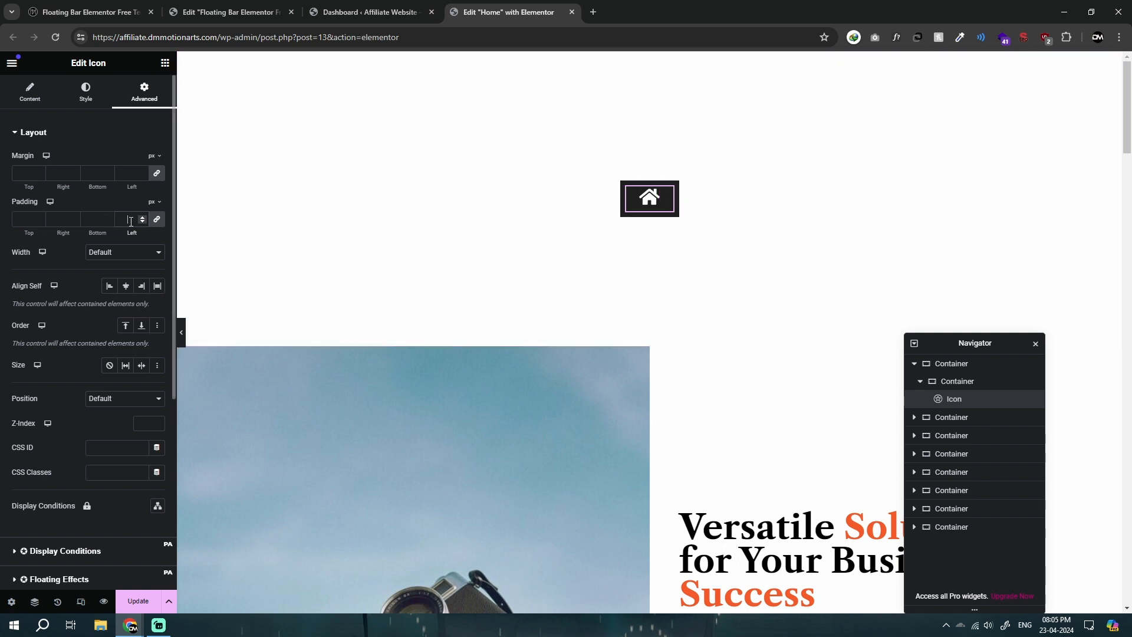
# Step: Set the home icon's padding to 30 px on all sides and its dark container's padding to 0
pyautogui.write('30')
pyautogui.click(628, 170)
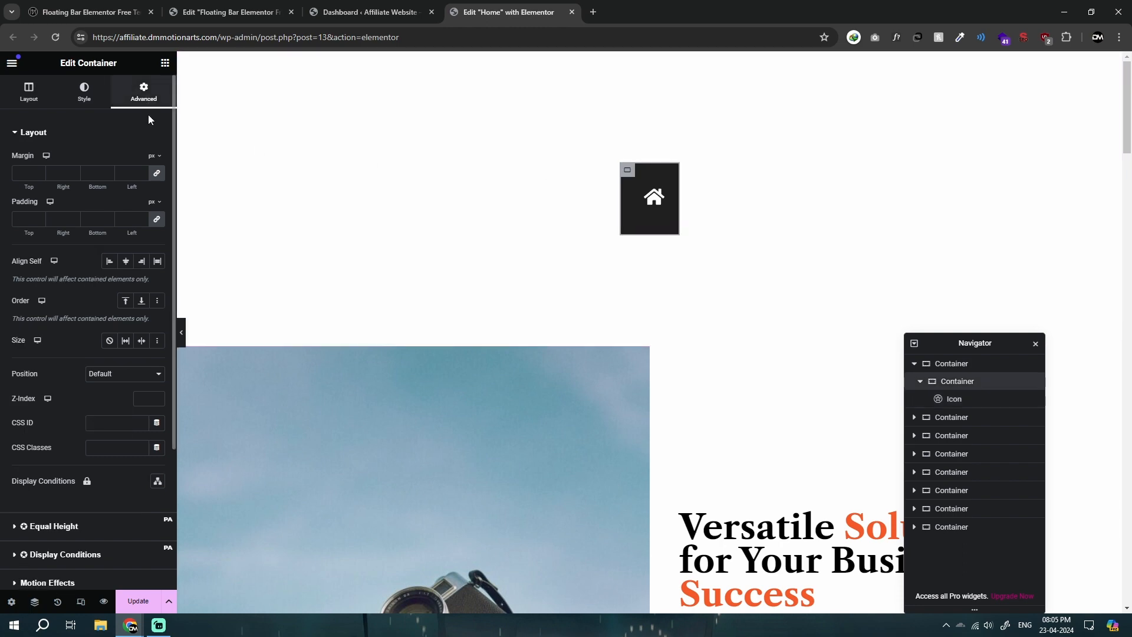
pyautogui.click(129, 220)
pyautogui.write('0')
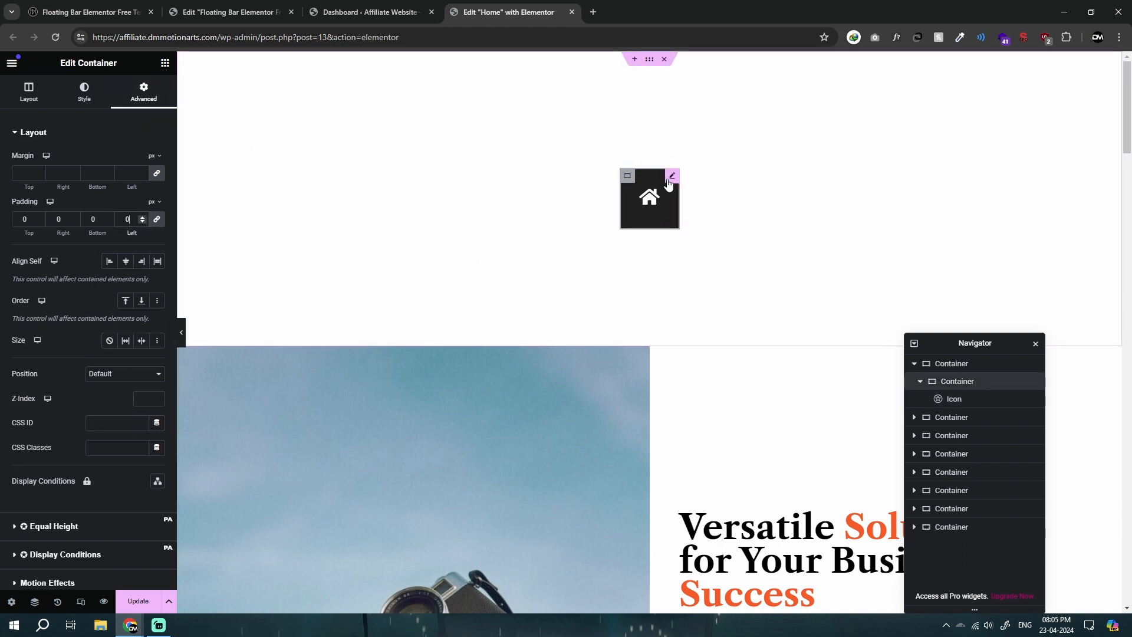
# Step: Set the home icon's link to "#"
pyautogui.click(671, 177)
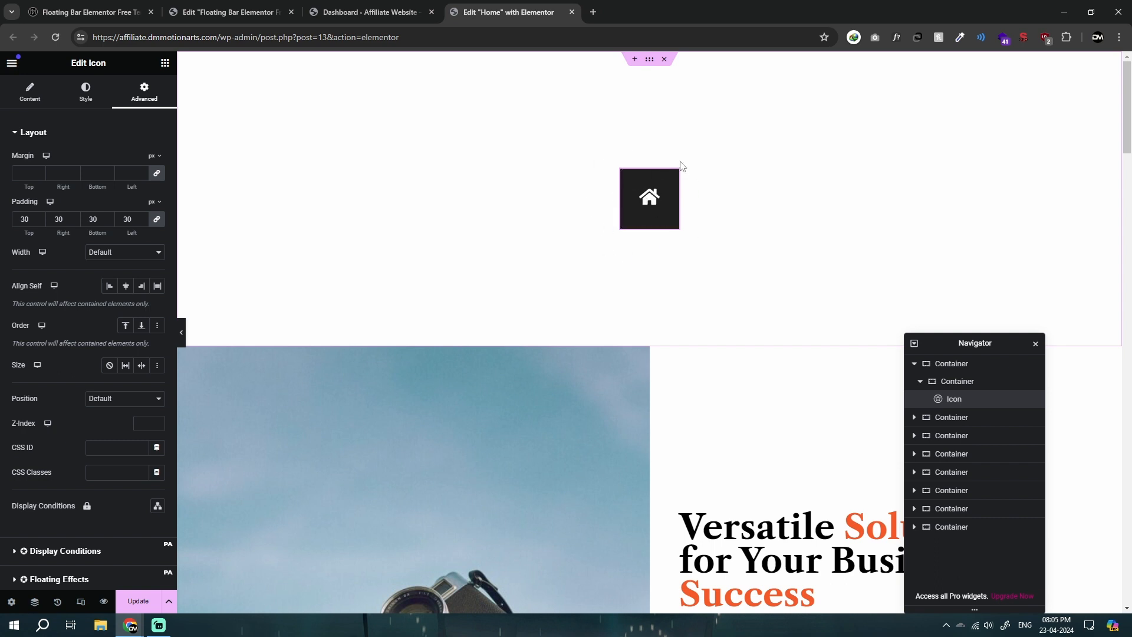
pyautogui.click(30, 92)
pyautogui.click(64, 286)
pyautogui.write('#')
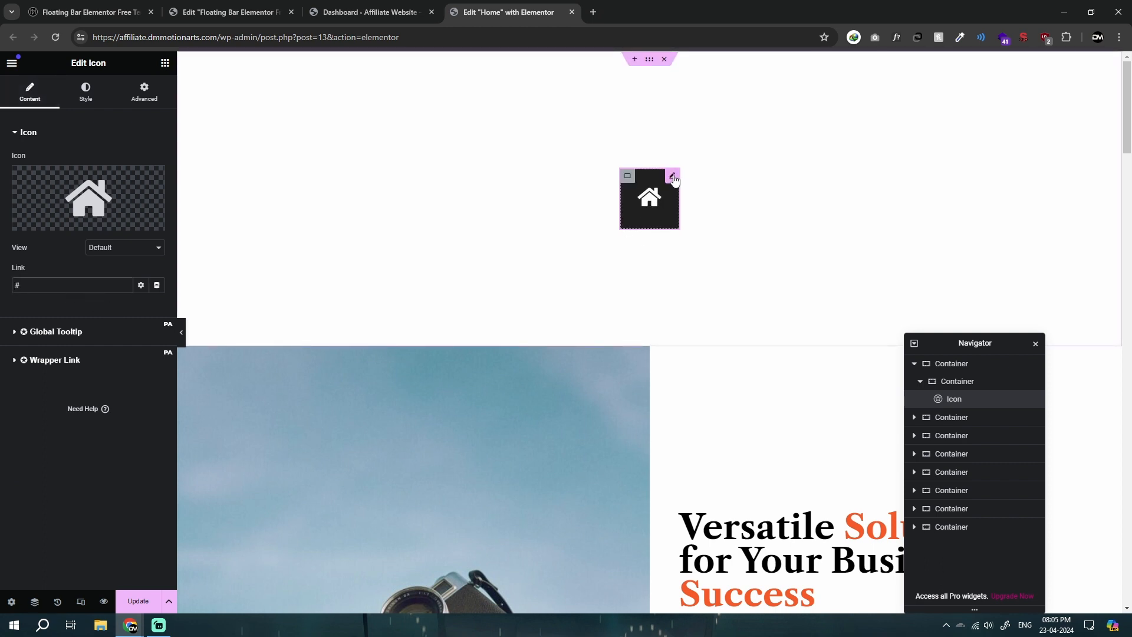
# Step: Duplicate the home icon inside the dark container
pyautogui.rightClick(673, 175)
pyautogui.click(669, 177)
pyautogui.rightClick(668, 177)
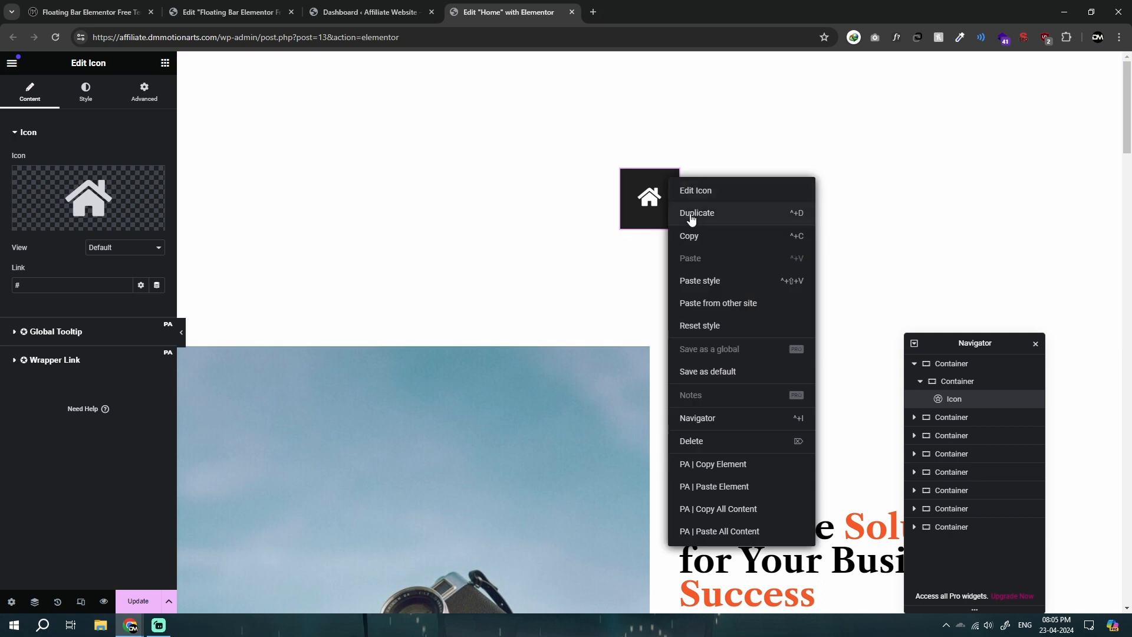
pyautogui.click(692, 213)
# Step: Set the column and row gaps of the dark container holding the two home icons to 0
pyautogui.click(627, 140)
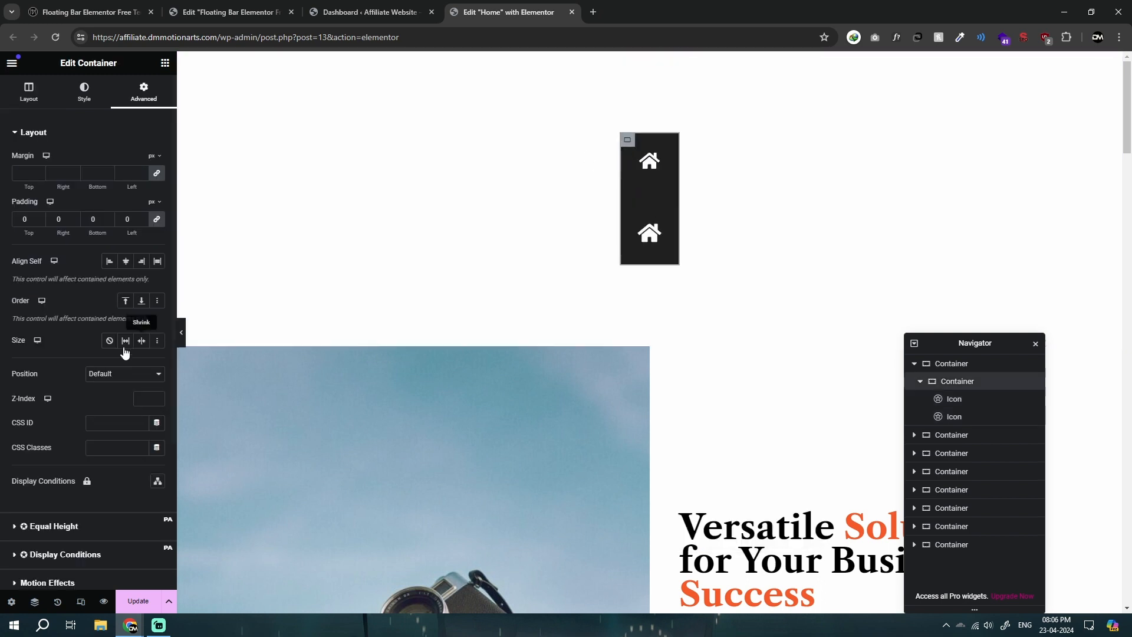
pyautogui.click(29, 93)
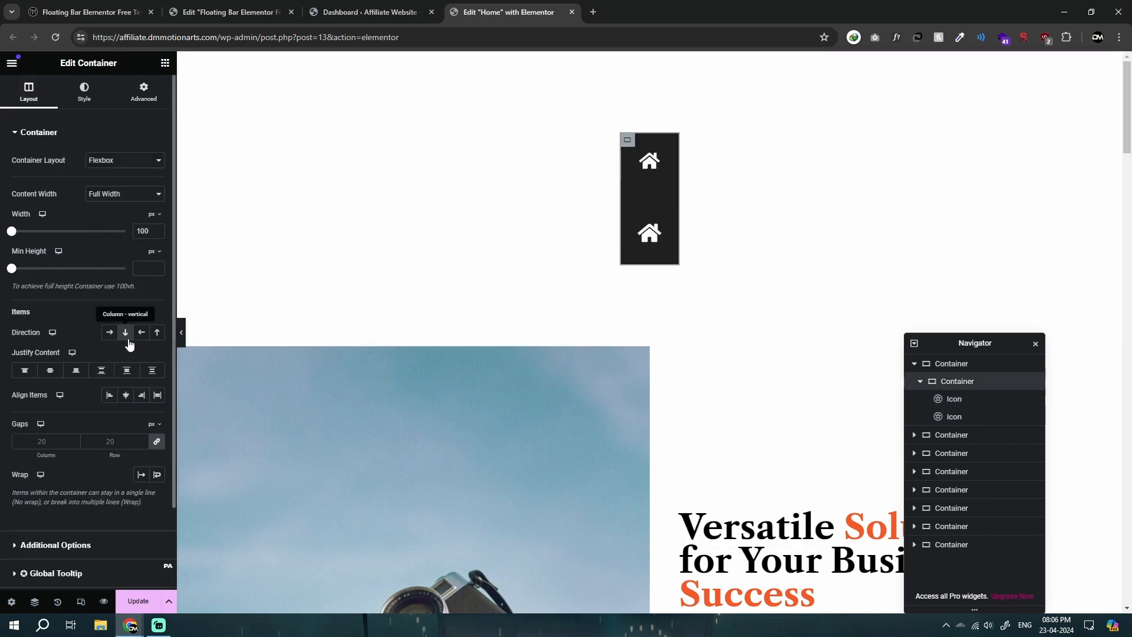
pyautogui.click(676, 233)
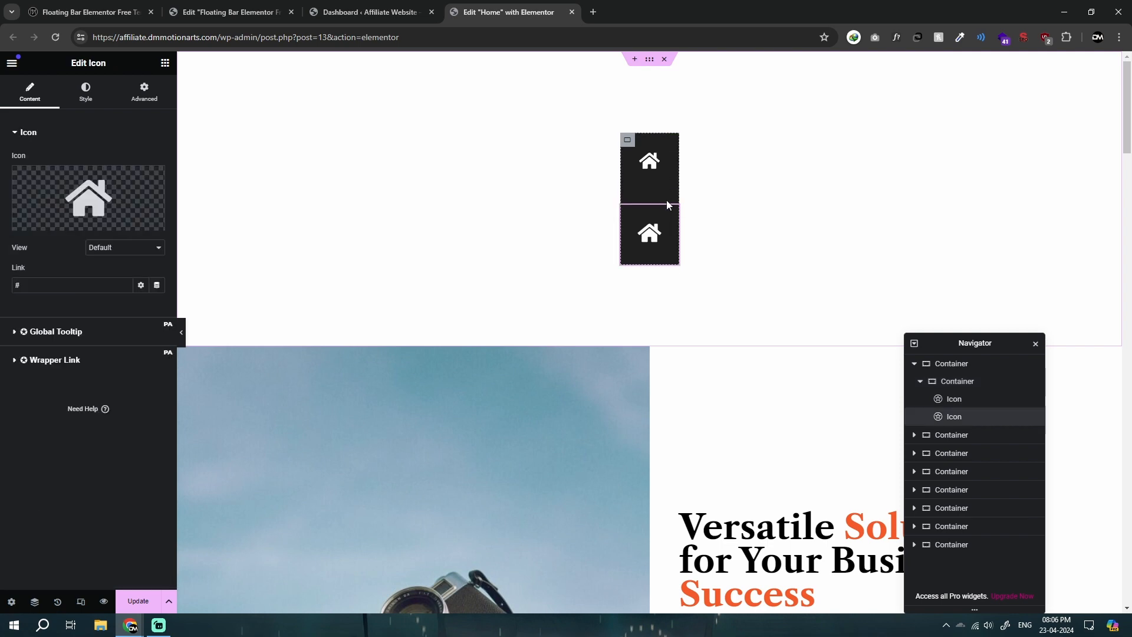
pyautogui.click(673, 149)
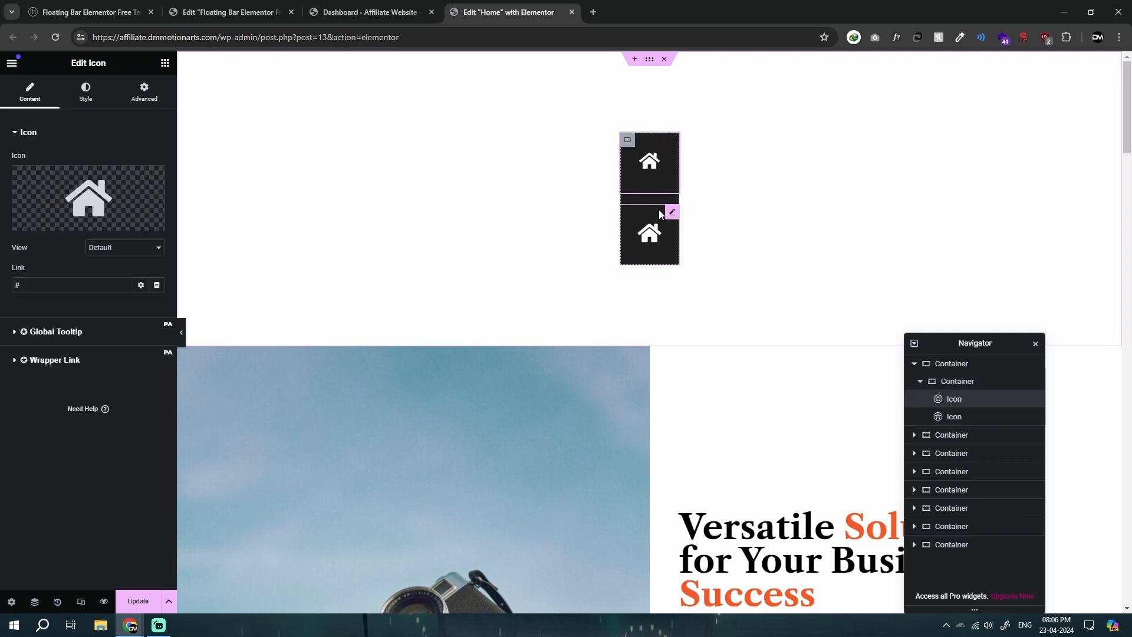
pyautogui.click(628, 141)
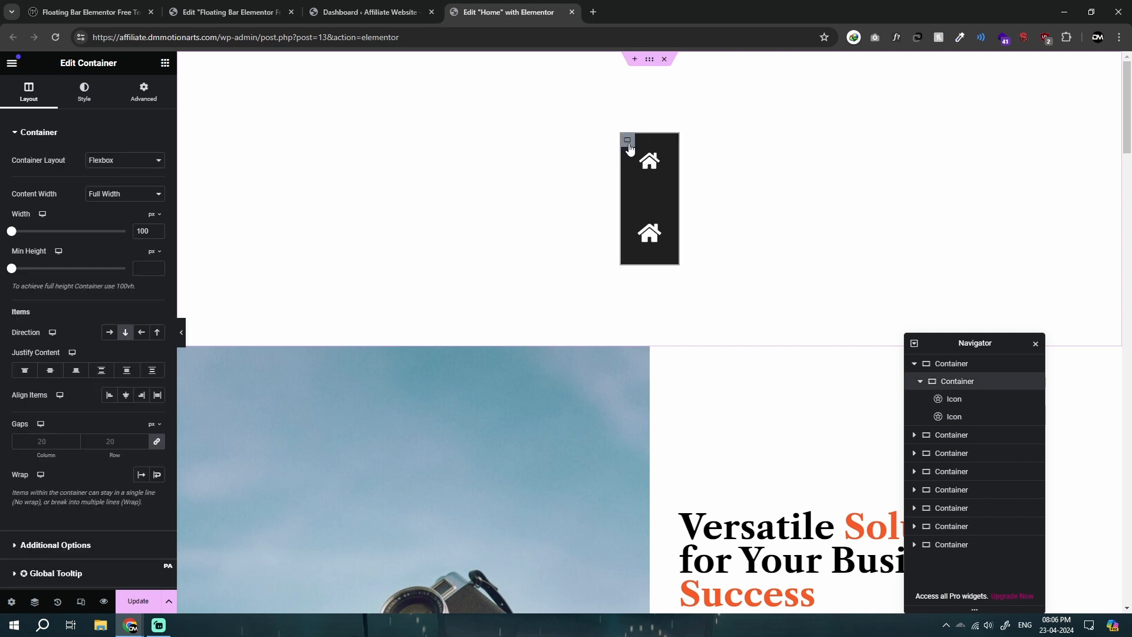
pyautogui.click(119, 444)
pyautogui.write('0')
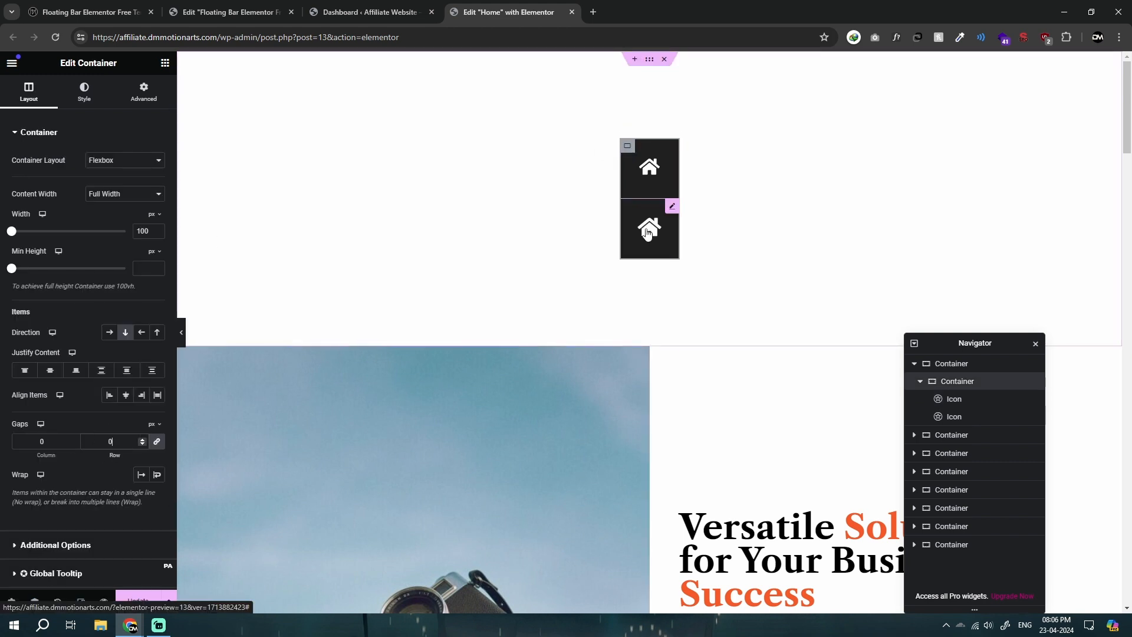
# Step: Replace the lower home icon with the map marker icon with a hole, found by searching the icon library for "map"
pyautogui.click(672, 206)
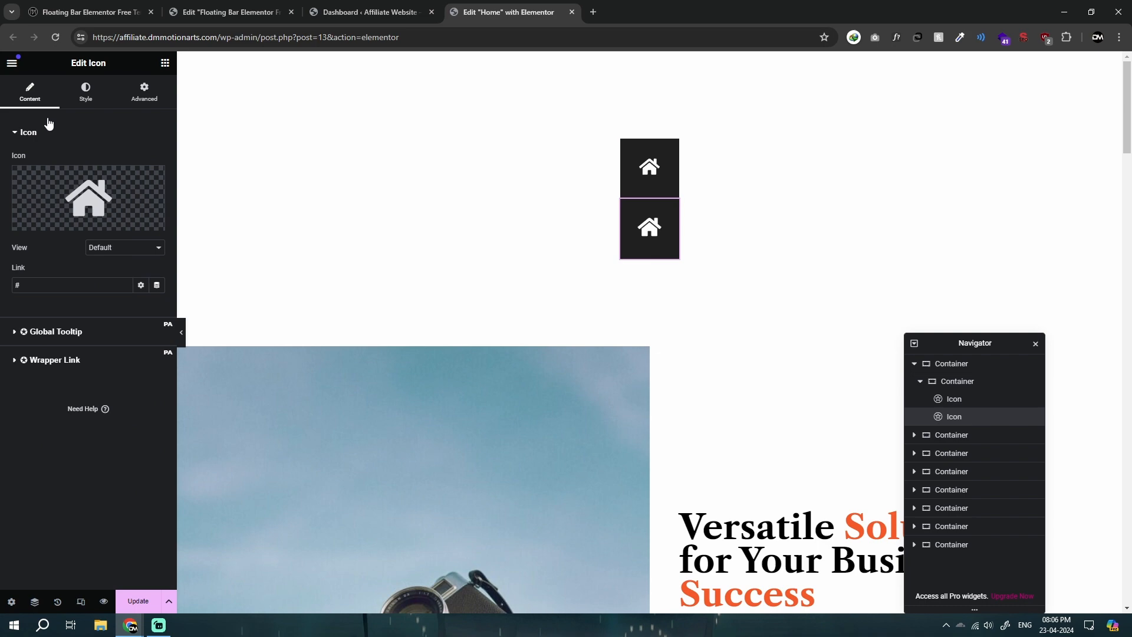
pyautogui.click(72, 191)
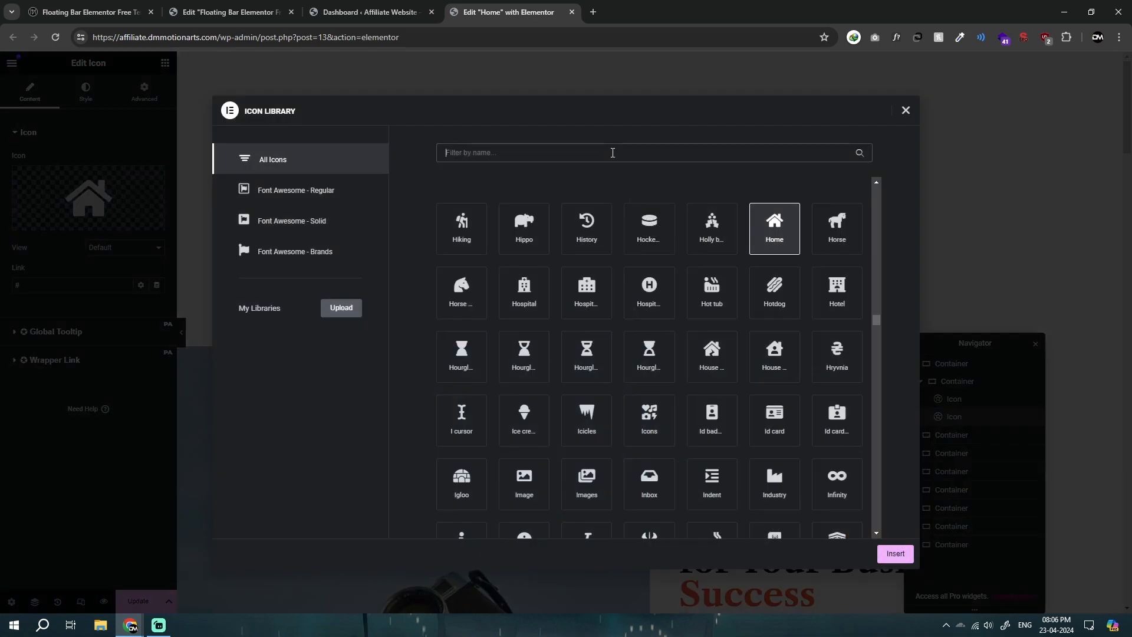
pyautogui.write('add')
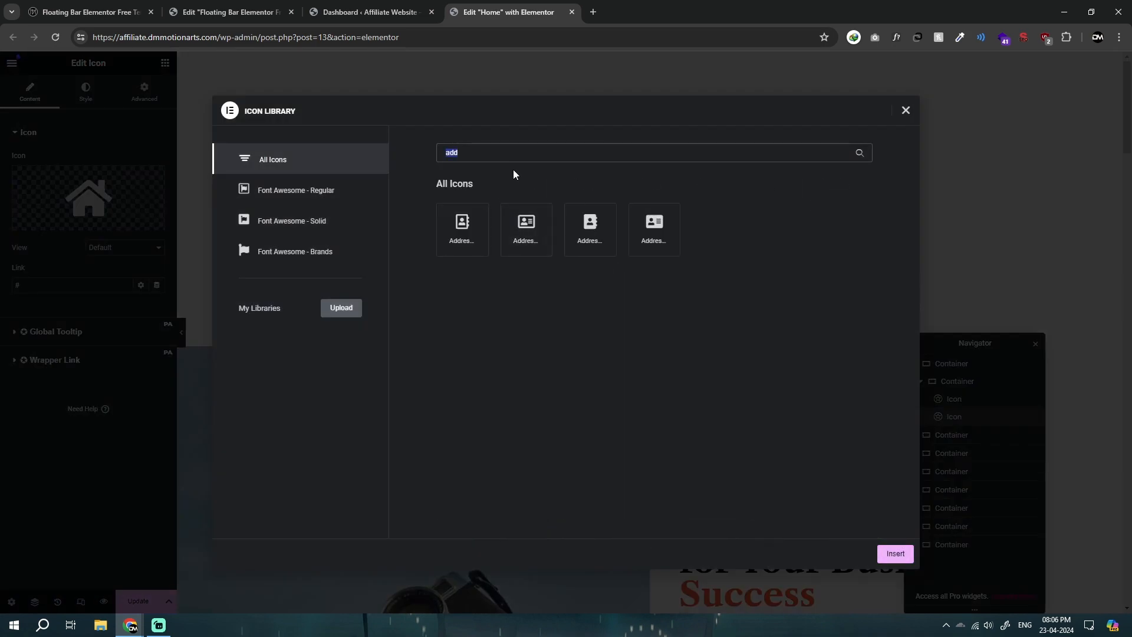
pyautogui.hotkey('ctrl', 'a')
pyautogui.write('map')
pyautogui.click(778, 227)
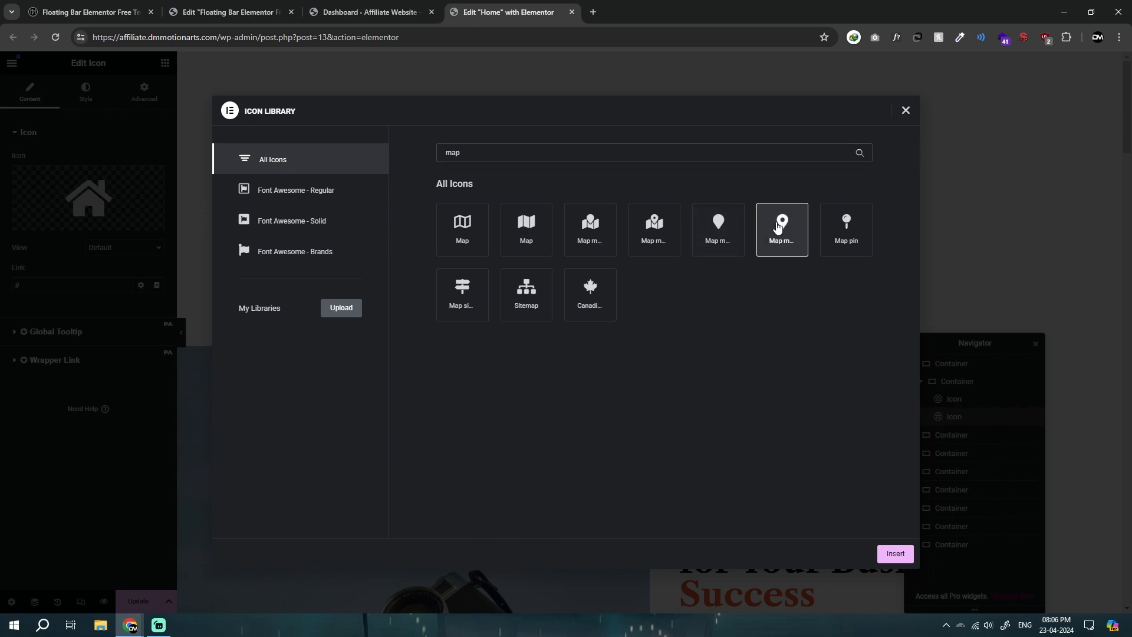
pyautogui.click(892, 550)
# Step: Duplicate the map marker icon and change the copy to the Phone alt handset icon, searching for "phone"
pyautogui.rightClick(661, 225)
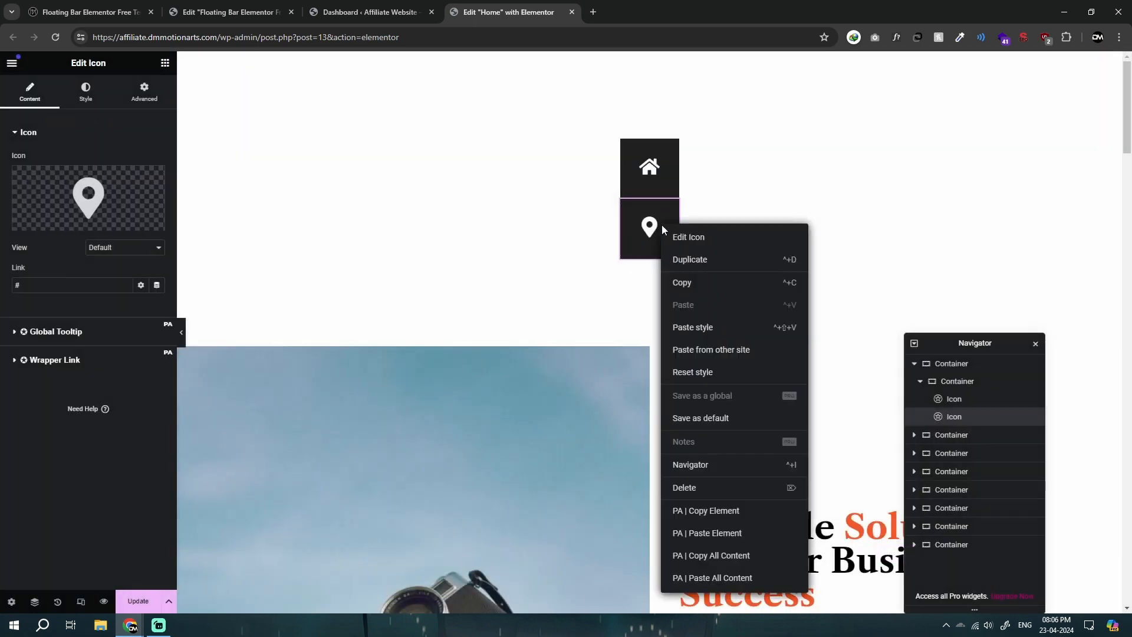
pyautogui.click(688, 255)
pyautogui.click(89, 198)
pyautogui.click(483, 152)
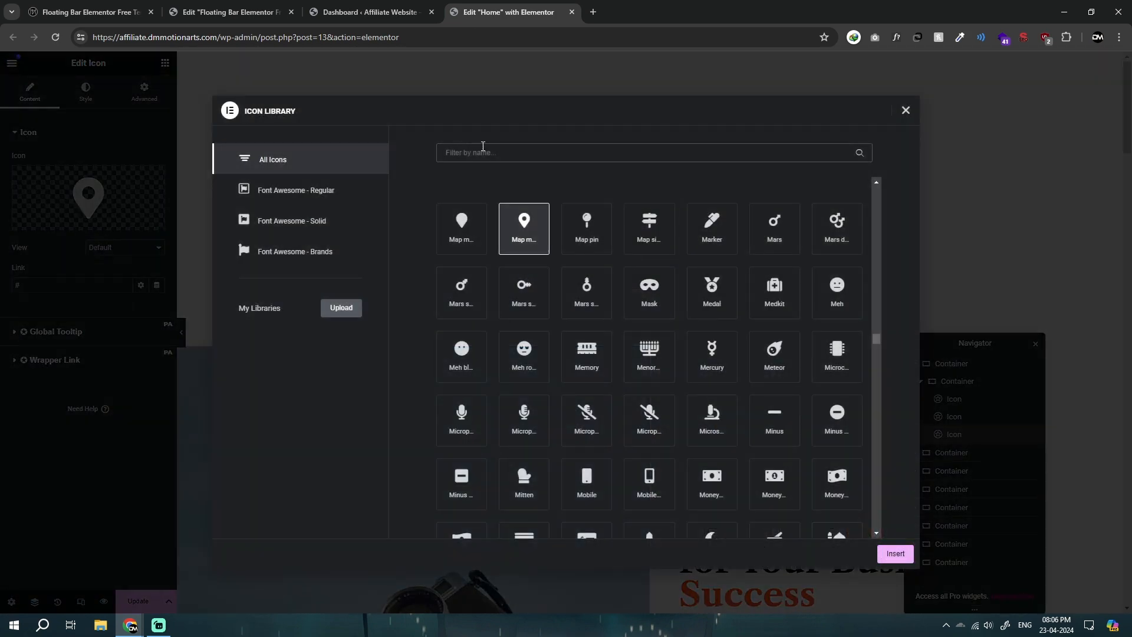
pyautogui.write('phone')
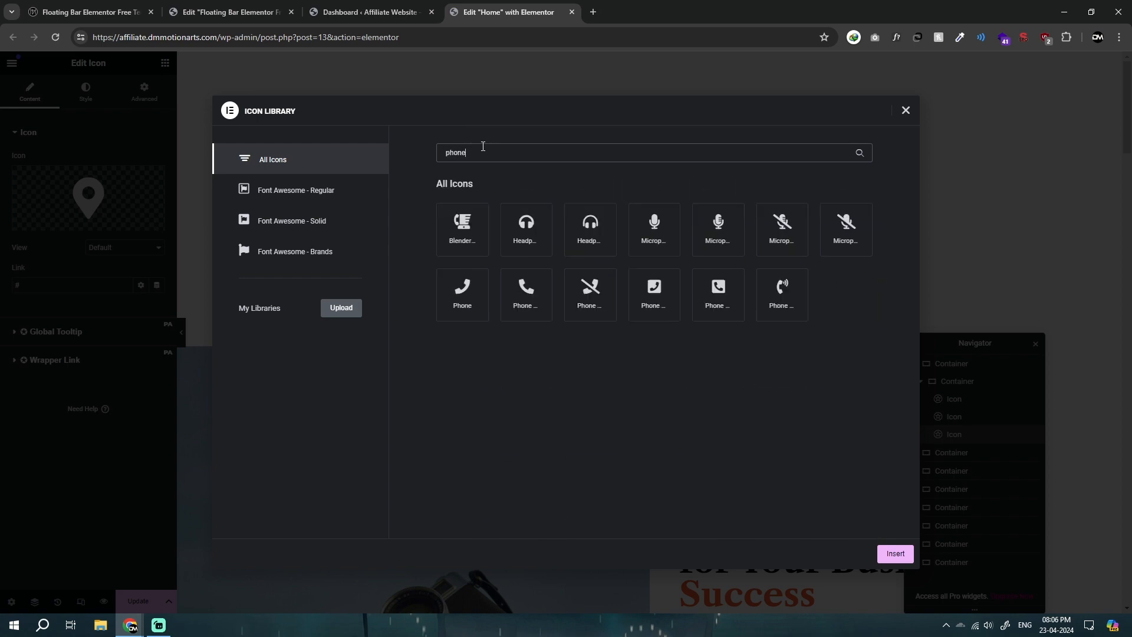
pyautogui.click(521, 302)
pyautogui.click(895, 553)
# Step: Duplicate the phone icon and change the copy to the solid Envelope icon, searching for "enve"
pyautogui.rightClick(618, 280)
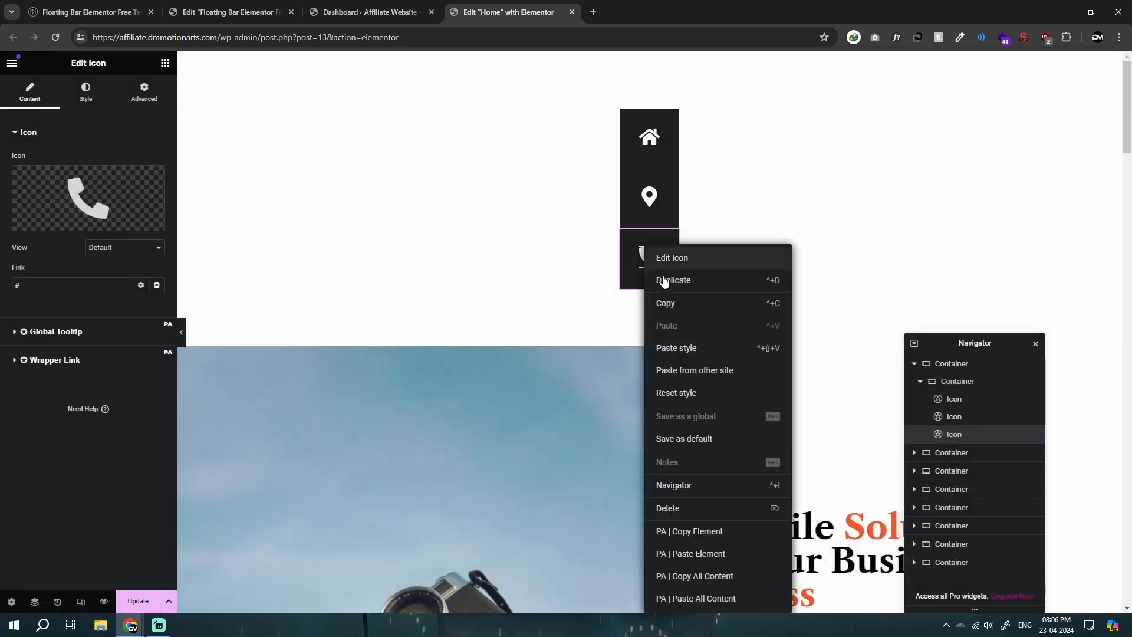
pyautogui.click(670, 276)
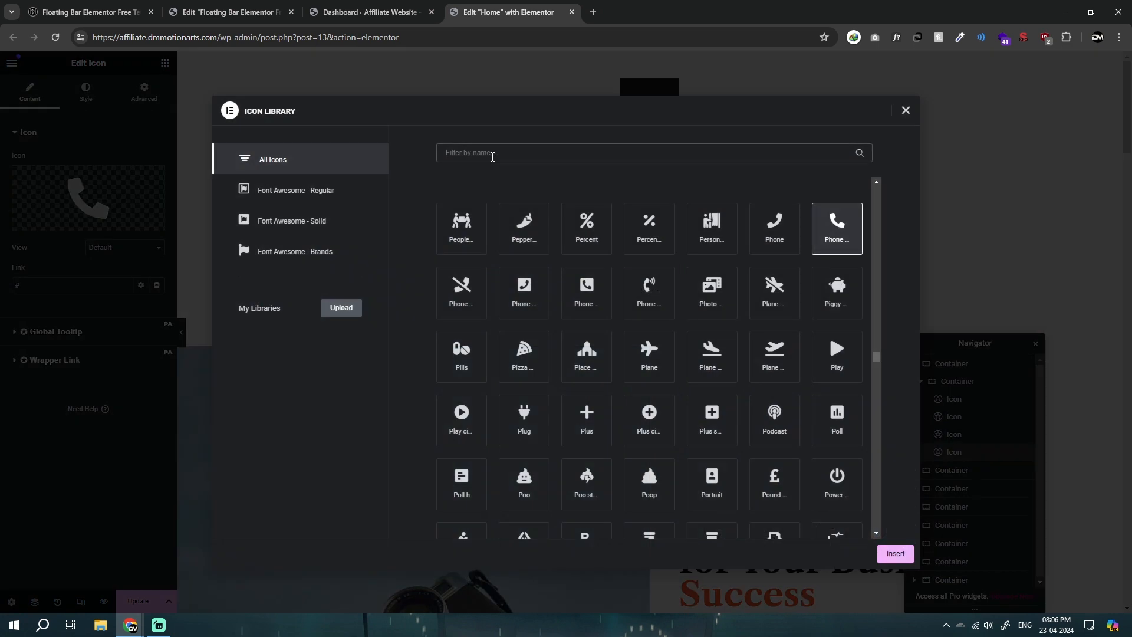
pyautogui.write('enve')
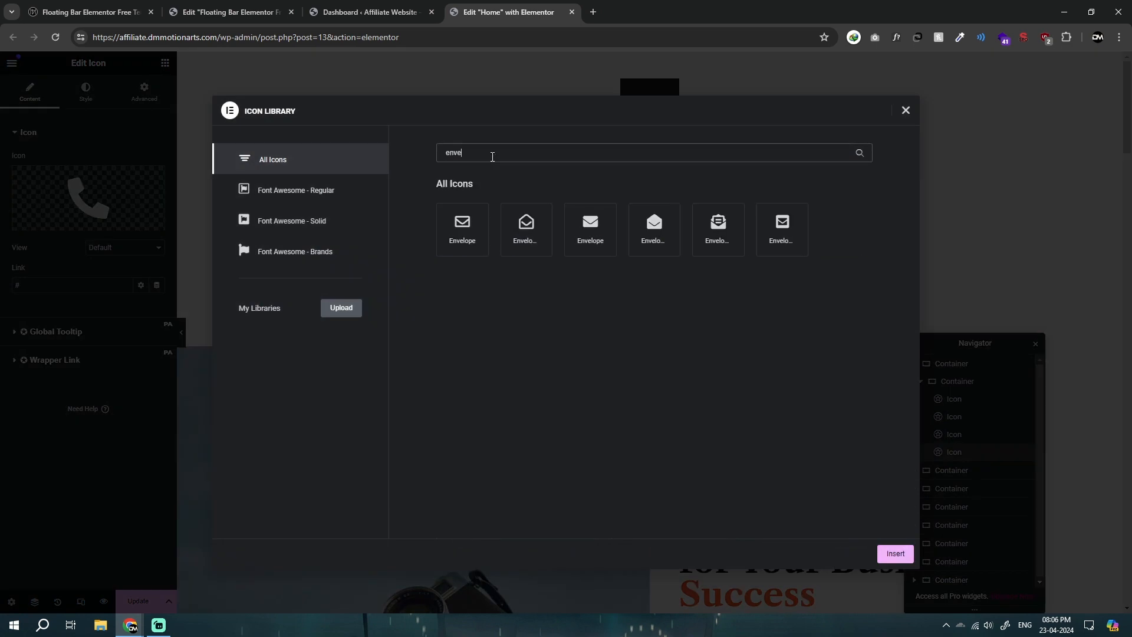
pyautogui.click(593, 235)
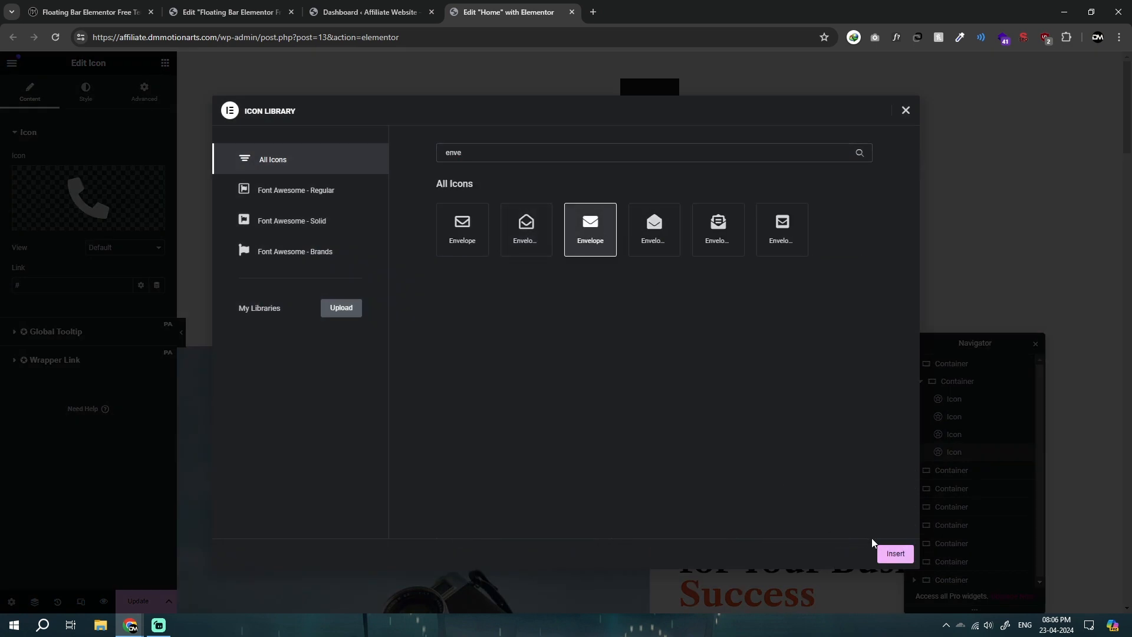
pyautogui.click(889, 553)
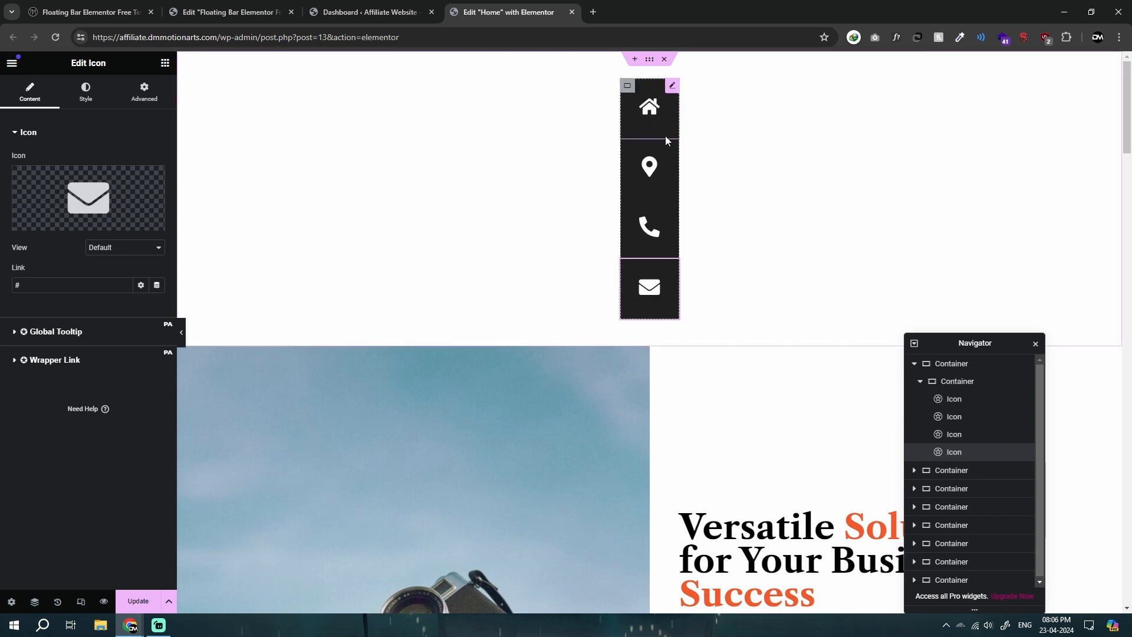
# Step: Try a padding of 0 on the home icon and restore it to 30 px on all sides
pyautogui.click(661, 105)
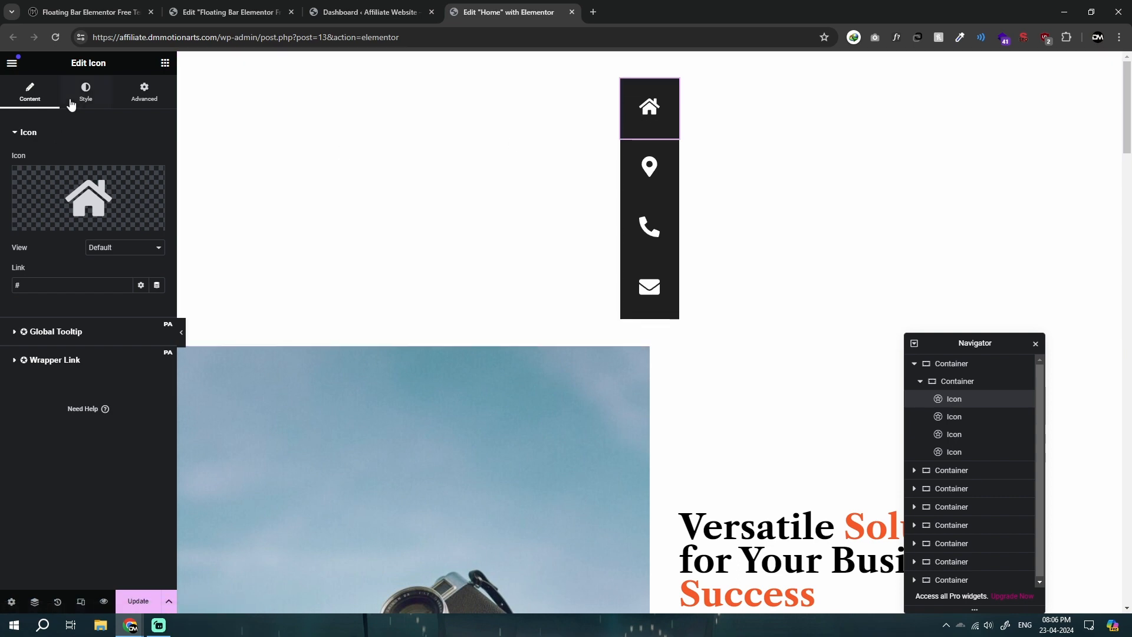
pyautogui.click(148, 94)
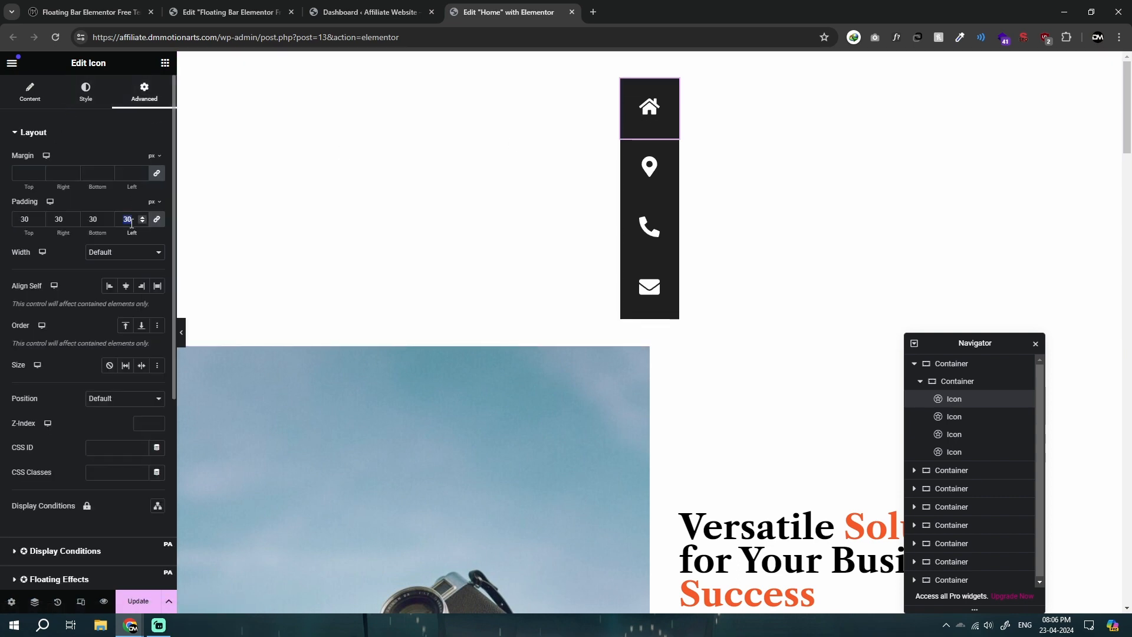
pyautogui.write('0')
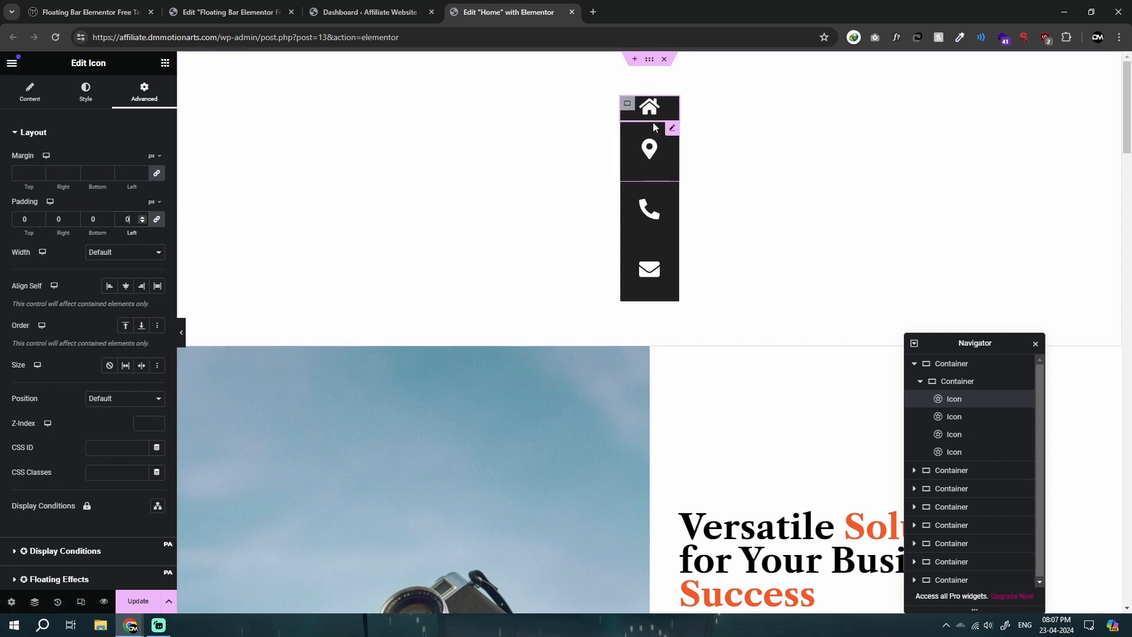
pyautogui.write('3')
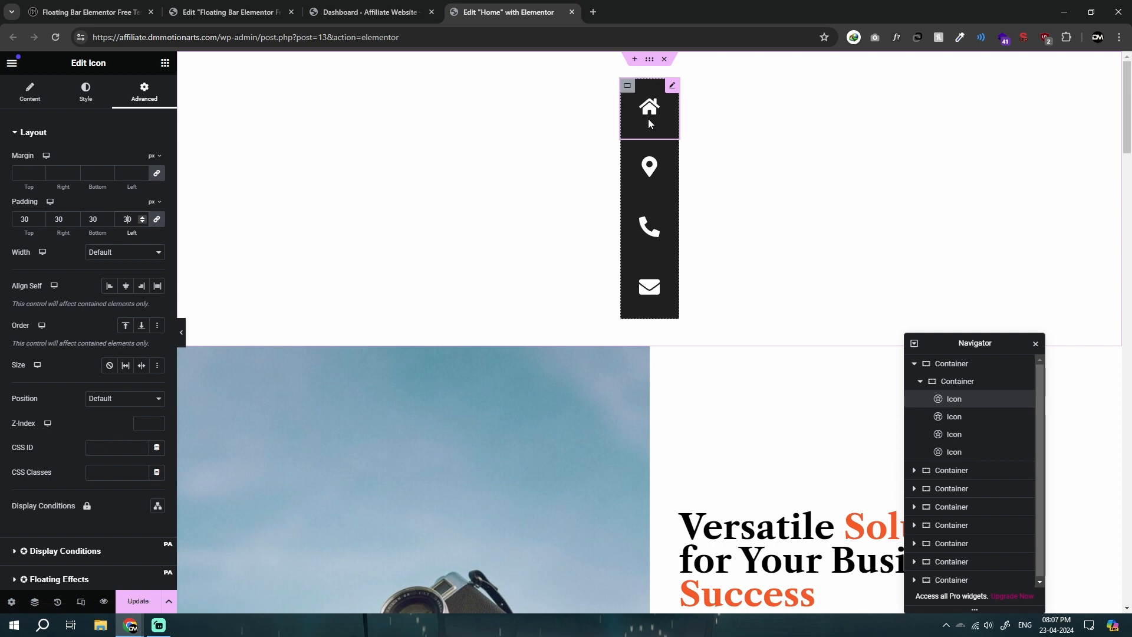
# Step: Copy the .floating-bar-dm custom CSS from the outer container of the first bar in the floating bar template editor
pyautogui.click(83, 11)
pyautogui.click(203, 12)
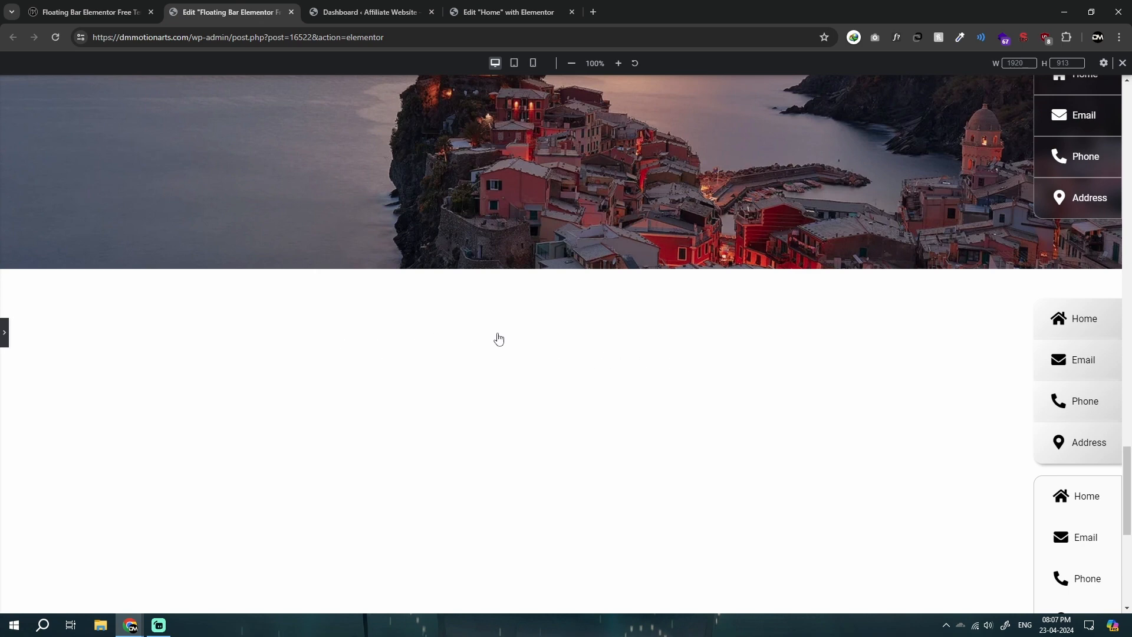
pyautogui.click(5, 332)
pyautogui.scroll(20, 786, 329)
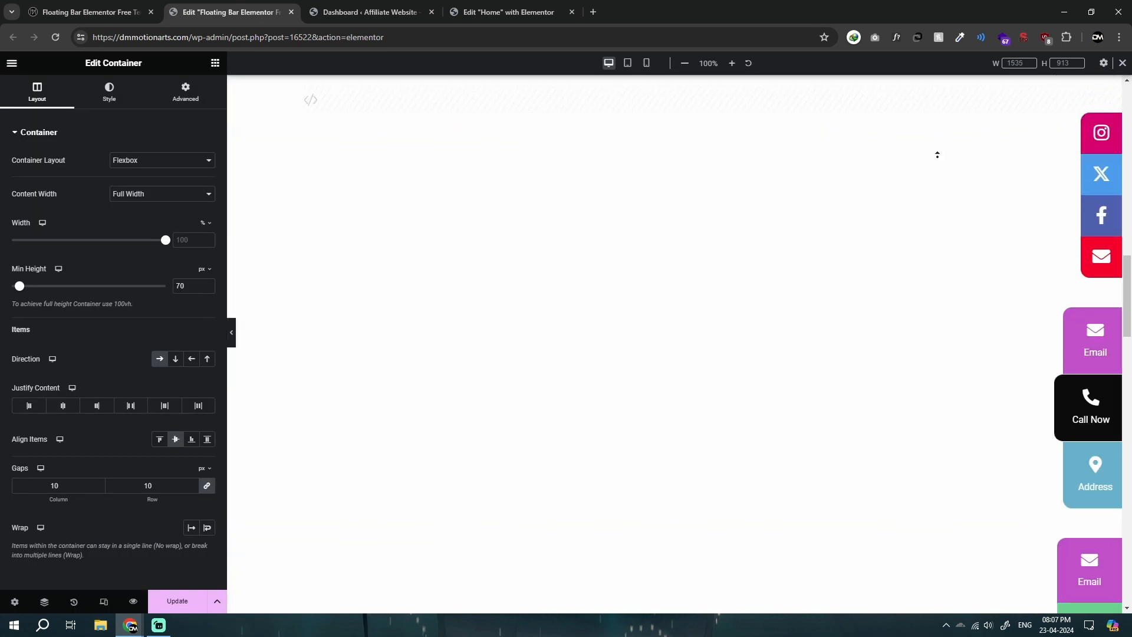
pyautogui.click(1098, 87)
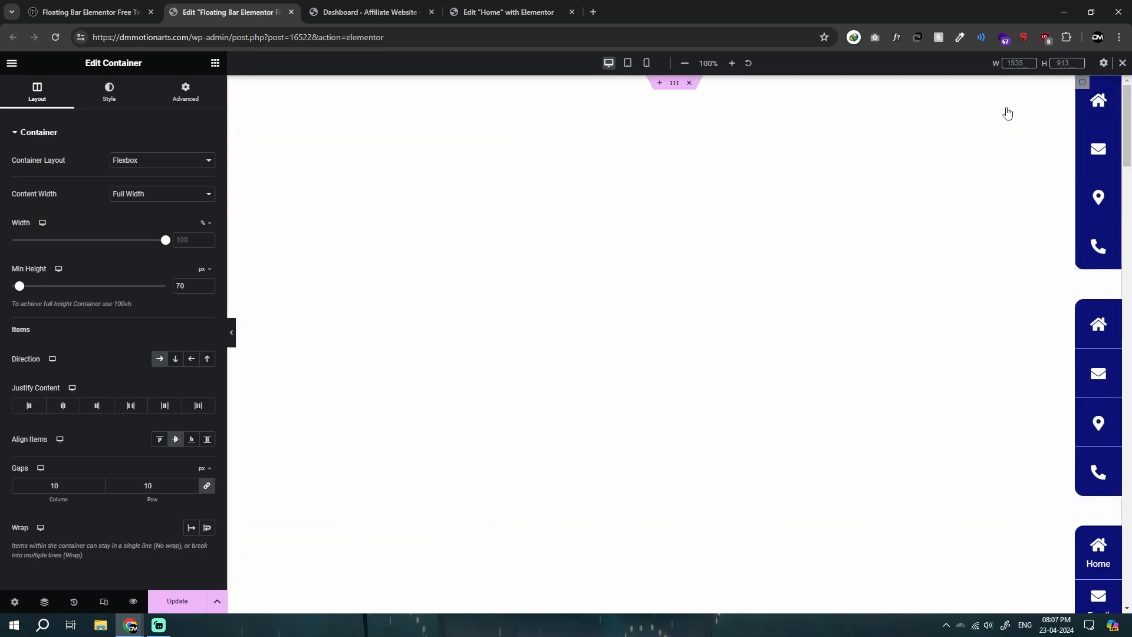
pyautogui.click(185, 92)
pyautogui.click(61, 505)
pyautogui.click(108, 413)
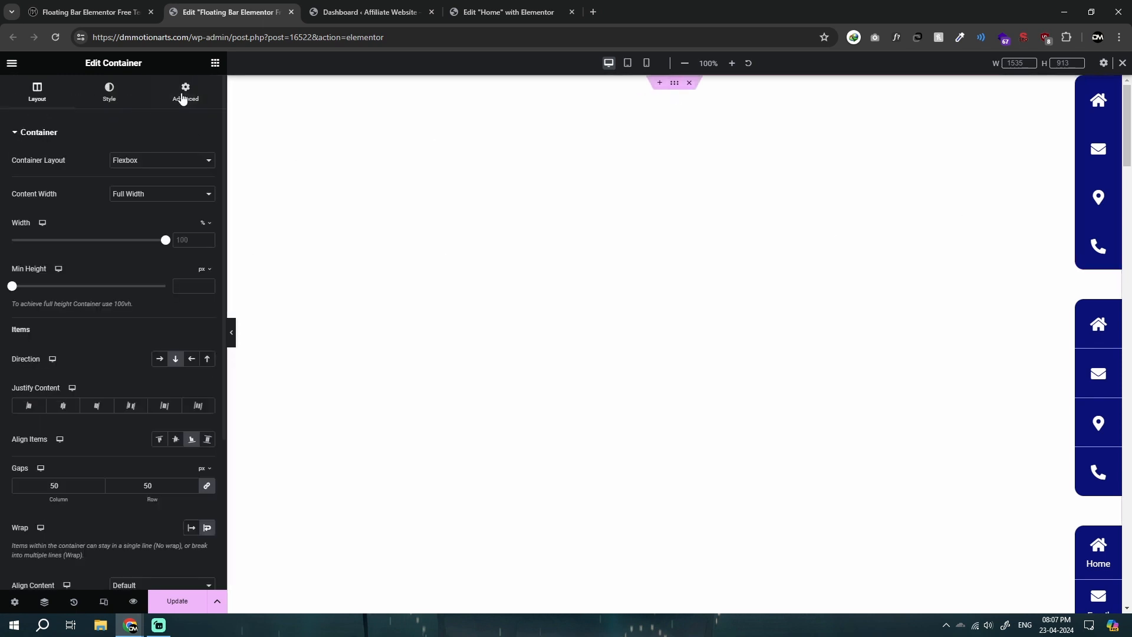
pyautogui.click(183, 97)
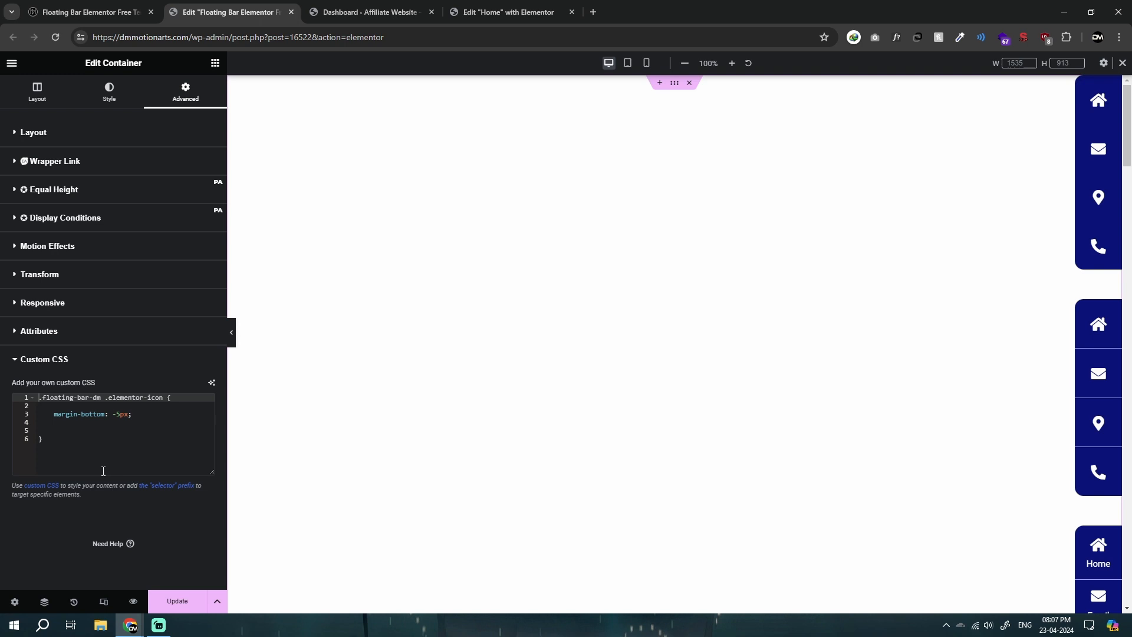
pyautogui.hotkey('ctrl', 'a')
pyautogui.hotkey('ctrl', 'c')
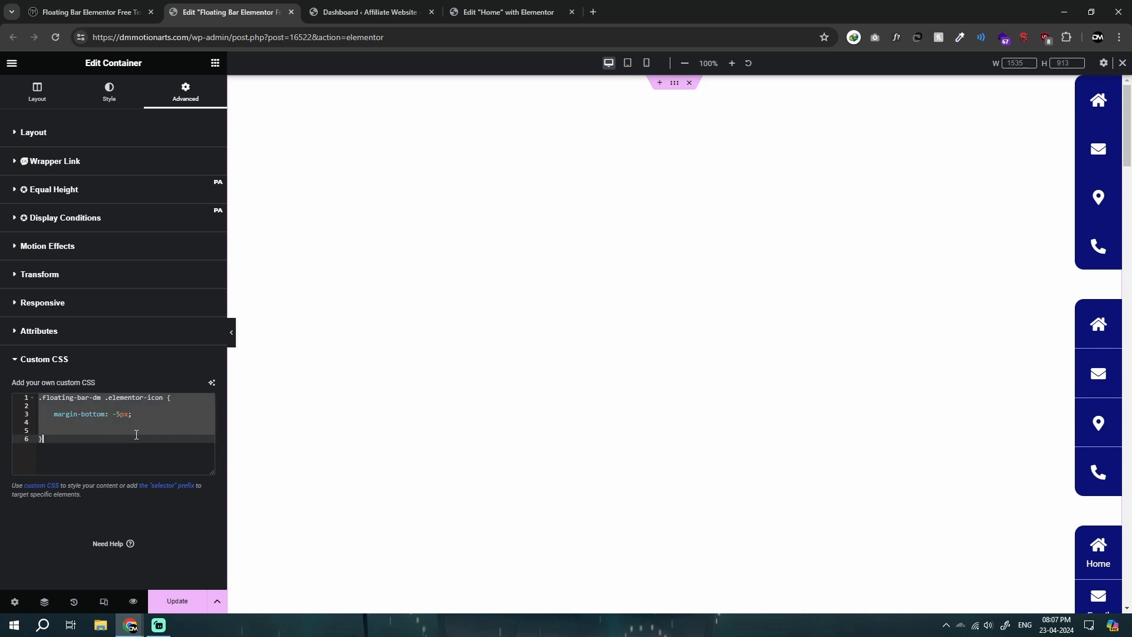
# Step: Switch to the Home page editor and add an HTML widget below the icons in the inner container, searching for "html"
pyautogui.click(489, 12)
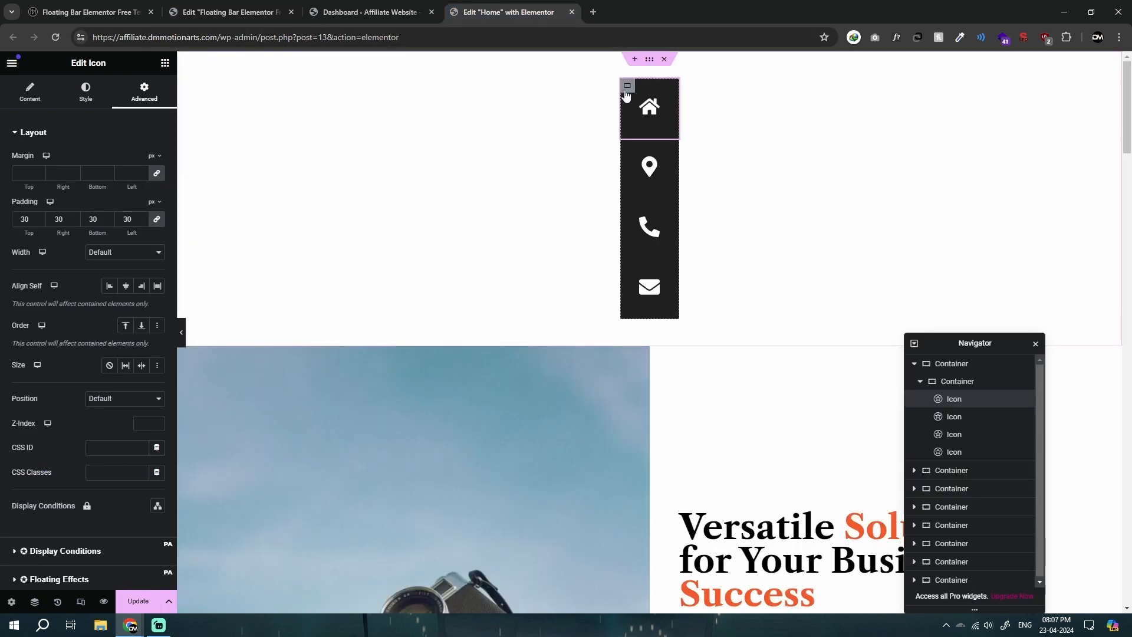
pyautogui.click(627, 88)
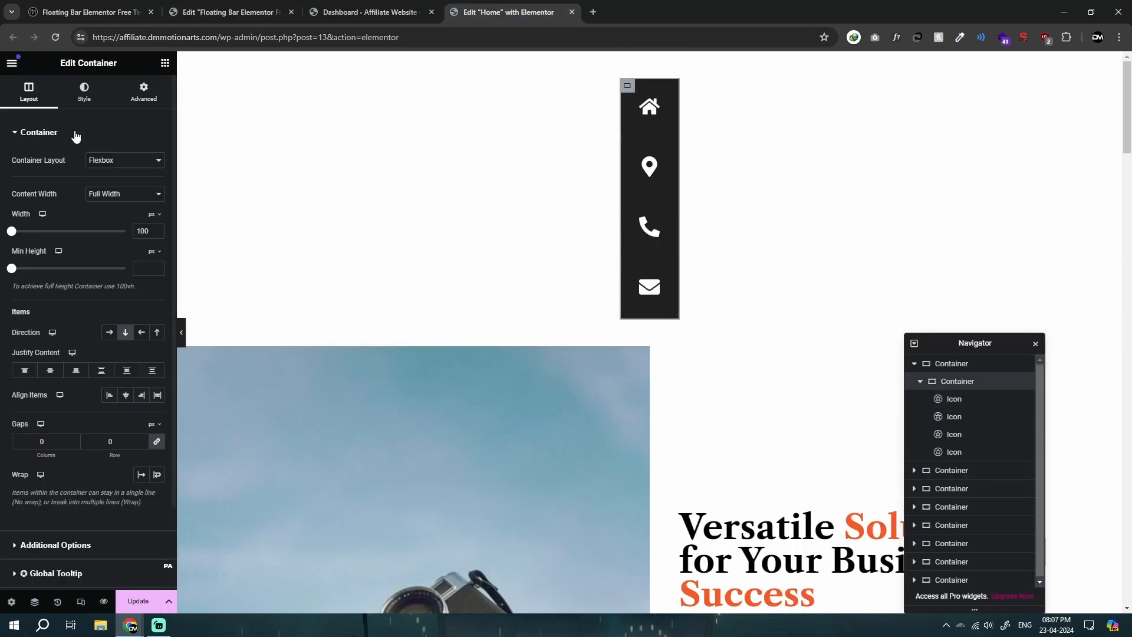
pyautogui.click(166, 63)
pyautogui.click(82, 108)
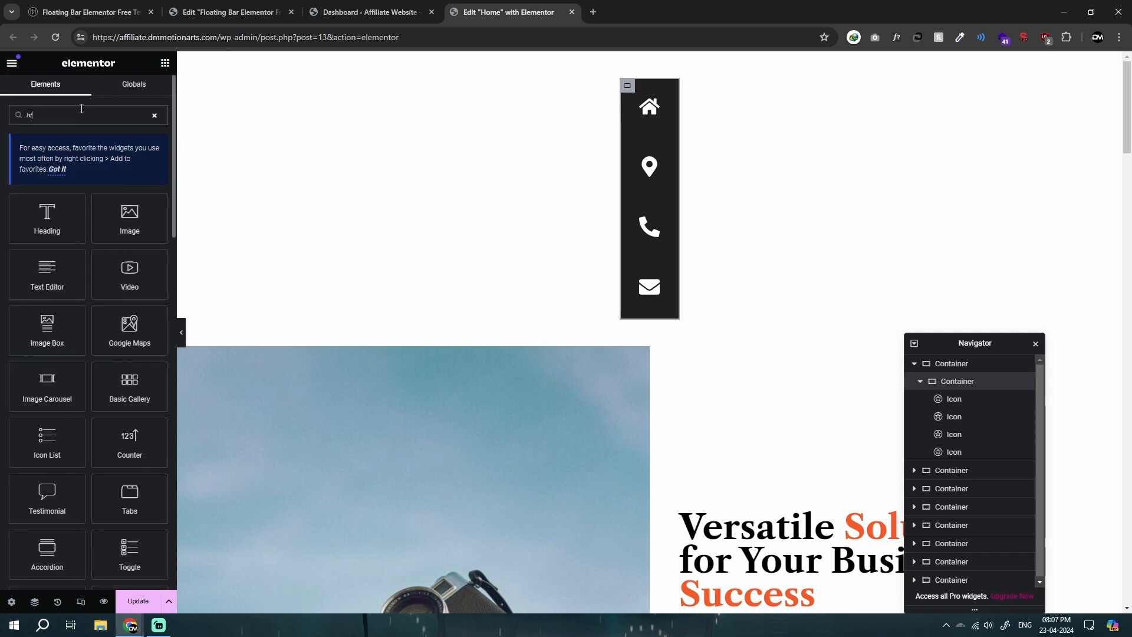
pyautogui.write('html')
pyautogui.click(45, 223)
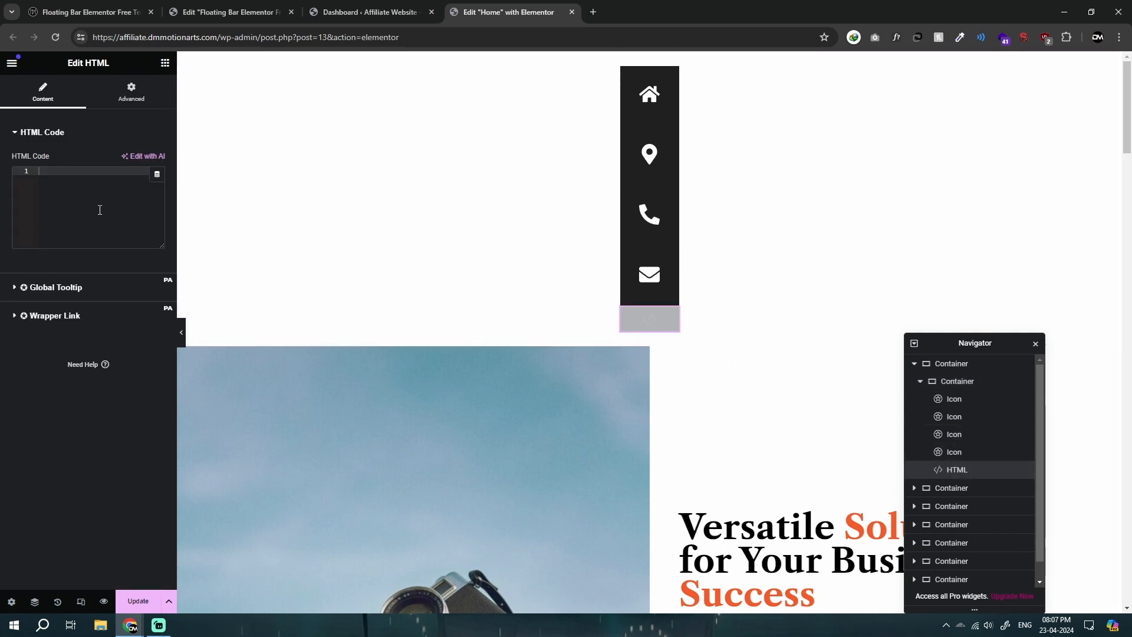
# Step: Write a <style> block in the HTML widget and paste the copied .floating-bar-dm .elementor-icon CSS rule inside it
pyautogui.write('<style>')
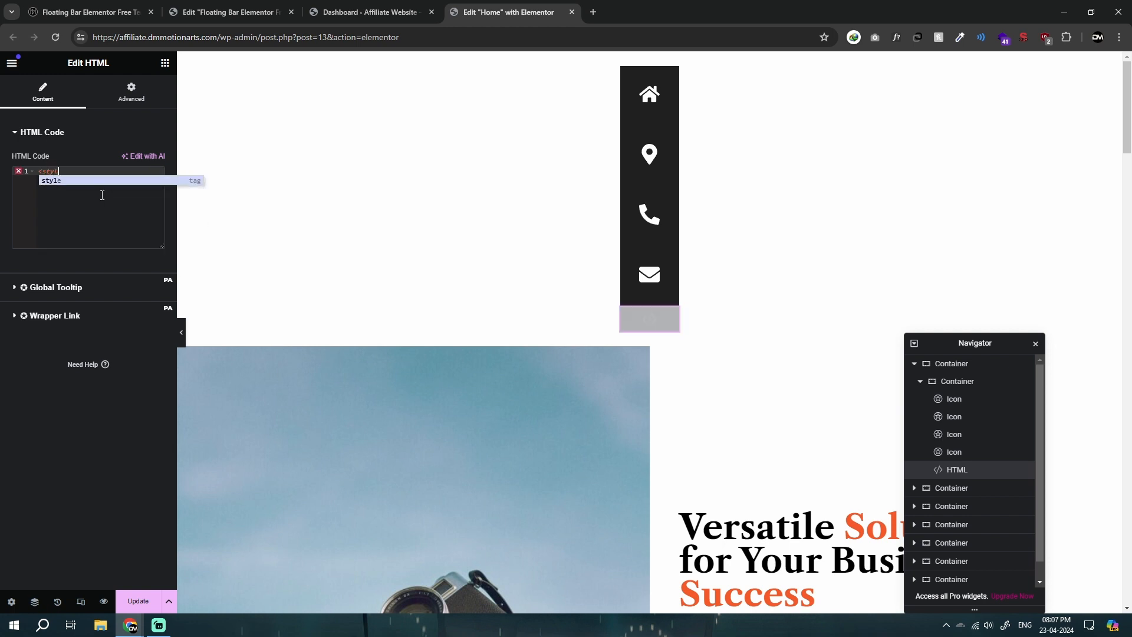
pyautogui.press('Return')
pyautogui.press('Return')
pyautogui.press('Return')
pyautogui.press('Return')
pyautogui.press('Up')
pyautogui.press('Up')
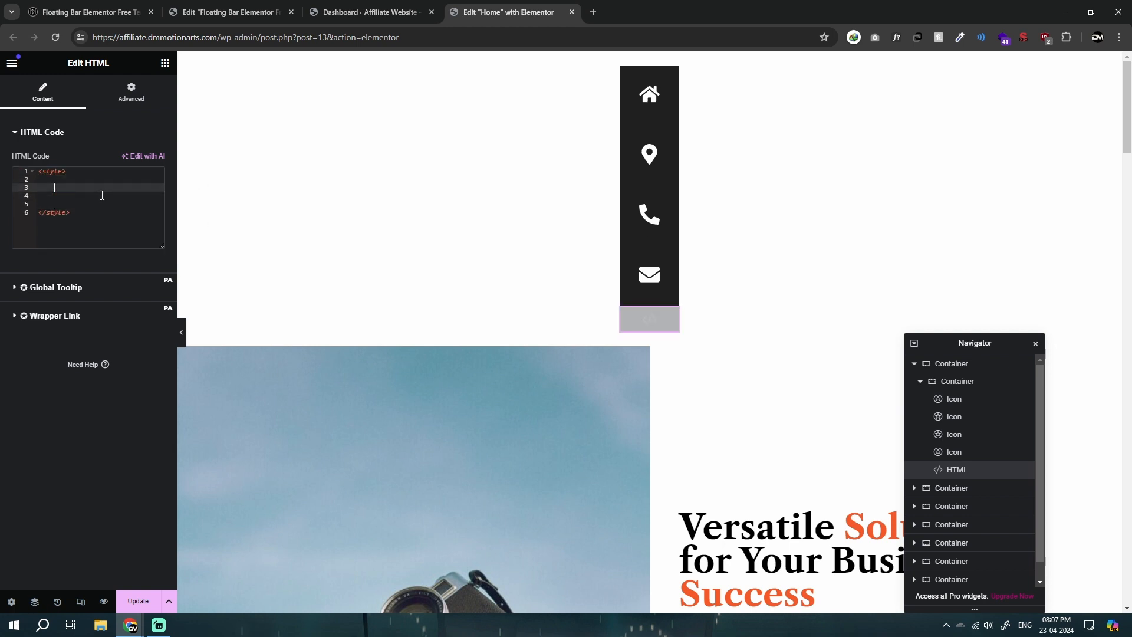
pyautogui.hotkey('ctrl', 'v')
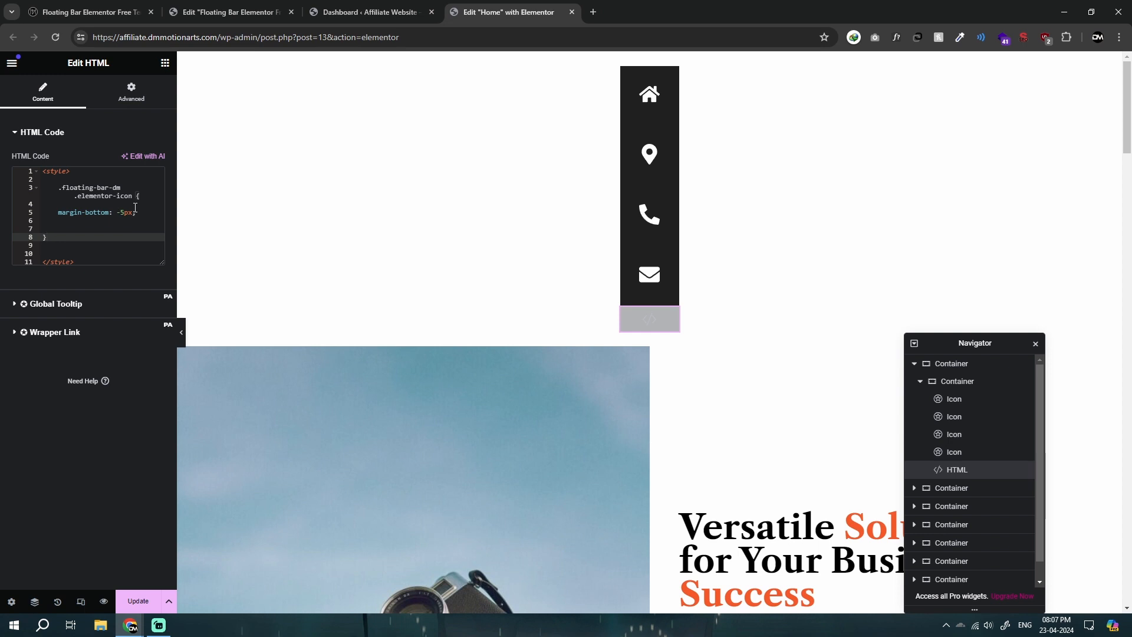
# Step: Copy the class name from the pasted CSS rule and assign floating-bar-dm as the icon container's CSS class
pyautogui.moveTo(117, 214); pyautogui.dragTo(129, 213)
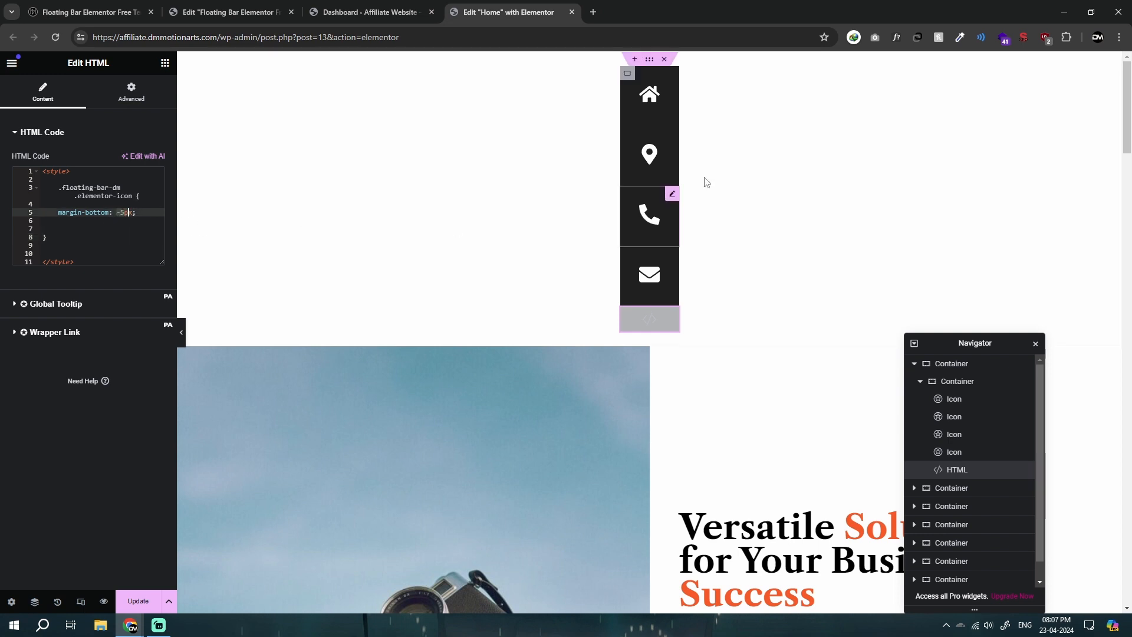
pyautogui.click(119, 215)
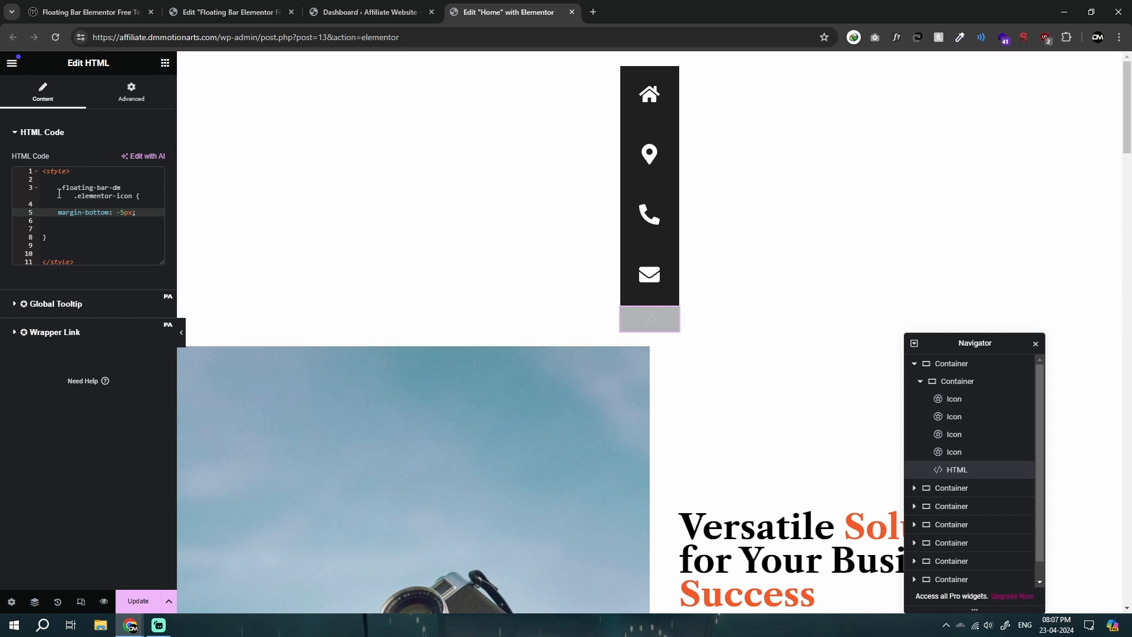
pyautogui.click(63, 188)
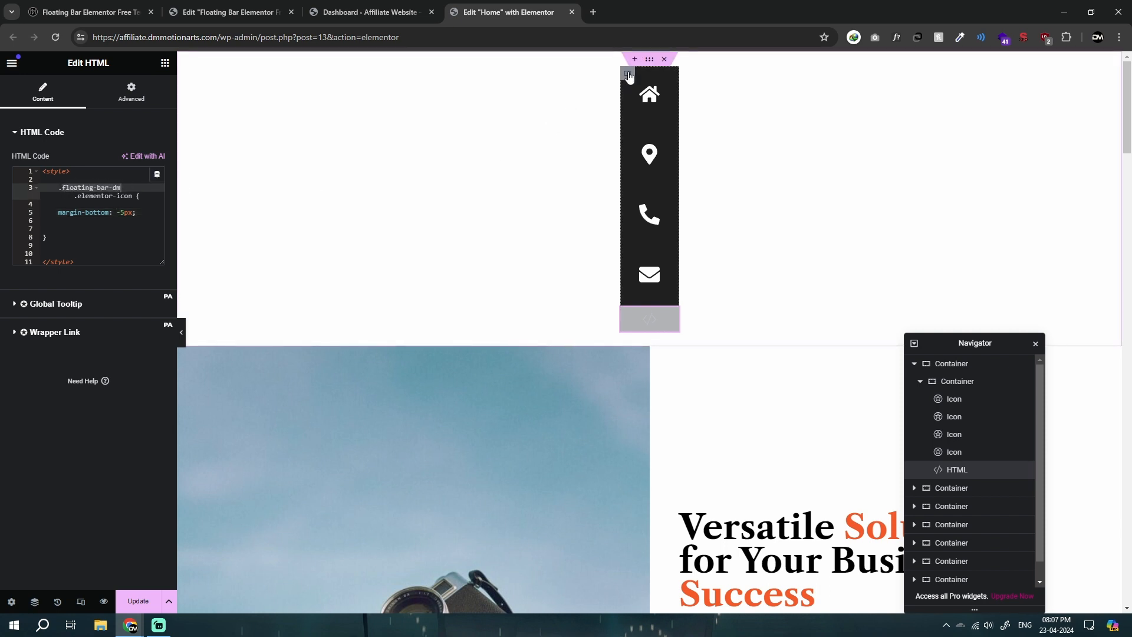
pyautogui.click(628, 74)
pyautogui.click(144, 91)
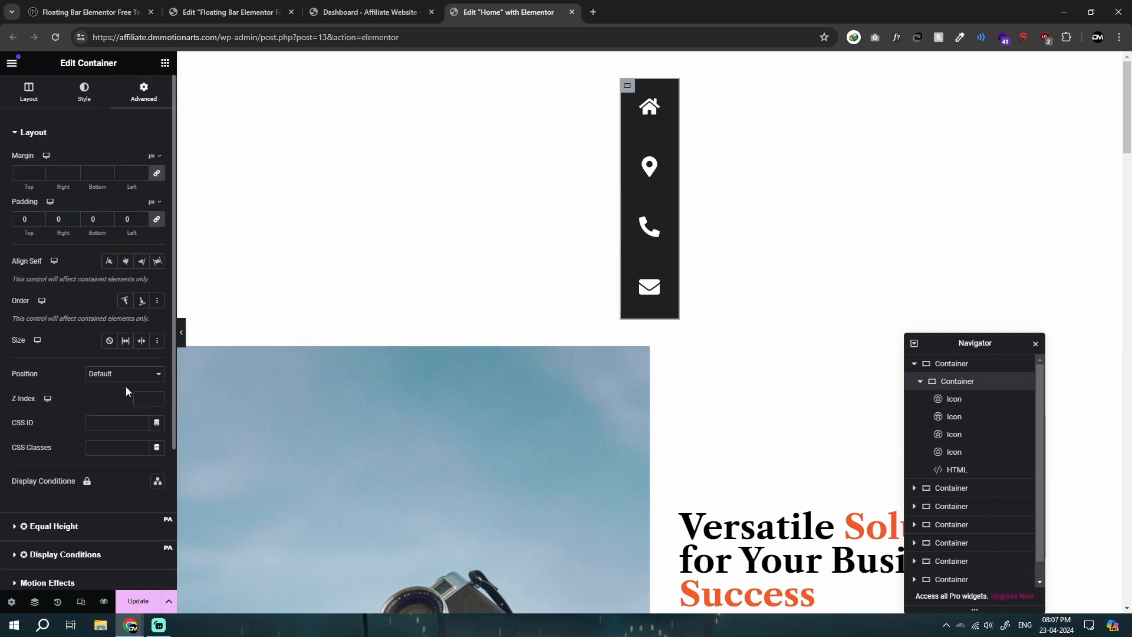
pyautogui.click(93, 447)
pyautogui.write('floating-bar-dm')
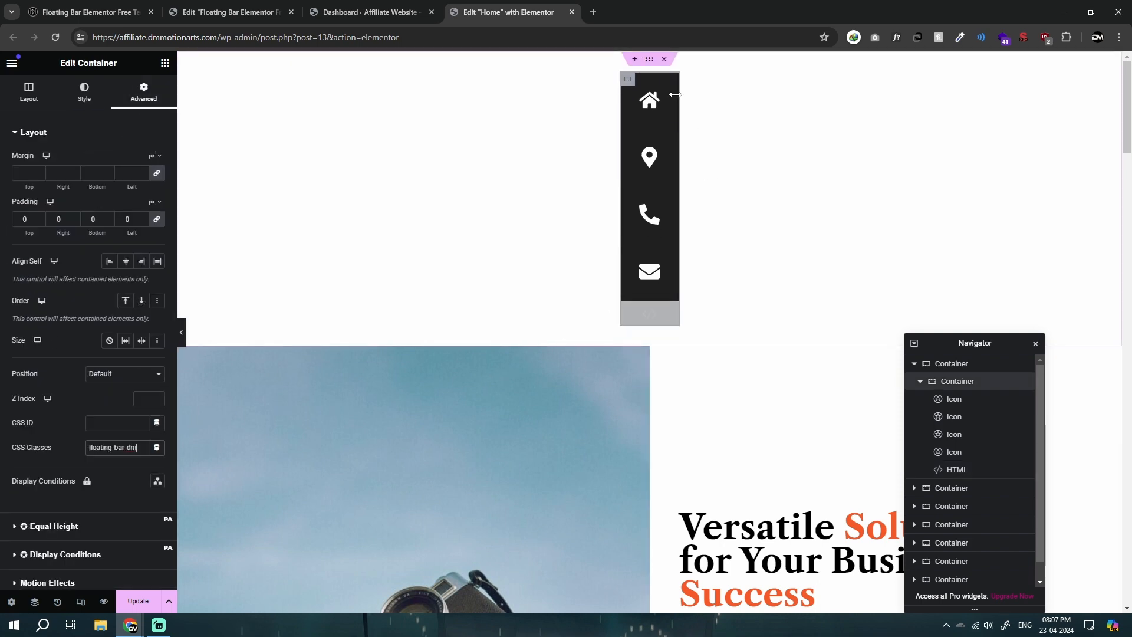
# Step: Try a padding of 0 on the home and map marker icons and restore both to 30 px on all sides
pyautogui.click(666, 95)
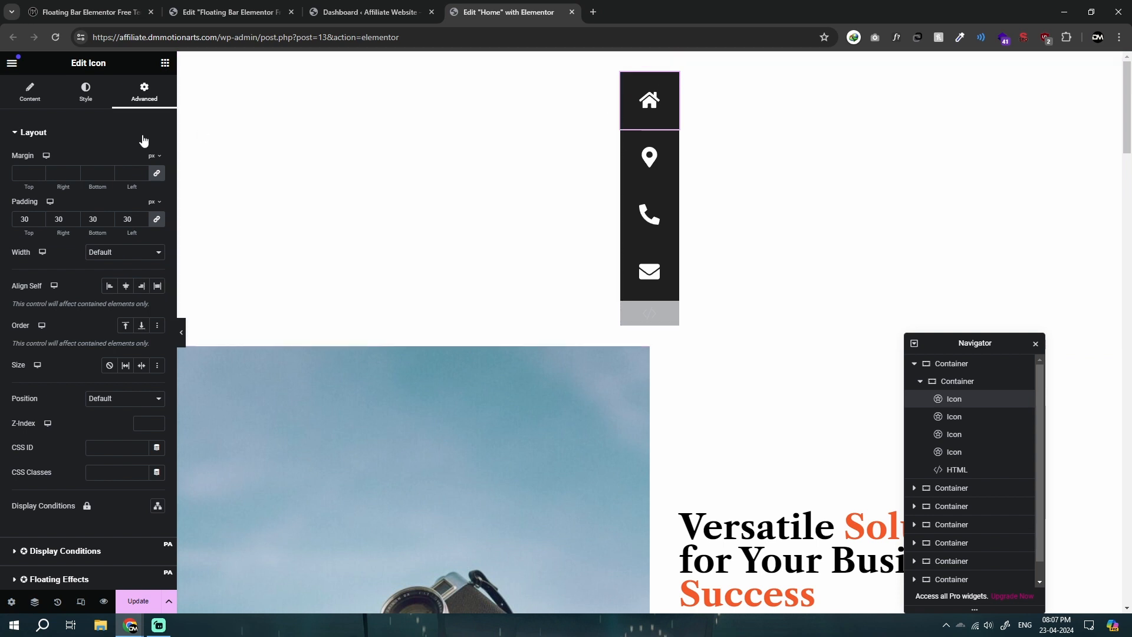
pyautogui.write('0')
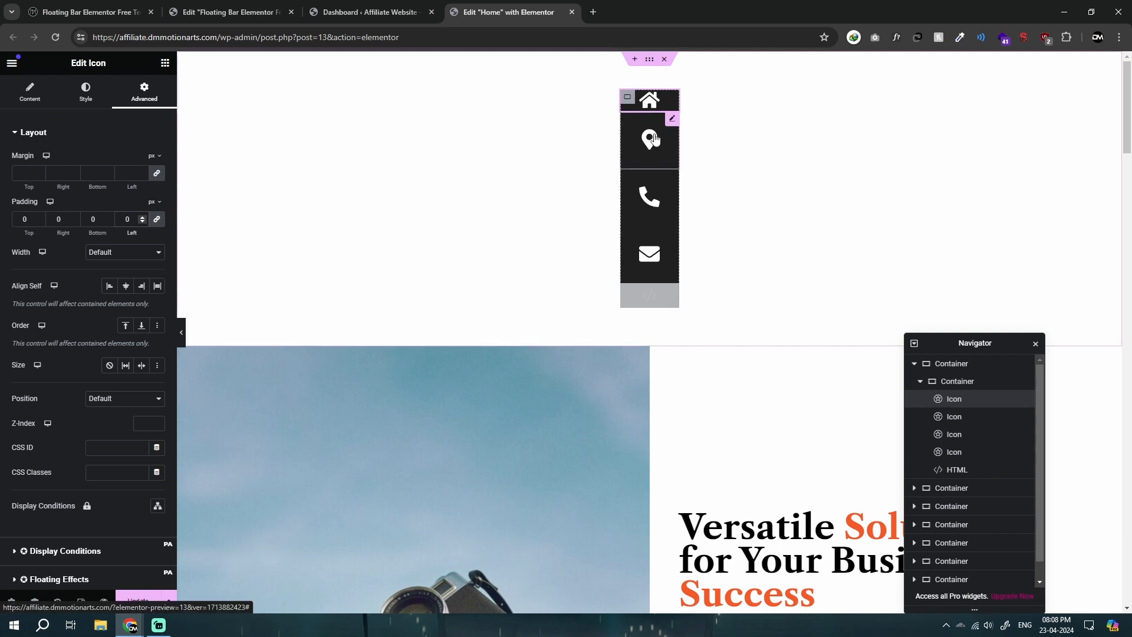
pyautogui.click(672, 119)
pyautogui.click(142, 95)
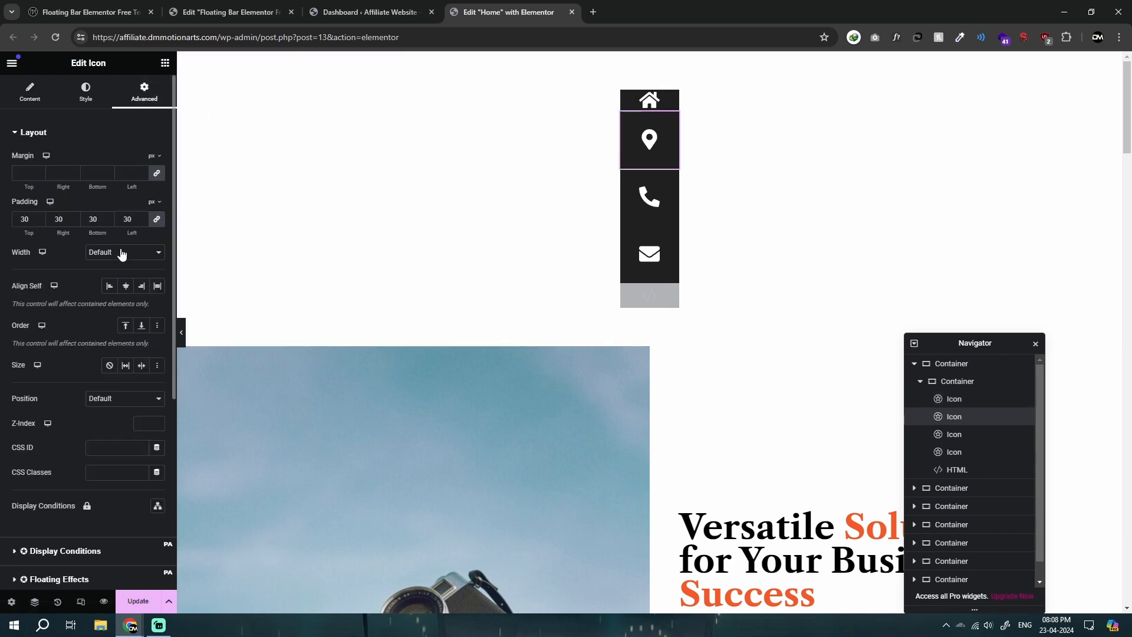
pyautogui.write('0')
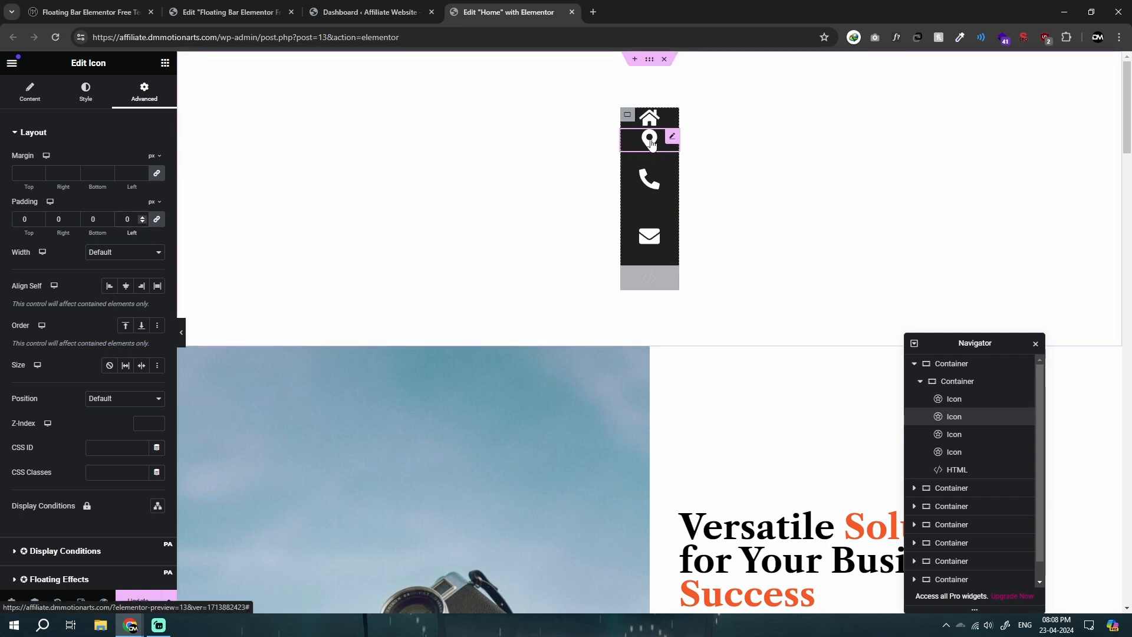
pyautogui.click(125, 224)
pyautogui.write('3')
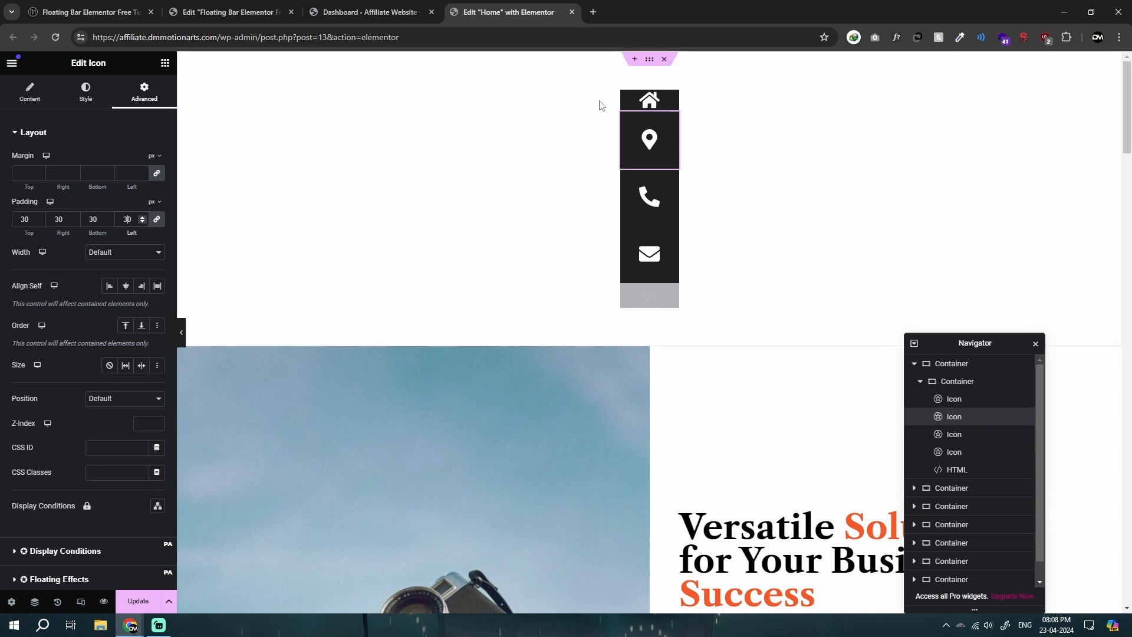
pyautogui.click(664, 101)
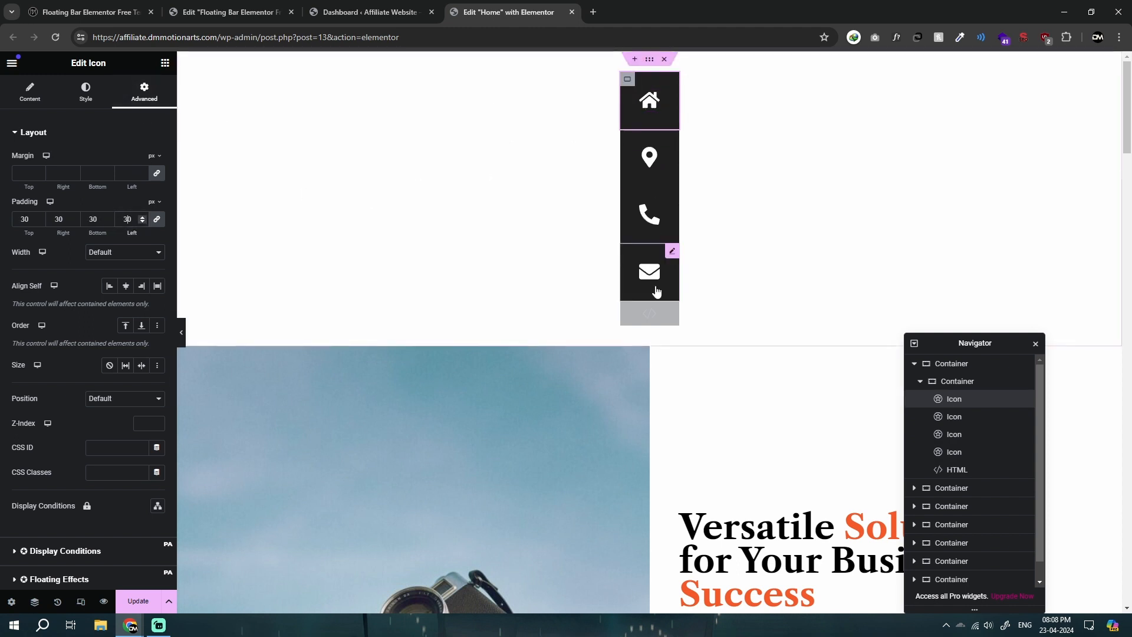
pyautogui.click(653, 295)
pyautogui.moveTo(118, 213); pyautogui.dragTo(133, 214)
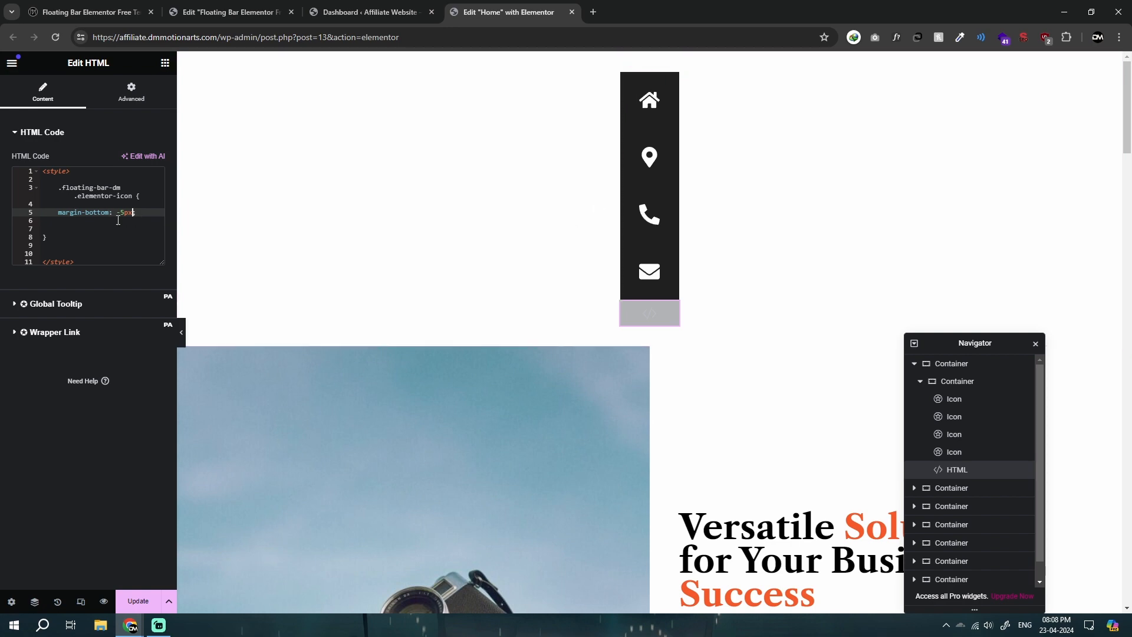
pyautogui.click(628, 80)
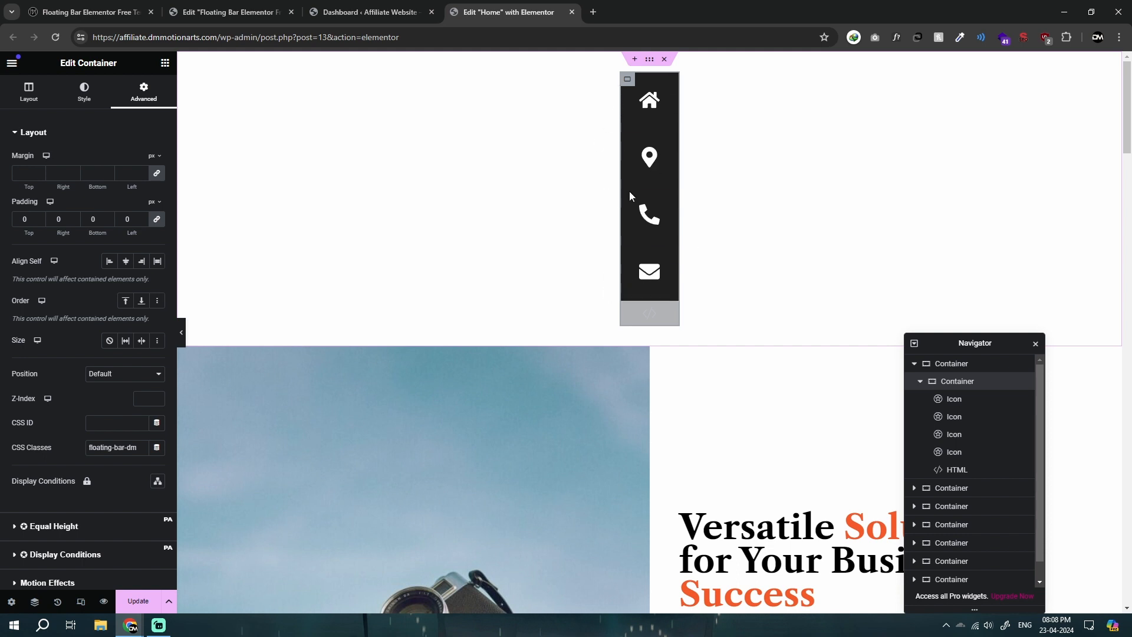
pyautogui.click(654, 100)
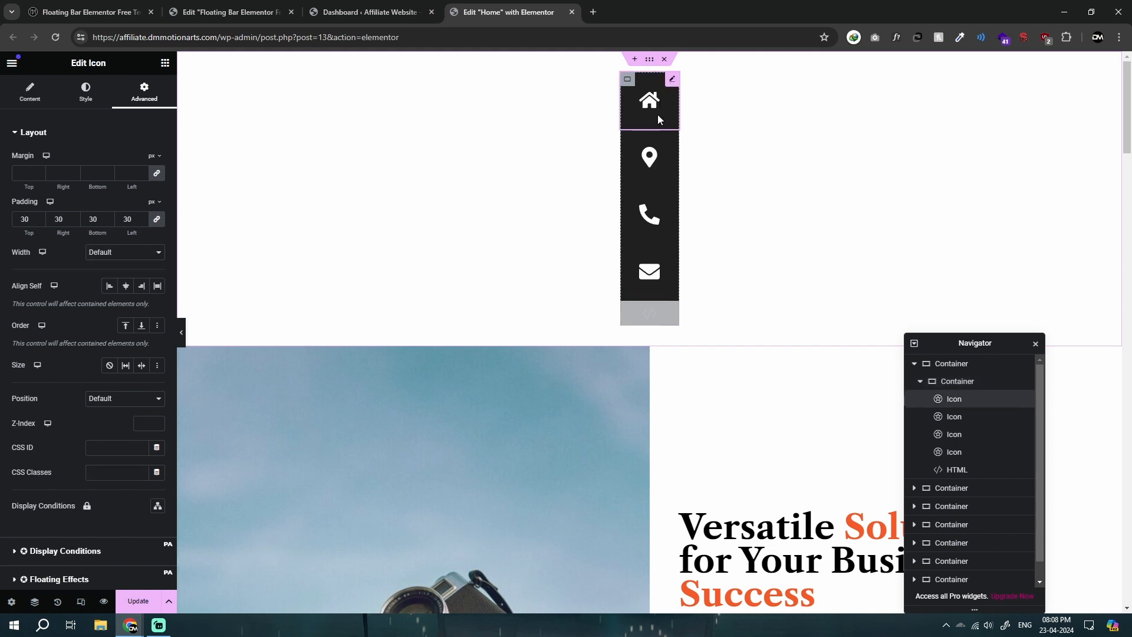
# Step: Hide the HTML widget on desktop, tablet portrait and mobile portrait, and preview the bar without the editing panel
pyautogui.click(662, 313)
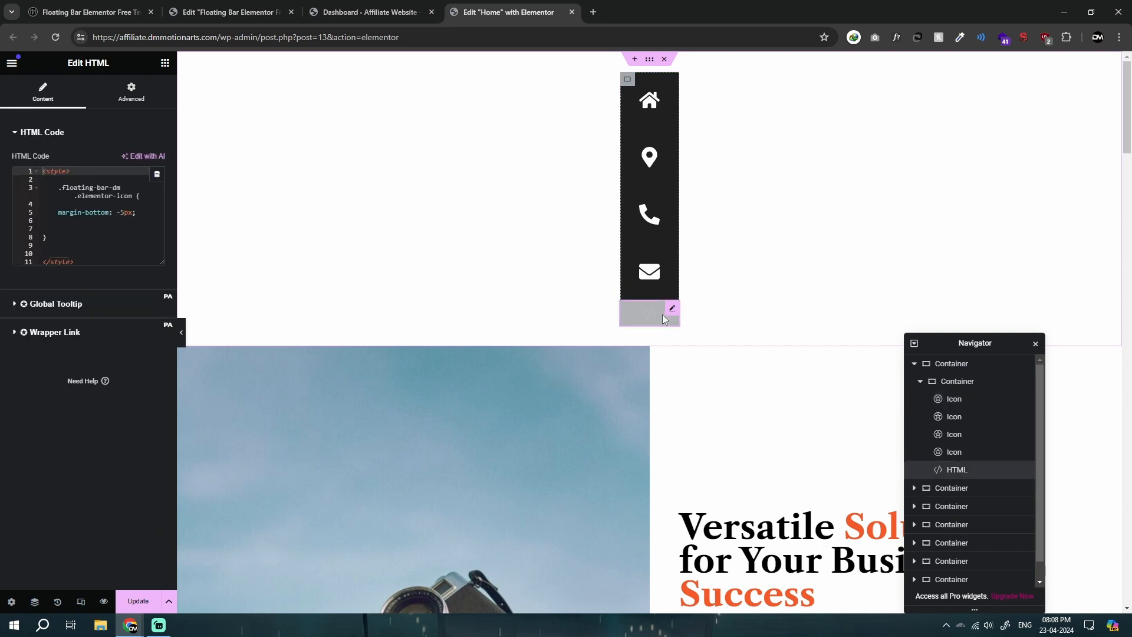
pyautogui.click(131, 93)
pyautogui.scroll(-5, 59, 362)
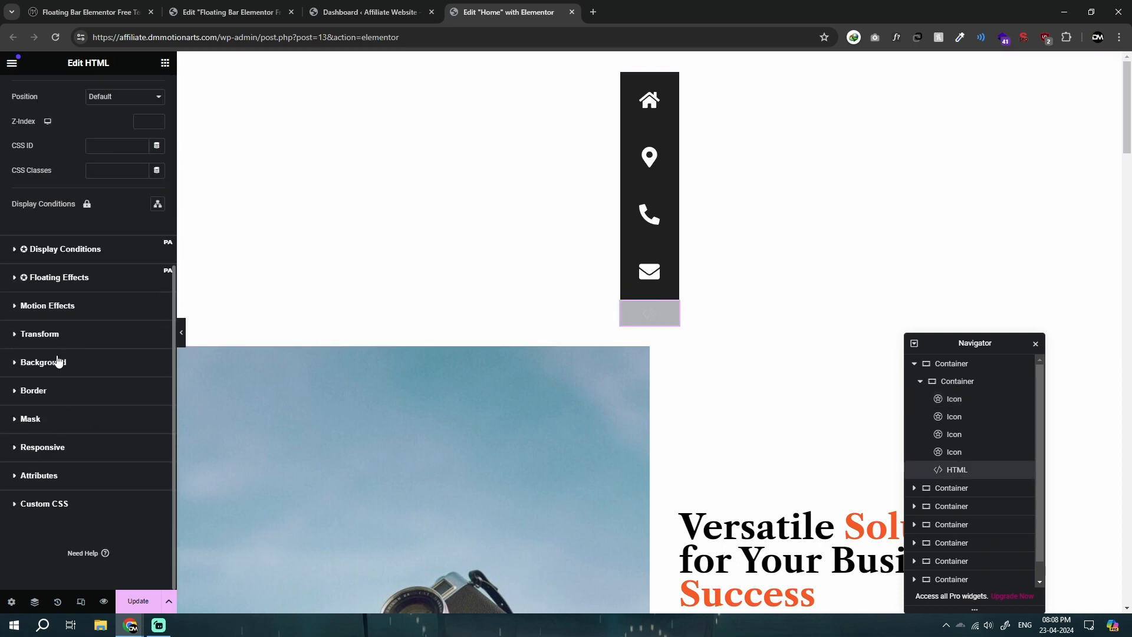
pyautogui.click(24, 447)
pyautogui.click(151, 412)
pyautogui.click(151, 432)
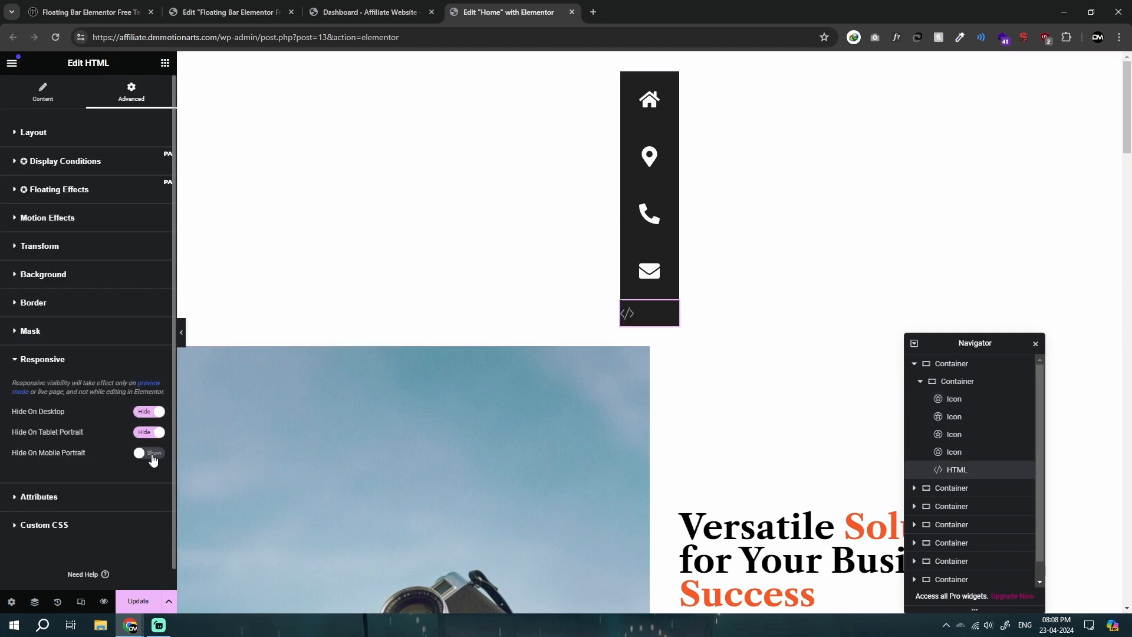
pyautogui.click(151, 453)
pyautogui.click(182, 334)
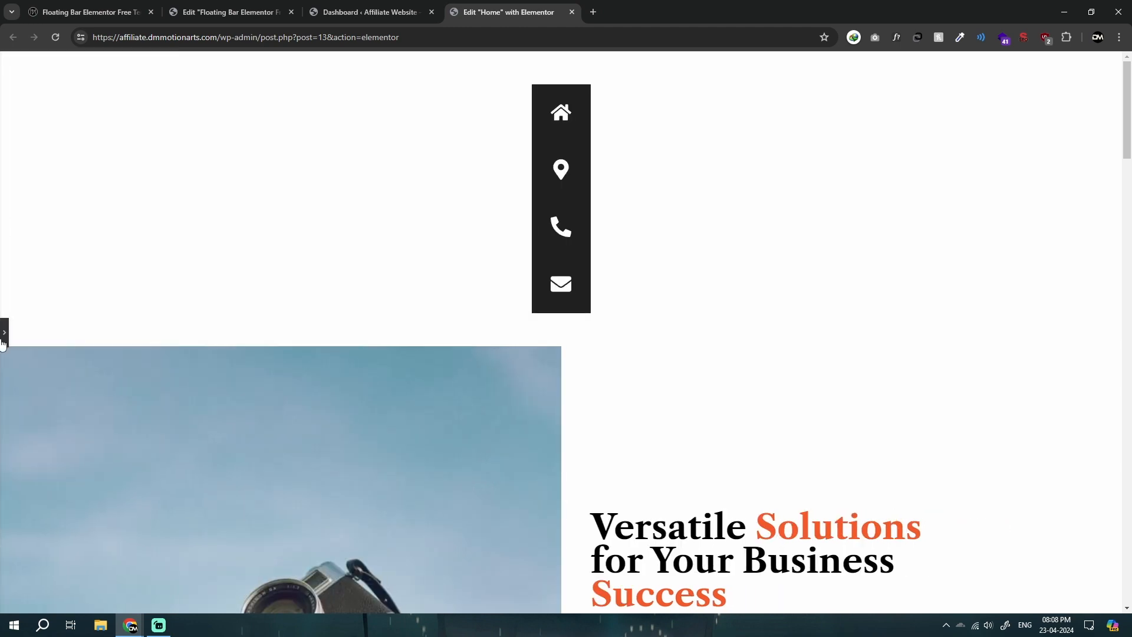
pyautogui.click(5, 332)
# Step: Set the icon container's border radius to 15 px top, 0 right, 0 bottom and 15 px left, unlinked, and preview the bar
pyautogui.click(628, 79)
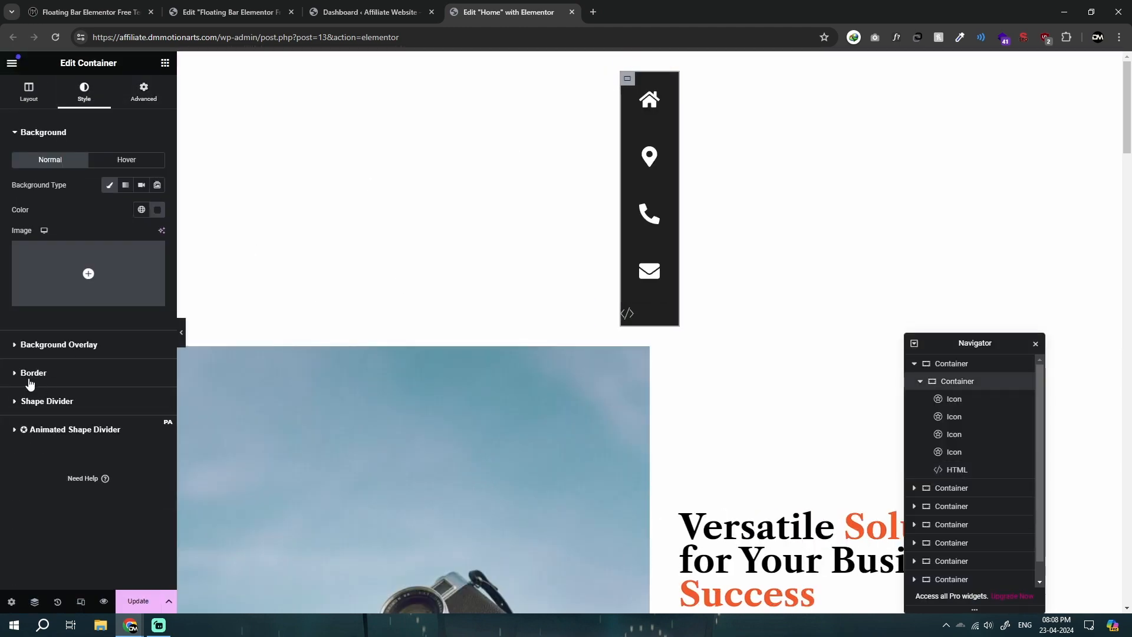
pyautogui.click(31, 373)
pyautogui.click(157, 283)
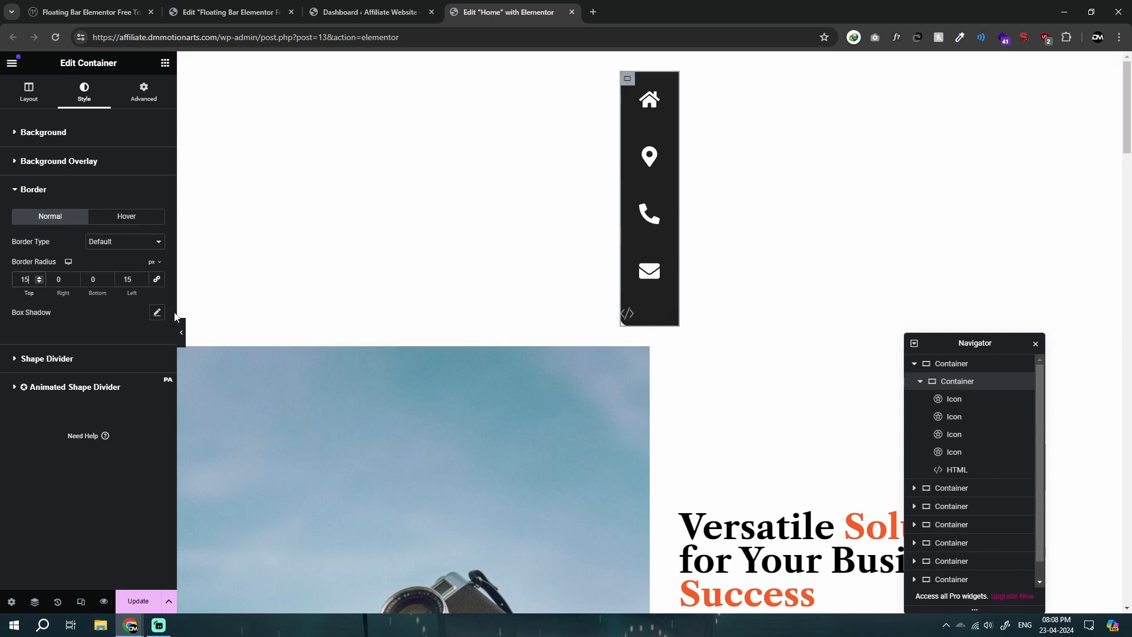
pyautogui.click(183, 336)
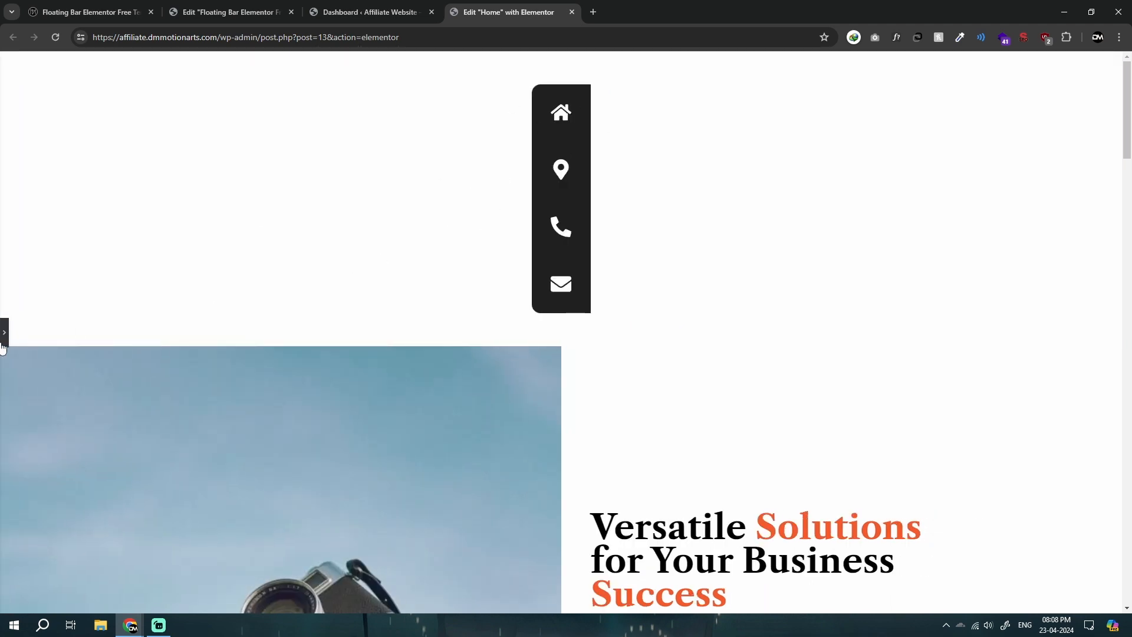
pyautogui.hotkey('ctrl', 'p')
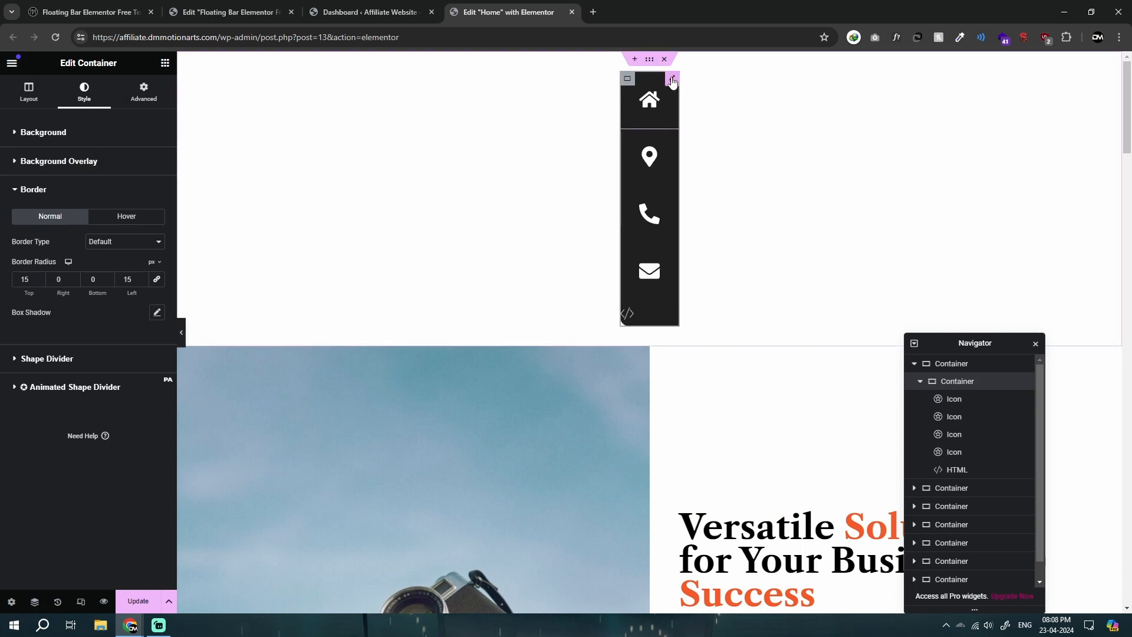
# Step: Examine the home icon's style and advanced settings and the icon container's Classic background settings
pyautogui.click(658, 106)
pyautogui.click(97, 106)
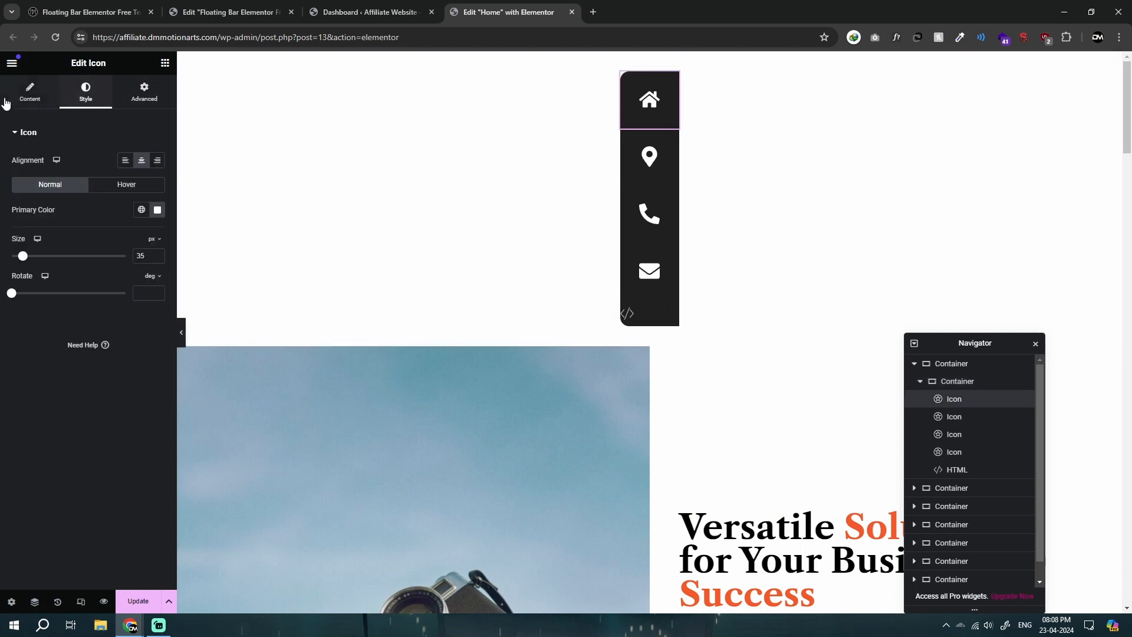
pyautogui.click(5, 102)
pyautogui.click(68, 100)
pyautogui.click(144, 94)
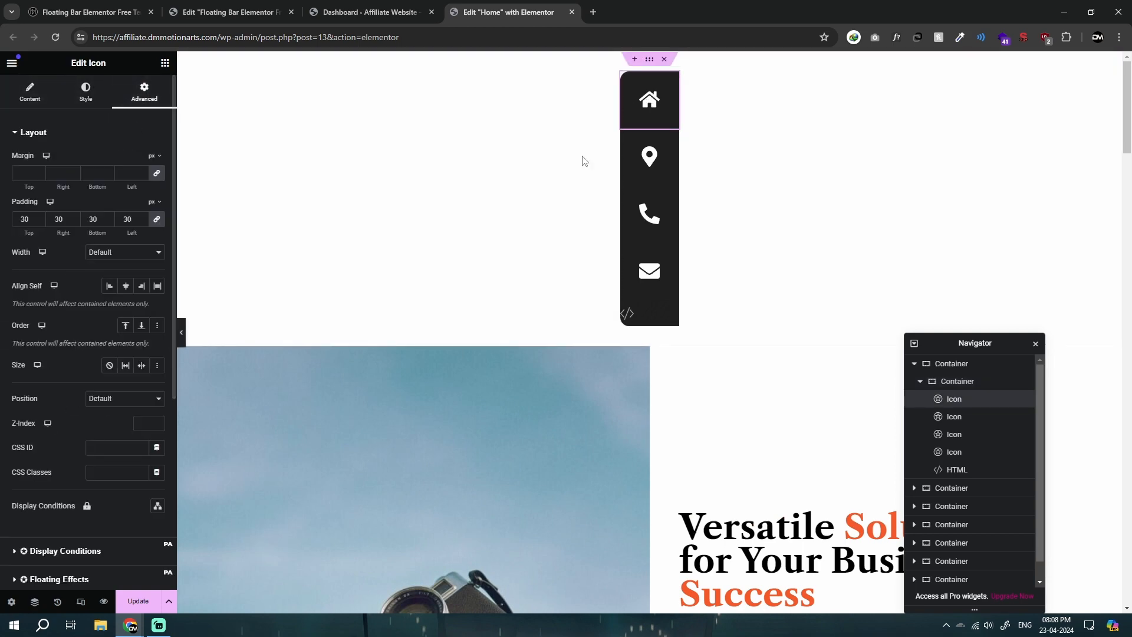
pyautogui.click(400, 122)
pyautogui.click(83, 100)
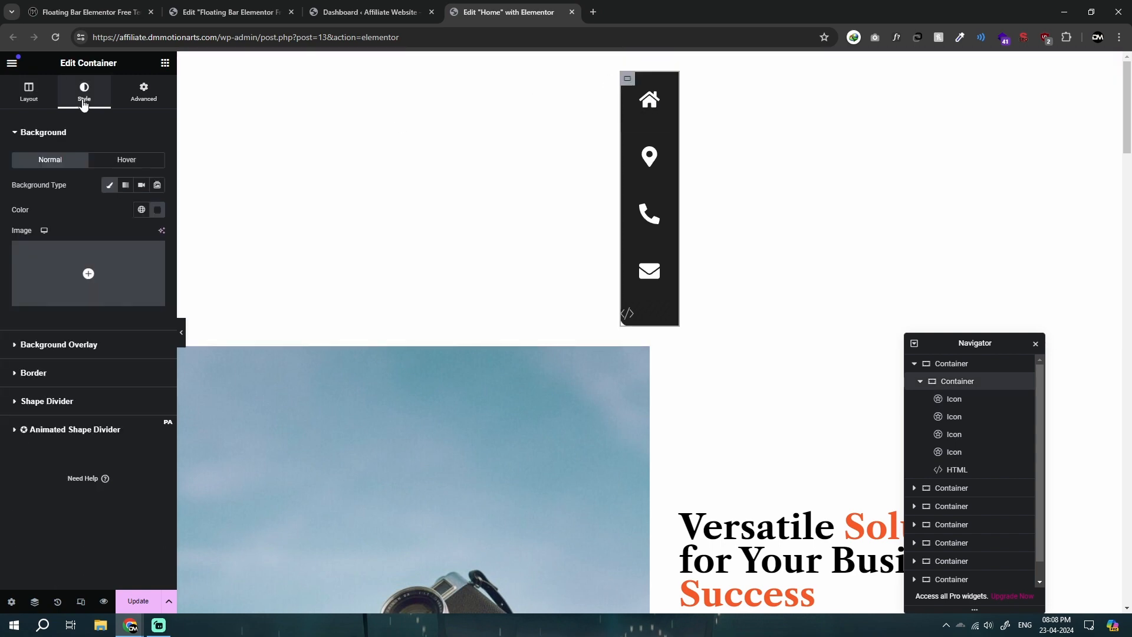
pyautogui.click(109, 188)
pyautogui.click(109, 187)
pyautogui.click(109, 188)
pyautogui.click(109, 188)
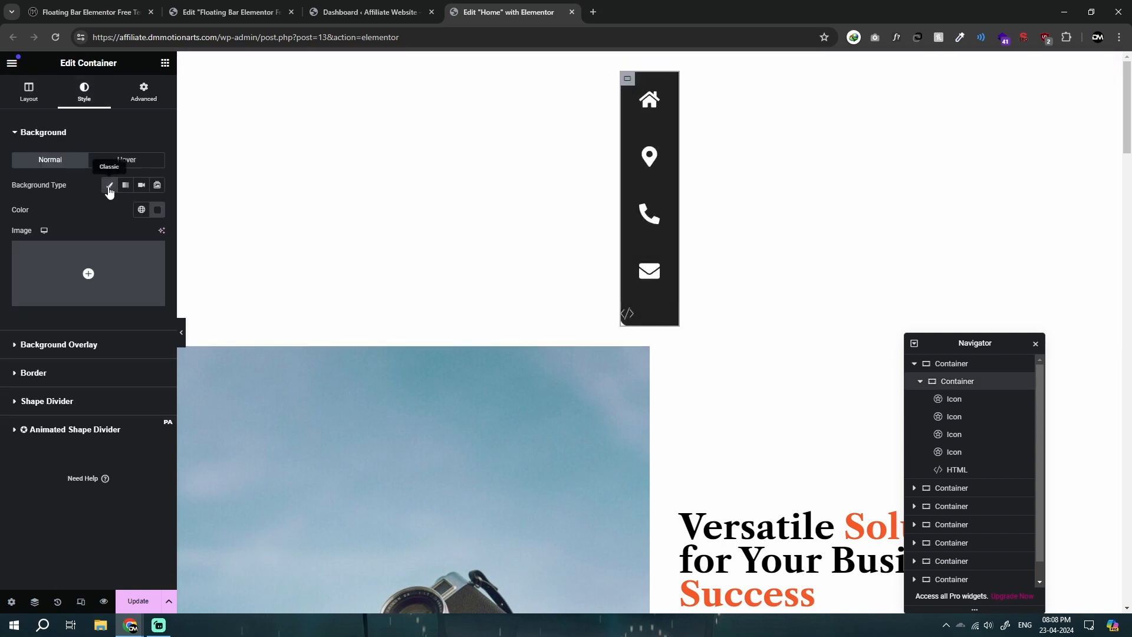
# Step: Give the home icon a Classic background in light red for its normal state
pyautogui.click(651, 120)
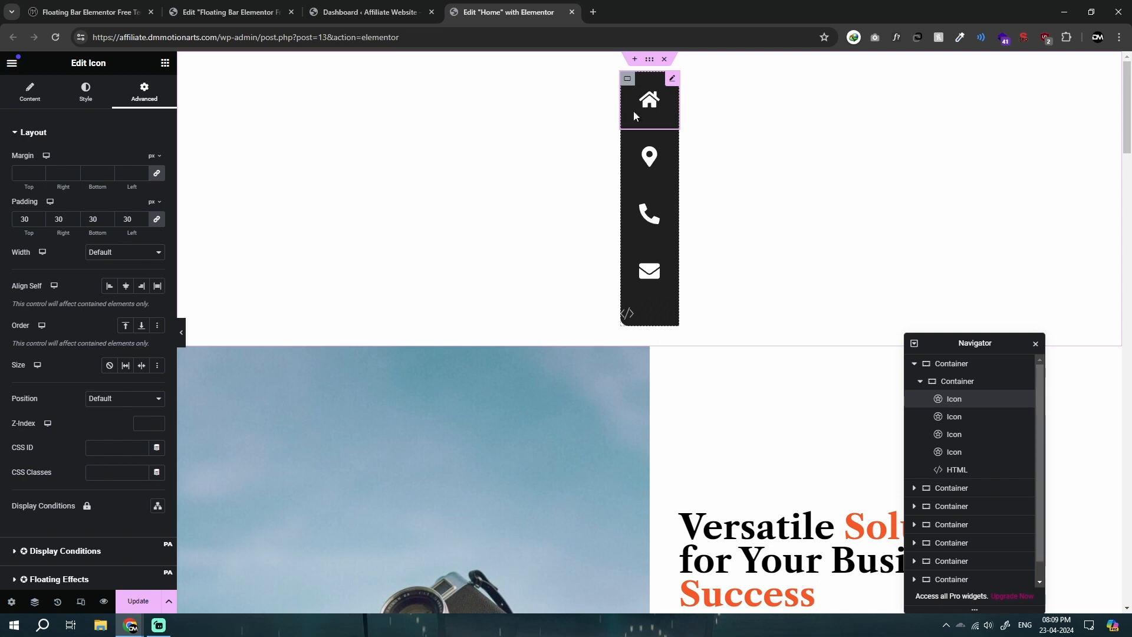
pyautogui.scroll(-5, 41, 396)
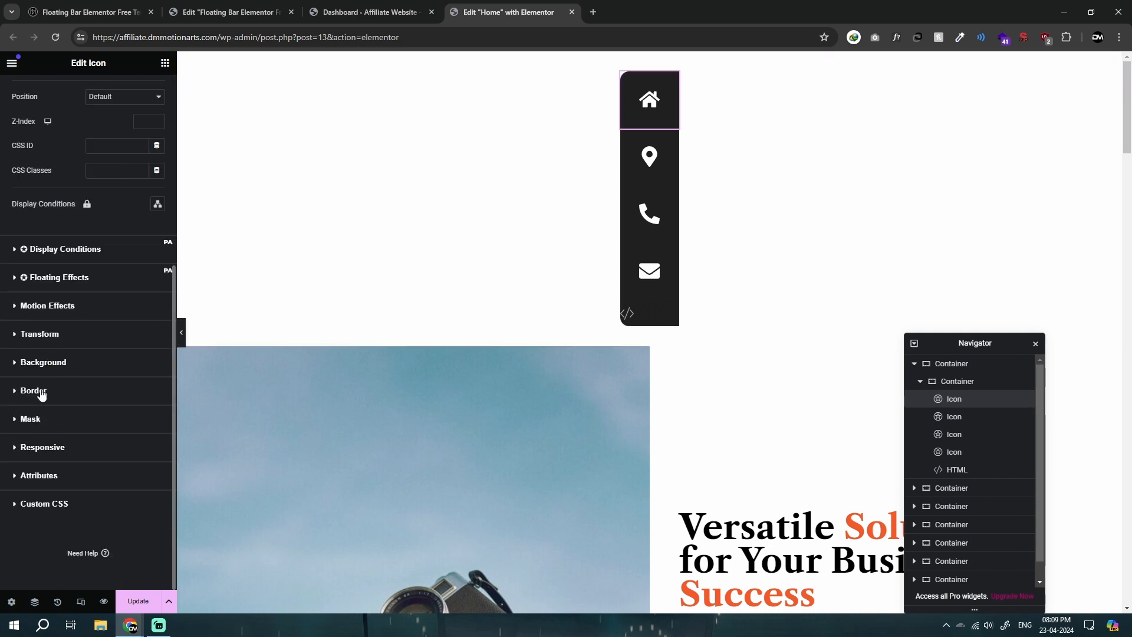
pyautogui.click(19, 362)
pyautogui.click(141, 326)
pyautogui.click(157, 351)
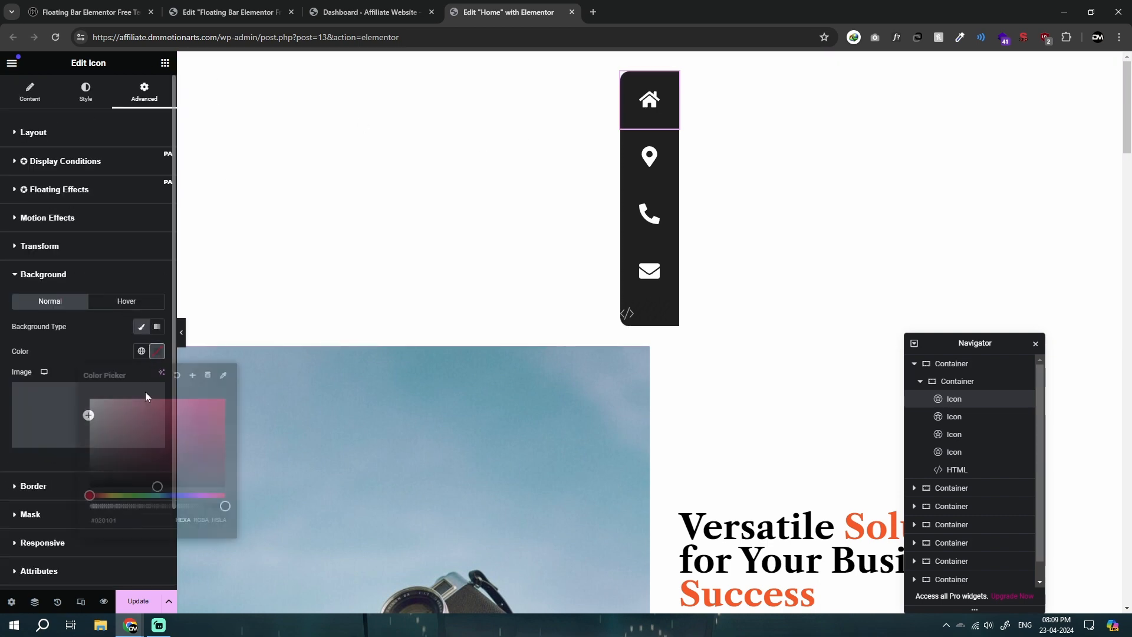
pyautogui.click(131, 397)
pyautogui.moveTo(131, 396); pyautogui.dragTo(140, 398)
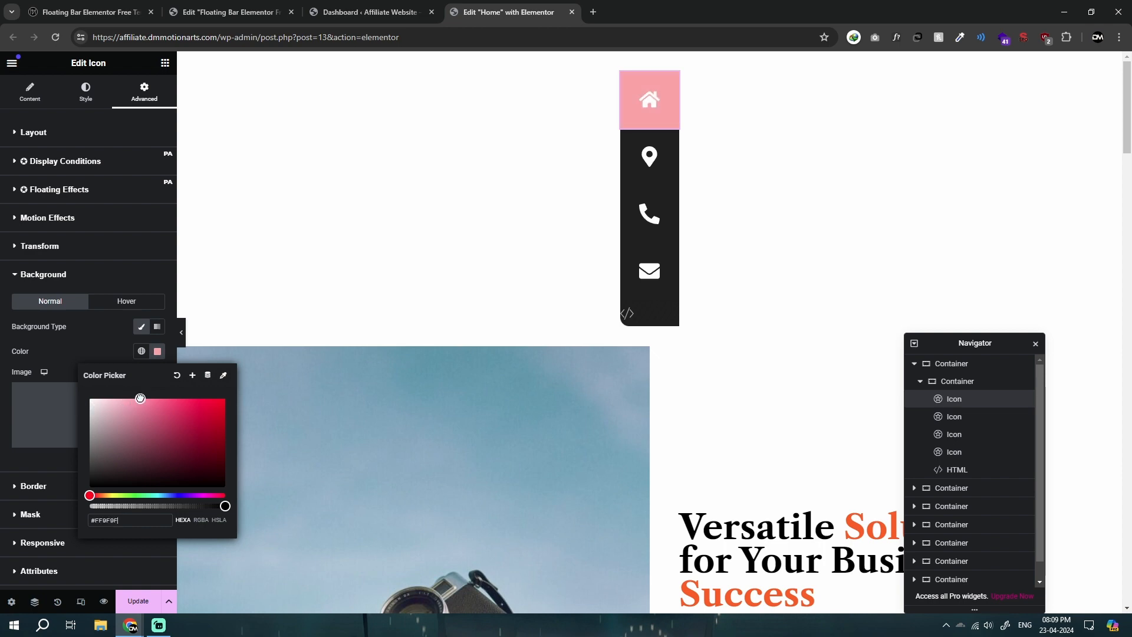
# Step: Give the home icon's hover state a Classic background in #FF0303
pyautogui.click(129, 301)
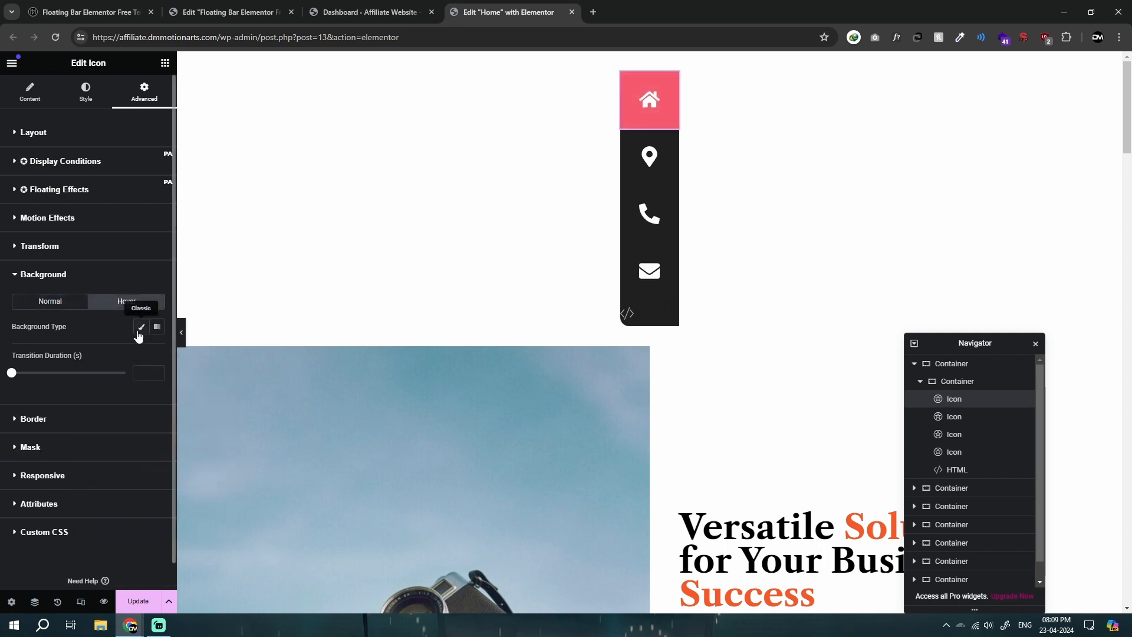
pyautogui.click(163, 352)
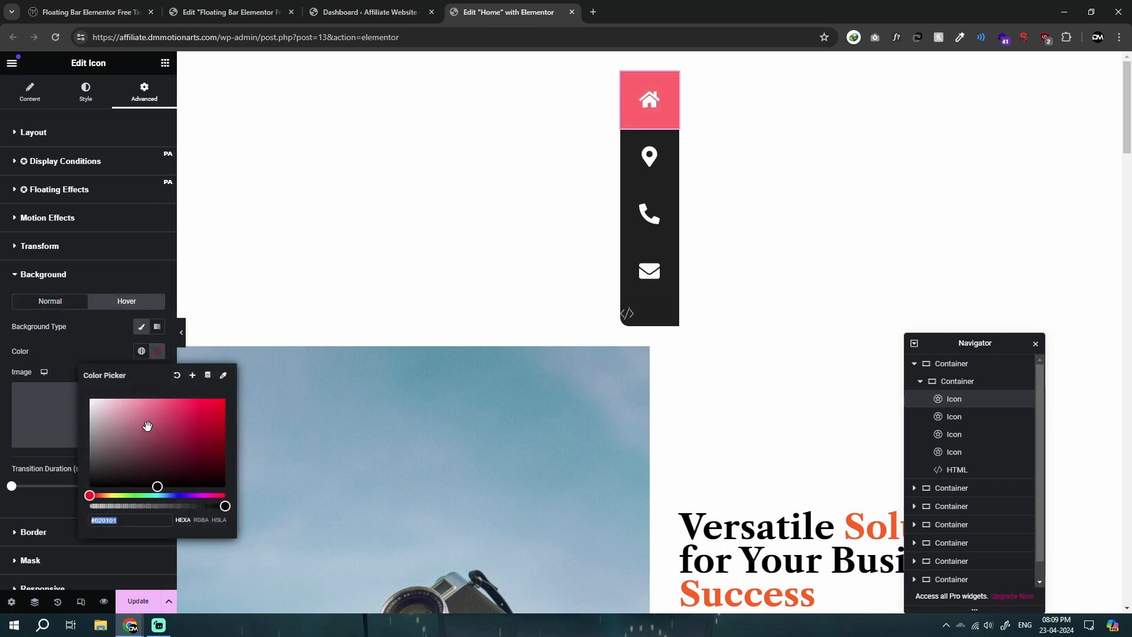
pyautogui.click(86, 362)
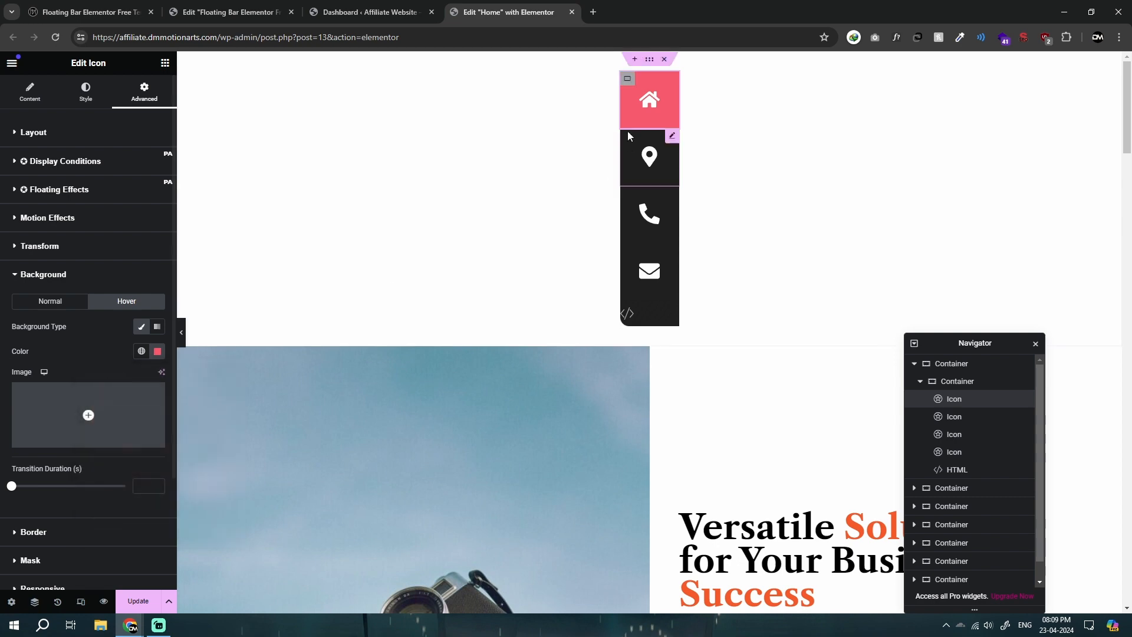
pyautogui.click(157, 351)
pyautogui.click(223, 399)
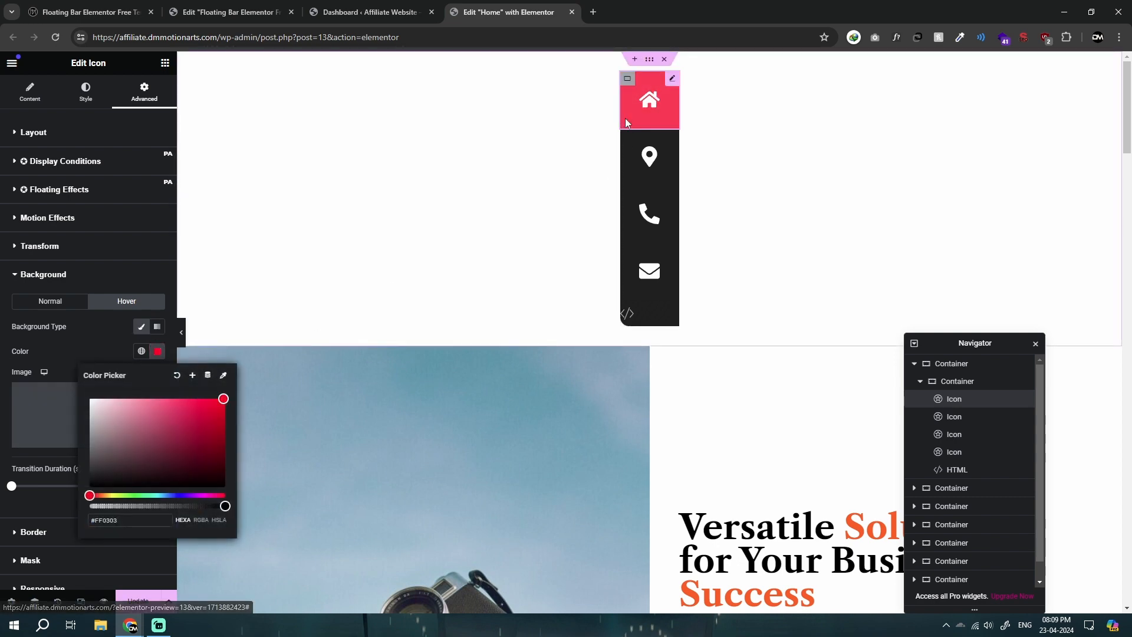
# Step: Remove the Classic background from the container that holds the icons
pyautogui.click(628, 79)
pyautogui.click(84, 91)
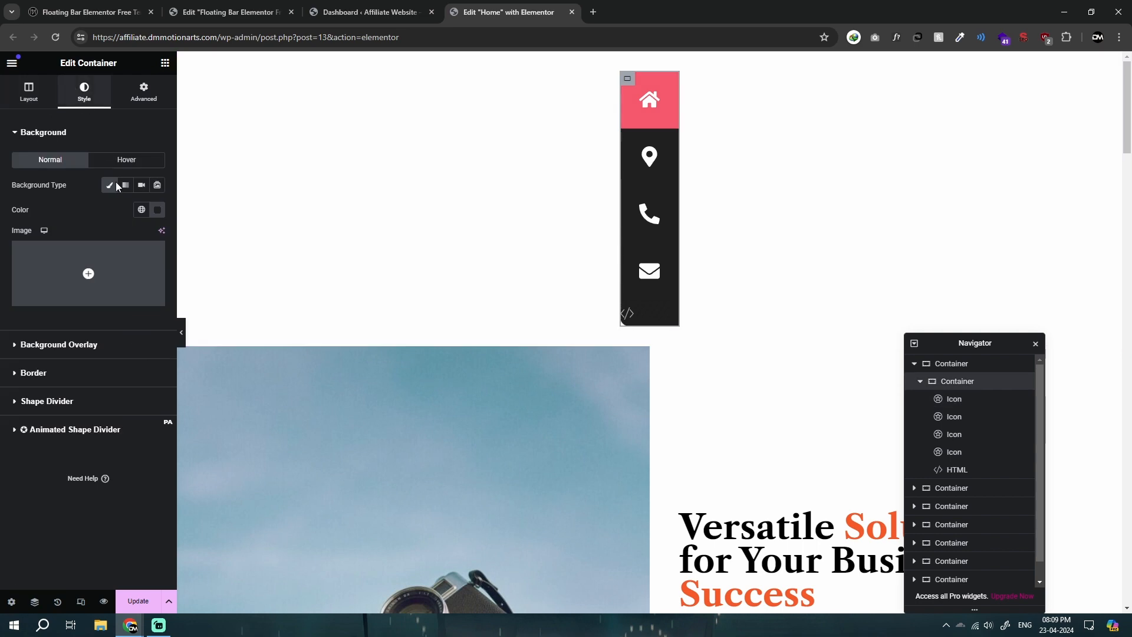
pyautogui.click(112, 185)
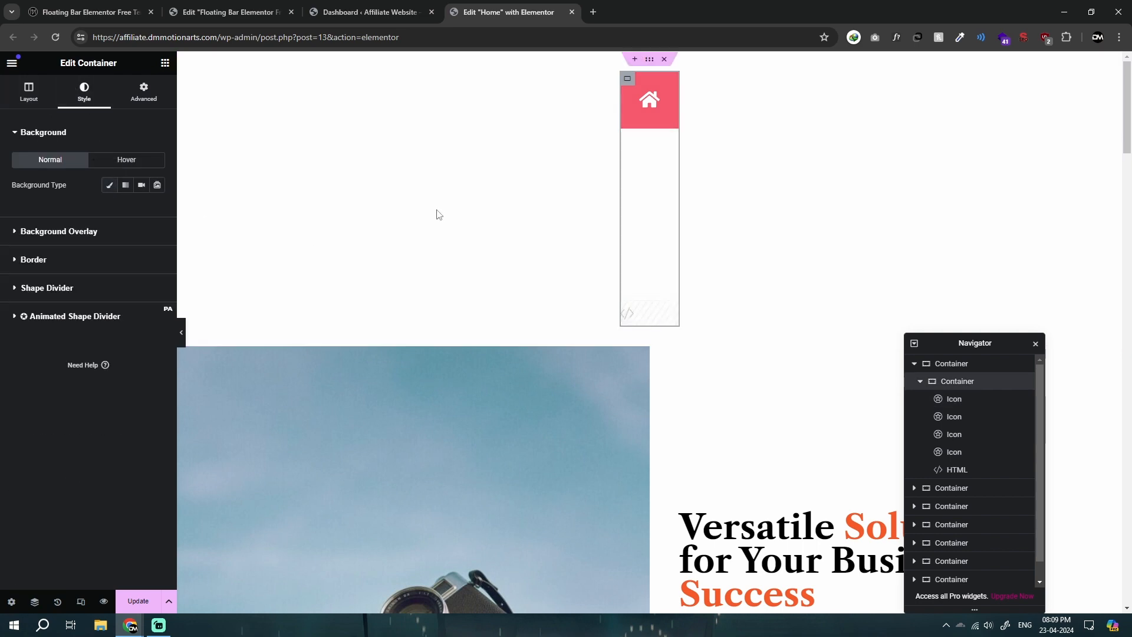
# Step: Copy the home icon's style onto the map marker, phone and envelope icons
pyautogui.rightClick(650, 106)
pyautogui.click(668, 169)
pyautogui.rightClick(641, 161)
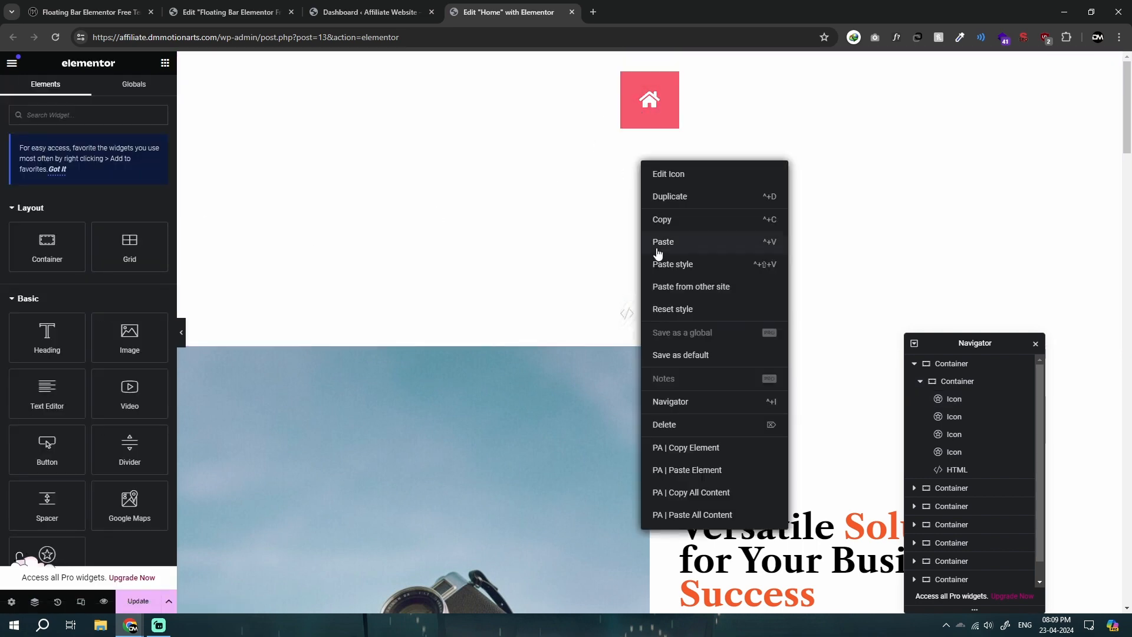
pyautogui.click(661, 264)
pyautogui.rightClick(645, 206)
pyautogui.click(667, 303)
pyautogui.rightClick(647, 245)
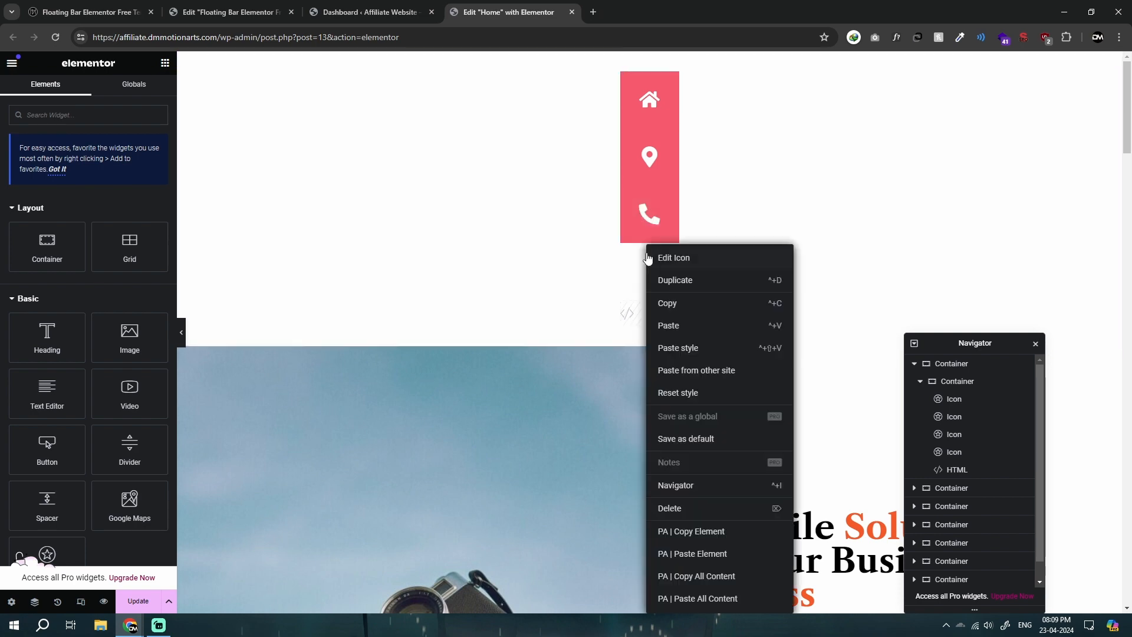
pyautogui.click(673, 348)
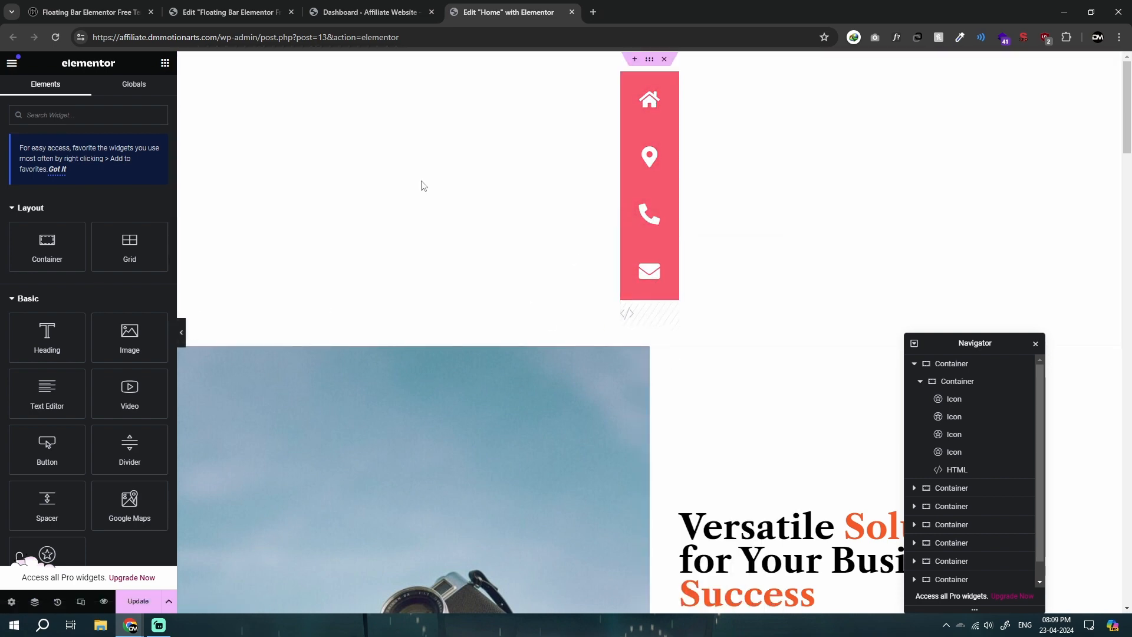
# Step: Preview the page at the Tablet Portrait size and return to Desktop
pyautogui.click(80, 601)
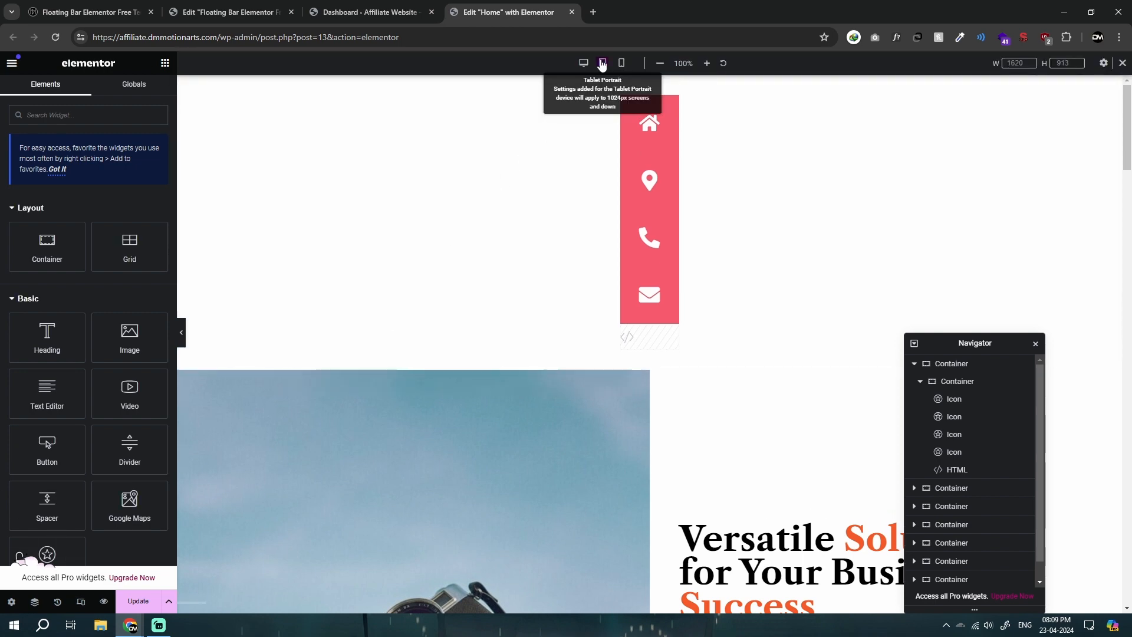
pyautogui.click(603, 64)
pyautogui.click(584, 64)
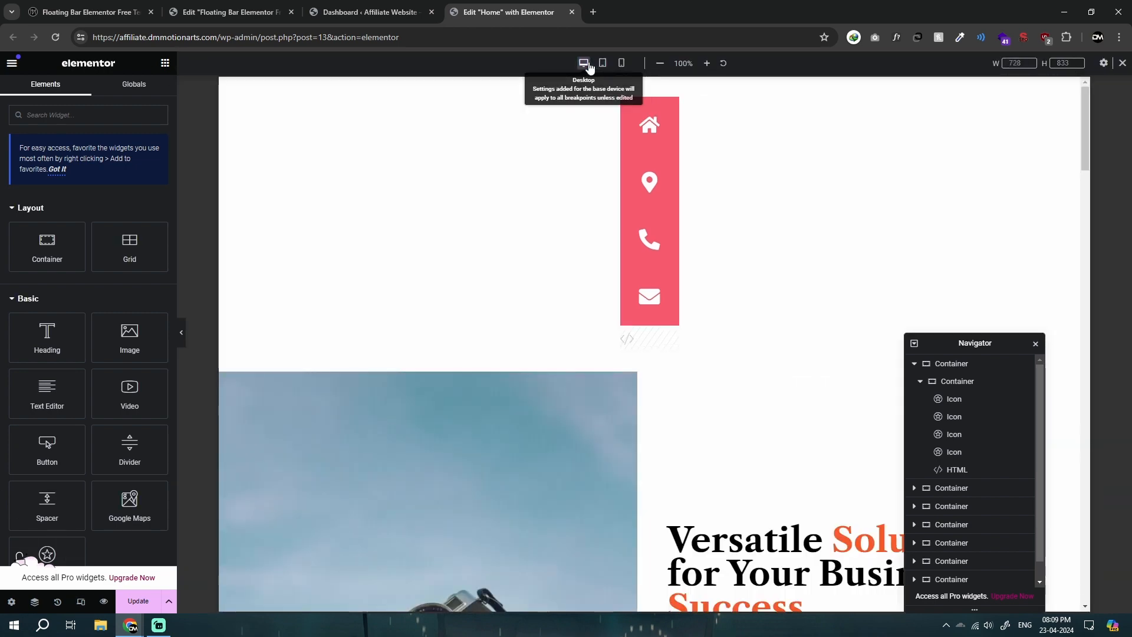
# Step: Set the icon container's position to Fixed with Right horizontal and Bottom vertical orientation
pyautogui.click(629, 106)
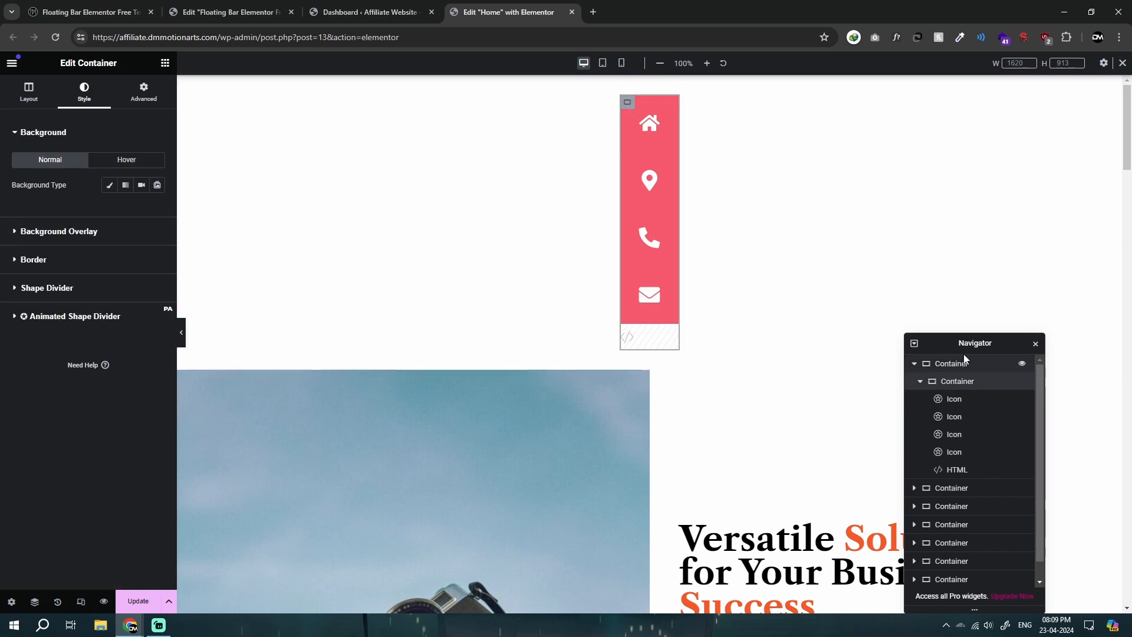
pyautogui.moveTo(949, 344); pyautogui.dragTo(338, 282)
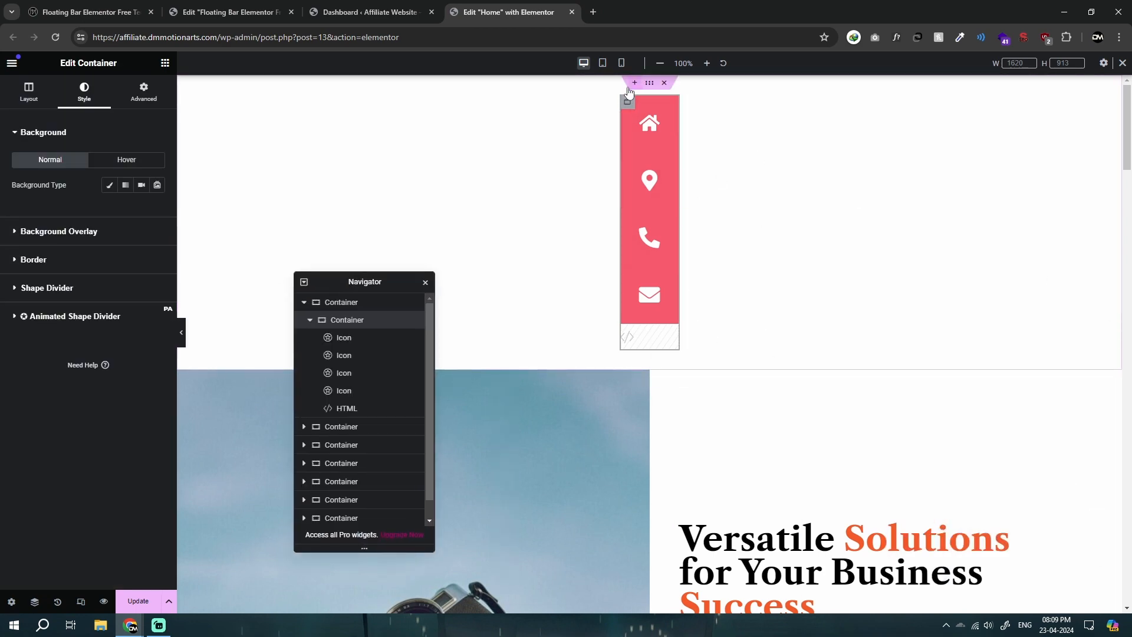
pyautogui.click(139, 93)
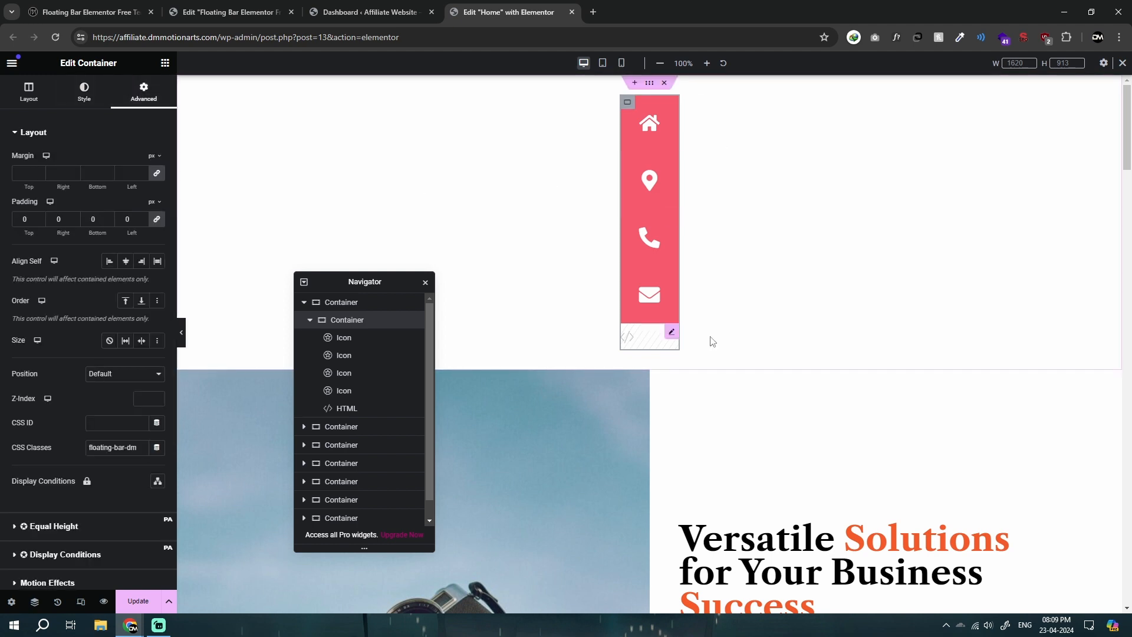
pyautogui.scroll(-3, 30, 346)
pyautogui.scroll(-1, 29, 347)
pyautogui.click(102, 198)
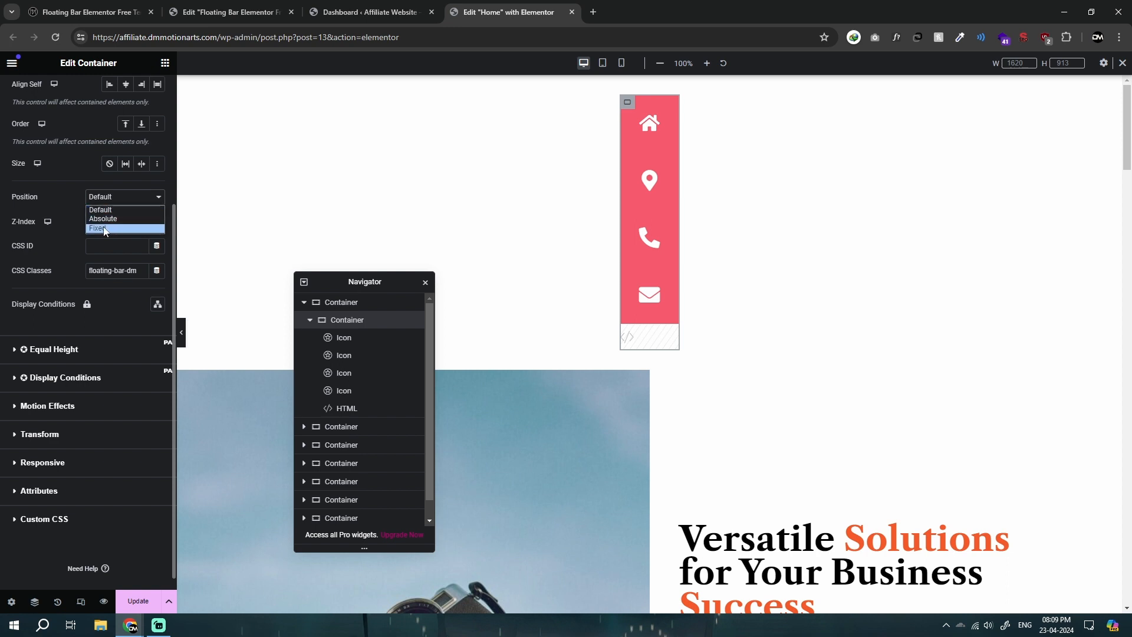
pyautogui.click(104, 229)
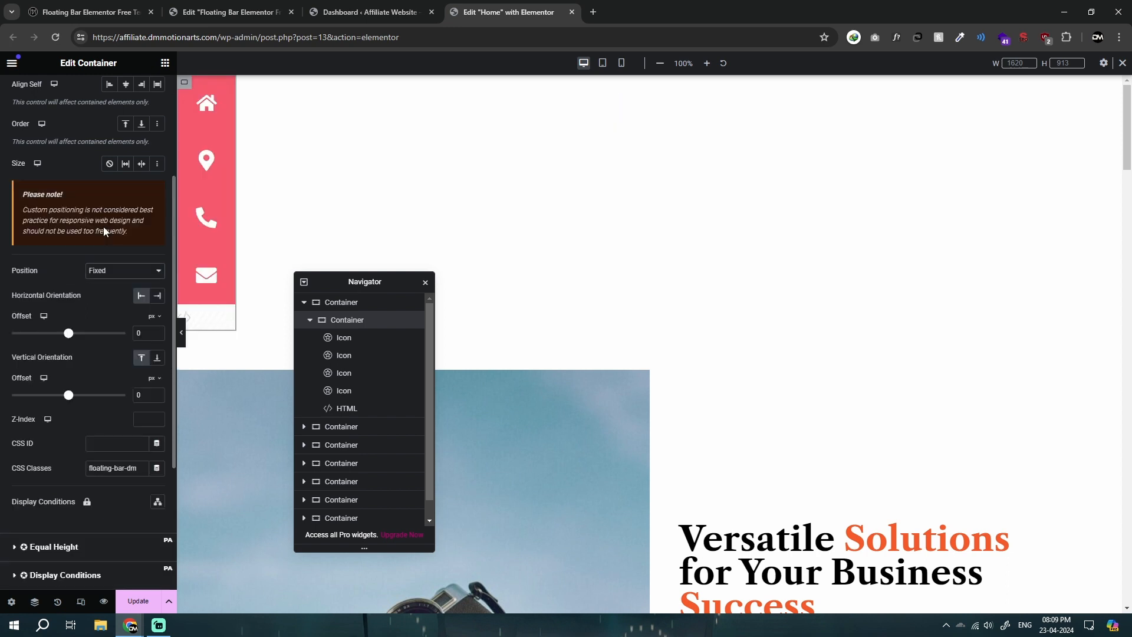
pyautogui.click(157, 295)
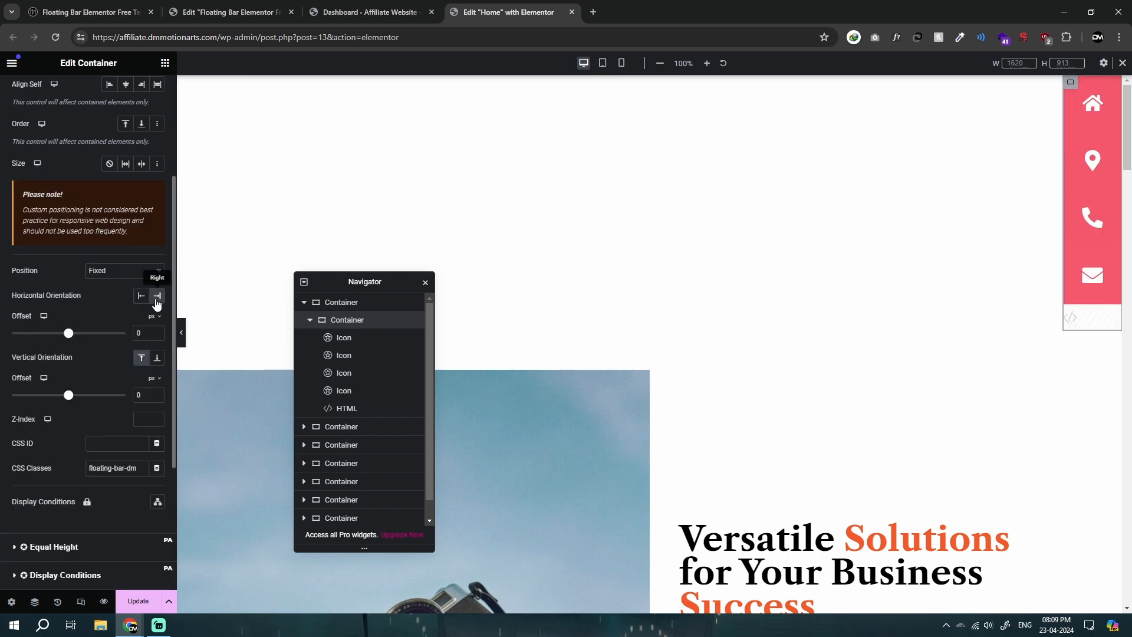
pyautogui.click(158, 361)
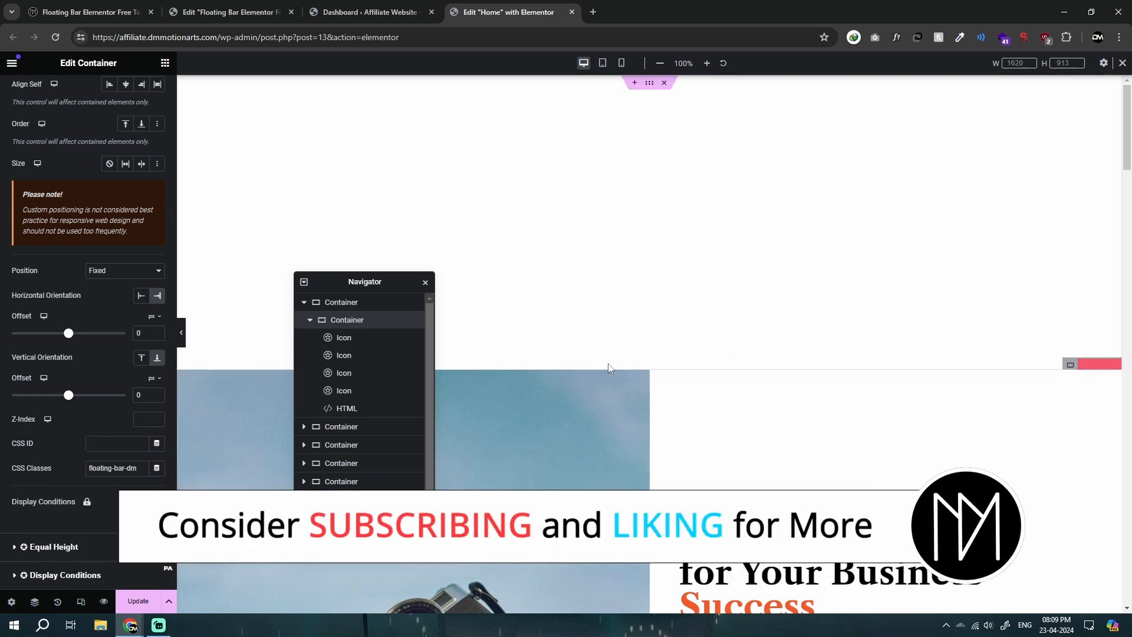
# Step: Set the icon container's z-index to 9999 and its vertical offset to 17 %
pyautogui.write('999')
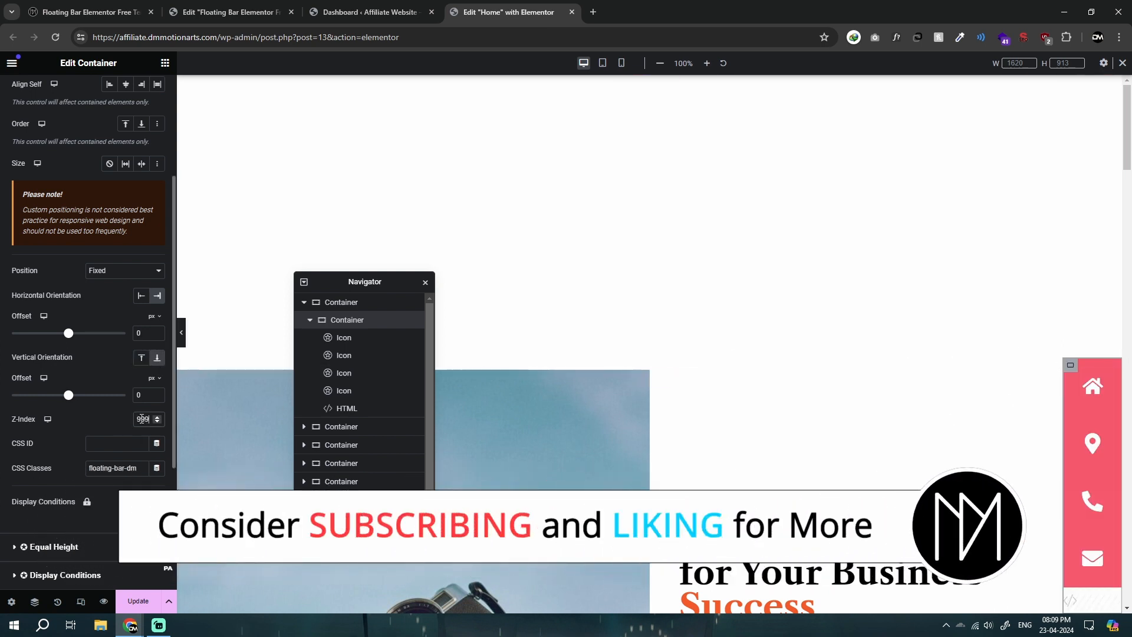
pyautogui.write('9')
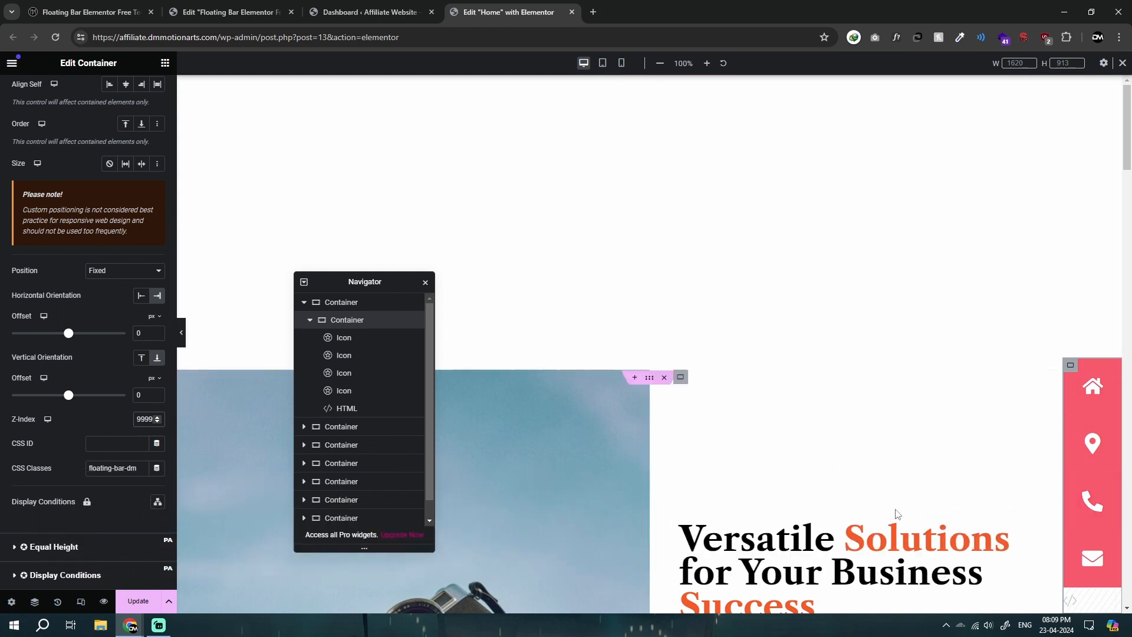
pyautogui.click(136, 397)
pyautogui.write('5')
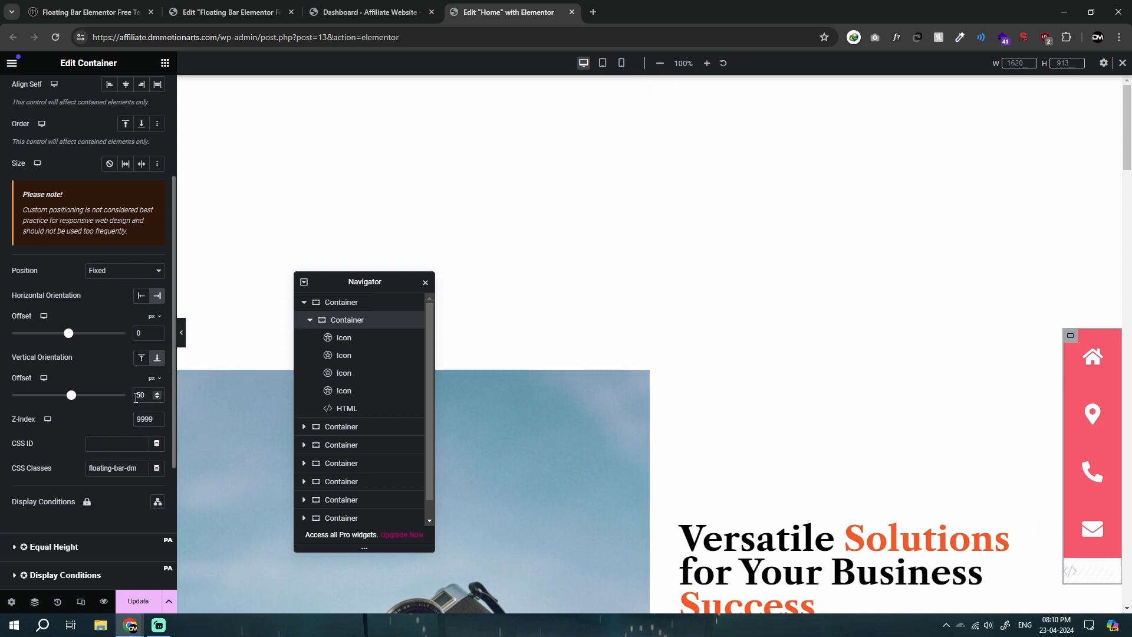
pyautogui.press('BackSpace')
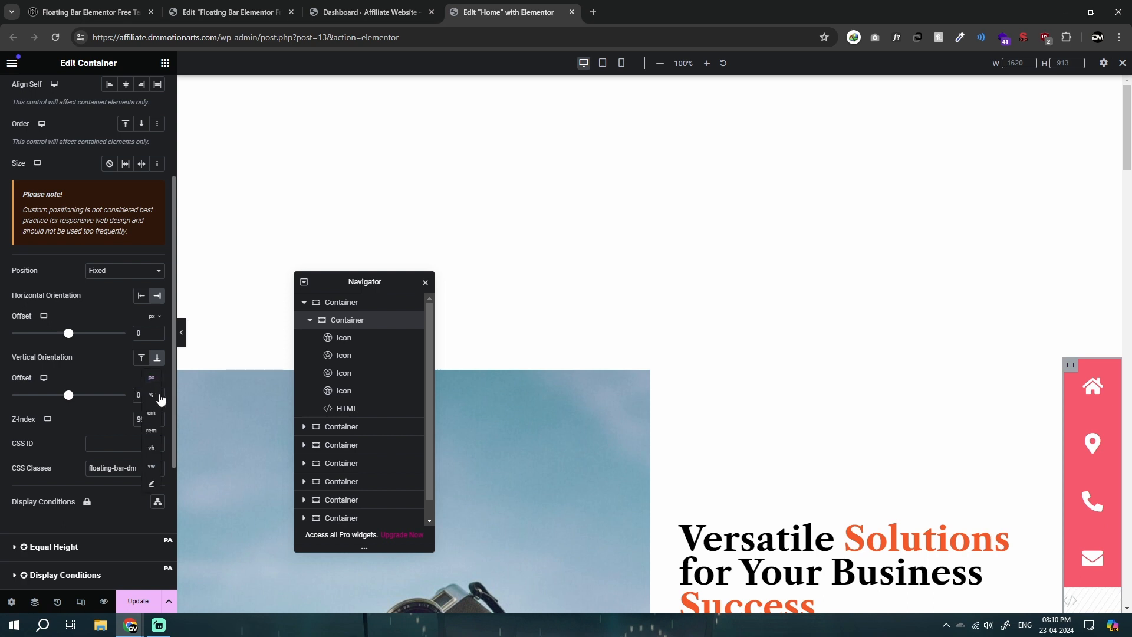
pyautogui.click(158, 396)
pyautogui.moveTo(69, 400); pyautogui.dragTo(74, 403)
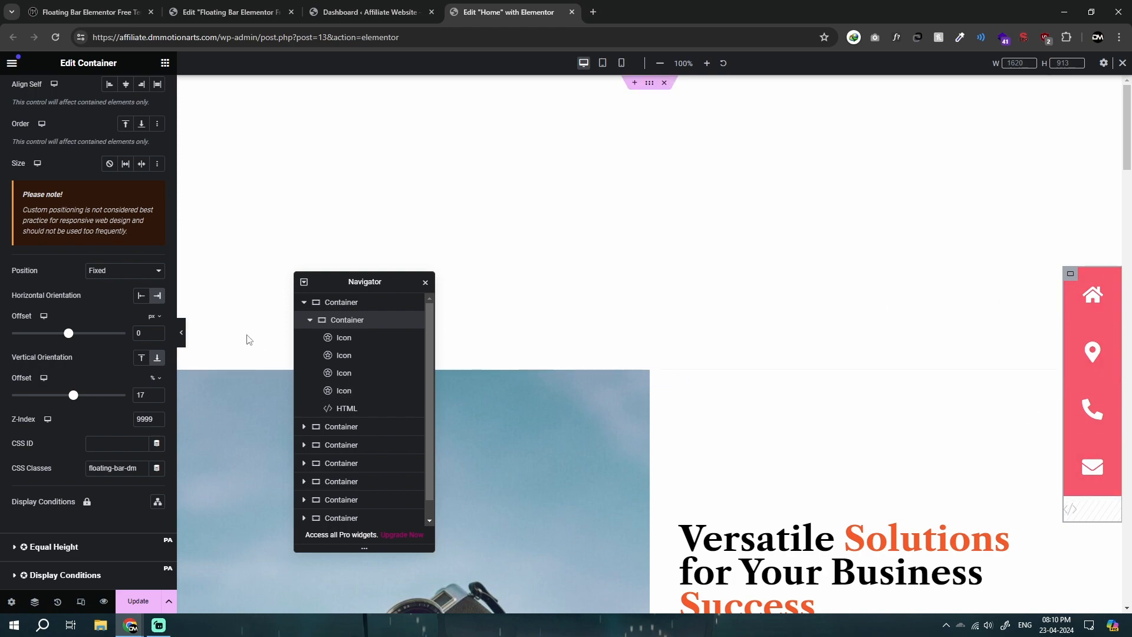
# Step: Preview the fixed bar without the editing panel, scrolling the page and checking the icons' hover colours
pyautogui.click(181, 333)
pyautogui.scroll(-5, 448, 342)
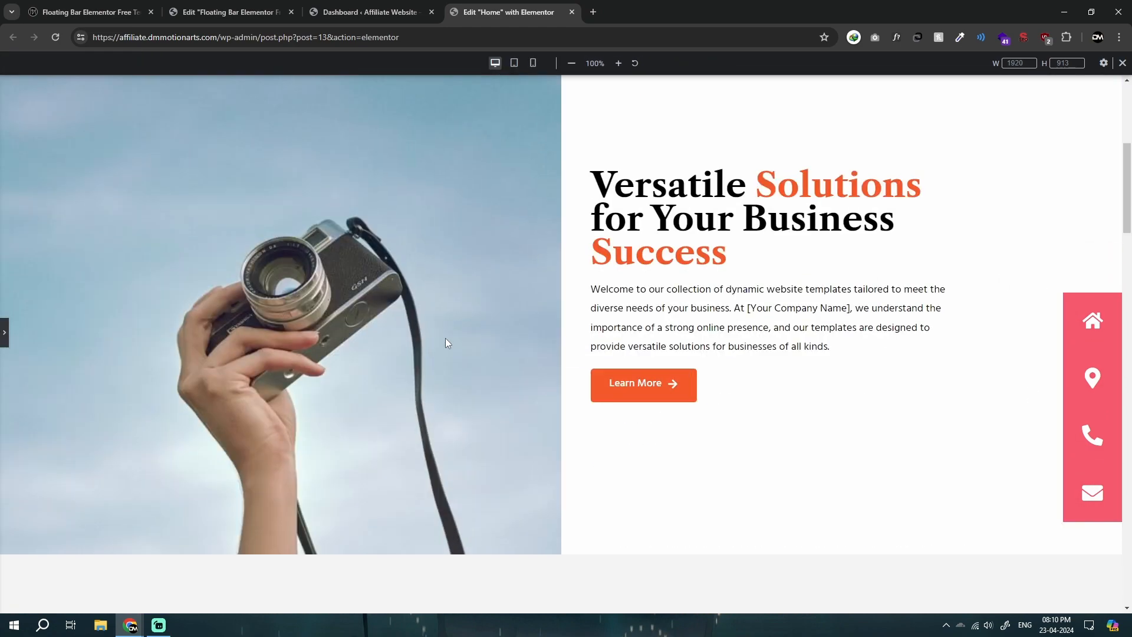
pyautogui.scroll(-10, 447, 342)
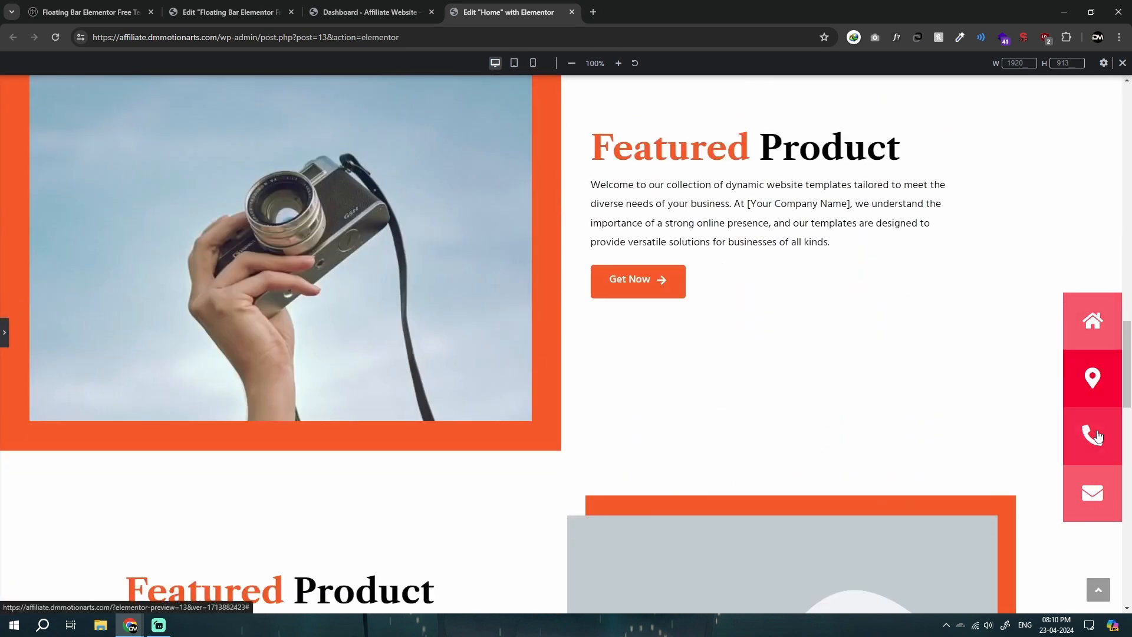
pyautogui.scroll(15, 602, 412)
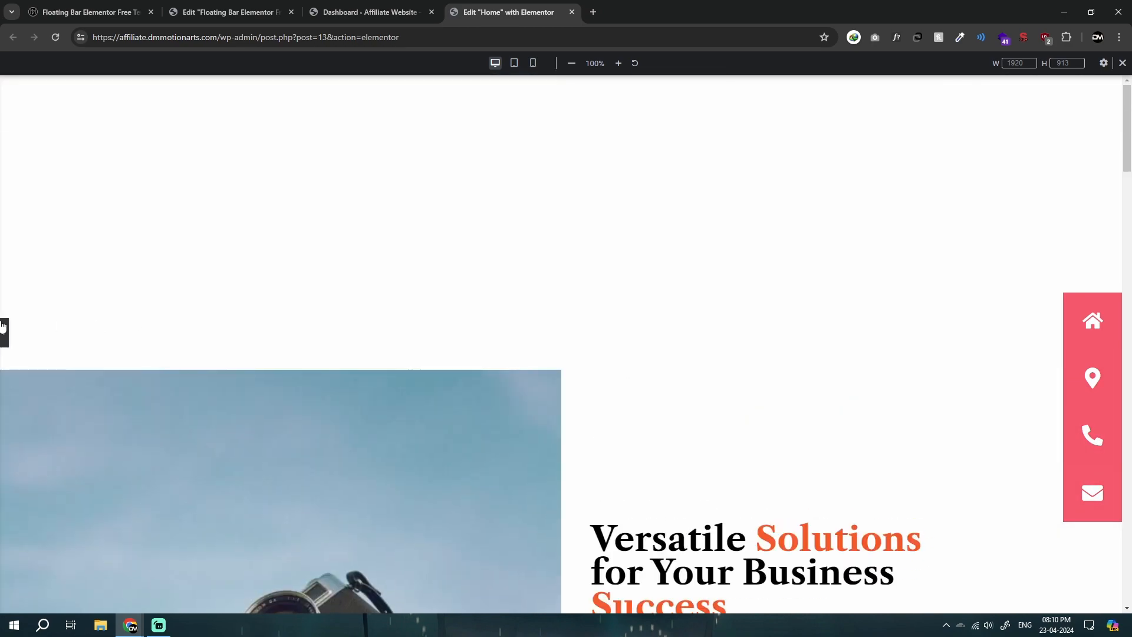
pyautogui.click(3, 326)
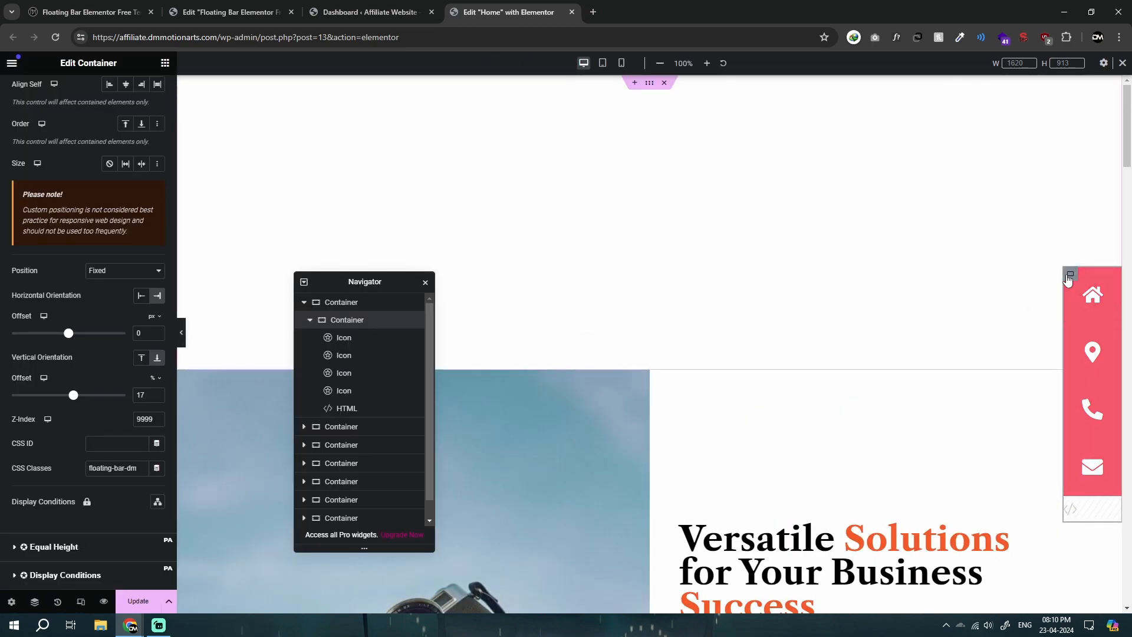
# Step: Switch to the Tablet Portrait view and set the home icon's padding to 20 px on all sides
pyautogui.click(603, 63)
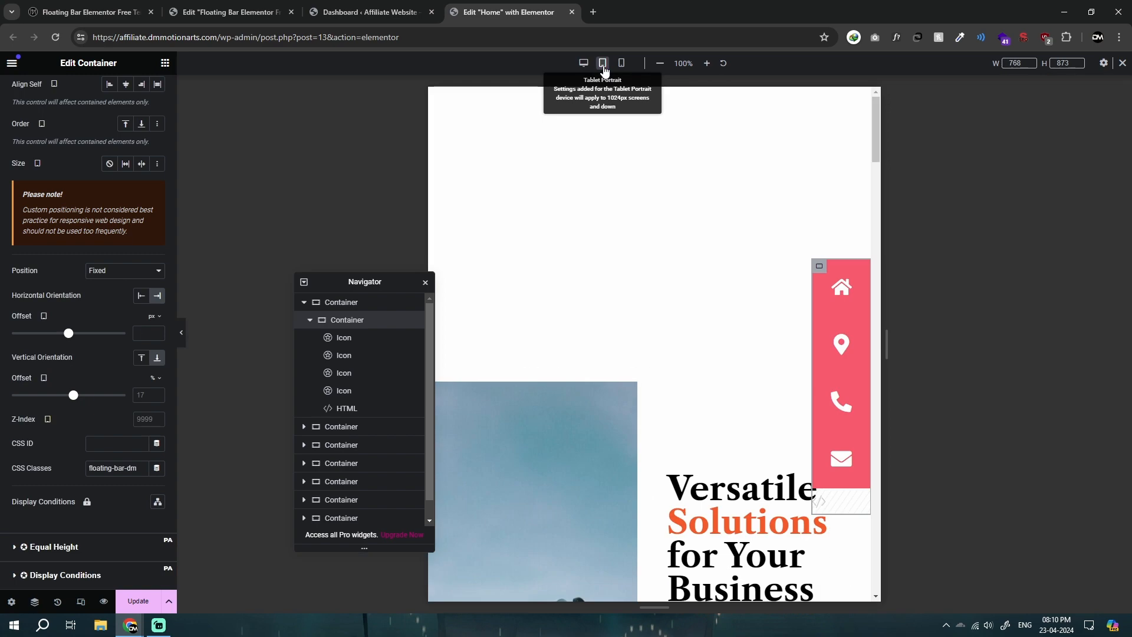
pyautogui.click(821, 265)
pyautogui.scroll(-3, 682, 339)
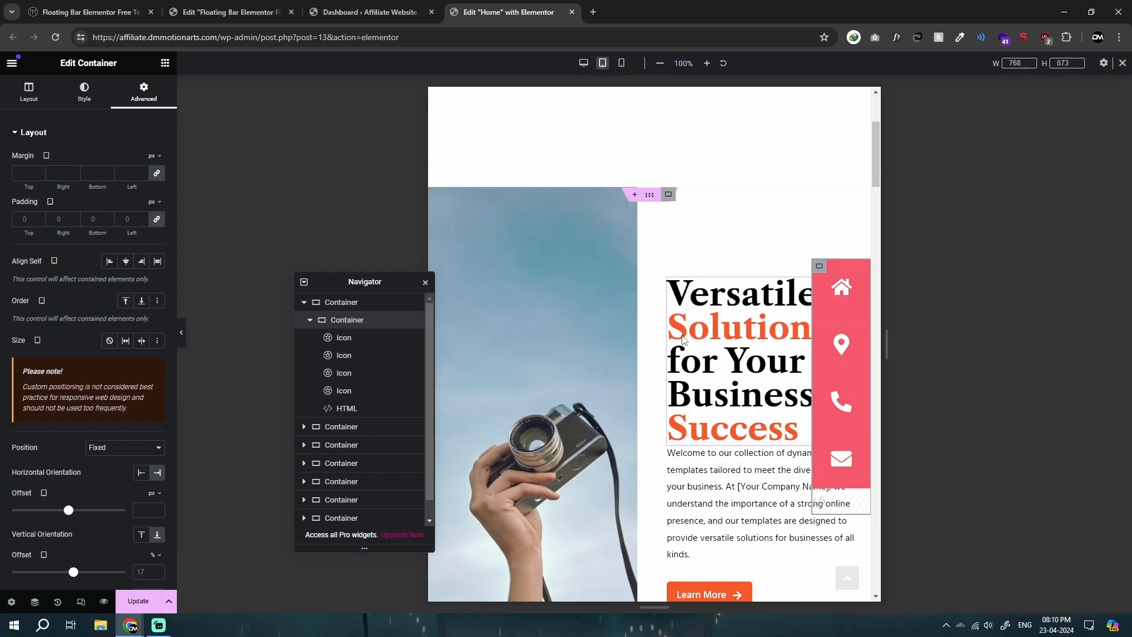
pyautogui.scroll(-3, 682, 340)
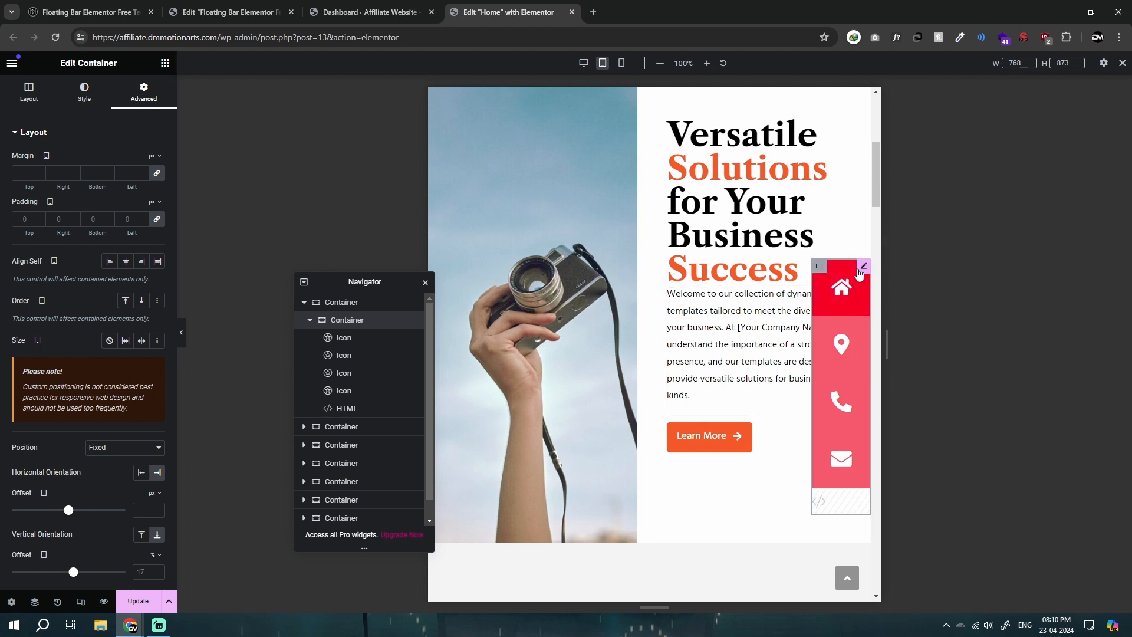
pyautogui.click(860, 271)
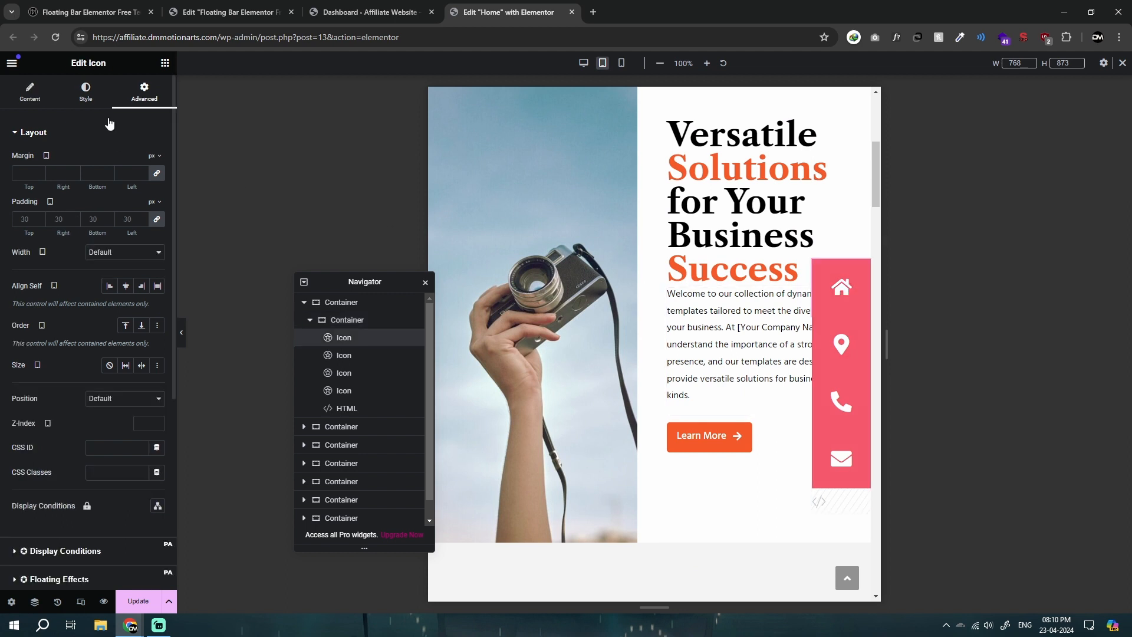
# Step: Set the location, phone and email icons' tablet padding to 20 px on all sides
pyautogui.click(849, 325)
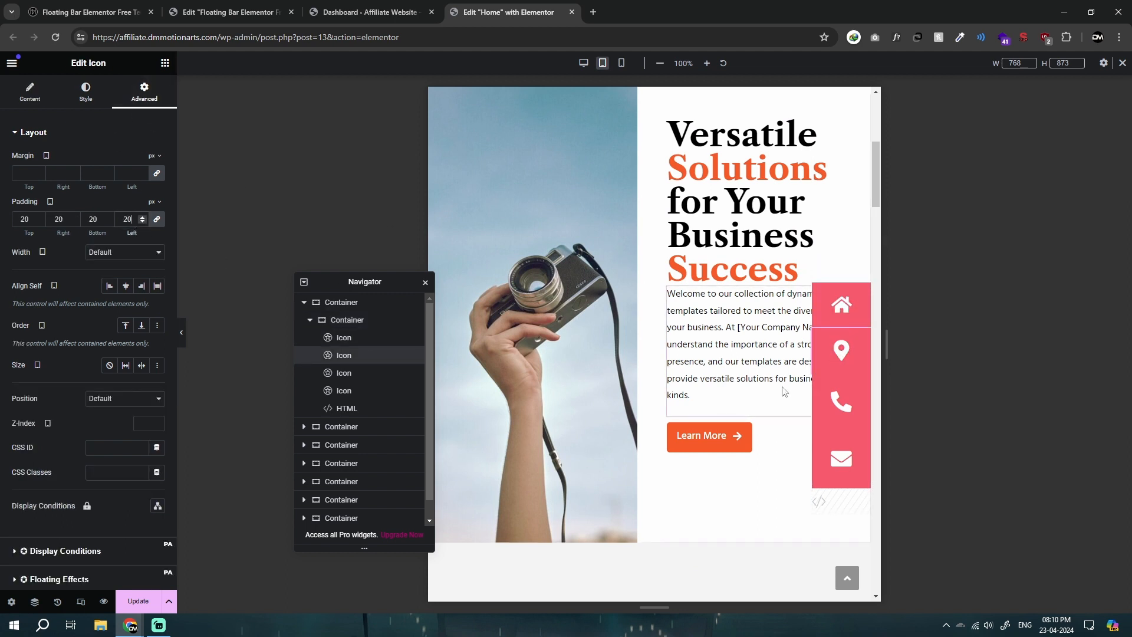
pyautogui.click(842, 401)
pyautogui.click(144, 92)
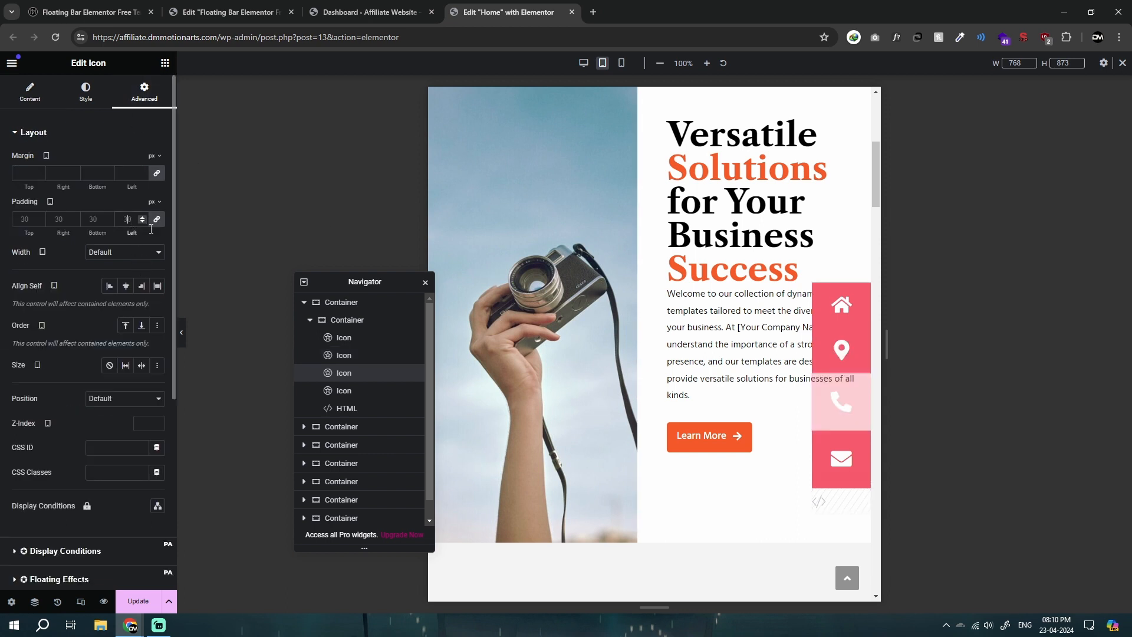
pyautogui.click(858, 443)
pyautogui.click(151, 97)
pyautogui.click(131, 219)
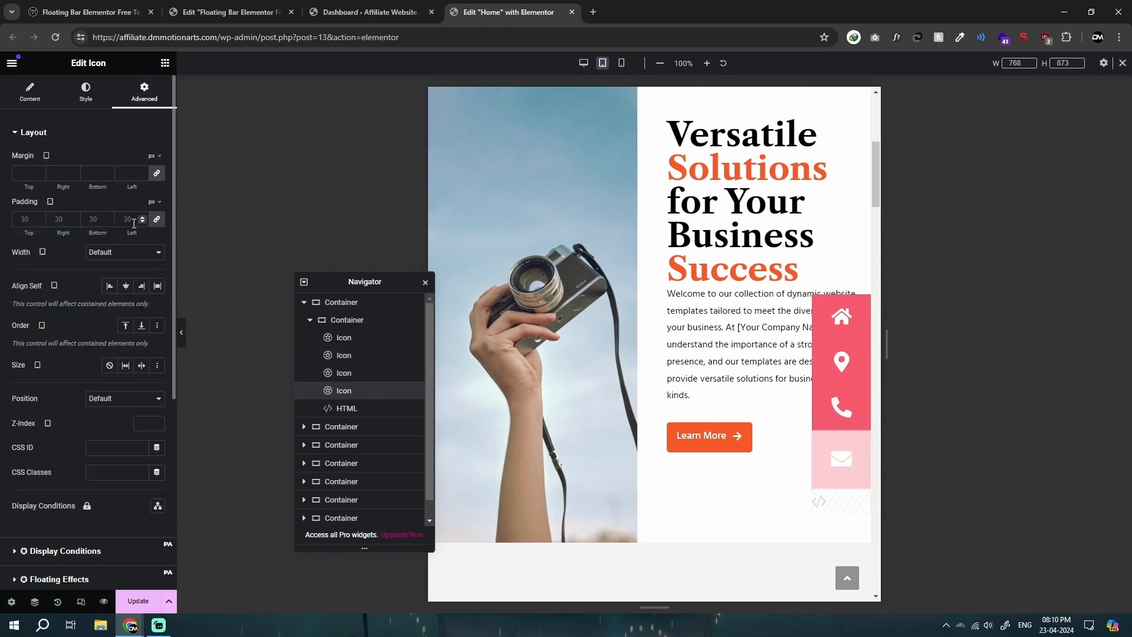
pyautogui.write('20')
# Step: Set the icon container's tablet width to 80 px and preview the bar without the editing panel
pyautogui.click(819, 313)
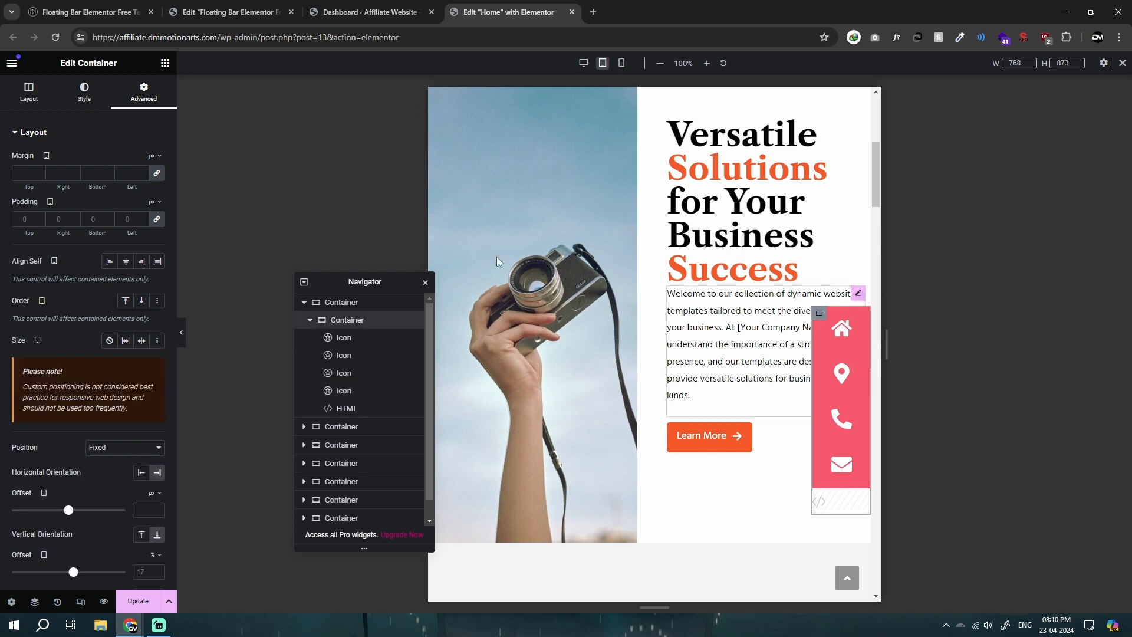
pyautogui.click(29, 92)
pyautogui.click(141, 232)
pyautogui.write('80')
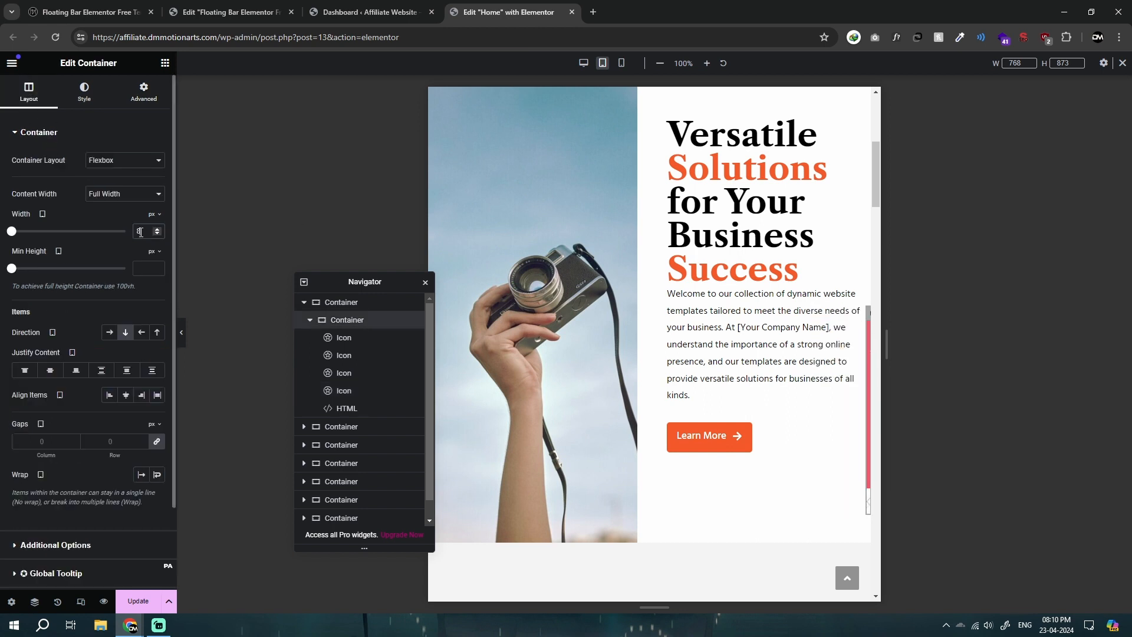
pyautogui.click(183, 336)
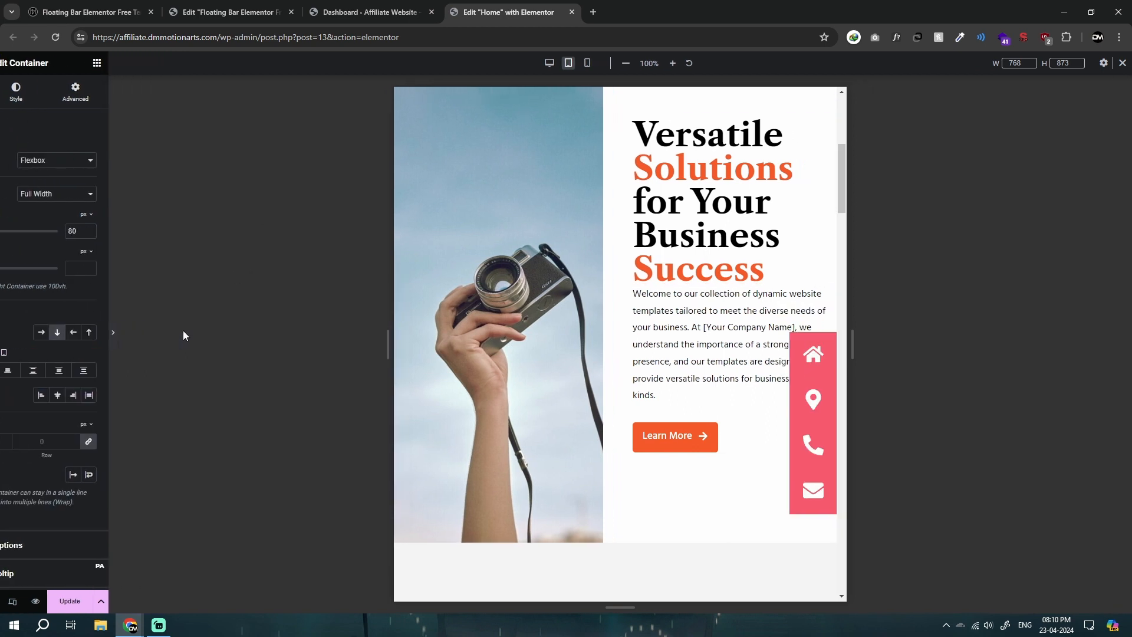
pyautogui.hotkey('ctrl', 'p')
# Step: In the Mobile Portrait view, set the icon container's direction to a horizontal row and the size of all four icons to Grow
pyautogui.click(622, 63)
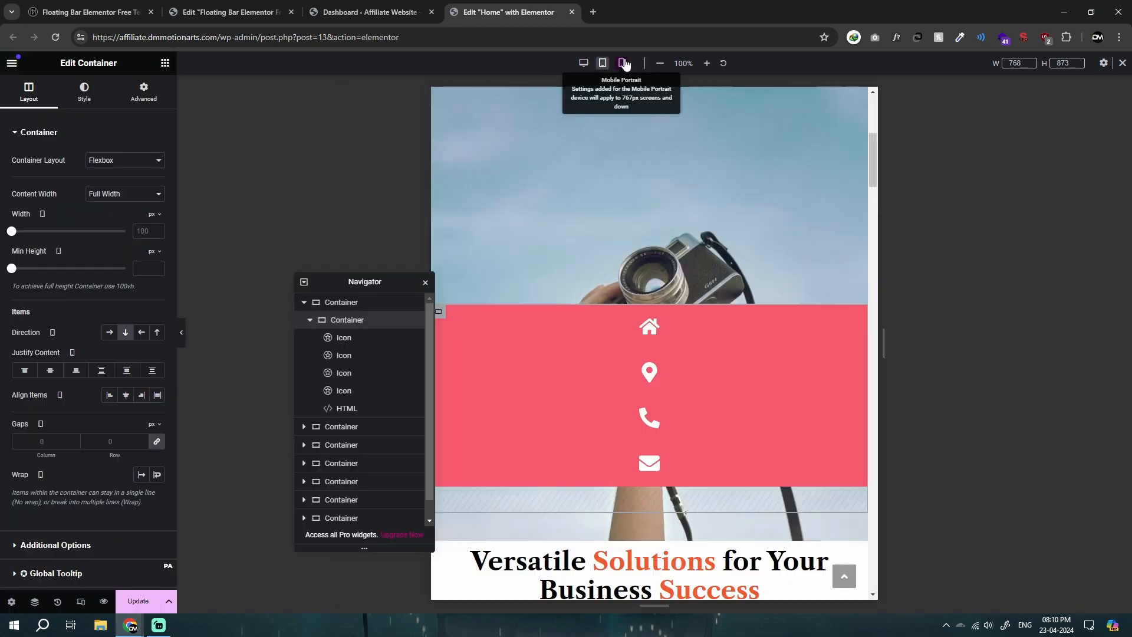
pyautogui.click(109, 334)
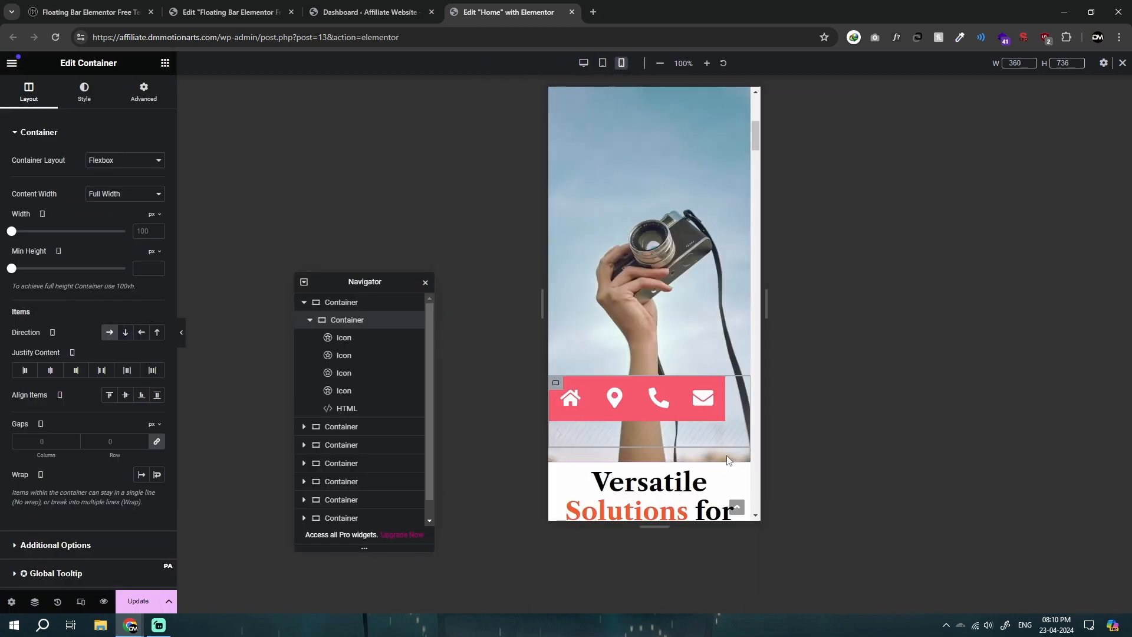
pyautogui.click(722, 392)
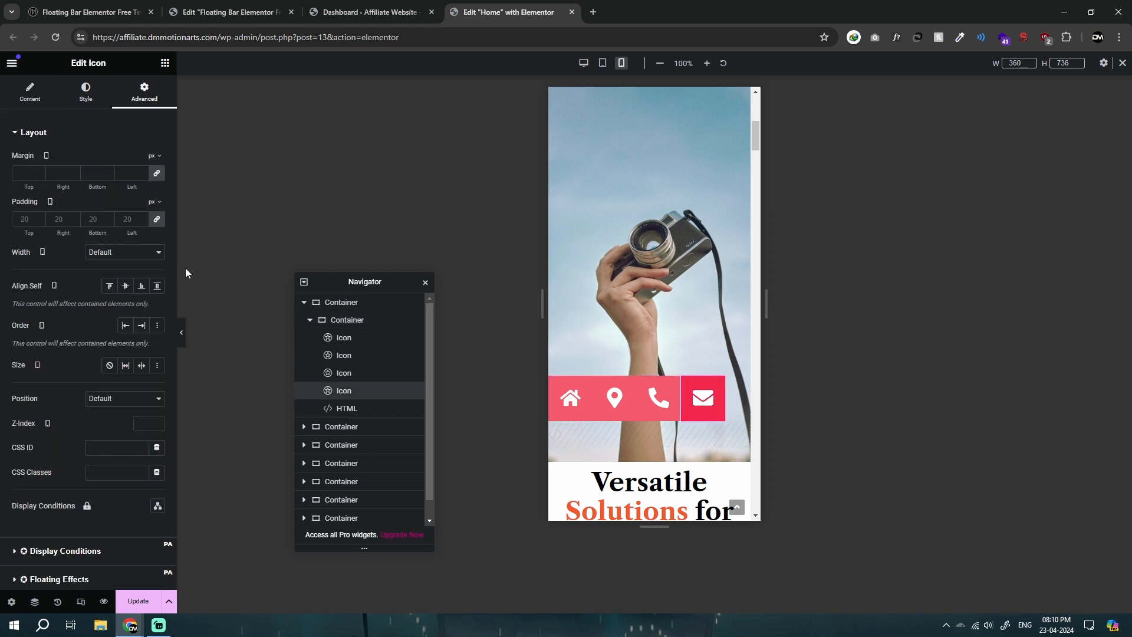
pyautogui.click(126, 366)
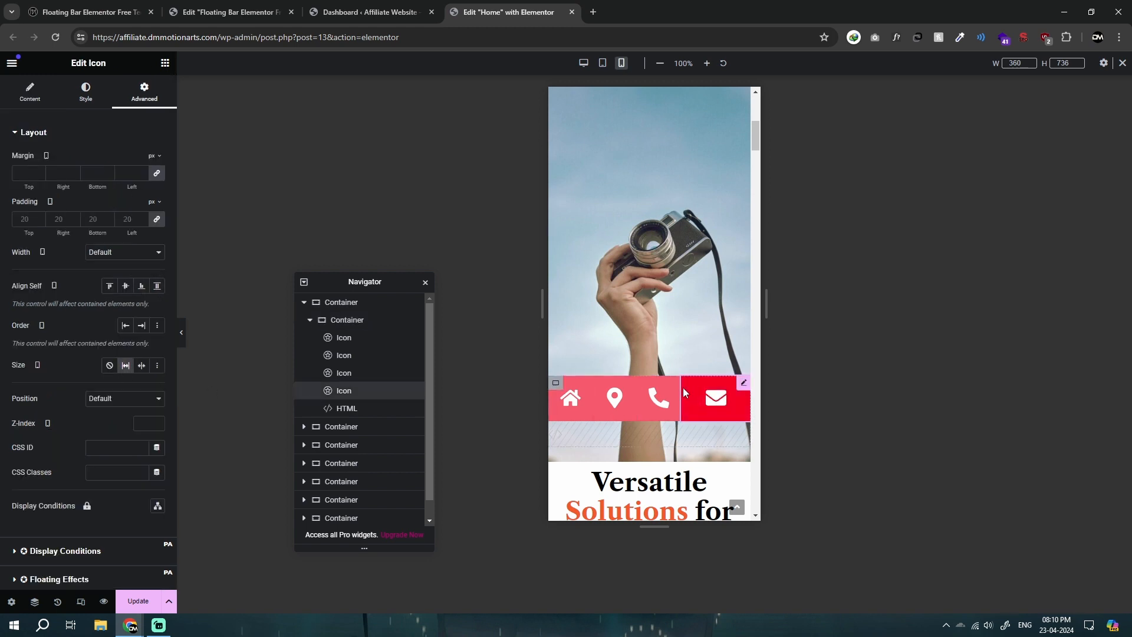
pyautogui.click(659, 395)
pyautogui.click(125, 366)
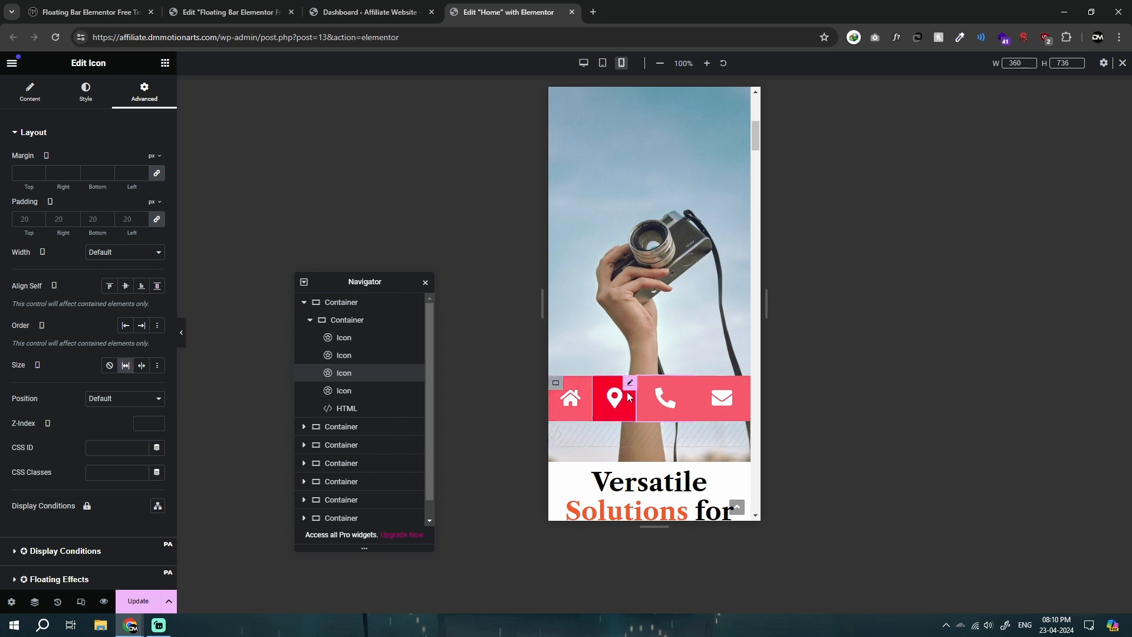
pyautogui.click(130, 369)
pyautogui.click(562, 391)
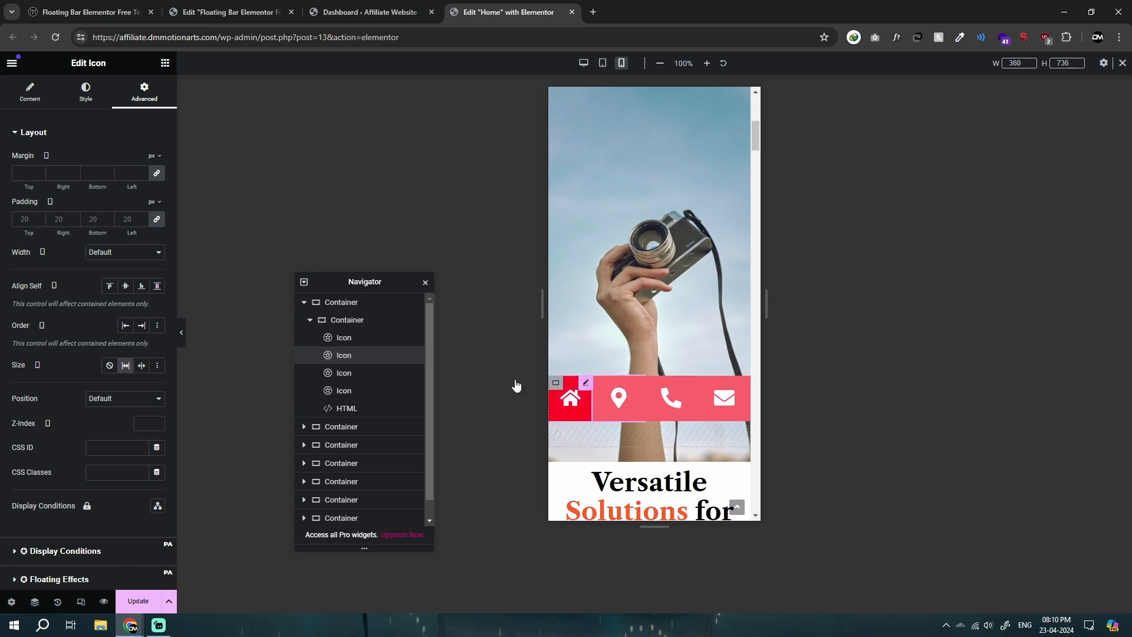
pyautogui.click(126, 366)
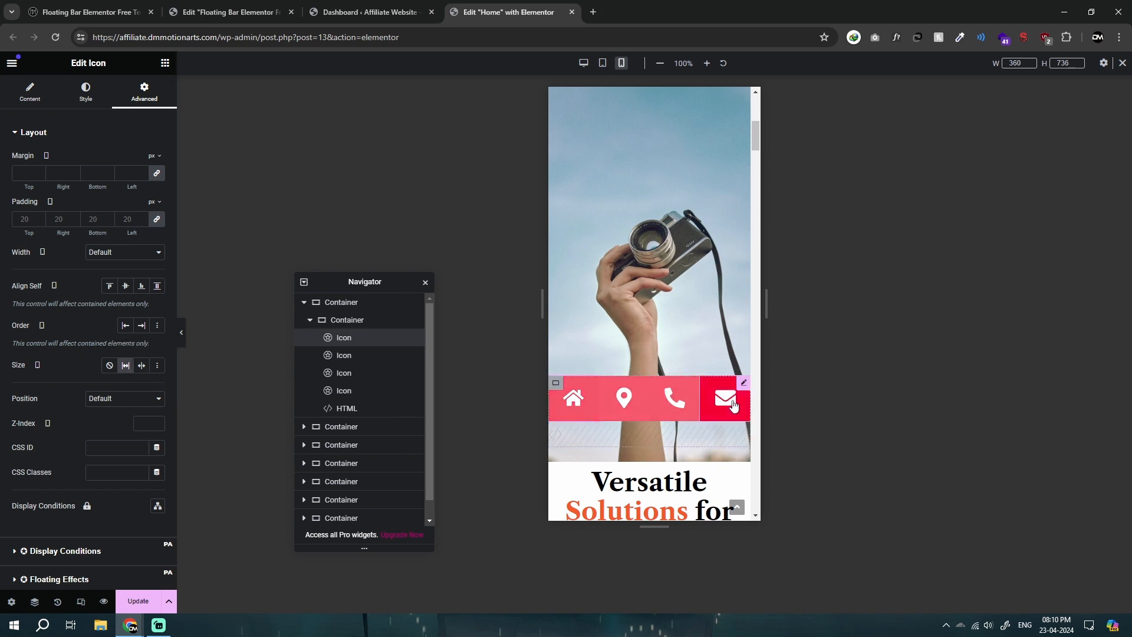
# Step: Set the icon container's mobile vertical offset to 0 %
pyautogui.click(557, 386)
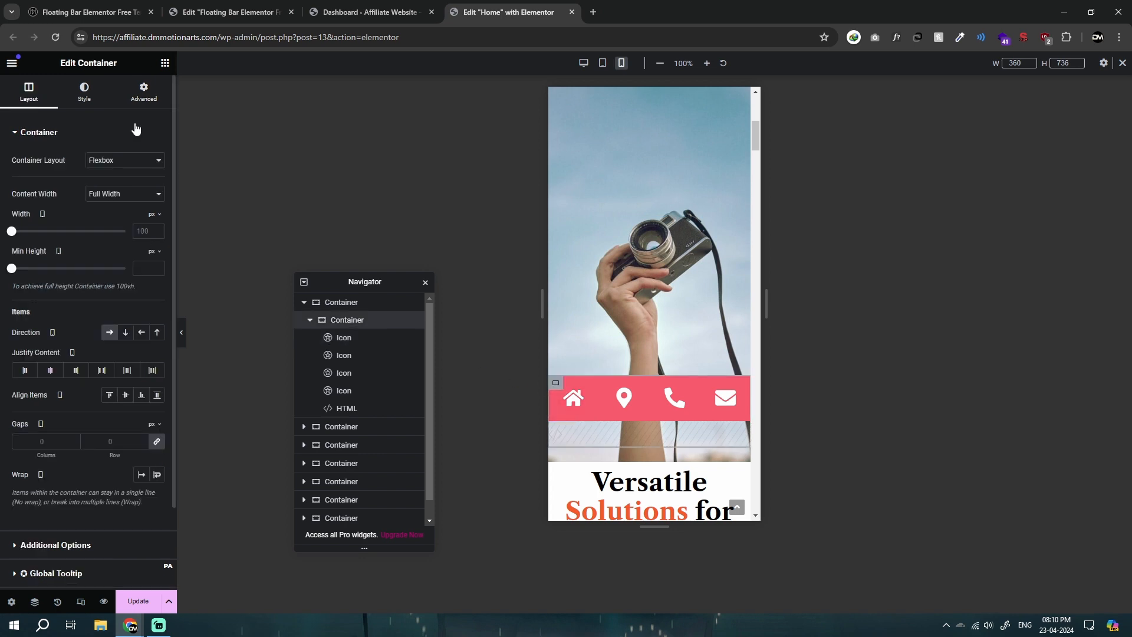
pyautogui.click(144, 93)
pyautogui.scroll(-4, 143, 409)
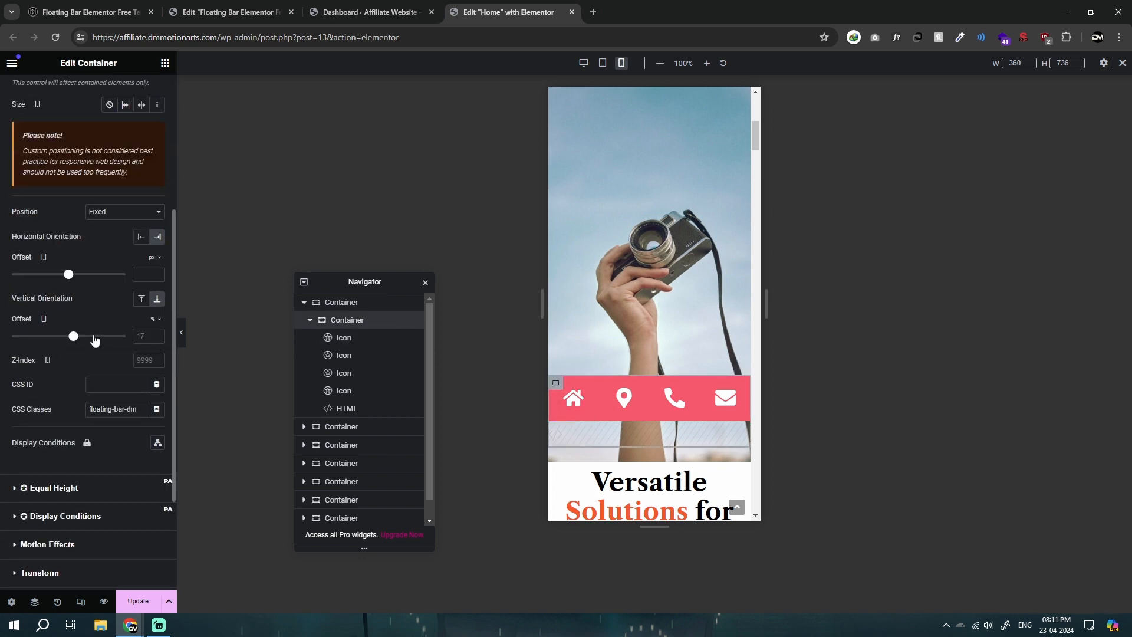
pyautogui.write('0')
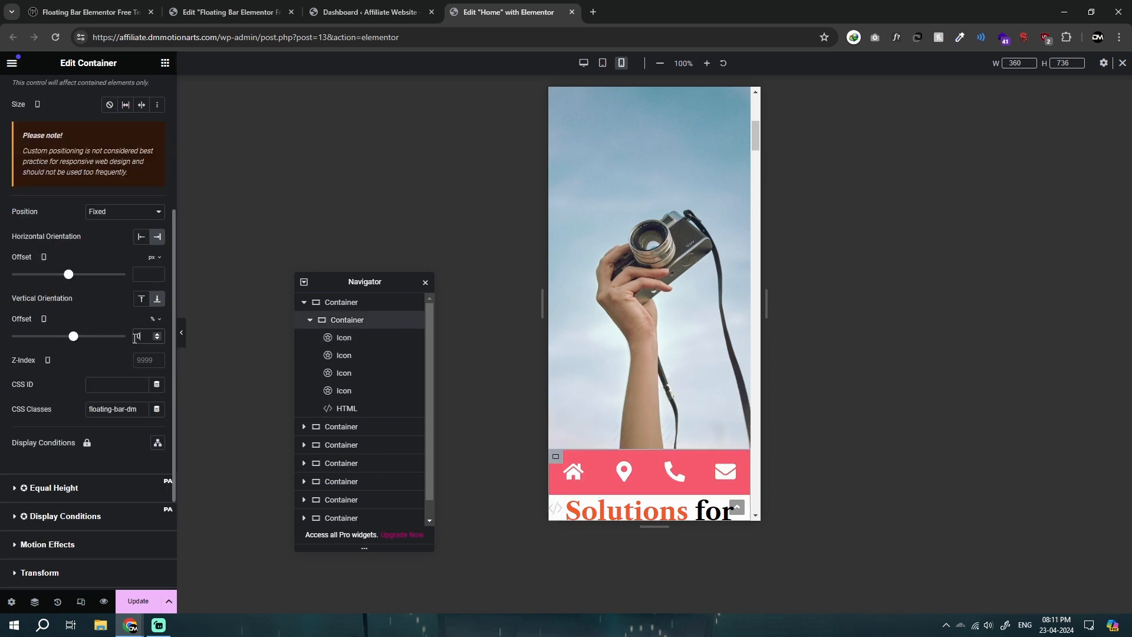
# Step: Check the mobile bar against the page, previewing it without the editing panel
pyautogui.scroll(2, 644, 437)
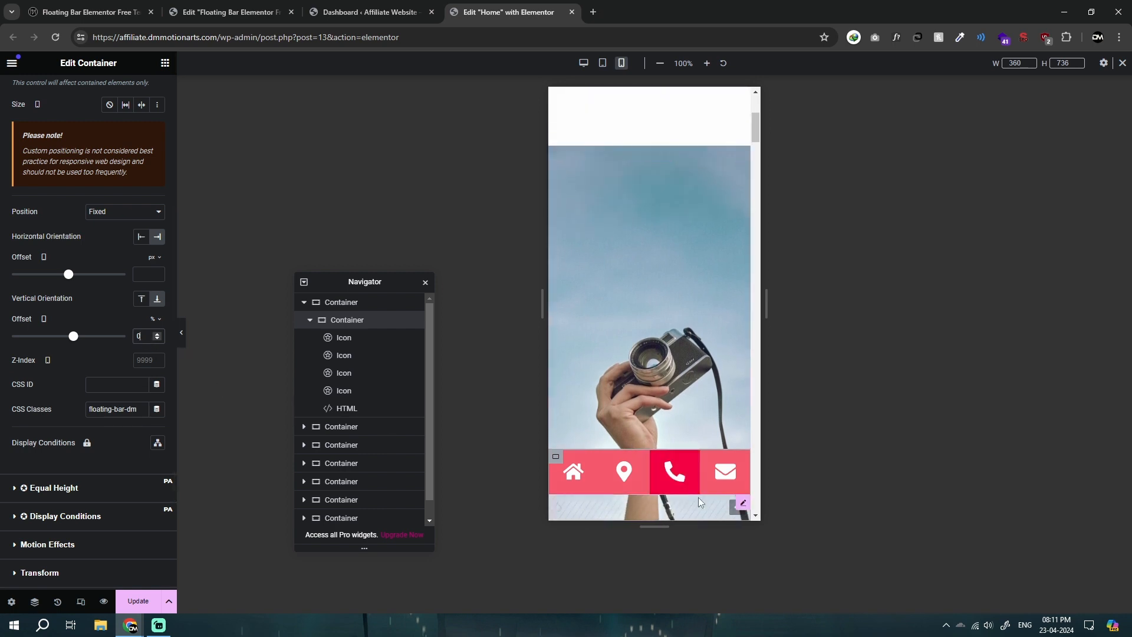
pyautogui.click(739, 506)
pyautogui.click(181, 334)
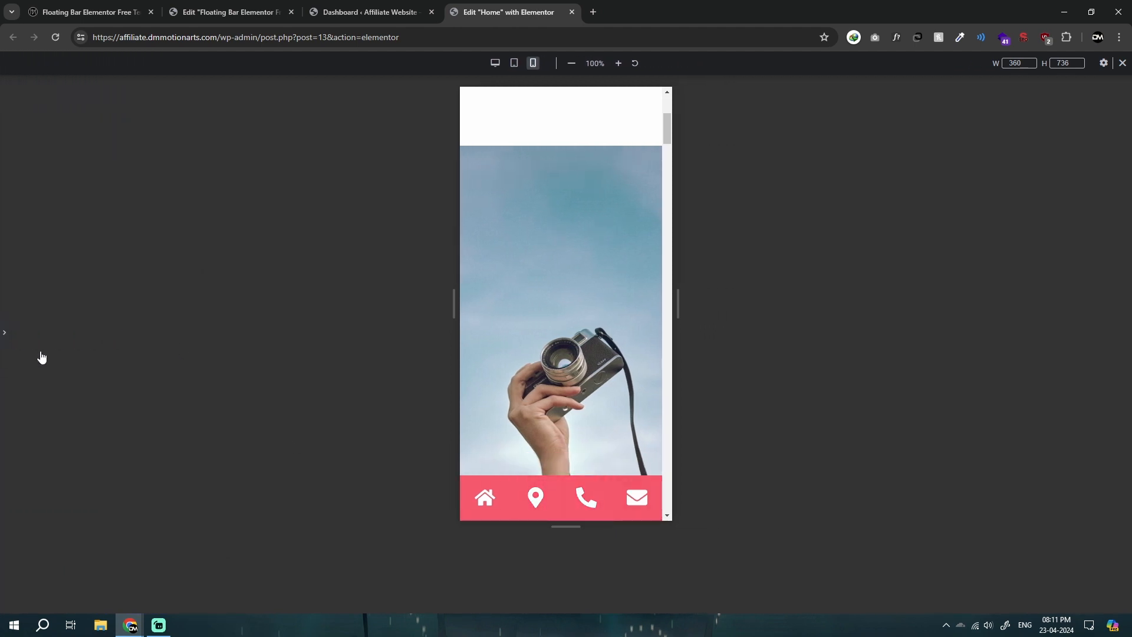
pyautogui.click(4, 332)
# Step: Unlink the icon container's mobile border radius and set it to 15 px top, 15 px right, 0 px bottom and 0 px left
pyautogui.click(353, 321)
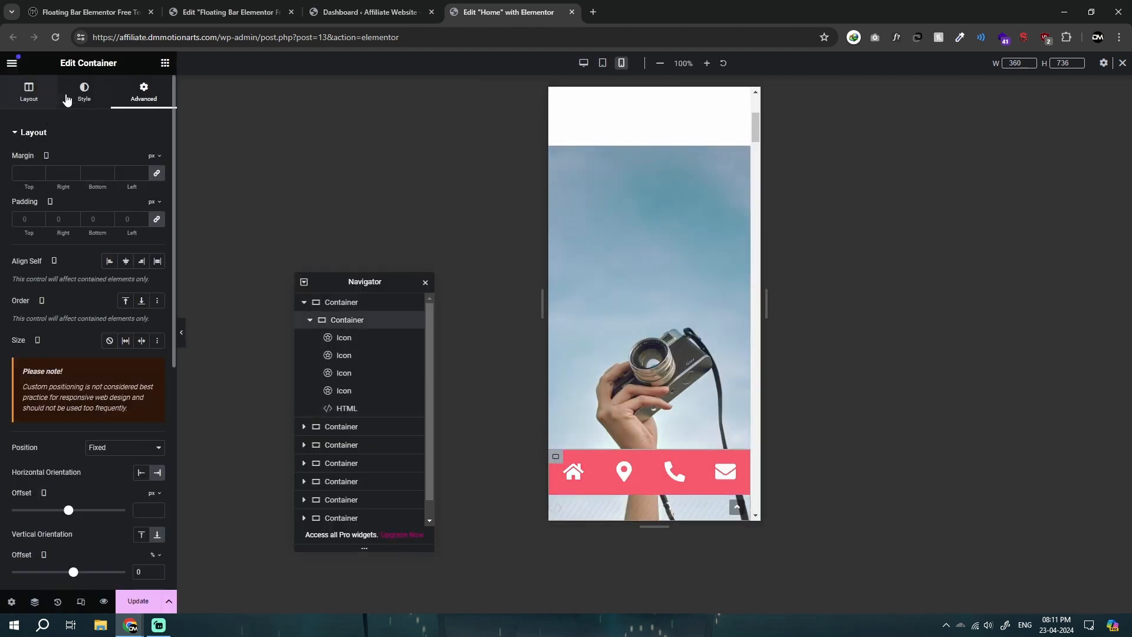
pyautogui.click(85, 91)
pyautogui.click(21, 259)
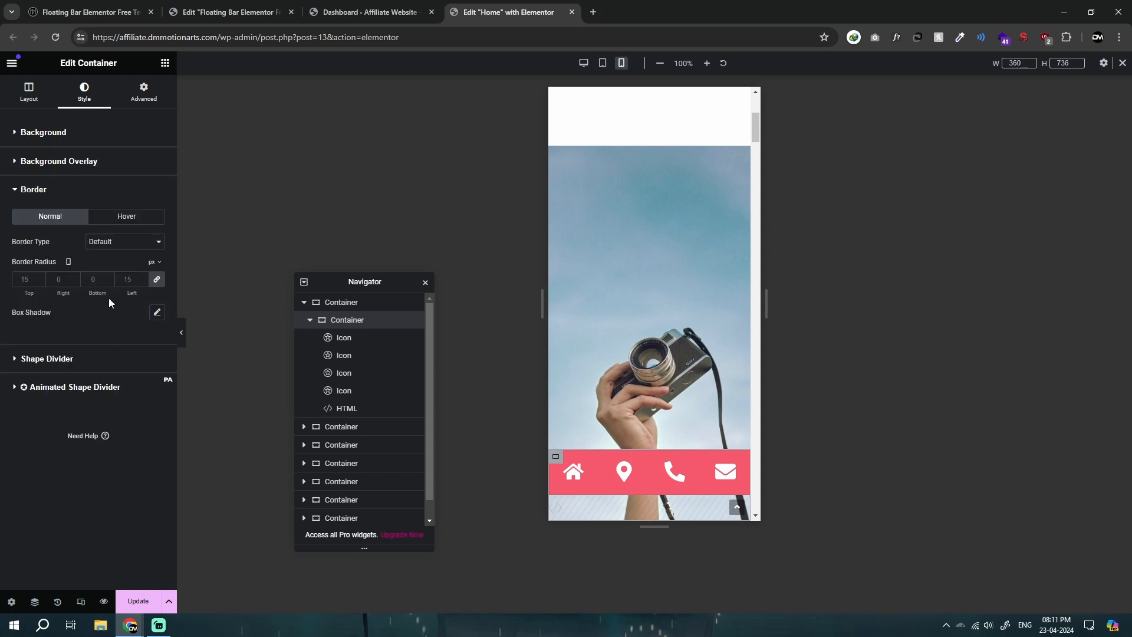
pyautogui.click(157, 279)
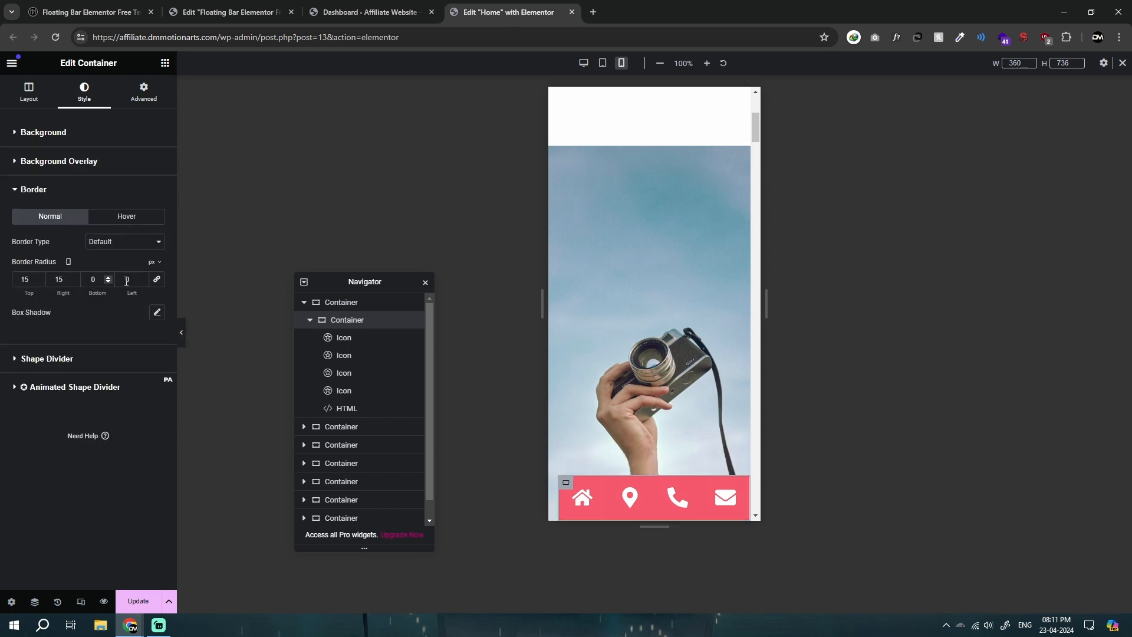
pyautogui.doubleClick(66, 280)
# Step: Switch to the desktop view and examine the bar's corners, the home icon's background and the container's border settings
pyautogui.click(583, 63)
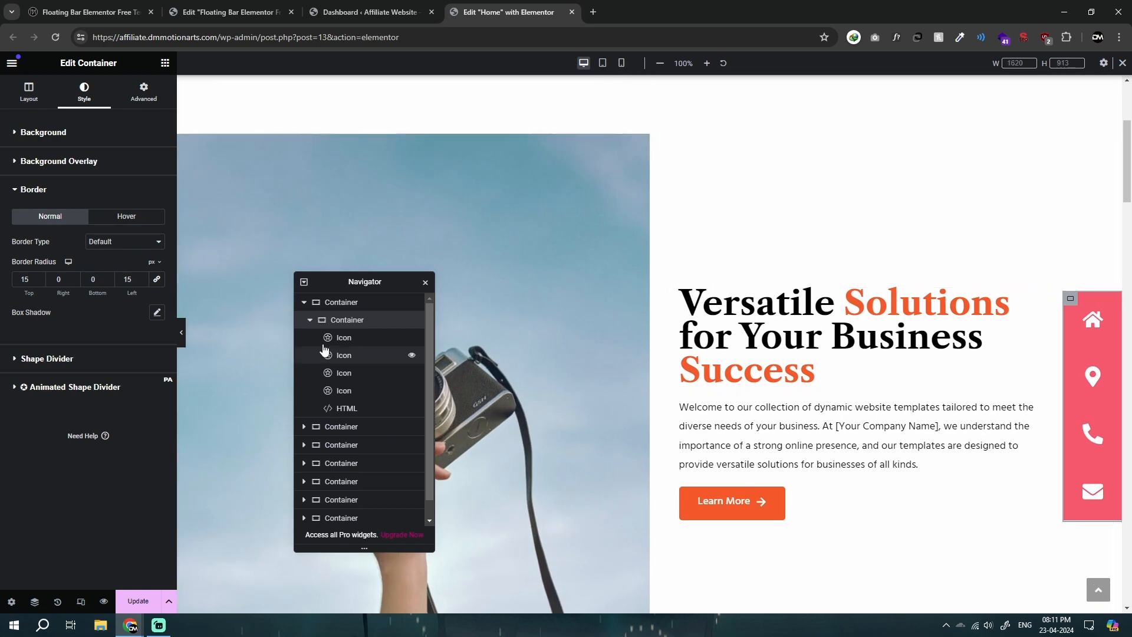
pyautogui.click(182, 333)
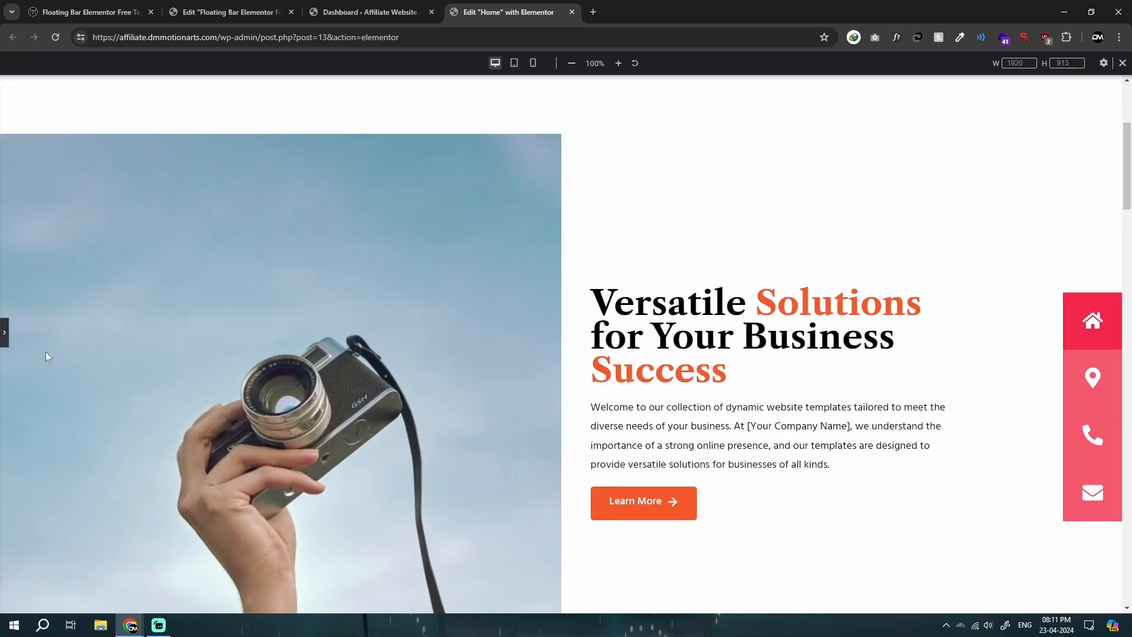
pyautogui.click(4, 332)
pyautogui.click(1092, 320)
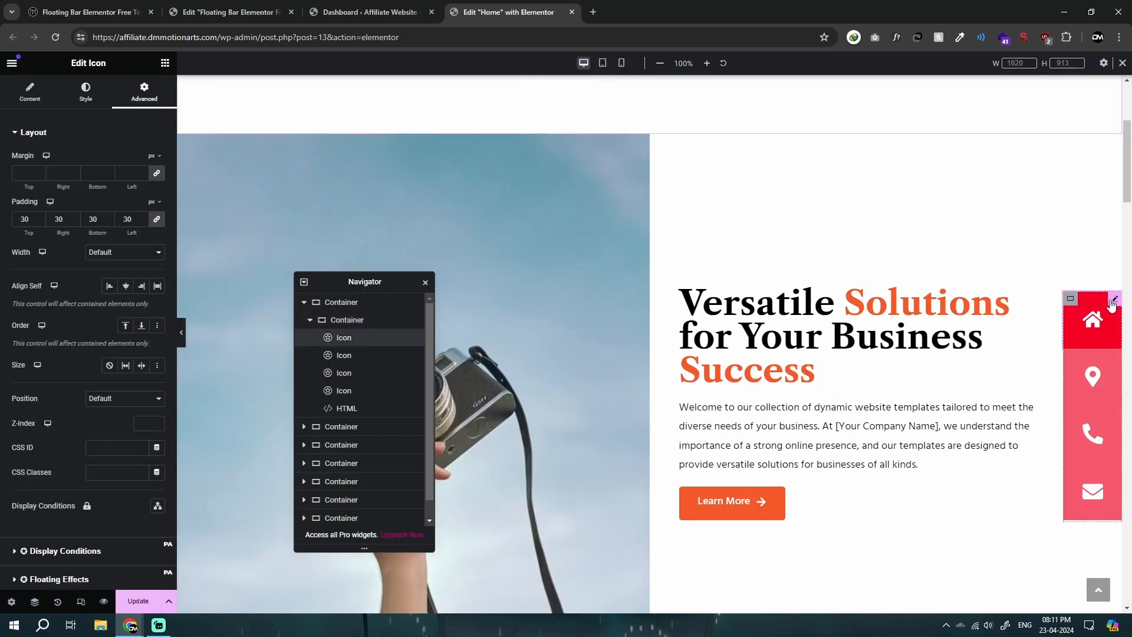
pyautogui.scroll(-5, 55, 328)
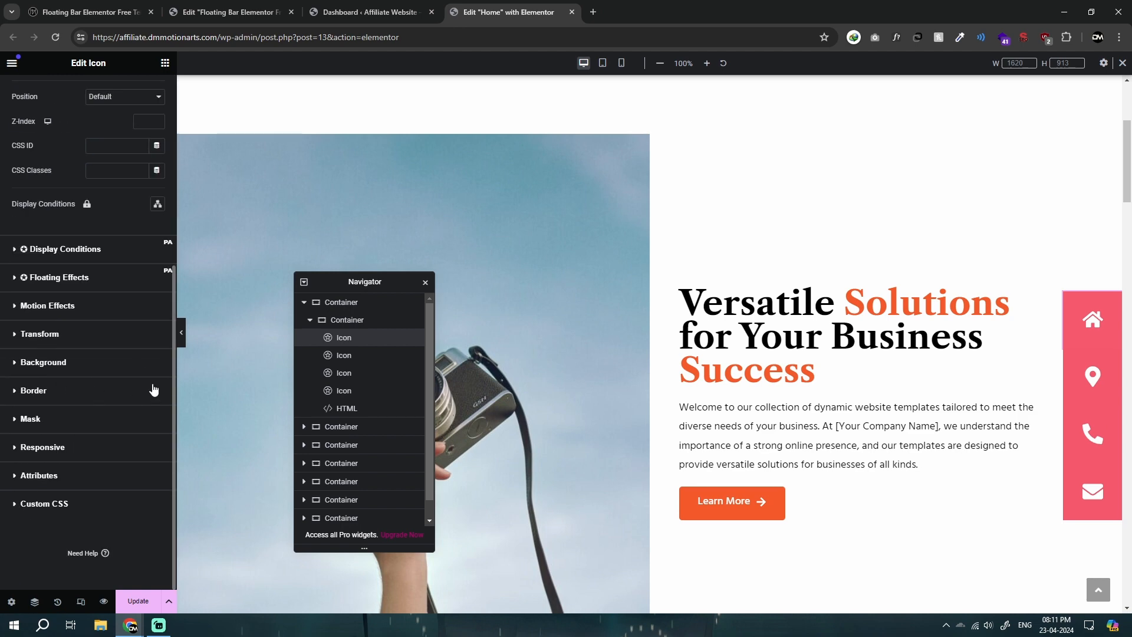
pyautogui.click(143, 361)
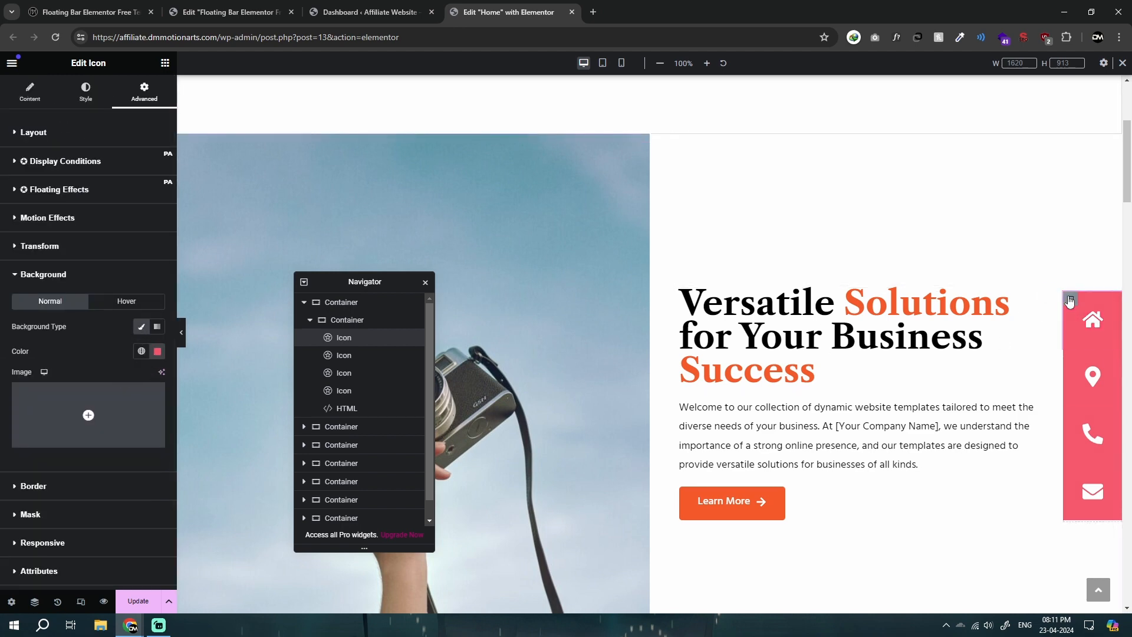
pyautogui.click(30, 260)
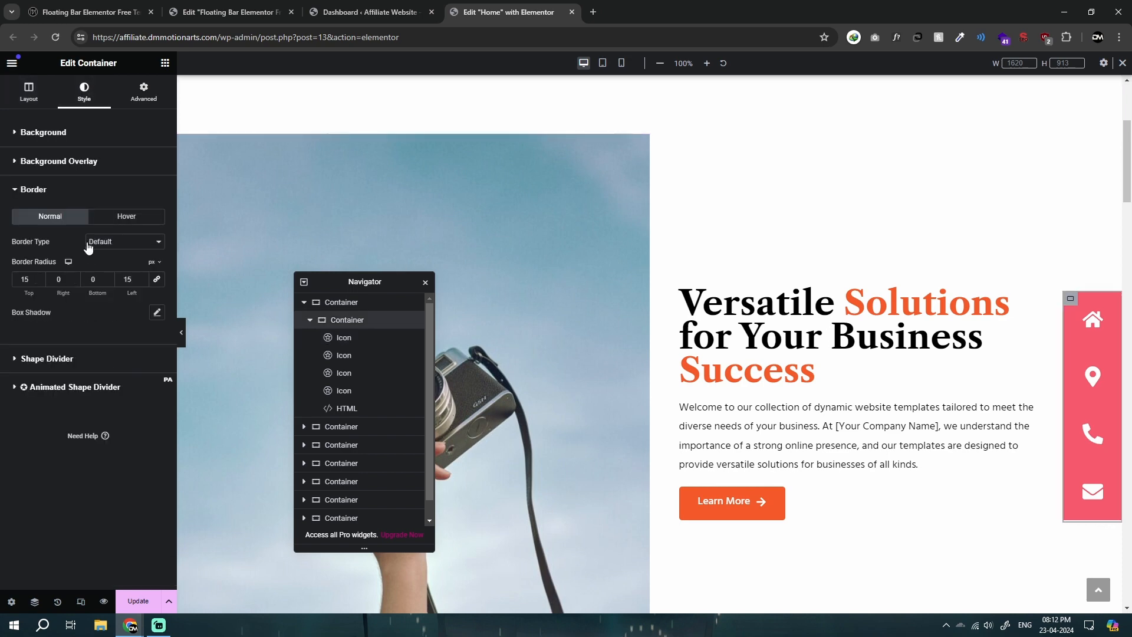
# Step: Set the home icon's desktop border radius to 15 px top and 0 px for the other three corners
pyautogui.click(1093, 308)
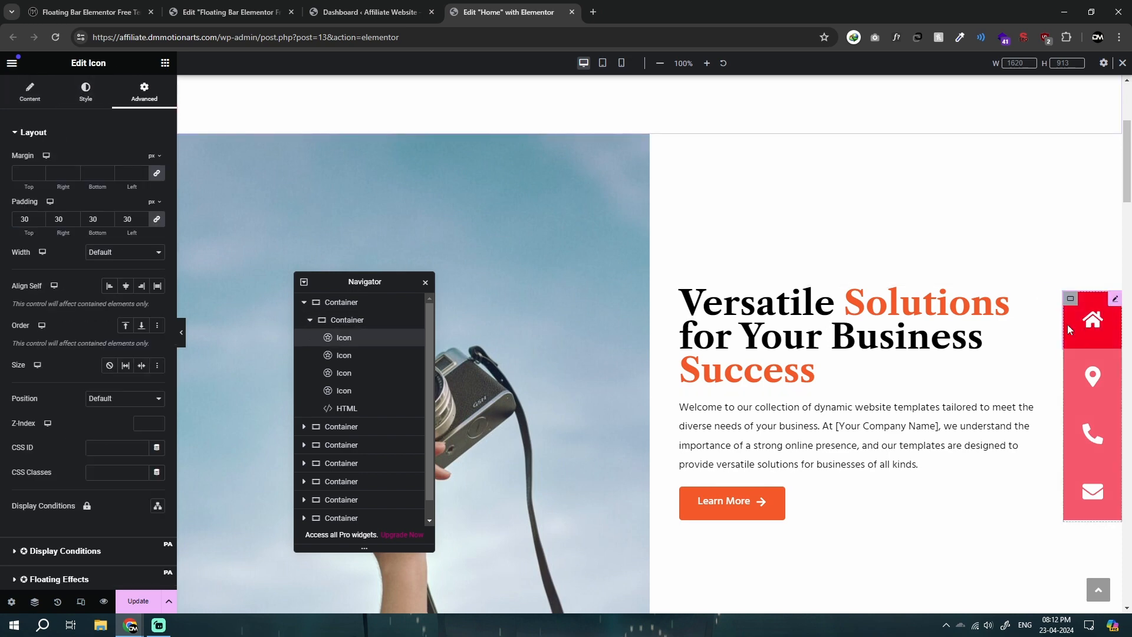
pyautogui.scroll(-5, 36, 396)
pyautogui.click(32, 393)
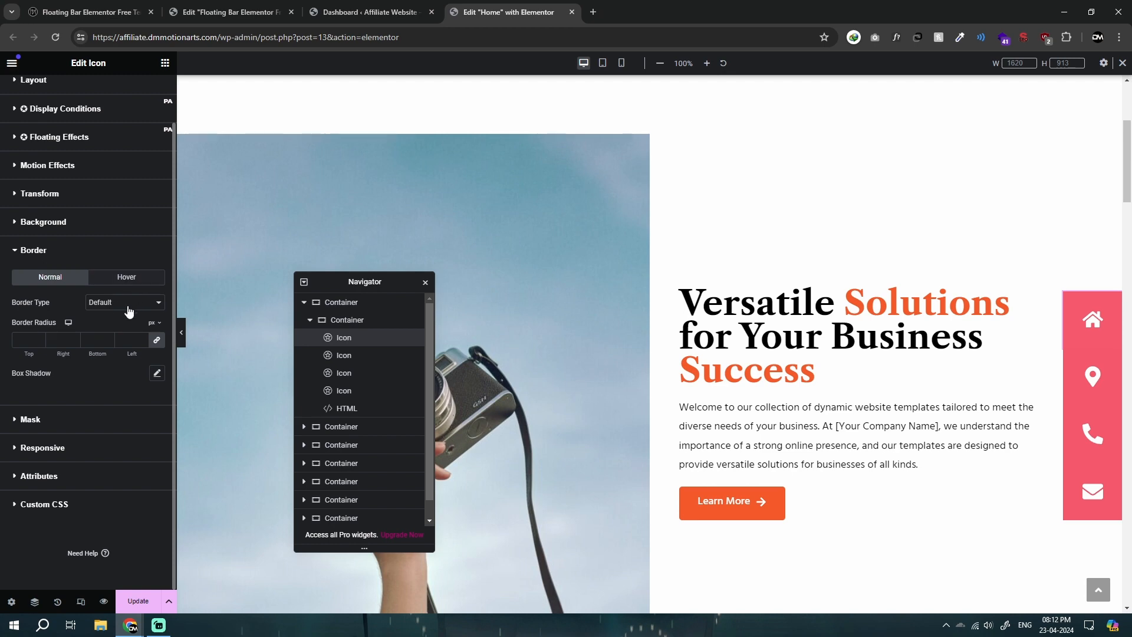
pyautogui.click(128, 302)
pyautogui.click(111, 303)
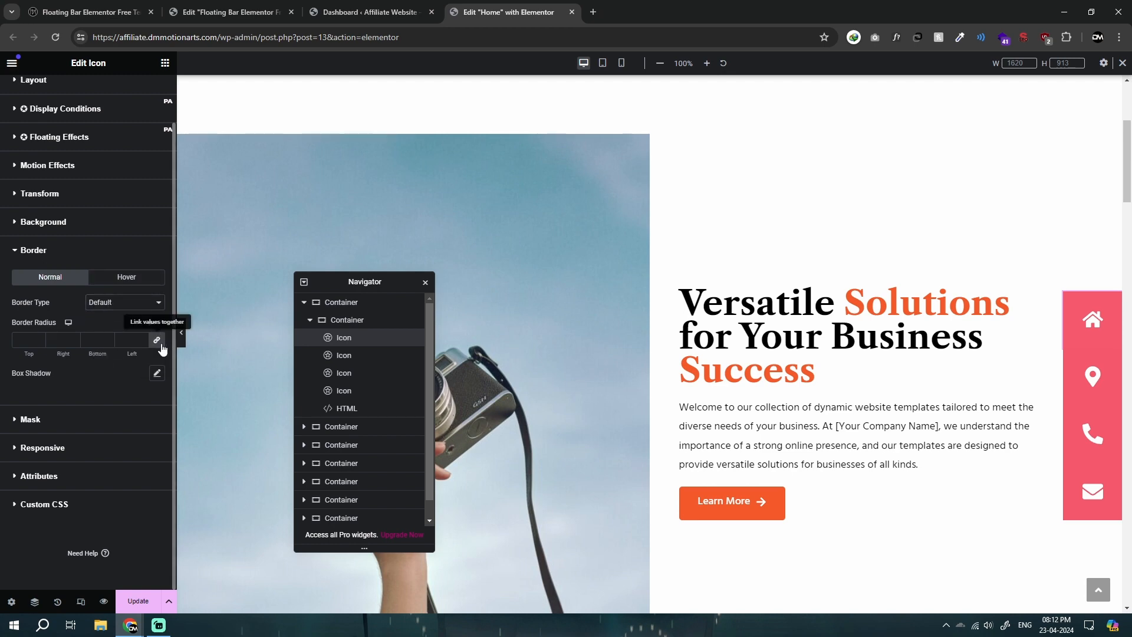
pyautogui.click(36, 340)
pyautogui.write('10')
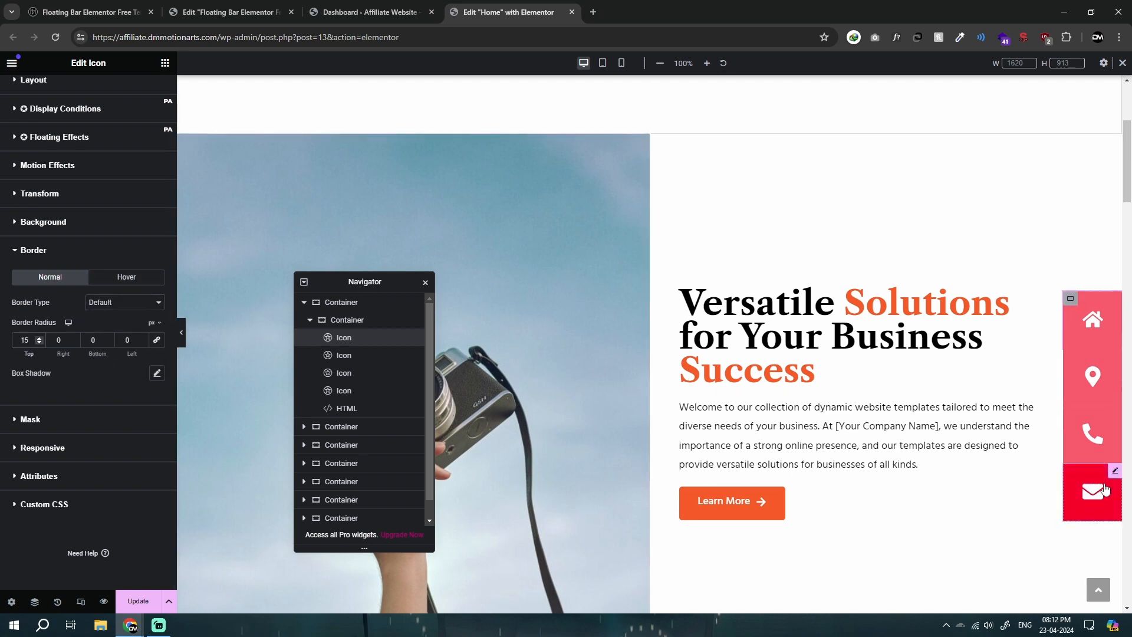
# Step: Set the email icon's desktop border radius to 15 px left and 0 px for the other three corners
pyautogui.click(1115, 470)
pyautogui.scroll(-5, 53, 377)
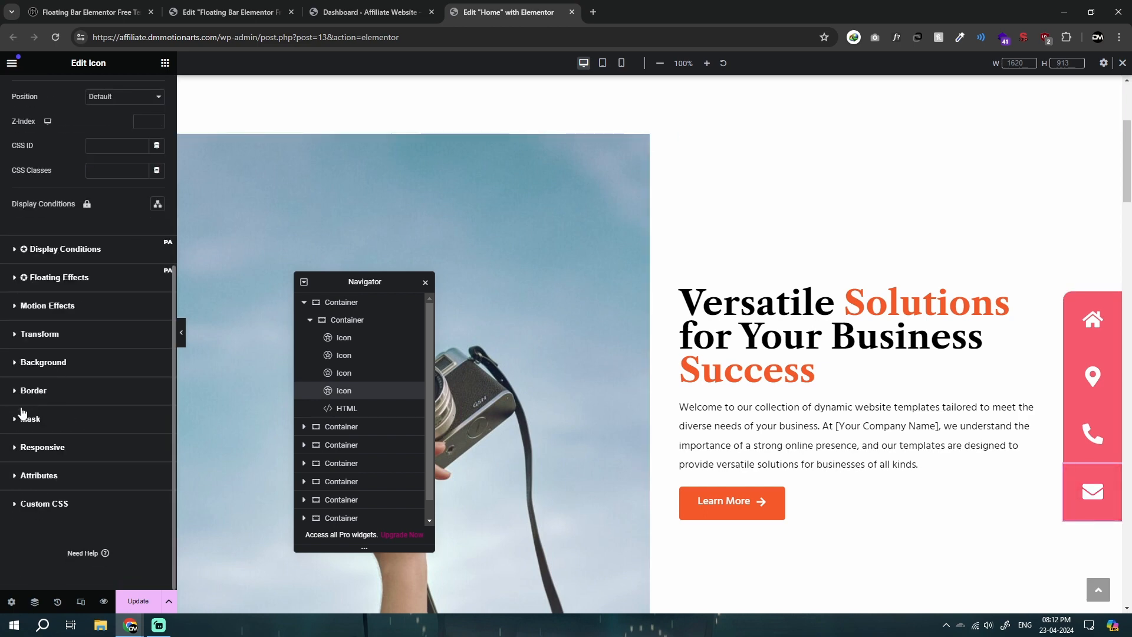
pyautogui.click(23, 392)
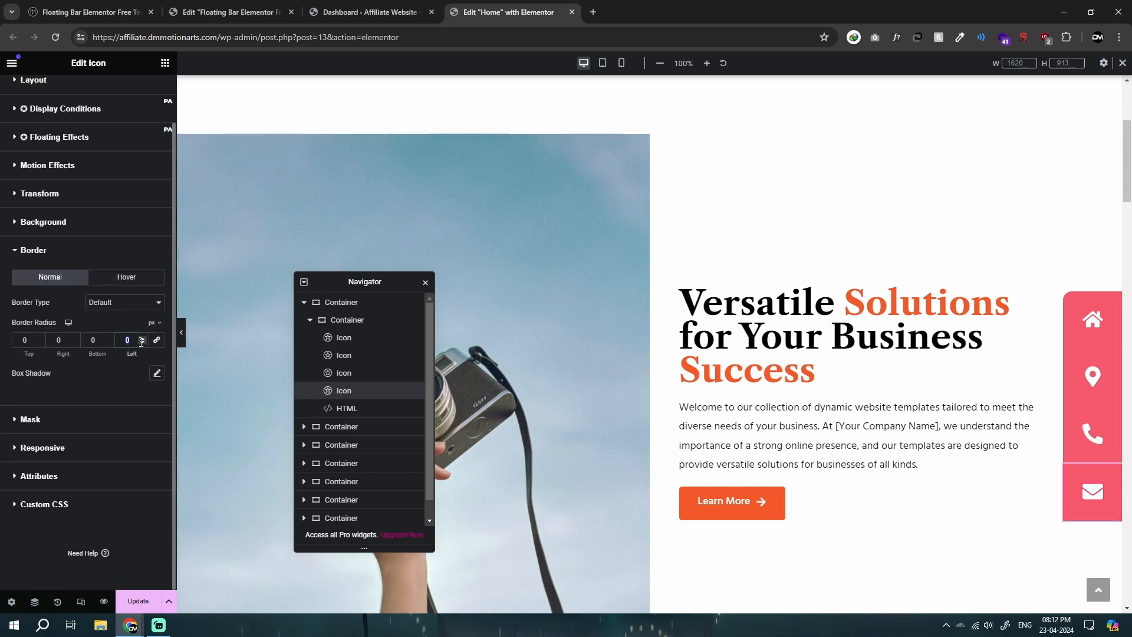
# Step: Switch to the mobile view and set the icon container's width to 100%
pyautogui.click(602, 63)
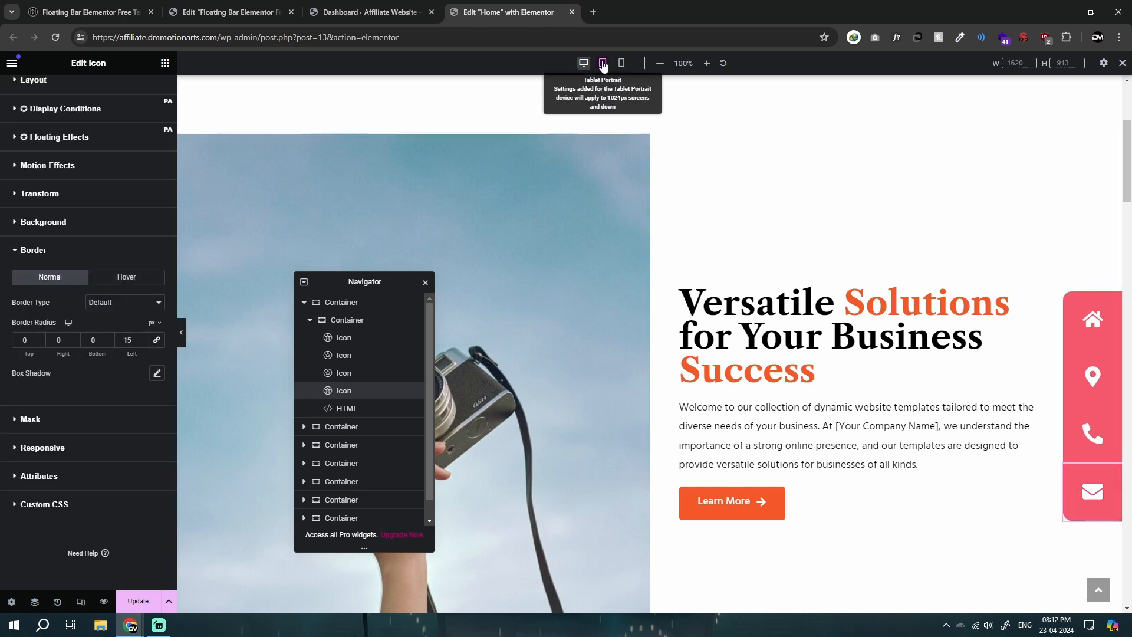
pyautogui.click(622, 63)
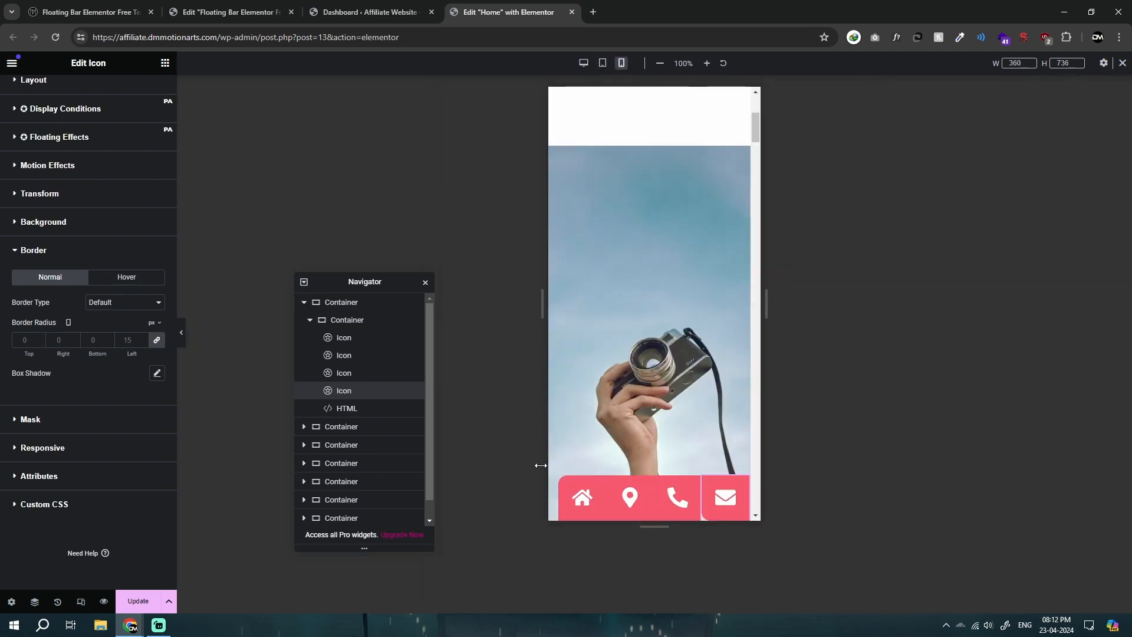
pyautogui.click(32, 101)
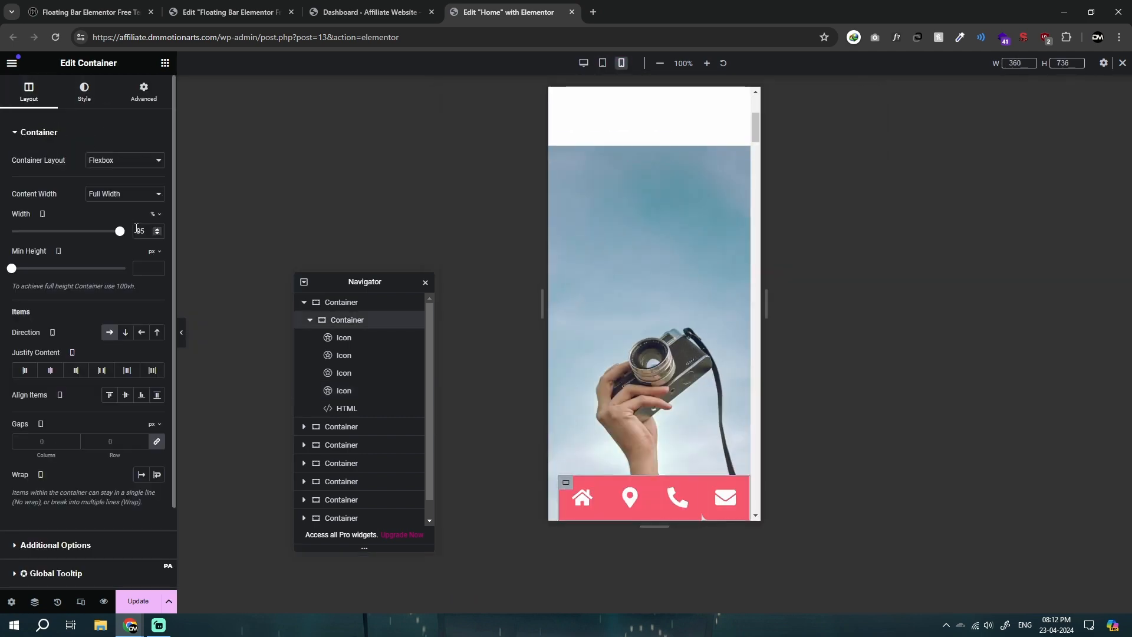
pyautogui.write('100')
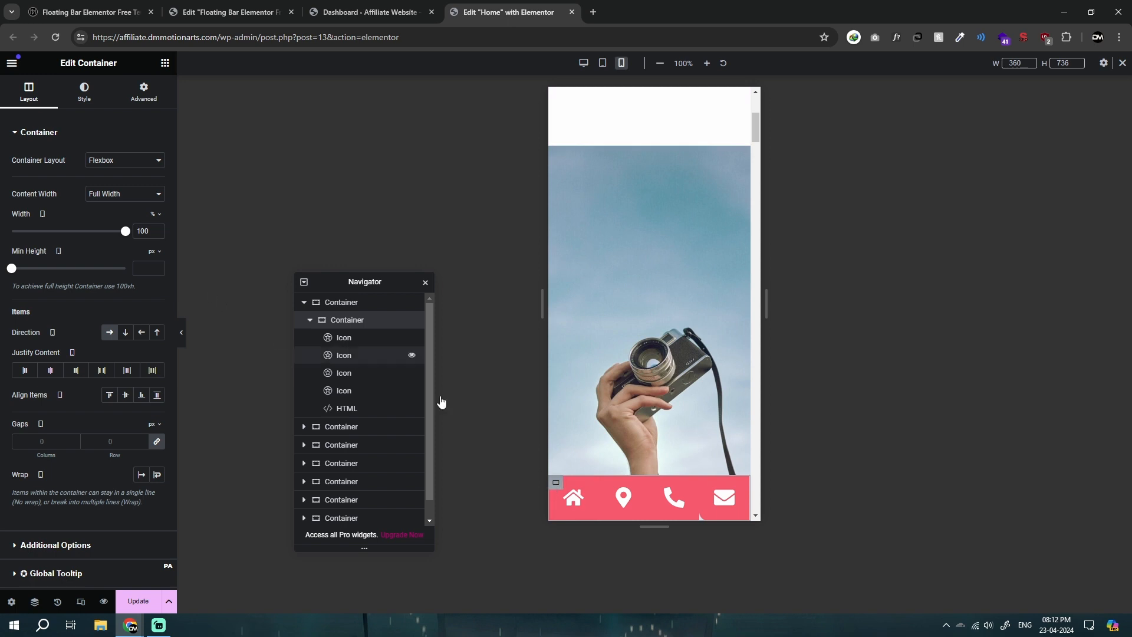
# Step: Check the home icon's border radius settings in the mobile view
pyautogui.click(589, 488)
pyautogui.scroll(-5, 55, 432)
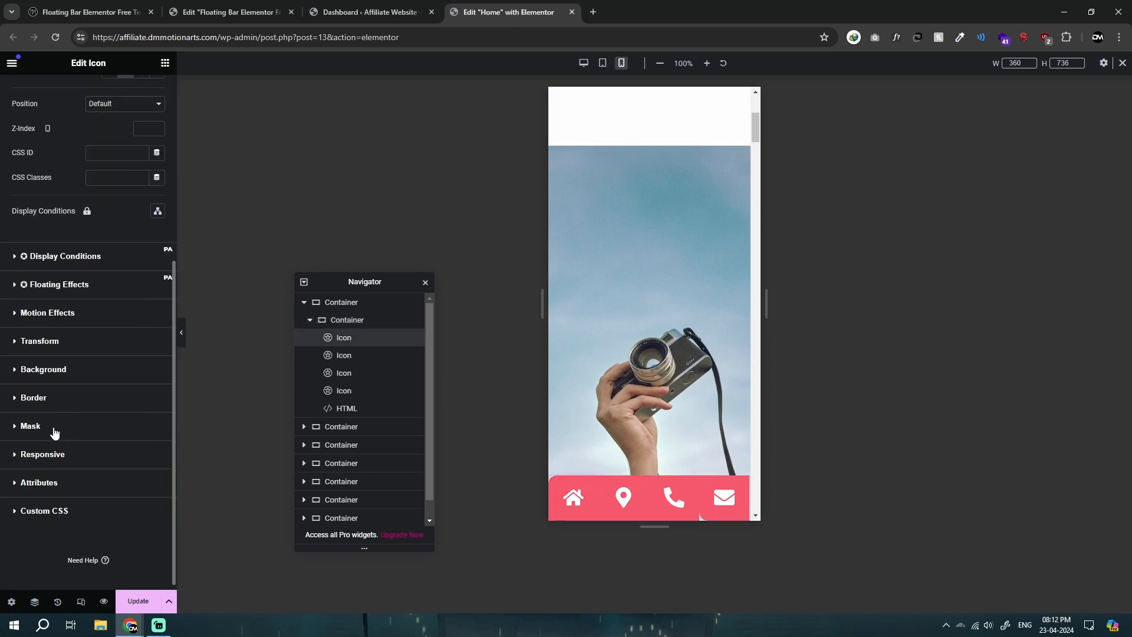
pyautogui.click(24, 407)
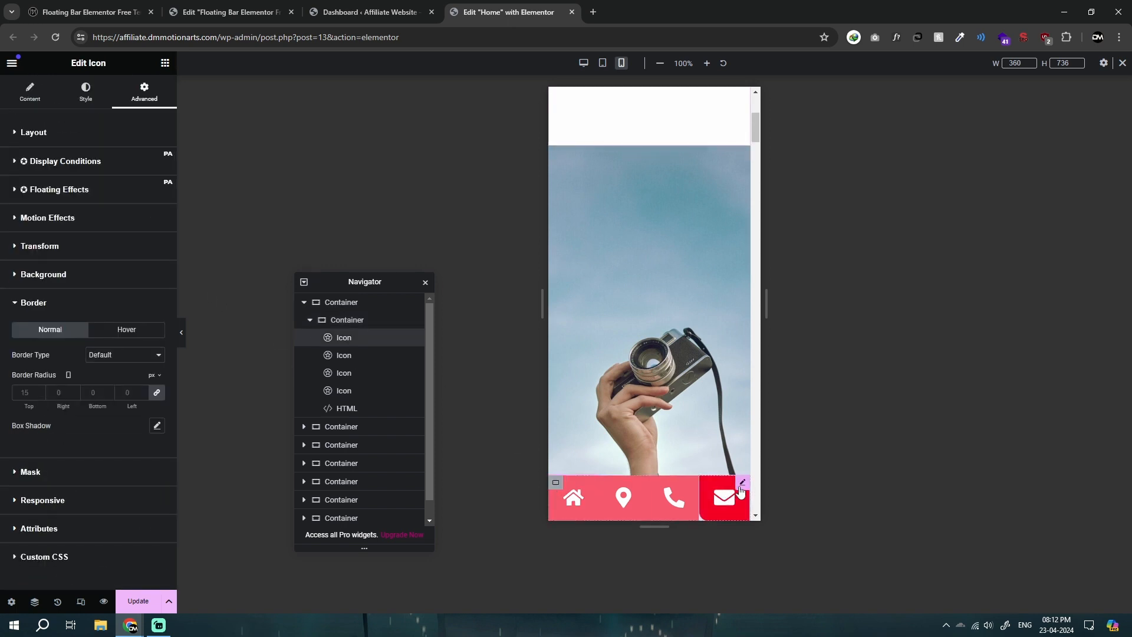
# Step: Unlink the email icon's mobile border radius and set it to 15 px right and 0 px for the other three corners
pyautogui.click(725, 497)
pyautogui.scroll(-5, 40, 390)
pyautogui.click(24, 392)
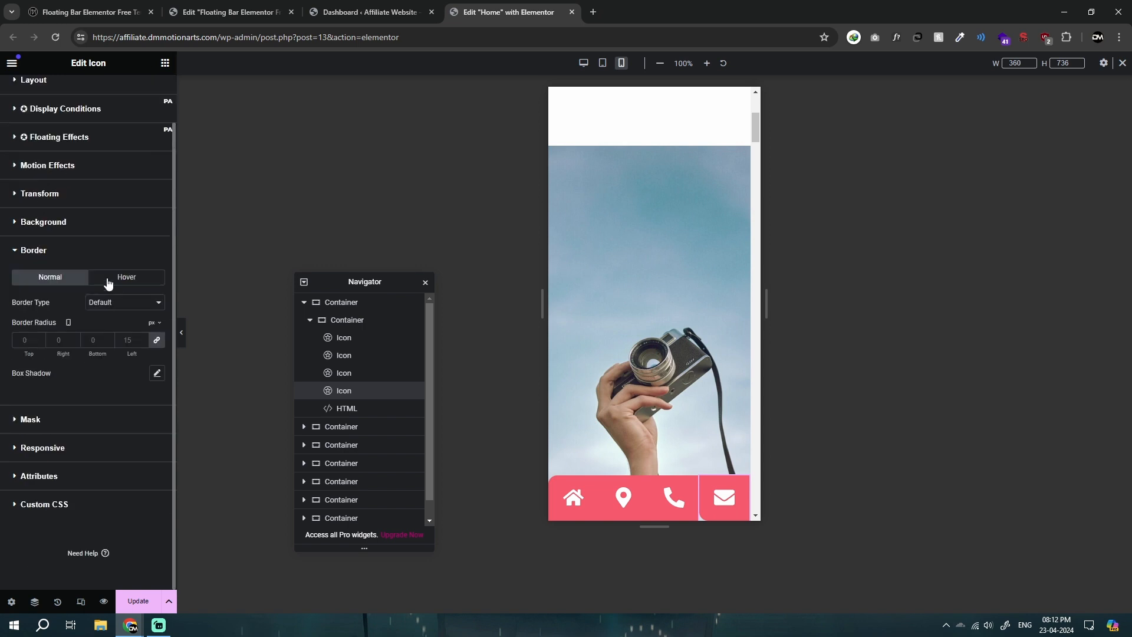
pyautogui.click(157, 341)
pyautogui.click(181, 332)
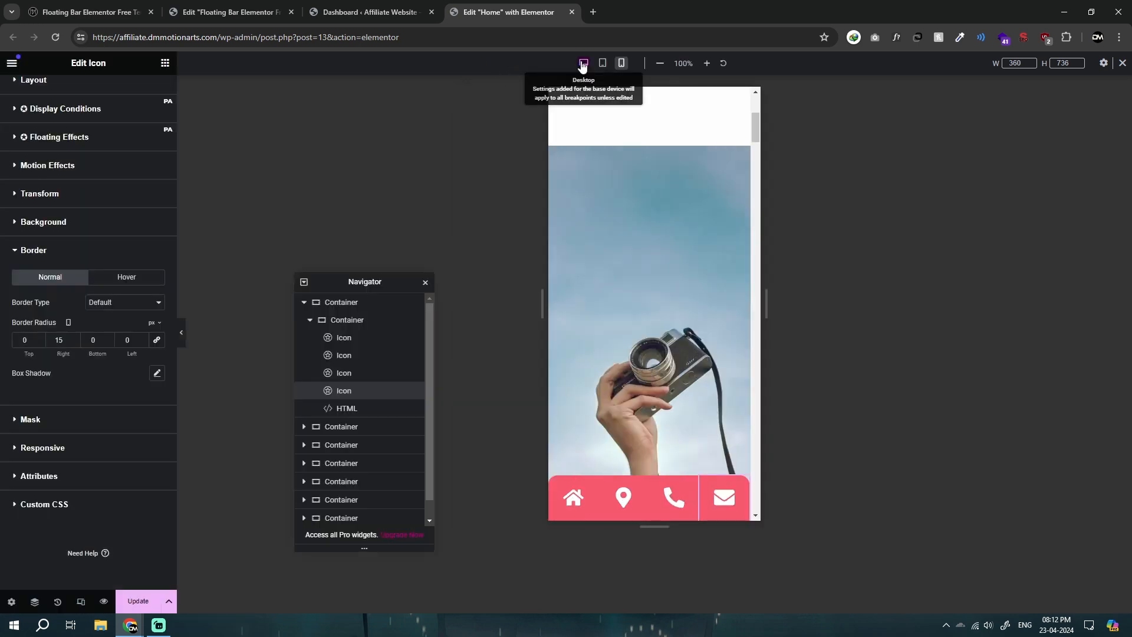
# Step: Return to the desktop view and set the location icon's border type to Solid
pyautogui.click(580, 63)
pyautogui.click(1114, 356)
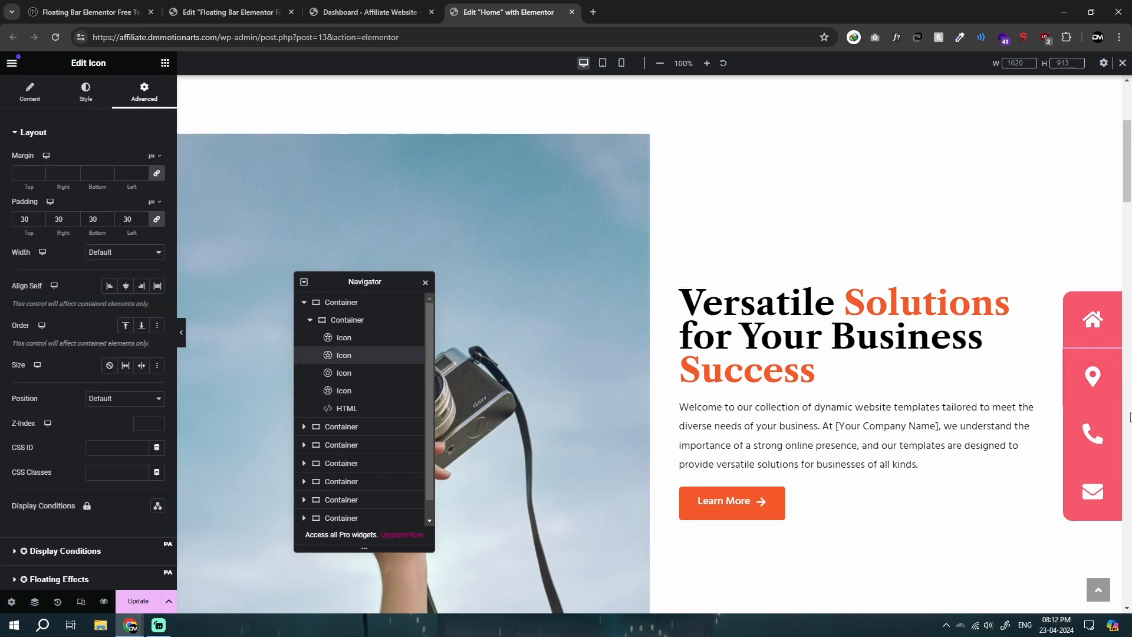
pyautogui.scroll(-5, 23, 392)
pyautogui.click(23, 390)
pyautogui.click(120, 354)
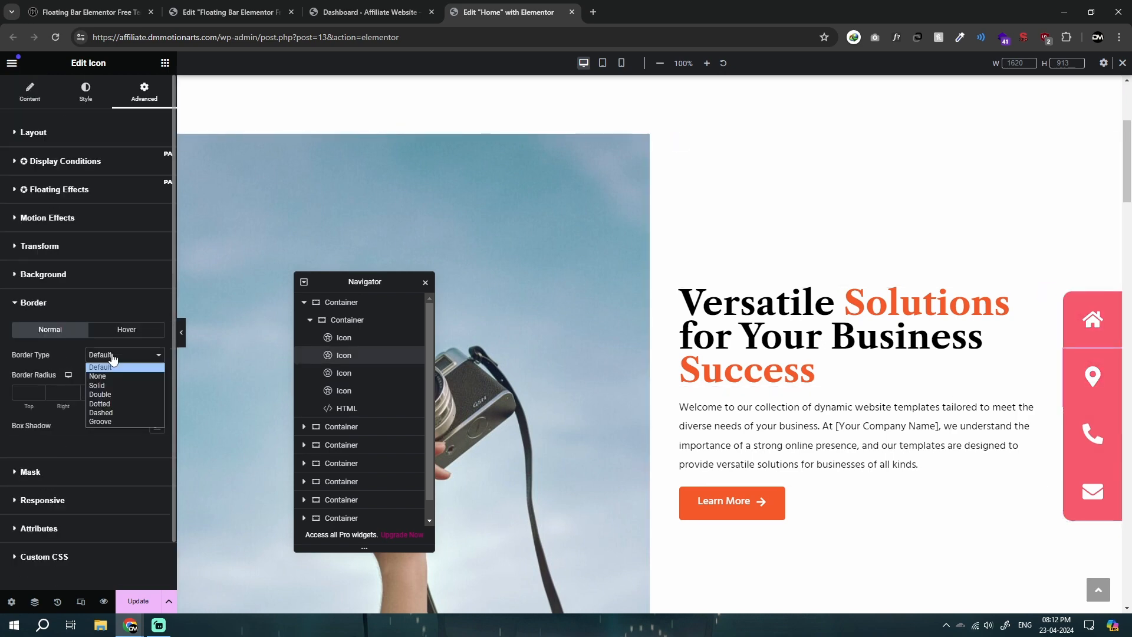
pyautogui.click(117, 381)
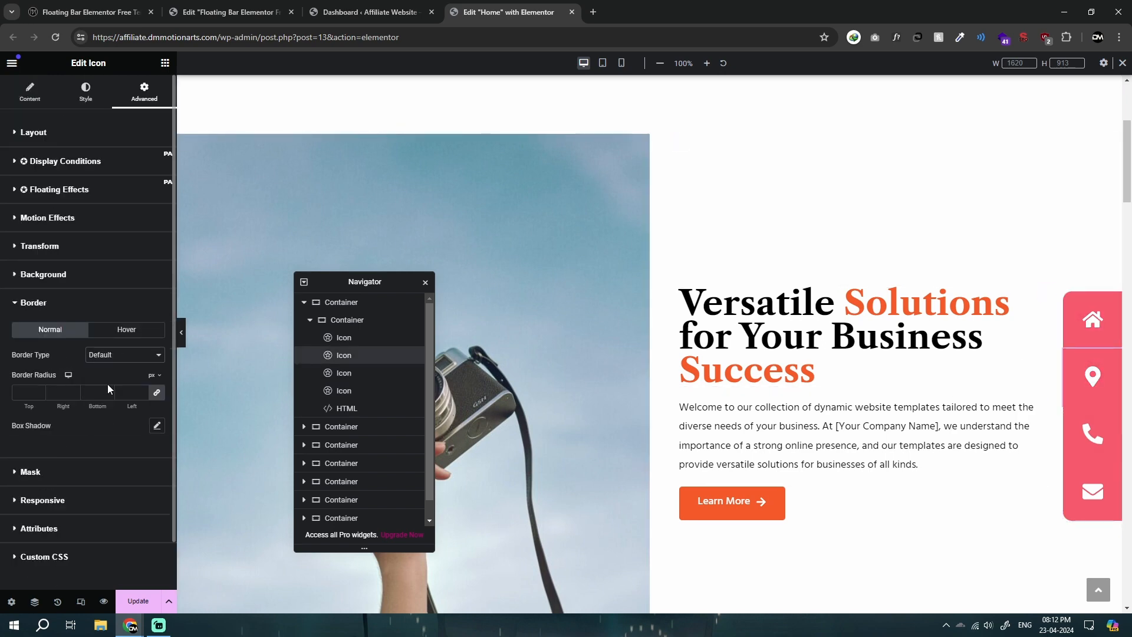
# Step: Set the home icon's border type to Solid
pyautogui.click(1103, 312)
pyautogui.scroll(-5, 53, 416)
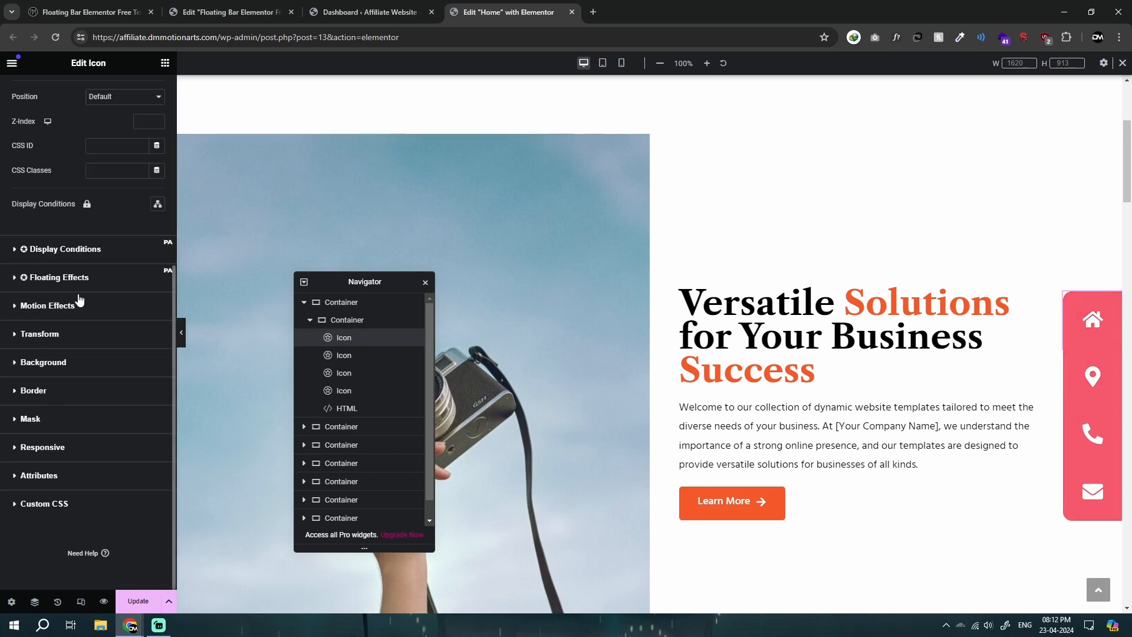
pyautogui.click(33, 390)
pyautogui.click(124, 302)
pyautogui.click(118, 336)
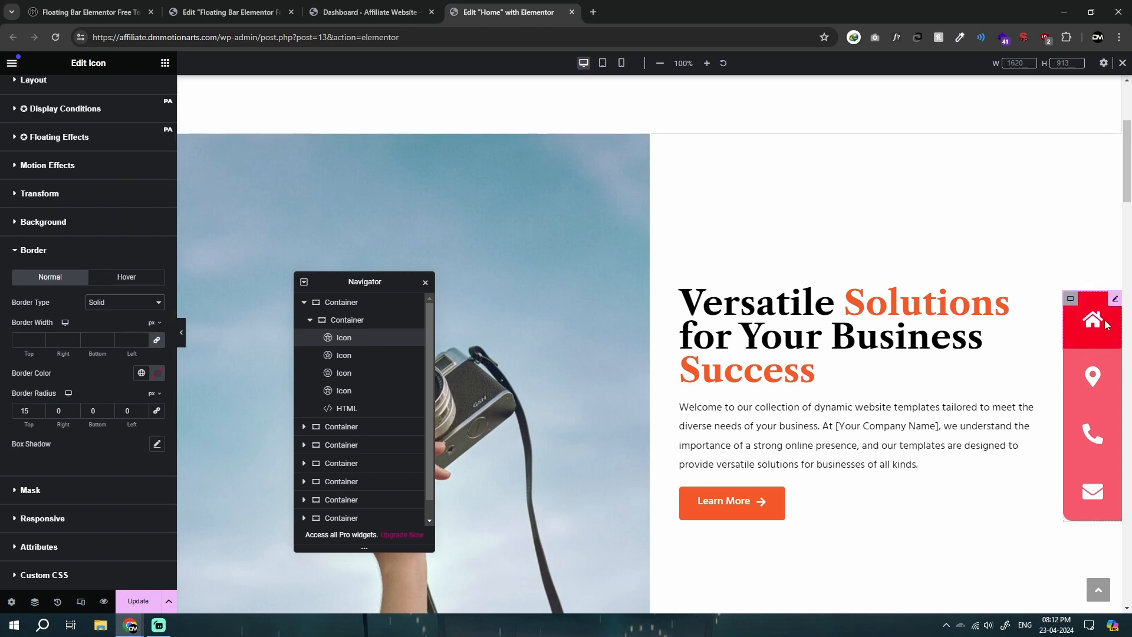
# Step: Give the location icon's solid border a width of 1 px top and bottom, 0 px right and left, and the colour #3A0000
pyautogui.click(1093, 376)
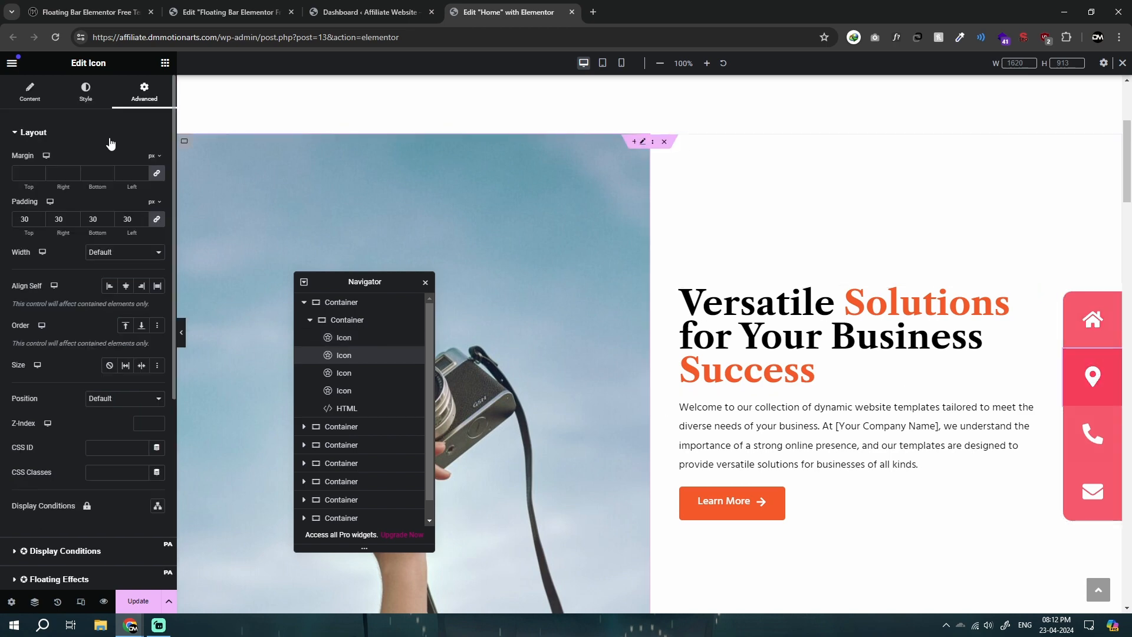
pyautogui.scroll(-5, 3, 336)
pyautogui.click(18, 392)
pyautogui.click(124, 355)
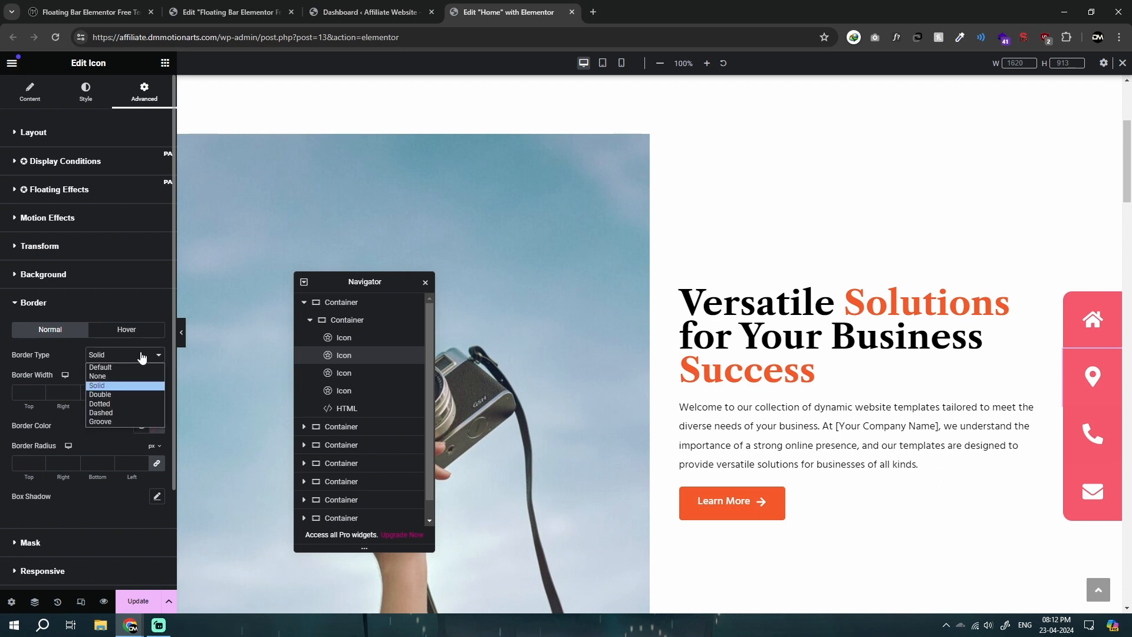
pyautogui.click(118, 385)
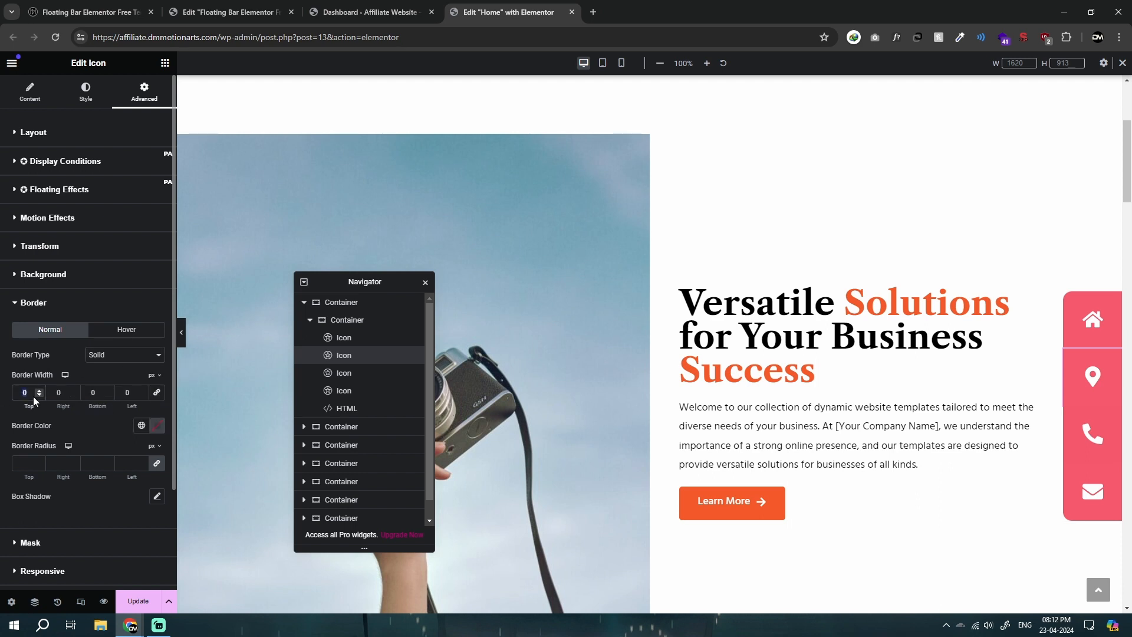
pyautogui.write('1')
pyautogui.click(157, 425)
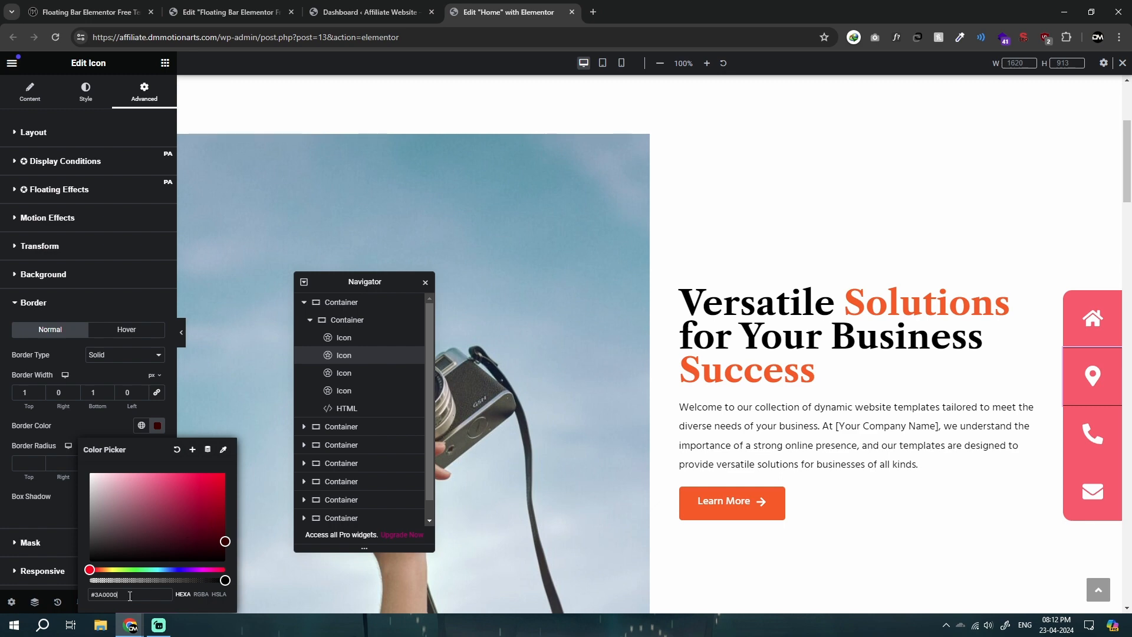
# Step: Give the phone icon a dark red solid border of 1 px bottom and 0 px elsewhere, and preview the bar with the settings hidden
pyautogui.click(1108, 439)
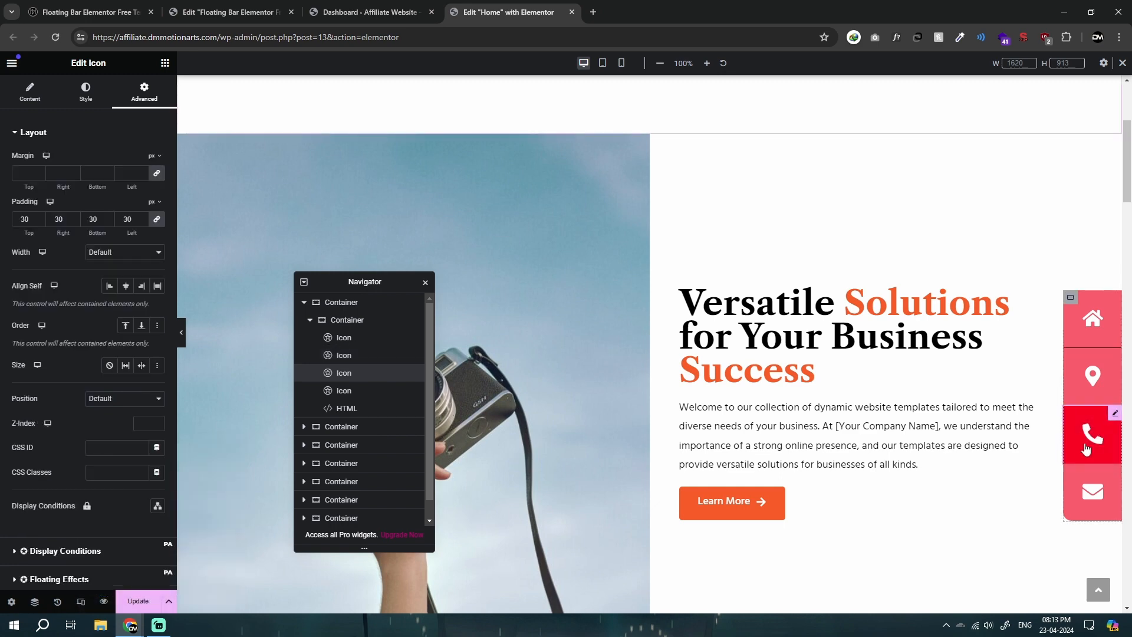
pyautogui.scroll(-5, 12, 390)
pyautogui.click(29, 386)
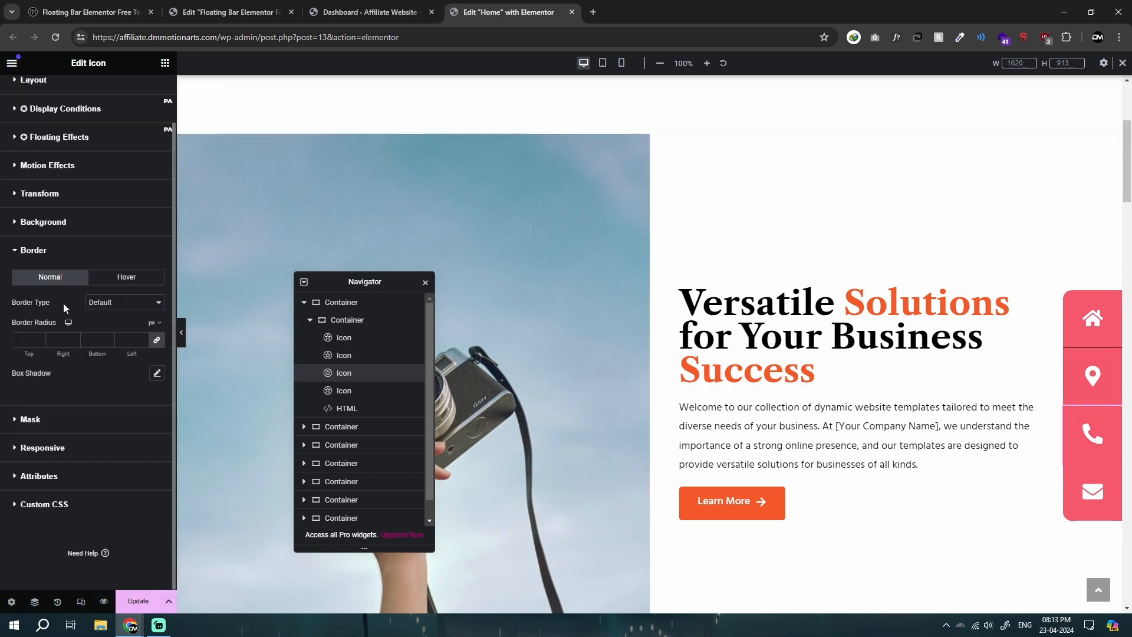
pyautogui.click(102, 307)
pyautogui.click(103, 334)
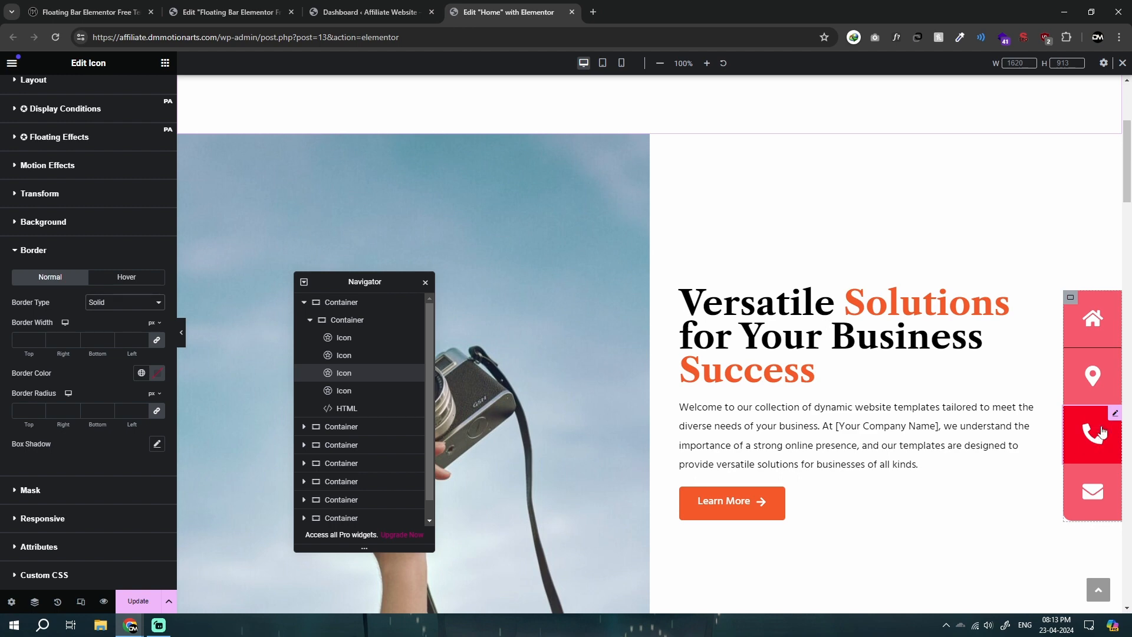
pyautogui.click(156, 341)
pyautogui.click(157, 373)
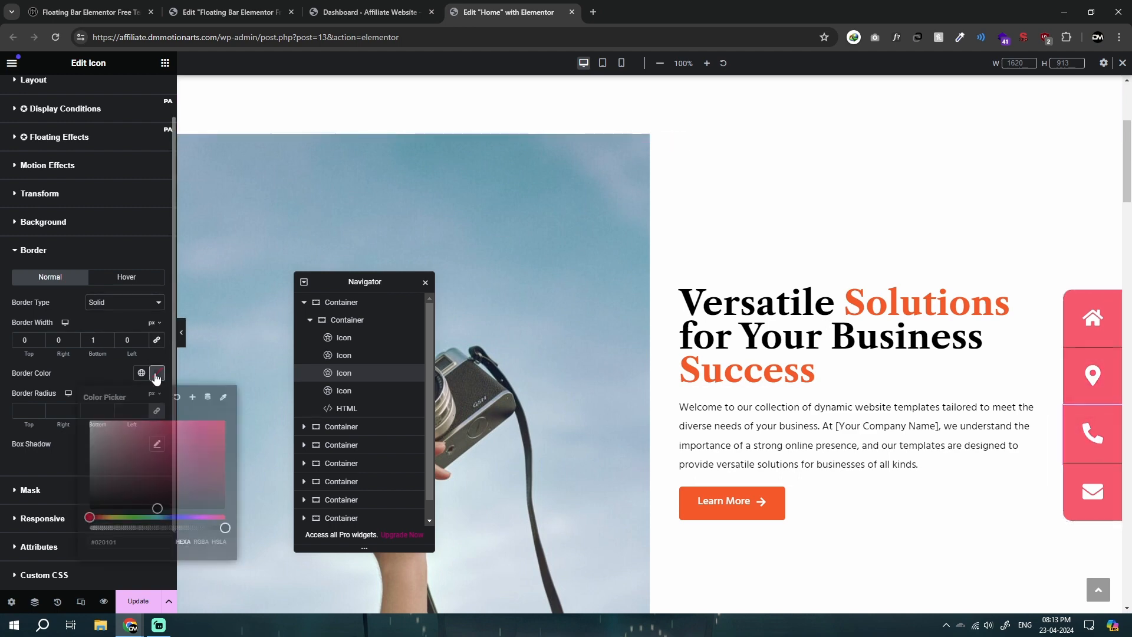
pyautogui.click(117, 376)
pyautogui.click(181, 338)
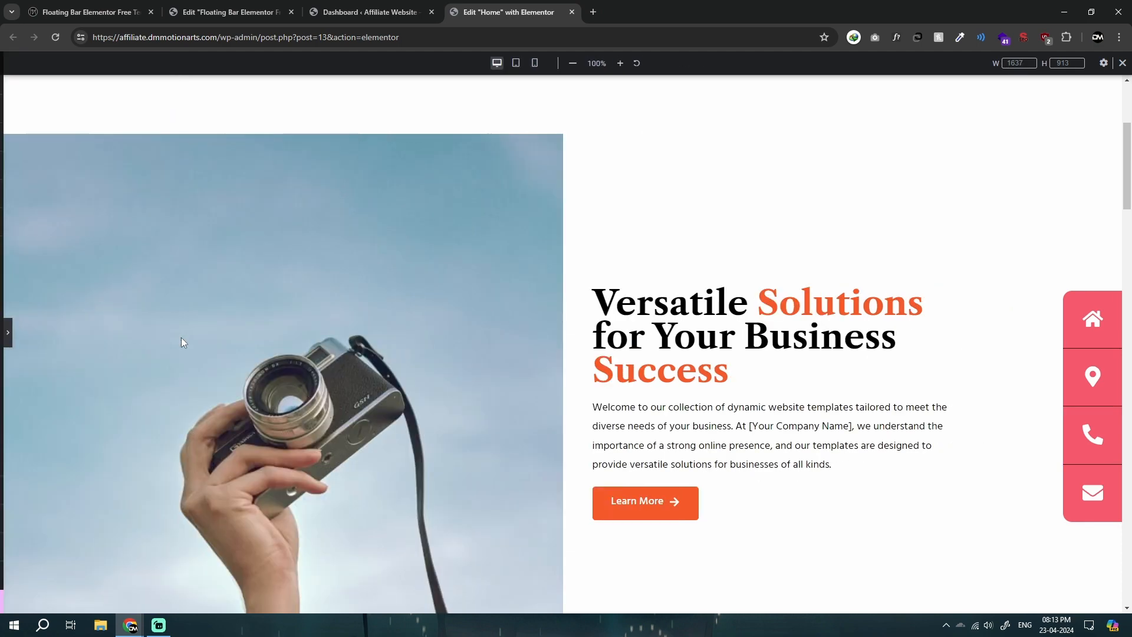
pyautogui.click(3, 337)
# Step: Duplicate the phone icon in the floating bar
pyautogui.rightClick(1093, 436)
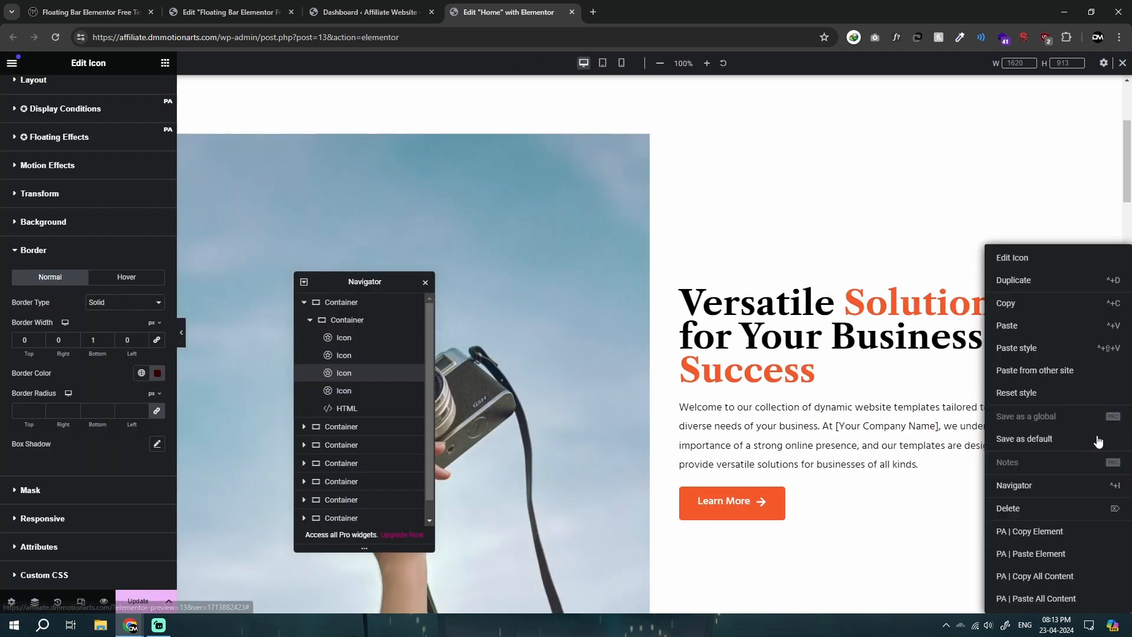
pyautogui.click(1014, 278)
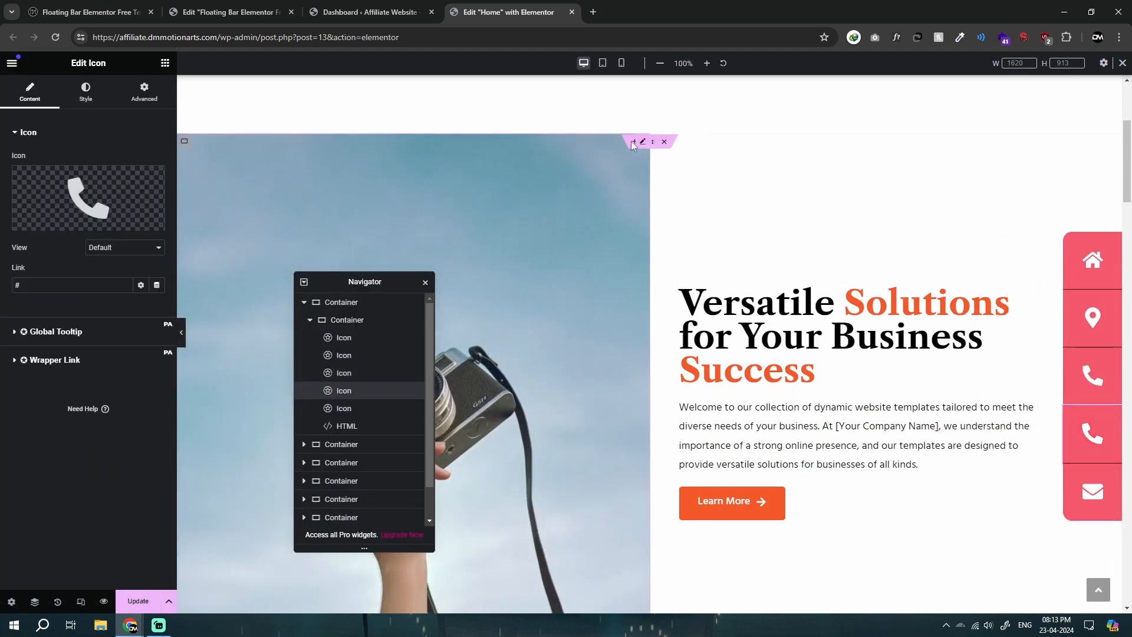
# Step: Switch to the mobile view and inspect the email and home icons' layout settings
pyautogui.click(603, 63)
pyautogui.click(621, 63)
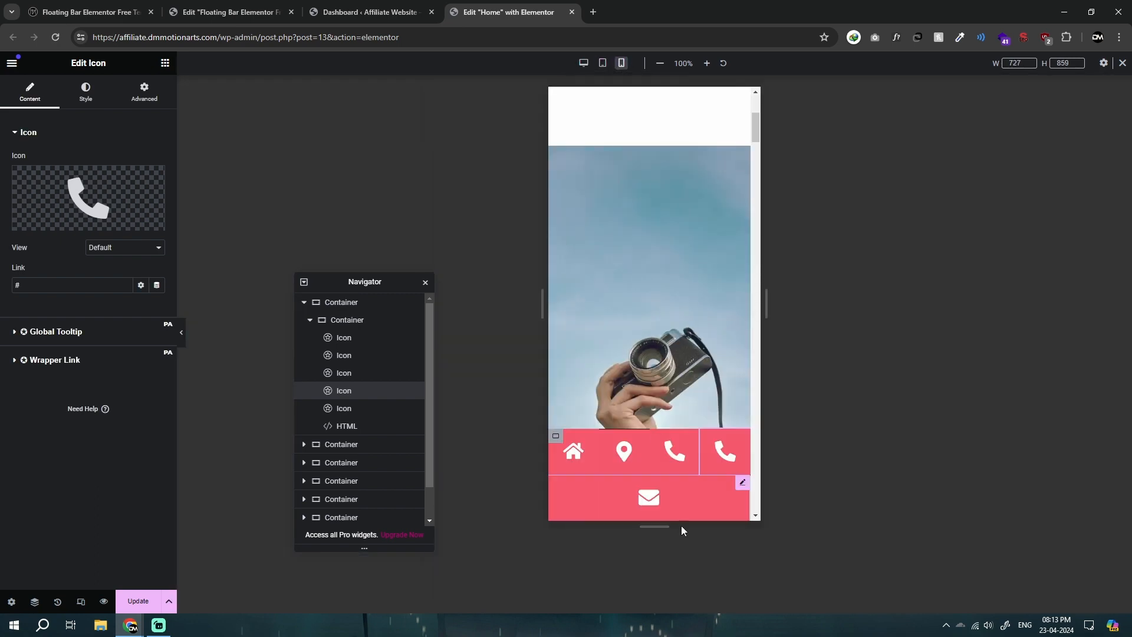
pyautogui.click(744, 483)
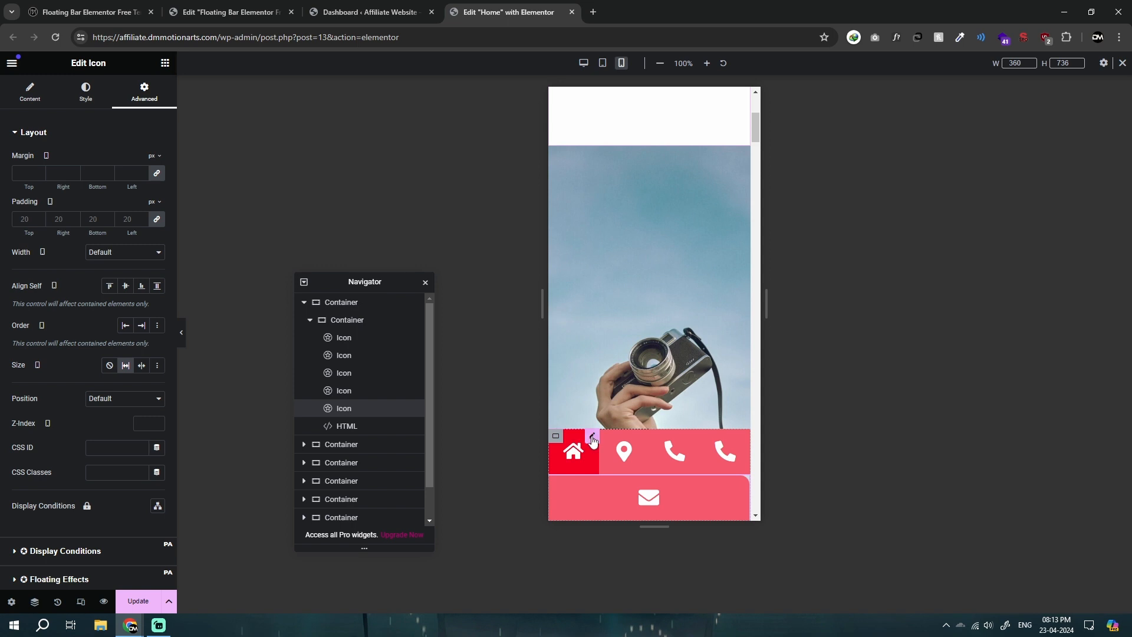
pyautogui.click(593, 439)
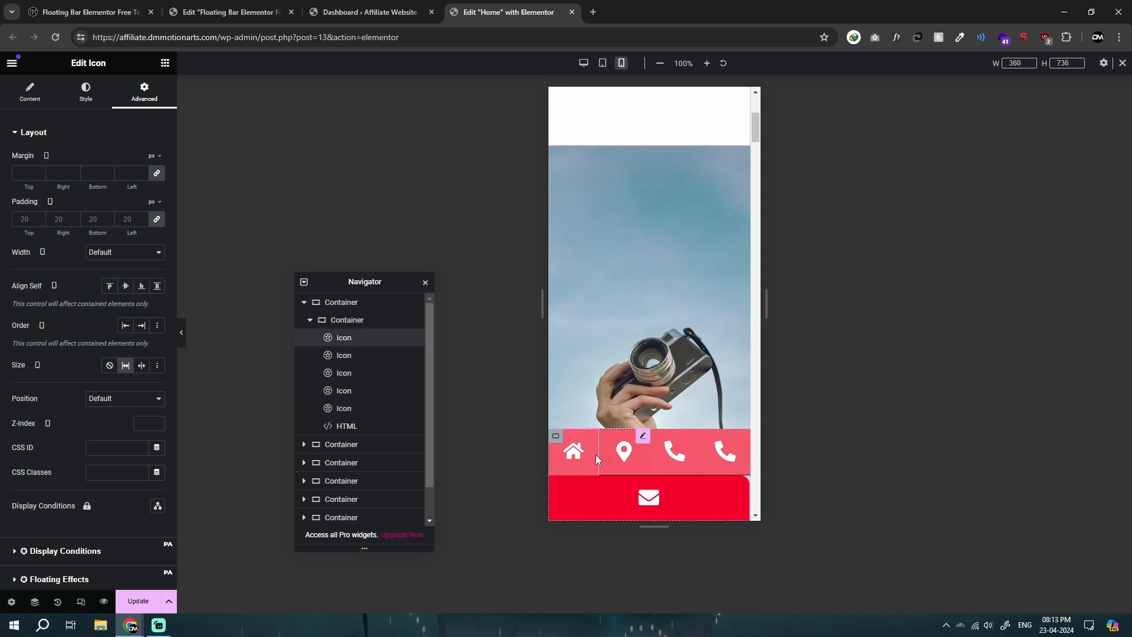
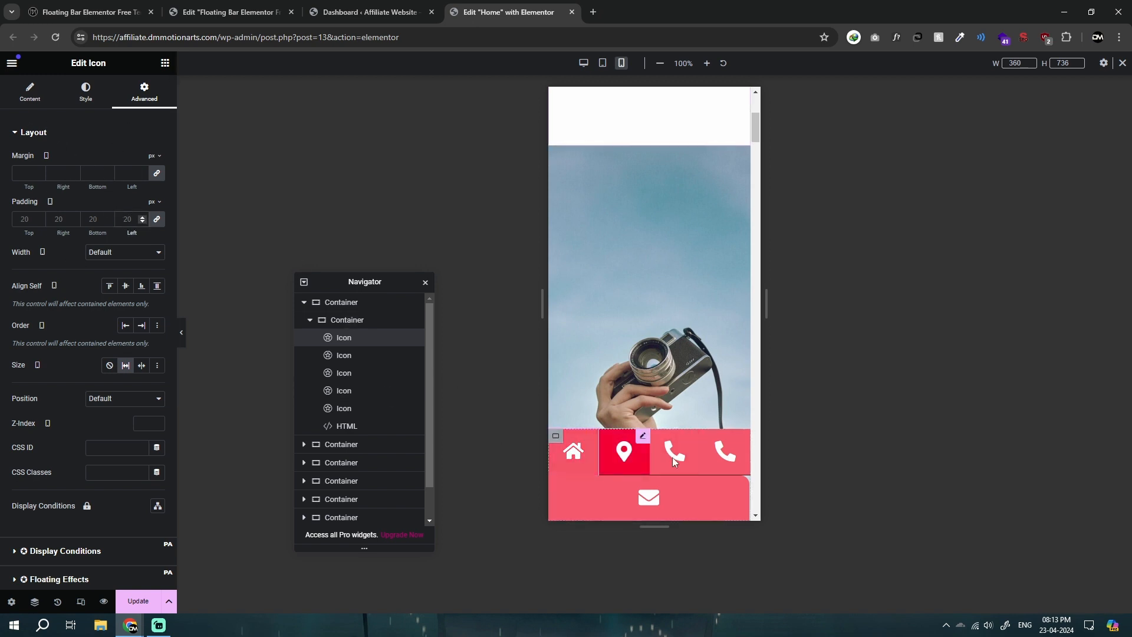
# Step: In the mobile view, set the floating bar container to no wrap and the home icon's padding to 10 px on all sides
pyautogui.click(556, 436)
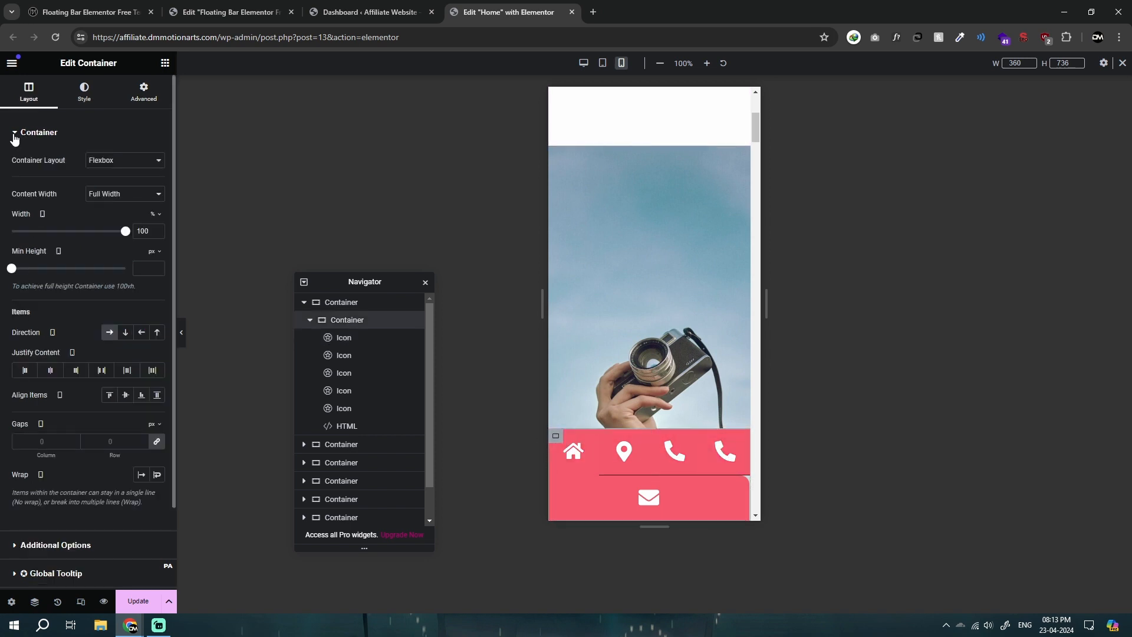
pyautogui.click(138, 476)
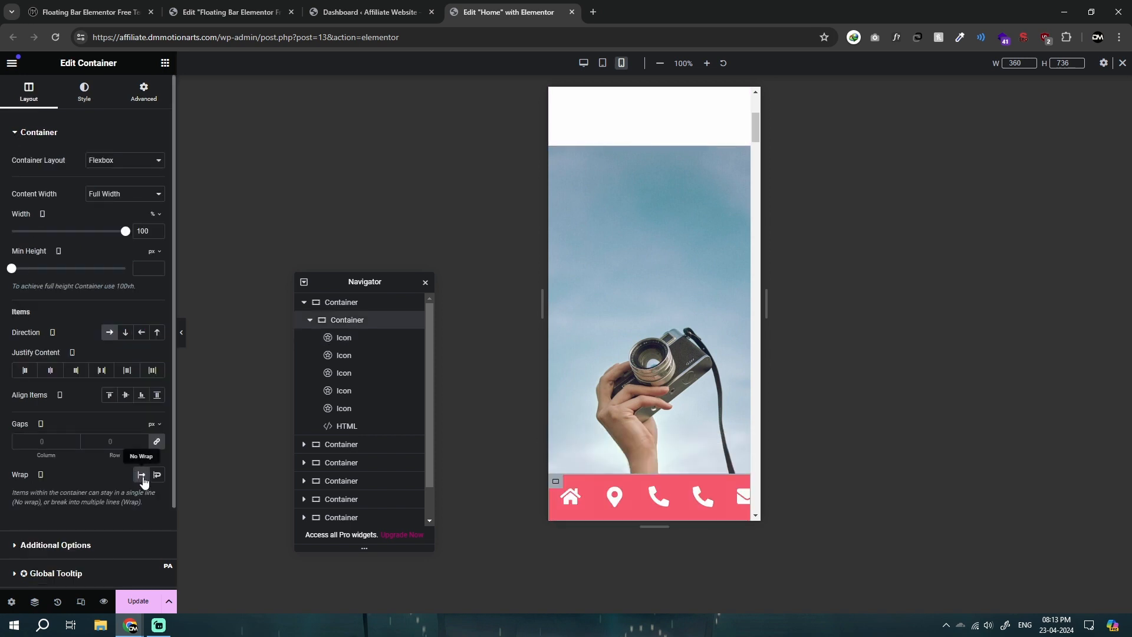
pyautogui.click(571, 495)
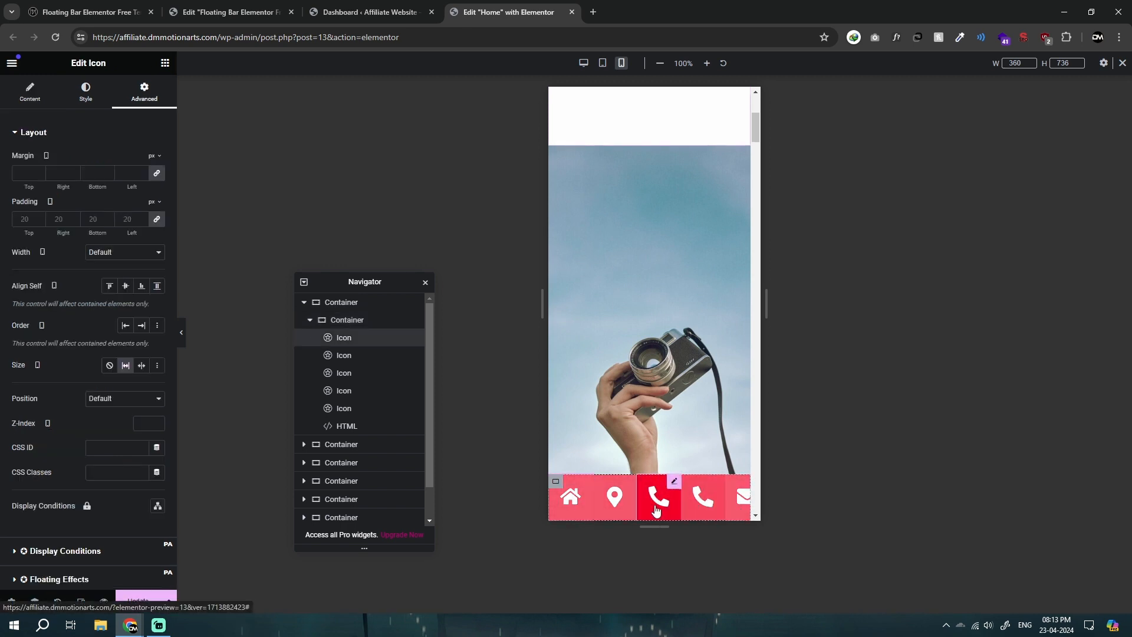
pyautogui.click(131, 219)
pyautogui.write('10')
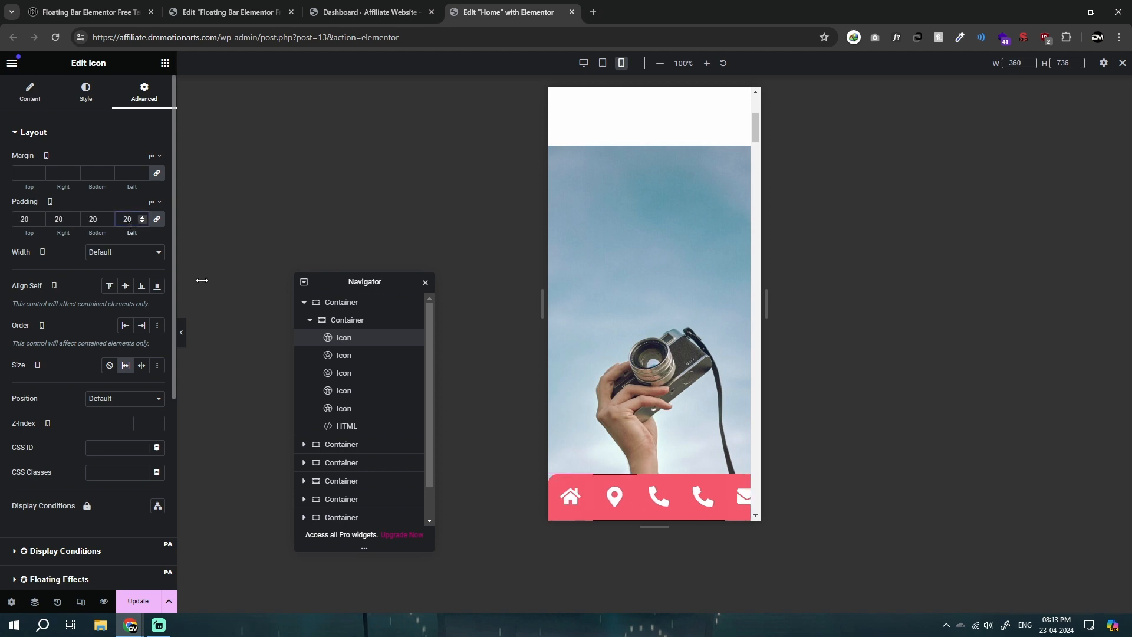
pyautogui.write('6')
pyautogui.write('10')
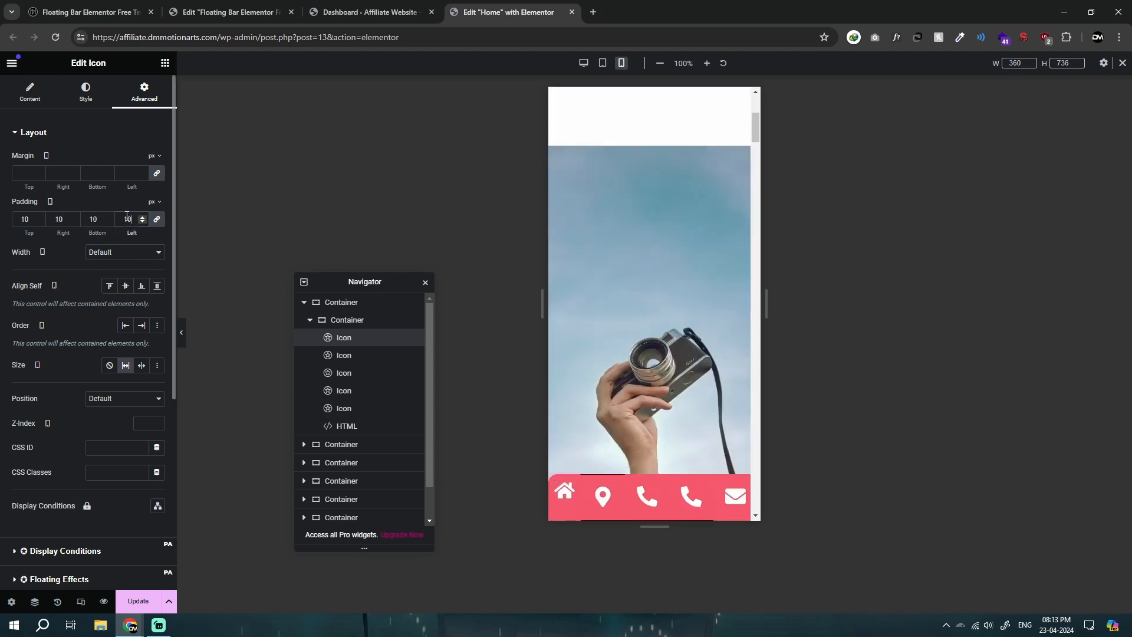
# Step: Return to the desktop view and delete the duplicated phone icon from the floating bar
pyautogui.click(584, 63)
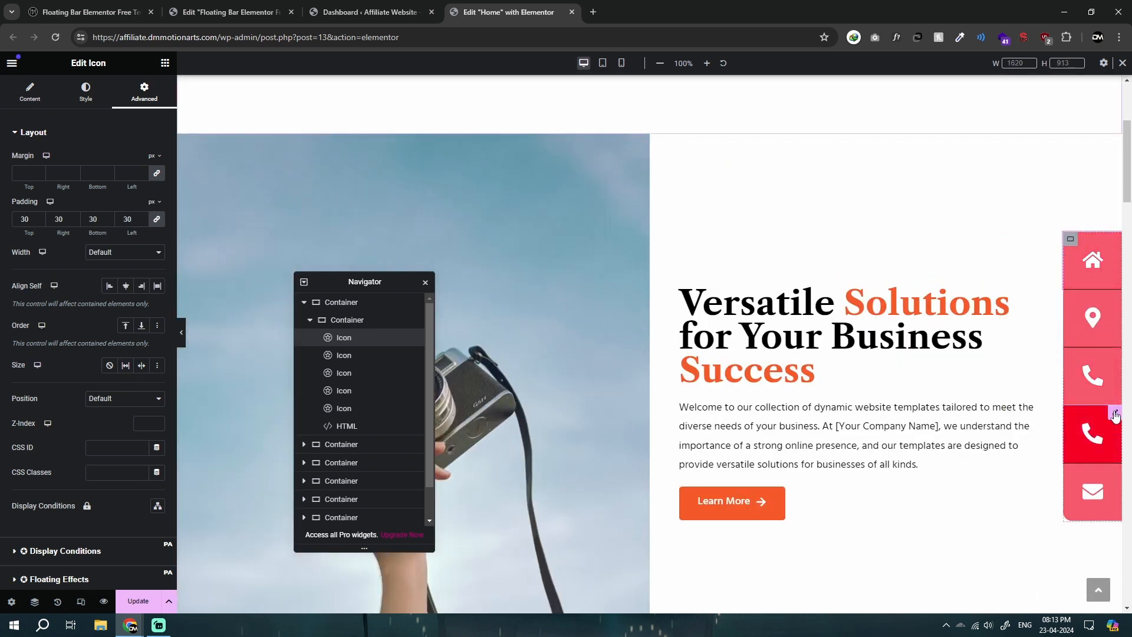
pyautogui.rightClick(1091, 438)
pyautogui.click(1067, 508)
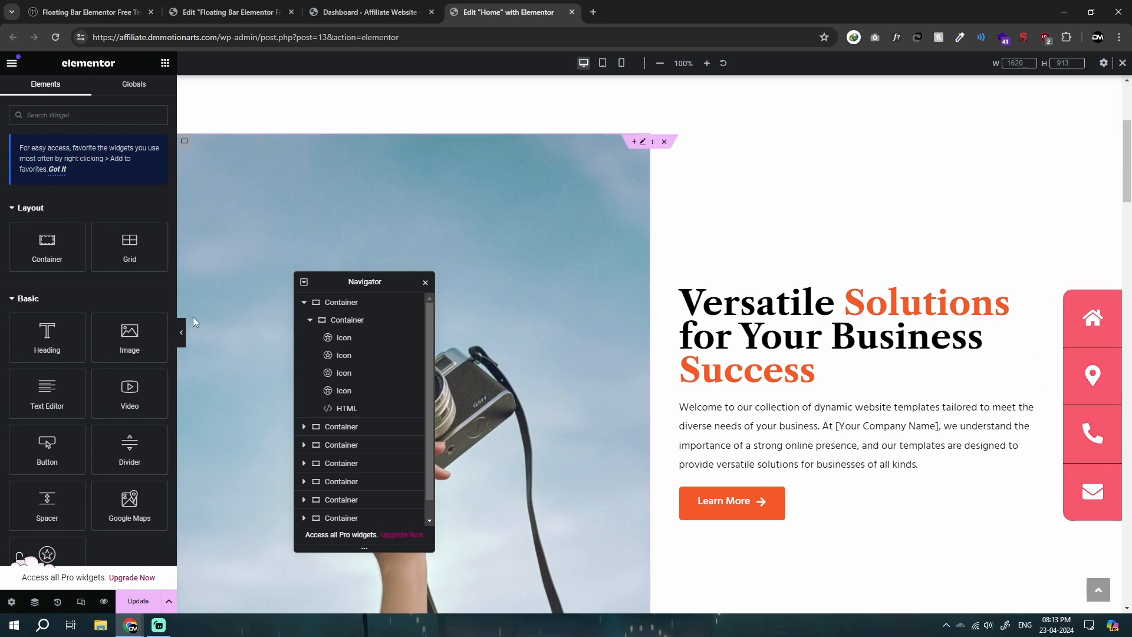
# Step: Preview the floating bar with the settings hidden, and review its container's fixed position, offsets and CSS class
pyautogui.click(1070, 300)
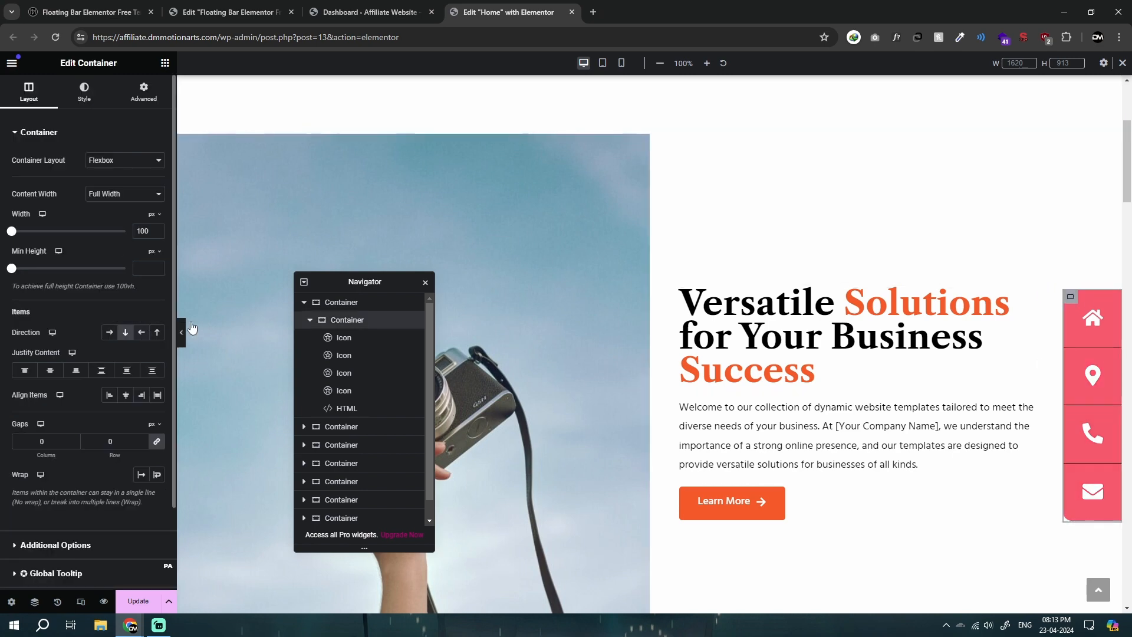
pyautogui.click(181, 332)
pyautogui.scroll(-7, 1091, 377)
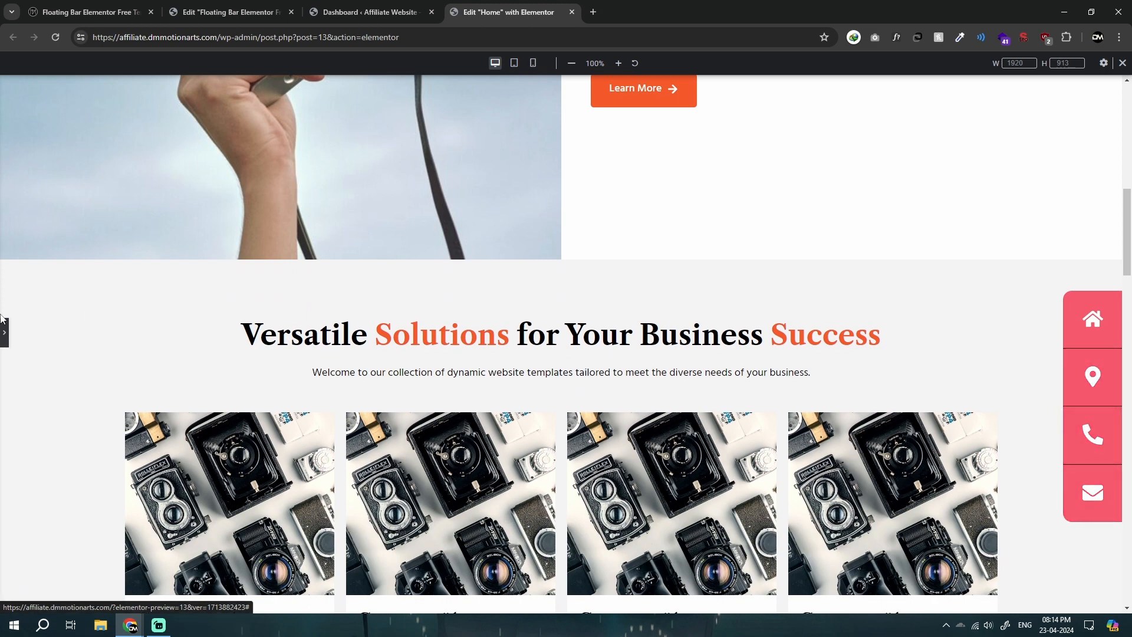
pyautogui.click(222, 6)
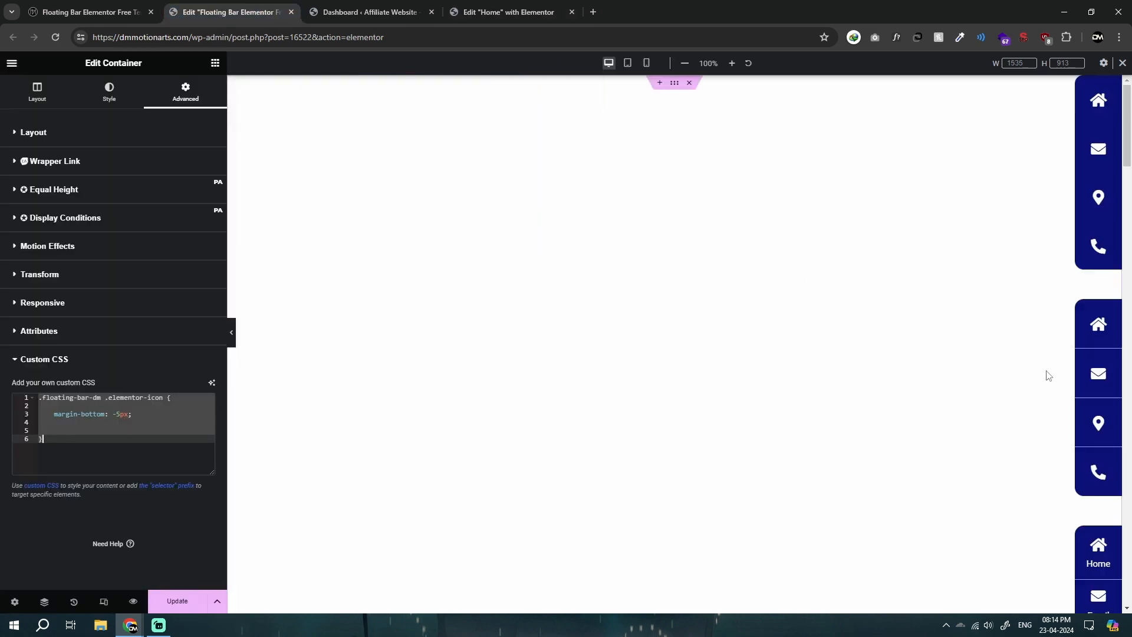
pyautogui.click(508, 12)
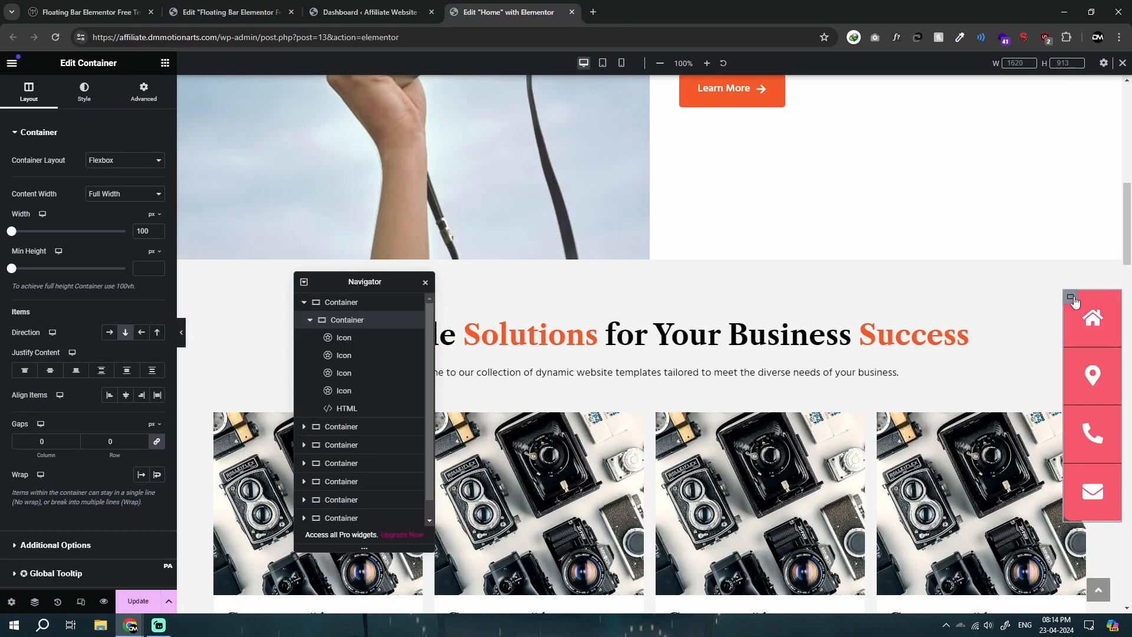
pyautogui.click(143, 93)
pyautogui.scroll(-4, 121, 416)
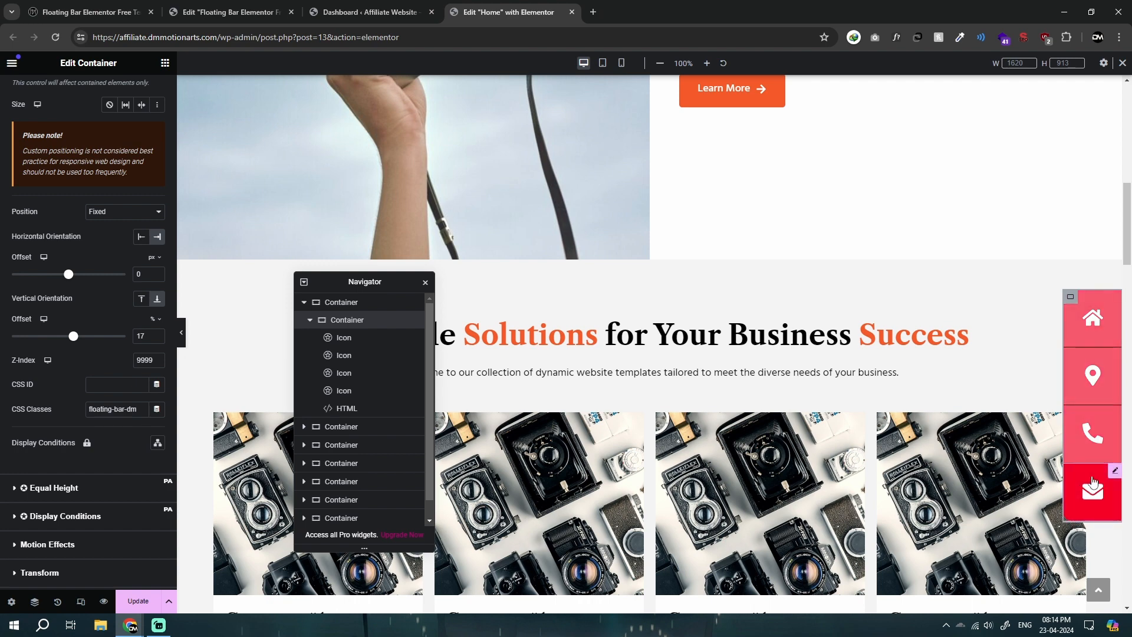
pyautogui.scroll(9, 1088, 445)
# Step: Switch to the Floating Bar Elementor template page and examine its labelled icon box bar designs, including the home item's content settings
pyautogui.click(338, 7)
pyautogui.click(230, 12)
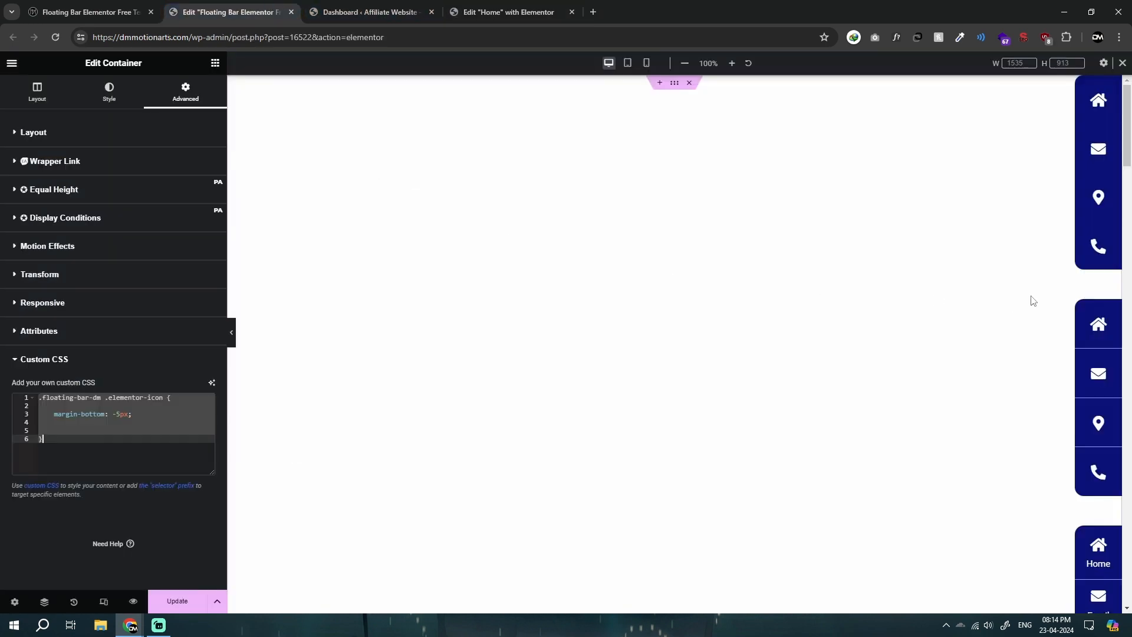
pyautogui.scroll(-1, 1113, 451)
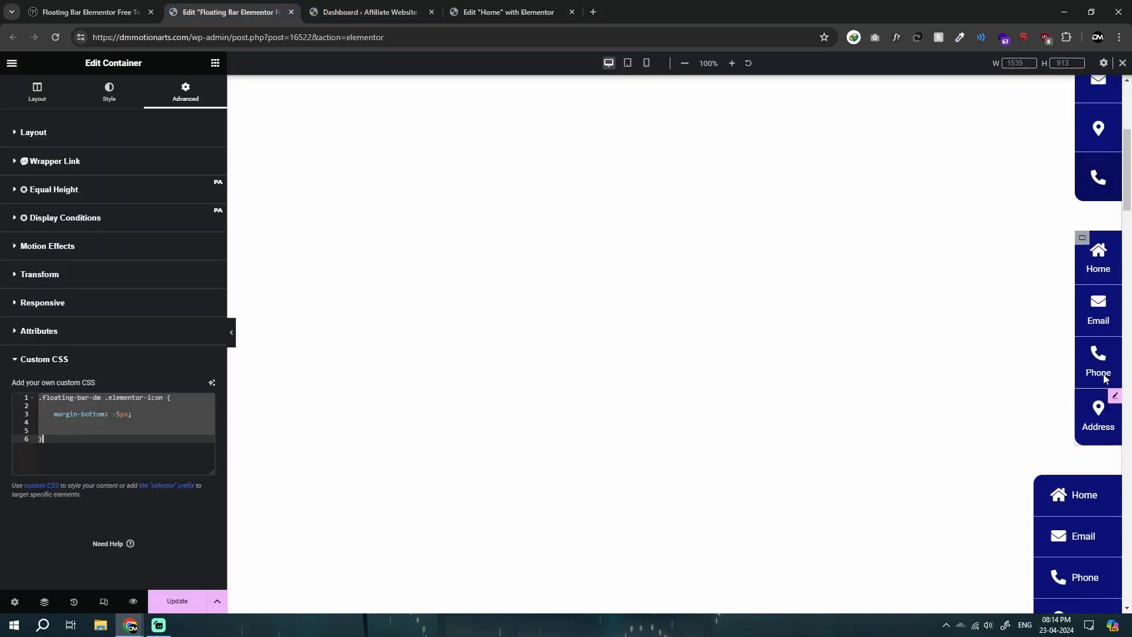
pyautogui.click(1107, 251)
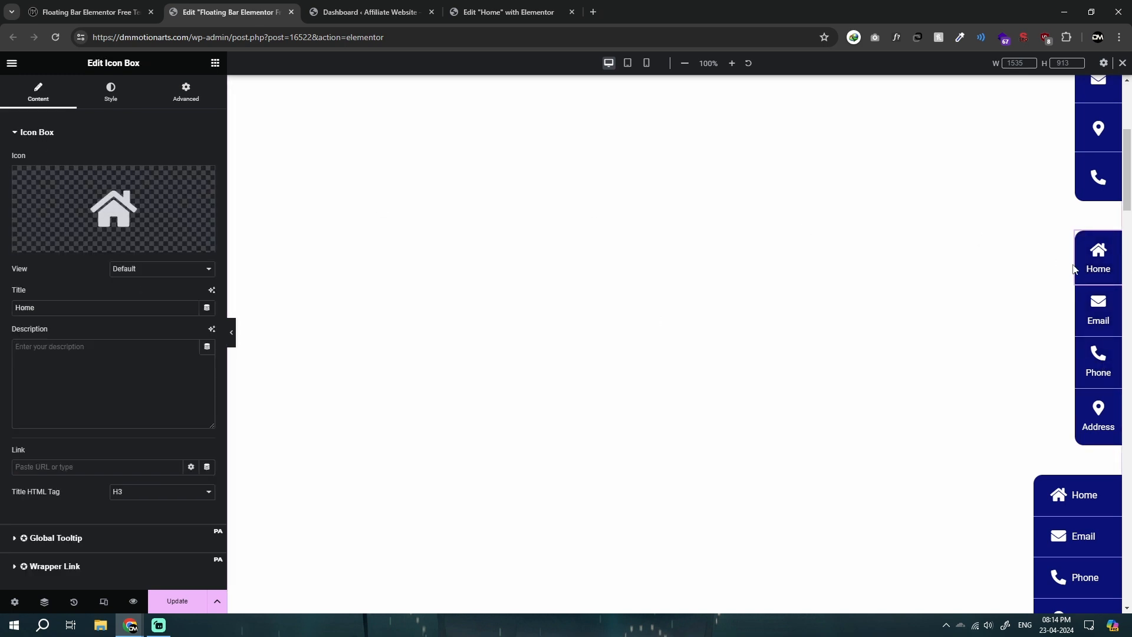
pyautogui.scroll(-2, 1082, 436)
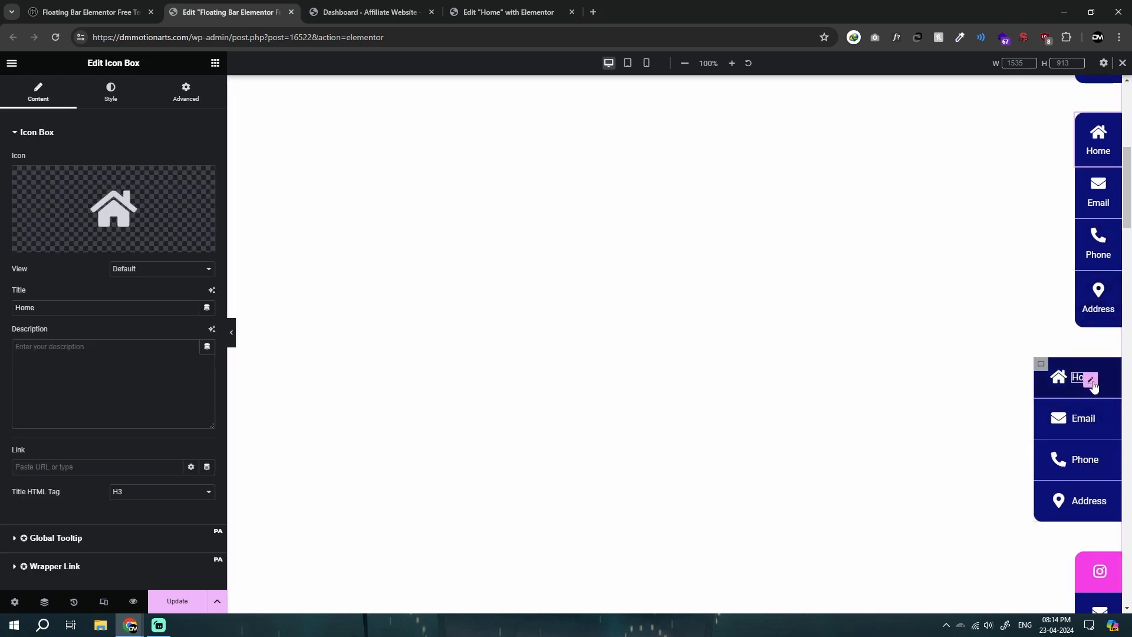
pyautogui.rightClick(538, 229)
pyautogui.click(472, 12)
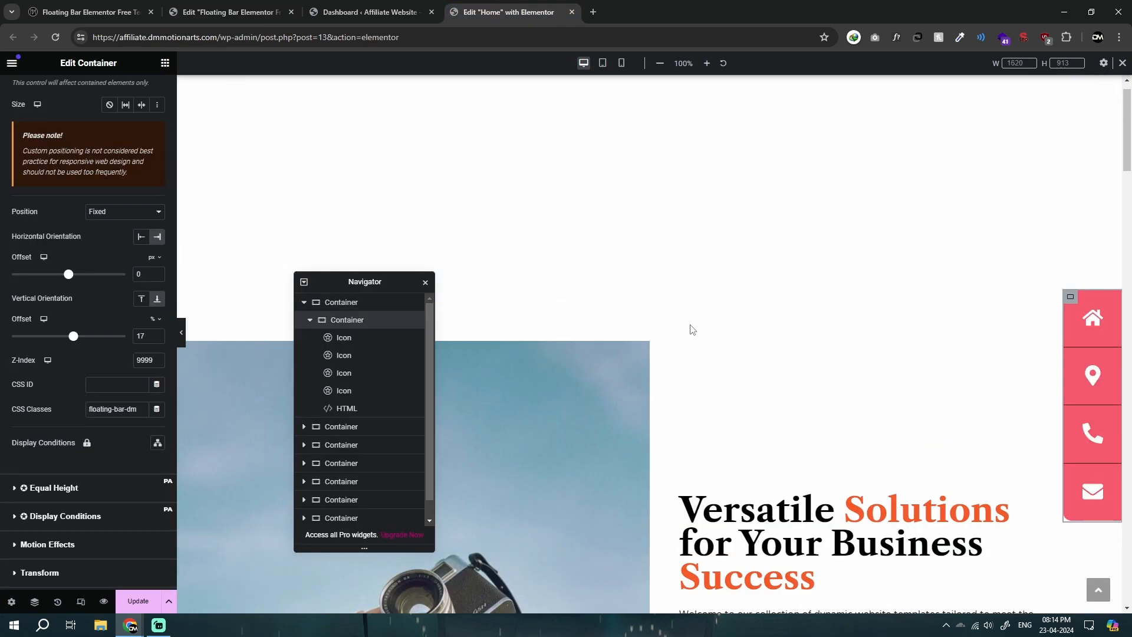
# Step: Duplicate the floating bar container inside the empty top section of the Home page
pyautogui.scroll(1, 692, 330)
pyautogui.click(649, 85)
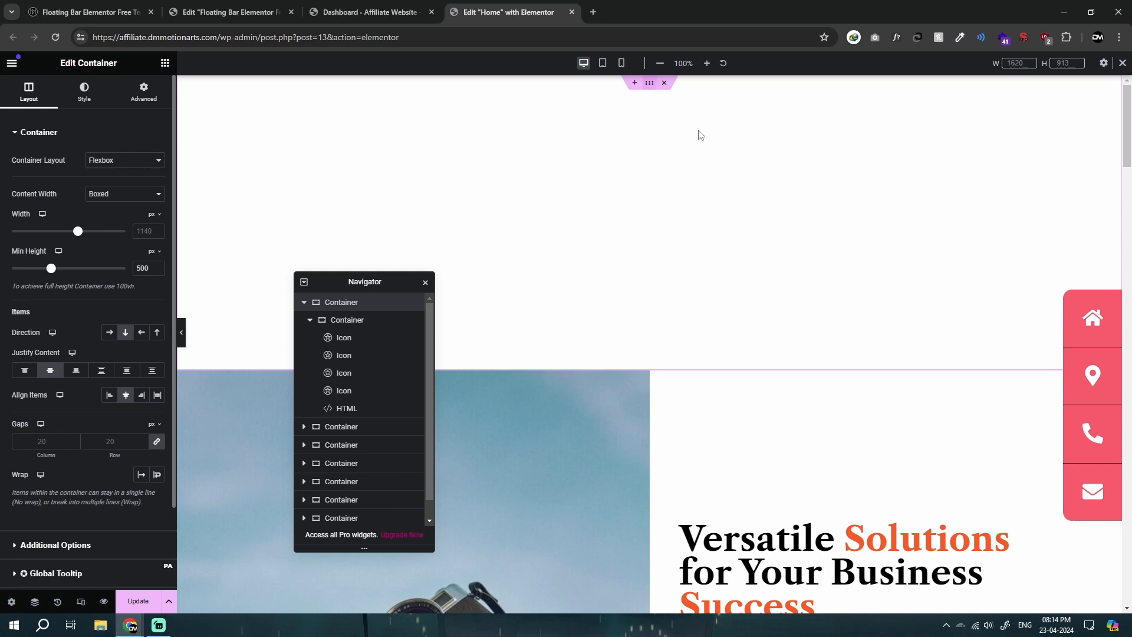
pyautogui.click(310, 320)
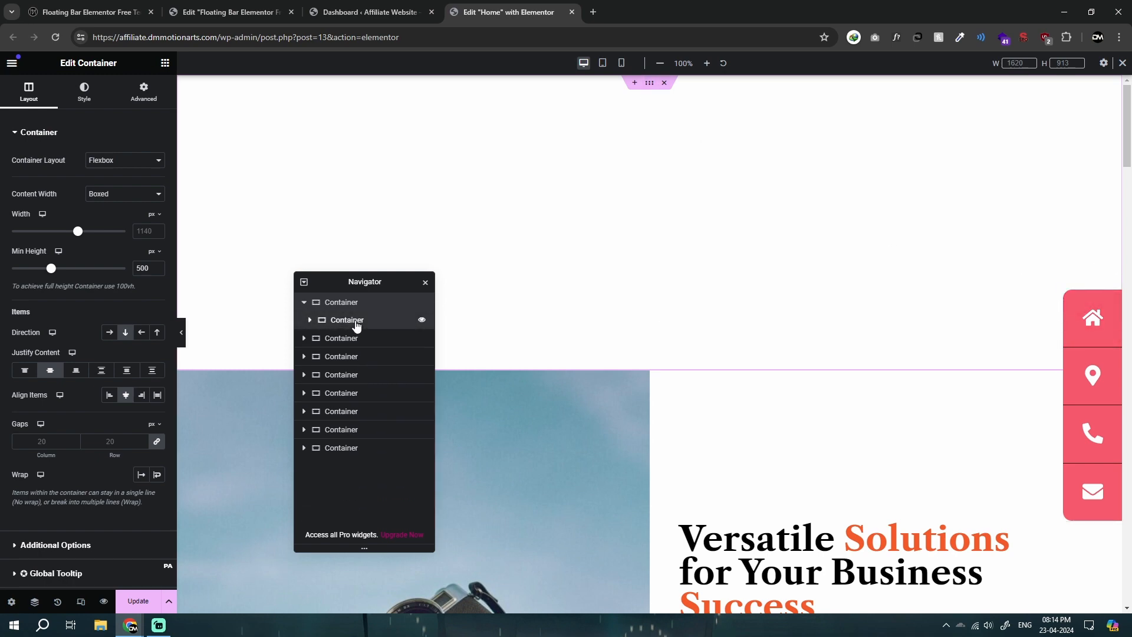
pyautogui.rightClick(356, 324)
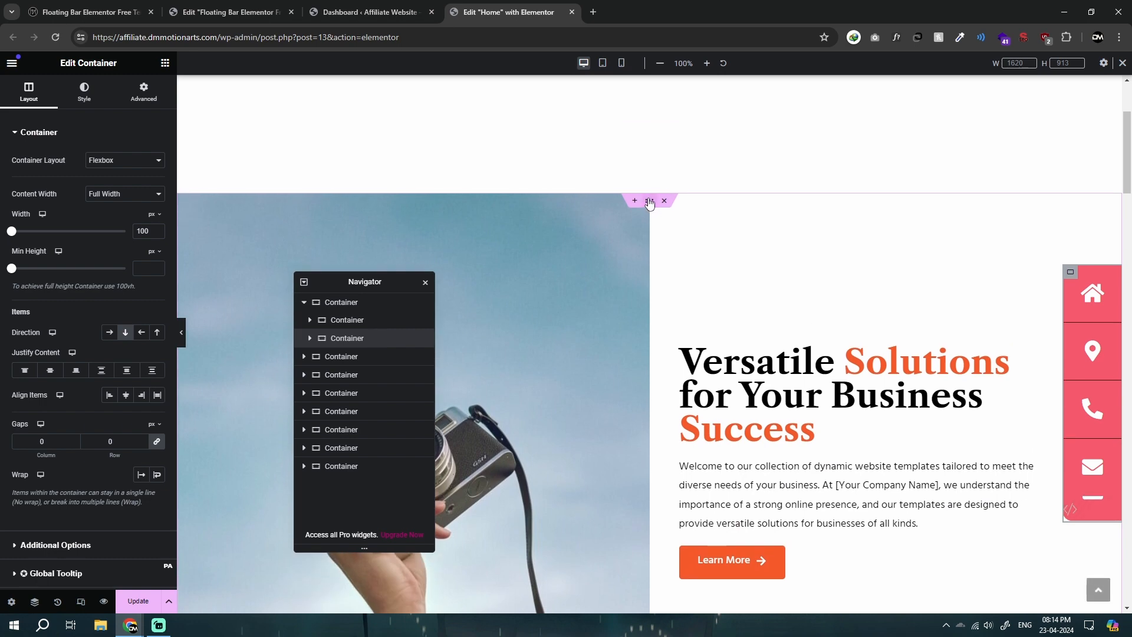
# Step: Try to paste the floating bar into the camera section and remove the empty top section, and undo both changes
pyautogui.rightClick(649, 203)
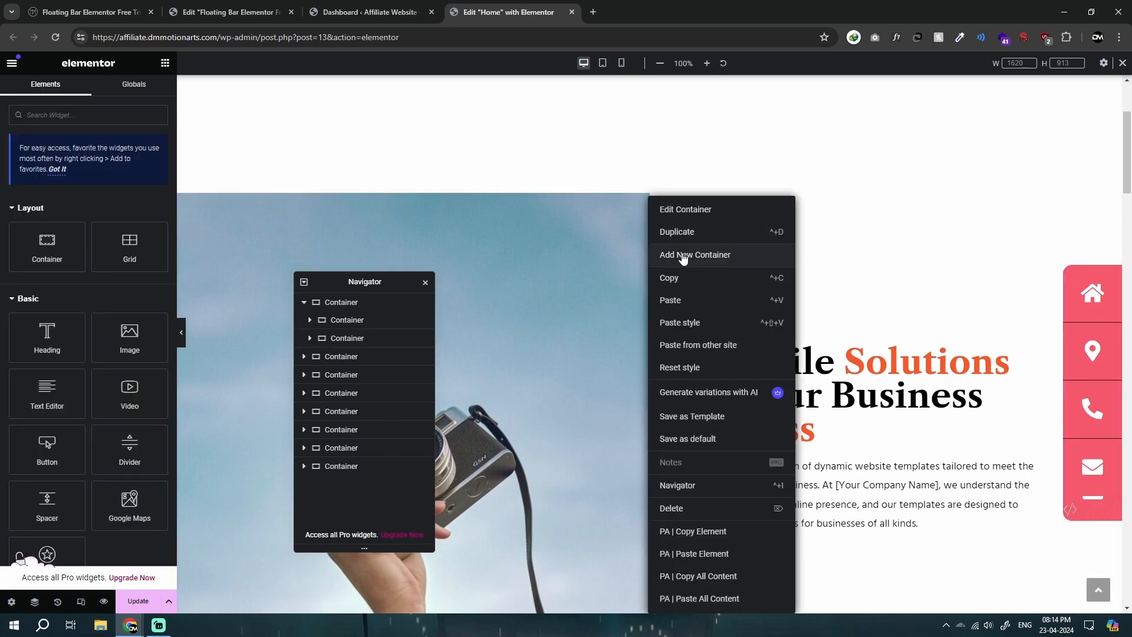
pyautogui.click(682, 300)
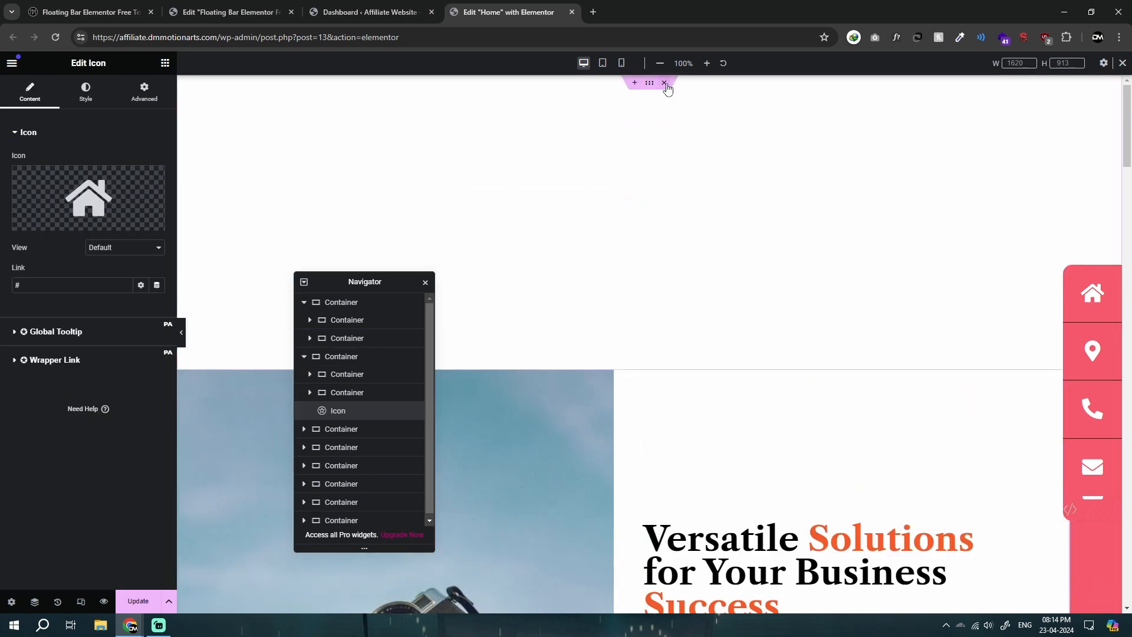
pyautogui.click(665, 84)
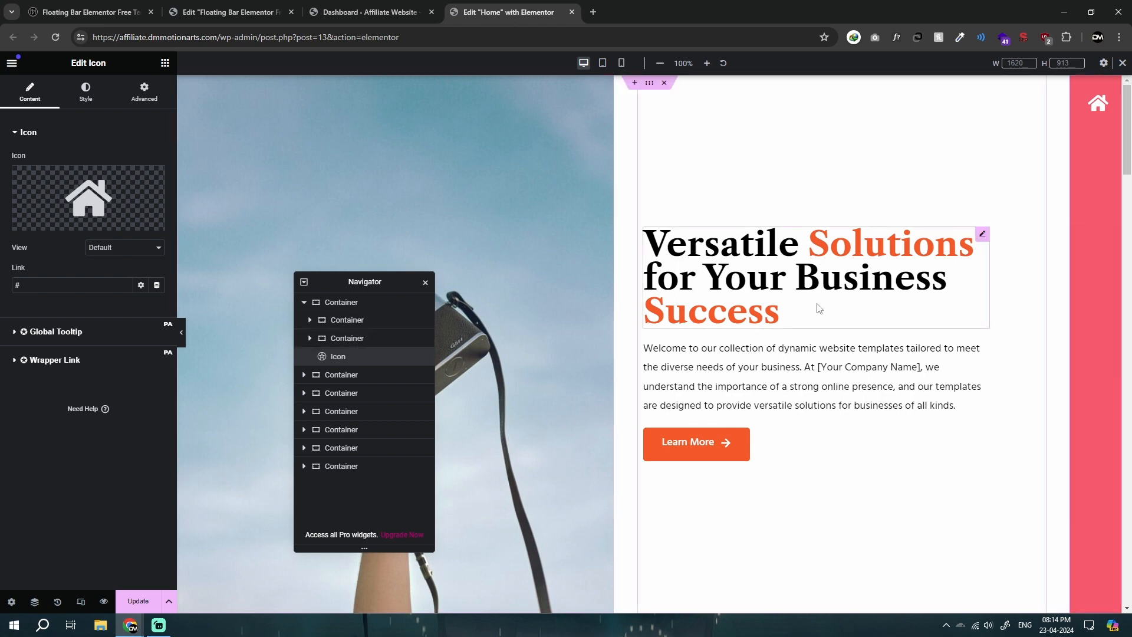
pyautogui.hotkey('ctrl', 'z')
pyautogui.hotkey('ctrl', 'z')
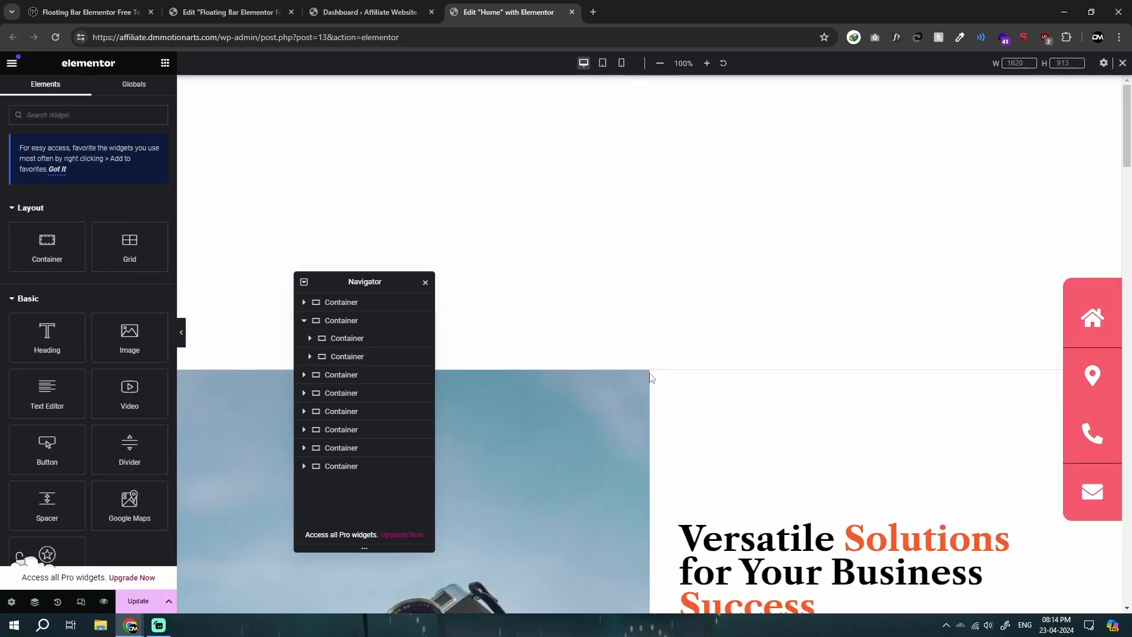
# Step: Identify the duplicate floating bar container in the empty top section by toggling its visibility, and delete it
pyautogui.click(339, 320)
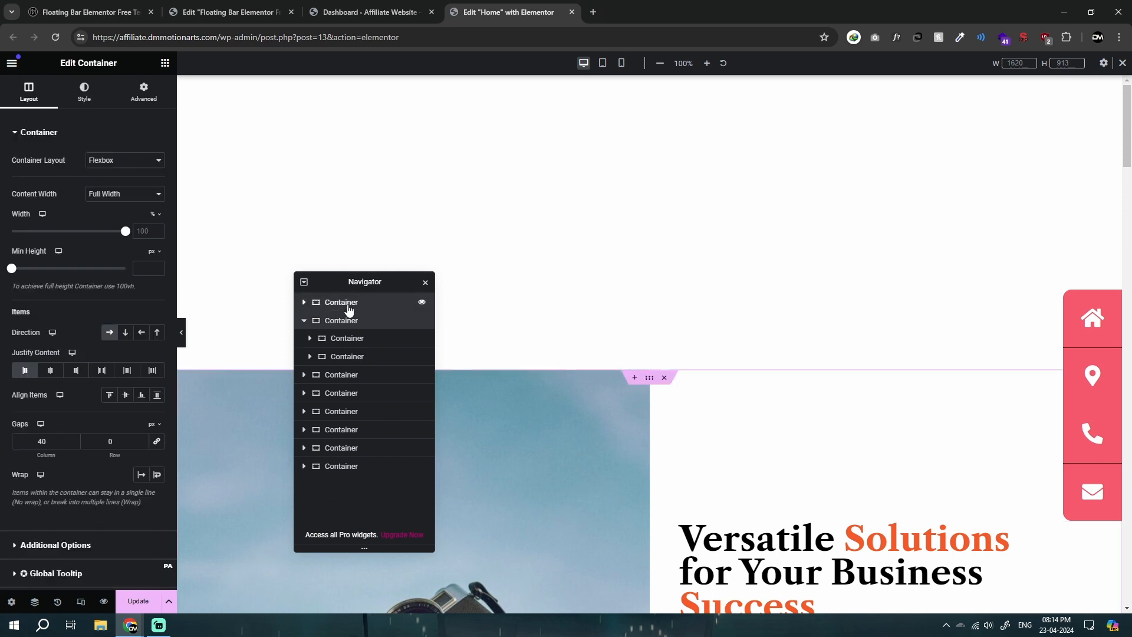
pyautogui.click(304, 303)
pyautogui.click(352, 320)
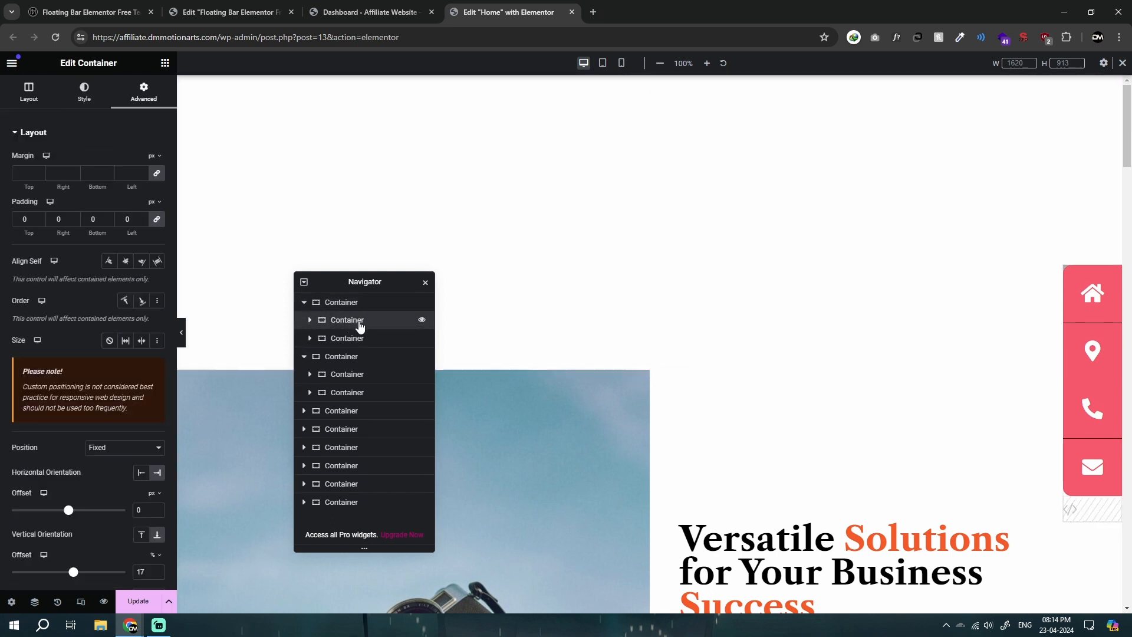
pyautogui.scroll(-2, 635, 330)
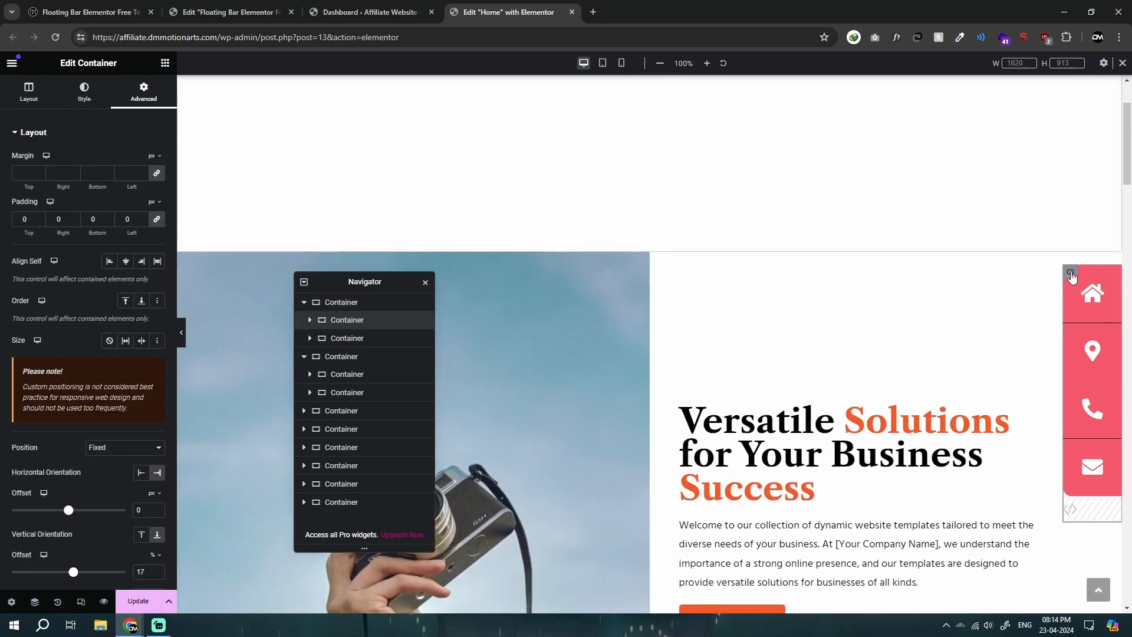
pyautogui.click(594, 323)
pyautogui.rightClick(345, 339)
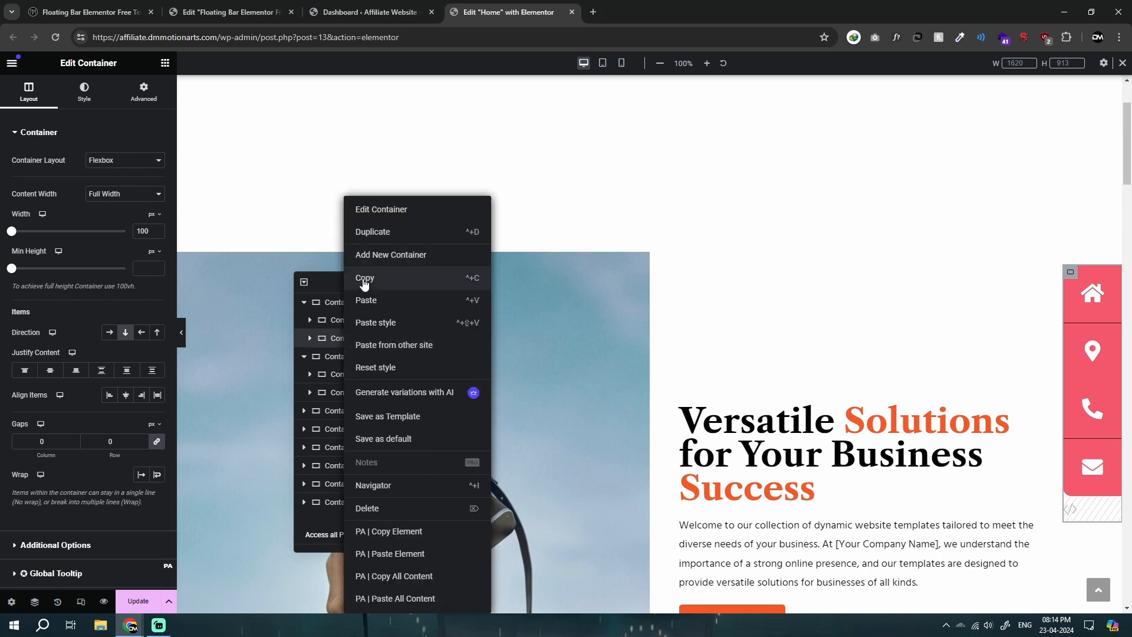
pyautogui.click(364, 279)
pyautogui.click(423, 340)
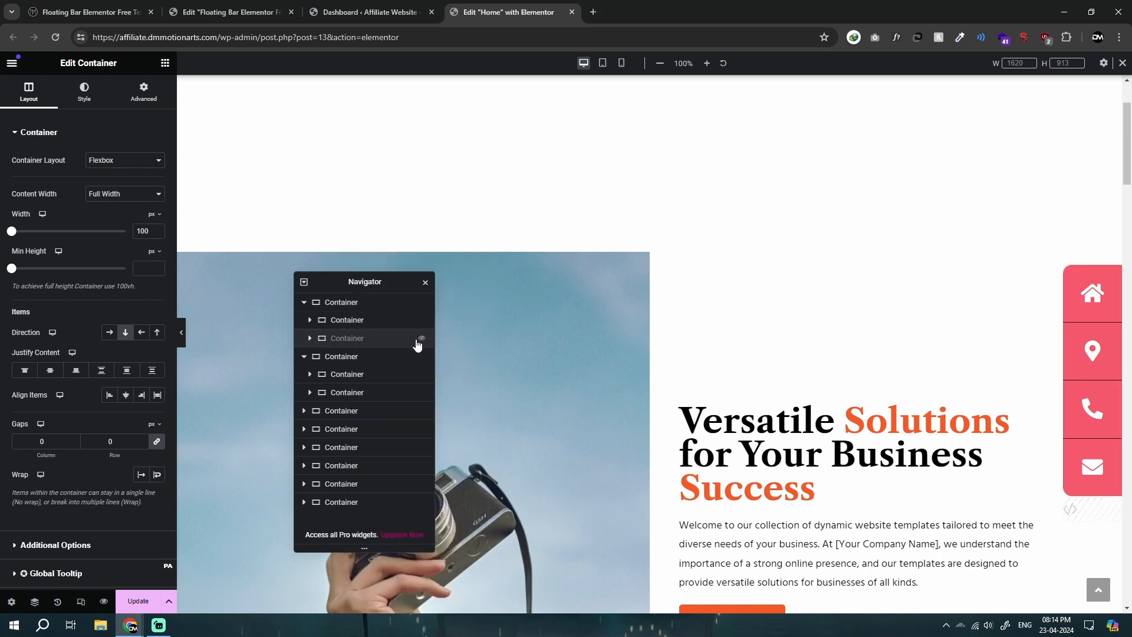
pyautogui.click(421, 339)
pyautogui.click(422, 322)
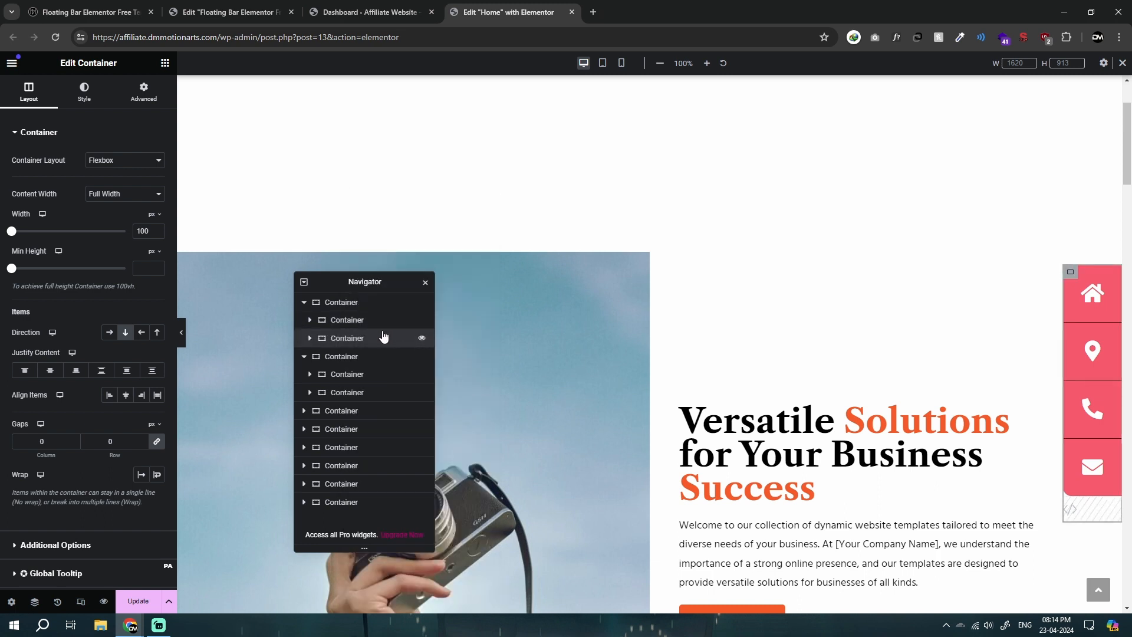
pyautogui.press('Delete')
# Step: Copy the floating bar container from the empty top section and paste it into the camera section below
pyautogui.click(344, 322)
pyautogui.rightClick(343, 322)
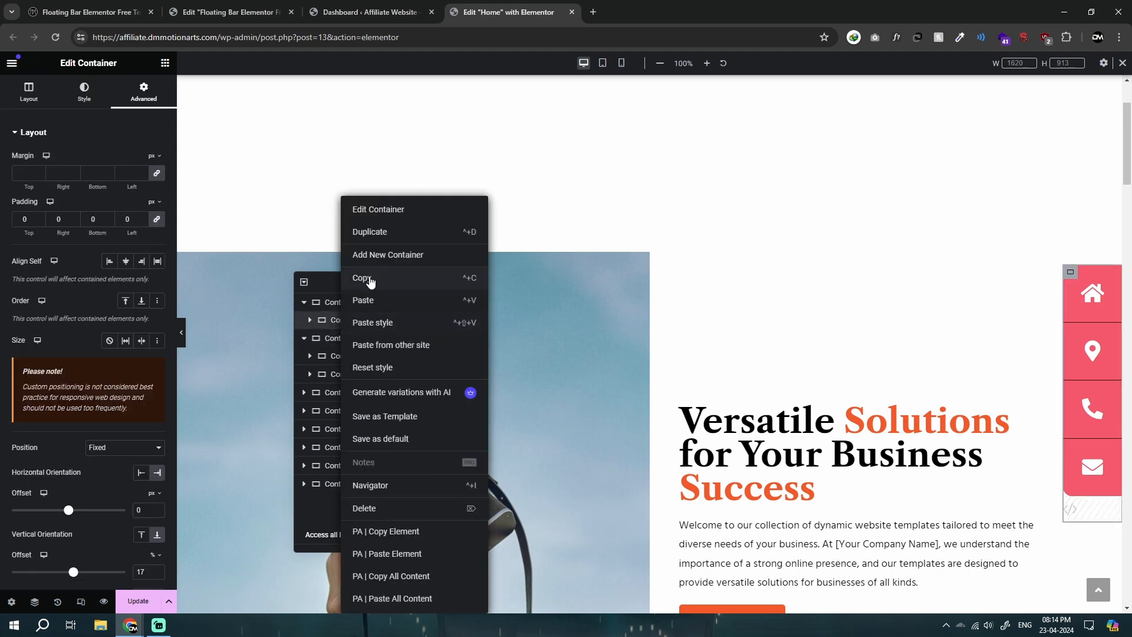
pyautogui.click(371, 280)
pyautogui.rightClick(651, 264)
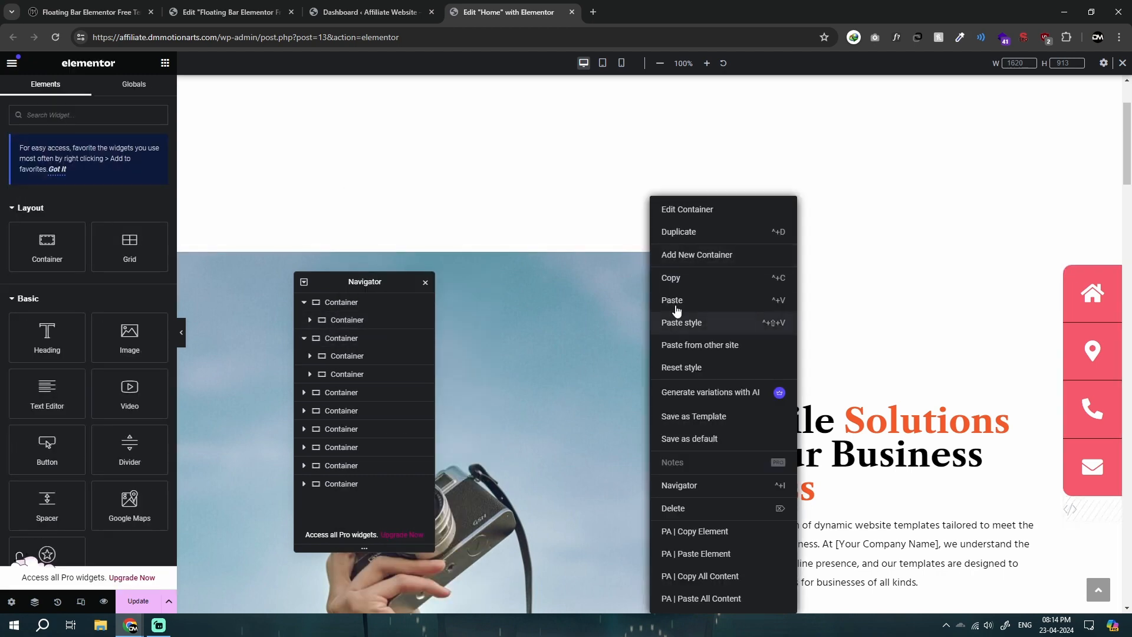
pyautogui.click(677, 305)
# Step: Delete the empty top section and check the floating bar along the rest of the page
pyautogui.click(343, 302)
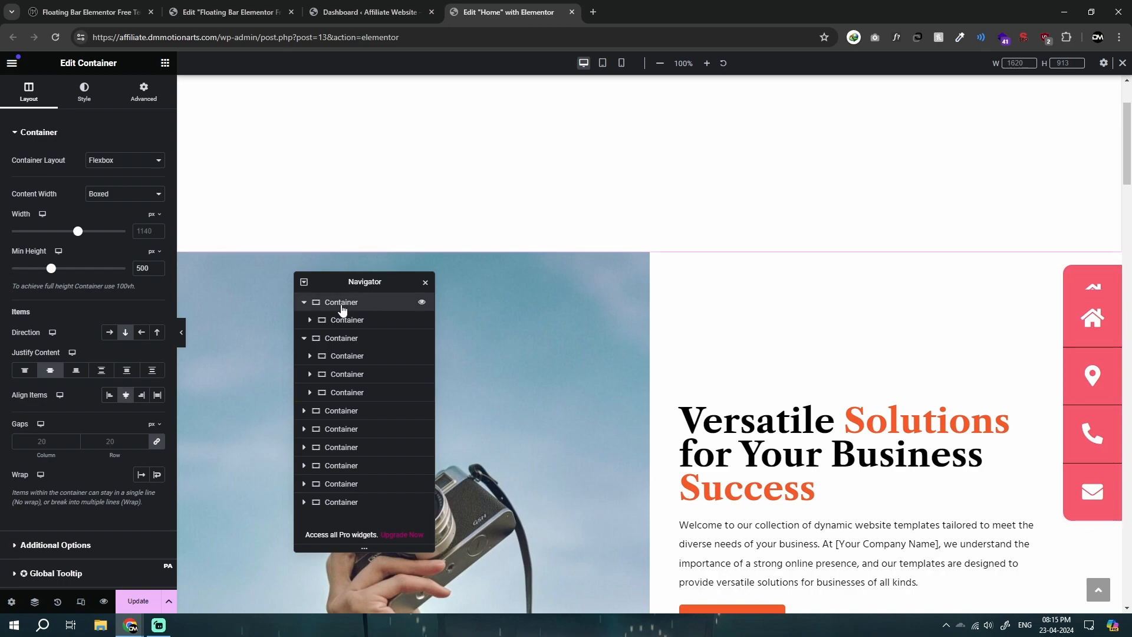
pyautogui.press('Delete')
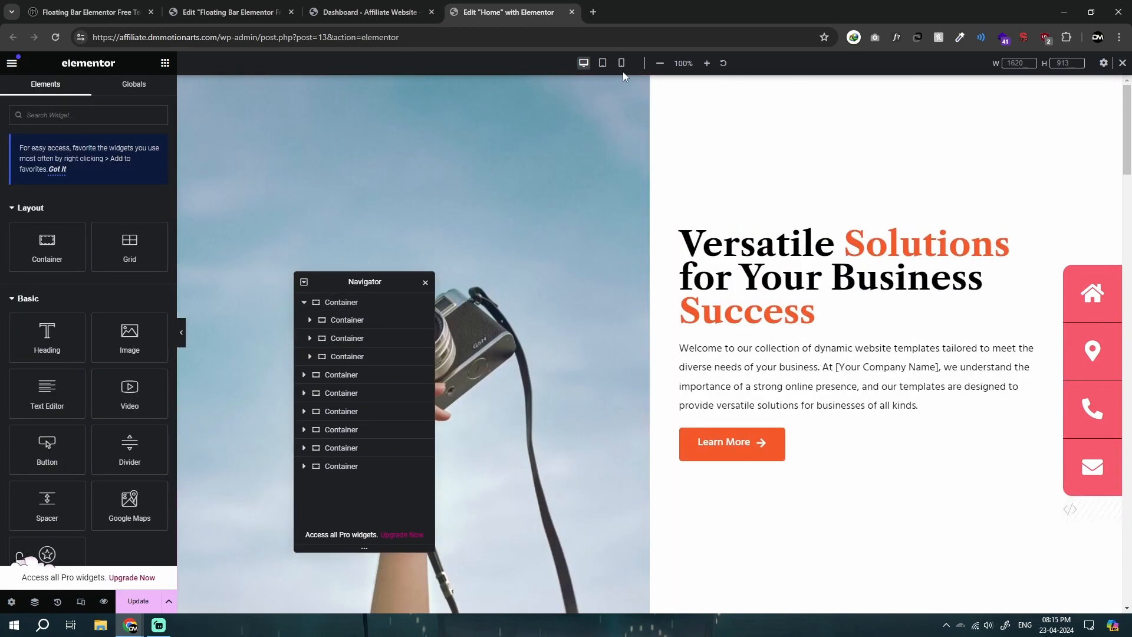
pyautogui.scroll(-15, 707, 358)
pyautogui.scroll(-10, 686, 438)
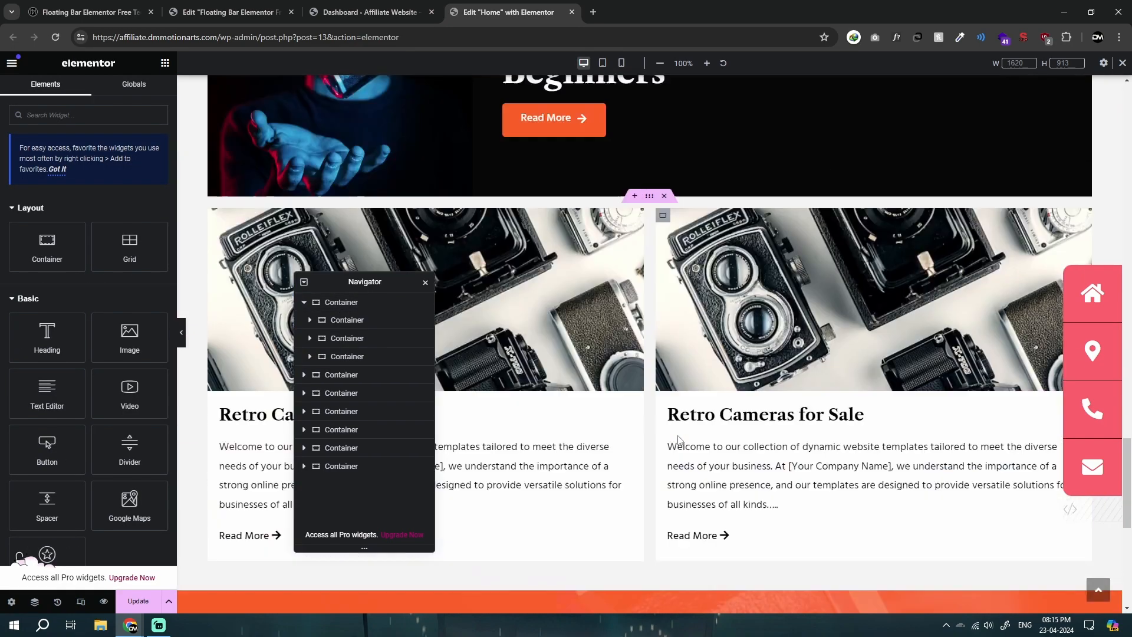
# Step: Copy the Bar 4 container from the floating bar template page in the other Elementor tab and return to the Home page
pyautogui.scroll(2, 918, 303)
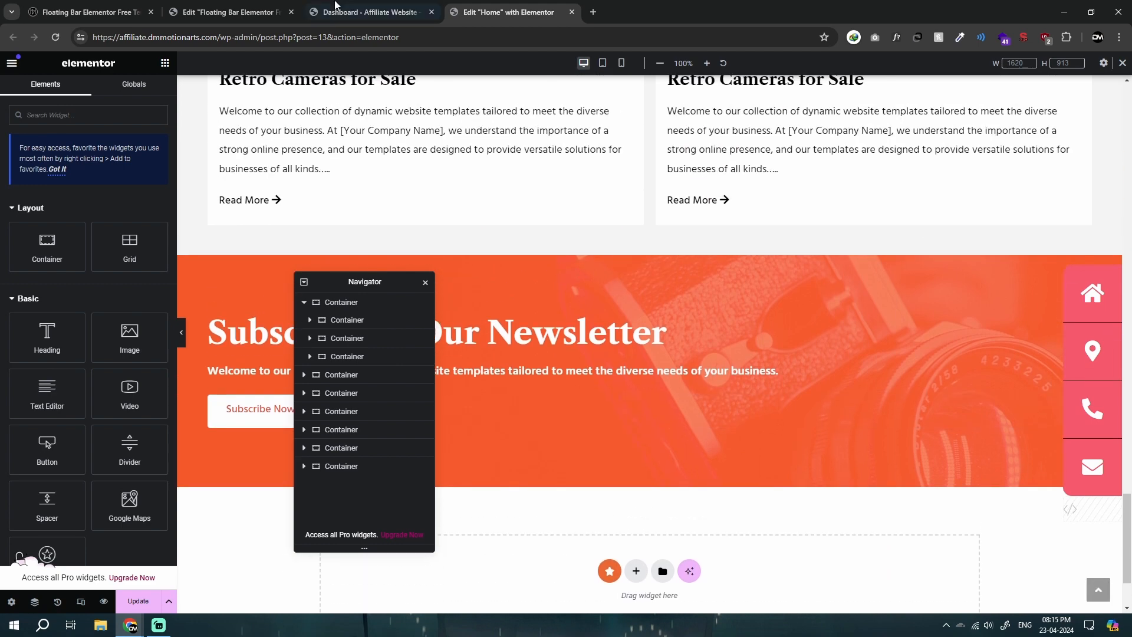
pyautogui.click(250, 6)
pyautogui.click(518, 138)
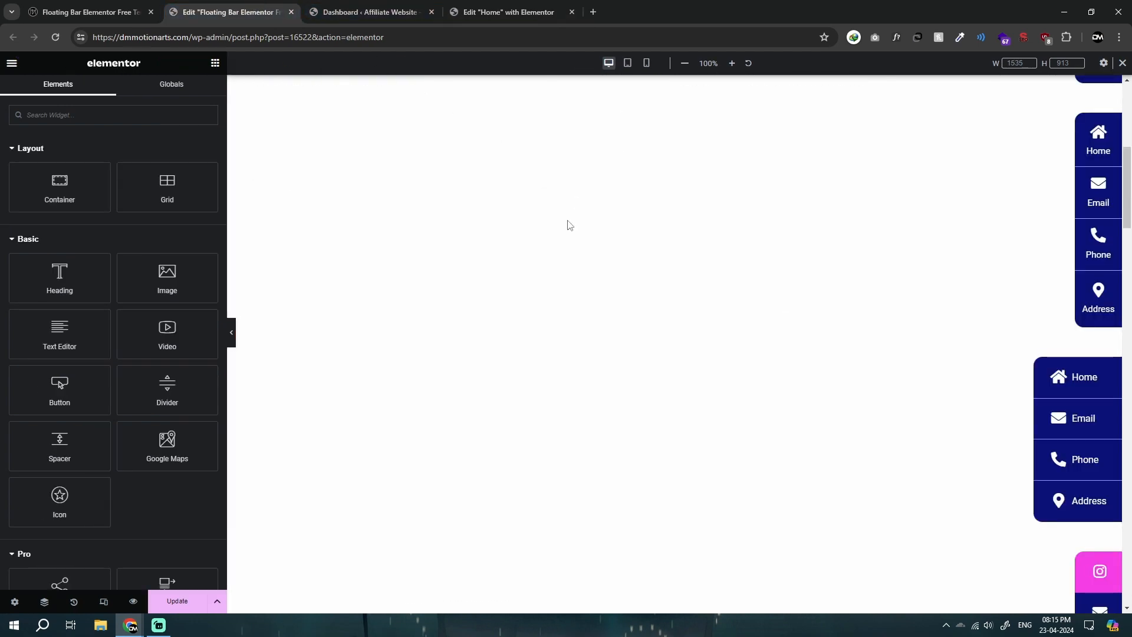
pyautogui.scroll(-4, 512, 349)
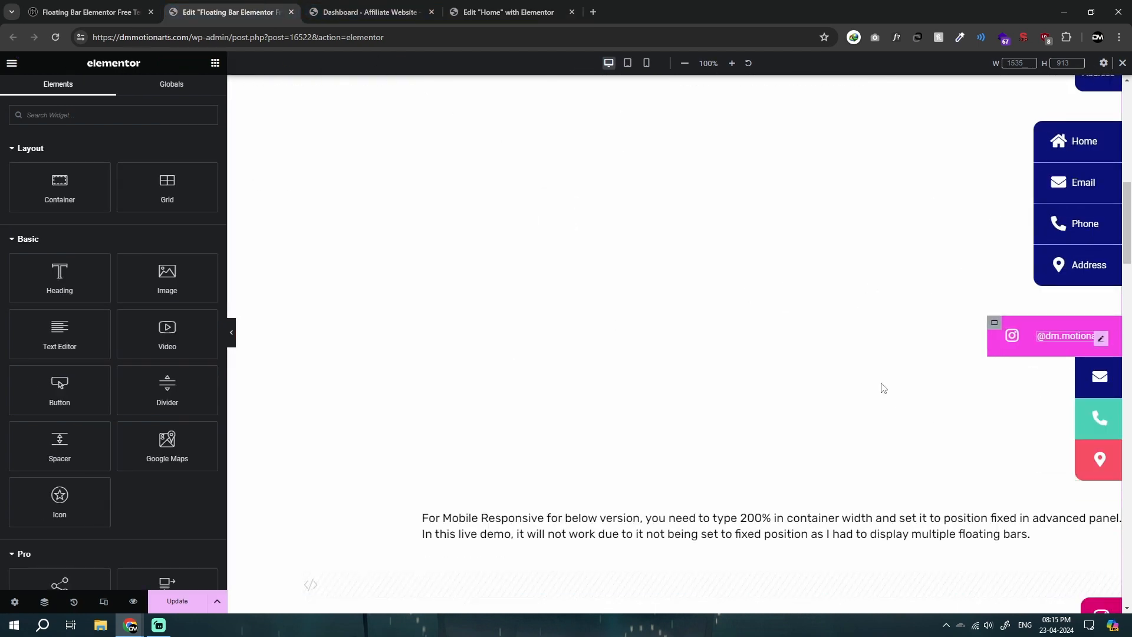
pyautogui.click(46, 602)
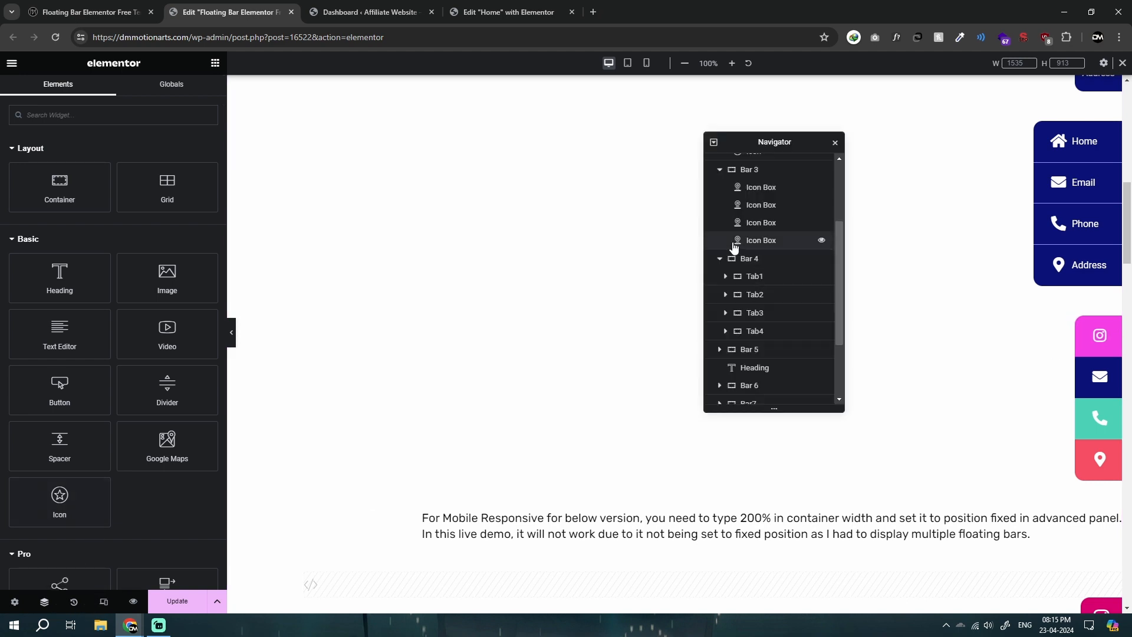
pyautogui.click(719, 259)
pyautogui.rightClick(753, 267)
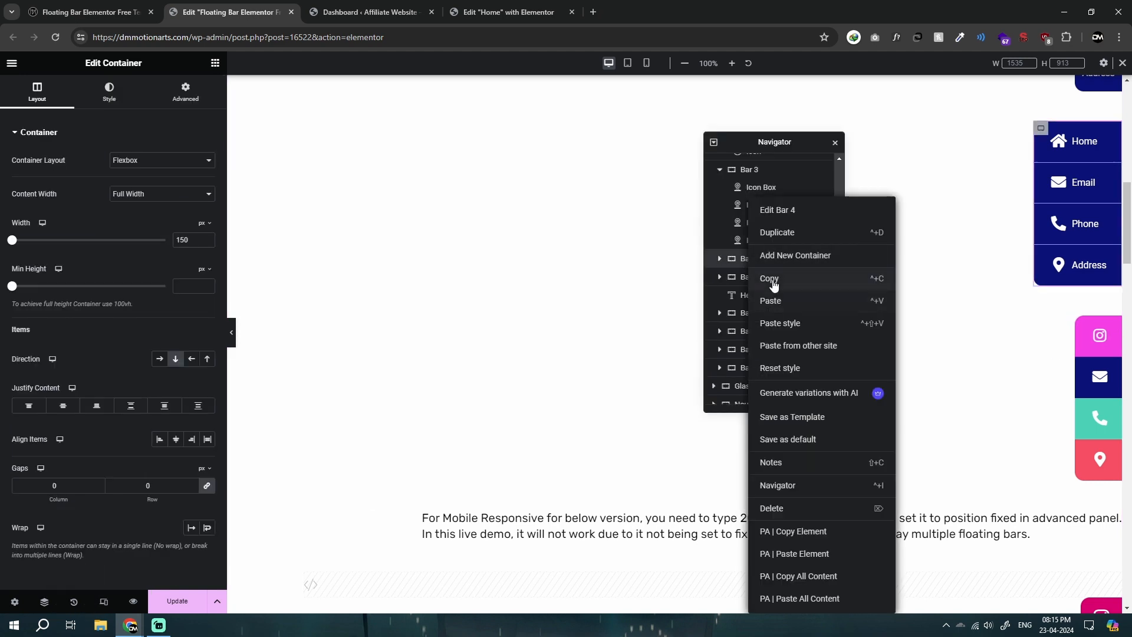
pyautogui.click(762, 277)
pyautogui.click(508, 12)
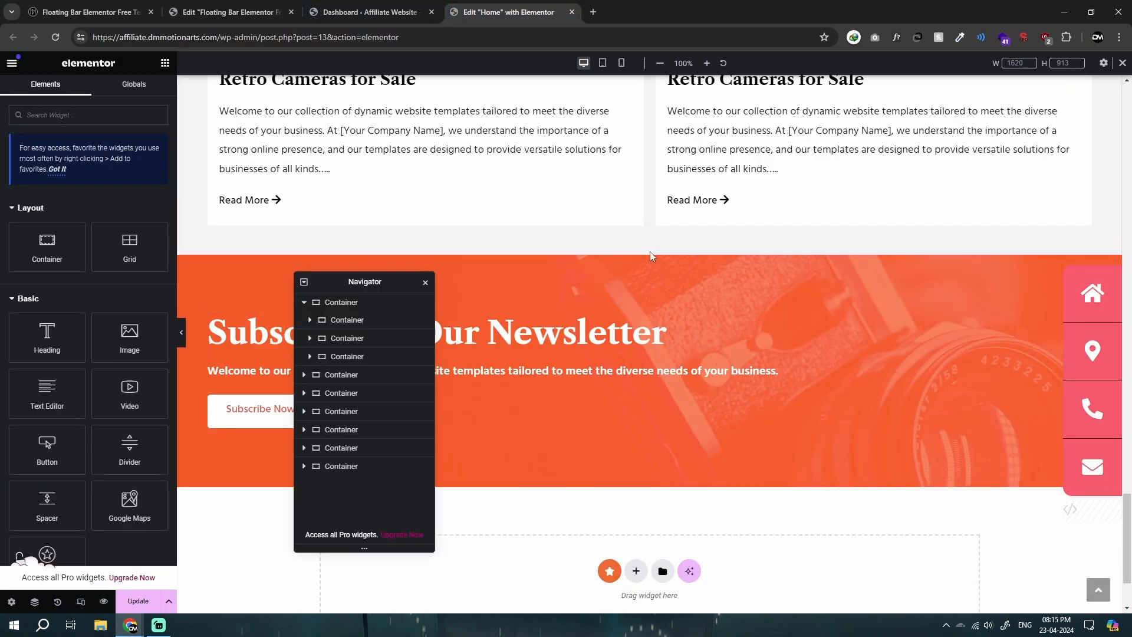
# Step: Look through the remaining floating bar designs on the template page and return to the start of the Home page
pyautogui.click(259, 5)
pyautogui.scroll(-10, 1111, 376)
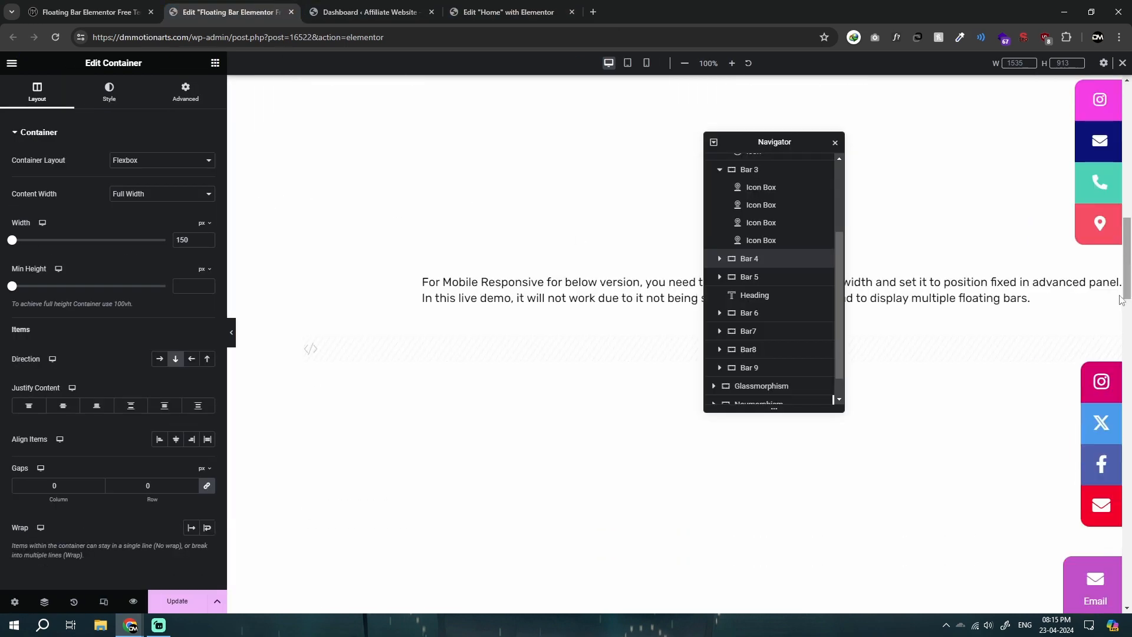
pyautogui.scroll(-10, 1088, 377)
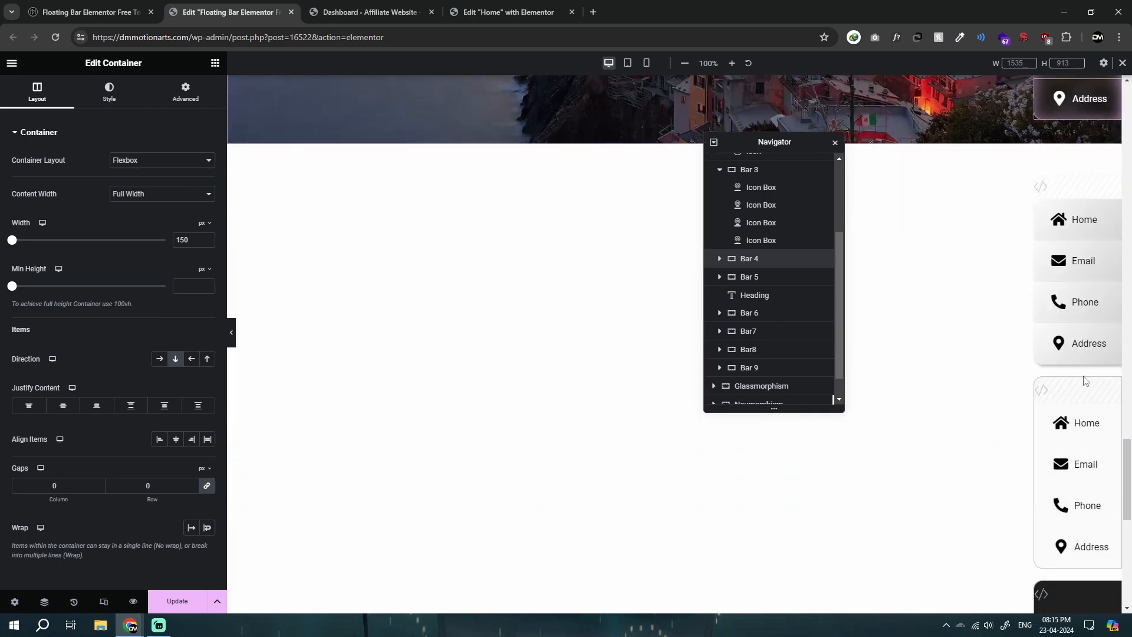
pyautogui.click(466, 8)
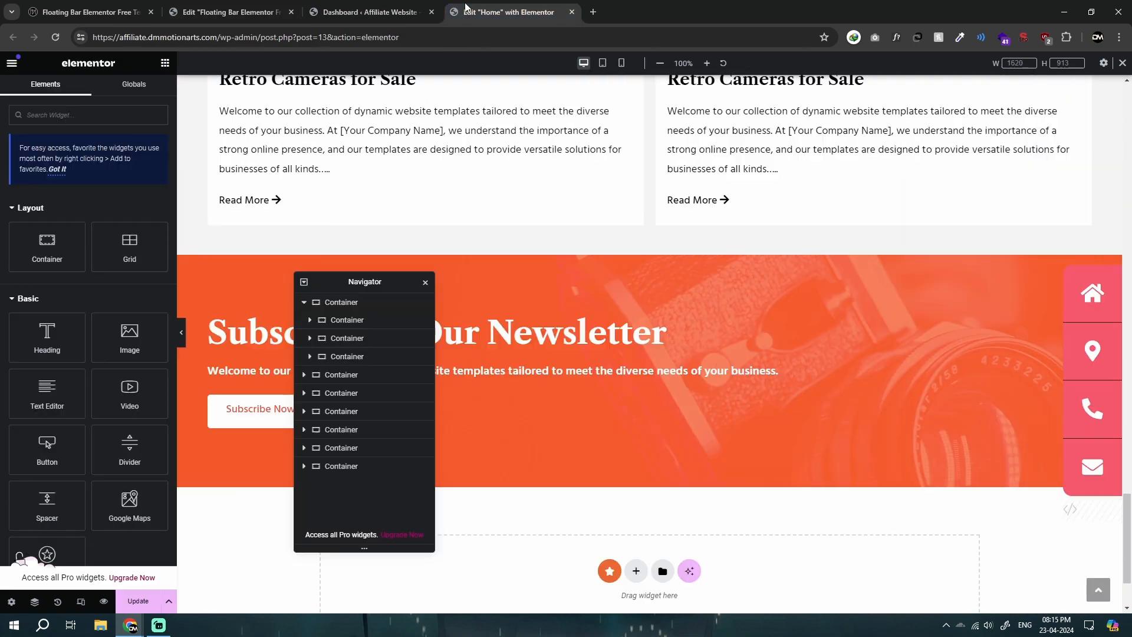
pyautogui.scroll(15, 489, 321)
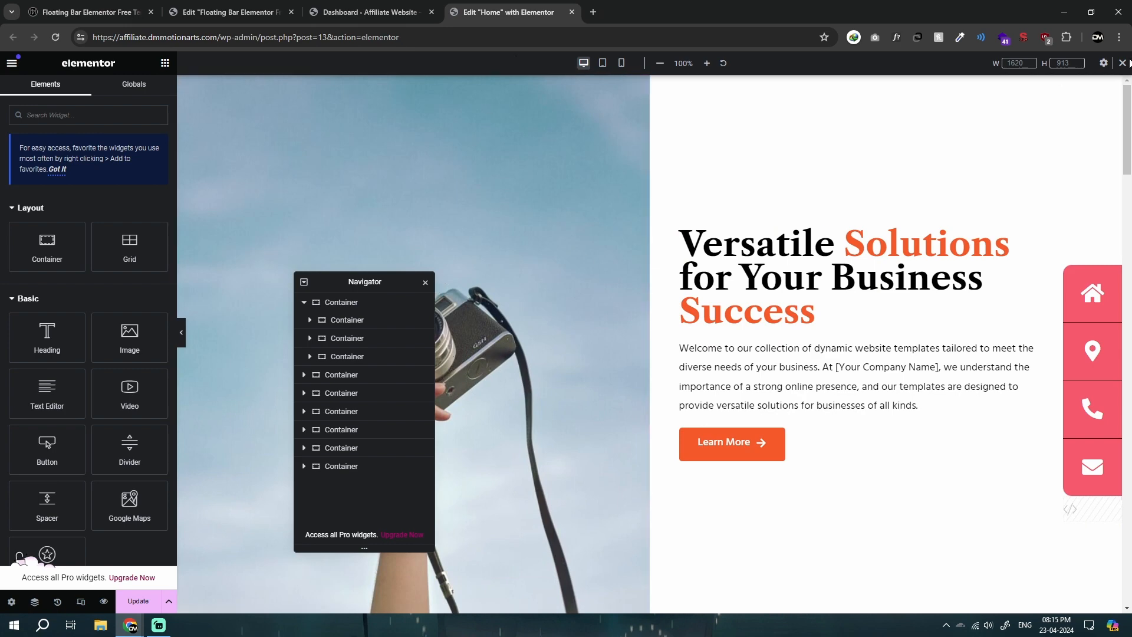
pyautogui.click(363, 8)
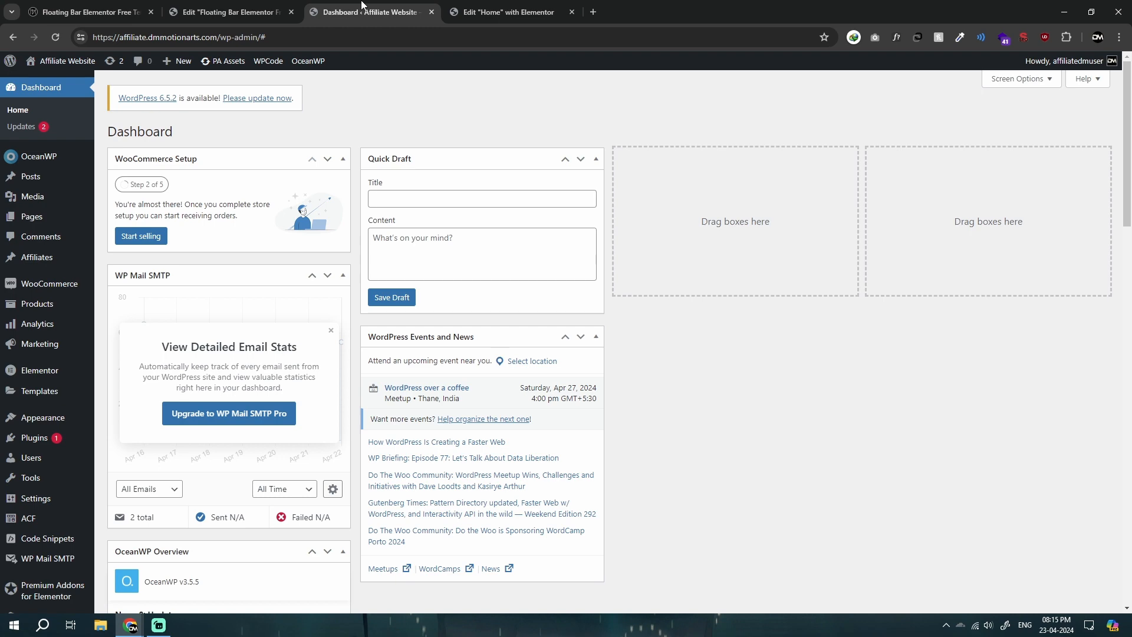
pyautogui.click(158, 625)
pyautogui.click(159, 625)
pyautogui.moveTo(67, 537)
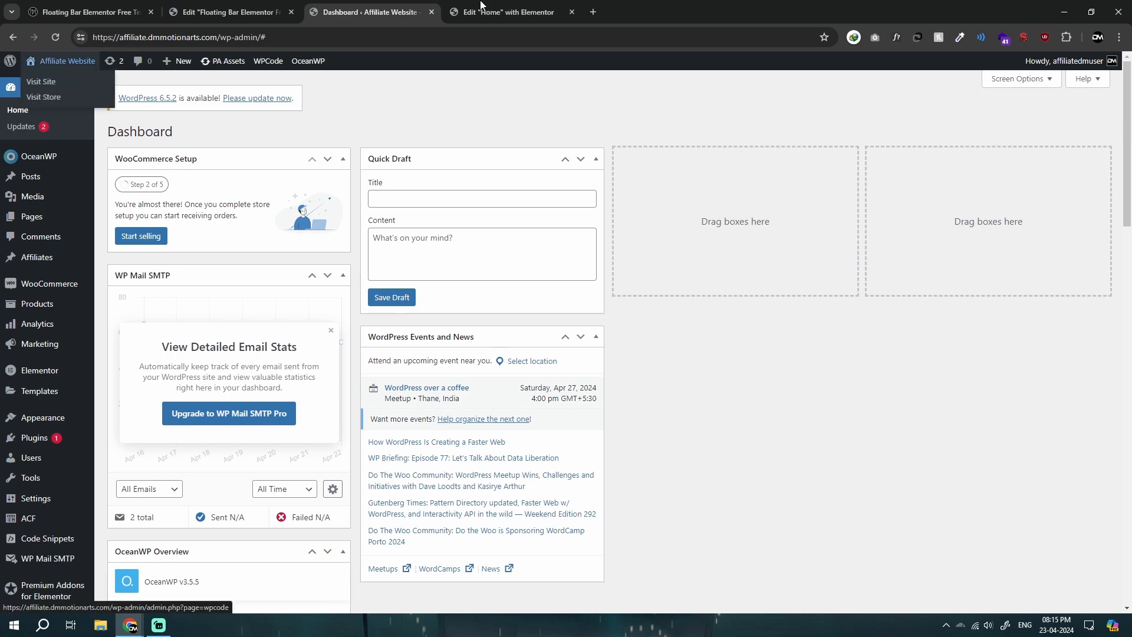
pyautogui.click(508, 12)
pyautogui.click(334, 7)
pyautogui.click(297, 6)
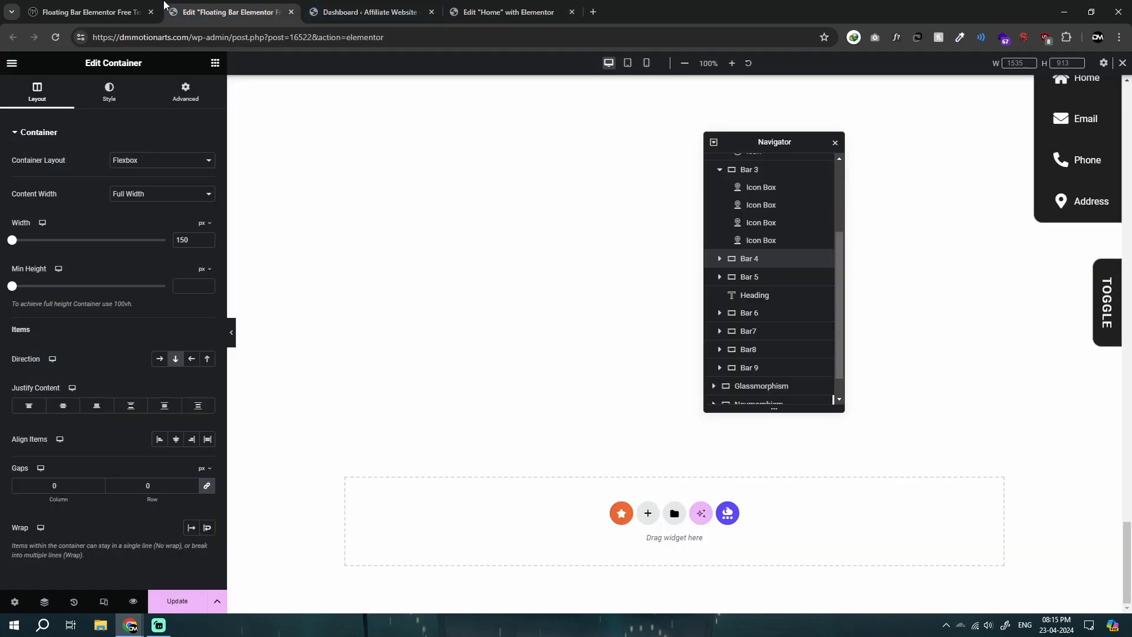
# Step: Browse the live floating bar template page to its end and try out the Toggle bar there
pyautogui.click(89, 12)
pyautogui.scroll(-10, 849, 413)
pyautogui.scroll(-5, 894, 445)
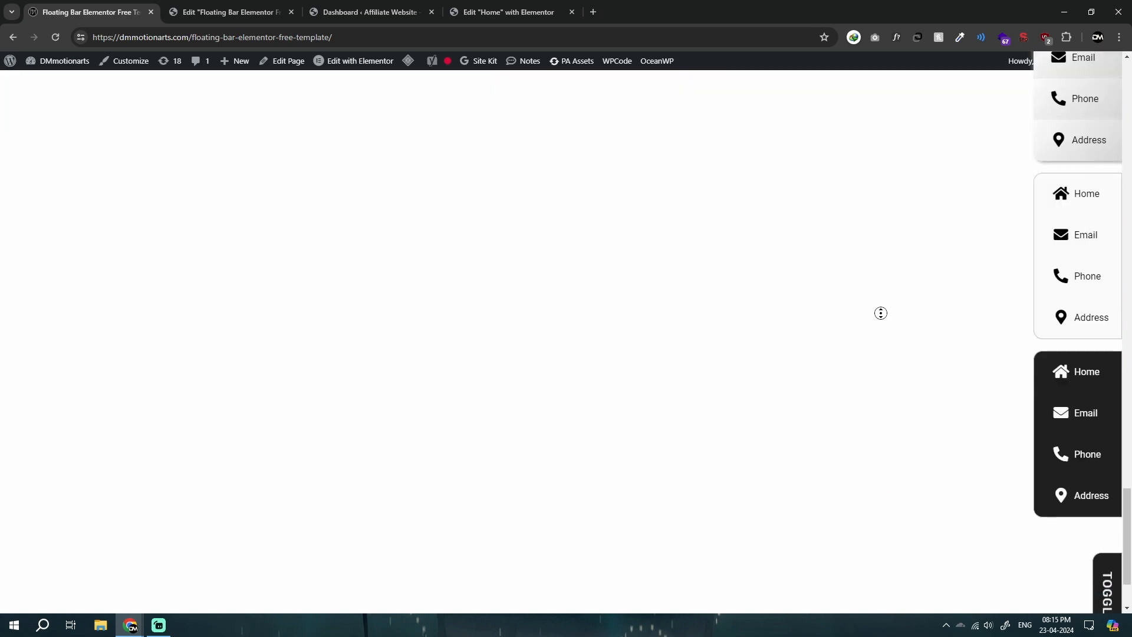
pyautogui.click(1099, 465)
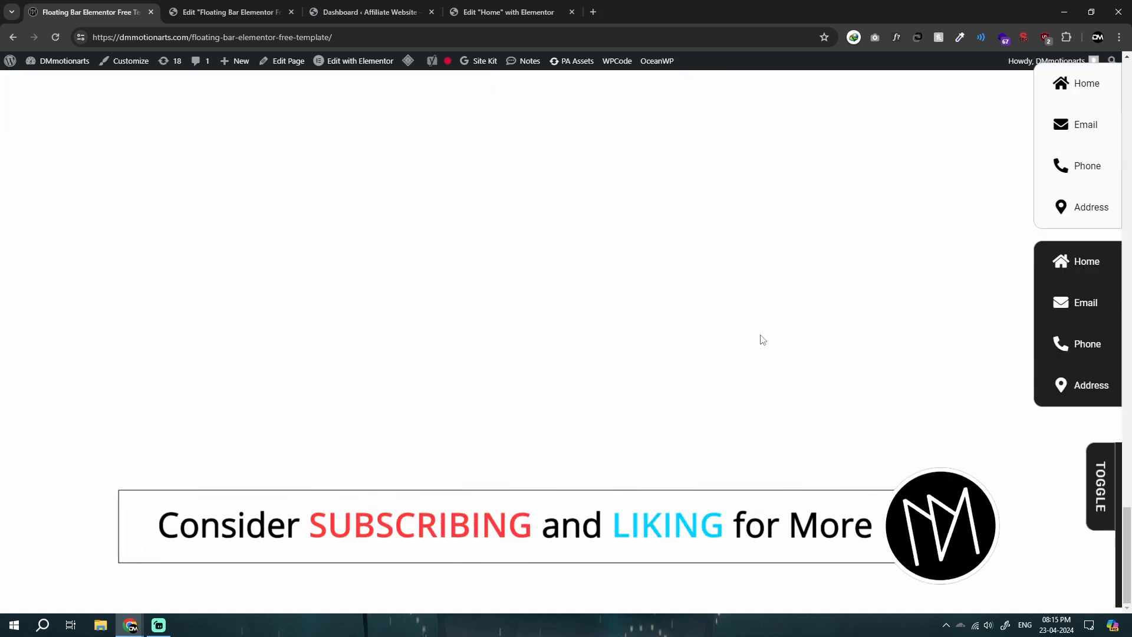
# Step: Copy the Universal Toggle container from the floating bar template page and switch back to editing the Home page
pyautogui.click(558, 5)
pyautogui.click(260, 12)
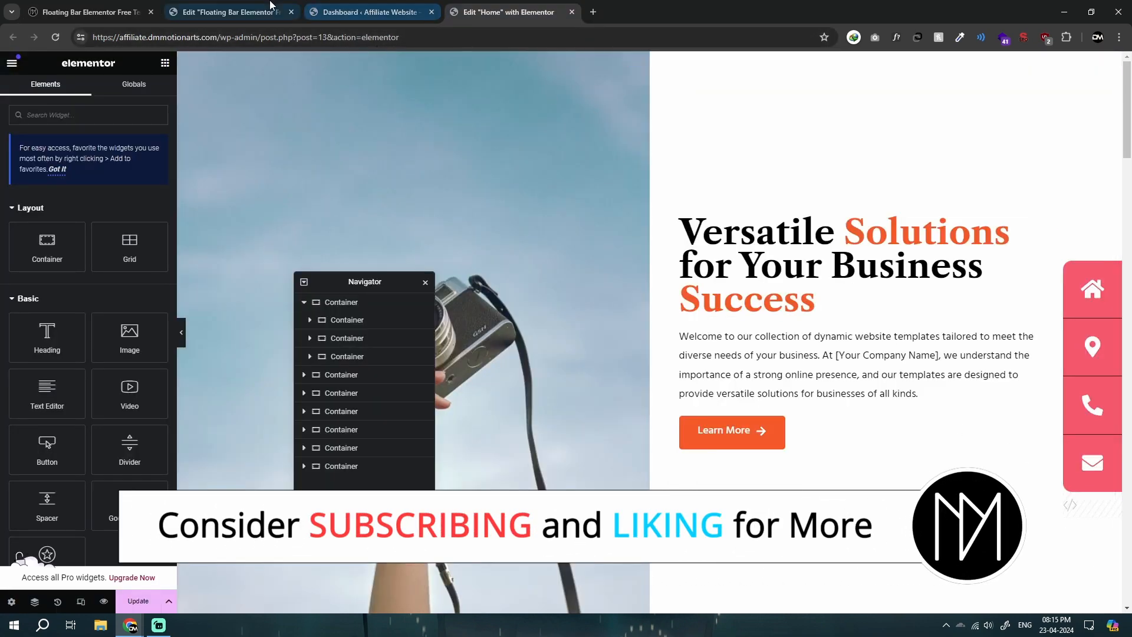
pyautogui.scroll(-1, 776, 362)
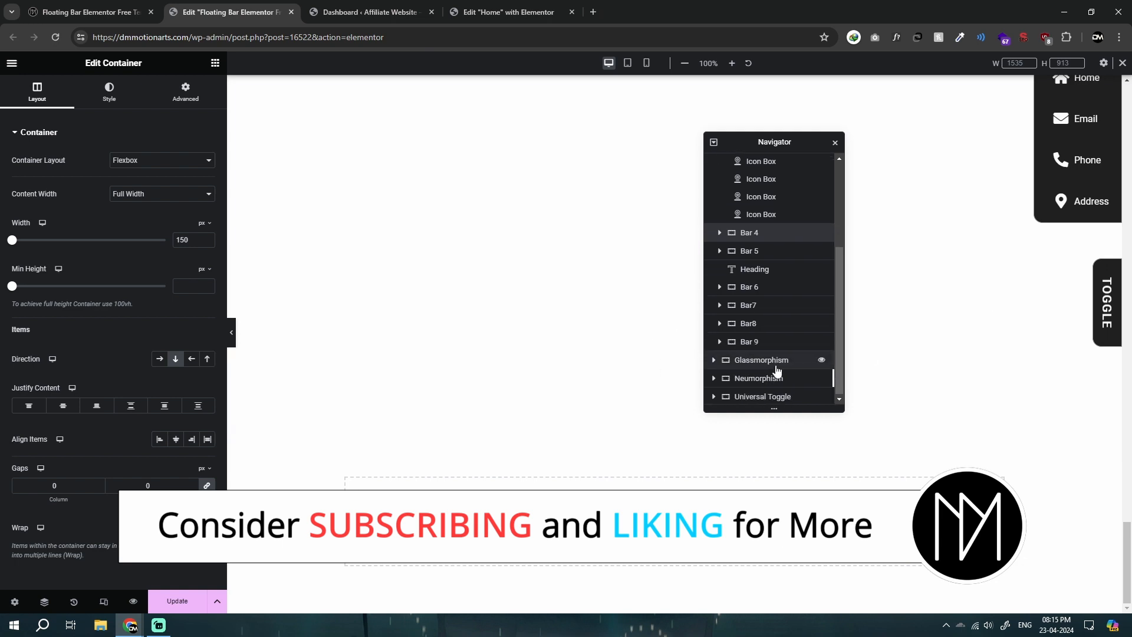
pyautogui.click(744, 396)
pyautogui.rightClick(744, 399)
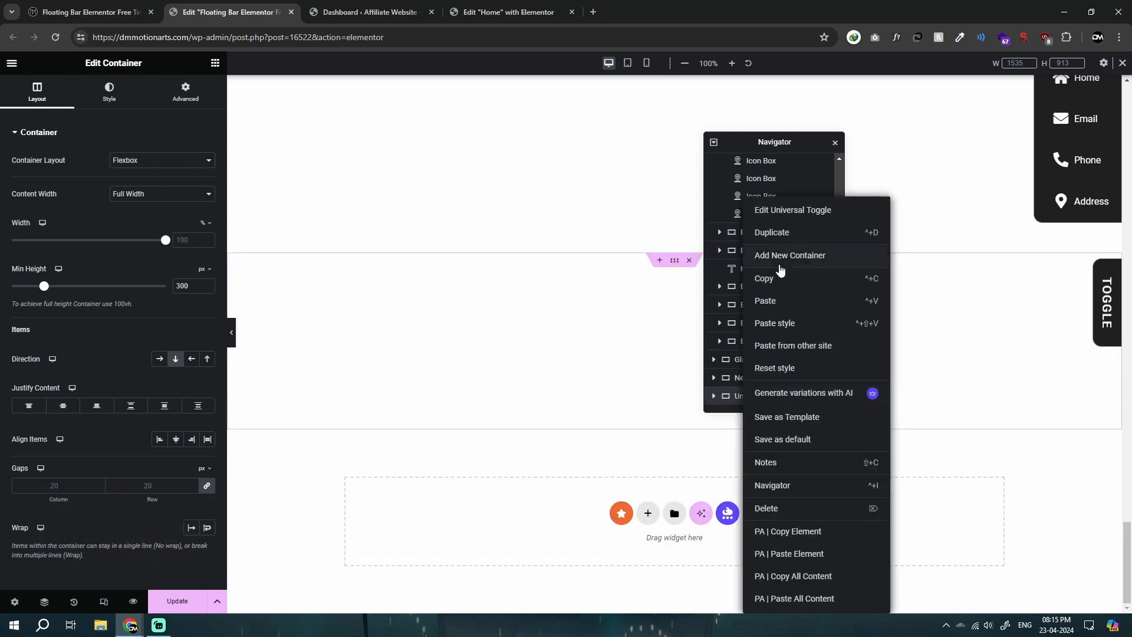
pyautogui.click(765, 283)
pyautogui.click(509, 12)
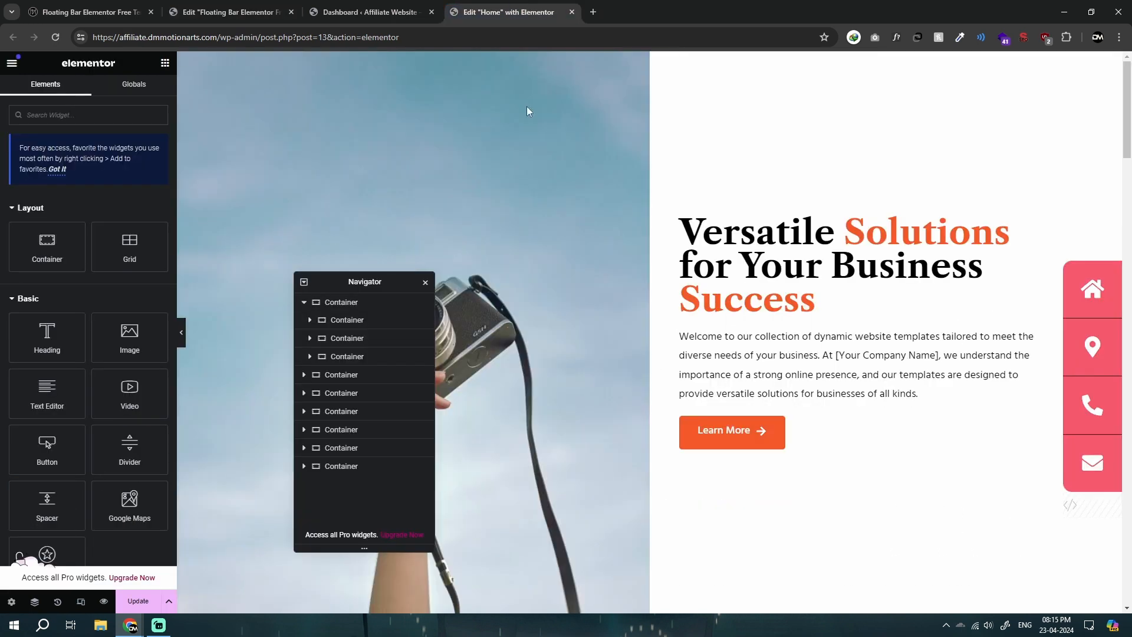
# Step: Add an empty section area above the camera section and paste the previously copied floating bar container there
pyautogui.click(635, 59)
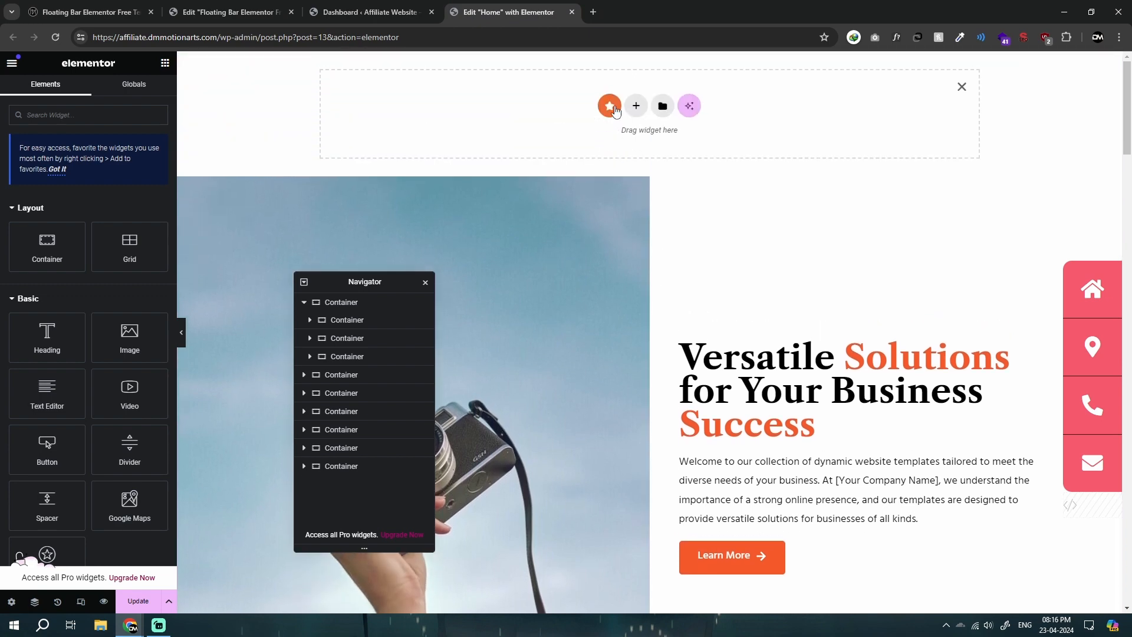
pyautogui.rightClick(617, 108)
pyautogui.click(637, 120)
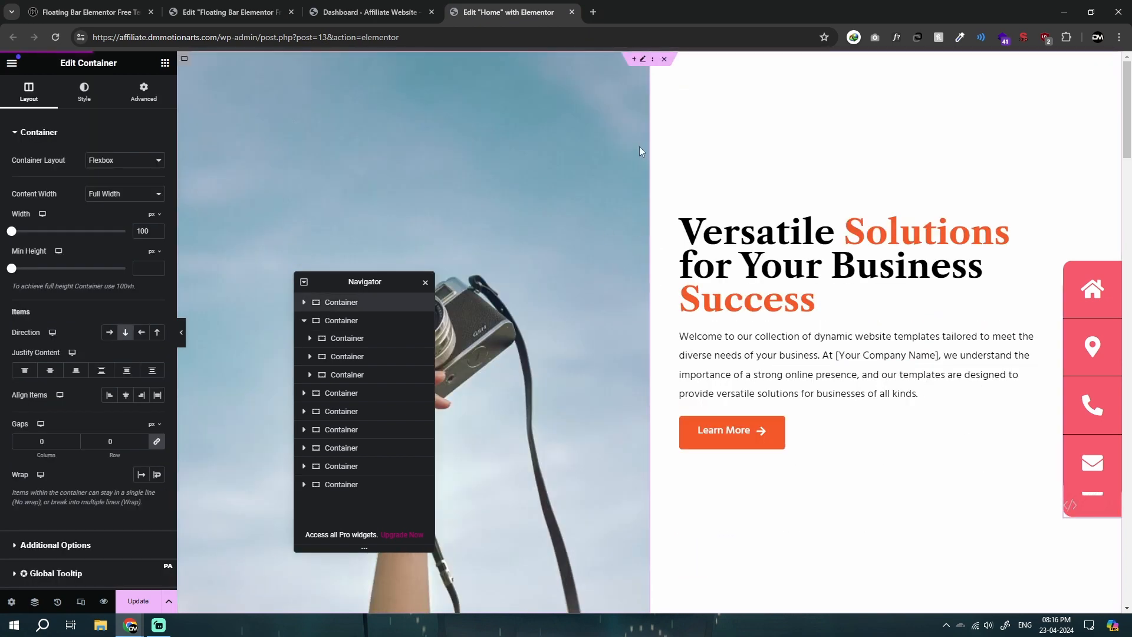
# Step: Add another section area above the camera section and paste the Universal Toggle container from the other site
pyautogui.click(634, 59)
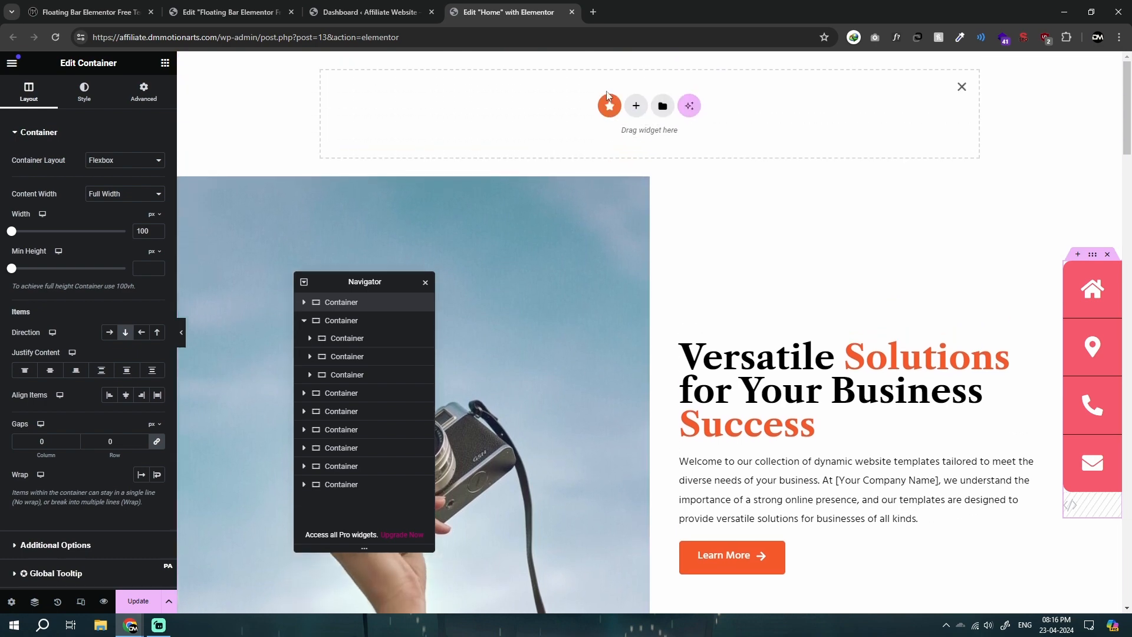
pyautogui.rightClick(608, 93)
pyautogui.click(650, 129)
pyautogui.hotkey('ctrl', 'v')
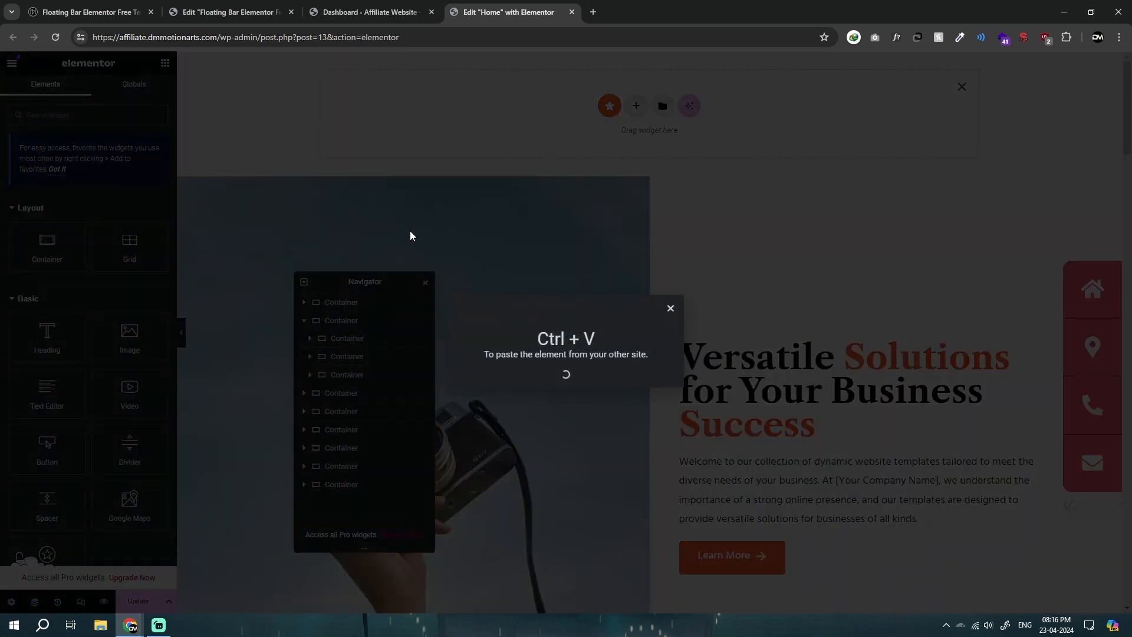
pyautogui.click(224, 12)
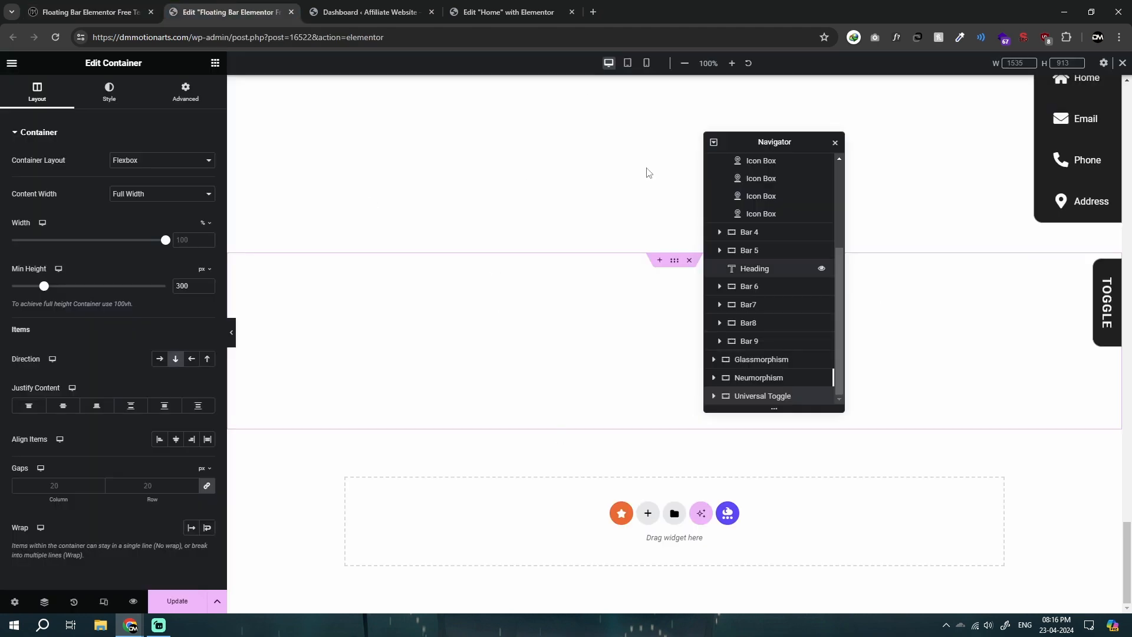
pyautogui.click(511, 12)
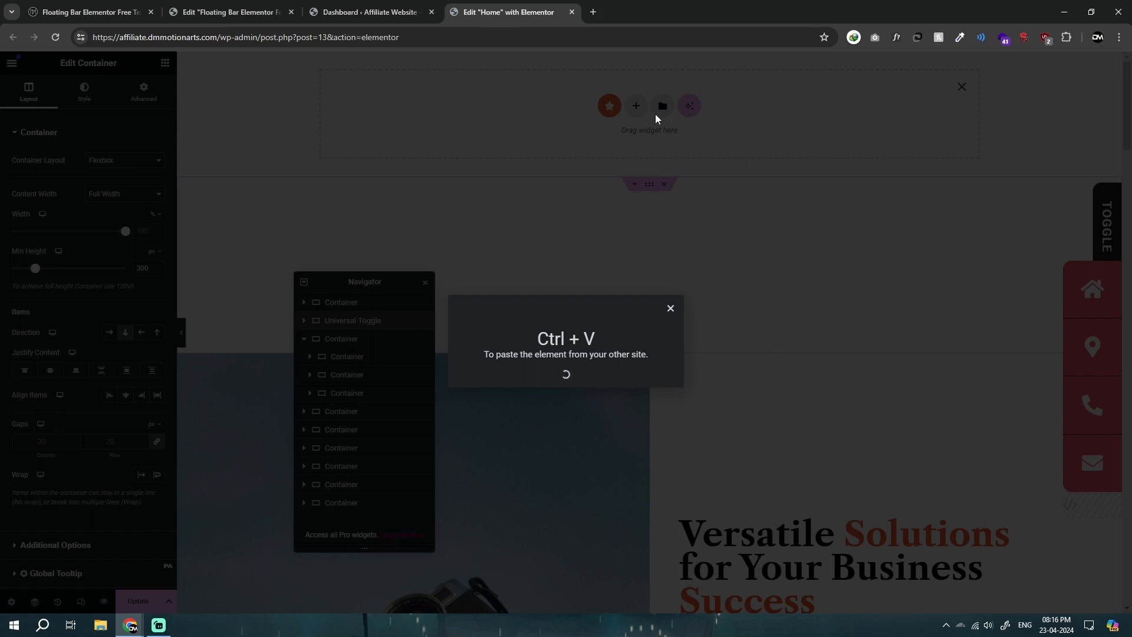
pyautogui.click(230, 12)
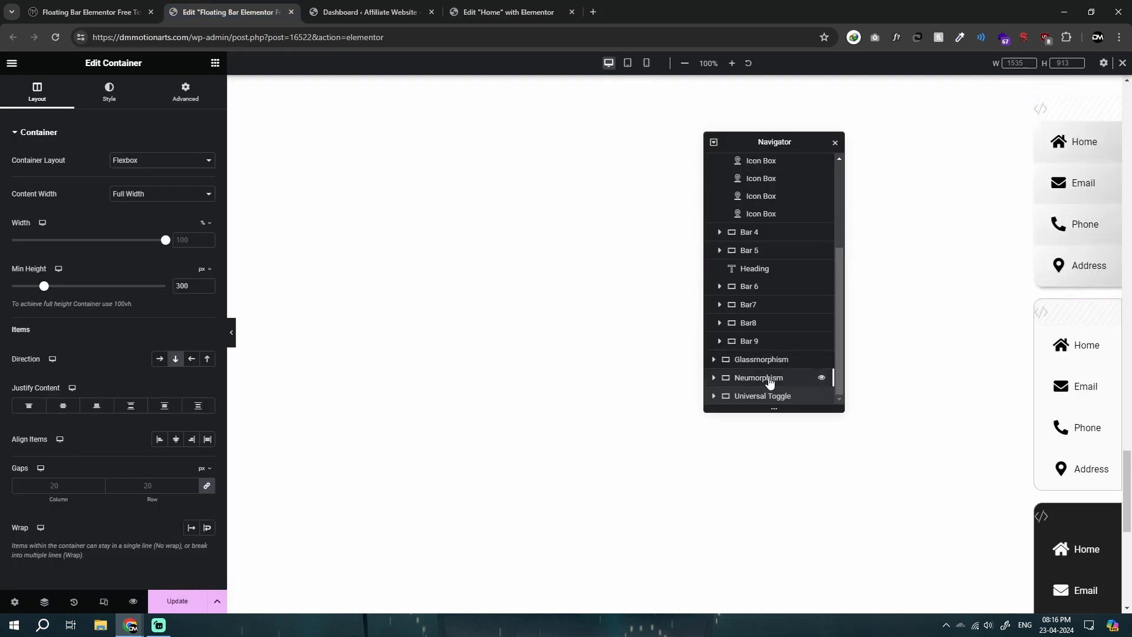
pyautogui.scroll(10, 1002, 413)
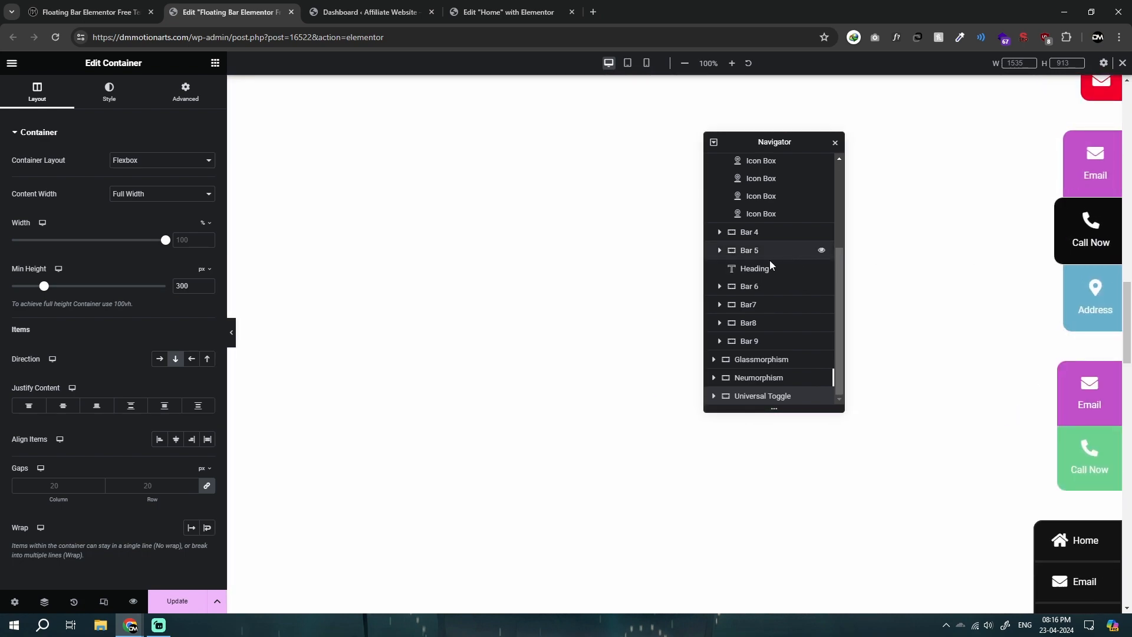
# Step: Delete the duplicate floating bar nested in the camera section of the Home page, and identify the remaining bar by toggling its visibility
pyautogui.click(526, 9)
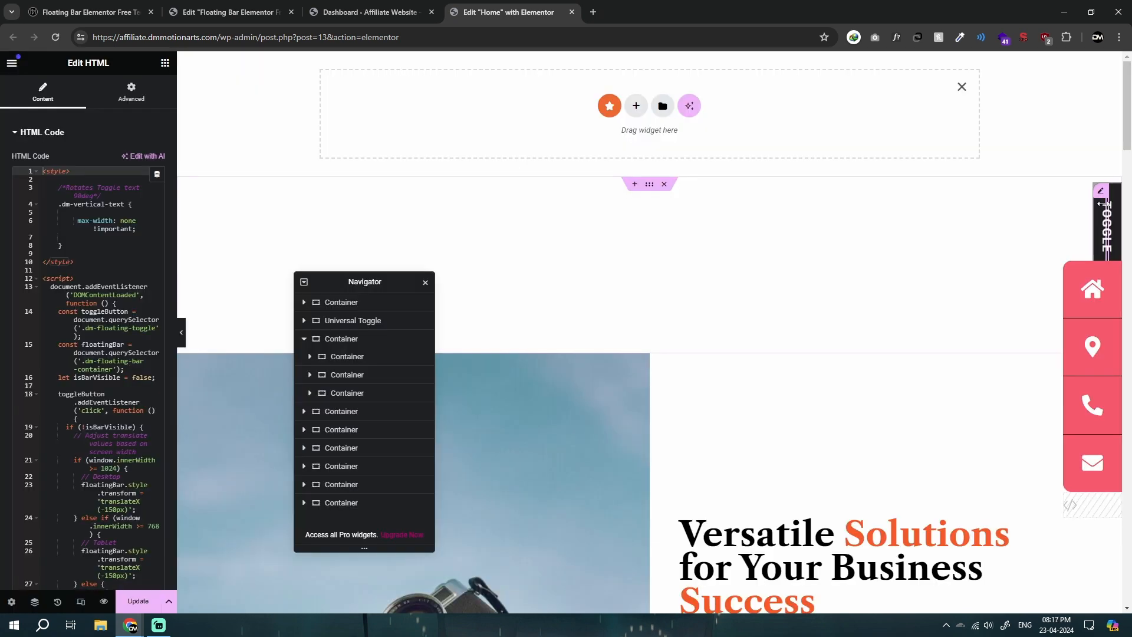
pyautogui.click(304, 339)
pyautogui.click(346, 339)
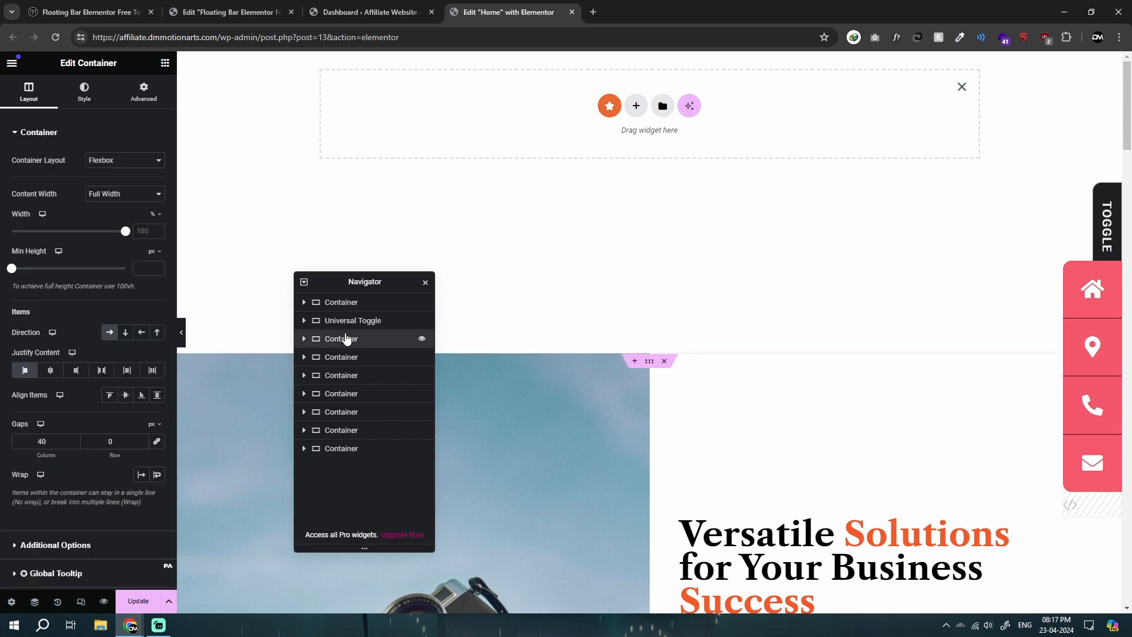
pyautogui.click(423, 339)
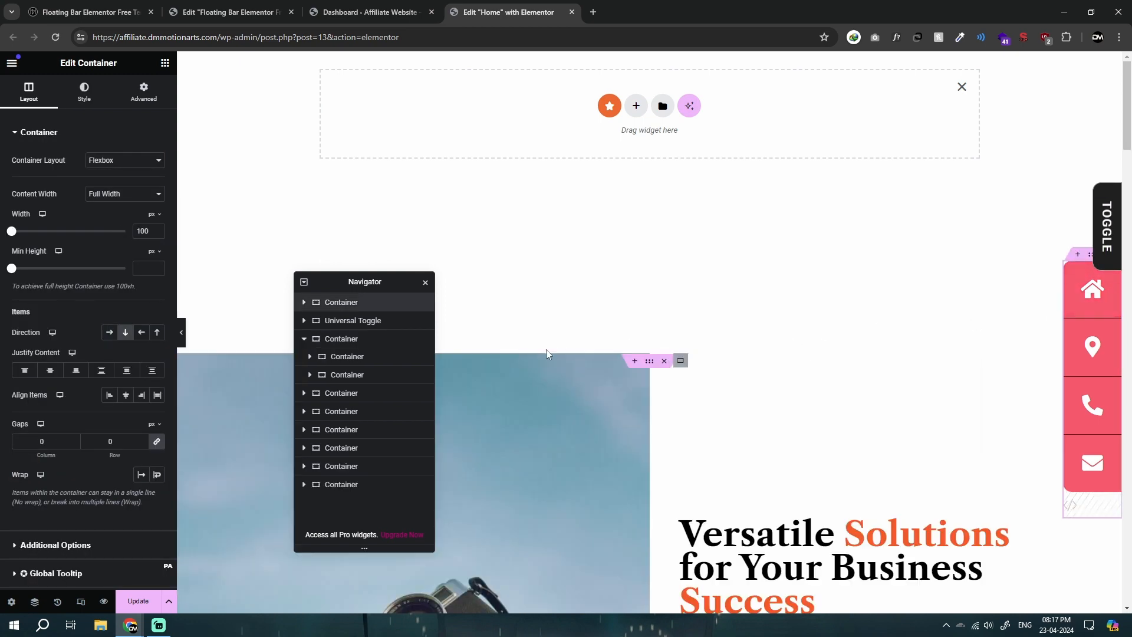
pyautogui.click(422, 302)
pyautogui.click(422, 302)
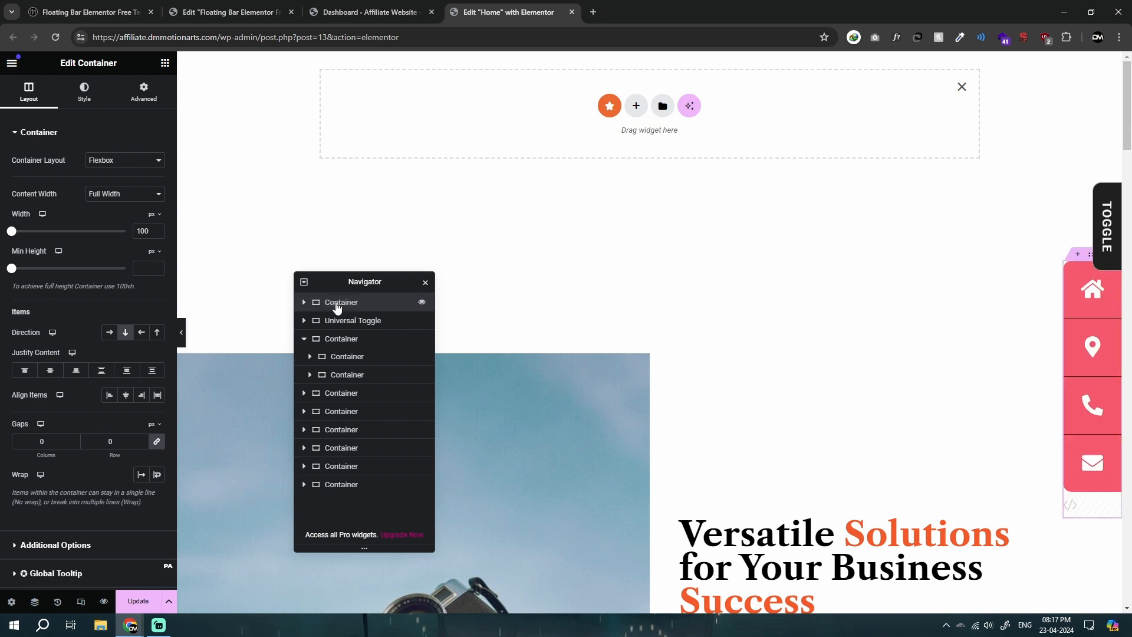
# Step: Change the standalone floating bar container's position from Fixed to Default and select the Universal Toggle container below it
pyautogui.click(112, 92)
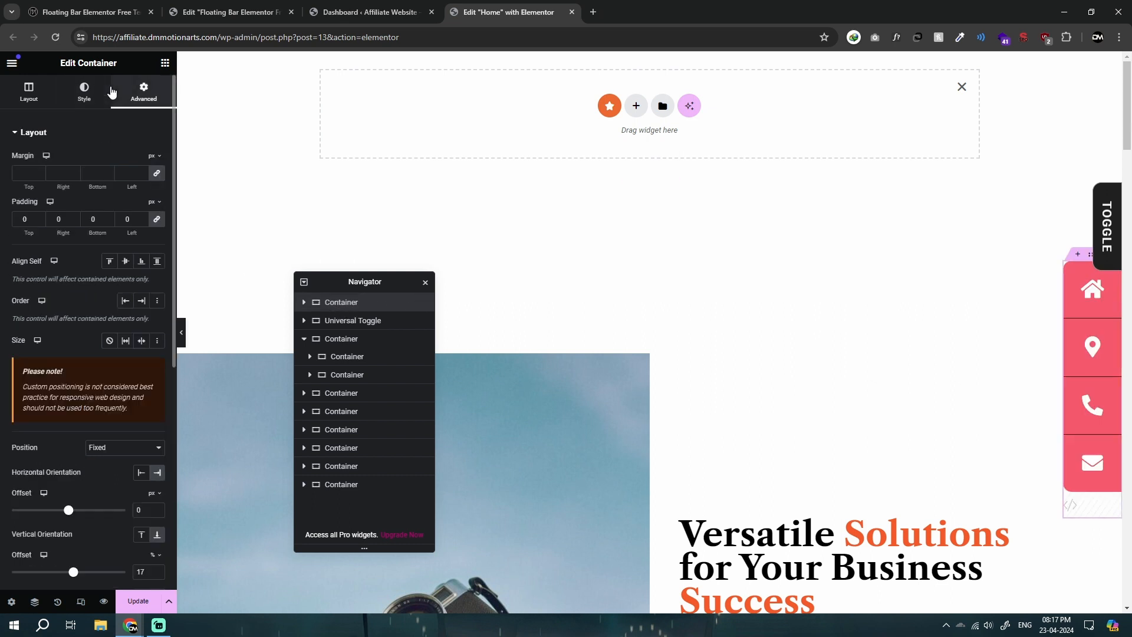
pyautogui.click(105, 451)
pyautogui.click(97, 458)
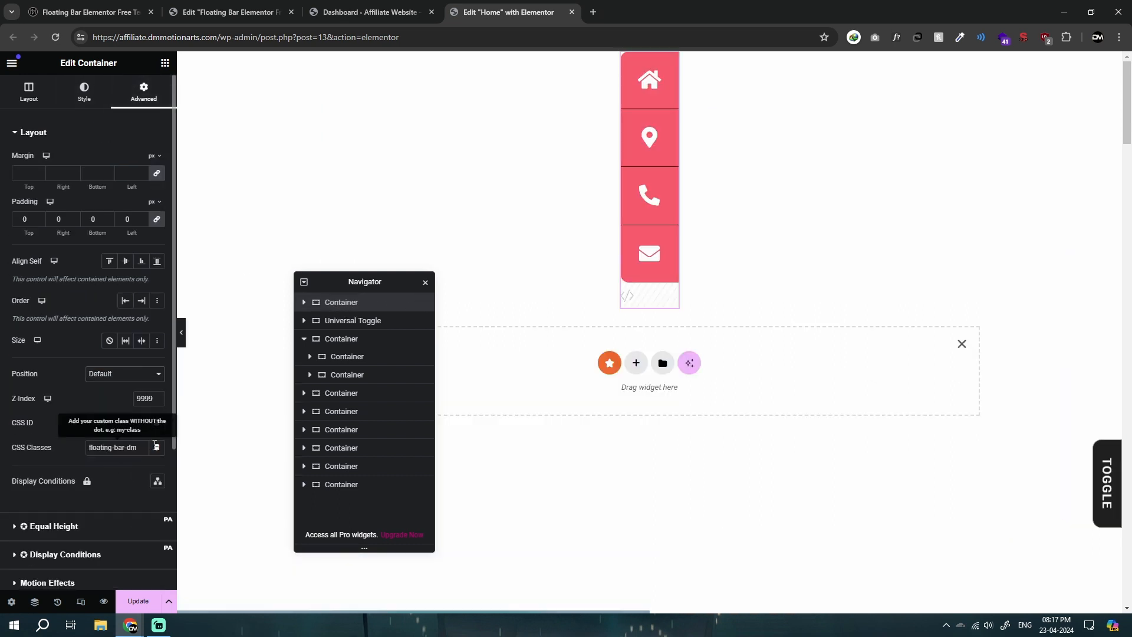
pyautogui.scroll(-3, 117, 388)
pyautogui.scroll(-5, 642, 364)
pyautogui.scroll(5, 643, 384)
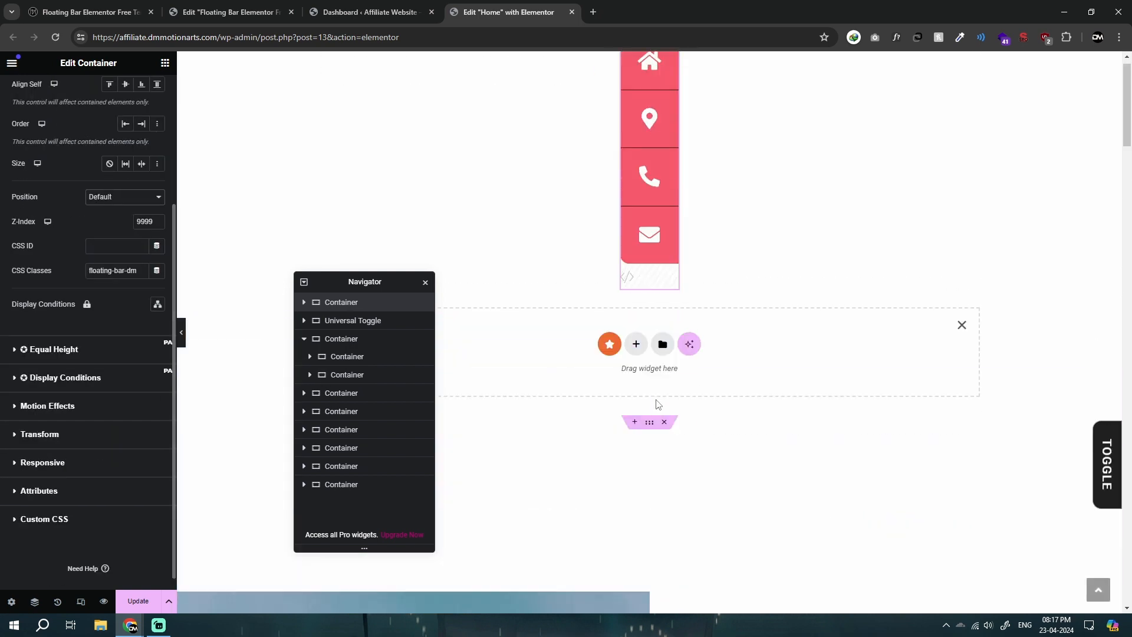
pyautogui.moveTo(651, 64)
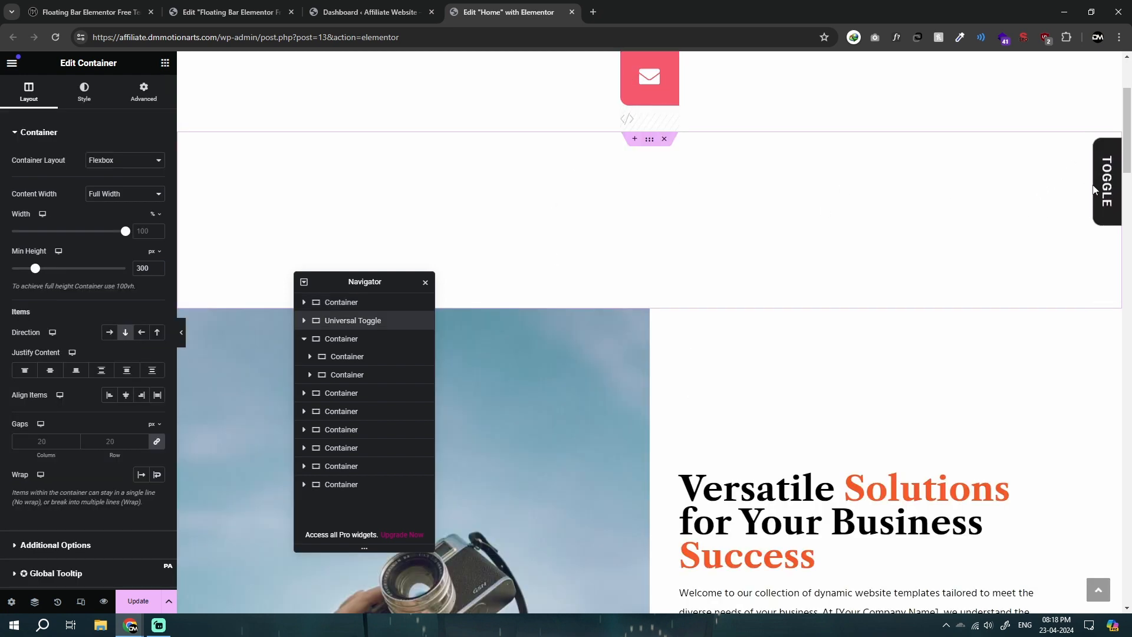
# Step: Switch to the floating bar template page, check Bar 1's advanced settings, collapse Bars 2 and 3 in the structure, and select Bar 5
pyautogui.click(155, 91)
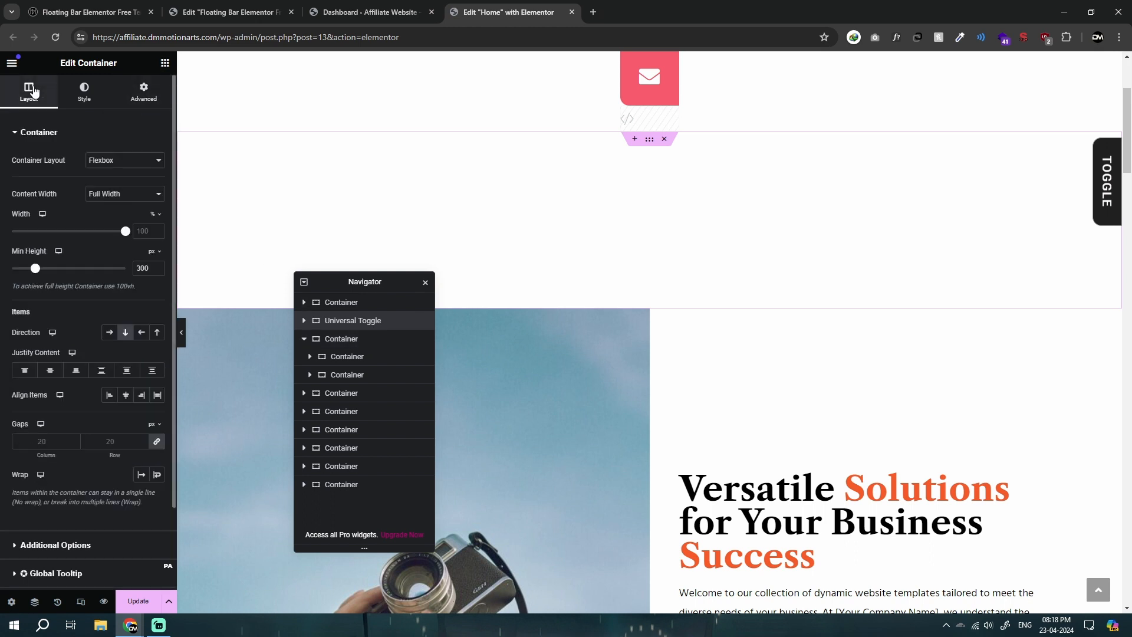
pyautogui.click(244, 6)
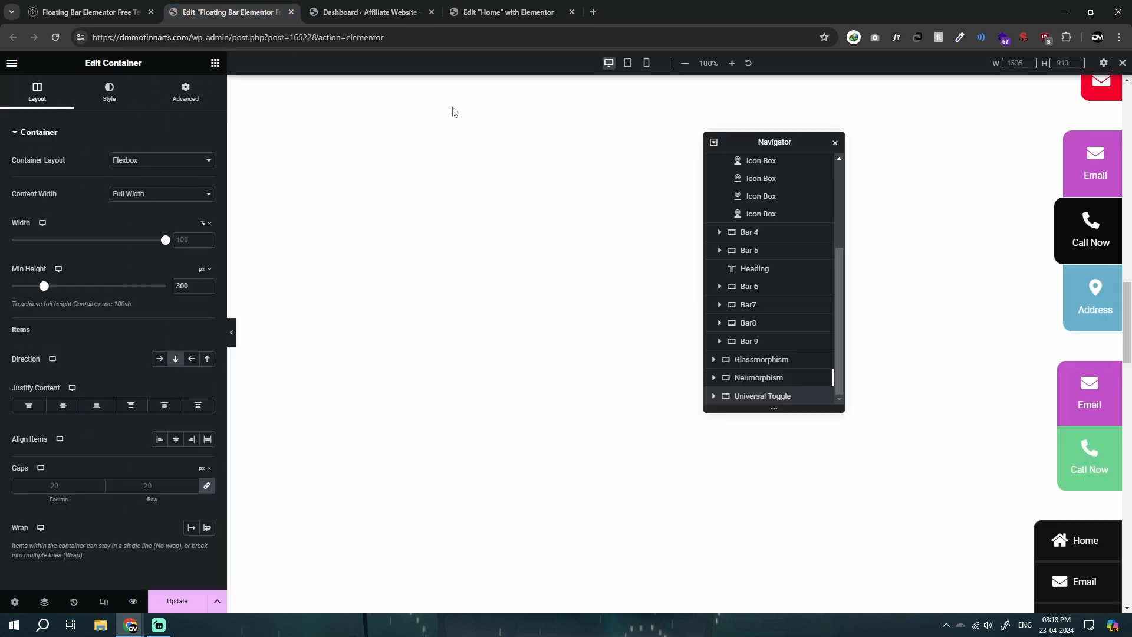
pyautogui.scroll(5, 780, 236)
pyautogui.click(750, 180)
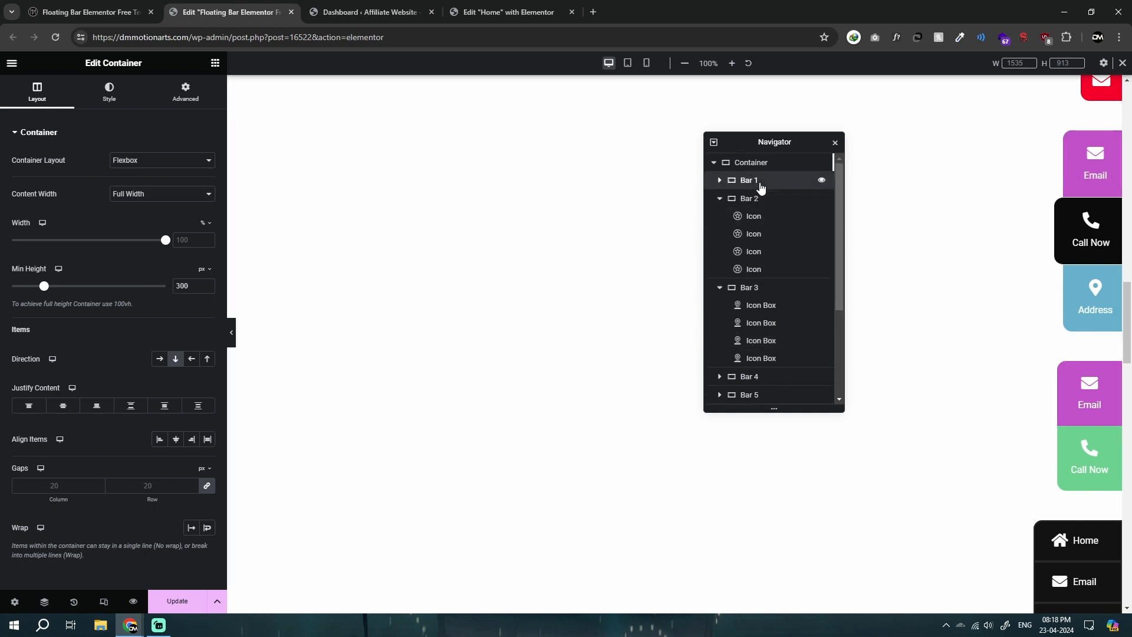
pyautogui.scroll(-5, 649, 312)
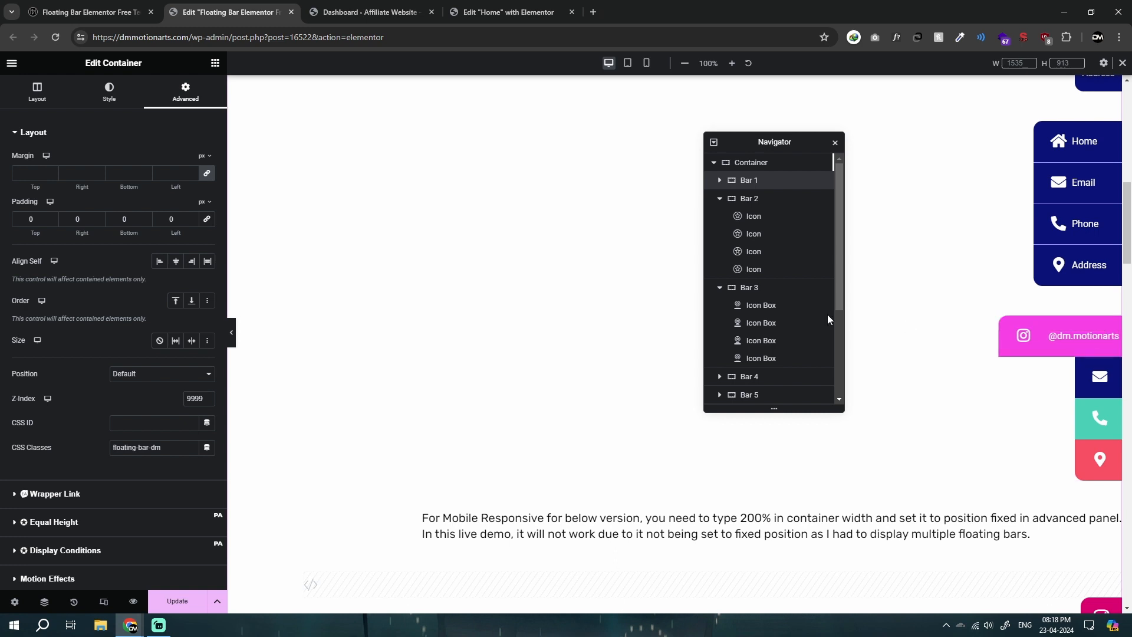
pyautogui.click(719, 198)
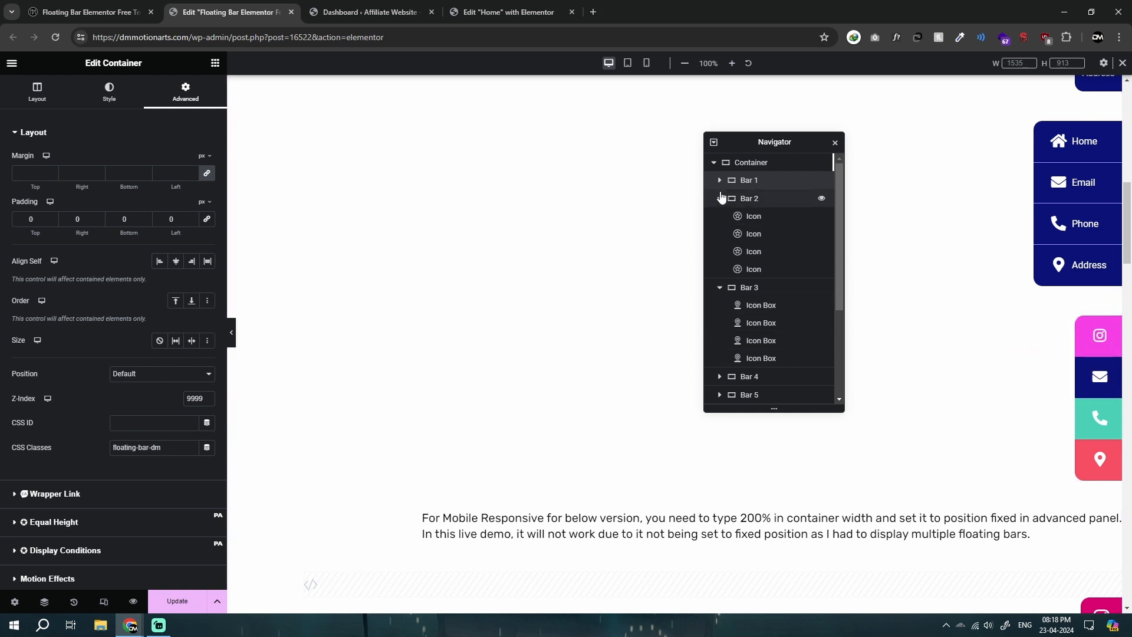
pyautogui.click(720, 216)
pyautogui.click(715, 255)
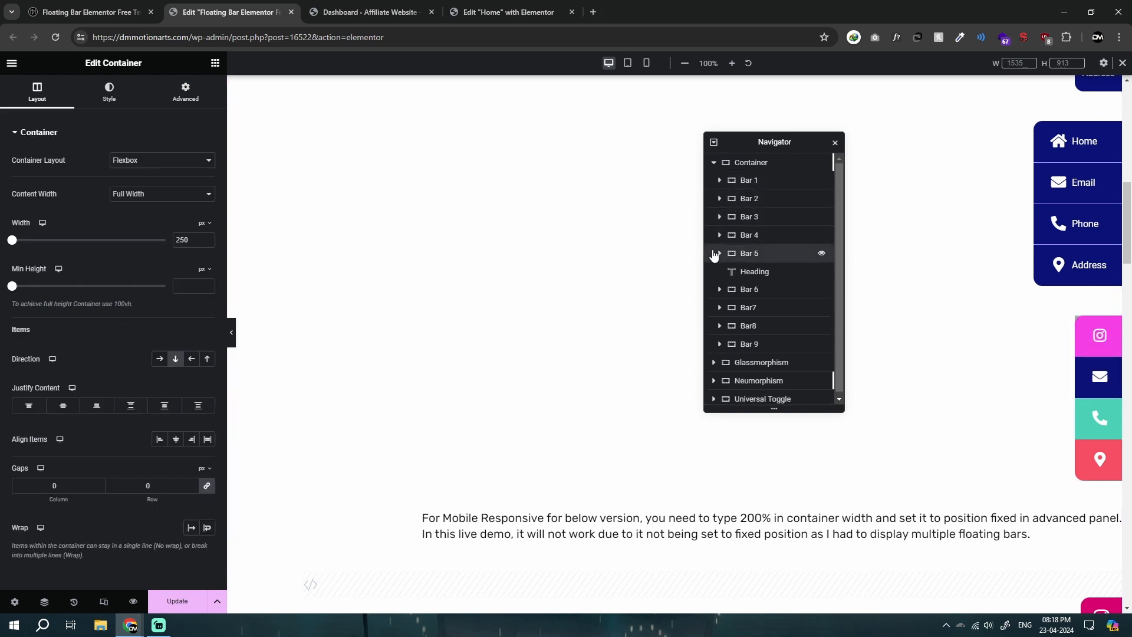
# Step: Try a right margin of 0 on Bar 5 and undo the change
pyautogui.click(197, 99)
pyautogui.write('0')
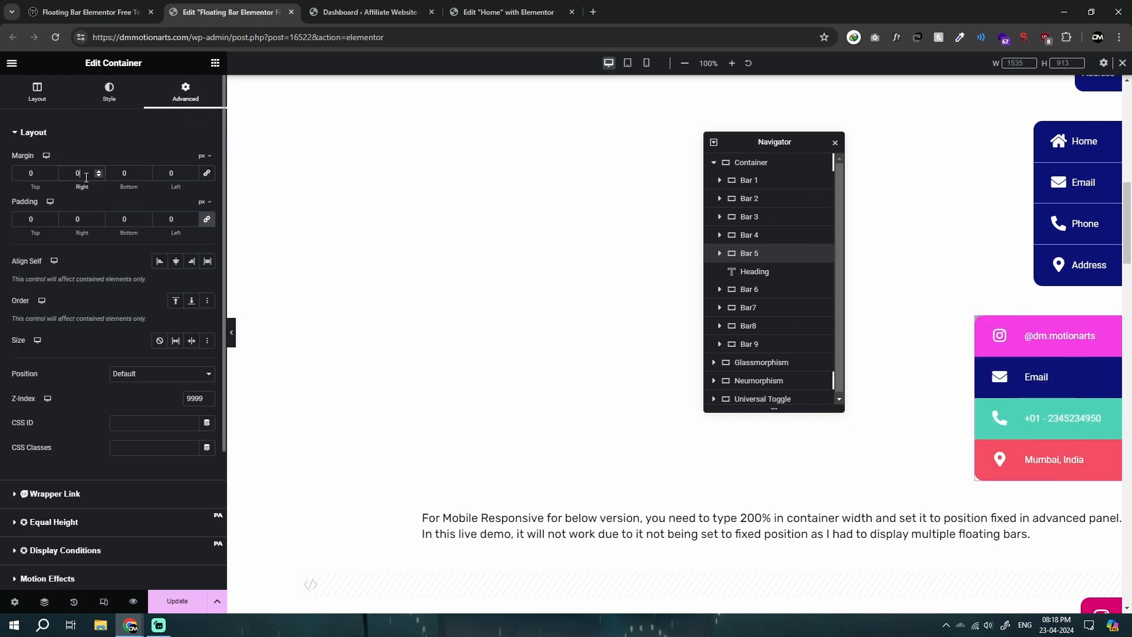
pyautogui.hotkey('ctrl', 'z')
# Step: Try Bar 5 with a Fixed position and a right margin of 0, and undo both changes
pyautogui.click(163, 378)
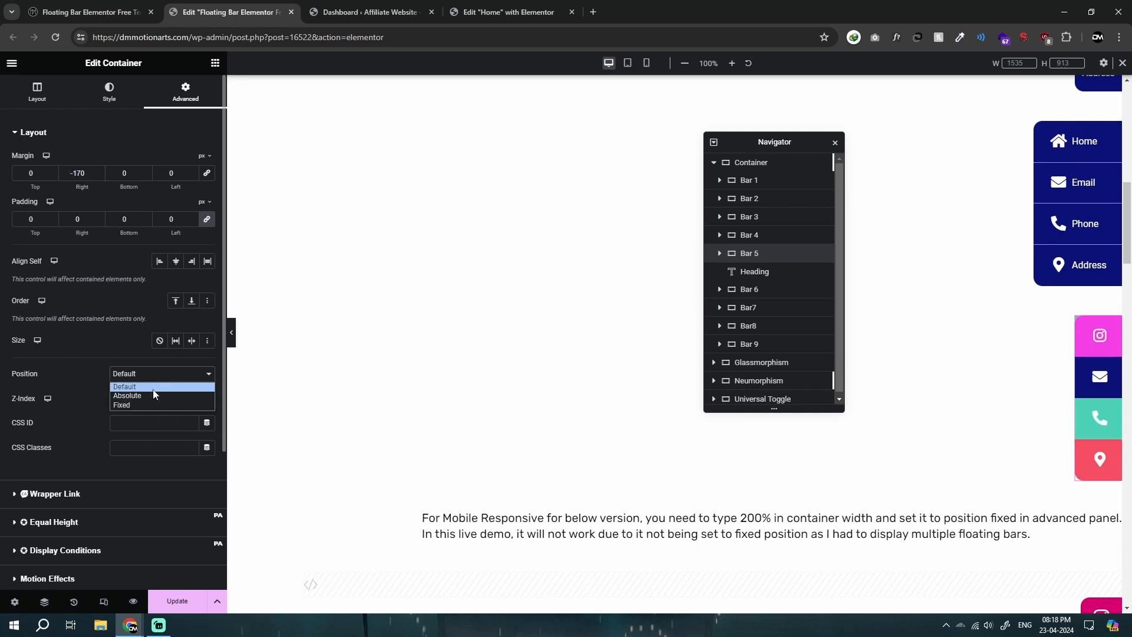
pyautogui.click(145, 406)
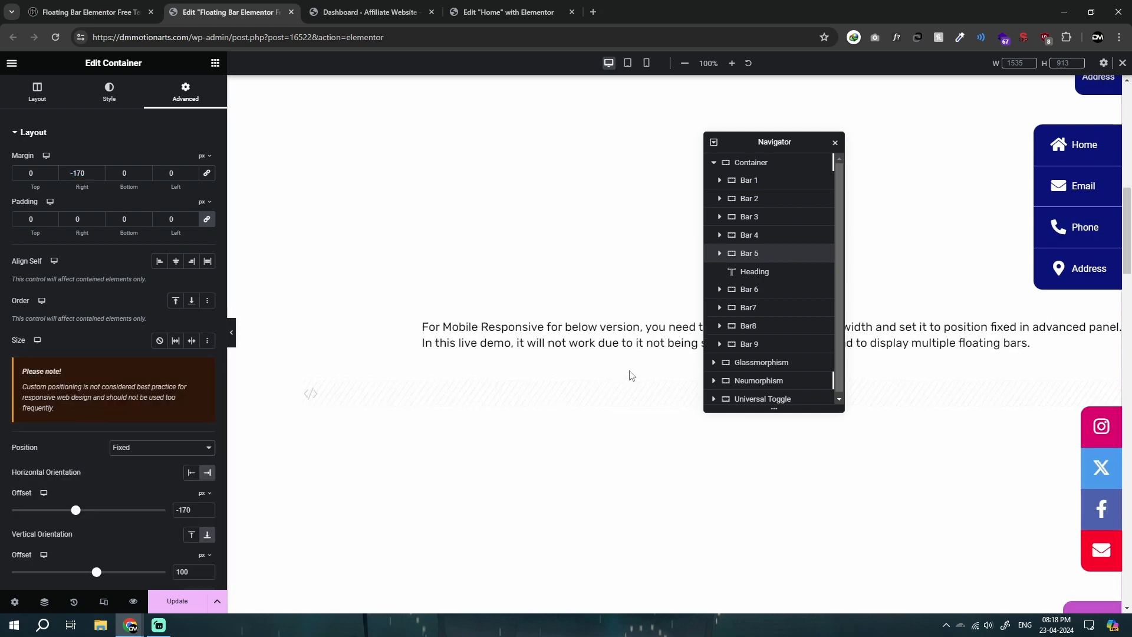
pyautogui.scroll(3, 472, 413)
pyautogui.doubleClick(74, 173)
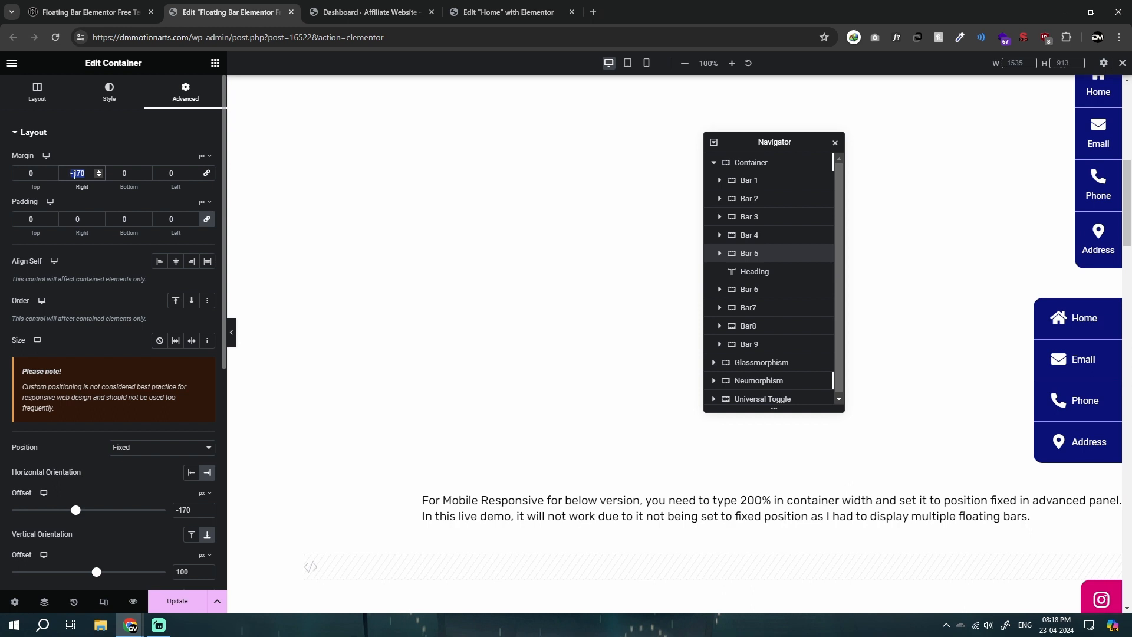
pyautogui.write('0')
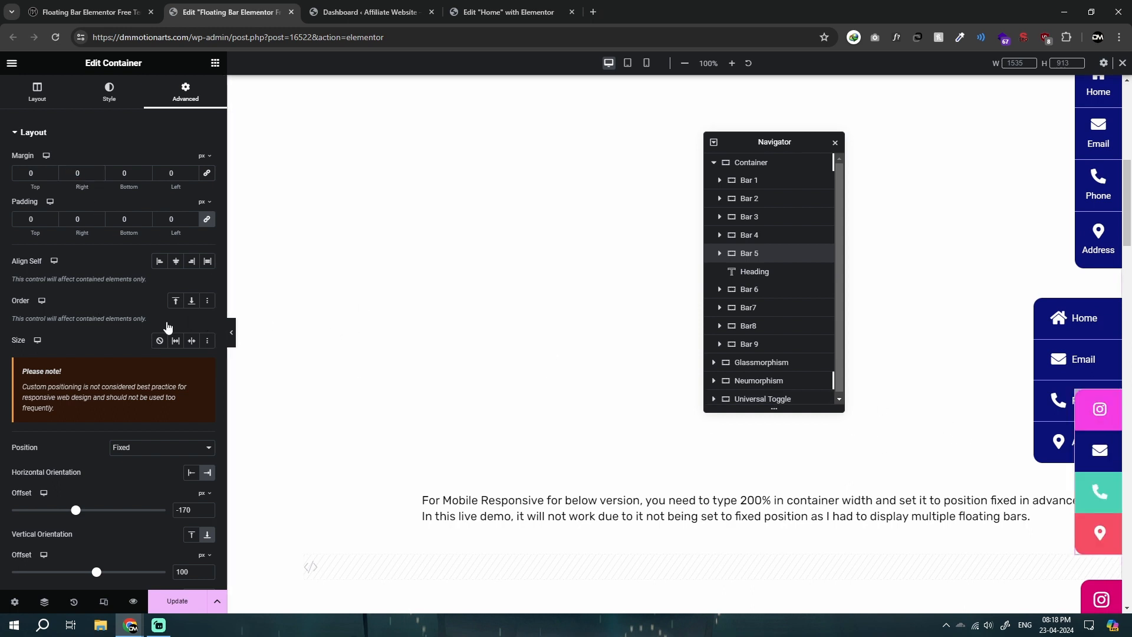
pyautogui.hotkey('ctrl', 'z')
pyautogui.hotkey('ctrl', 'z')
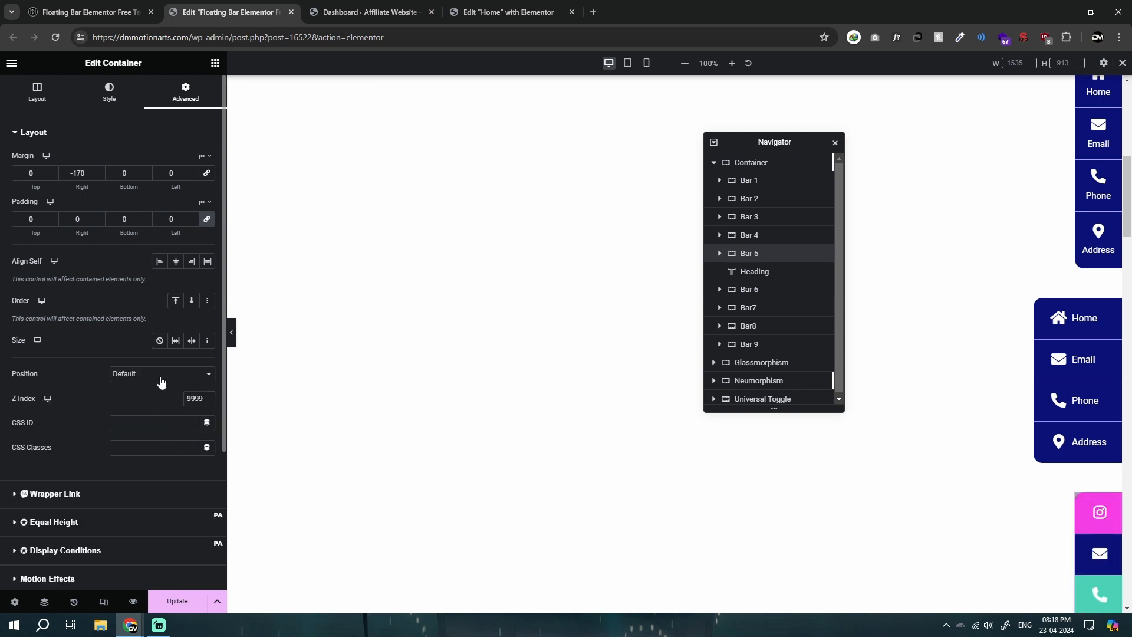
# Step: Look over the bars on the floating bar template page and save the page
pyautogui.scroll(-4, 649, 397)
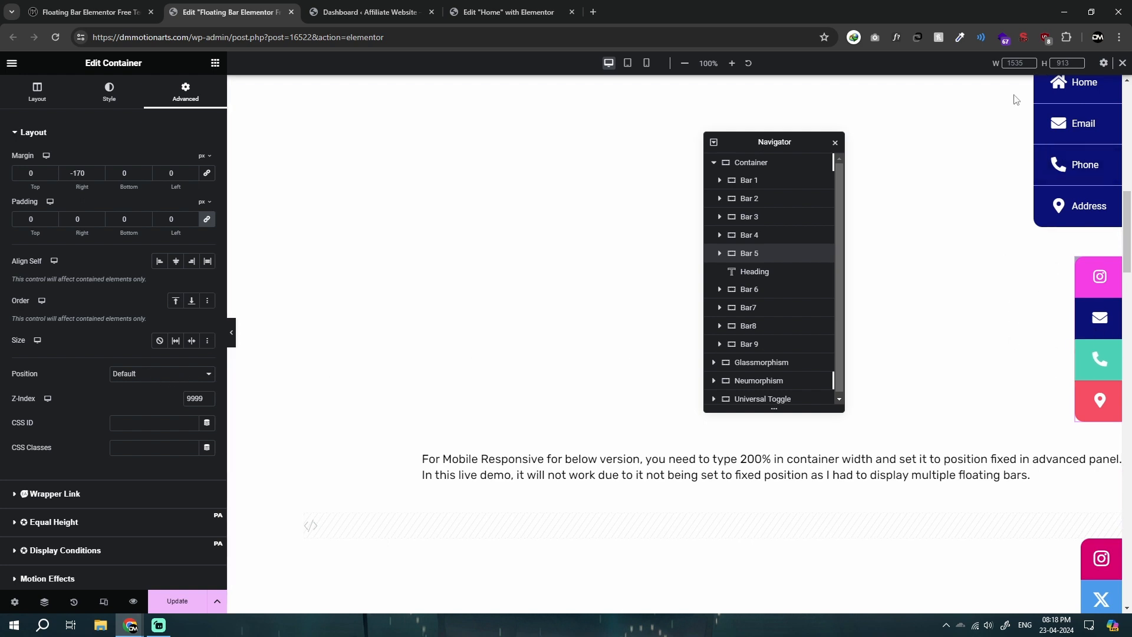
pyautogui.scroll(1, 984, 360)
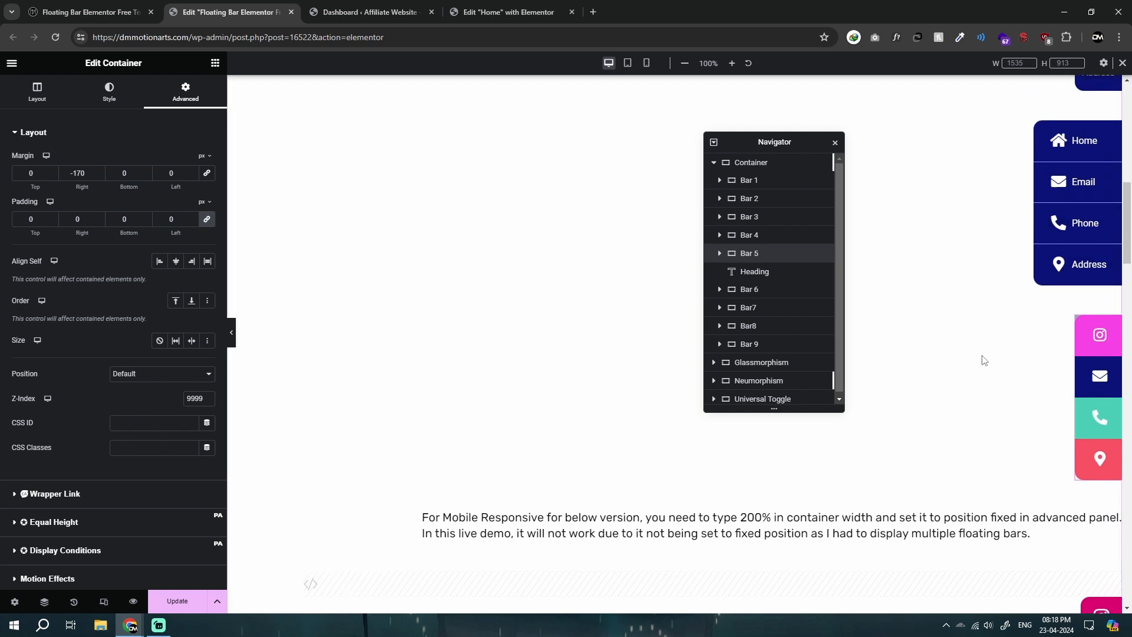
pyautogui.scroll(-8, 968, 361)
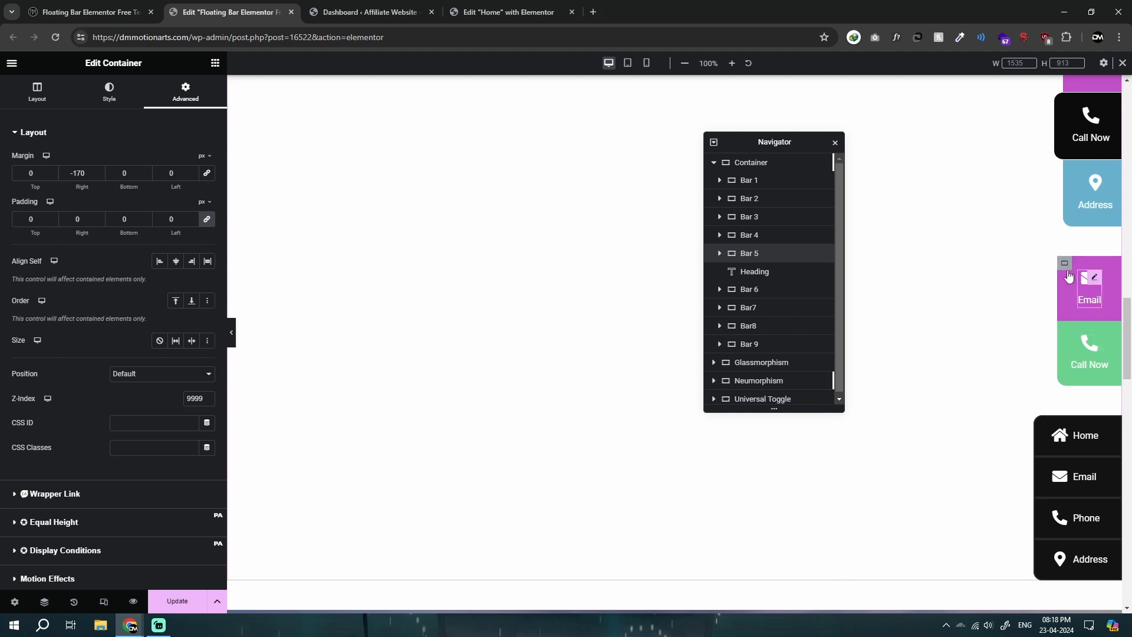
pyautogui.hotkey('ctrl', 's')
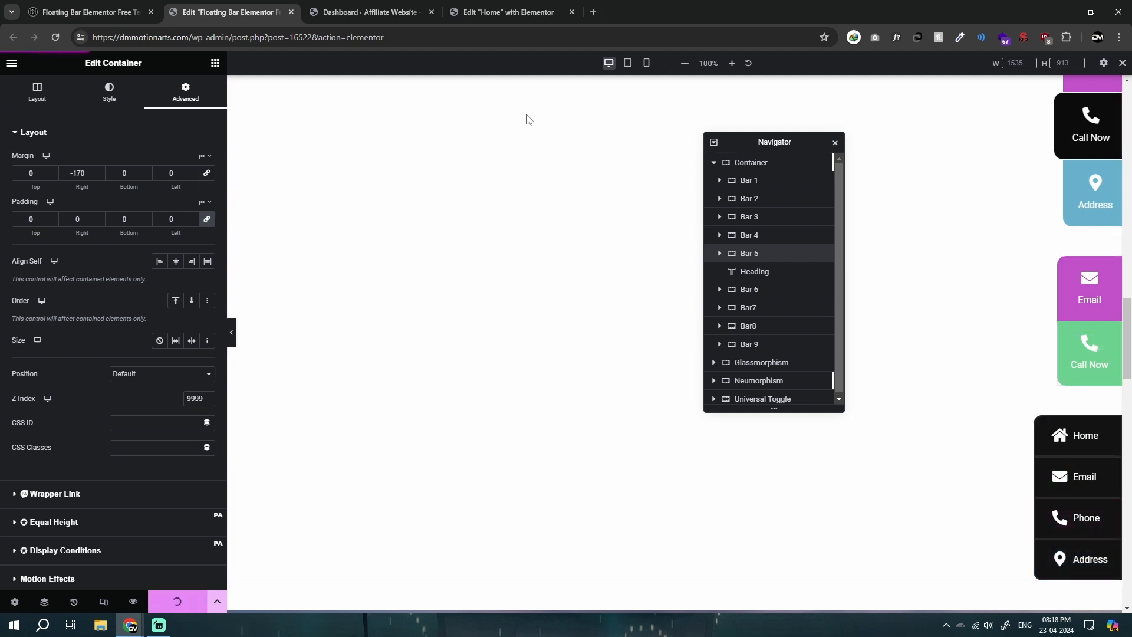
# Step: Switch to the Home page editor, expand the Universal Toggle container, and check the CSS class in Toggle Bar's advanced settings
pyautogui.click(489, 12)
pyautogui.scroll(3, 632, 346)
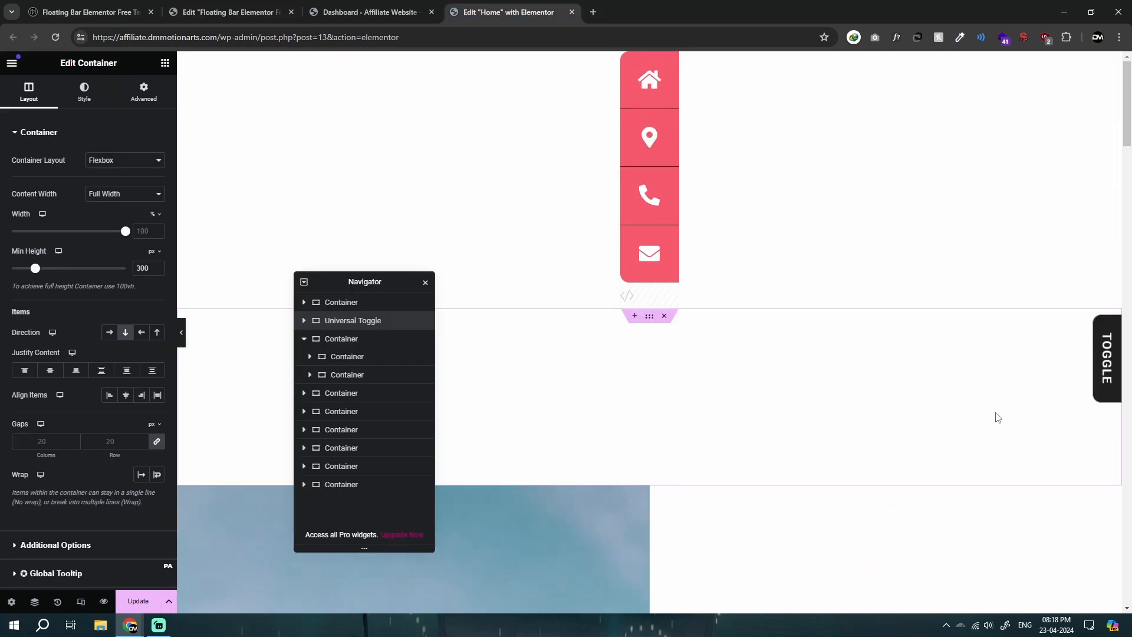
pyautogui.click(304, 320)
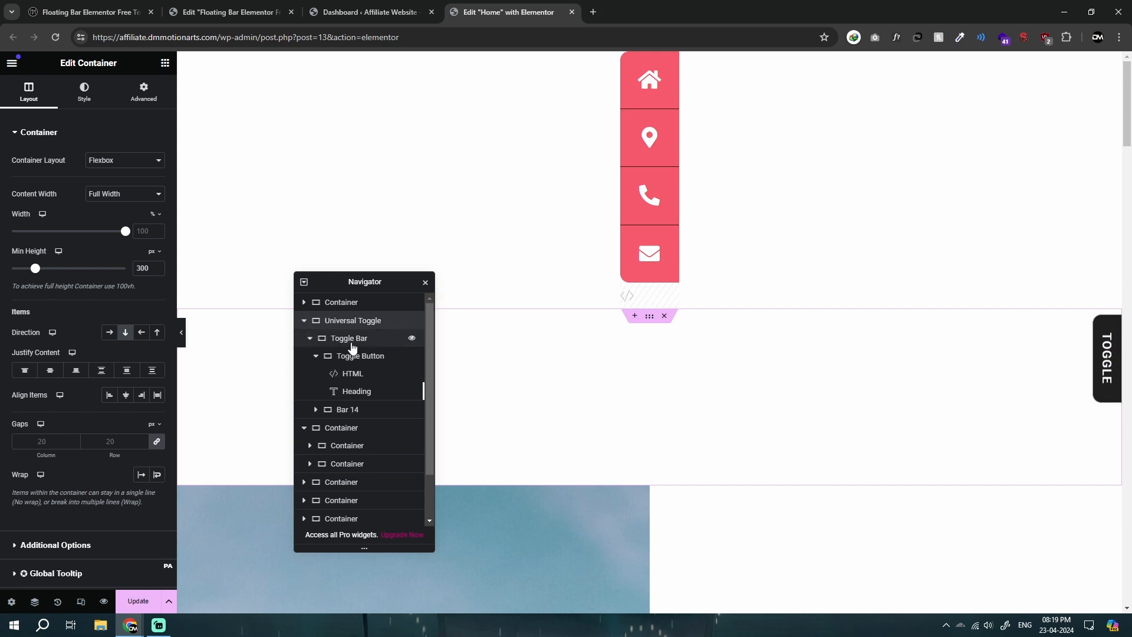
pyautogui.click(361, 342)
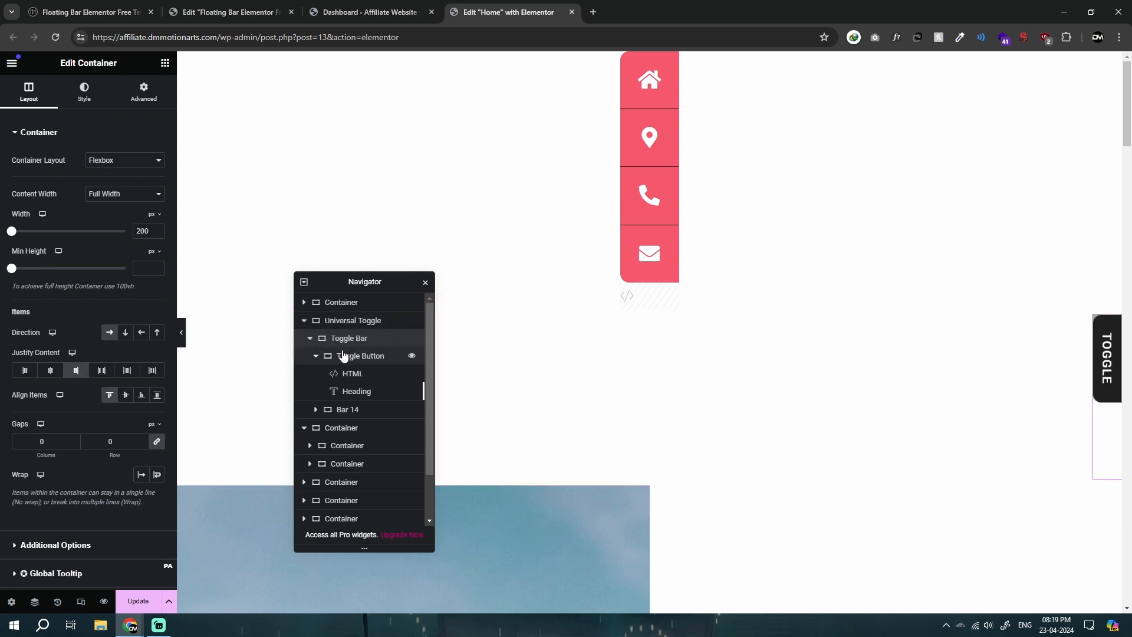
pyautogui.click(131, 105)
pyautogui.scroll(-3, 113, 429)
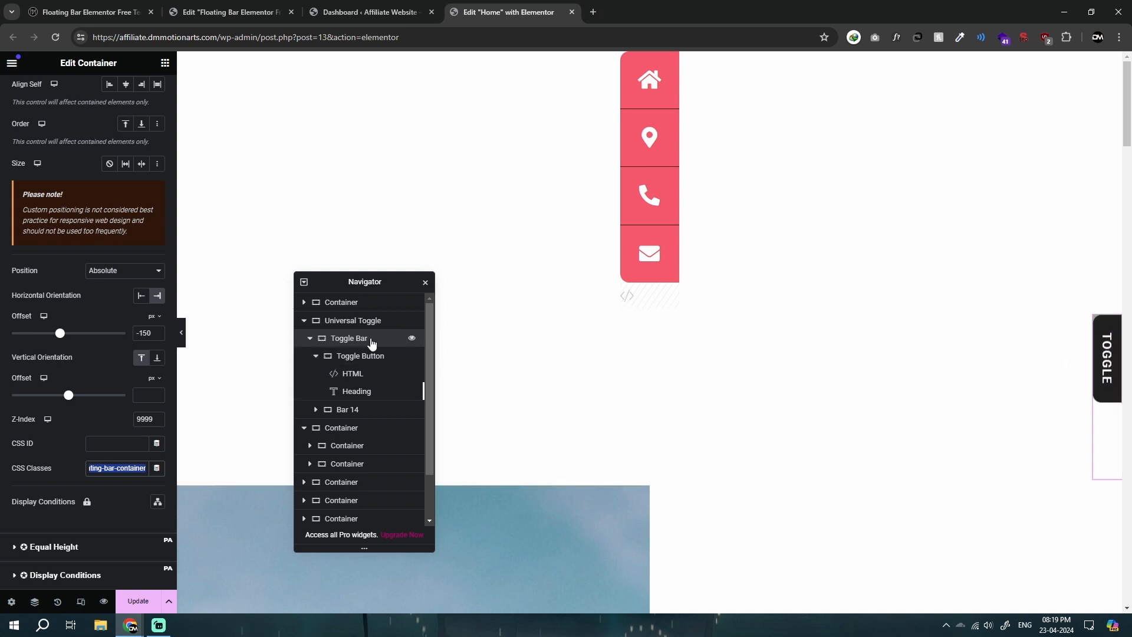
# Step: Inspect the Toggle Button container and compare the advanced position settings of Toggle Bar and its parent Universal Toggle
pyautogui.click(381, 357)
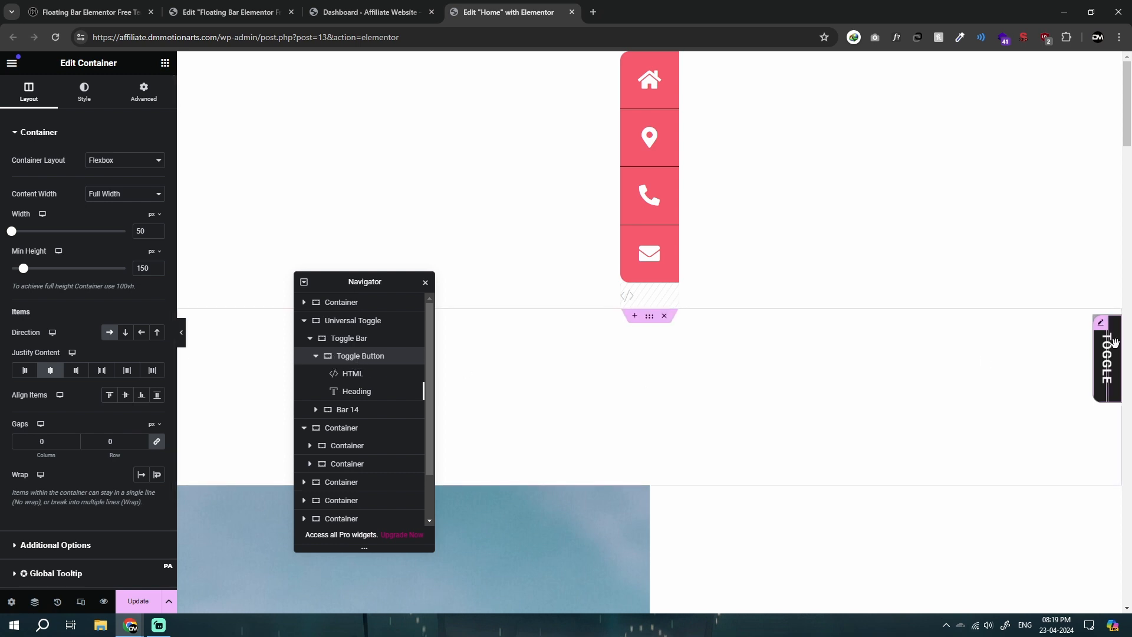
pyautogui.click(339, 339)
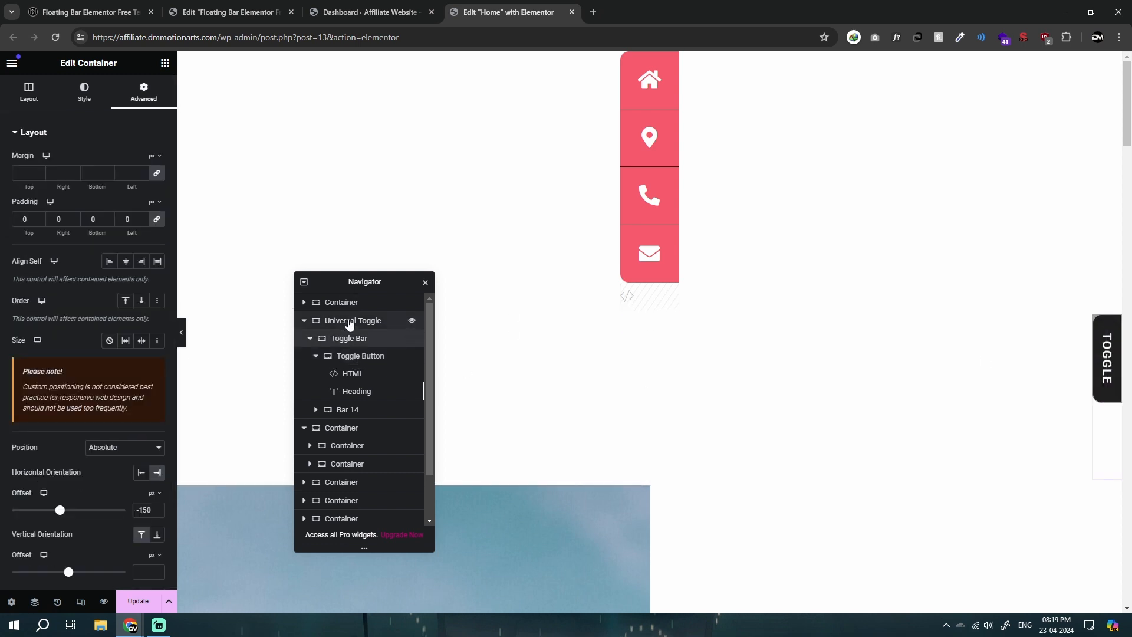
pyautogui.click(142, 100)
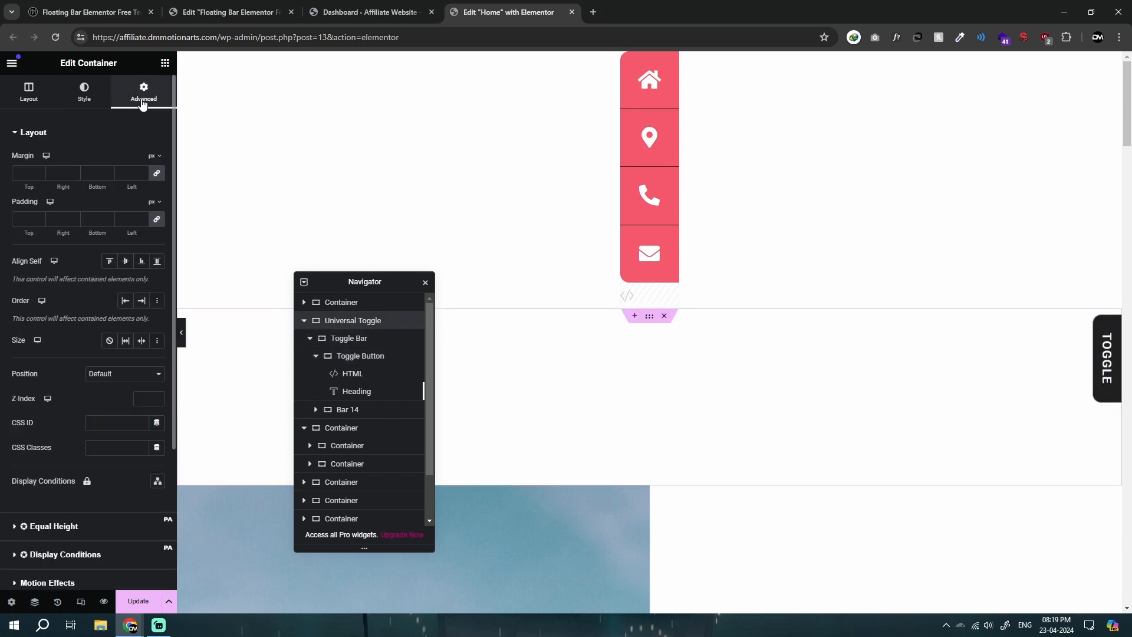
pyautogui.scroll(-1, 109, 354)
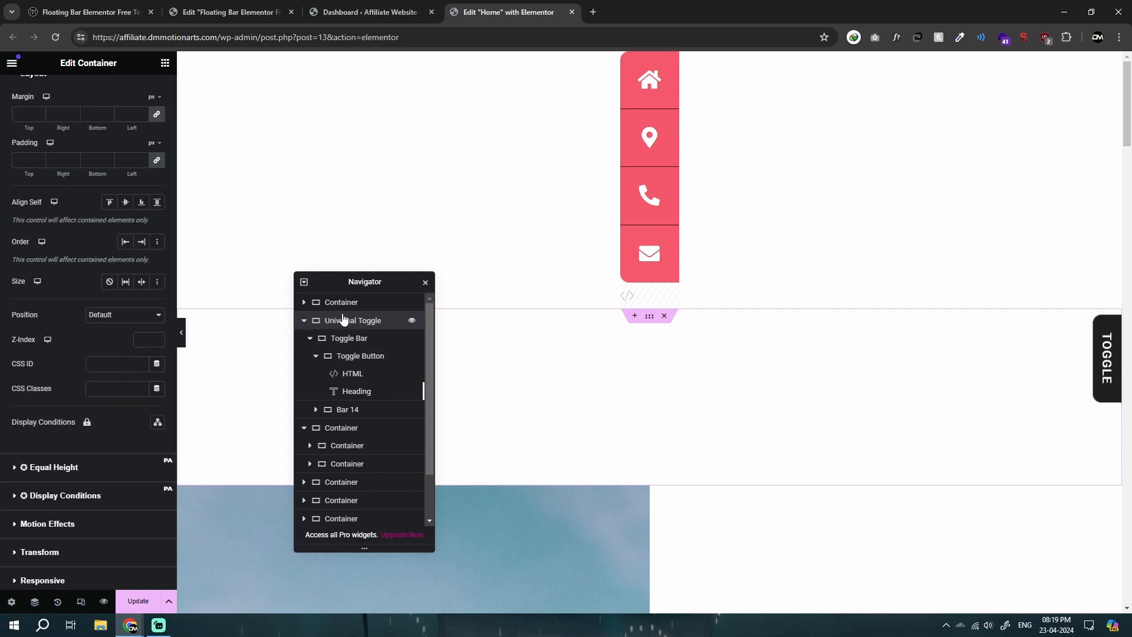
# Step: Change the Toggle Bar container's position from Absolute to Default
pyautogui.click(337, 338)
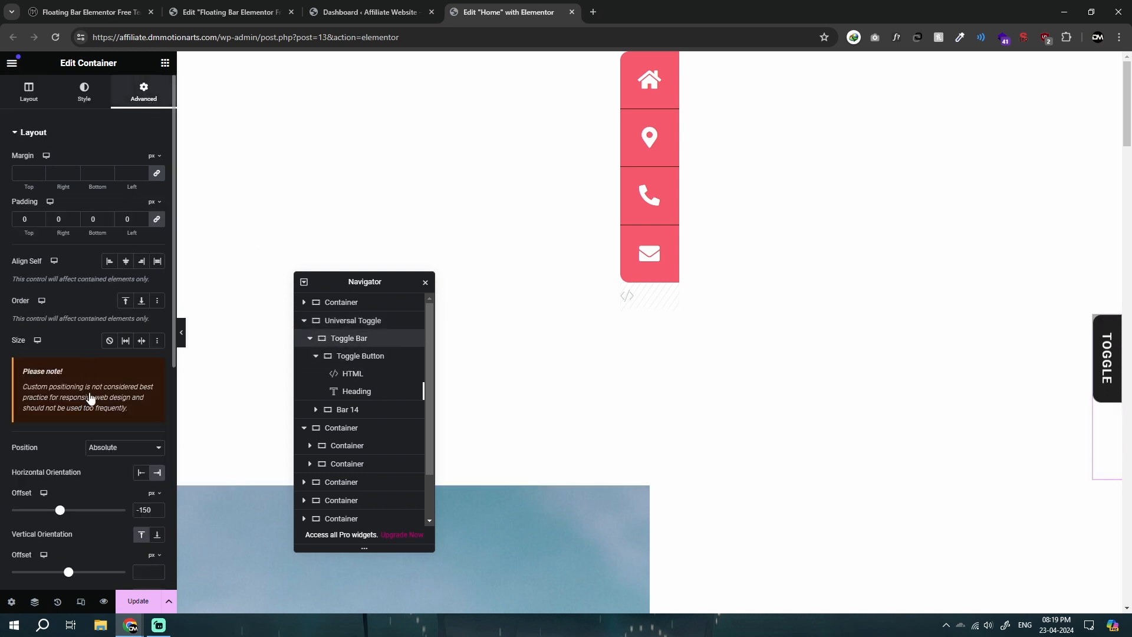
pyautogui.scroll(-3, 90, 398)
pyautogui.click(102, 271)
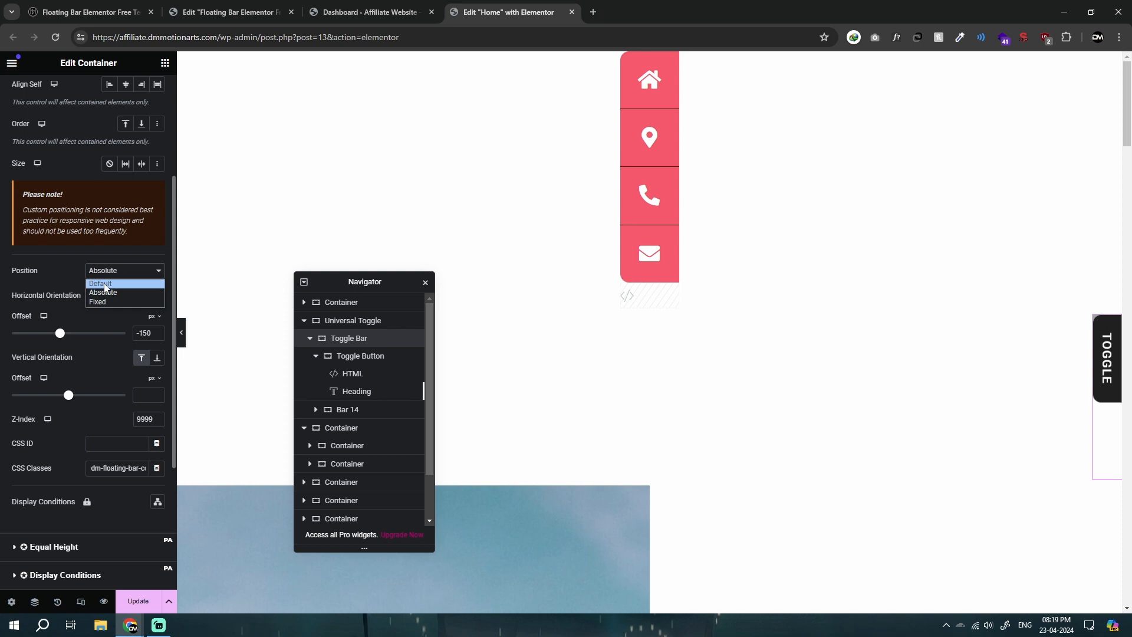
pyautogui.click(111, 271)
pyautogui.click(112, 272)
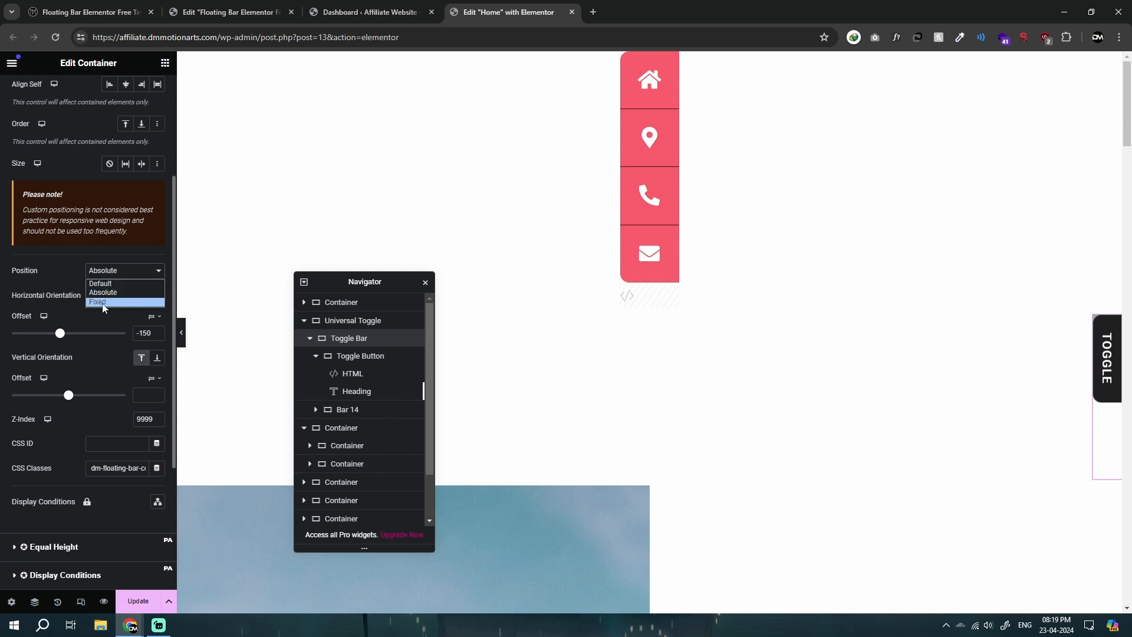
pyautogui.click(110, 283)
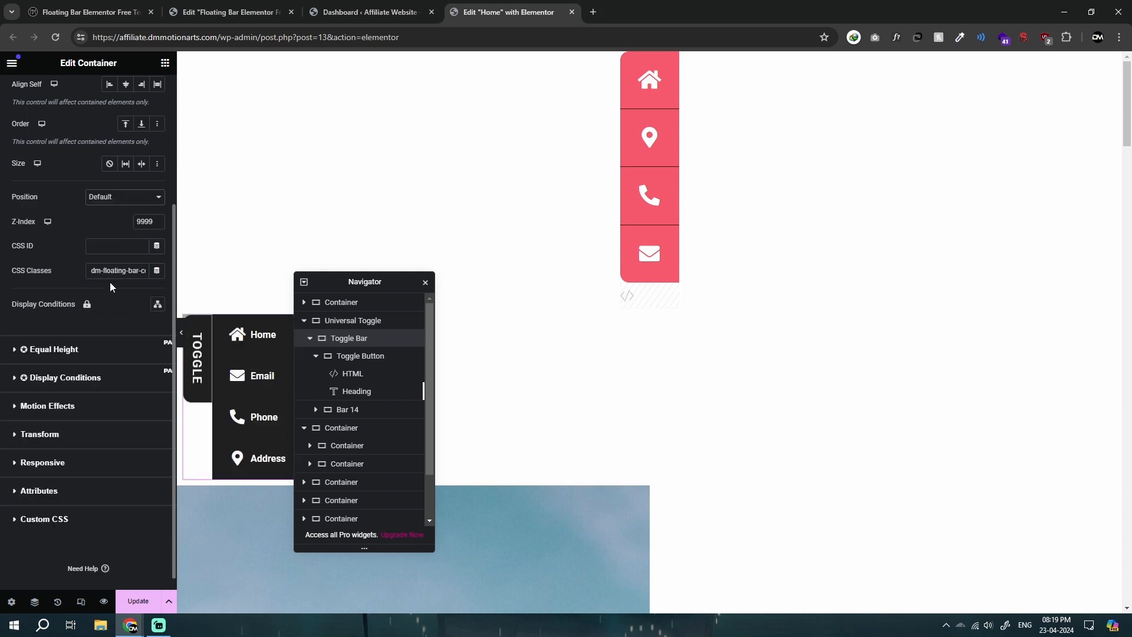
# Step: Center the Universal Toggle container's items horizontally with Align Items, moving the Navigator clear of the toggle bar
pyautogui.moveTo(340, 282); pyautogui.dragTo(628, 366)
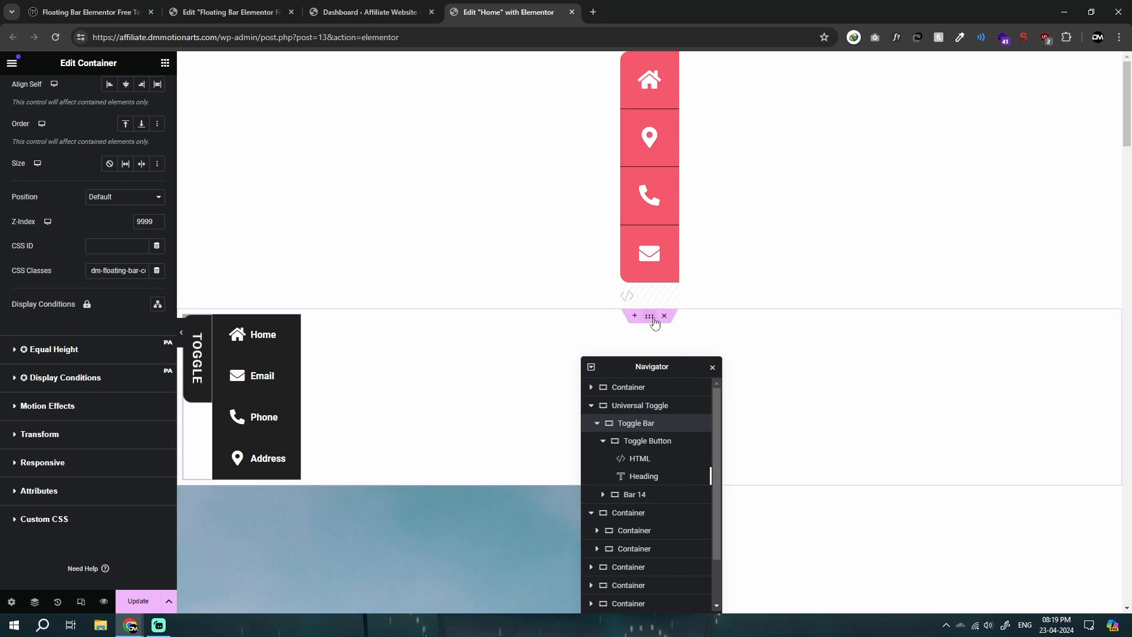
pyautogui.click(577, 332)
pyautogui.click(29, 91)
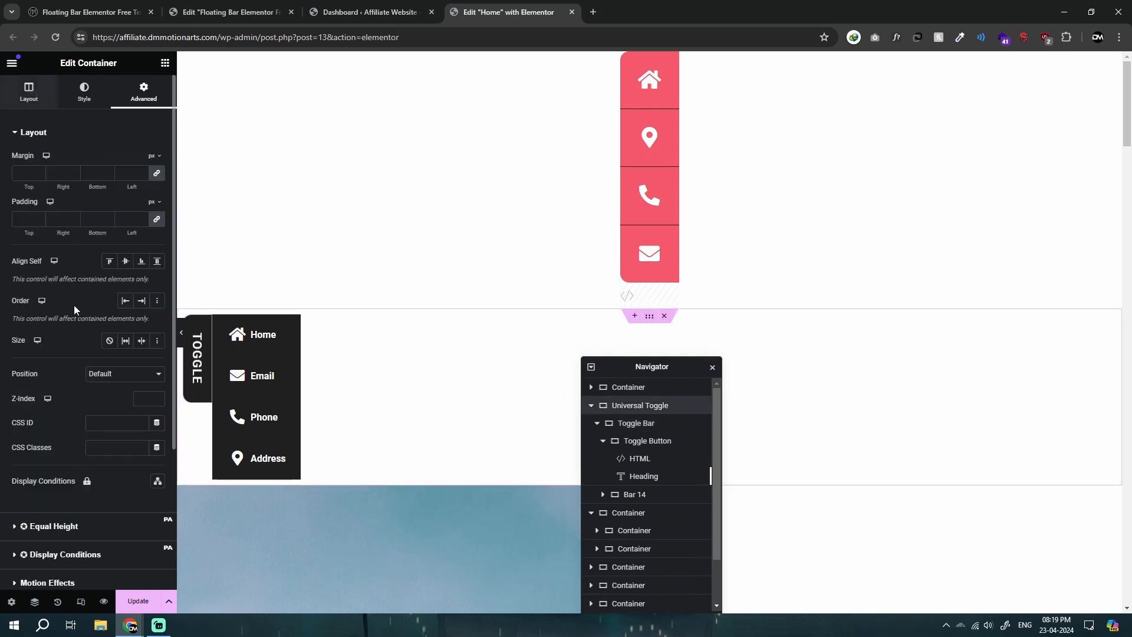
pyautogui.click(126, 395)
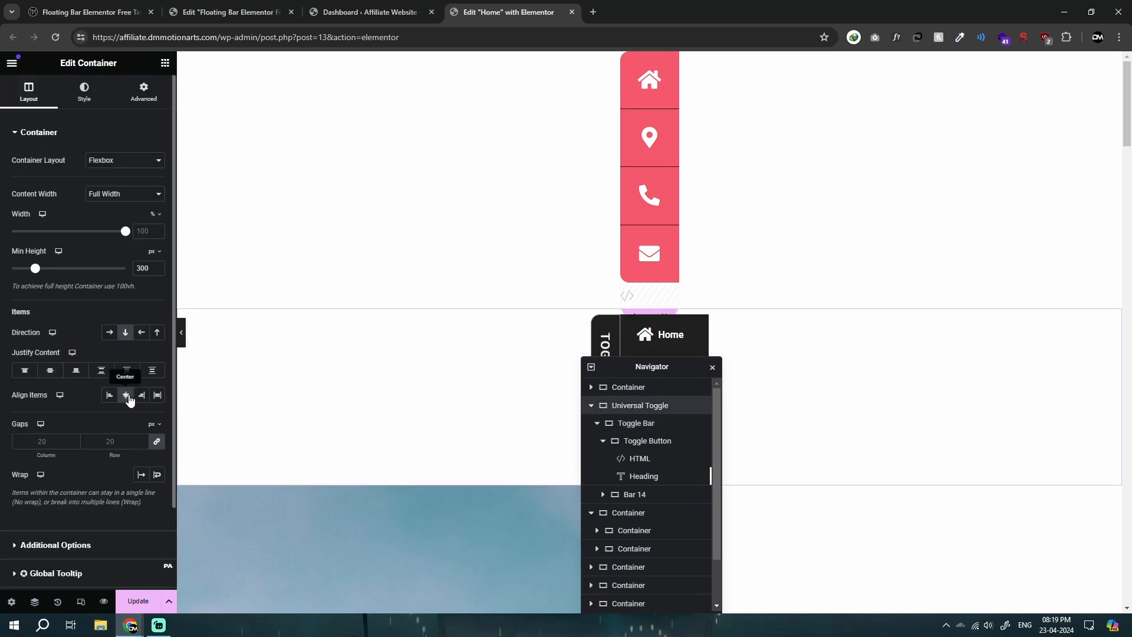
pyautogui.click(126, 395)
pyautogui.click(126, 395)
pyautogui.moveTo(635, 362); pyautogui.dragTo(342, 310)
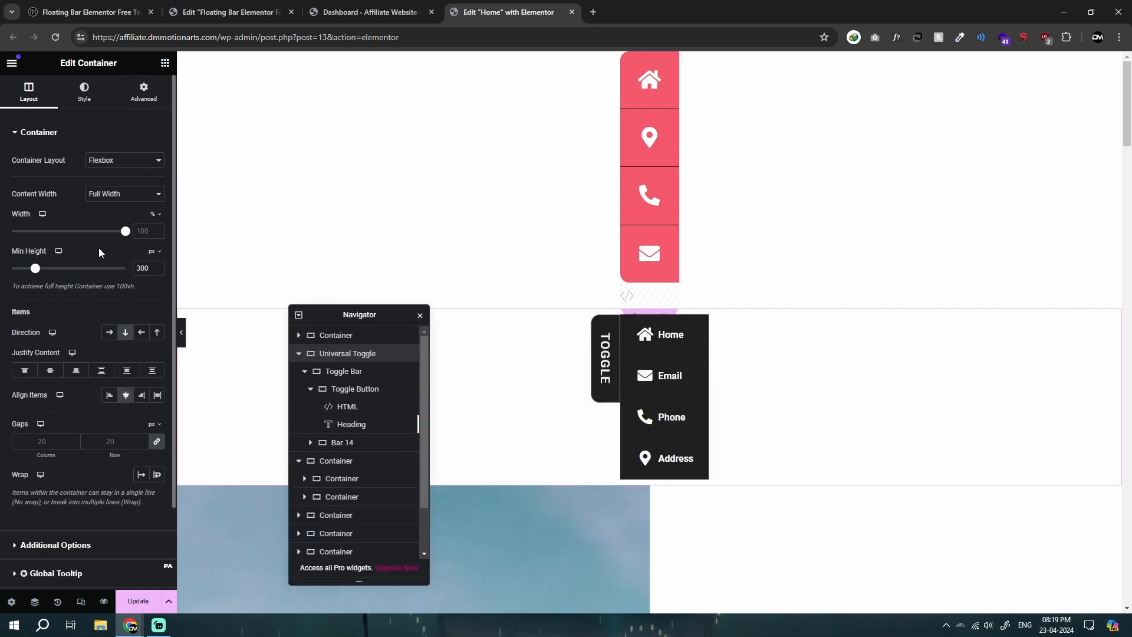
# Step: Set the Universal Toggle container's minimum height to 360 px and its content justification to Center
pyautogui.moveTo(37, 272); pyautogui.dragTo(39, 270)
pyautogui.click(50, 370)
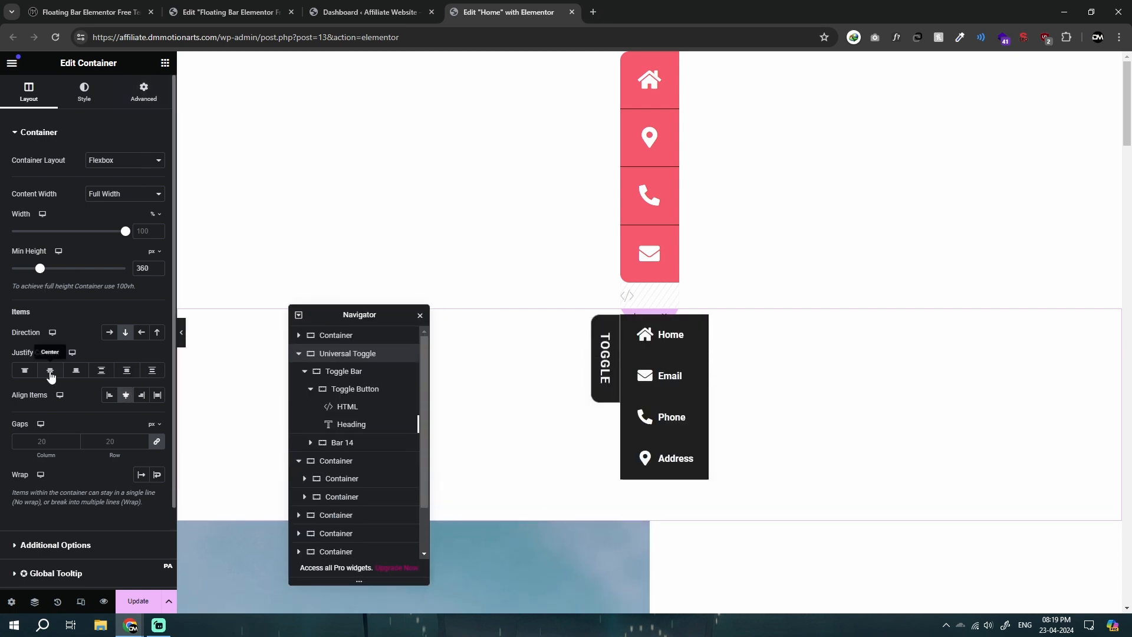
pyautogui.scroll(-2, 628, 299)
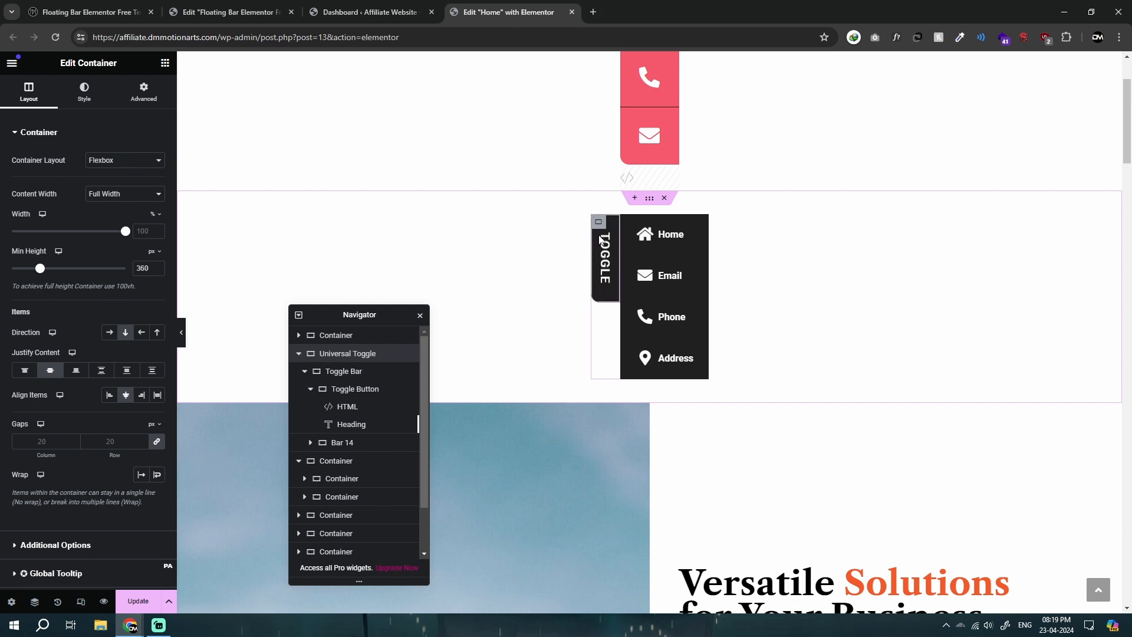
pyautogui.moveTo(350, 323); pyautogui.dragTo(333, 258)
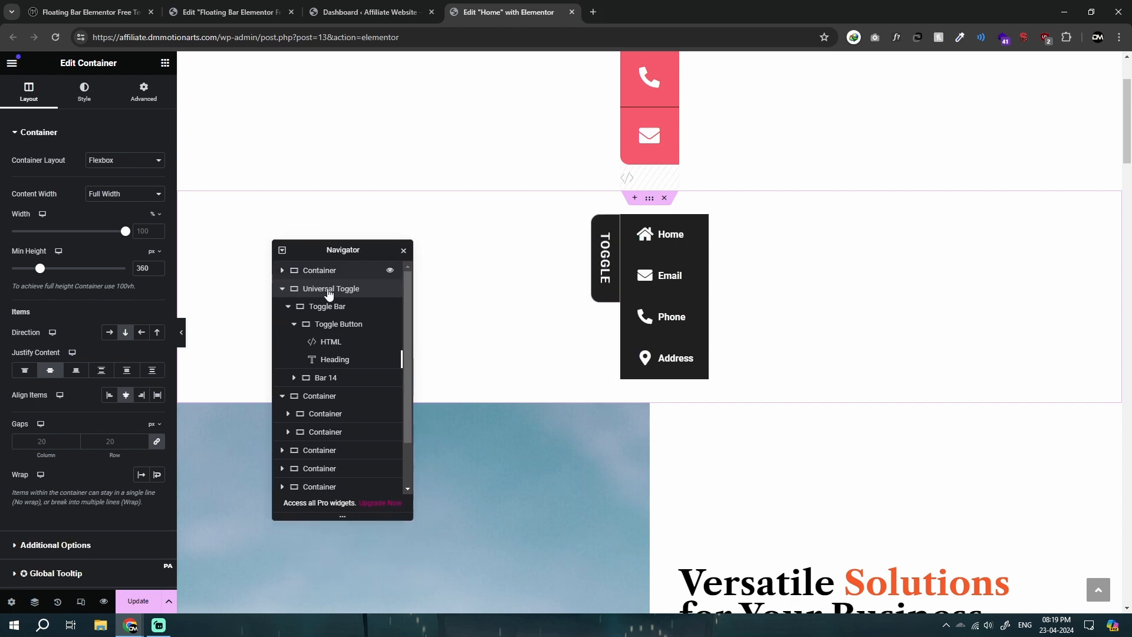
# Step: Examine the structure of the Toggle Bar container and the toggle script in the Toggle Button's HTML widget
pyautogui.click(346, 306)
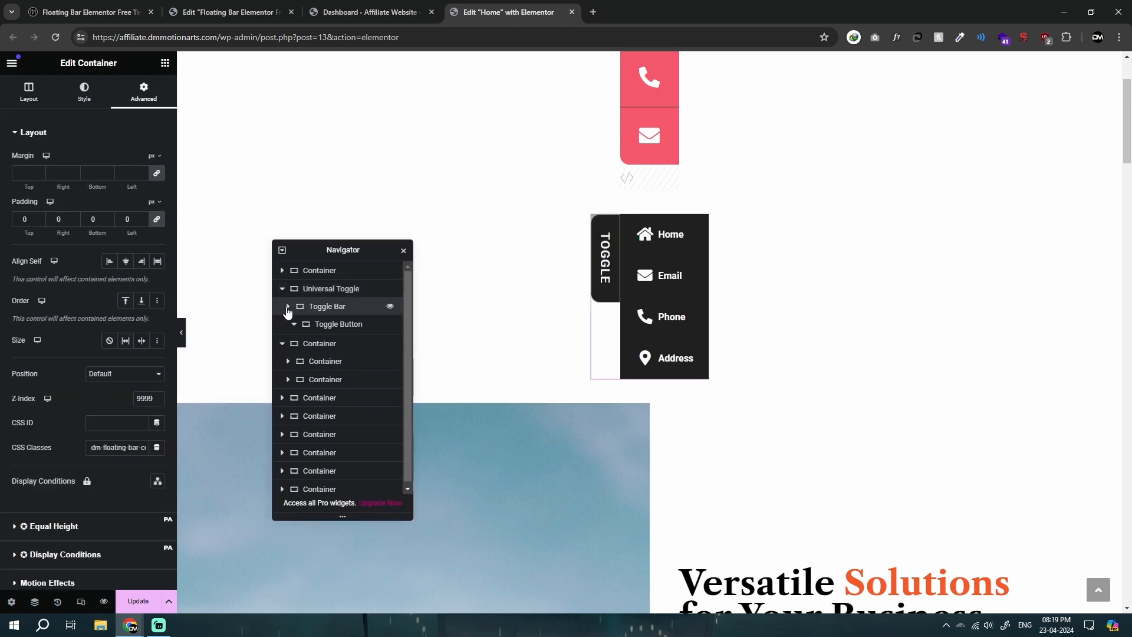
pyautogui.rightClick(326, 306)
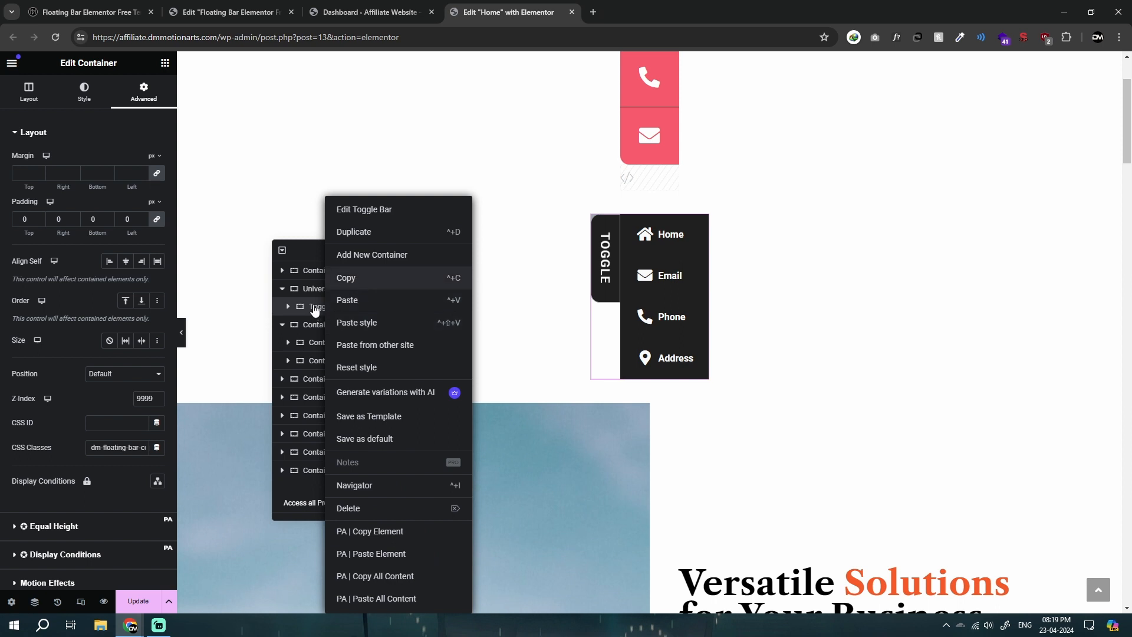
pyautogui.click(322, 289)
pyautogui.click(329, 306)
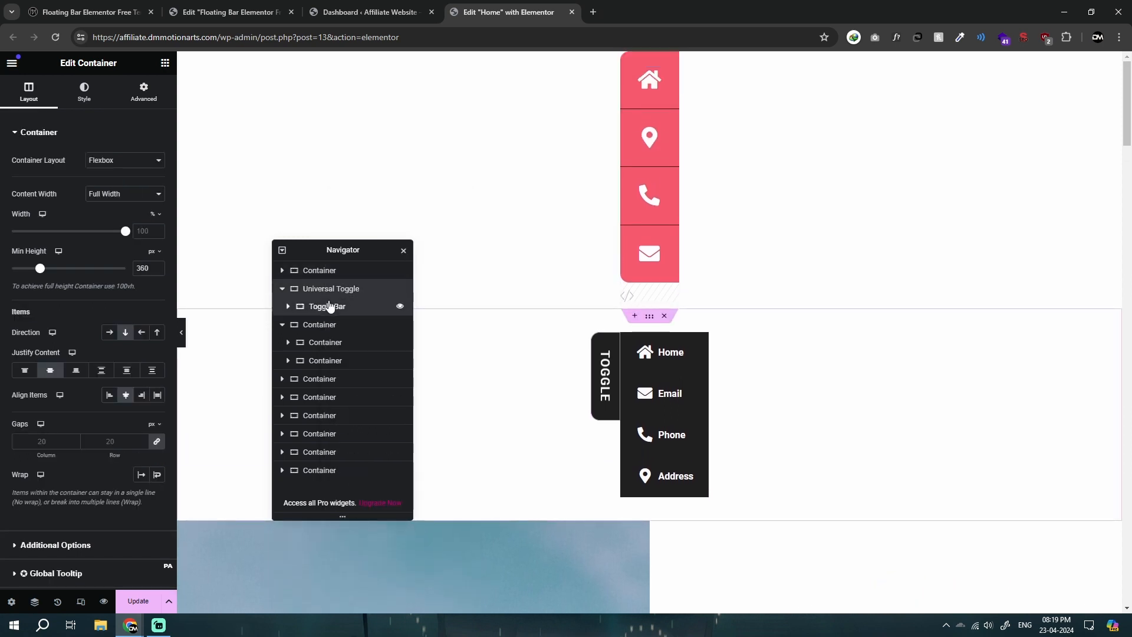
pyautogui.click(289, 307)
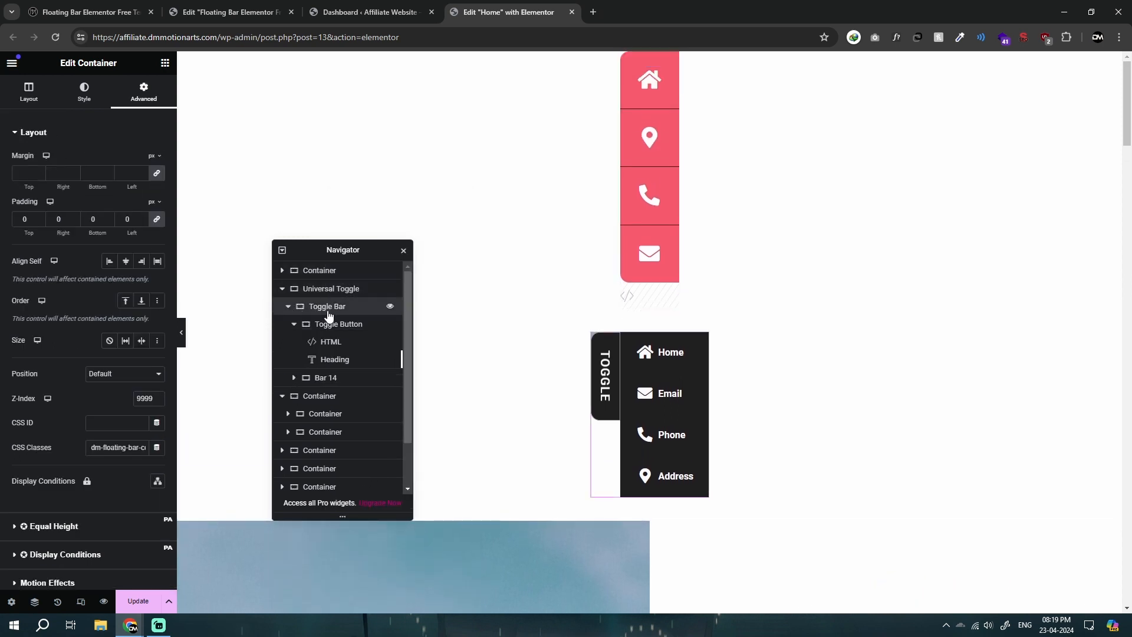
pyautogui.click(330, 324)
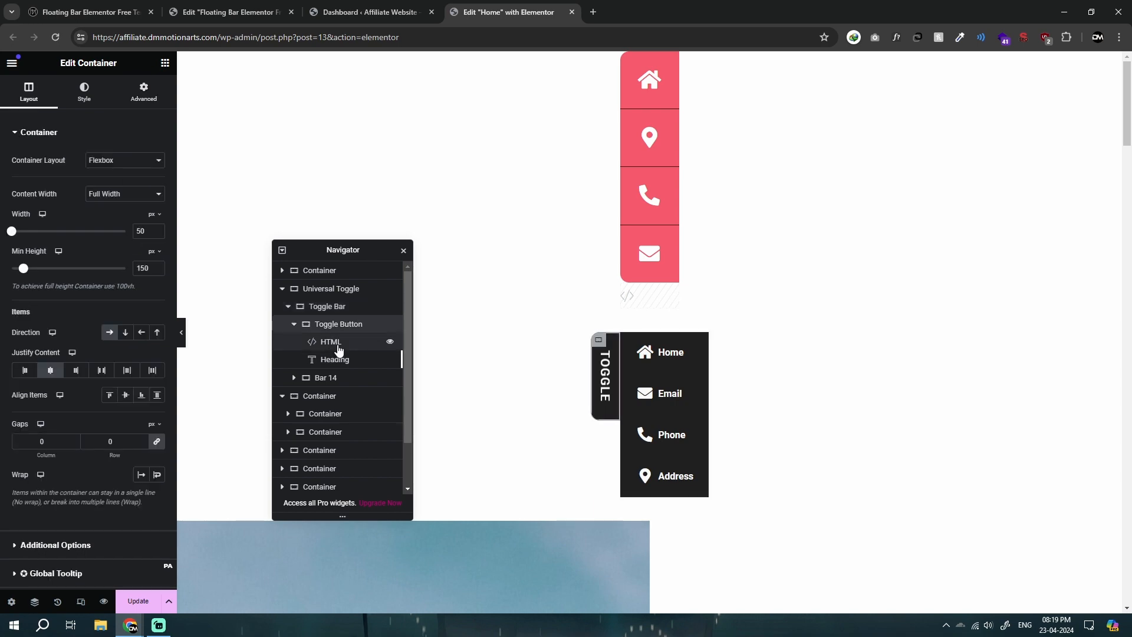
pyautogui.click(339, 349)
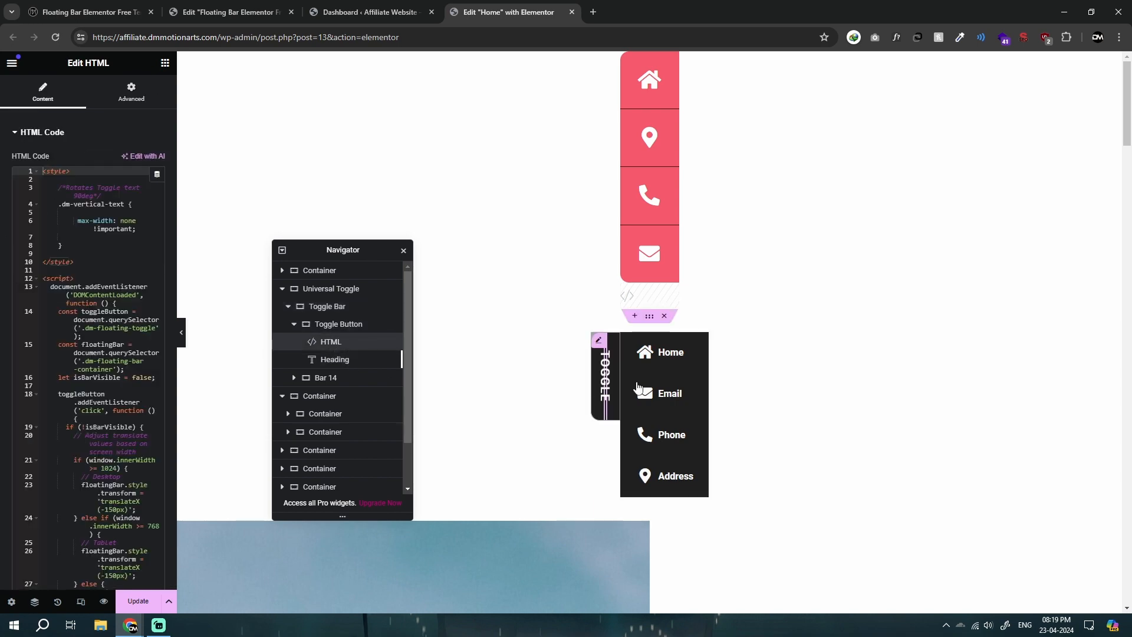
pyautogui.scroll(-4, 103, 267)
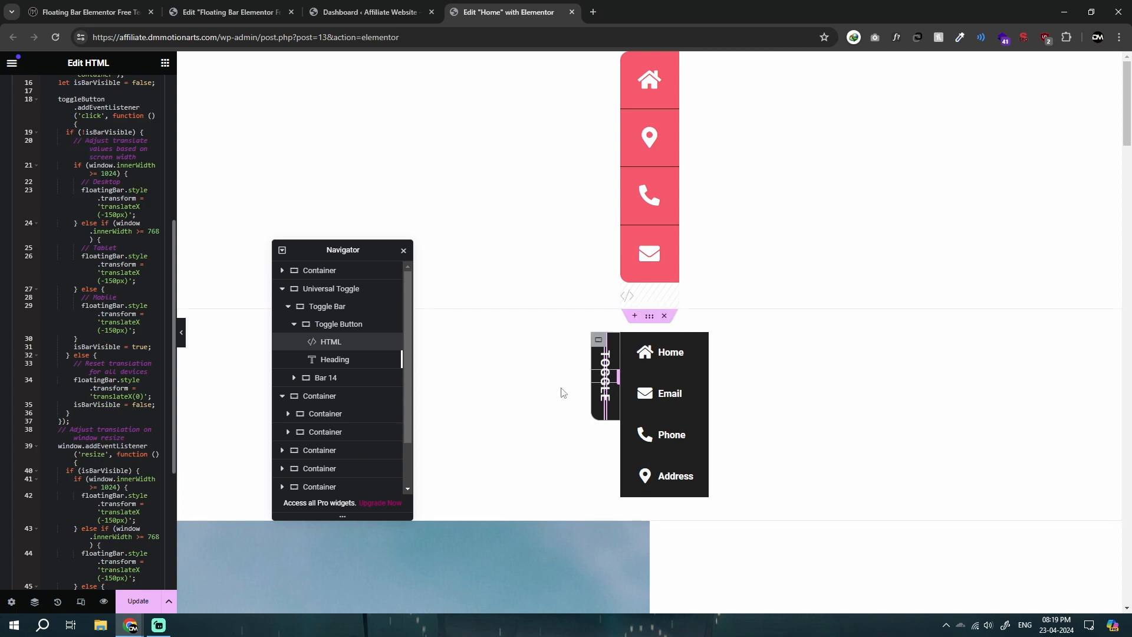
# Step: Examine the Toggle Button's heading settings and the layout and advanced settings of the Bar 14 container
pyautogui.doubleClick(344, 360)
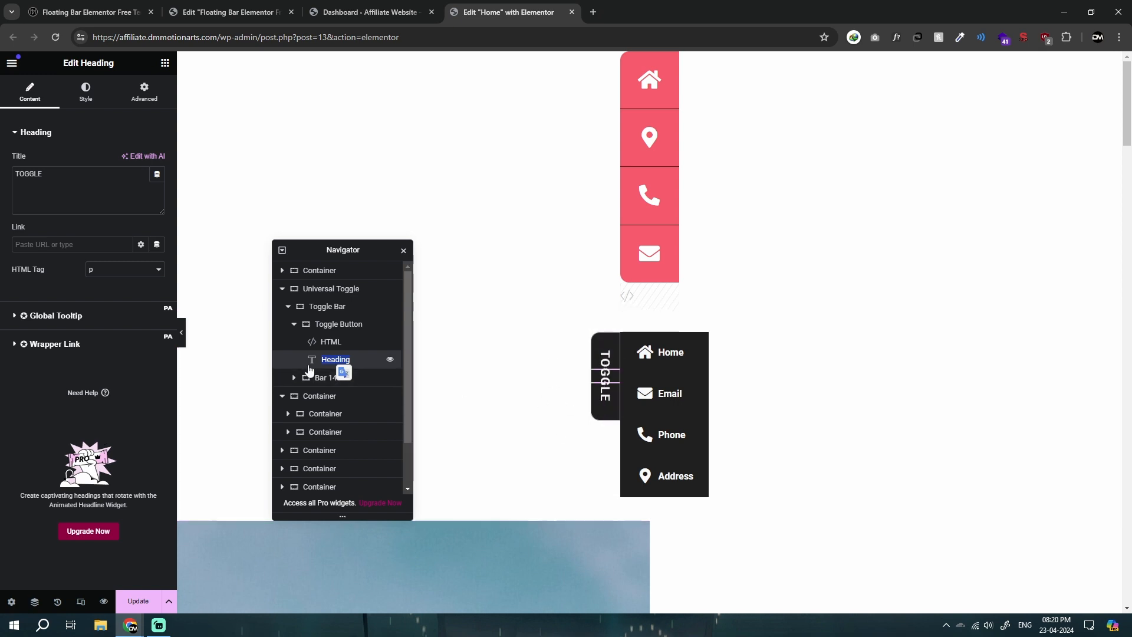
pyautogui.click(318, 382)
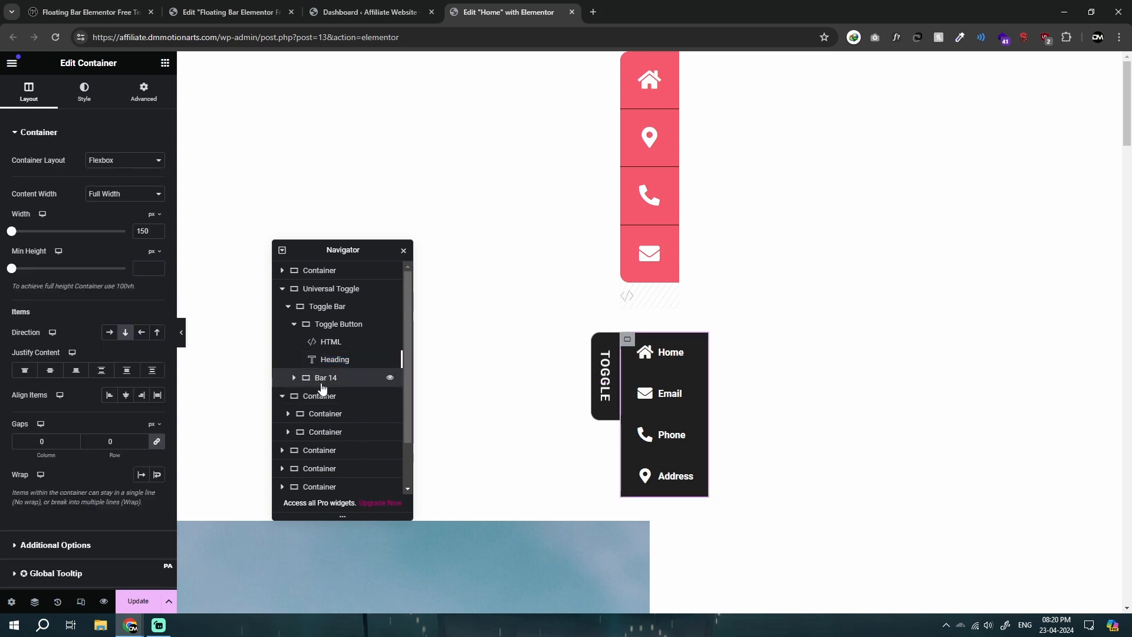
pyautogui.click(294, 378)
pyautogui.click(293, 378)
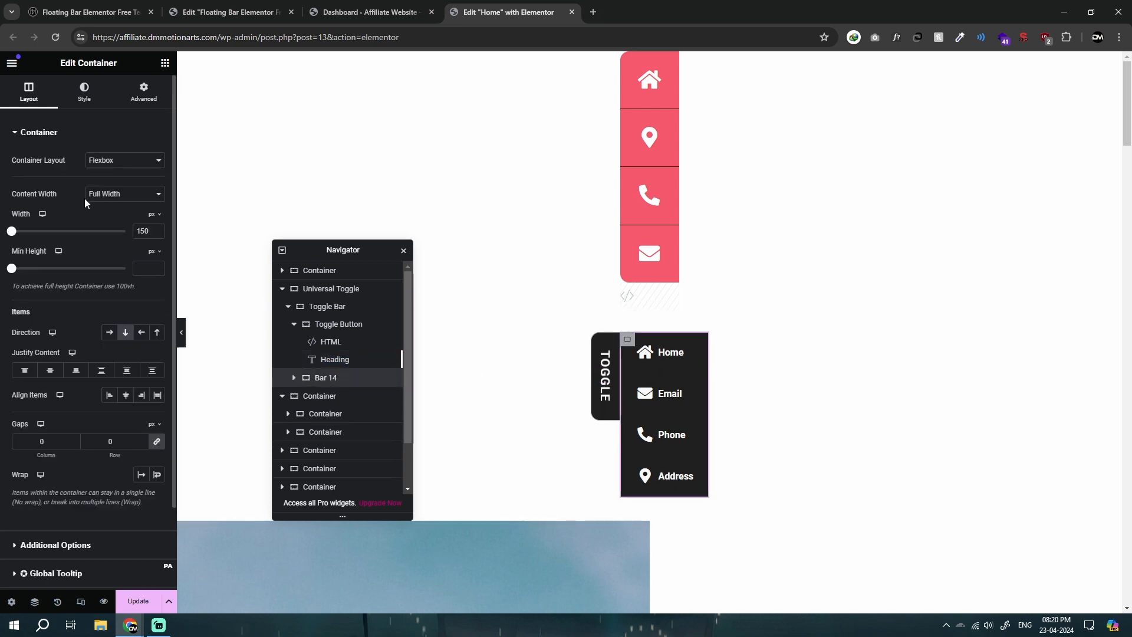
pyautogui.click(121, 103)
pyautogui.scroll(-5, 76, 342)
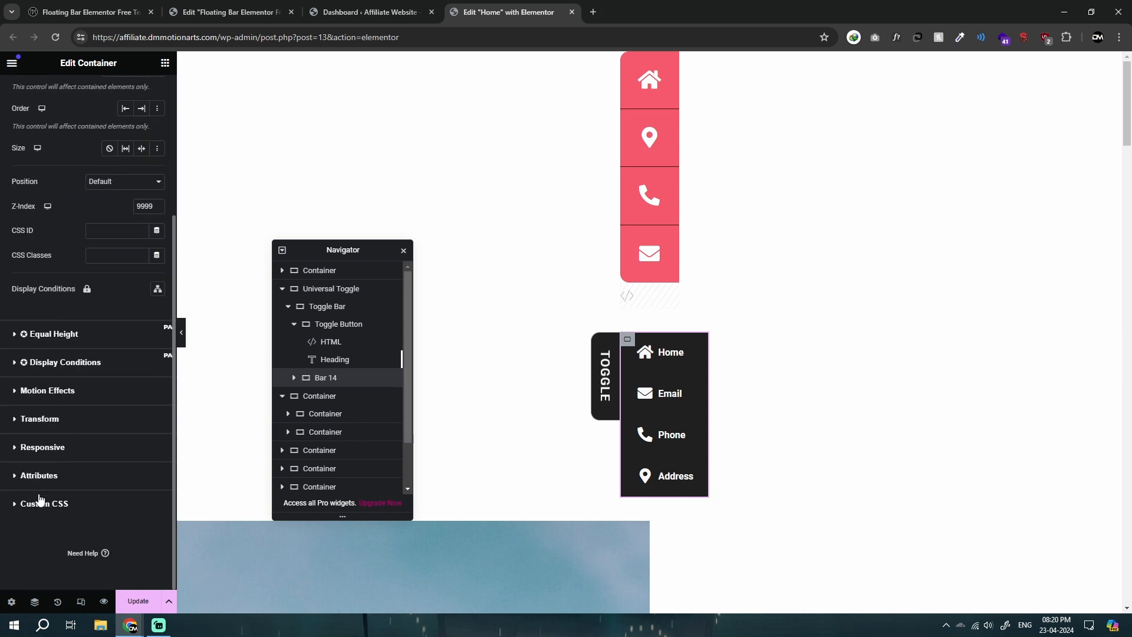
pyautogui.click(40, 501)
pyautogui.click(39, 100)
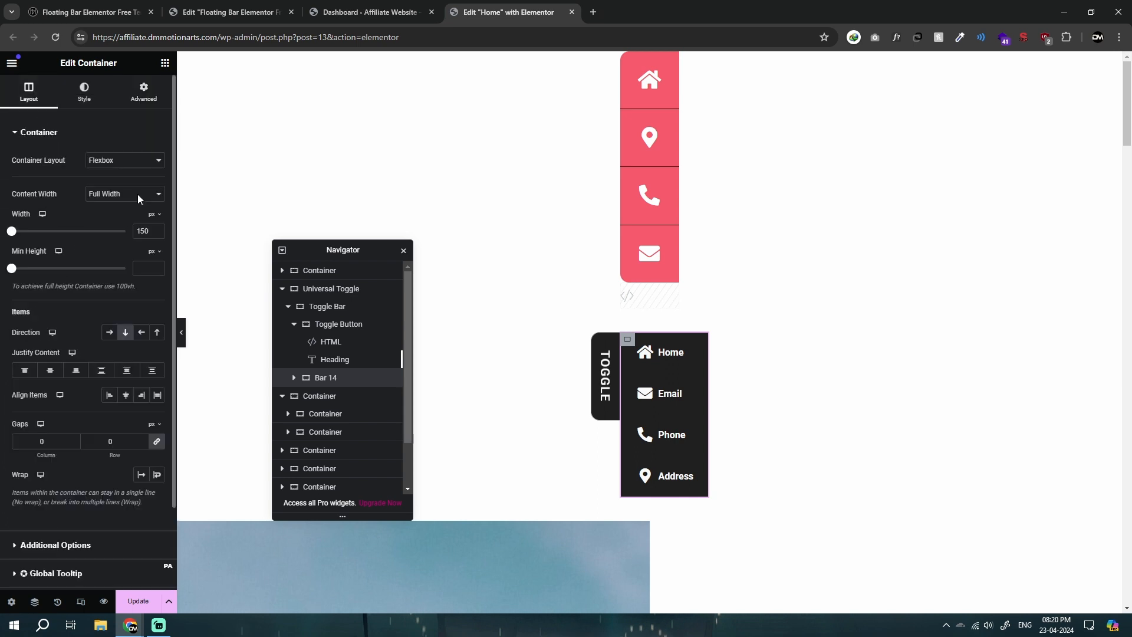
# Step: Replace the Bar 14 container inside Toggle Bar with a pasted copy of the red icon bar container
pyautogui.rightClick(647, 62)
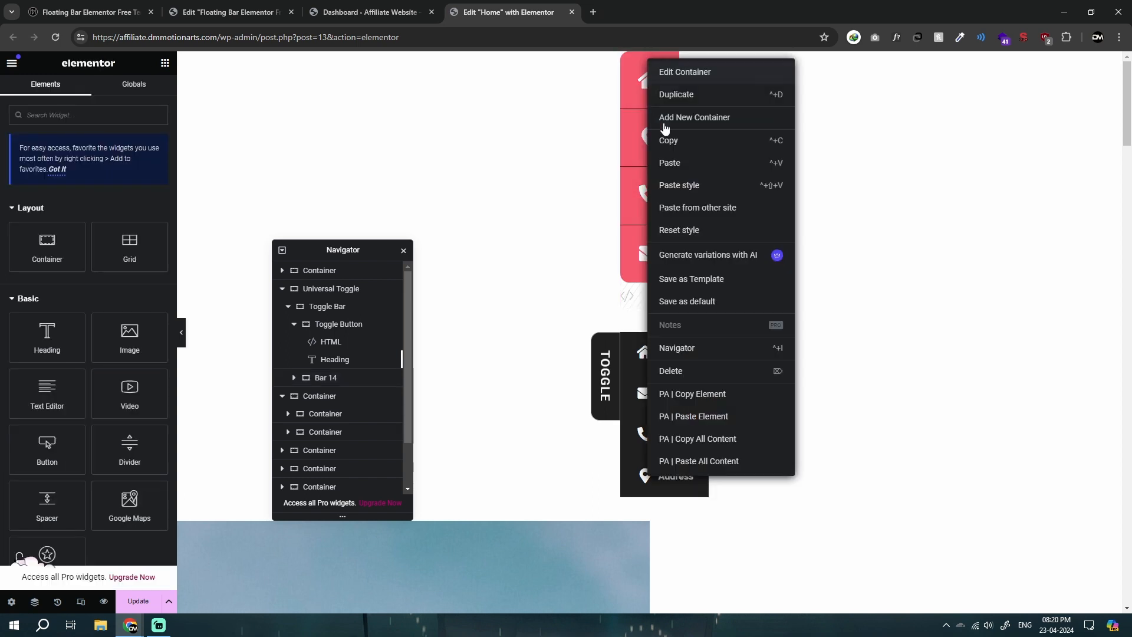
pyautogui.click(663, 144)
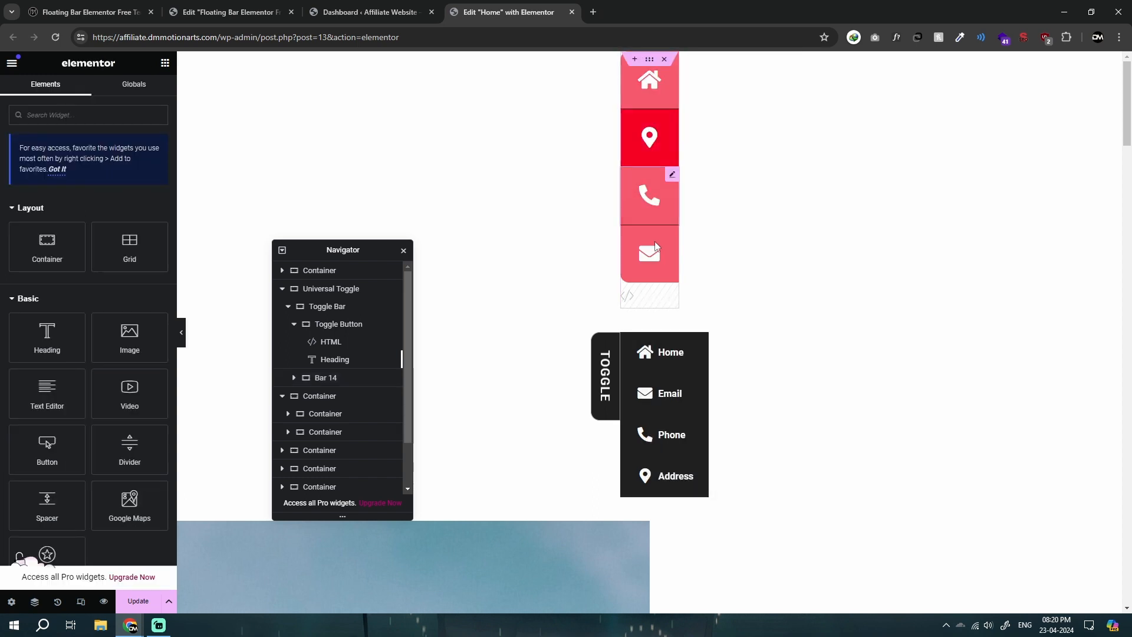
pyautogui.click(326, 324)
pyautogui.click(342, 307)
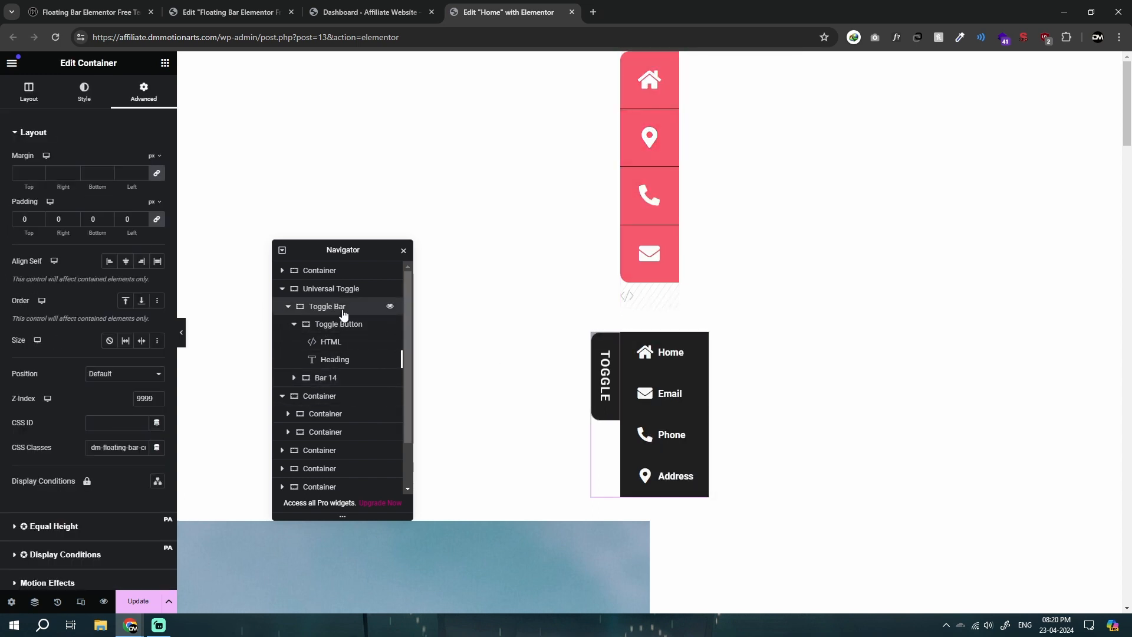
pyautogui.rightClick(335, 315)
pyautogui.click(369, 307)
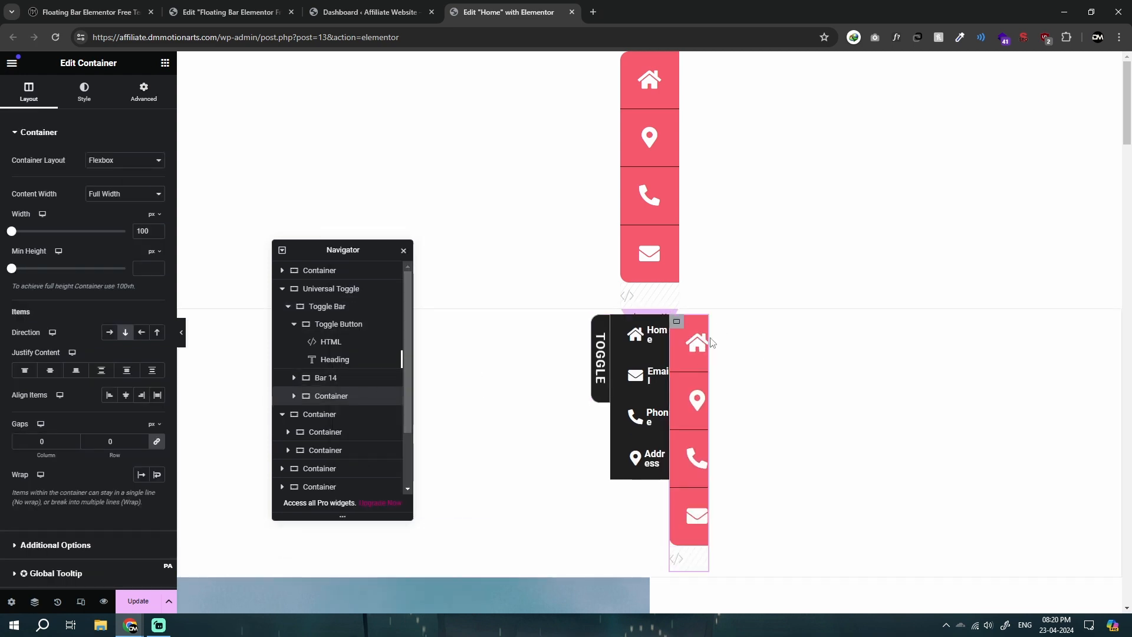
pyautogui.click(339, 380)
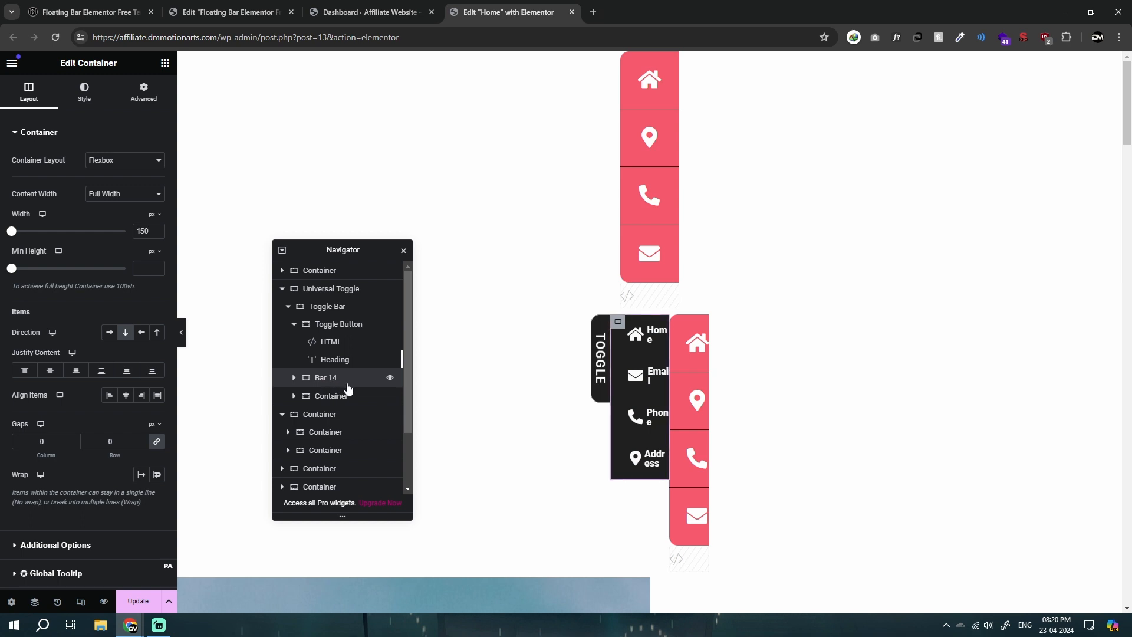
pyautogui.press('Delete')
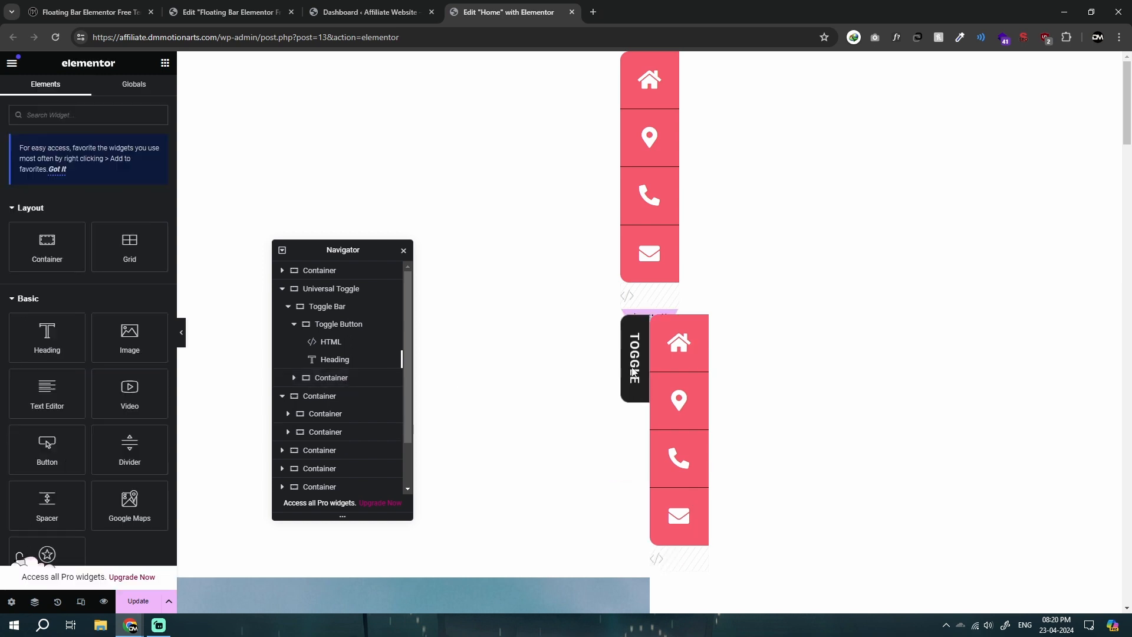
# Step: Check the pasted bar's container style and open the border radius settings of its home icon
pyautogui.click(668, 331)
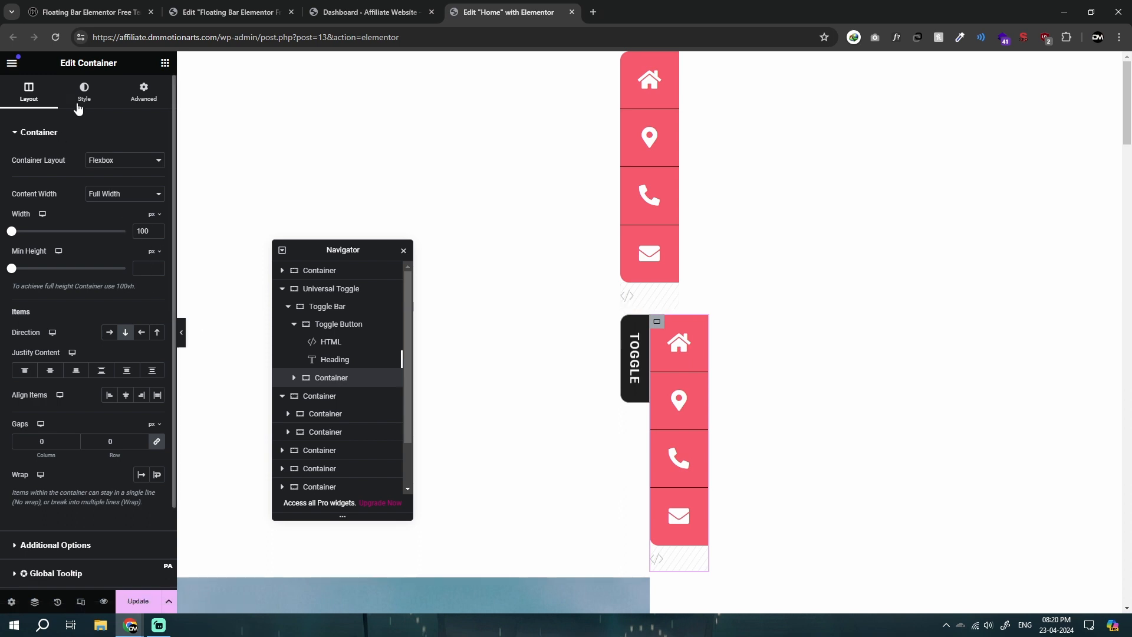
pyautogui.click(80, 94)
pyautogui.click(678, 342)
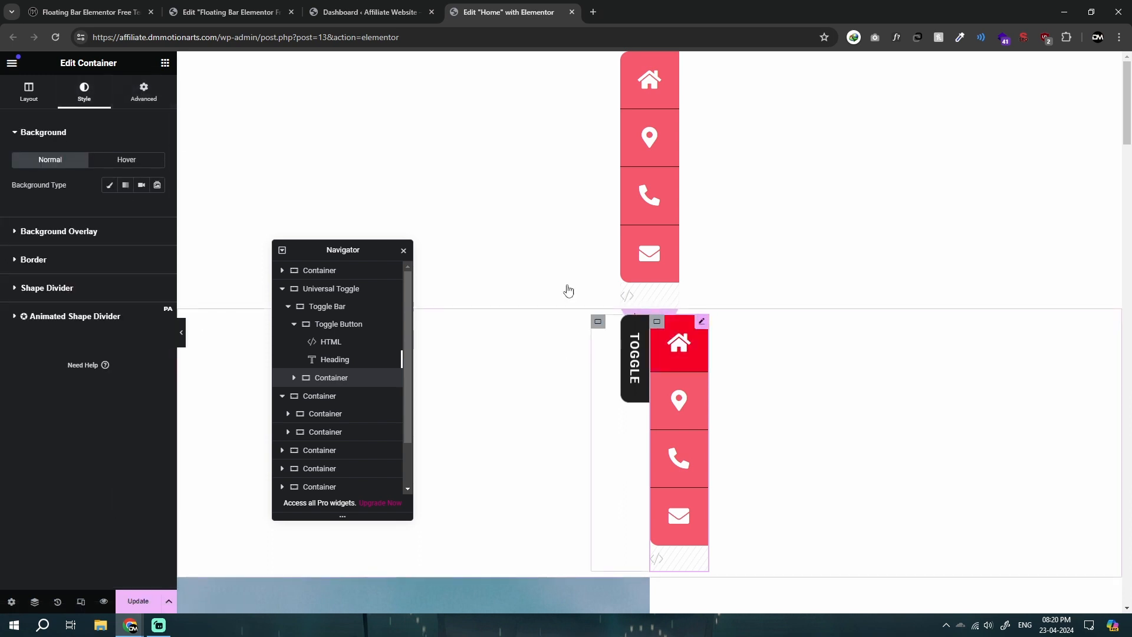
pyautogui.click(158, 95)
pyautogui.scroll(-5, 29, 438)
pyautogui.click(24, 390)
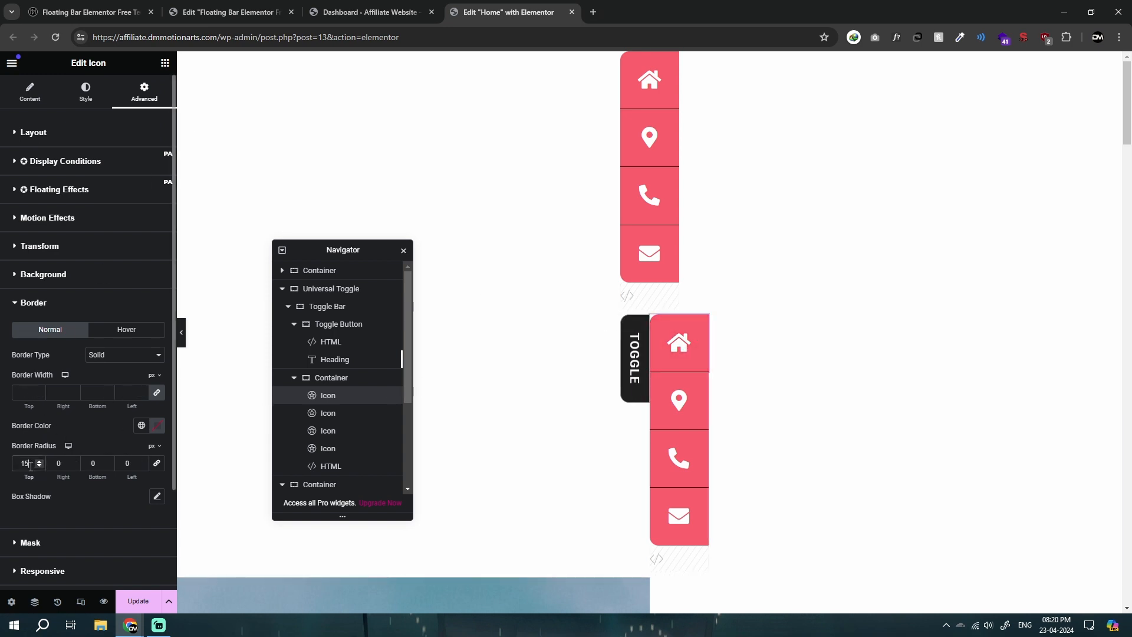
# Step: View the pasted bar's envelope icon settings and preview the page with the editing panel hidden
pyautogui.click(676, 508)
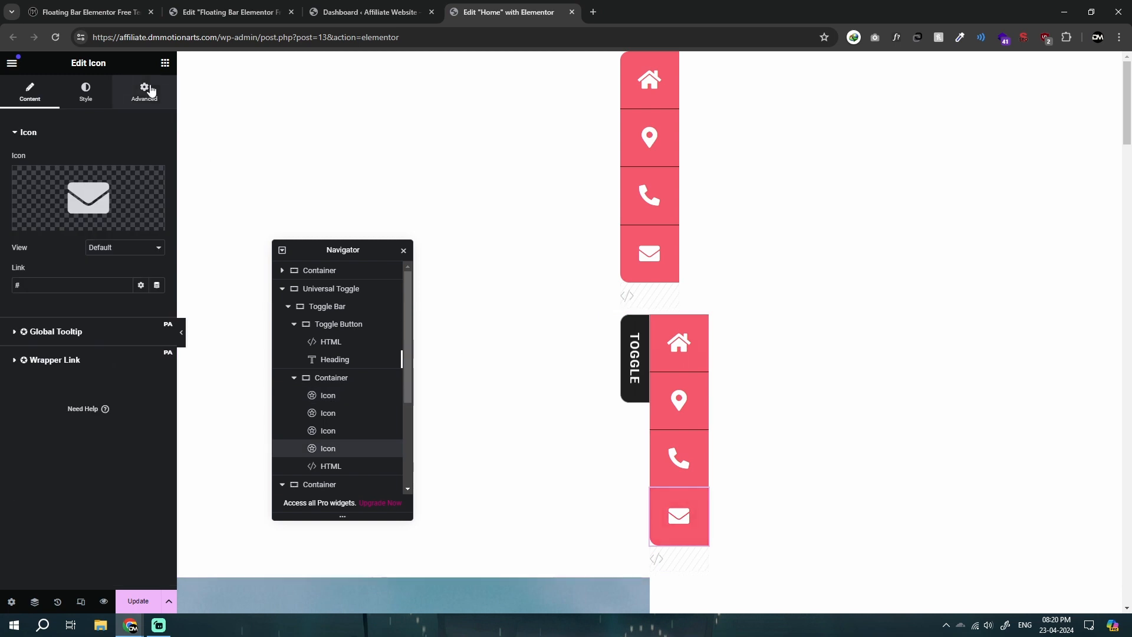
pyautogui.click(149, 93)
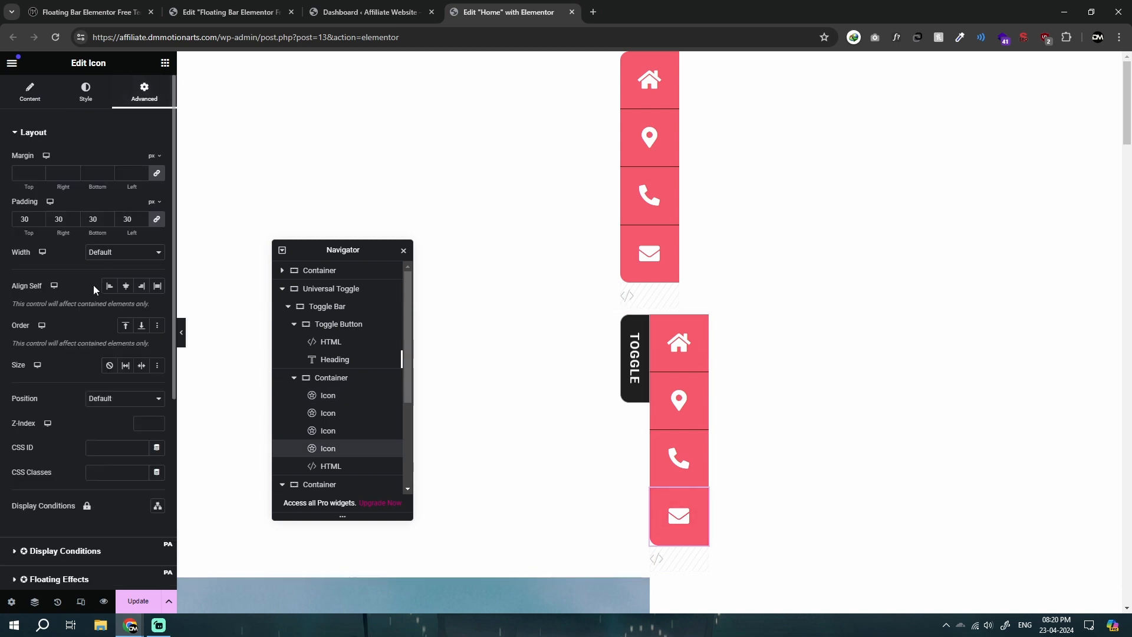
pyautogui.click(181, 332)
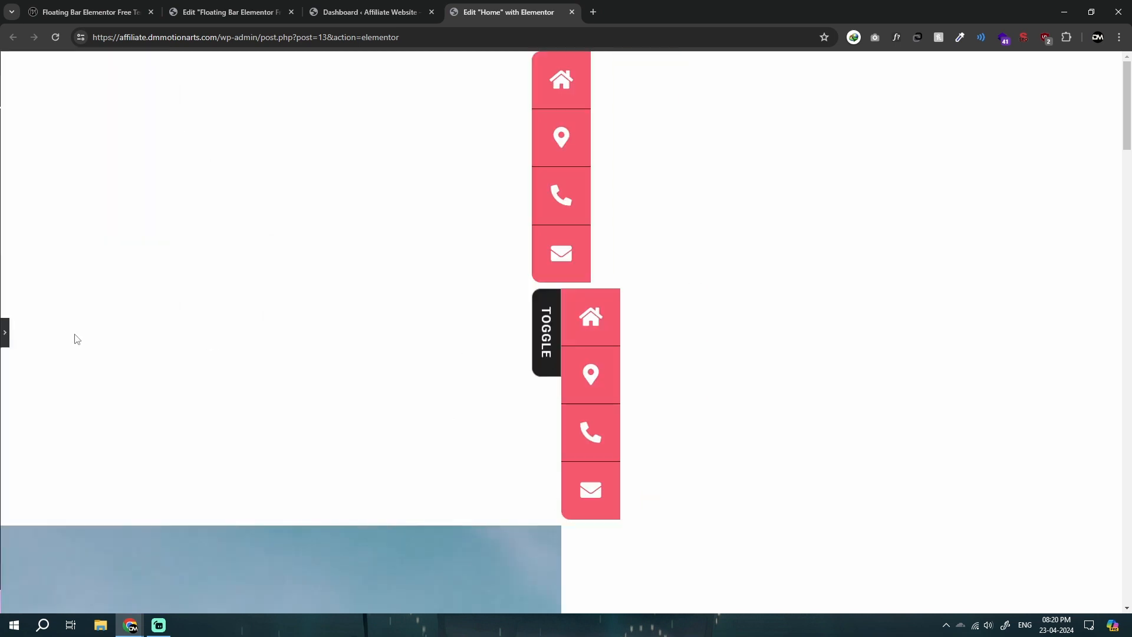
pyautogui.click(7, 334)
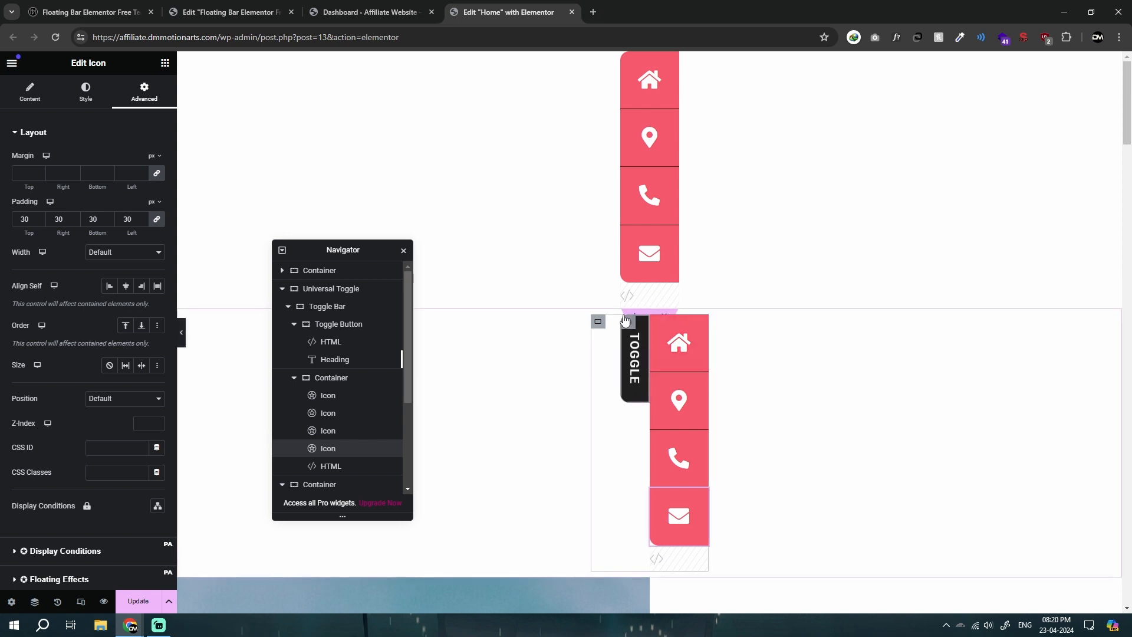
# Step: Compare the layout widths of the Toggle Button and the pasted icon container inside Toggle Bar
pyautogui.click(625, 320)
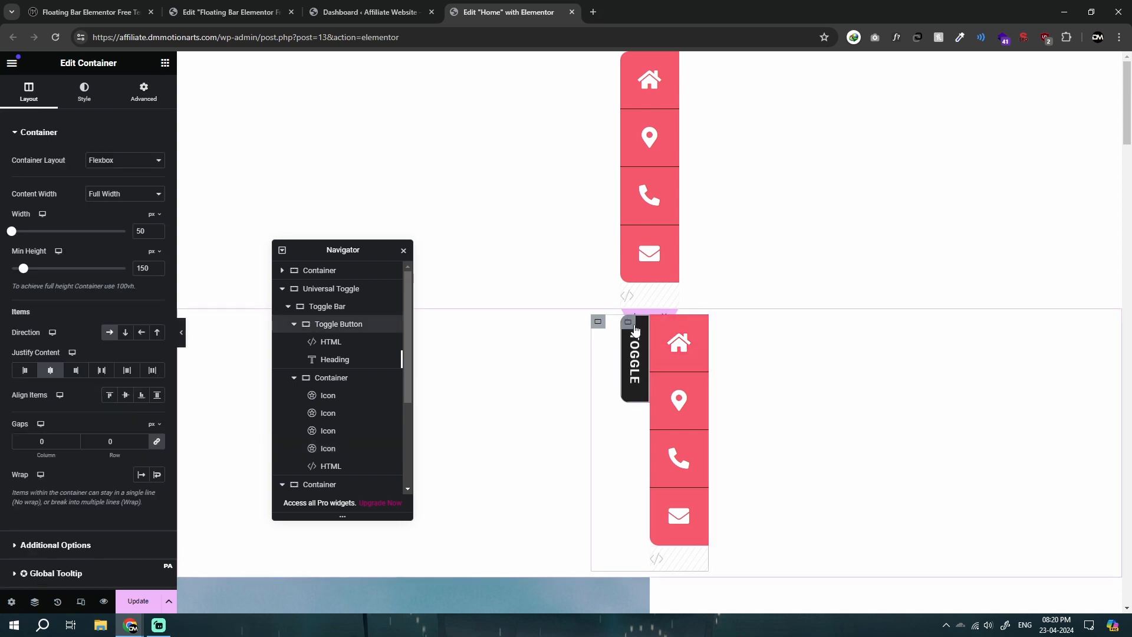
pyautogui.click(345, 308)
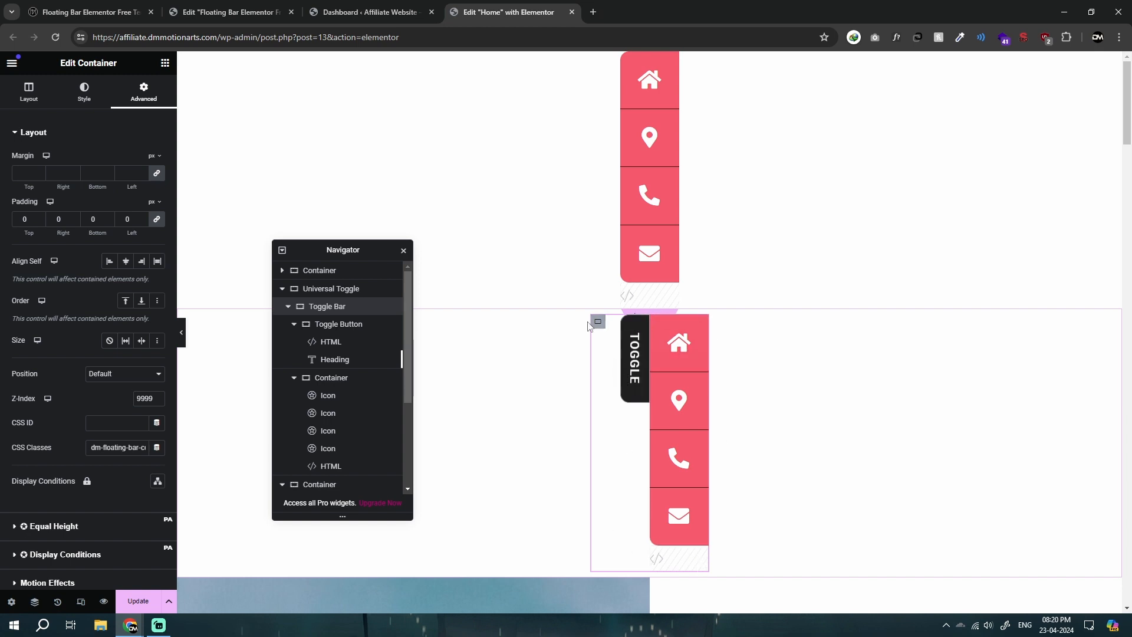
pyautogui.click(354, 324)
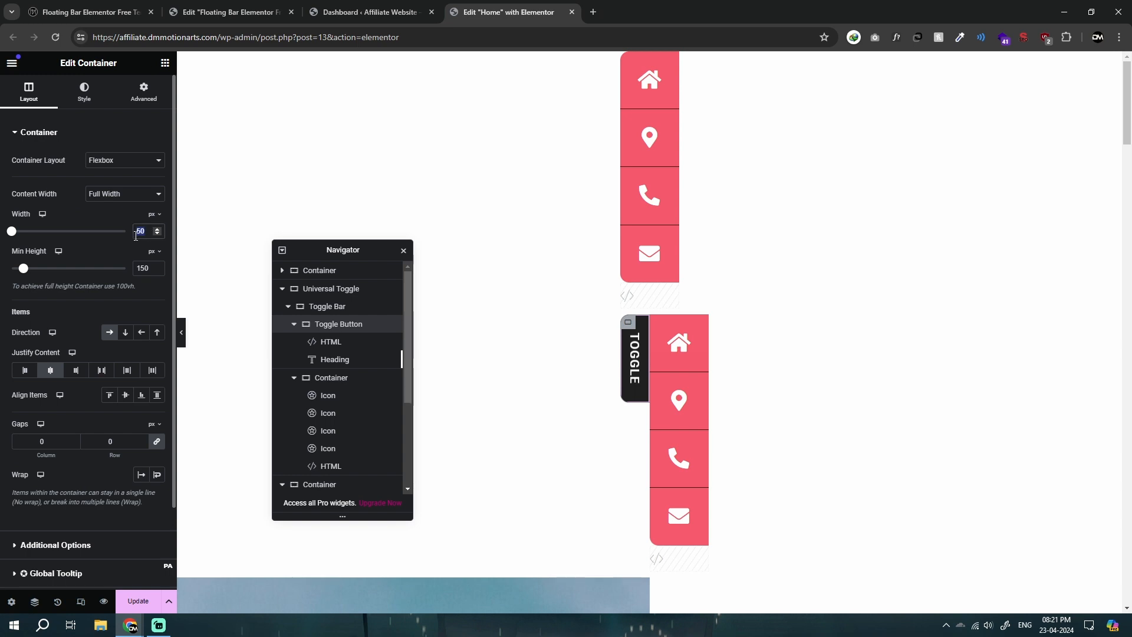
pyautogui.click(335, 377)
pyautogui.click(84, 93)
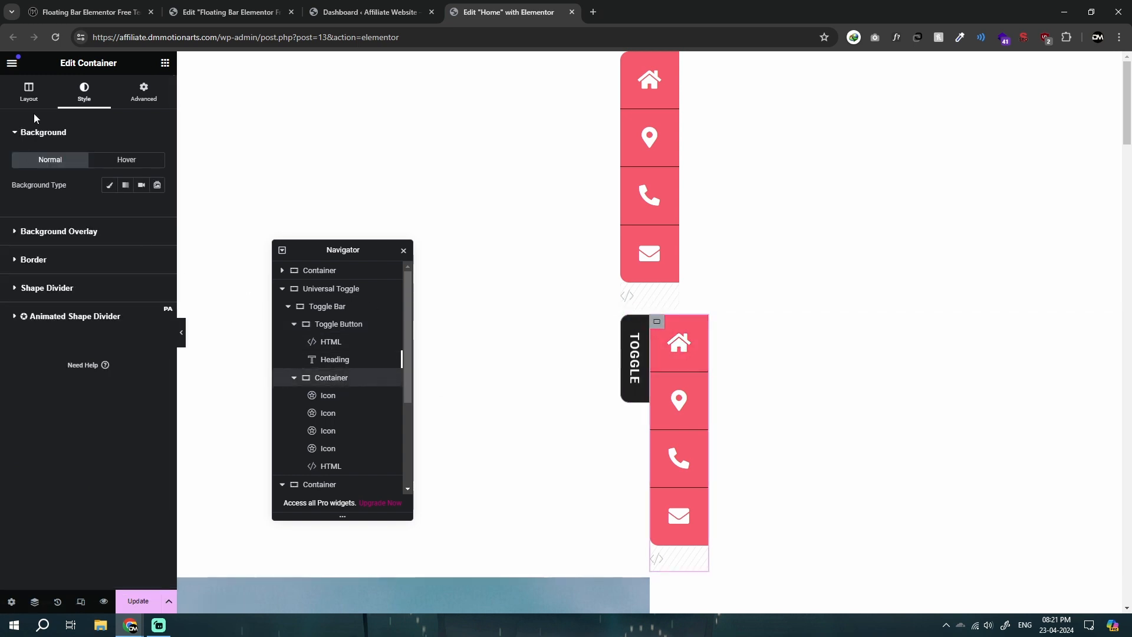
pyautogui.click(29, 93)
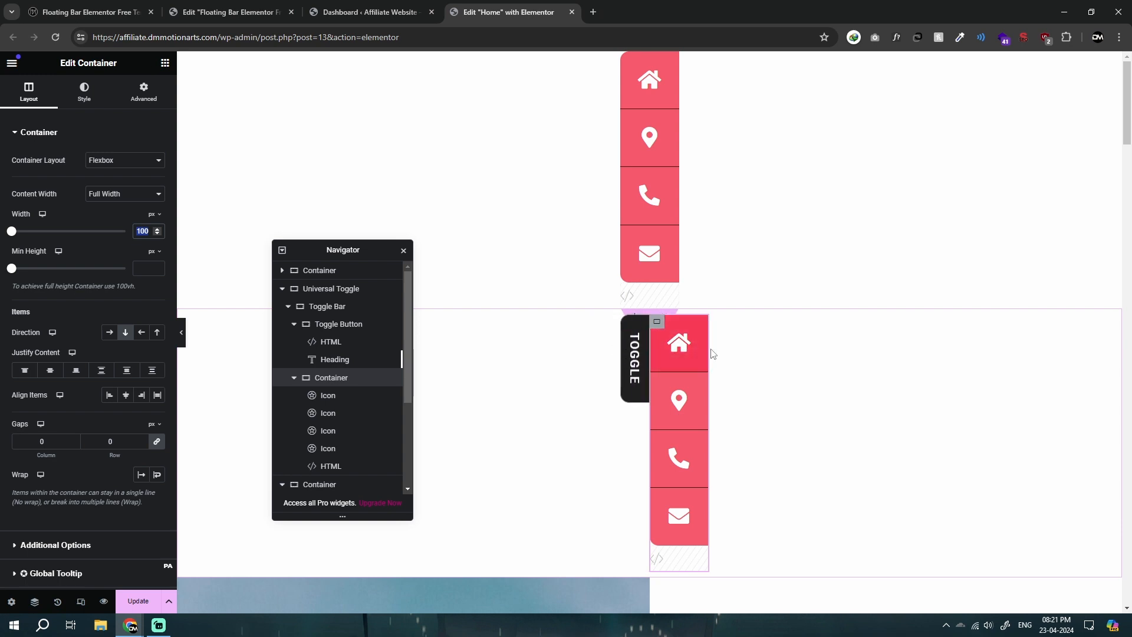
# Step: Set the Toggle Bar container's width to 150 px
pyautogui.click(599, 323)
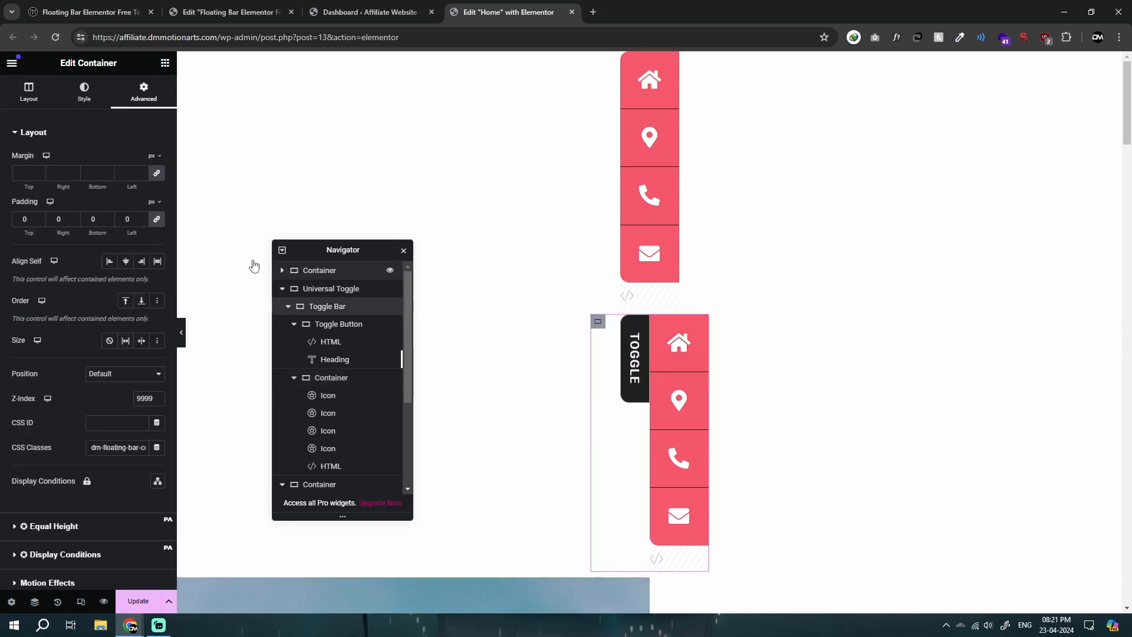
pyautogui.click(32, 95)
pyautogui.write('150')
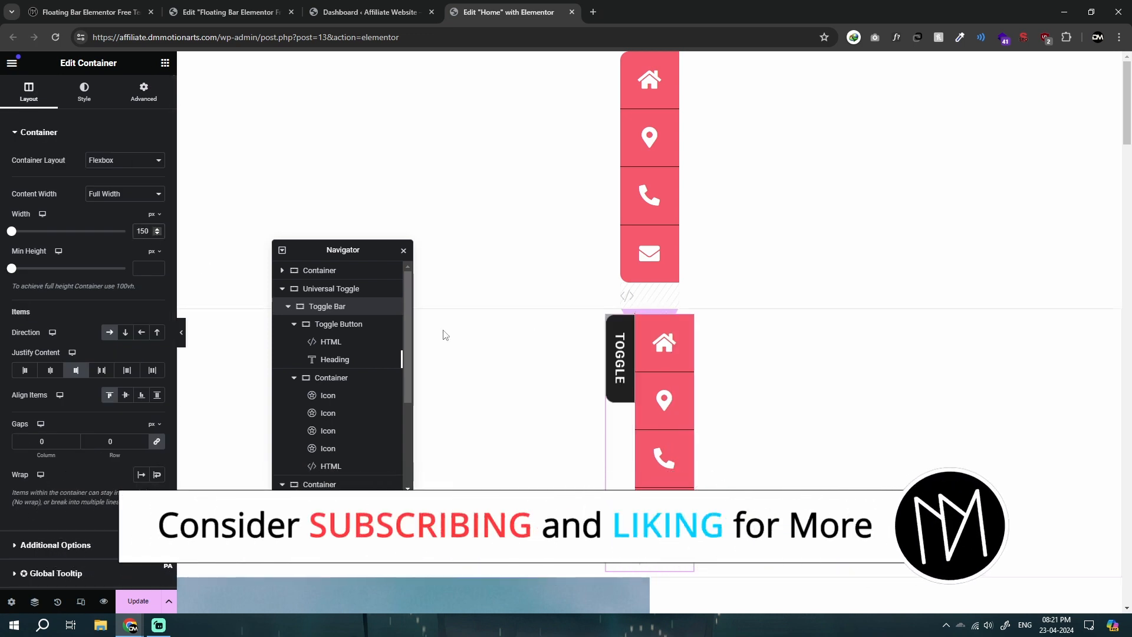
# Step: Try a Toggle Bar width of 200 px, restore it to 150 px, and collapse its two child containers in the Navigator
pyautogui.doubleClick(135, 226)
pyautogui.write('200')
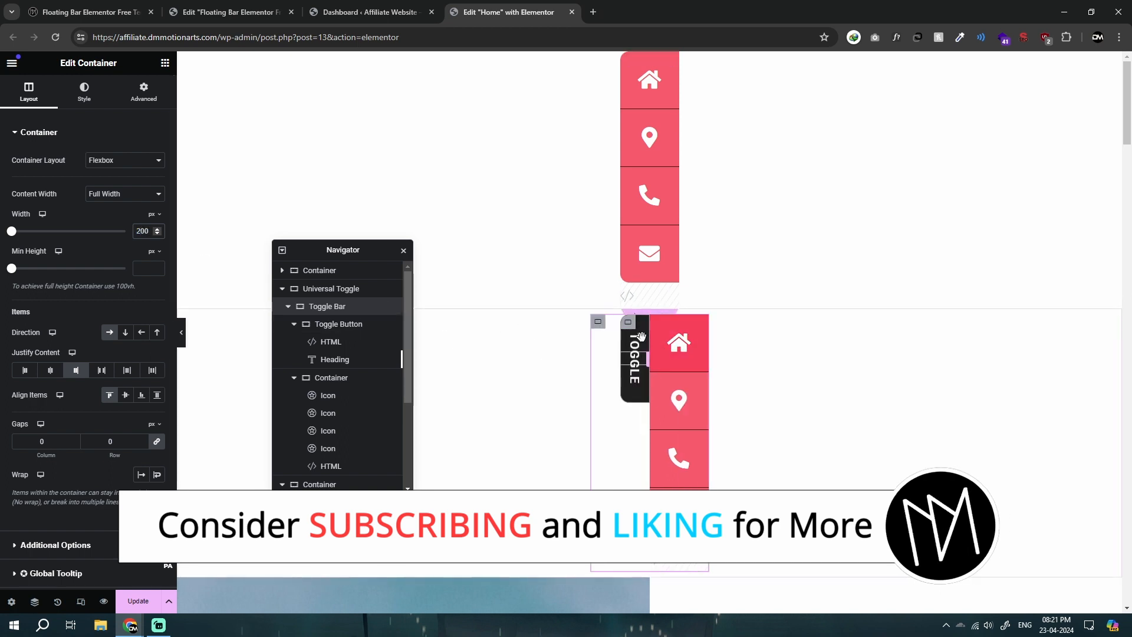
pyautogui.doubleClick(145, 231)
pyautogui.write('150')
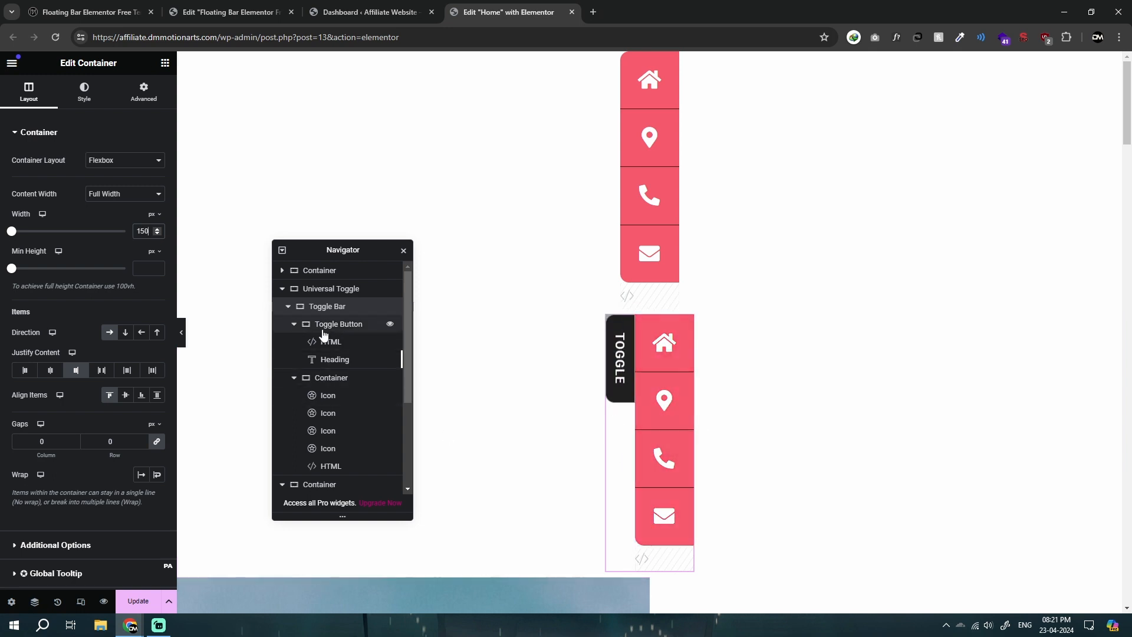
pyautogui.click(295, 325)
pyautogui.click(295, 342)
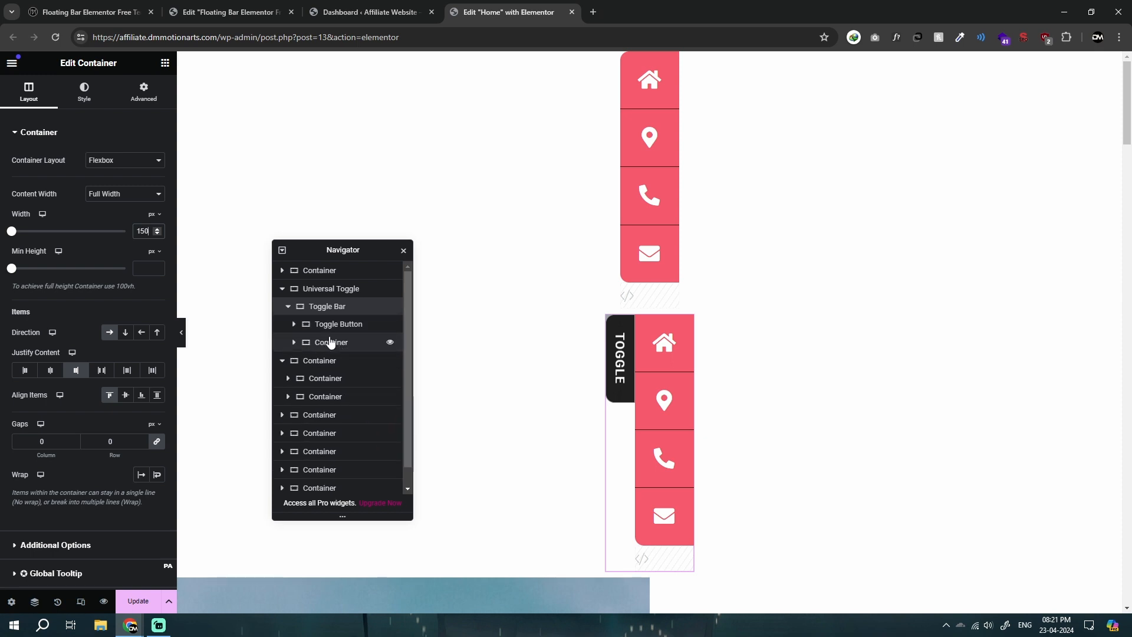
# Step: Collapse the Toggle Bar container in the Navigator and set its position to Fixed
pyautogui.rightClick(325, 306)
pyautogui.click(345, 301)
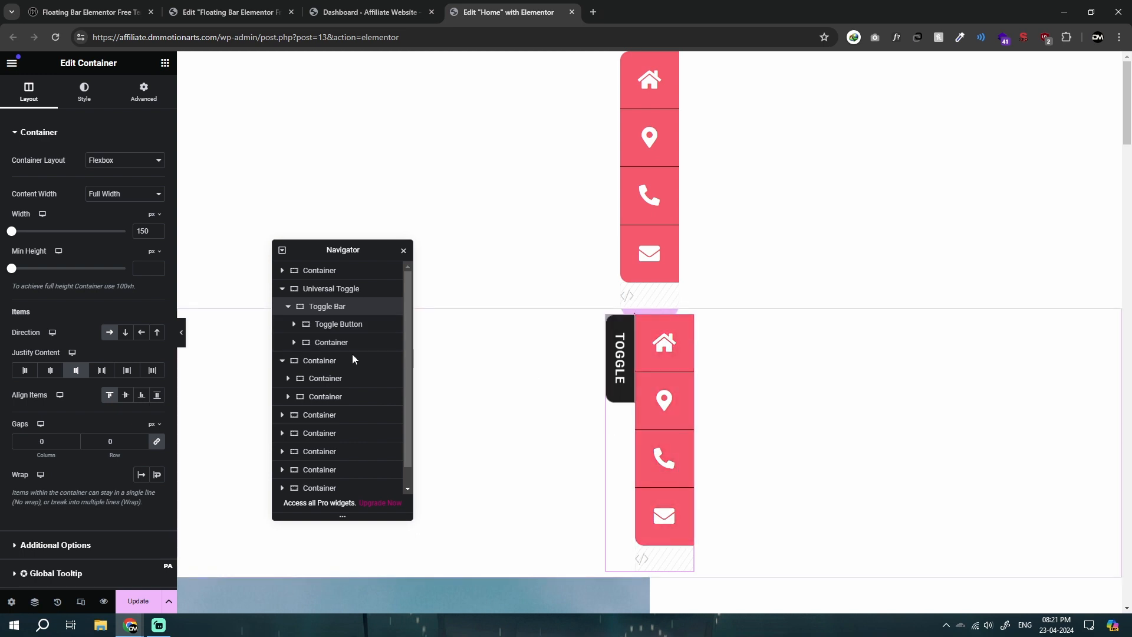
pyautogui.click(288, 308)
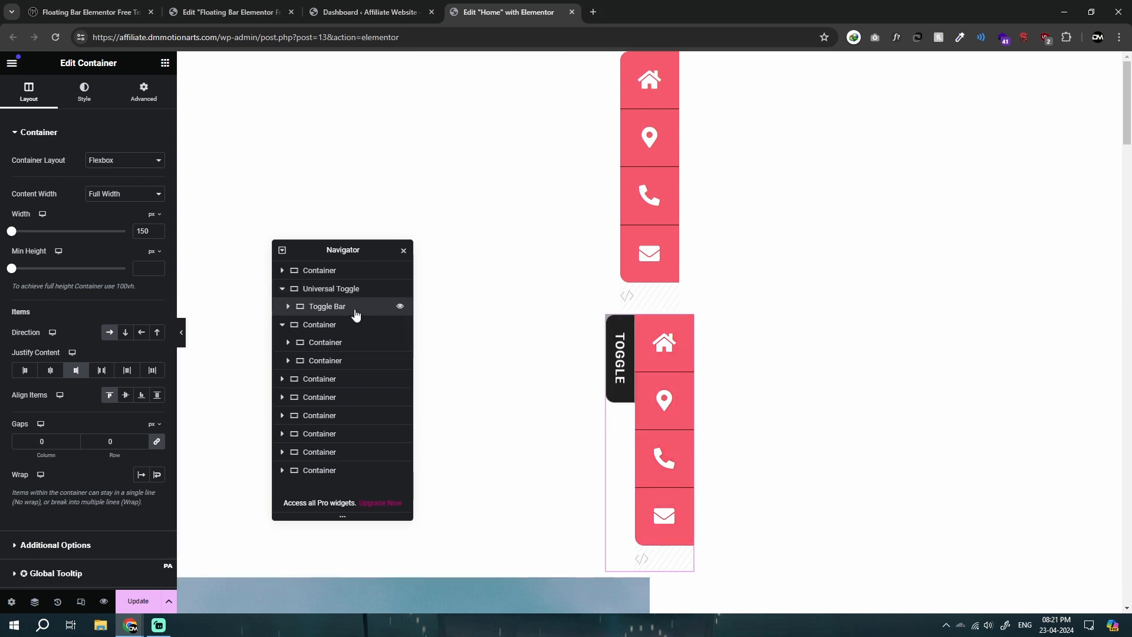
pyautogui.click(144, 92)
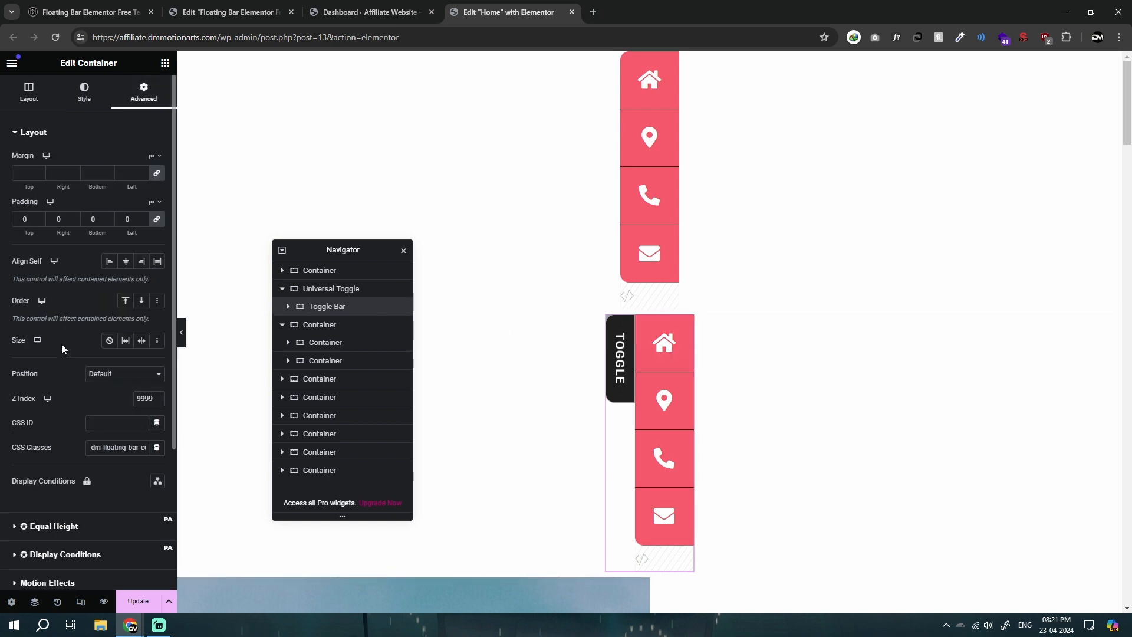
pyautogui.click(109, 376)
pyautogui.click(109, 406)
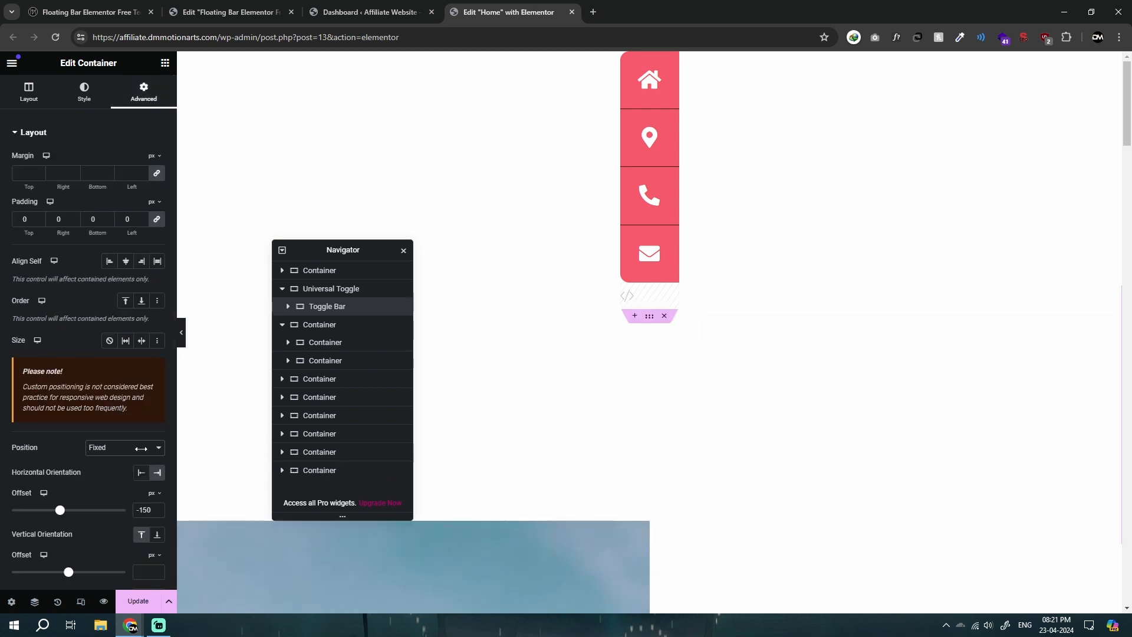
# Step: Try horizontal offsets of -67, -100 and 24 px for the Toggle Bar container
pyautogui.scroll(-2, 108, 443)
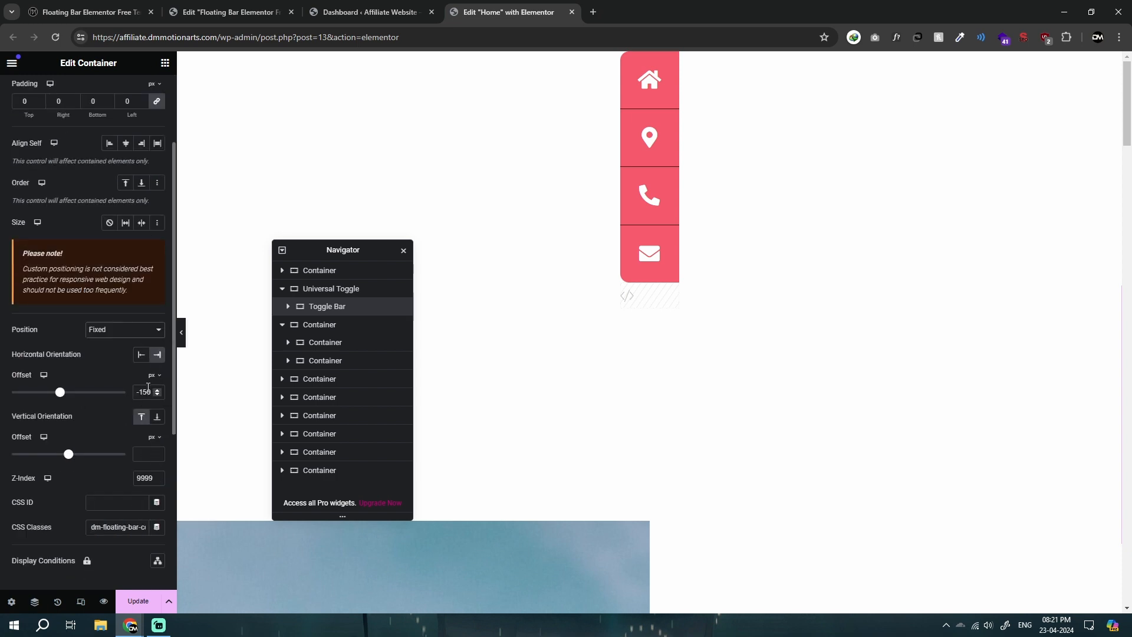
pyautogui.moveTo(62, 393); pyautogui.dragTo(66, 393)
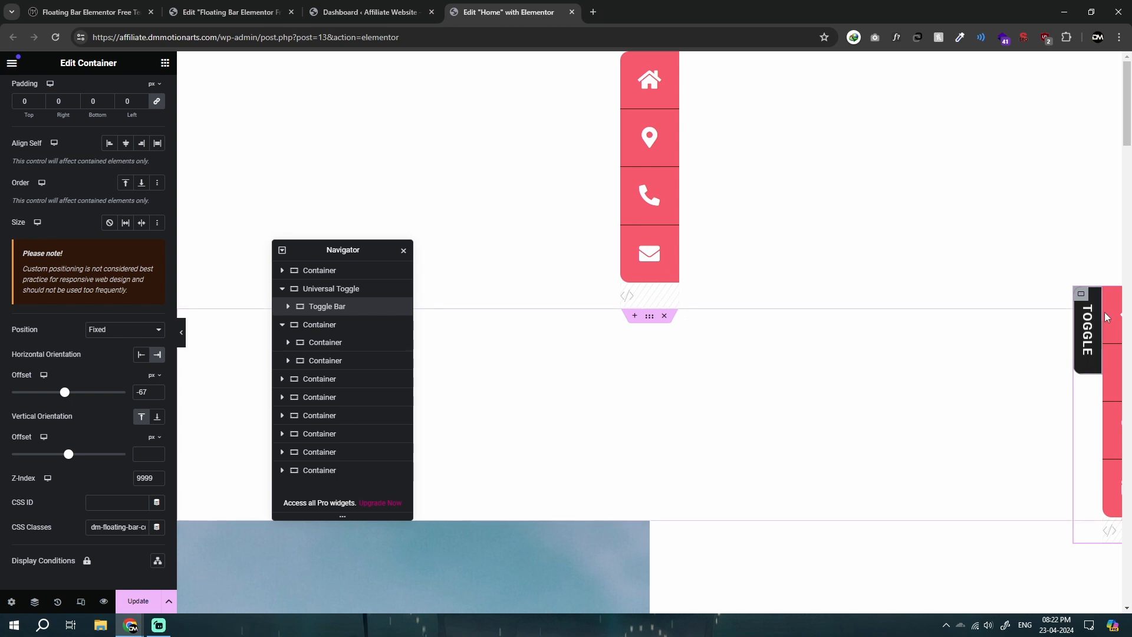
pyautogui.doubleClick(142, 393)
pyautogui.write('106')
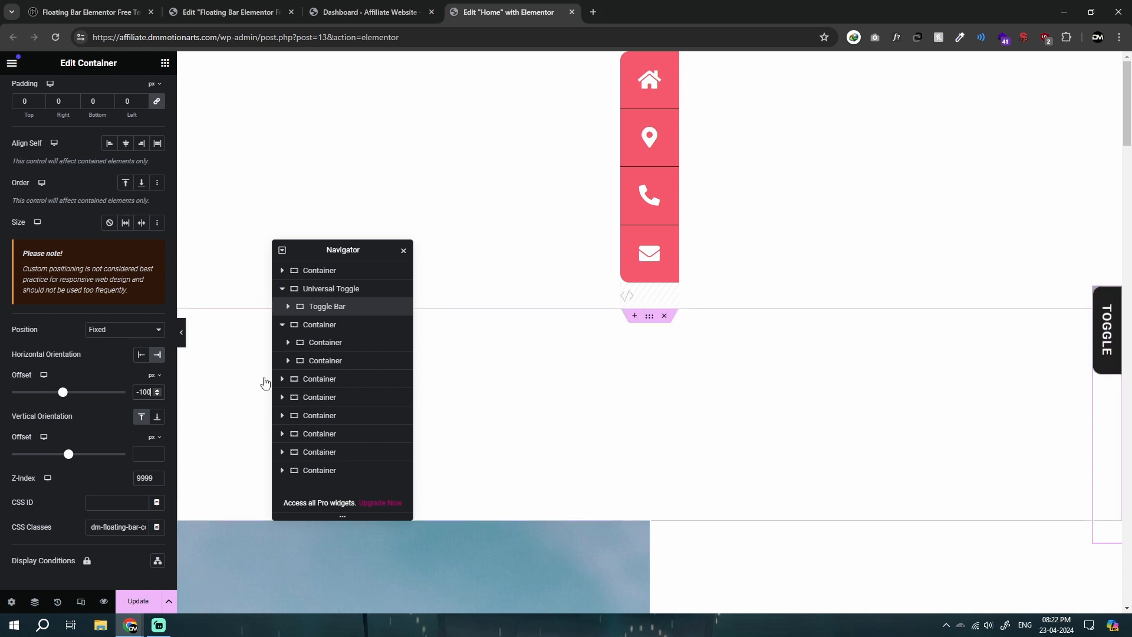
pyautogui.moveTo(64, 394); pyautogui.dragTo(70, 394)
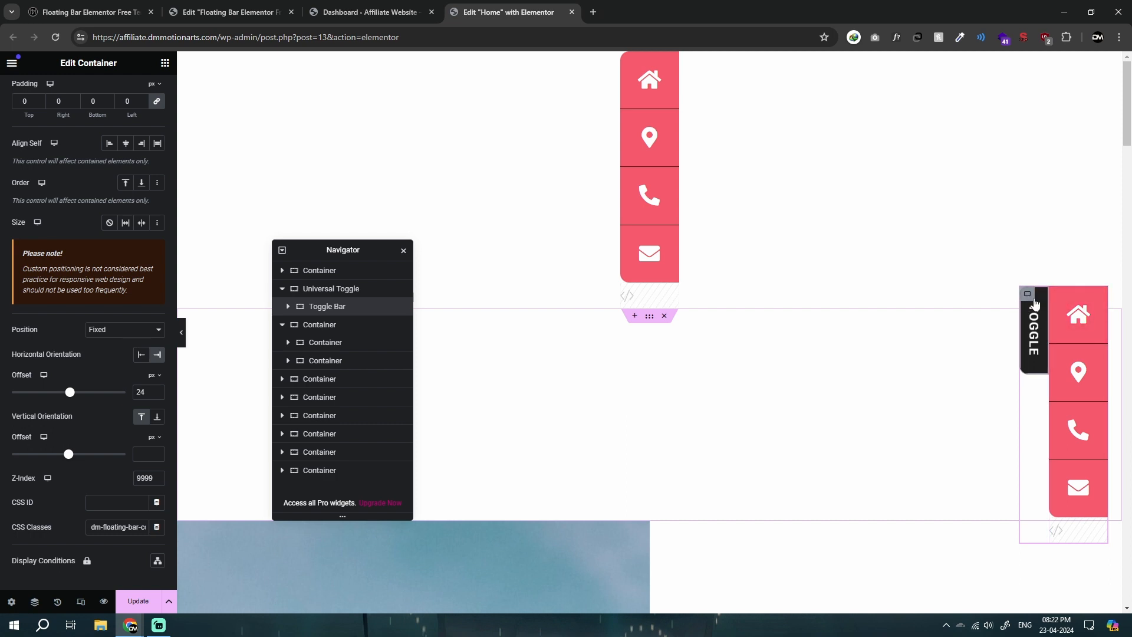
# Step: Compare the layout widths of Toggle Bar, Toggle Button and the icon container against the fully shown bar
pyautogui.click(1055, 293)
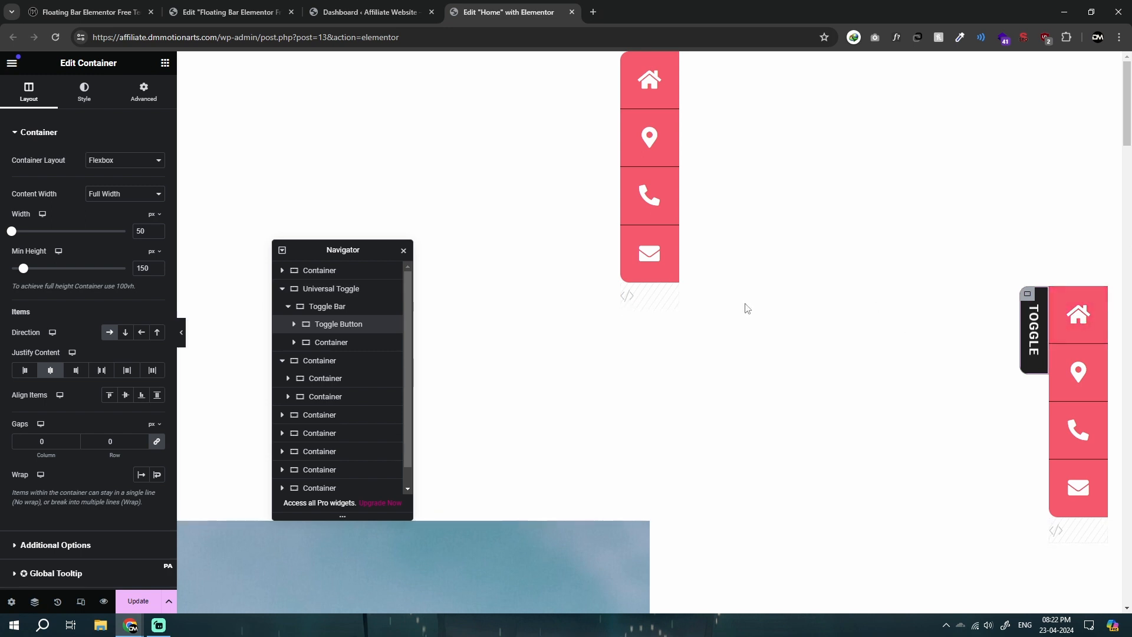
pyautogui.click(318, 308)
pyautogui.click(276, 289)
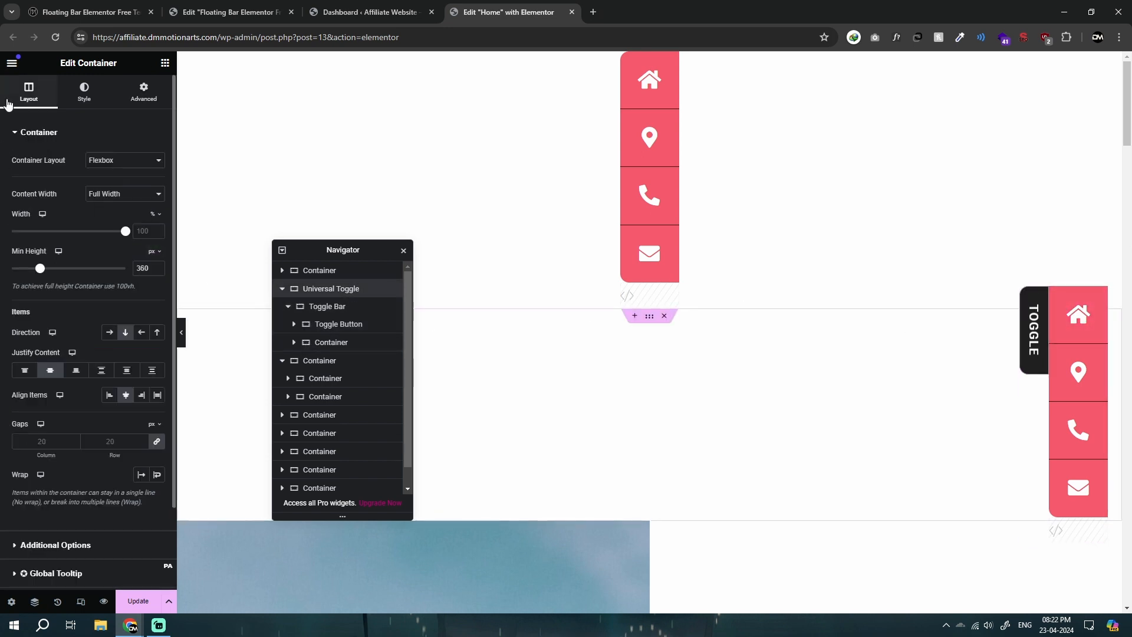
pyautogui.click(354, 308)
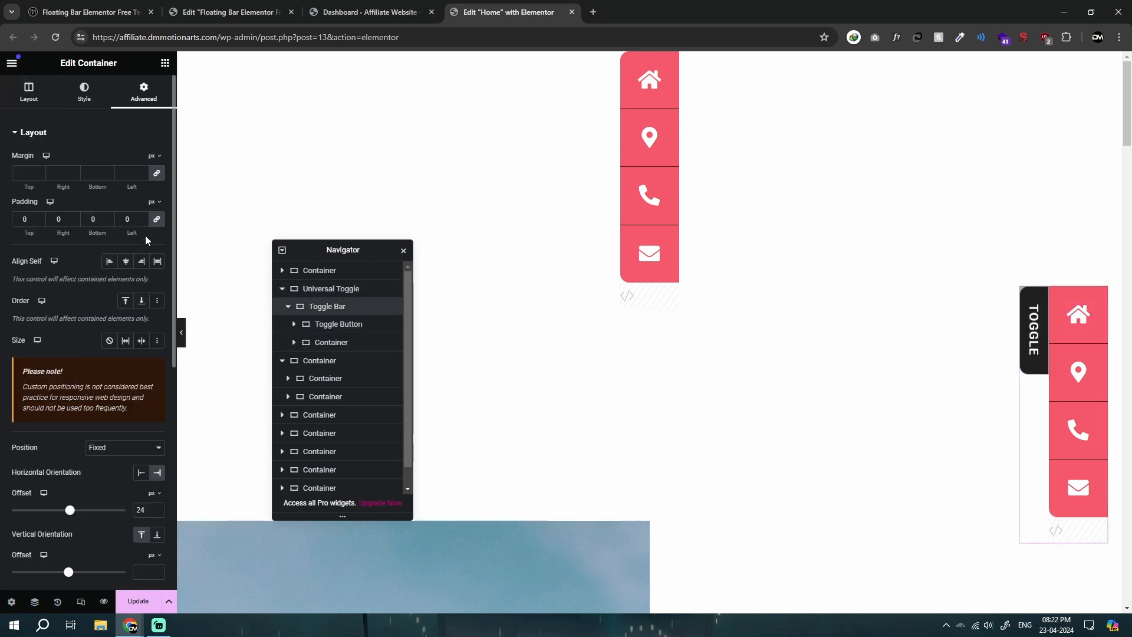
pyautogui.click(42, 97)
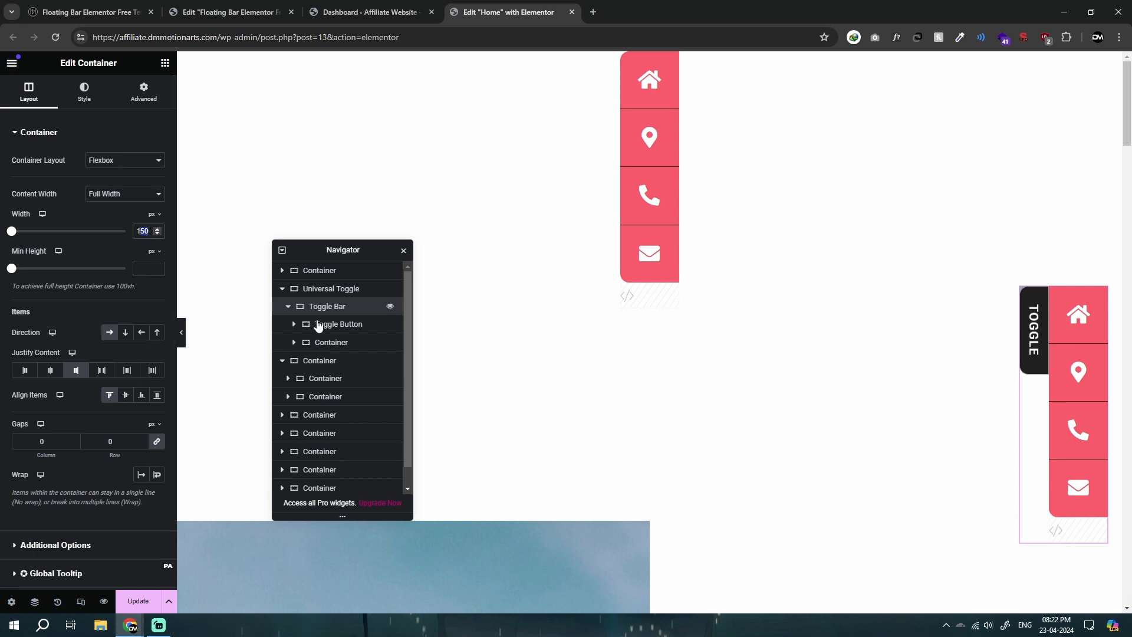
pyautogui.click(341, 326)
pyautogui.click(338, 345)
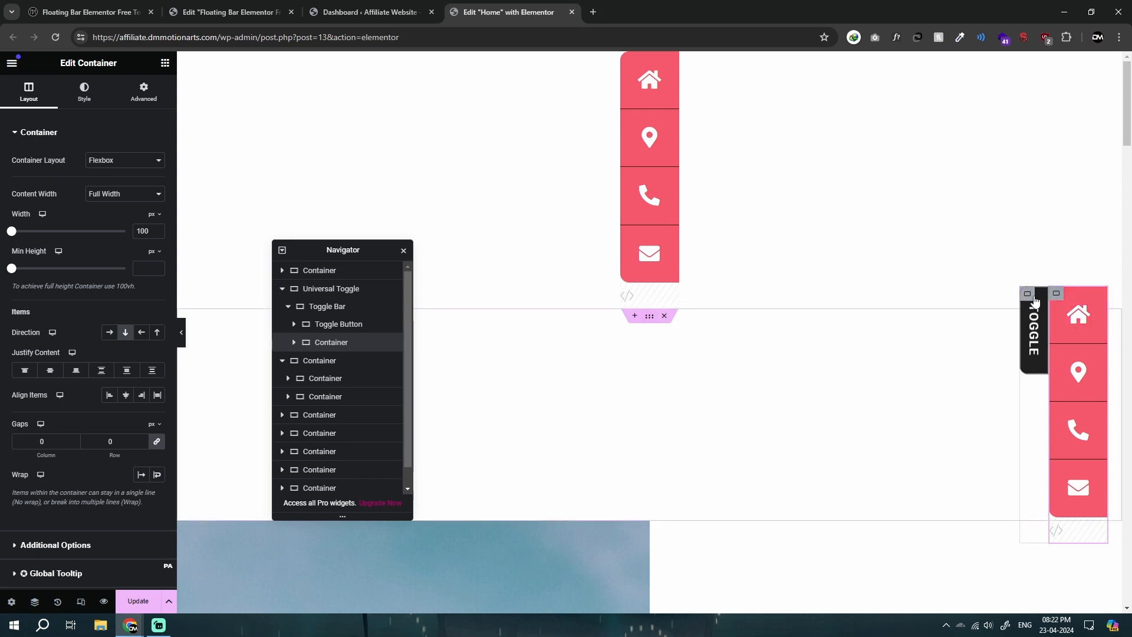
# Step: Set the Toggle Bar container's horizontal offset to -100 px
pyautogui.click(321, 306)
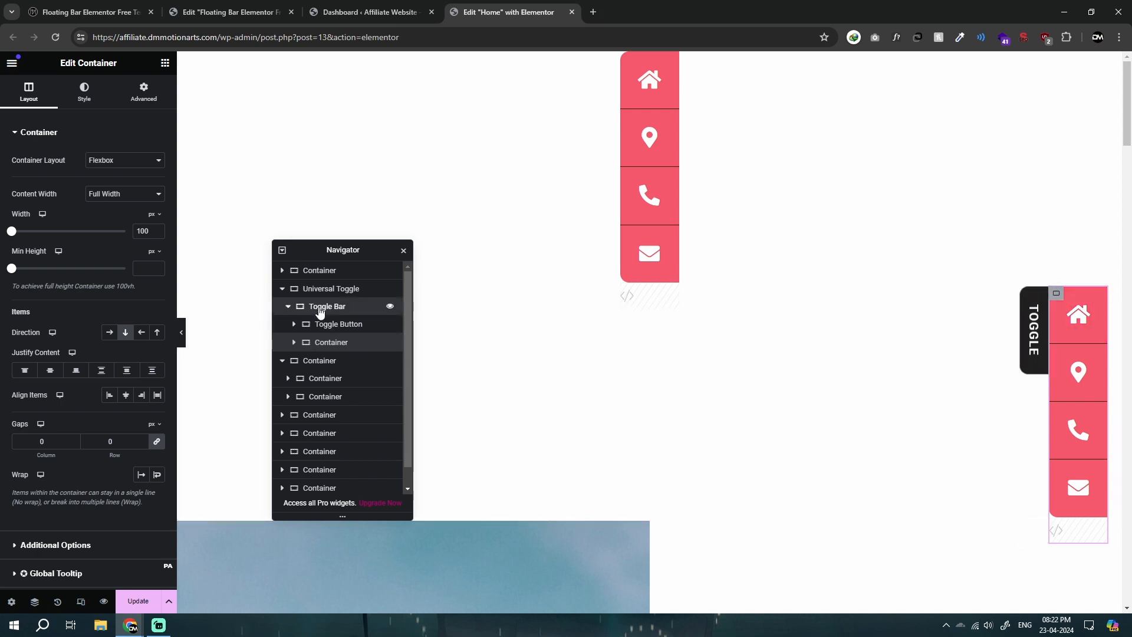
pyautogui.click(147, 100)
pyautogui.scroll(-3, 132, 351)
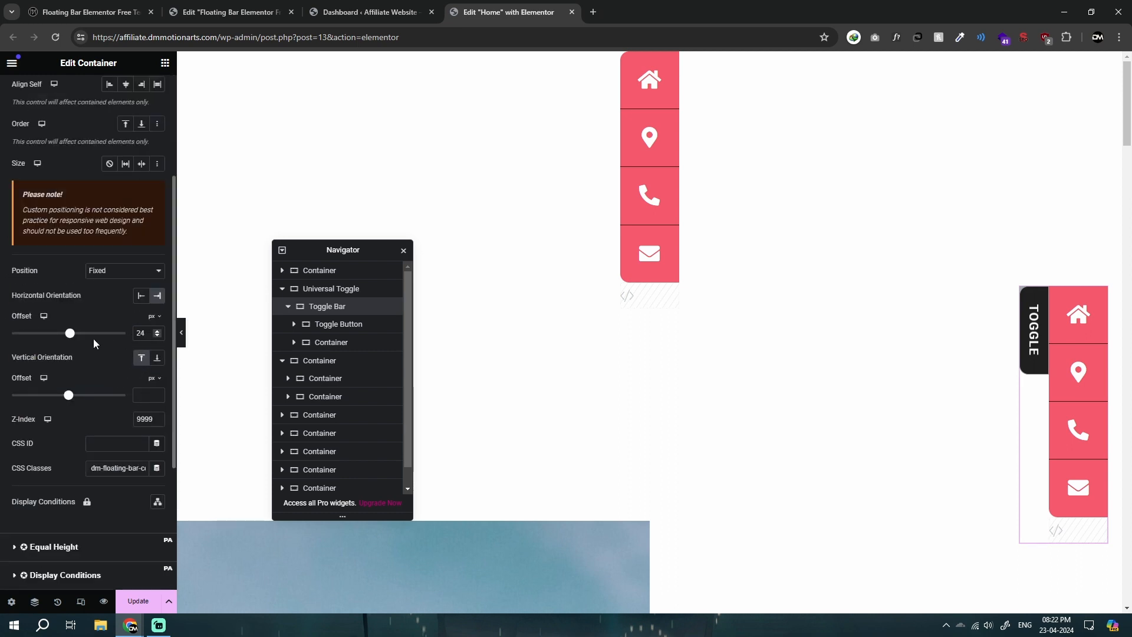
pyautogui.doubleClick(140, 334)
pyautogui.press('Down')
pyautogui.press('Down')
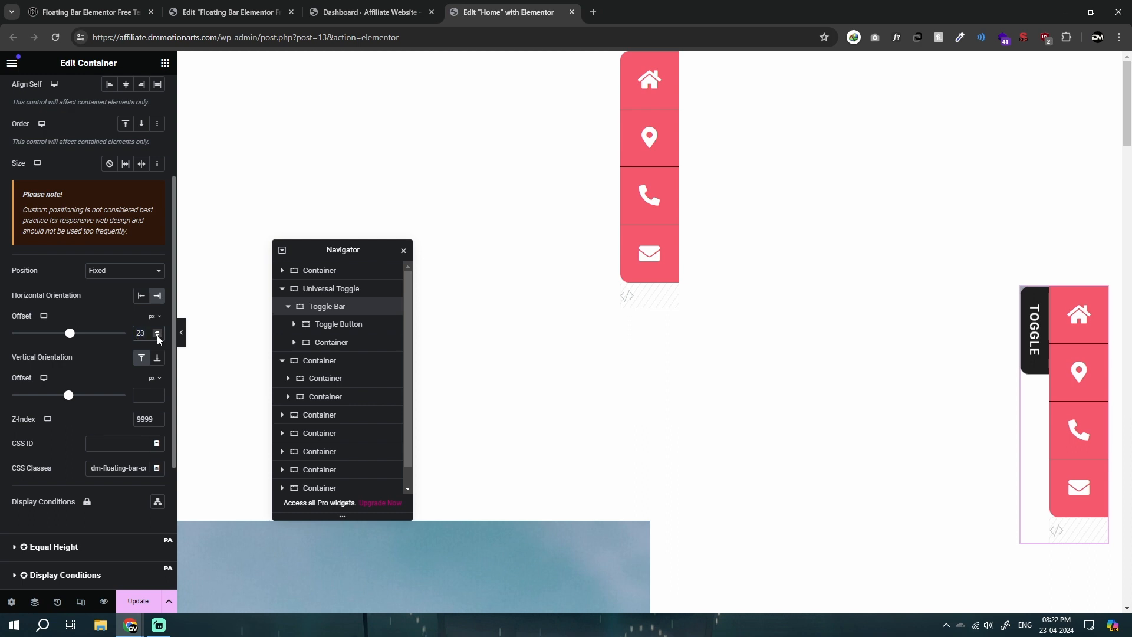
pyautogui.moveTo(69, 333); pyautogui.dragTo(61, 335)
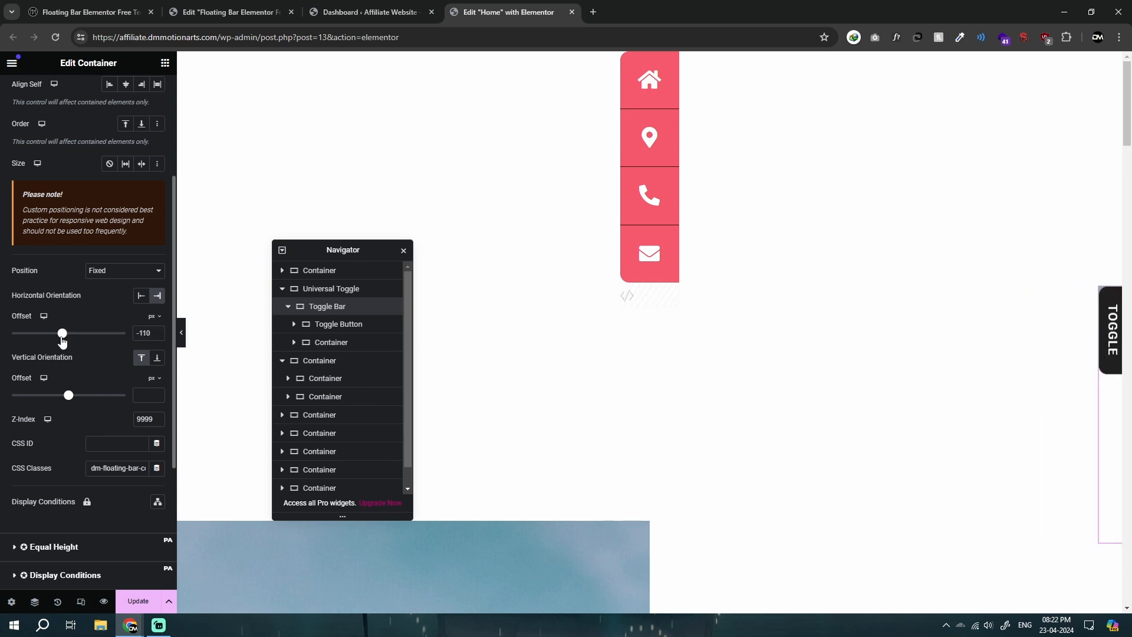
pyautogui.press('Delete')
pyautogui.write('0')
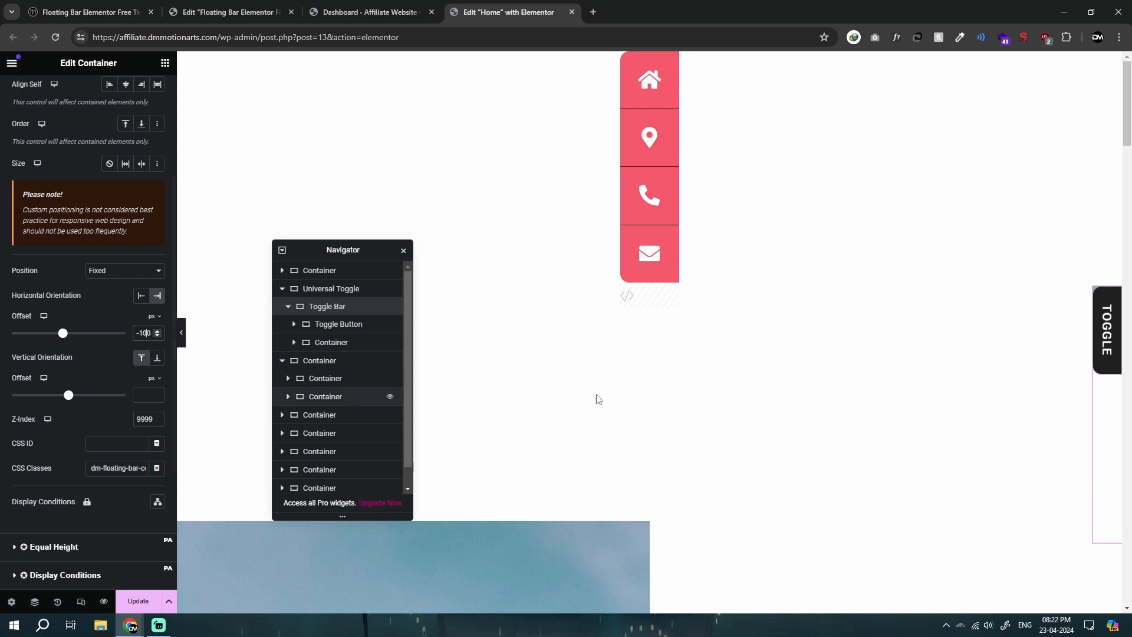
# Step: Update the Home page, preview it in a new tab, and slide out the icon bar with its toggle
pyautogui.click(136, 609)
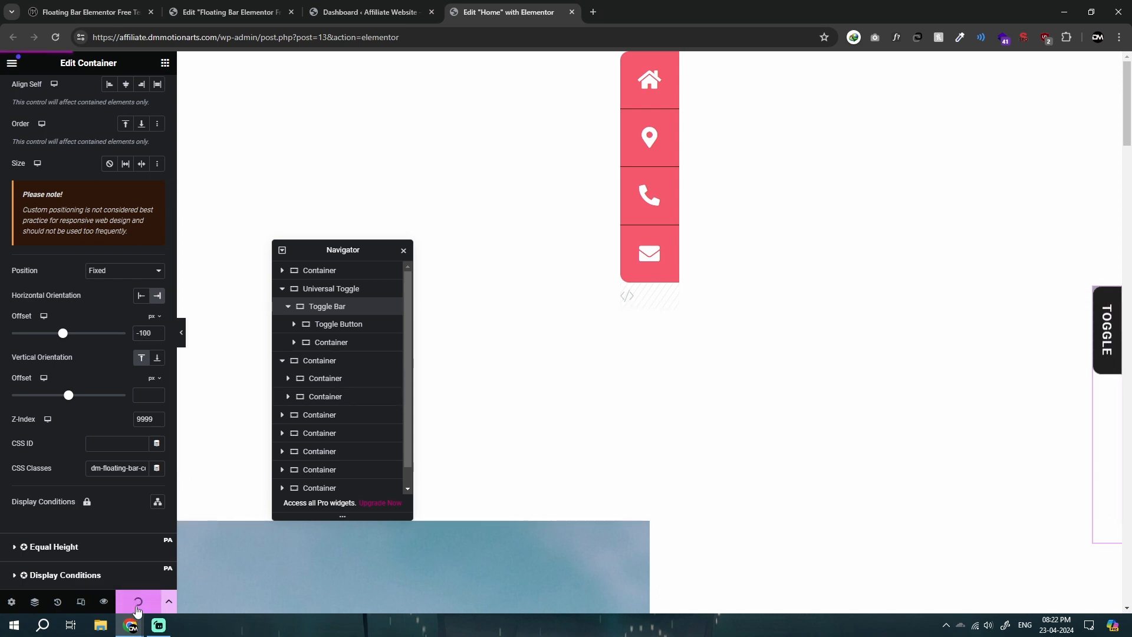
pyautogui.click(105, 603)
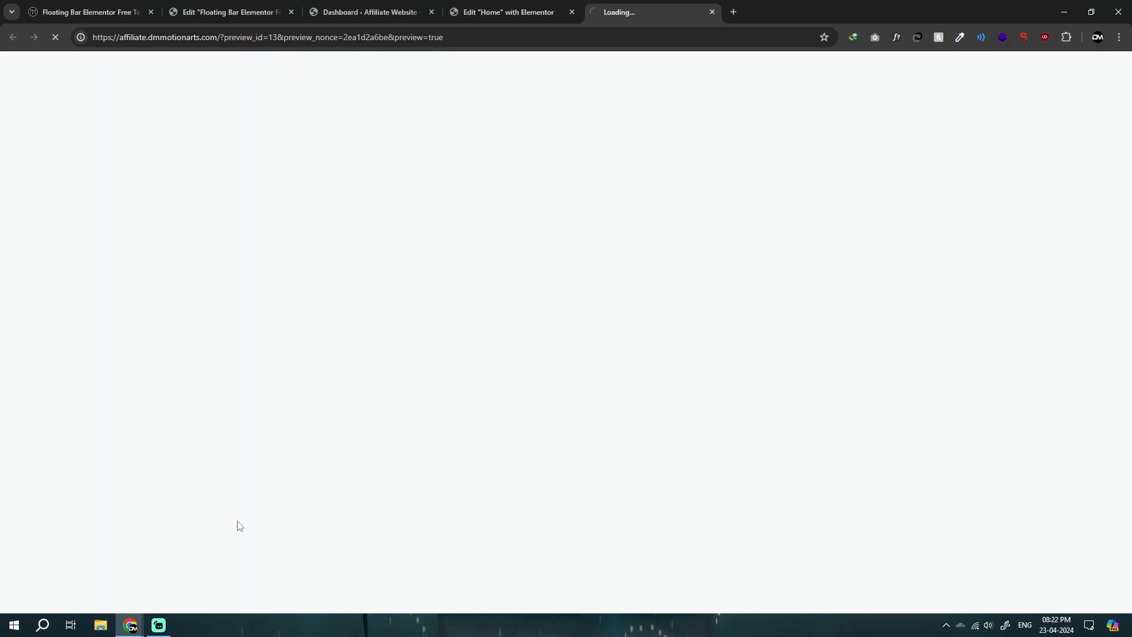
pyautogui.click(540, 3)
pyautogui.click(651, 13)
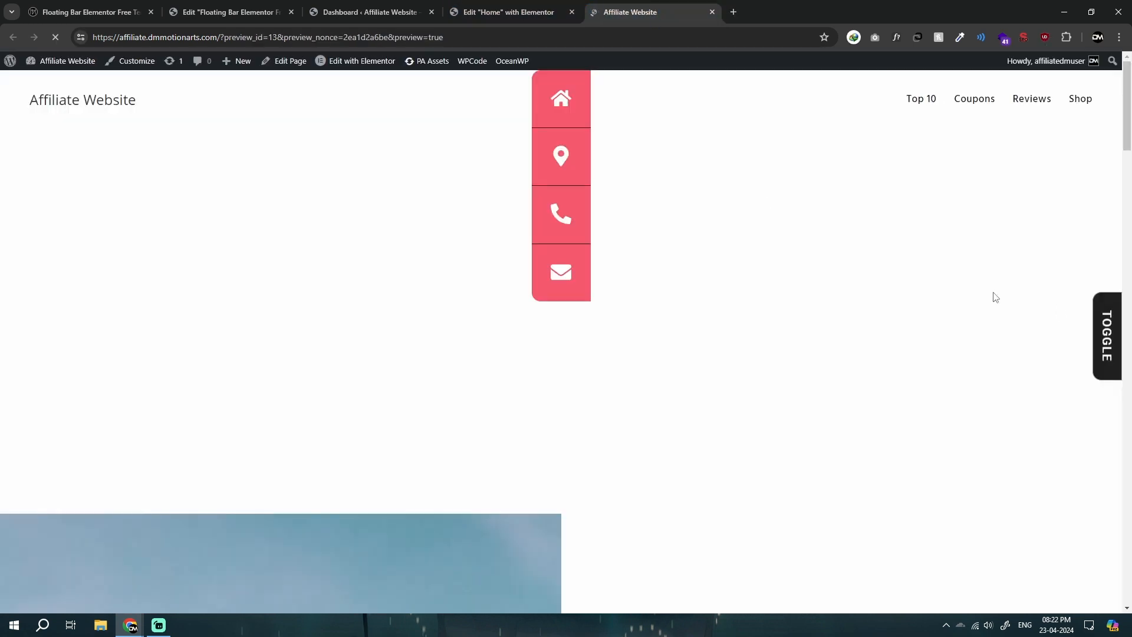
pyautogui.click(1100, 300)
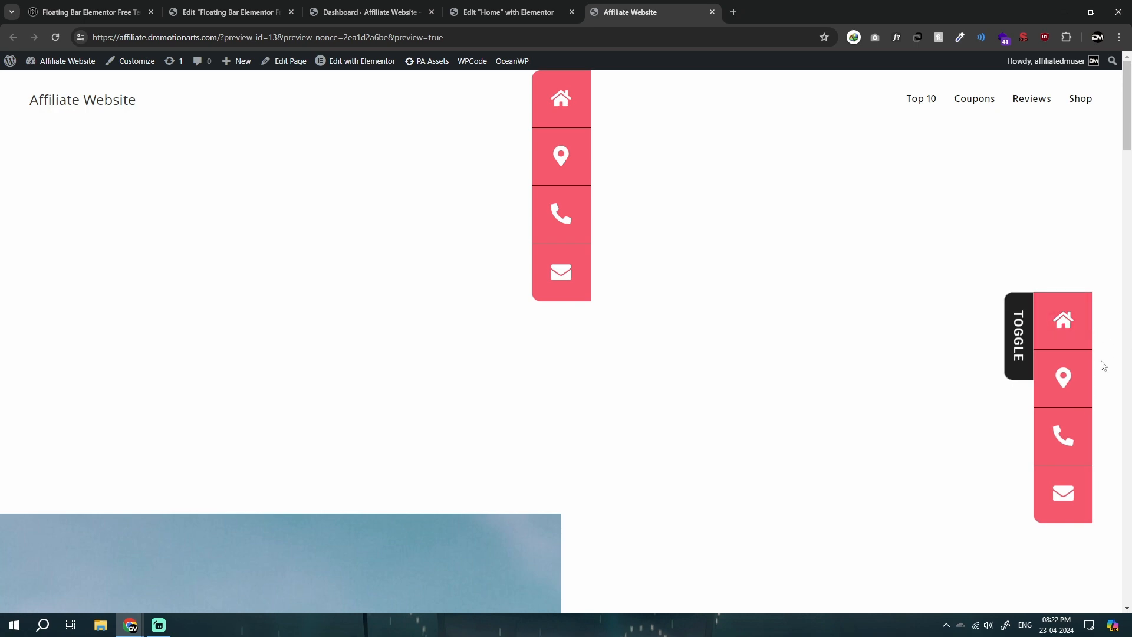
# Step: Switch to the published floating bar template page and slide out its Universal Toggle bar for comparison
pyautogui.click(370, 12)
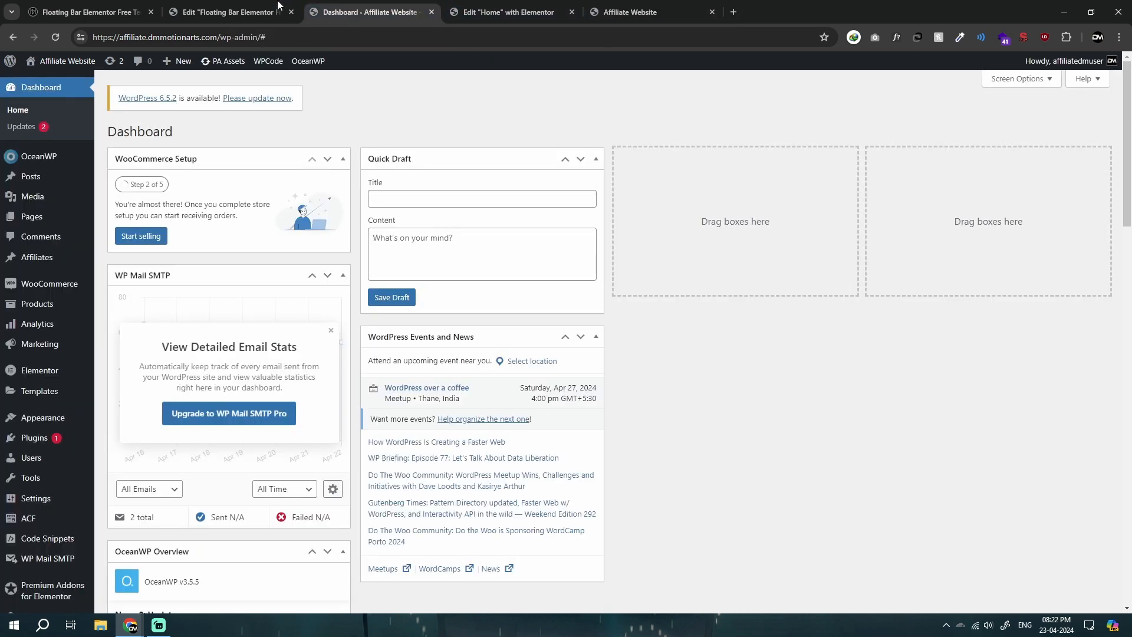
pyautogui.click(230, 11)
pyautogui.scroll(-5, 937, 281)
pyautogui.scroll(-5, 938, 286)
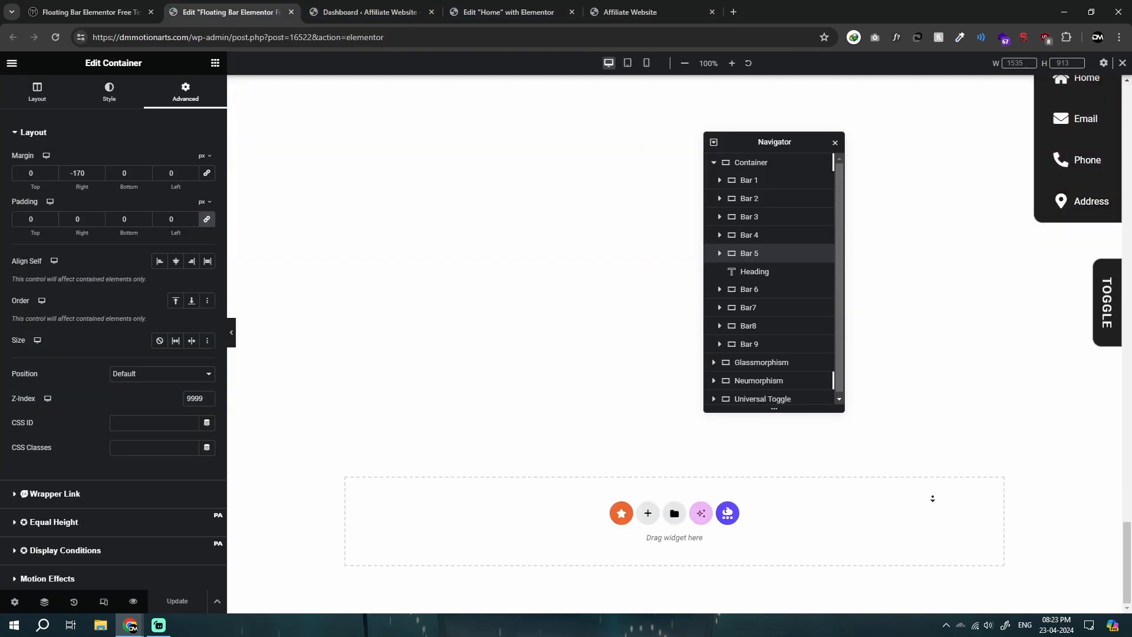
pyautogui.click(326, 22)
pyautogui.click(230, 12)
pyautogui.click(370, 12)
pyautogui.click(230, 12)
pyautogui.click(89, 12)
pyautogui.click(1107, 454)
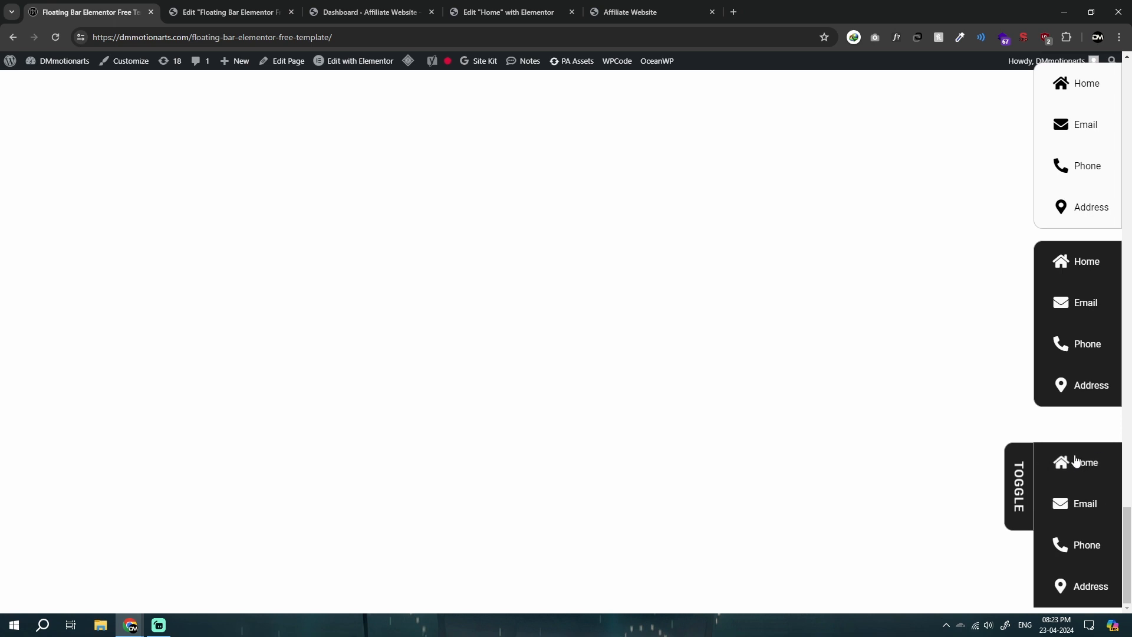
# Step: Copy all the code of the HTML widget inside Toggle Button on the Home page, paste it into Notepad, and enlarge the window
pyautogui.click(492, 12)
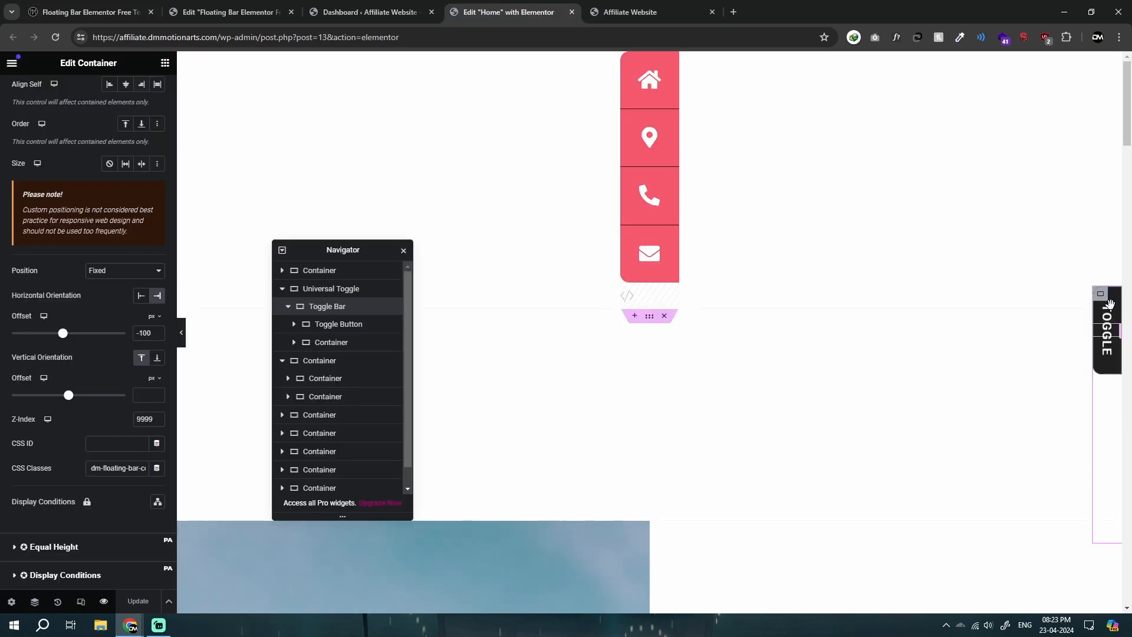
pyautogui.click(631, 12)
pyautogui.click(495, 11)
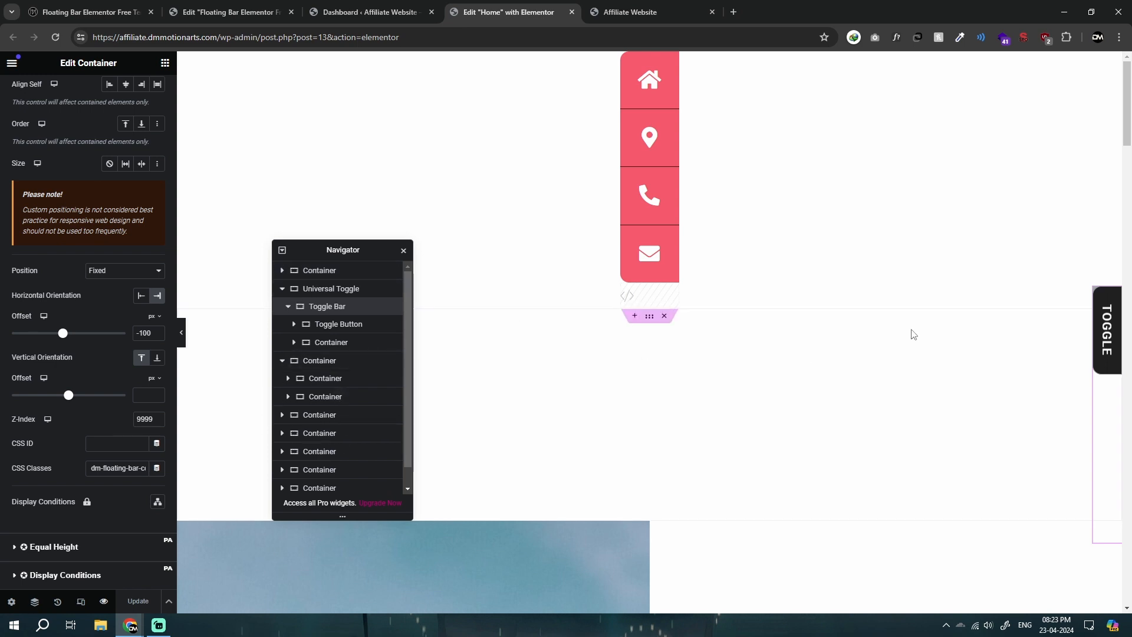
pyautogui.click(293, 324)
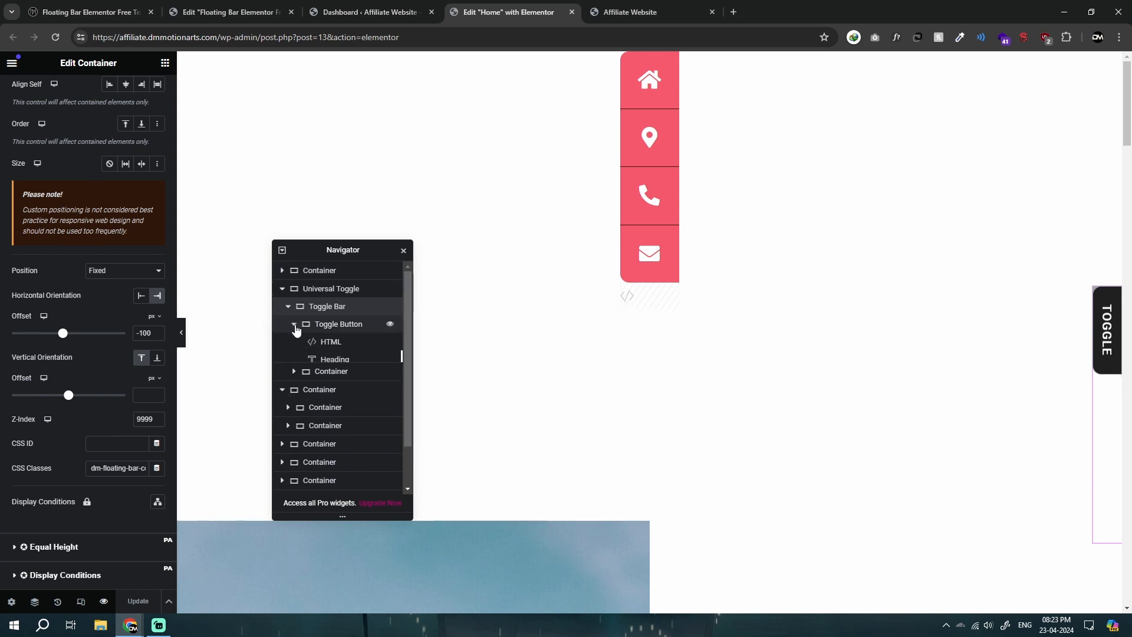
pyautogui.click(326, 342)
pyautogui.click(101, 328)
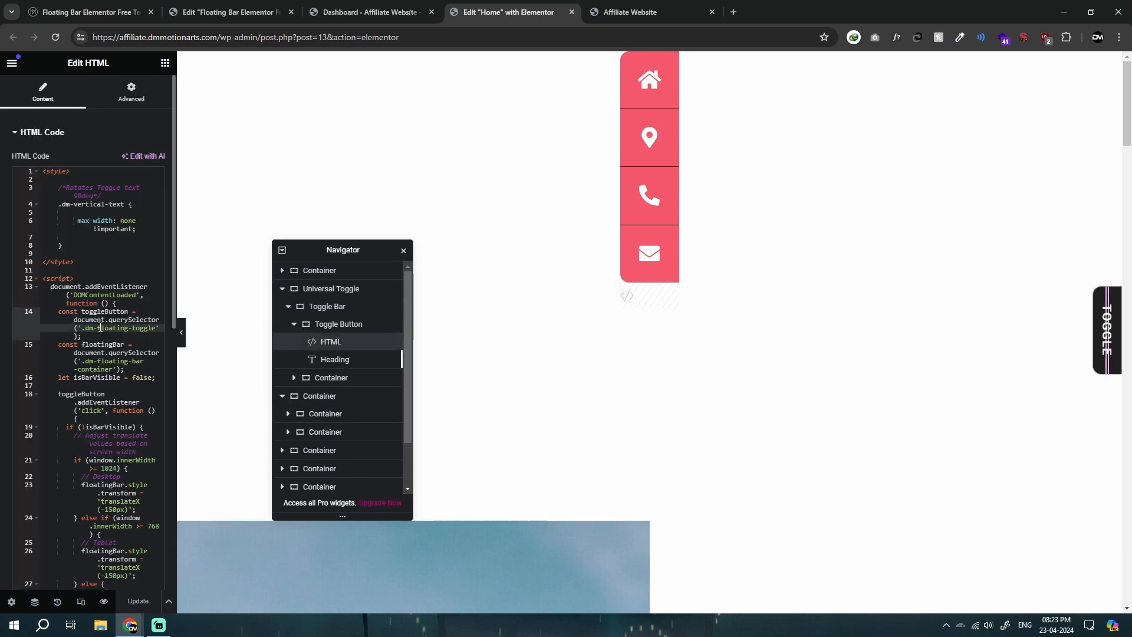
pyautogui.hotkey('ctrl', 'a')
pyautogui.hotkey('ctrl', 'c')
pyautogui.press('super')
pyautogui.write('n')
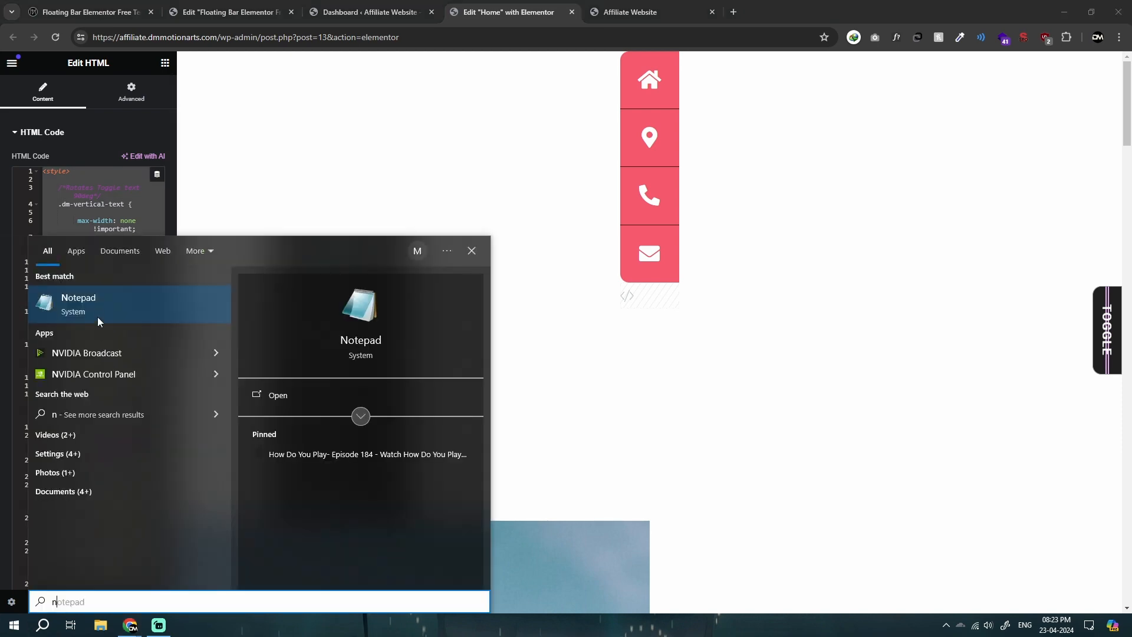
pyautogui.click(97, 317)
pyautogui.hotkey('ctrl', 'v')
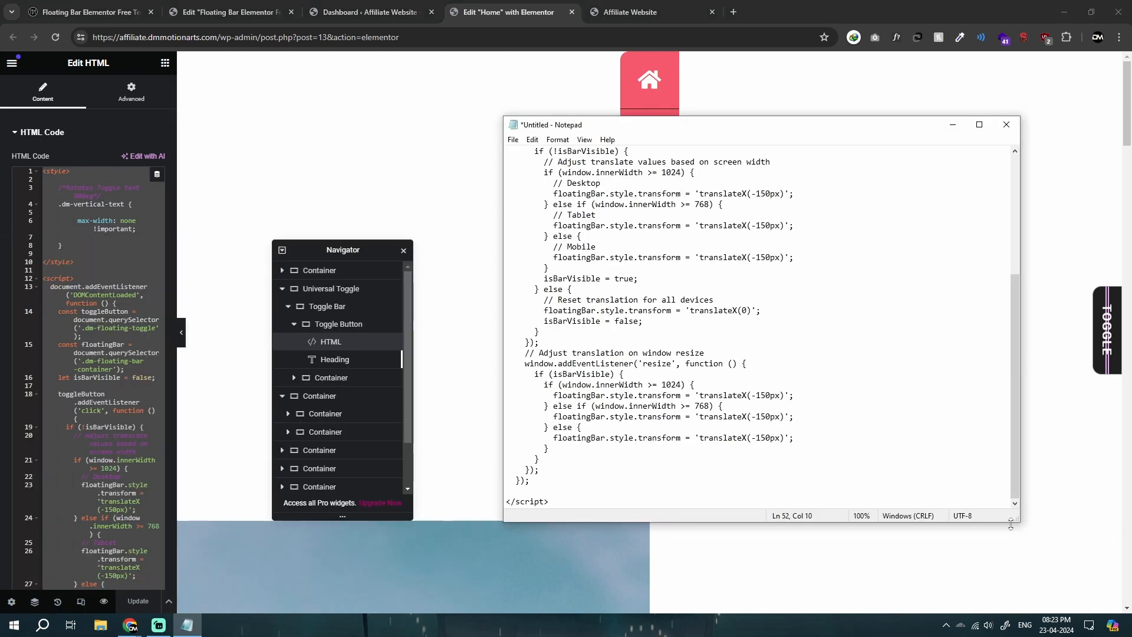
pyautogui.moveTo(1017, 523); pyautogui.dragTo(1096, 589)
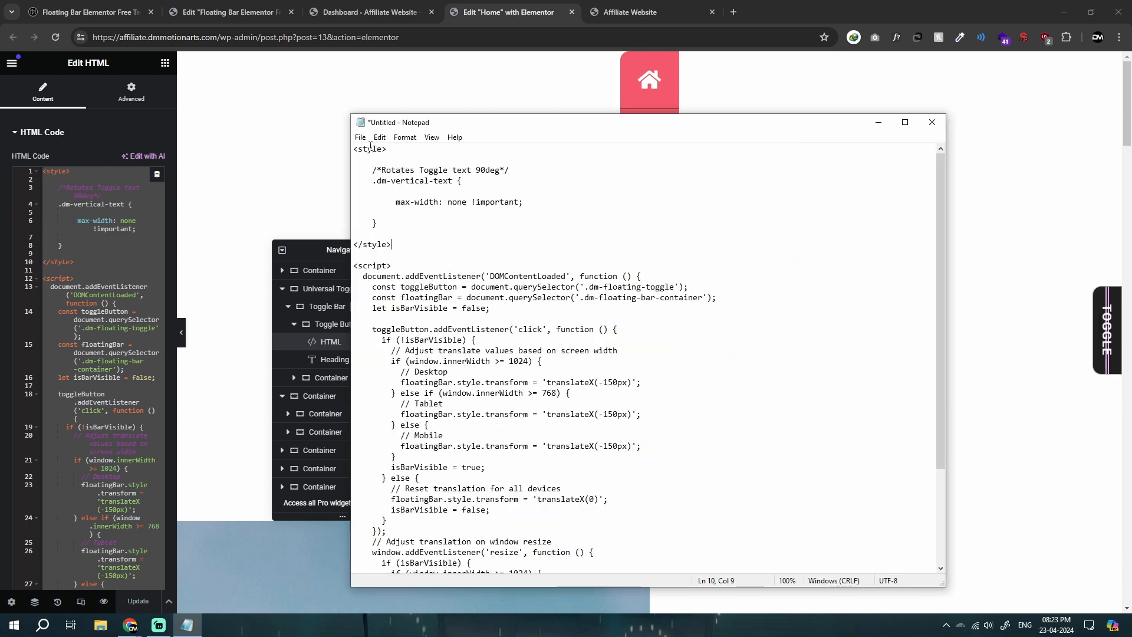
# Step: Review the style block and the toggle script of the pasted code in Notepad
pyautogui.moveTo(354, 150)
pyautogui.mouseDown()
pyautogui.moveTo(430, 240)
pyautogui.moveTo(353, 146)
pyautogui.mouseUp()
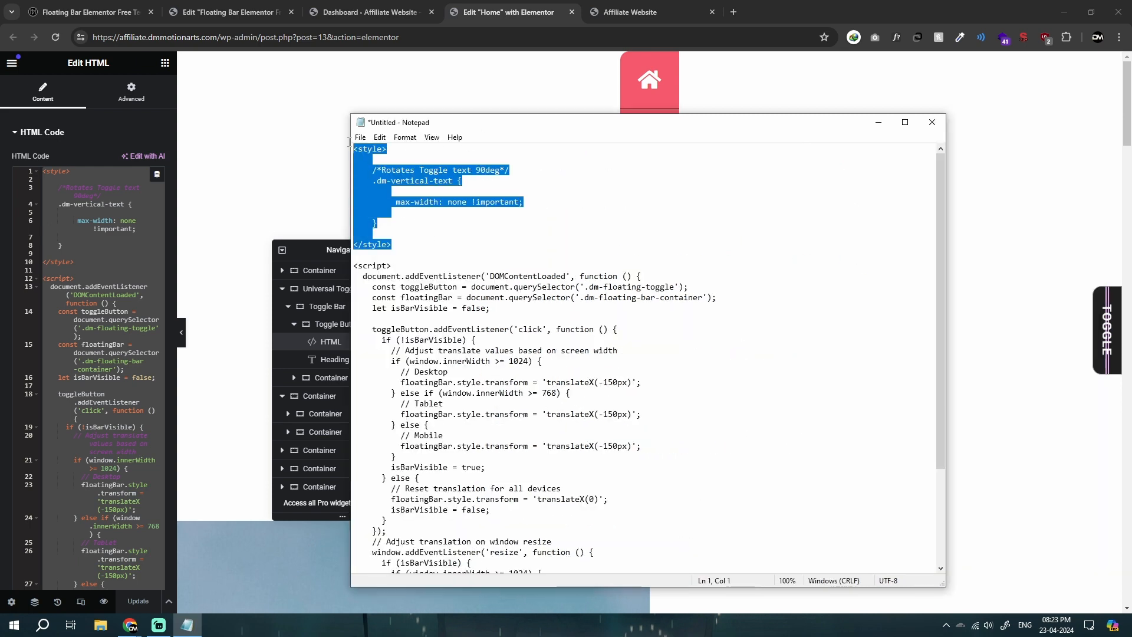
pyautogui.click(436, 224)
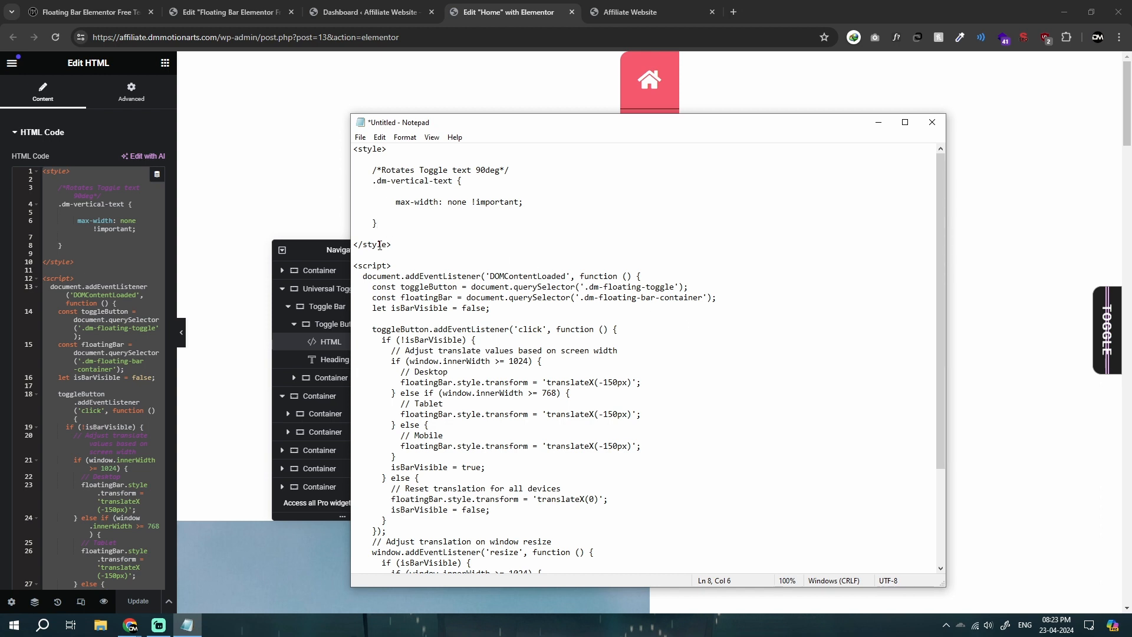
pyautogui.scroll(-3, 379, 244)
pyautogui.click(590, 215)
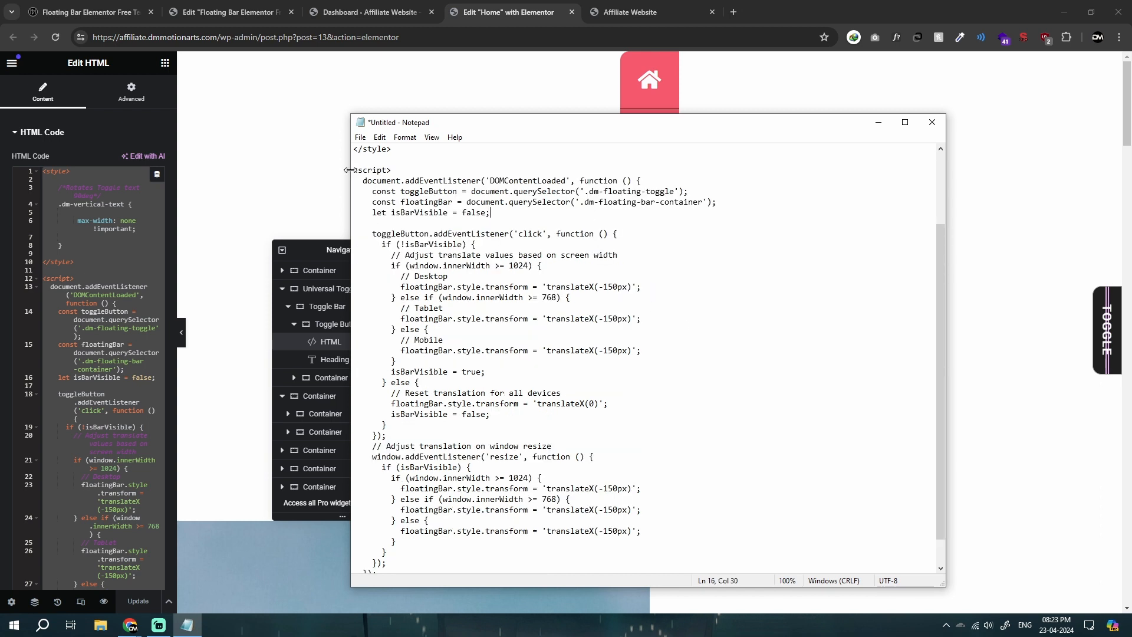
pyautogui.moveTo(350, 170); pyautogui.dragTo(365, 239)
pyautogui.moveTo(369, 174); pyautogui.dragTo(691, 572)
pyautogui.click(623, 520)
pyautogui.scroll(4, 526, 440)
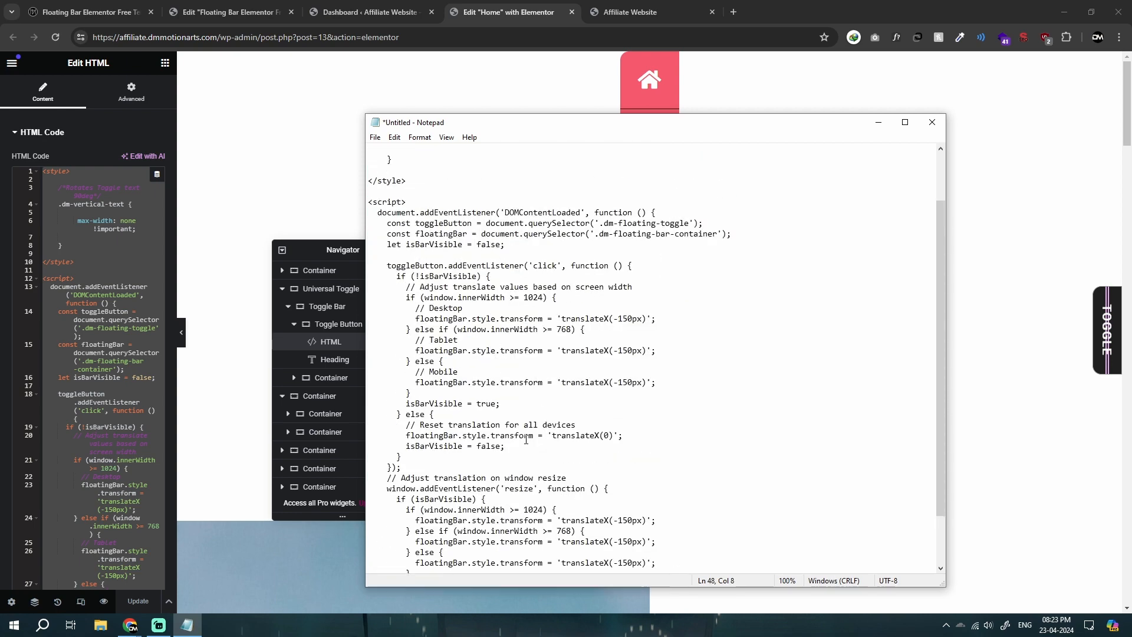
pyautogui.scroll(-1, 582, 345)
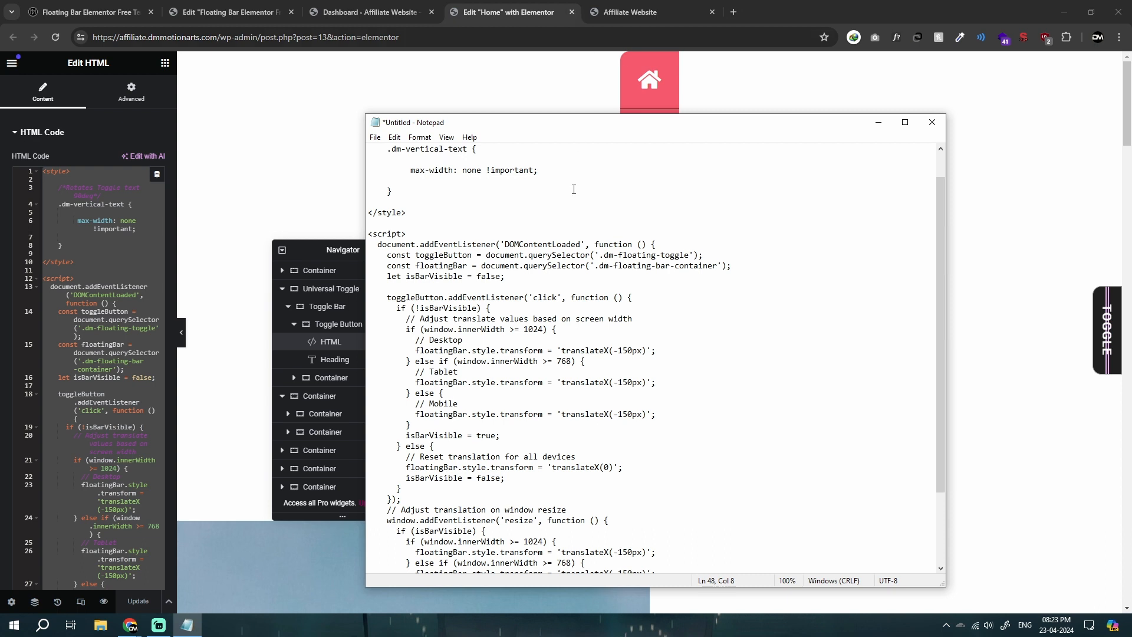
pyautogui.scroll(-1, 560, 224)
pyautogui.moveTo(388, 220); pyautogui.dragTo(570, 250)
pyautogui.click(570, 251)
pyautogui.scroll(-1, 437, 260)
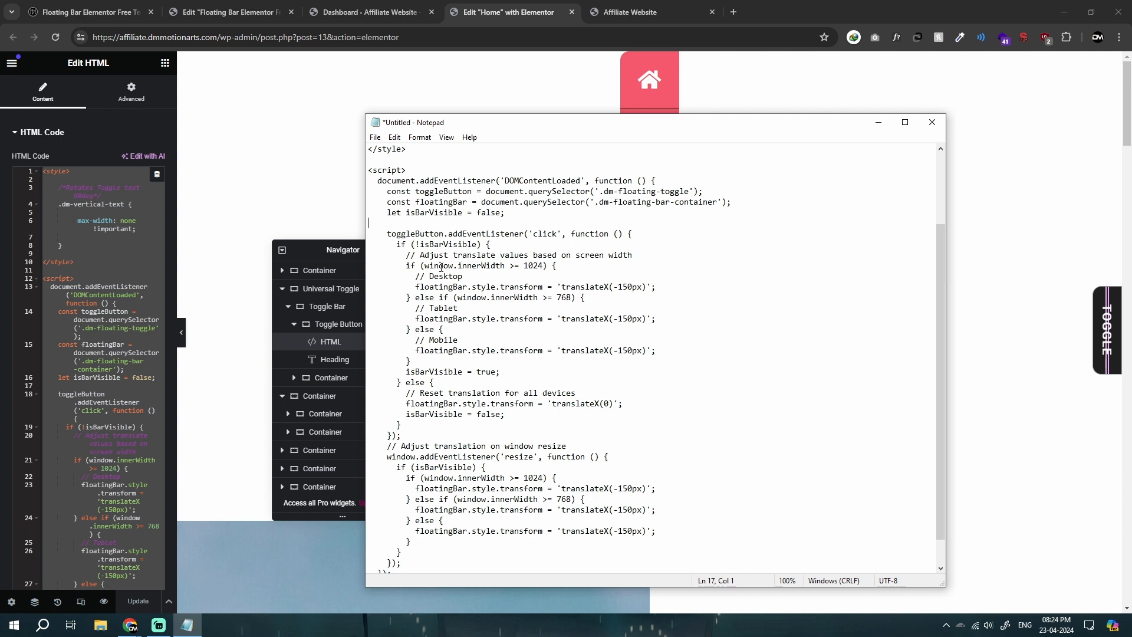
pyautogui.scroll(-1, 460, 270)
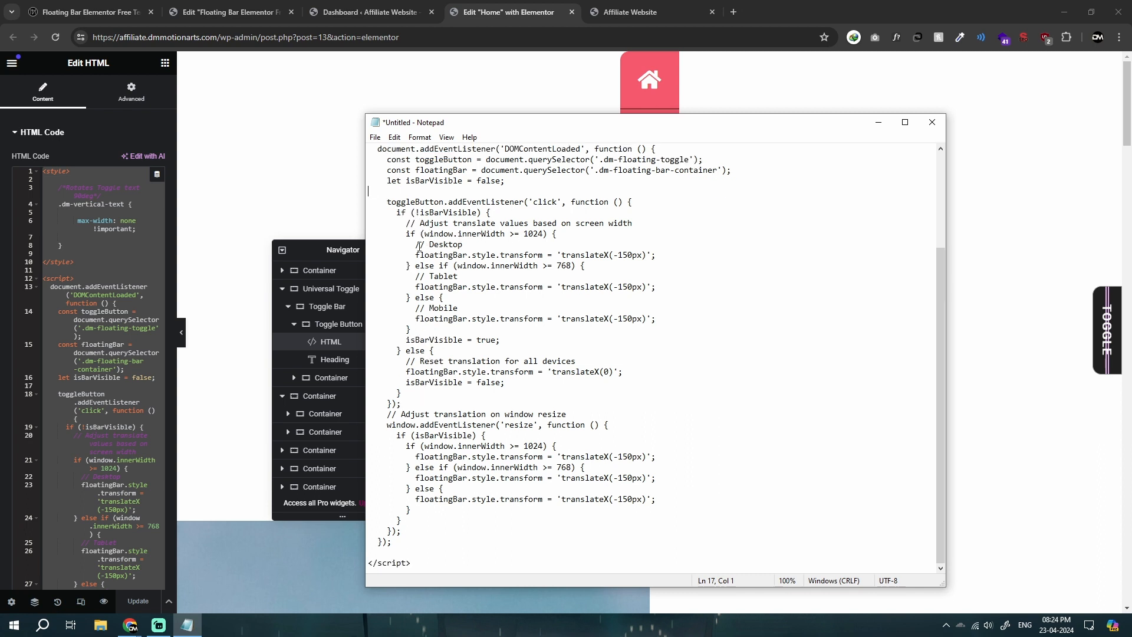
# Step: Change the Desktop translateX value in the script's click handler to -100px
pyautogui.moveTo(411, 244); pyautogui.dragTo(467, 245)
pyautogui.click(473, 247)
pyautogui.click(494, 243)
pyautogui.moveTo(615, 254)
pyautogui.mouseDown()
pyautogui.moveTo(643, 255)
pyautogui.moveTo(618, 255)
pyautogui.mouseUp()
pyautogui.click(643, 255)
pyautogui.click(619, 255)
pyautogui.press('BackSpace')
pyautogui.write('0')
# Step: Switch to the Home page editor, try a 0 px horizontal offset on the Toggle Bar container, and restore it to -100 px
pyautogui.click(878, 122)
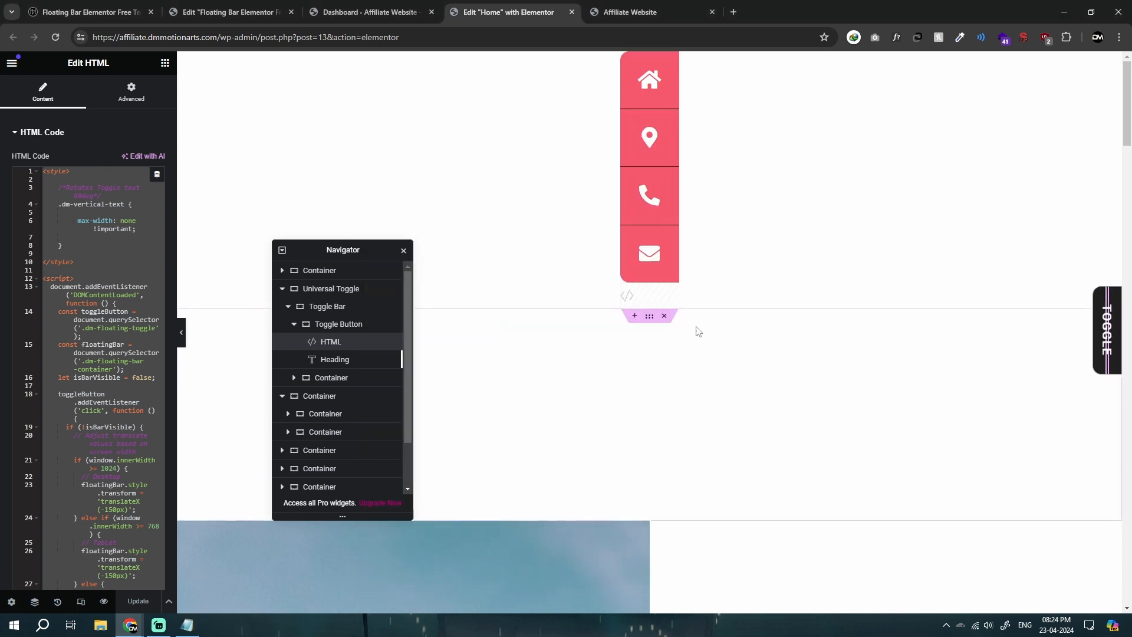
pyautogui.click(331, 309)
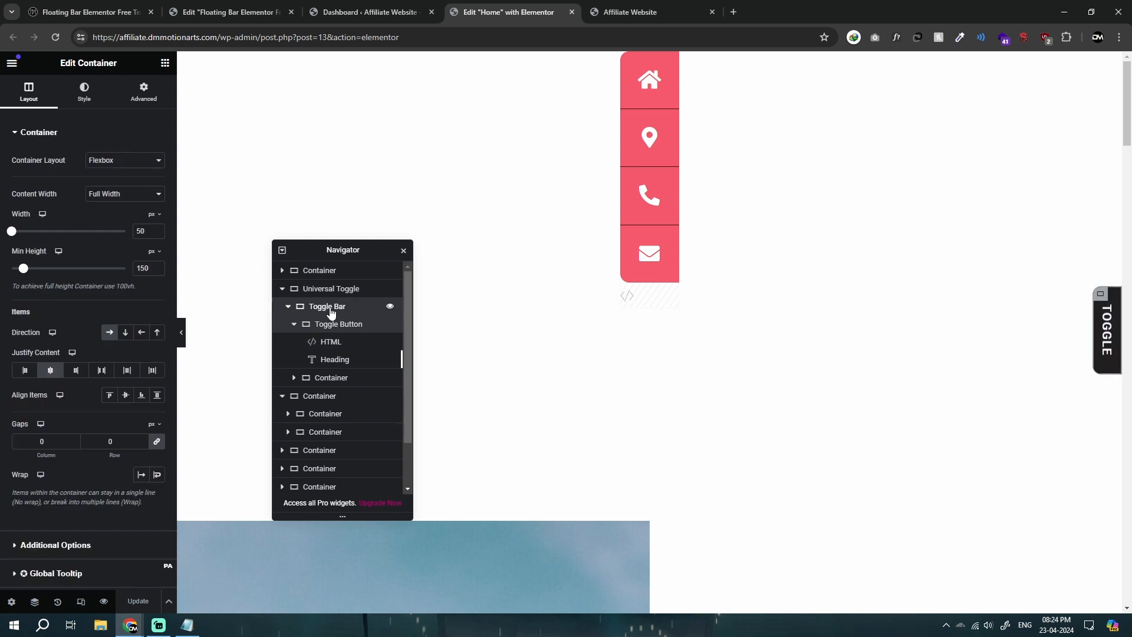
pyautogui.click(143, 92)
pyautogui.scroll(-4, 118, 330)
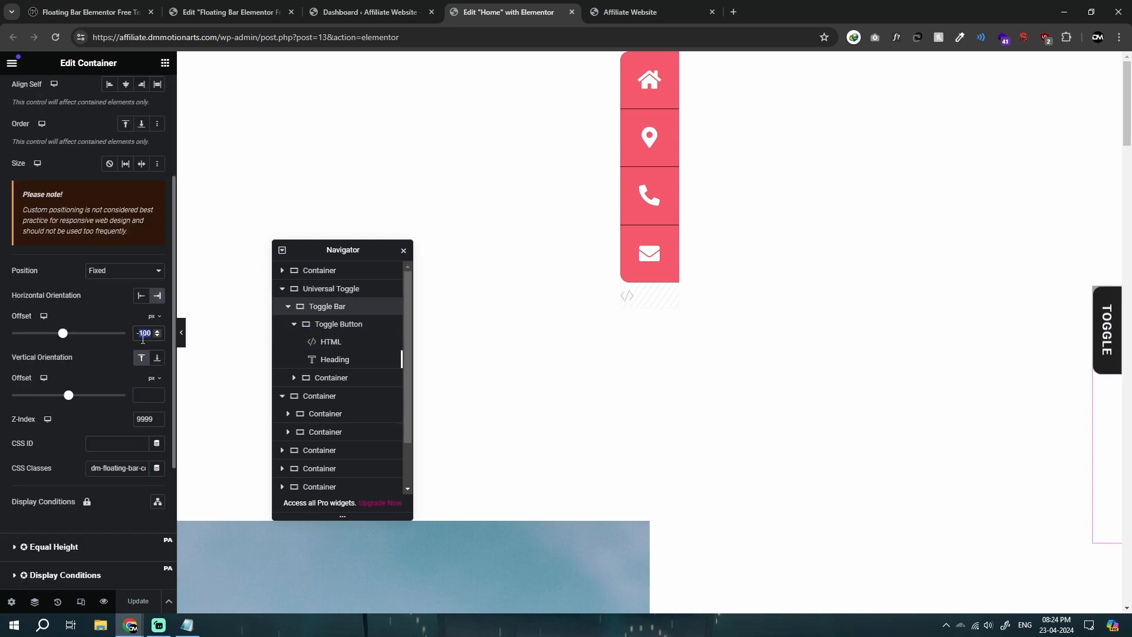
pyautogui.write('0')
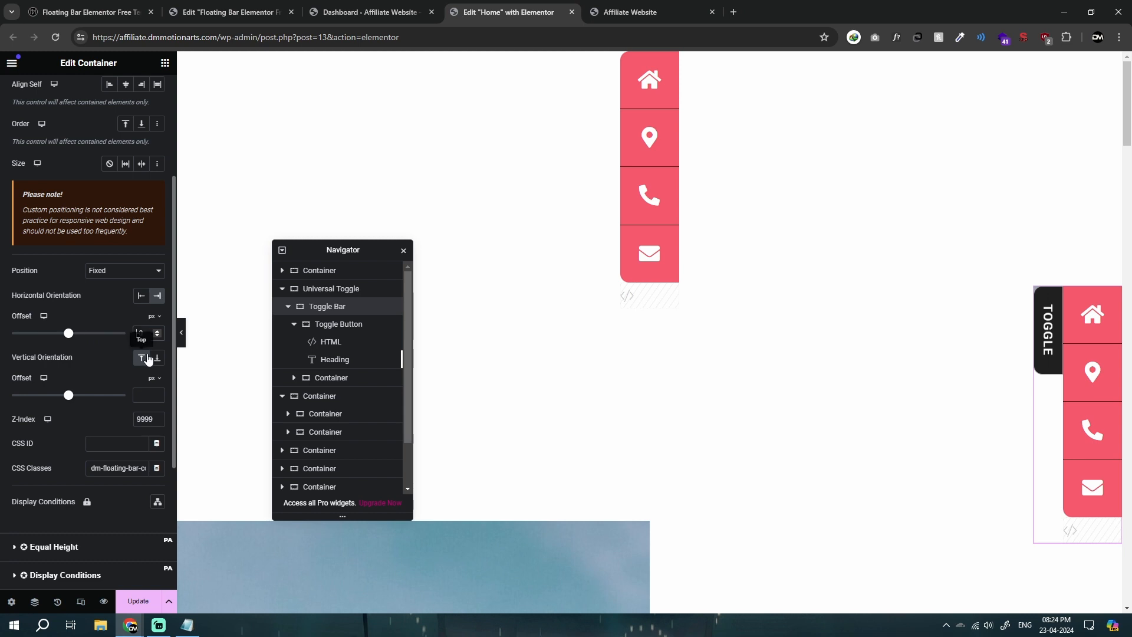
pyautogui.write('0')
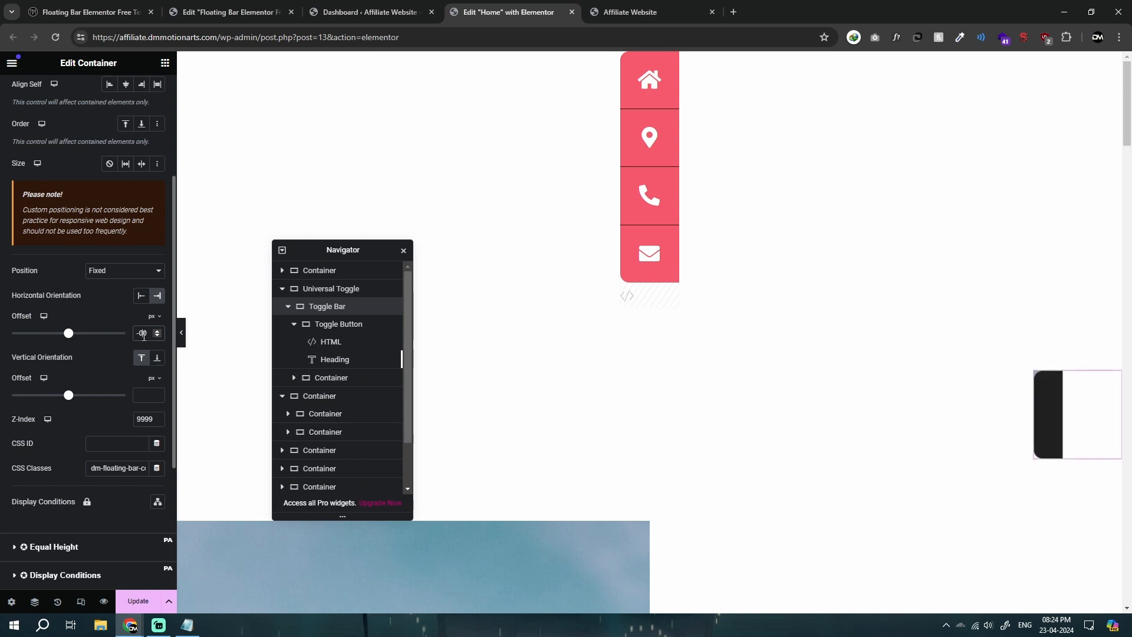
pyautogui.write('1')
# Step: Change the Tablet, Mobile and all three window-resize translateX values in the Notepad script to -100px
pyautogui.hotkey('alt', 'Tab')
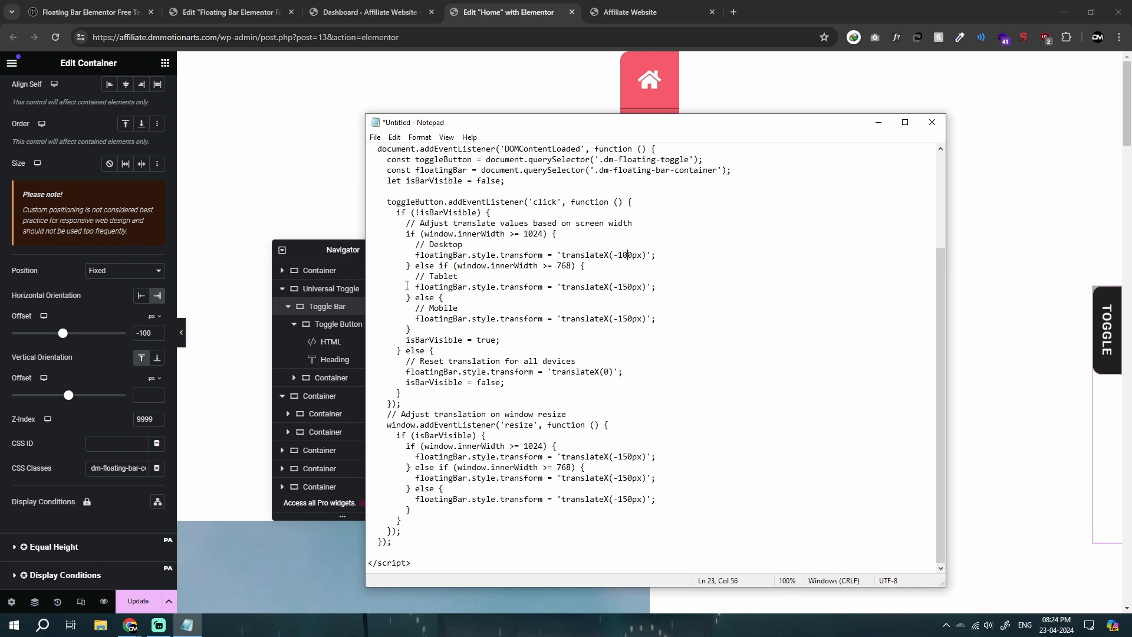
pyautogui.moveTo(411, 276); pyautogui.dragTo(459, 276)
pyautogui.moveTo(412, 309); pyautogui.dragTo(460, 308)
pyautogui.click(469, 306)
pyautogui.moveTo(416, 277); pyautogui.dragTo(454, 276)
pyautogui.click(454, 277)
pyautogui.press('BackSpace')
pyautogui.write('0')
pyautogui.press('BackSpace')
pyautogui.write('0')
pyautogui.press('Down')
pyautogui.press('Down')
pyautogui.press('BackSpace')
pyautogui.write('0')
pyautogui.press('Down')
pyautogui.press('Down')
pyautogui.press('BackSpace')
pyautogui.write('0')
# Step: Review the script's click and resize blocks, shrink the browser window showing the Home page preview, and maximize it again
pyautogui.moveTo(398, 217); pyautogui.dragTo(733, 318)
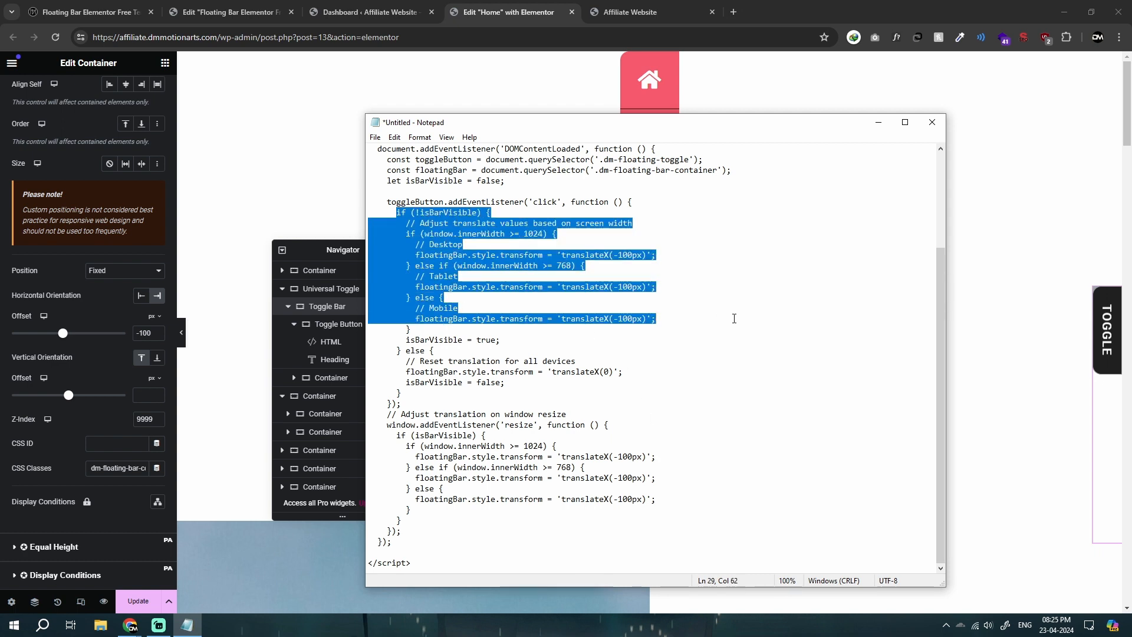
pyautogui.click(733, 318)
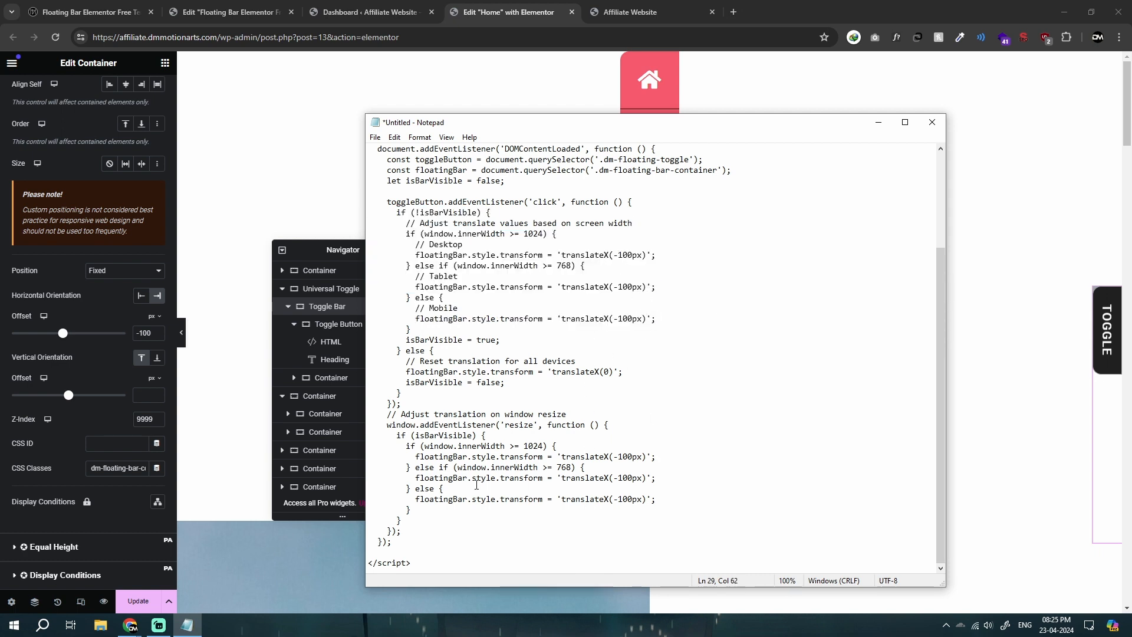
pyautogui.moveTo(396, 436); pyautogui.dragTo(656, 499)
pyautogui.click(656, 499)
pyautogui.click(653, 7)
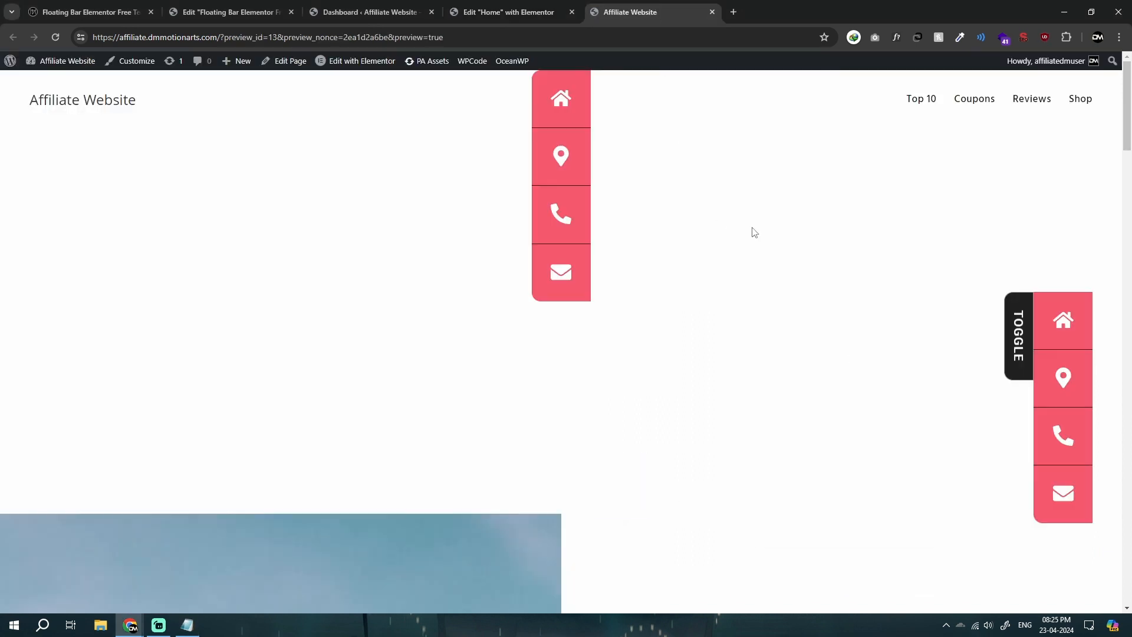
pyautogui.rightClick(752, 231)
pyautogui.click(799, 518)
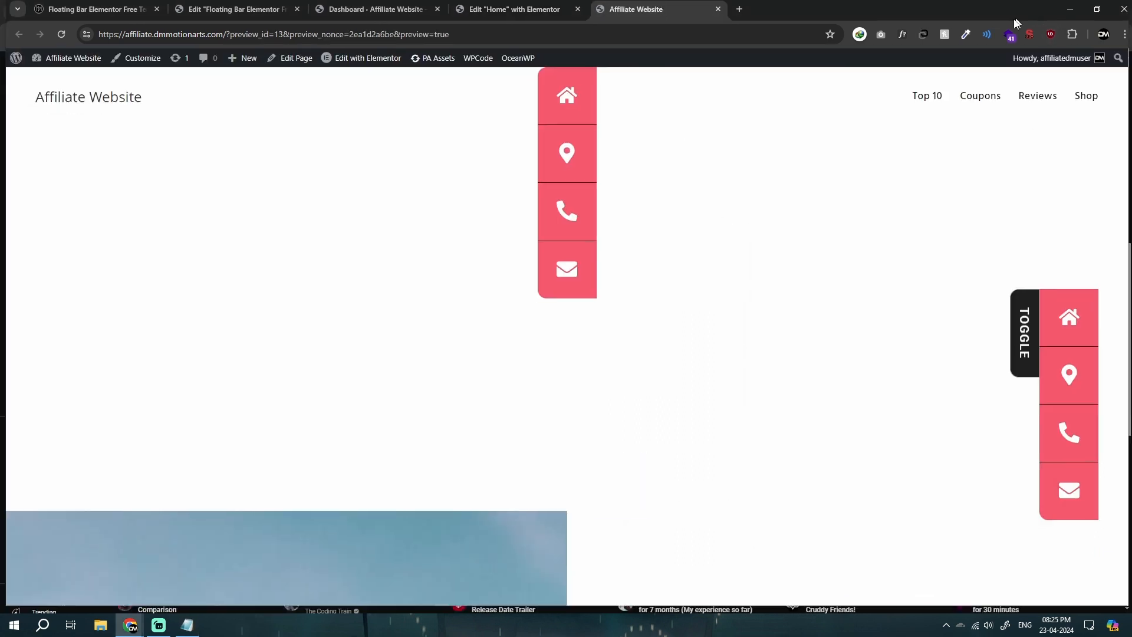
pyautogui.moveTo(1017, 23); pyautogui.dragTo(997, 32)
pyautogui.moveTo(1109, 191); pyautogui.dragTo(1090, 195)
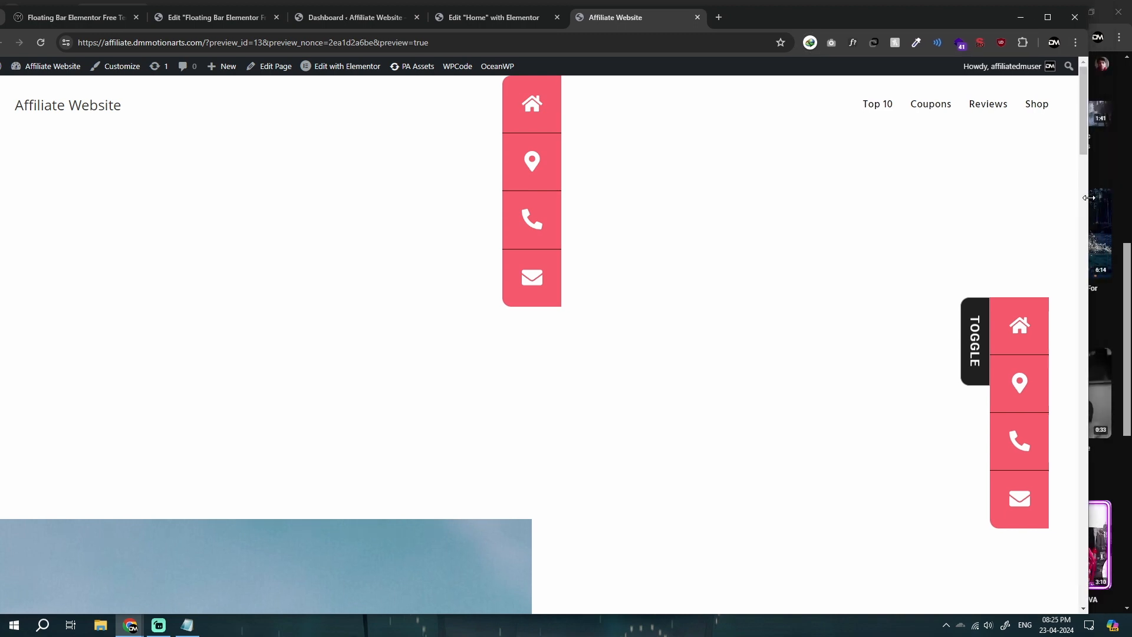
pyautogui.click(1045, 17)
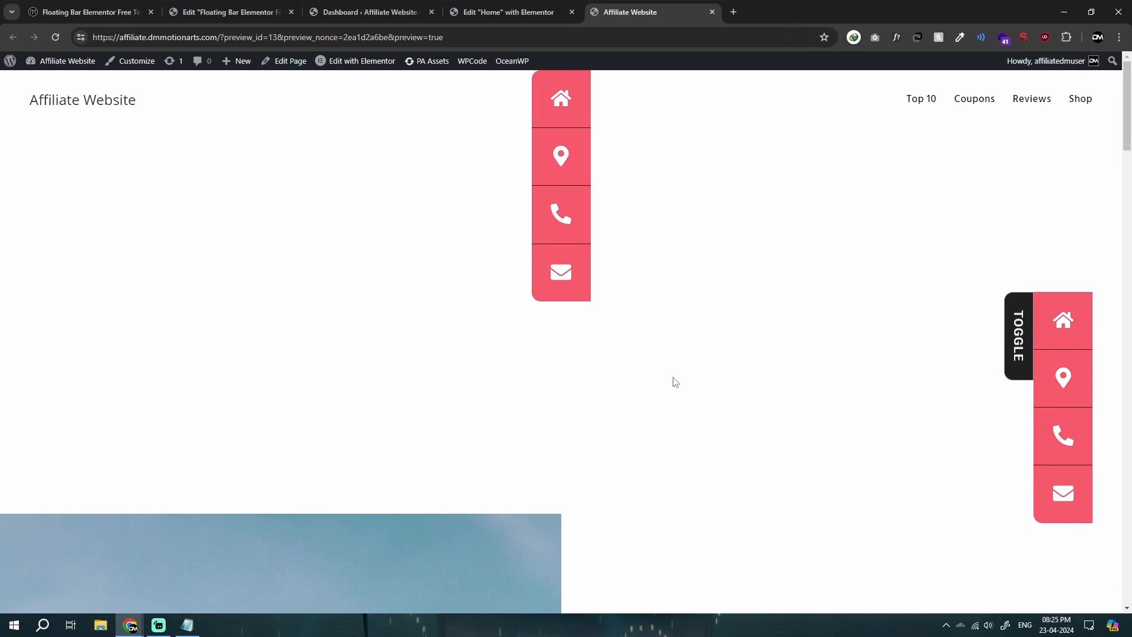
# Step: Copy the edited Notepad code over the code in Toggle Button's HTML widget on the Home page and update the page
pyautogui.click(481, 8)
pyautogui.click(187, 625)
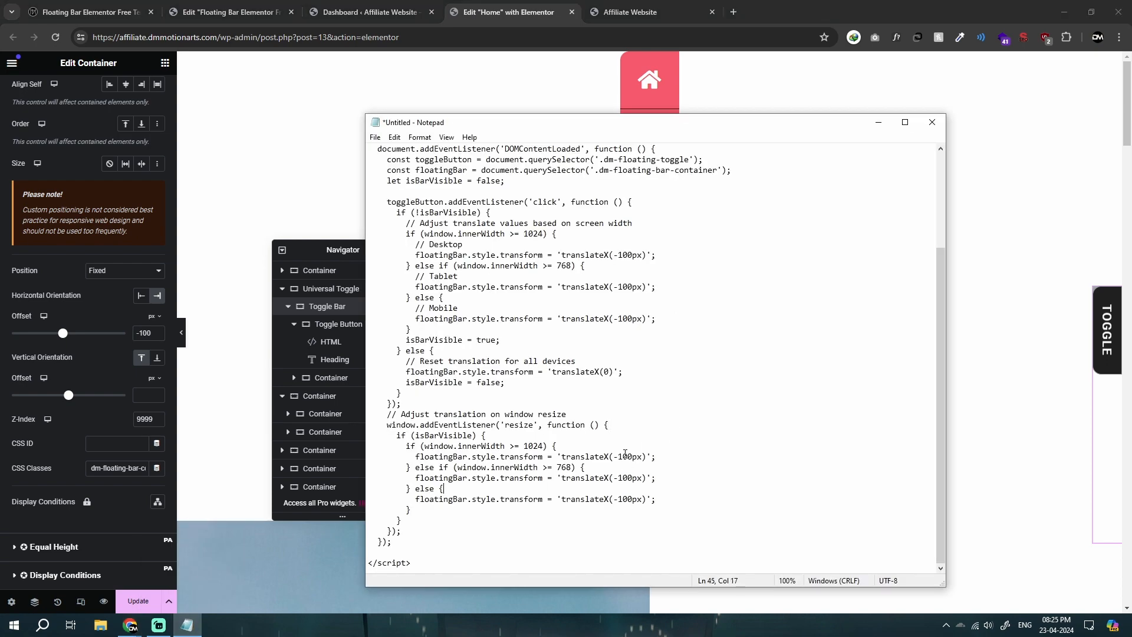
pyautogui.hotkey('ctrl', 'a')
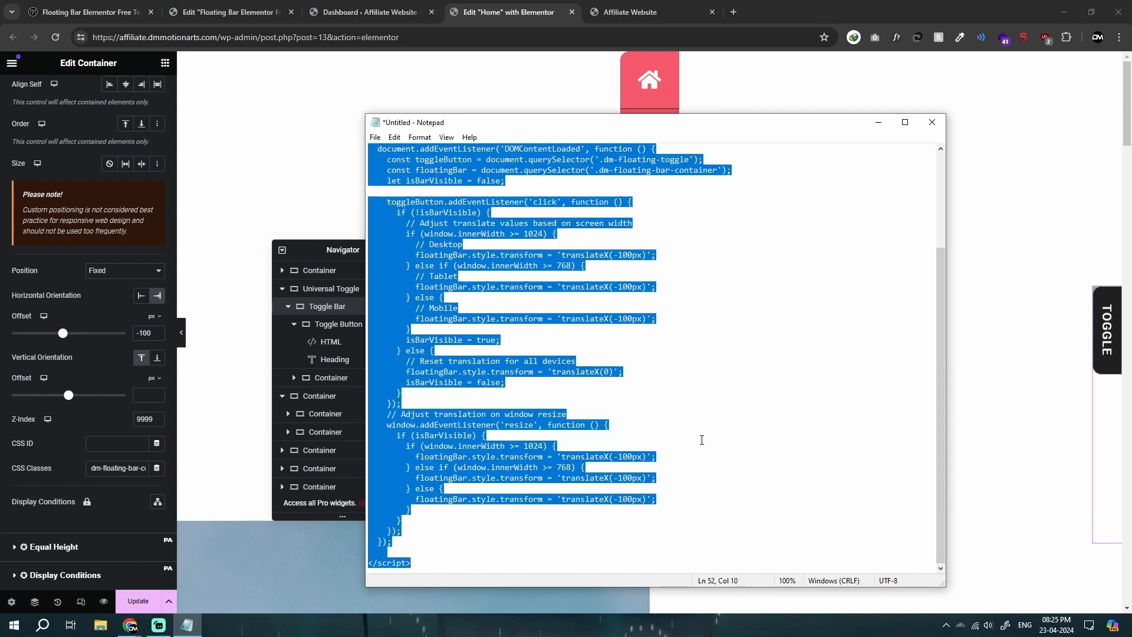
pyautogui.click(308, 342)
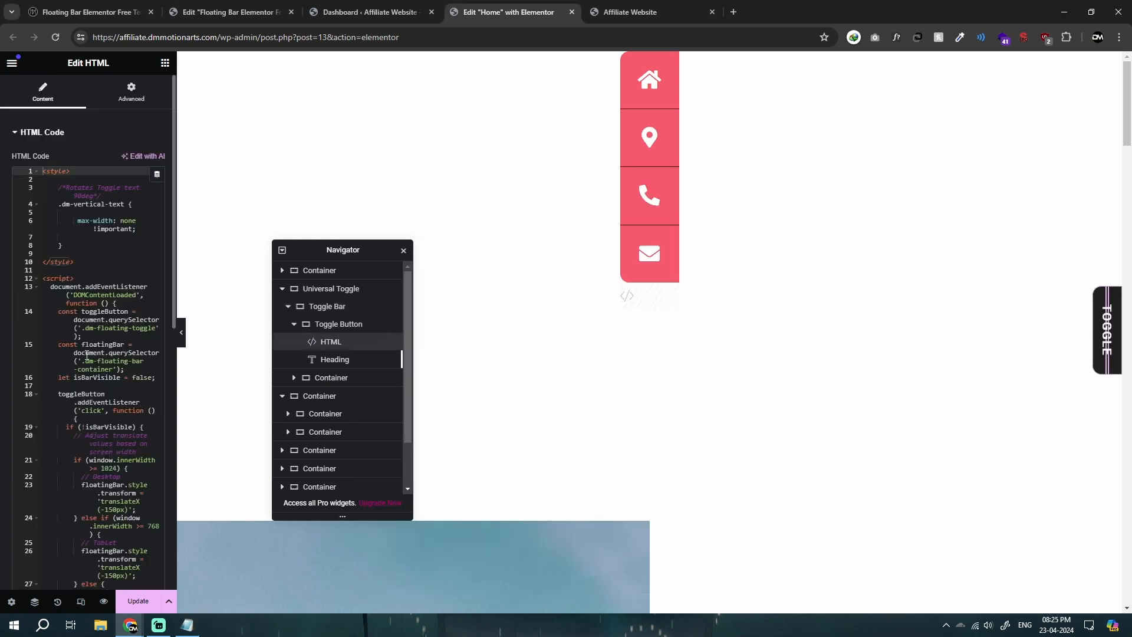
pyautogui.click(138, 601)
# Step: Review the Mobile, Tablet and Desktop translate lines of the script in Notepad
pyautogui.click(187, 625)
pyautogui.click(626, 361)
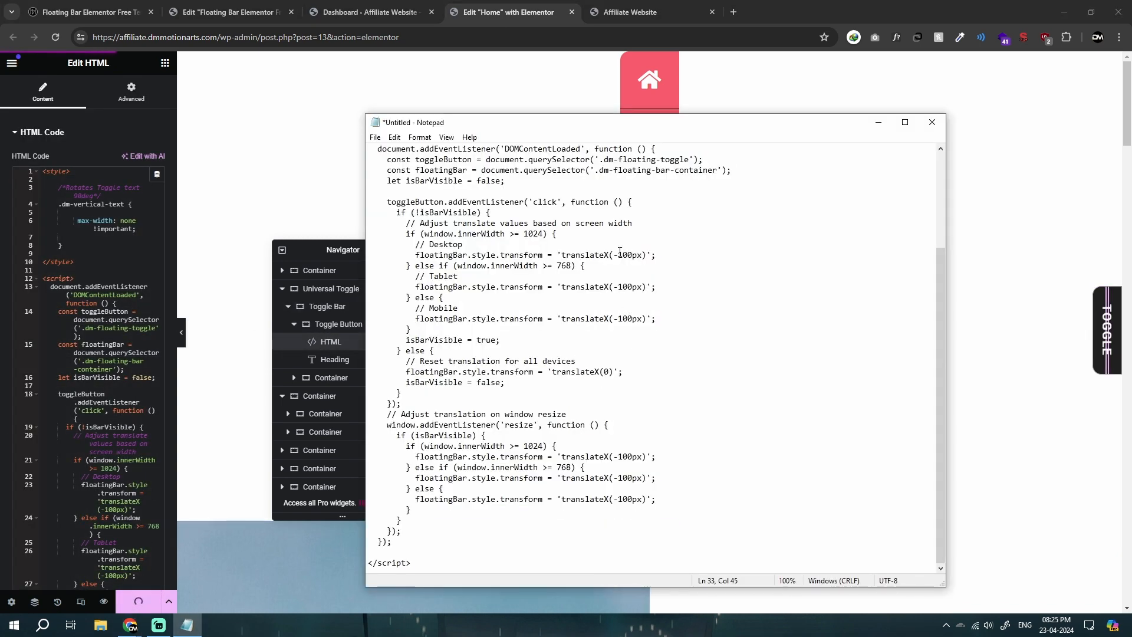
pyautogui.doubleClick(619, 253)
pyautogui.click(627, 308)
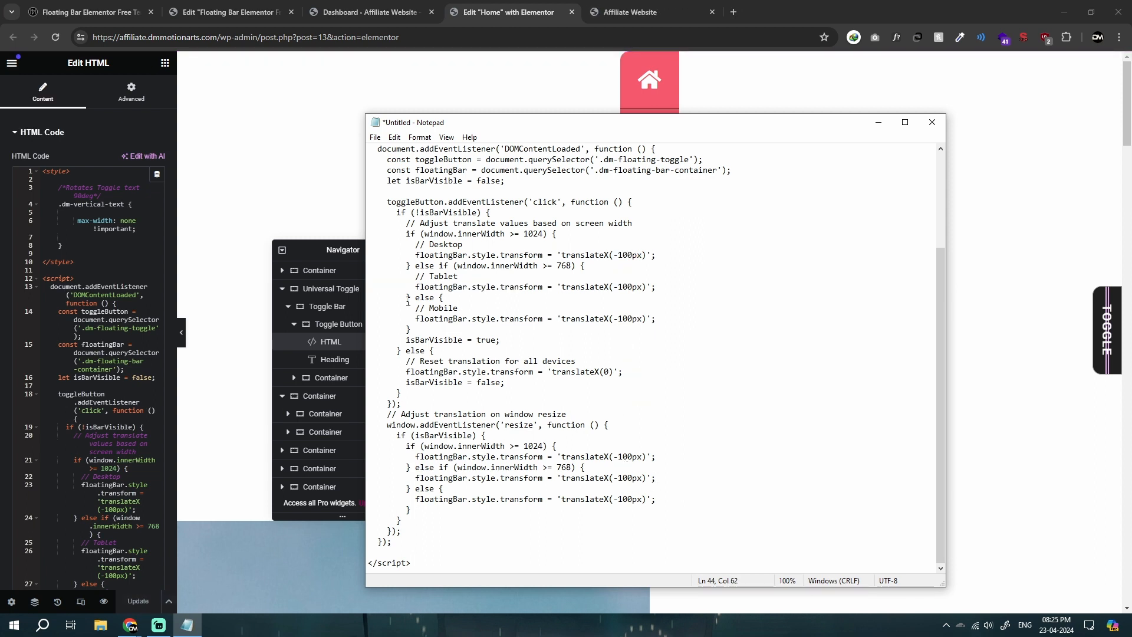
pyautogui.moveTo(415, 306); pyautogui.dragTo(687, 319)
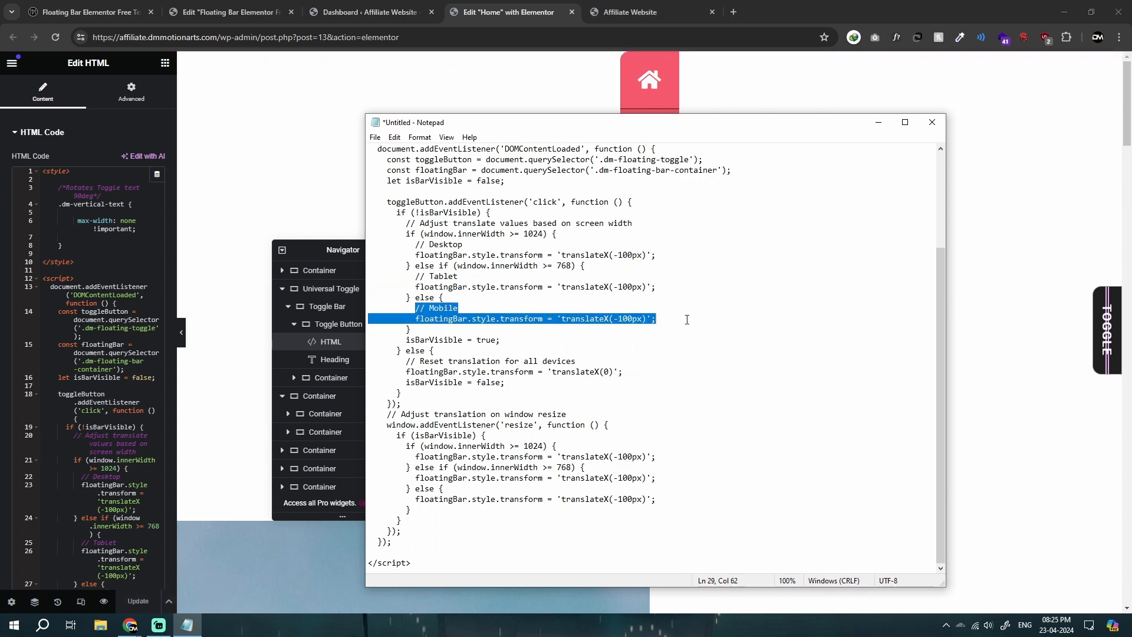
pyautogui.click(434, 317)
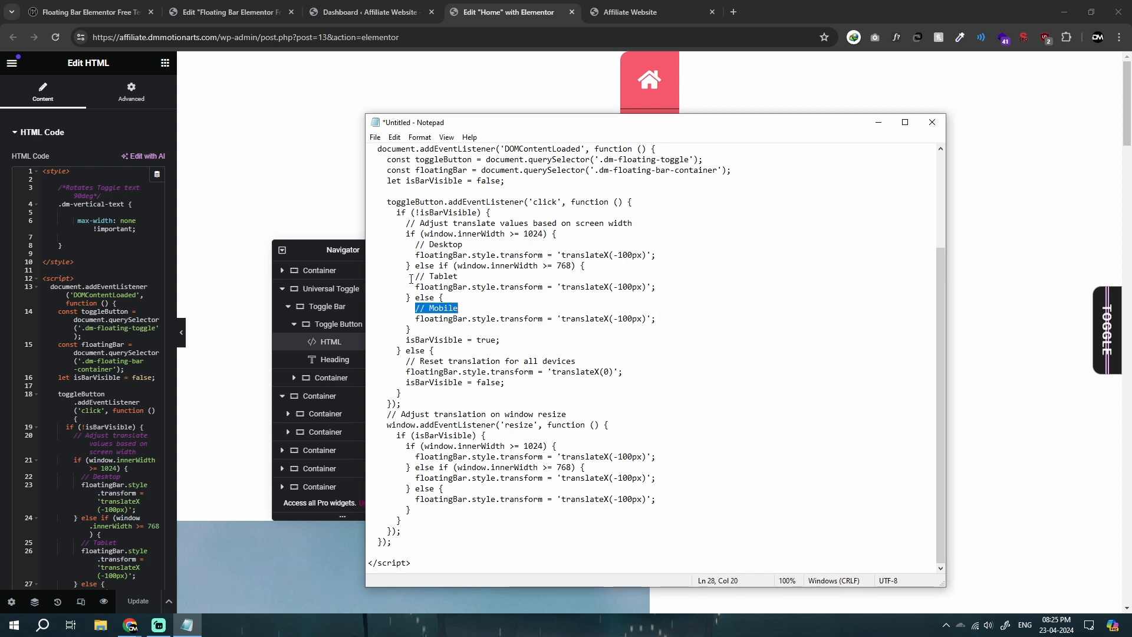
pyautogui.moveTo(543, 281); pyautogui.dragTo(670, 291)
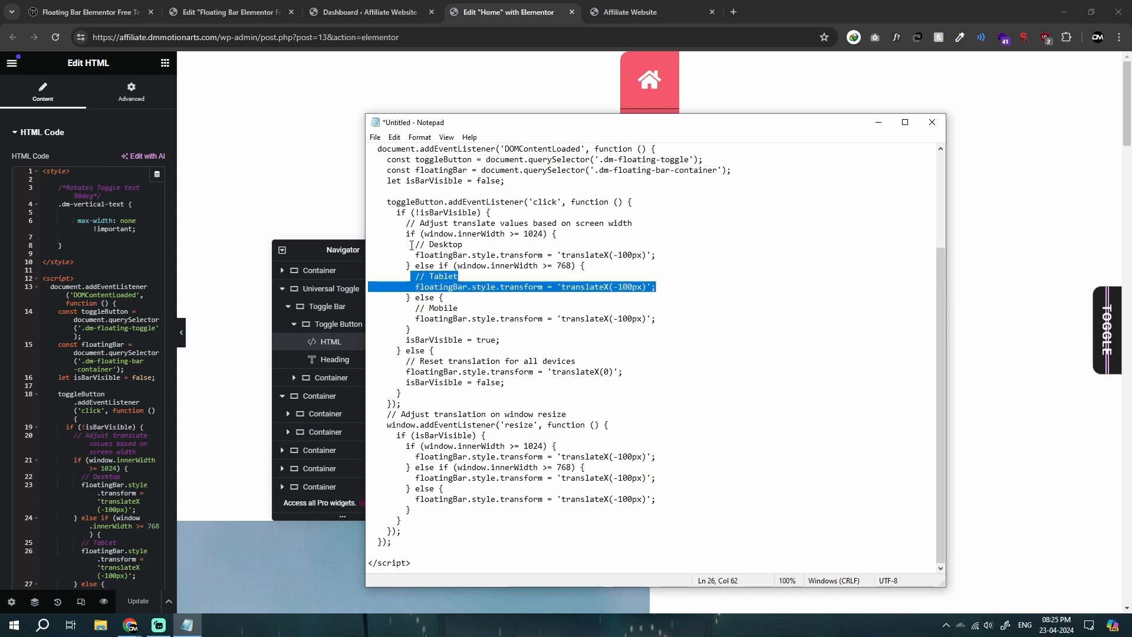
pyautogui.moveTo(412, 245); pyautogui.dragTo(655, 257)
pyautogui.click(656, 256)
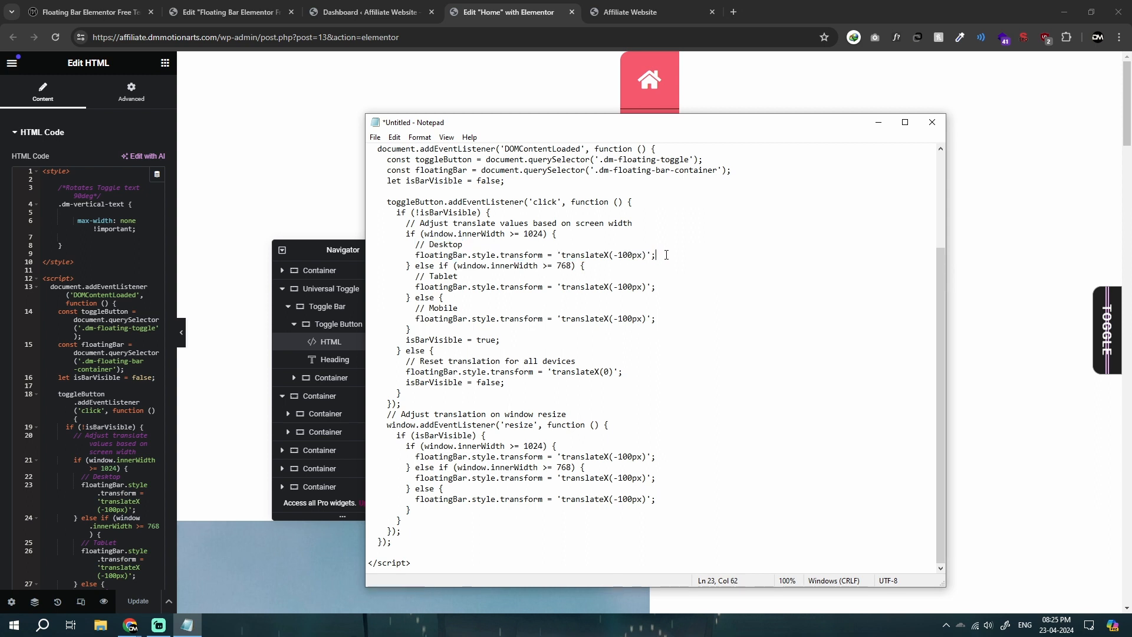
# Step: Reload the Home page preview and test sliding the icon bar out and in with its toggle
pyautogui.click(607, 5)
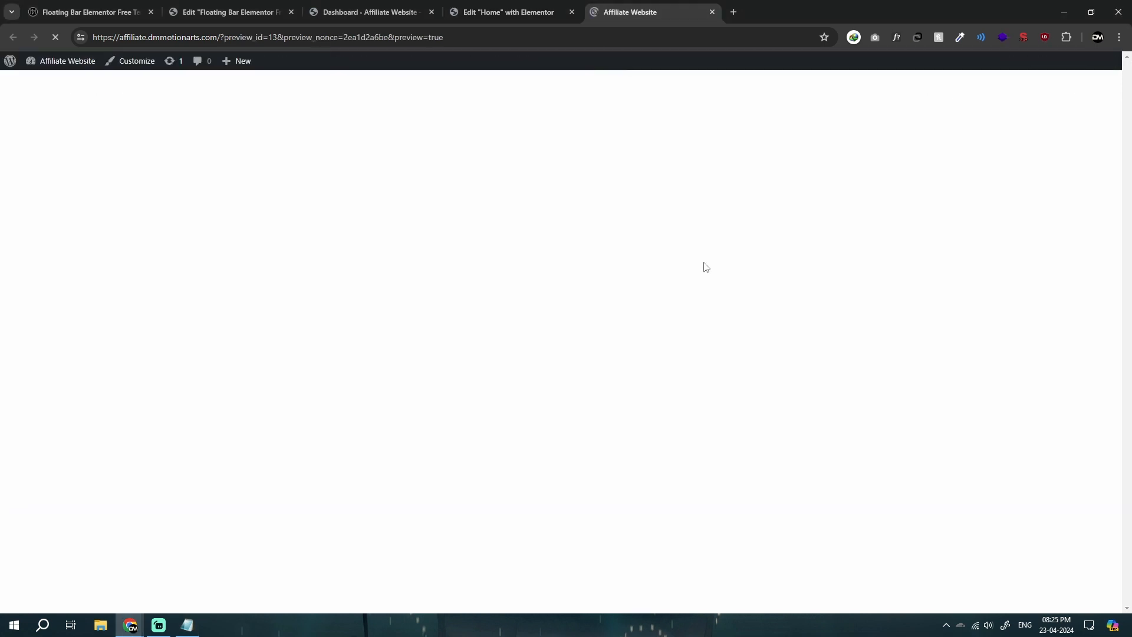
pyautogui.click(1100, 322)
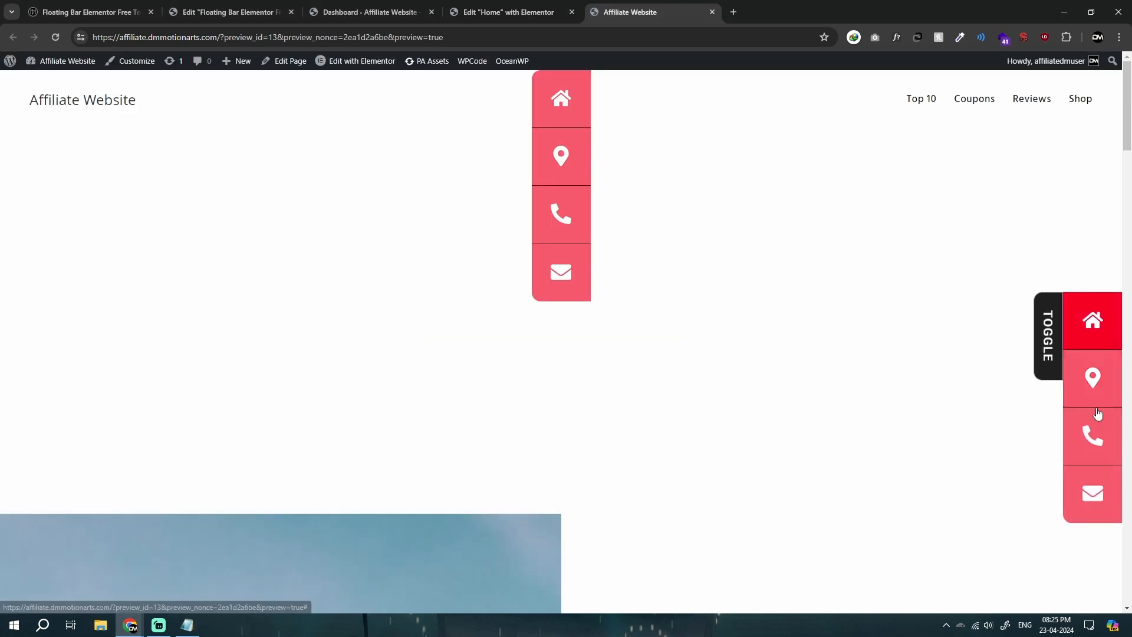
pyautogui.click(1050, 330)
pyautogui.click(1104, 311)
pyautogui.click(1045, 328)
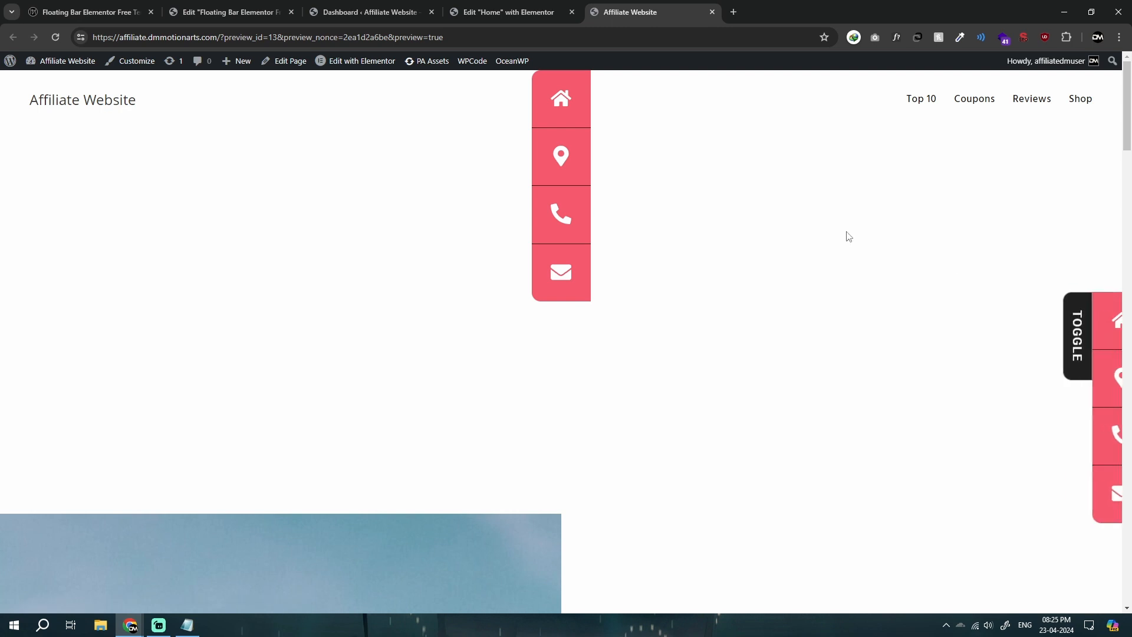
# Step: Delete the leftover icon bar container at the start of the Home page, update the page, and reload its preview
pyautogui.click(512, 12)
pyautogui.click(664, 60)
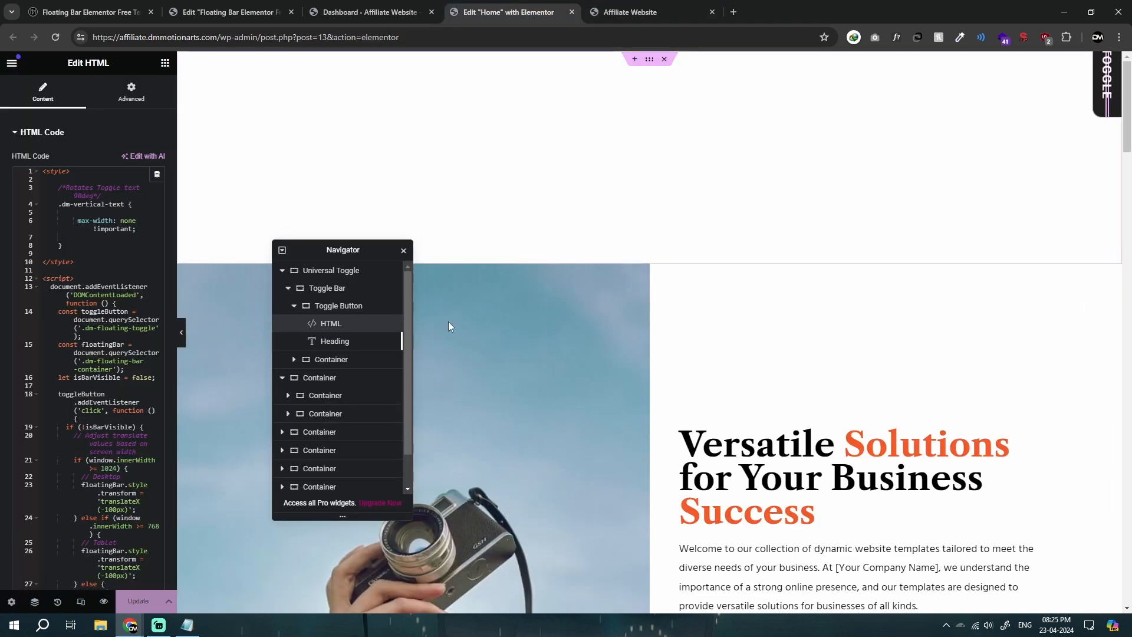
pyautogui.hotkey('ctrl', 's')
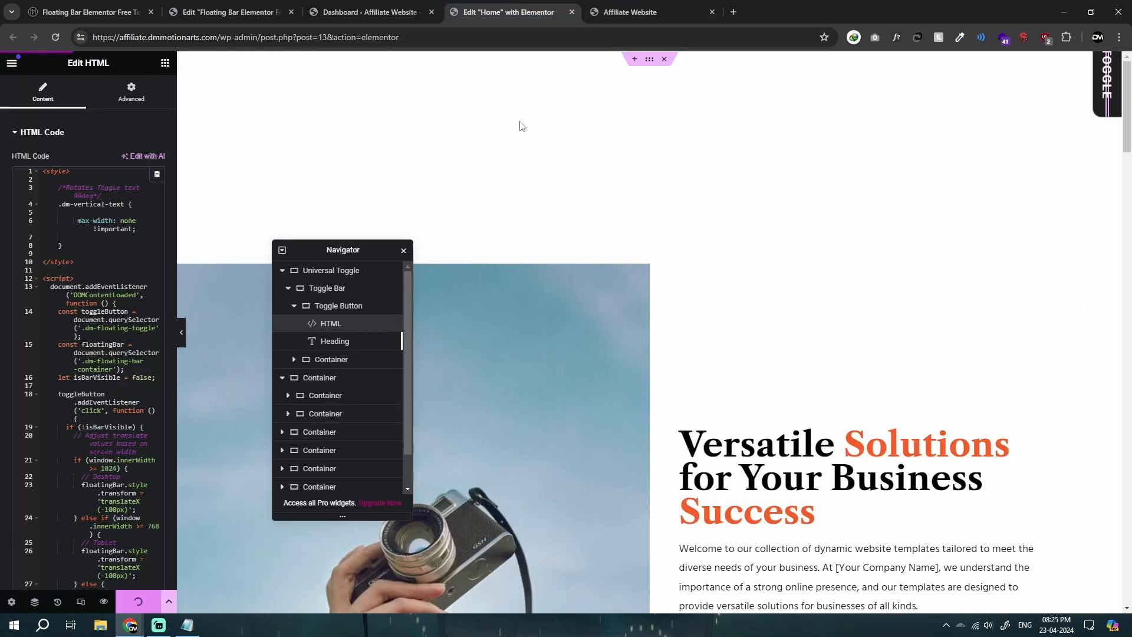
pyautogui.click(629, 5)
pyautogui.click(570, 4)
pyautogui.click(614, 4)
pyautogui.hotkey('ctrl', 'r')
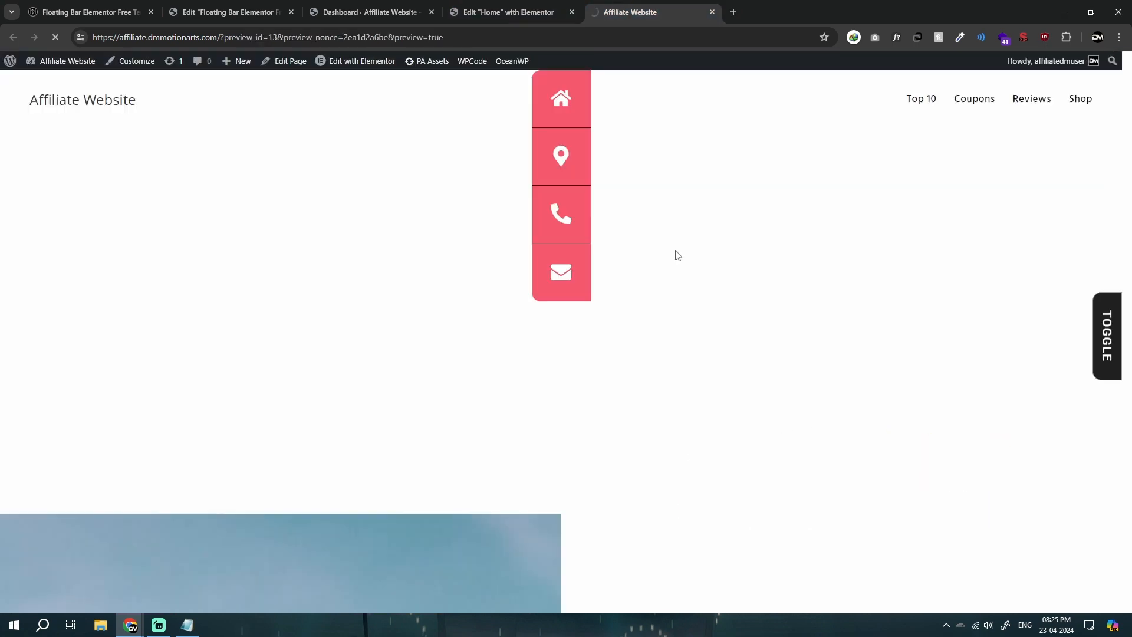
pyautogui.click(520, 22)
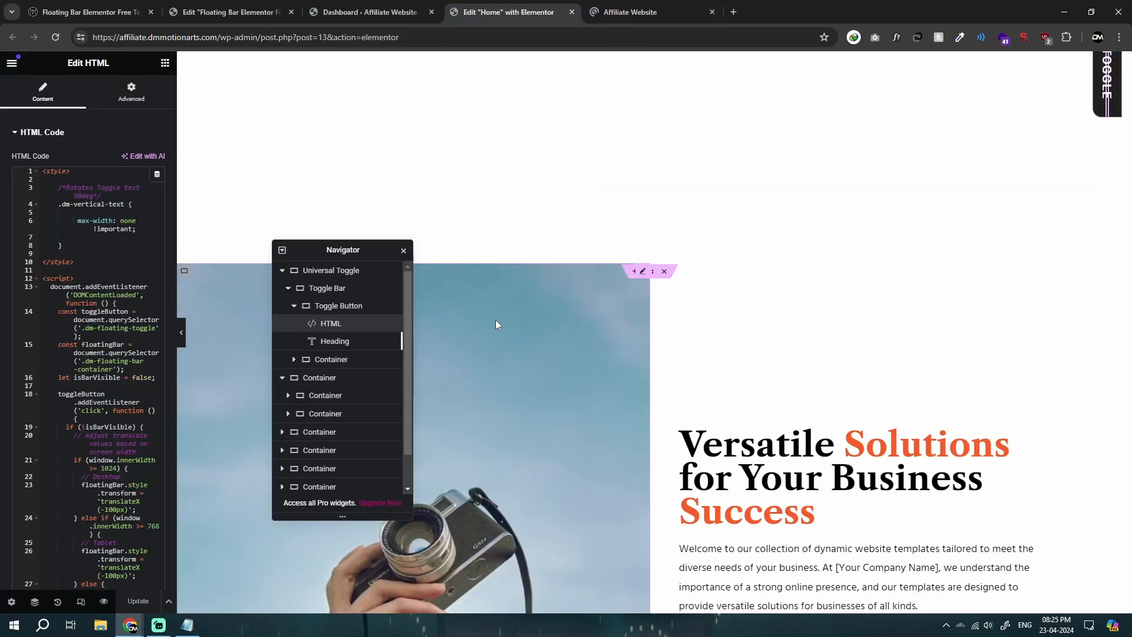
# Step: Anchor the fixed Toggle Bar container to the bottom with a vertical offset of 4%
pyautogui.click(334, 290)
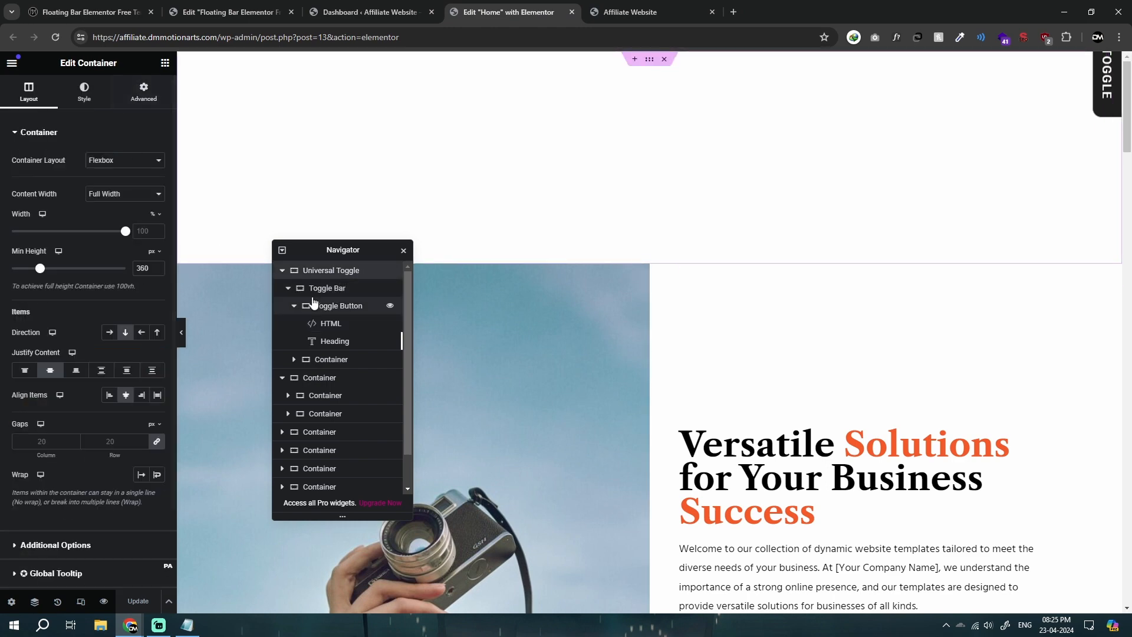
pyautogui.click(320, 293)
pyautogui.scroll(-3, 72, 359)
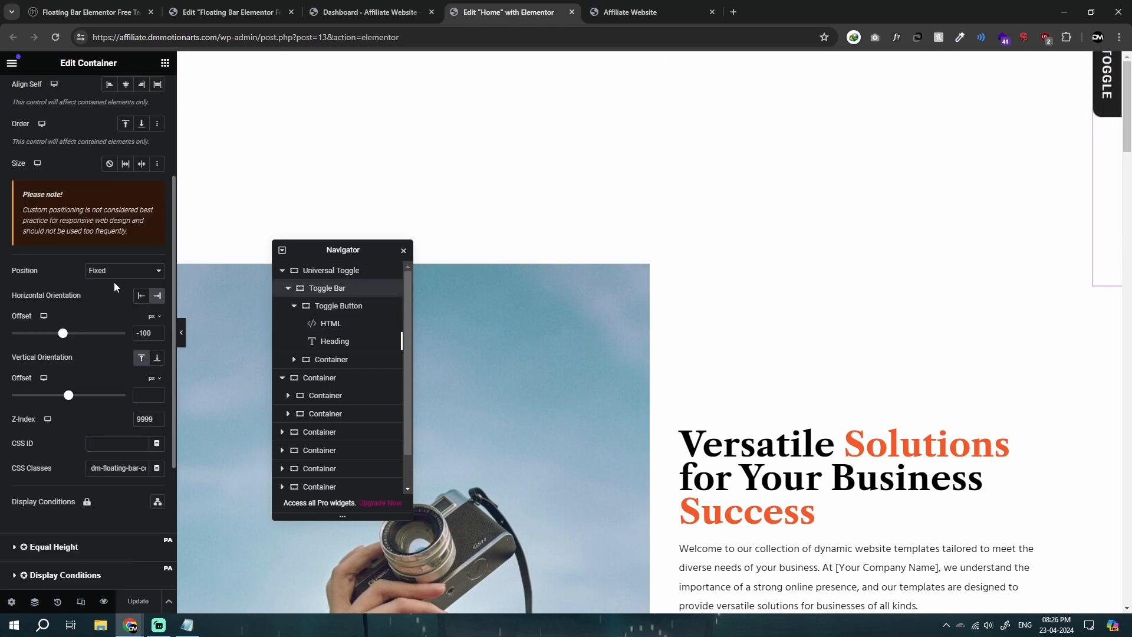
pyautogui.click(157, 358)
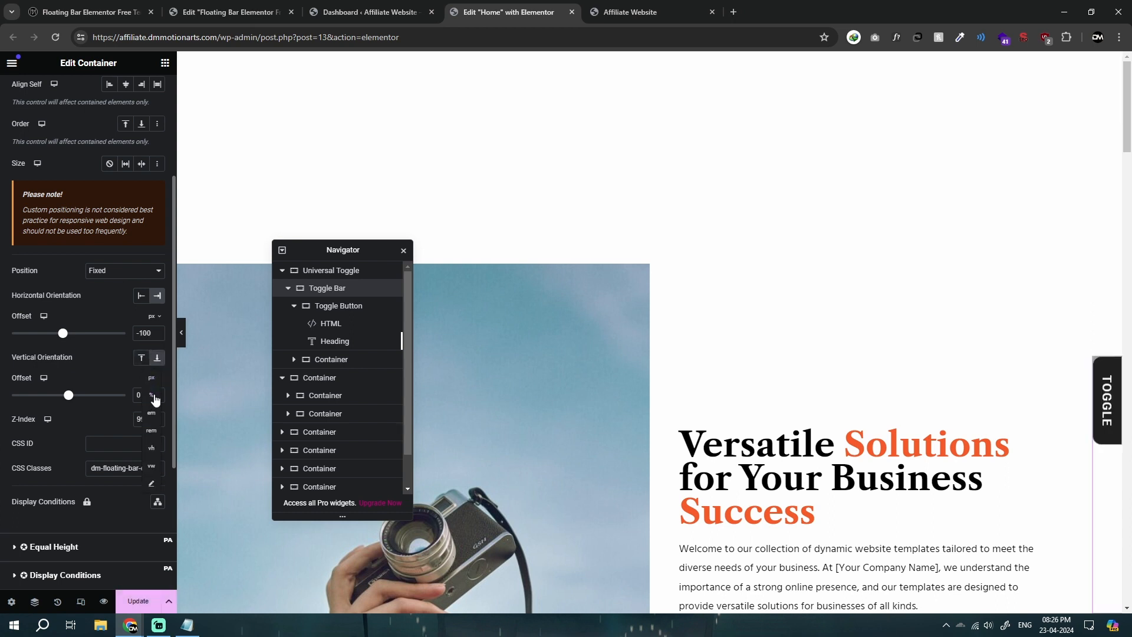
pyautogui.click(154, 396)
pyautogui.moveTo(68, 395); pyautogui.dragTo(70, 398)
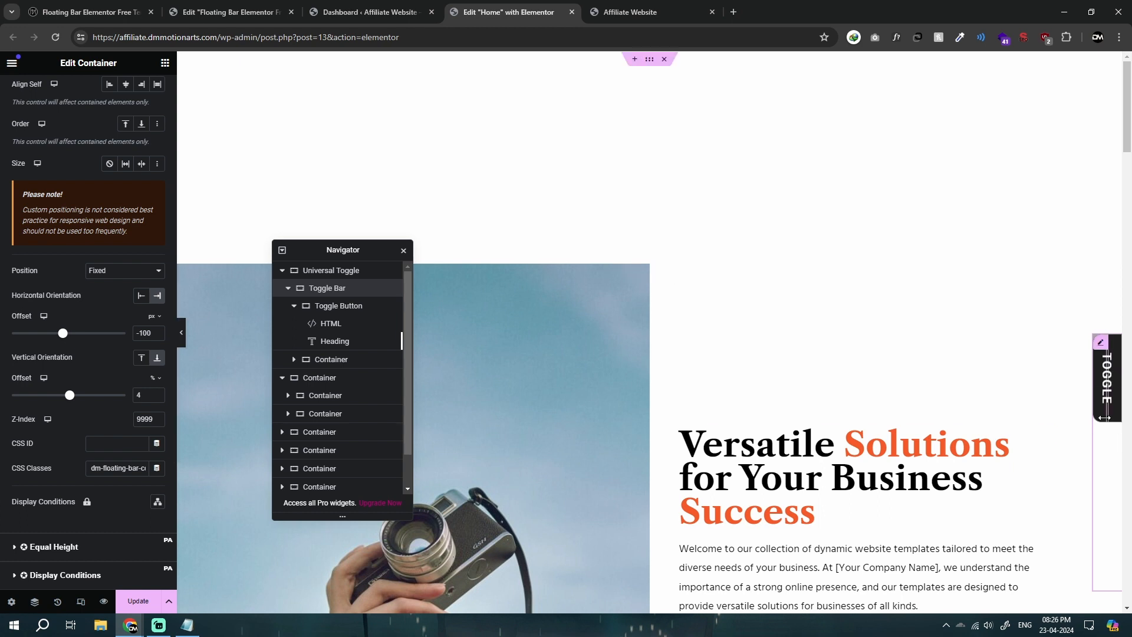
# Step: Set the Universal Toggle container's min height and padding to 0 px and update the page
pyautogui.click(651, 61)
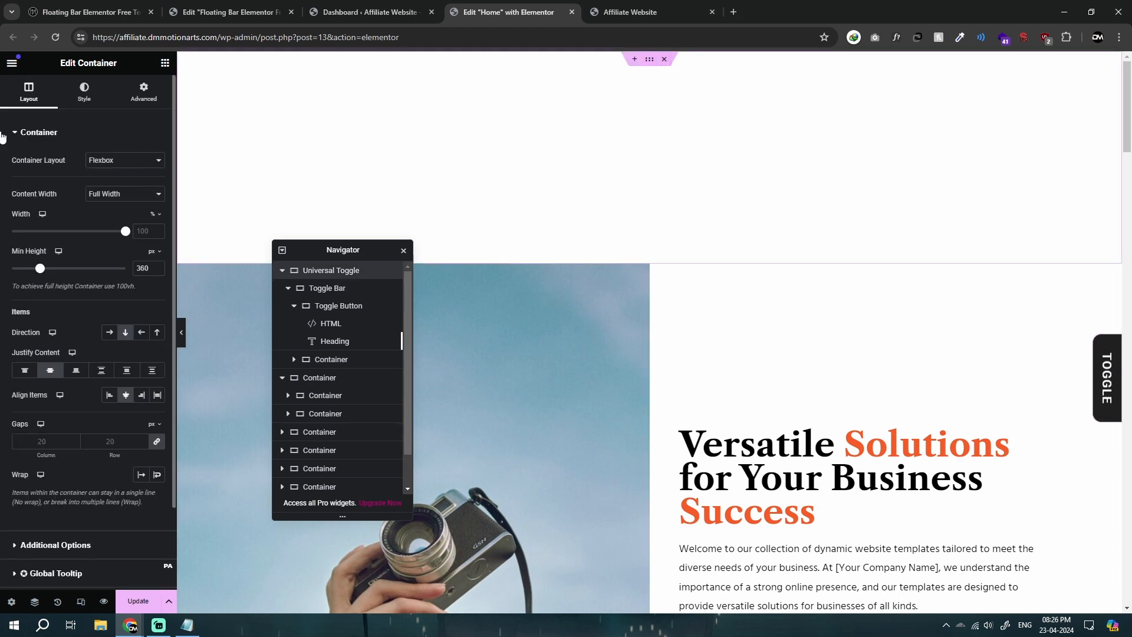
pyautogui.write('0')
pyautogui.click(138, 601)
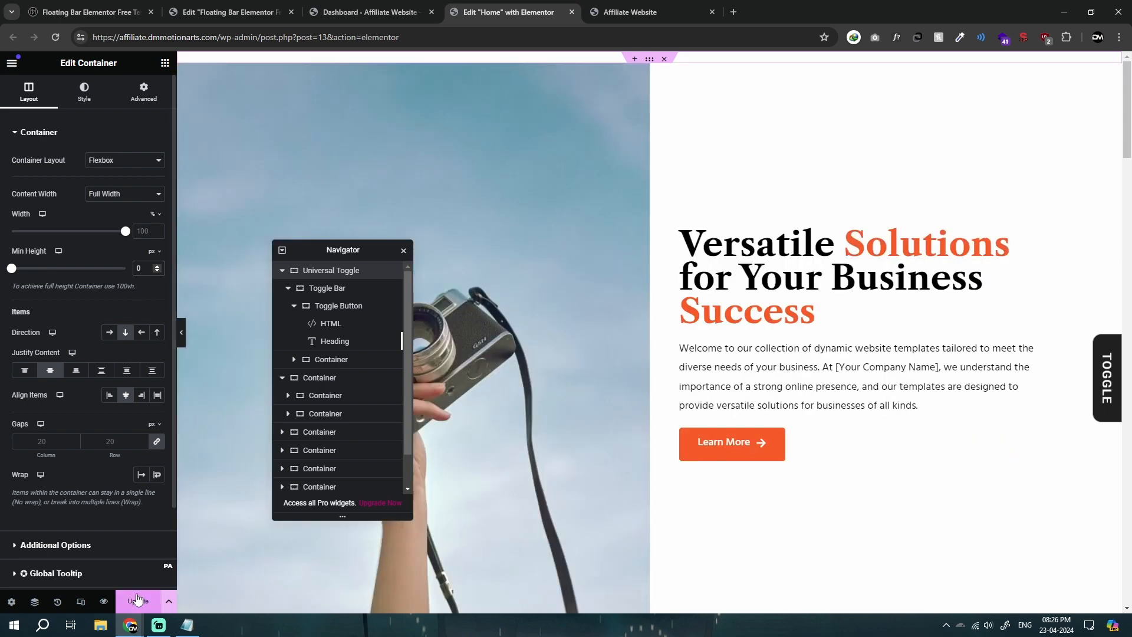
pyautogui.click(146, 101)
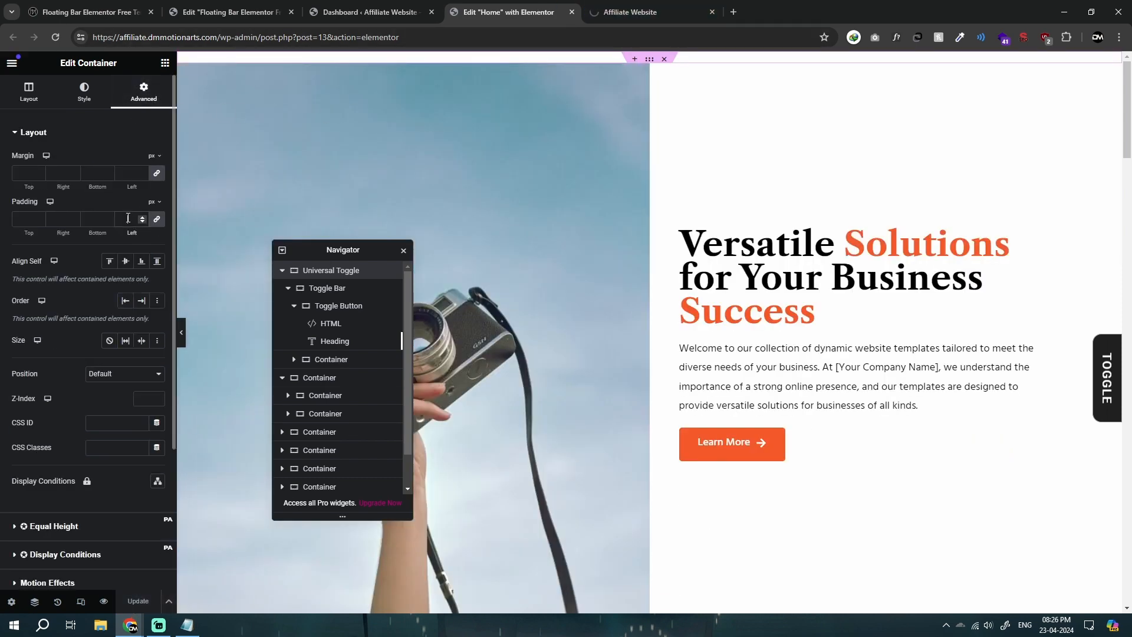
pyautogui.write('0')
pyautogui.click(138, 601)
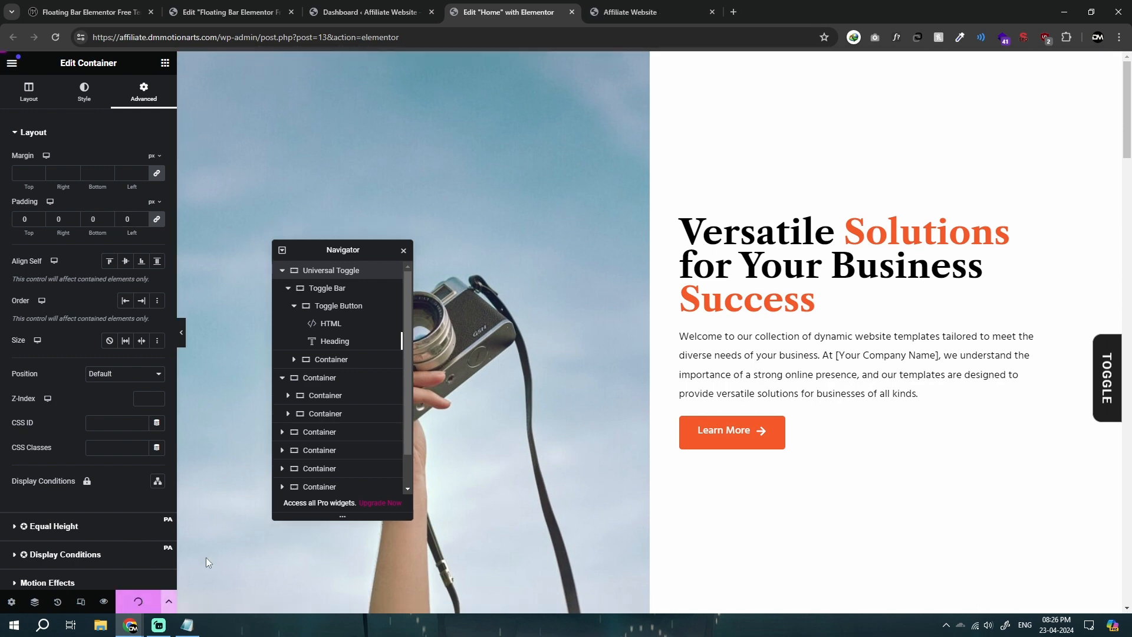
# Step: Test sliding the icon bar out and in with its toggle while scrolling through the Home page preview
pyautogui.click(655, 8)
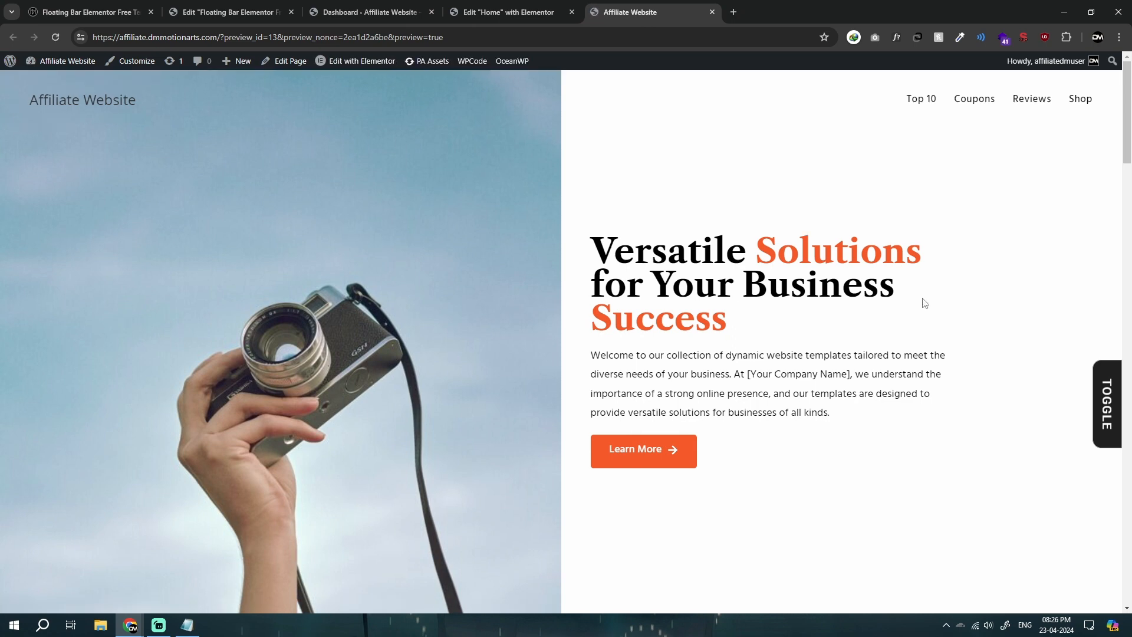
pyautogui.click(1103, 371)
pyautogui.click(1102, 375)
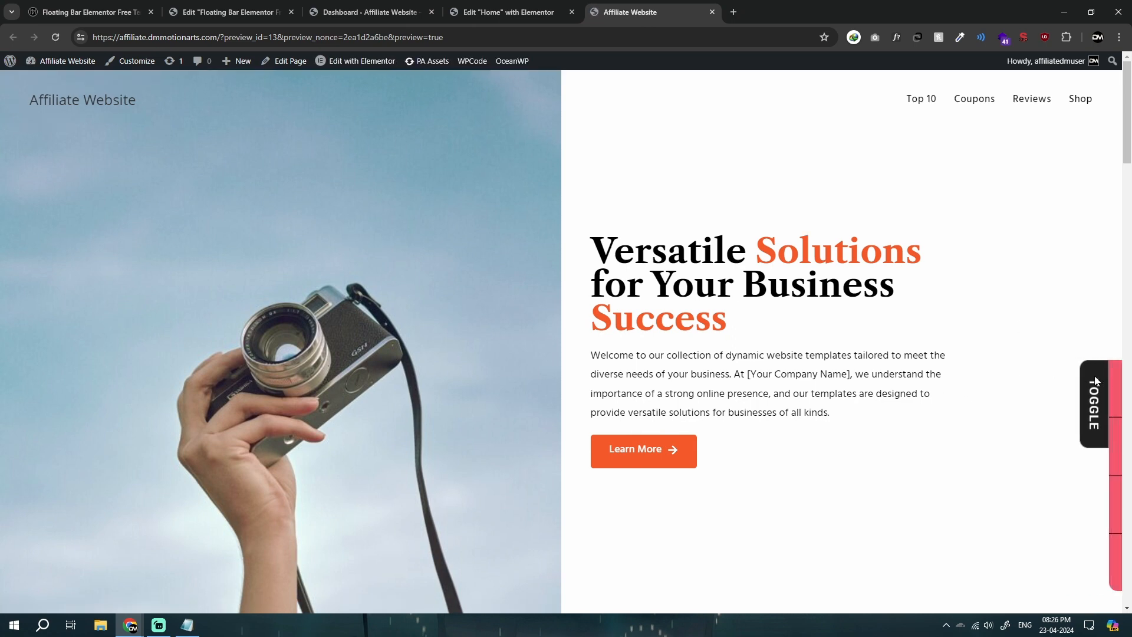
pyautogui.click(1050, 372)
pyautogui.click(1105, 378)
pyautogui.click(1045, 375)
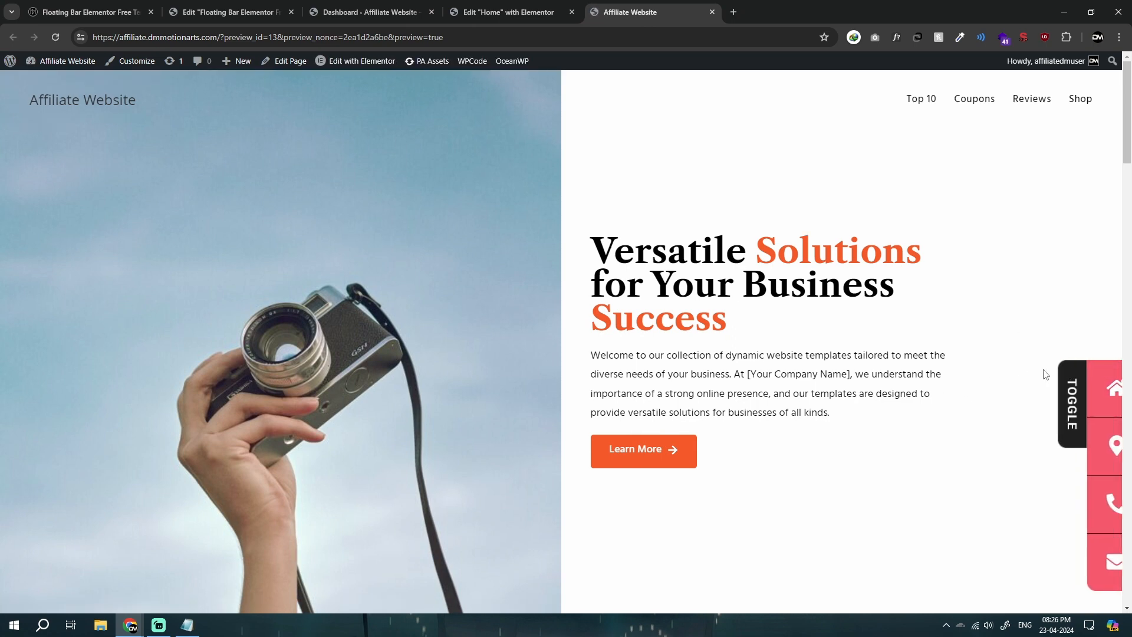
pyautogui.click(1107, 380)
pyautogui.scroll(-5, 938, 446)
pyautogui.scroll(-15, 933, 447)
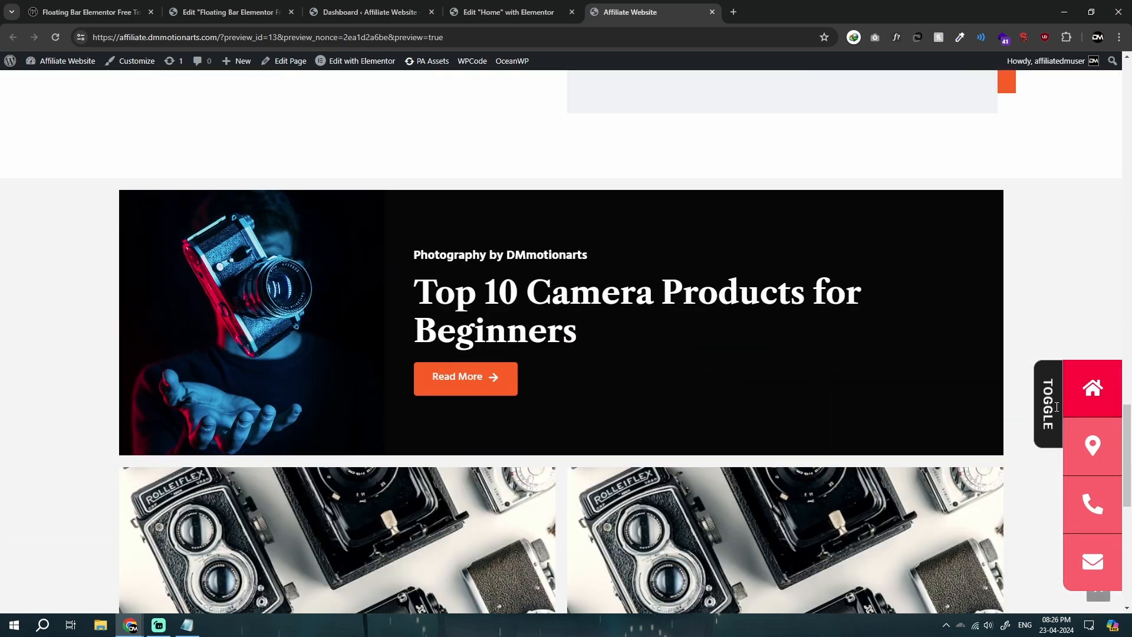
pyautogui.click(1057, 407)
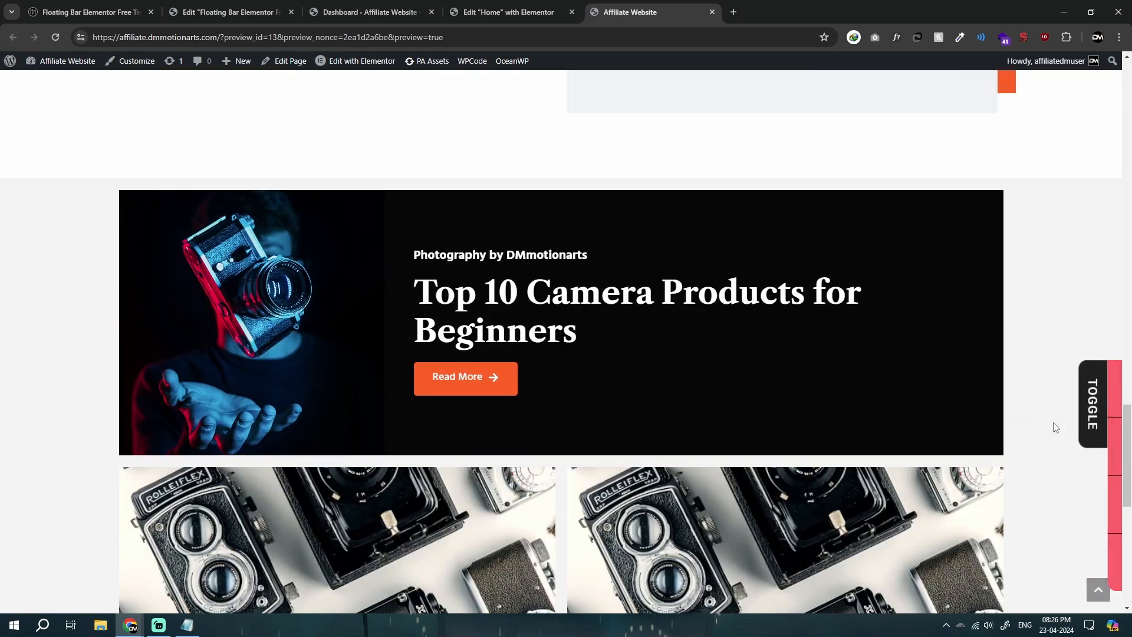
pyautogui.scroll(-8, 950, 444)
pyautogui.click(1088, 386)
pyautogui.middleClick(801, 292)
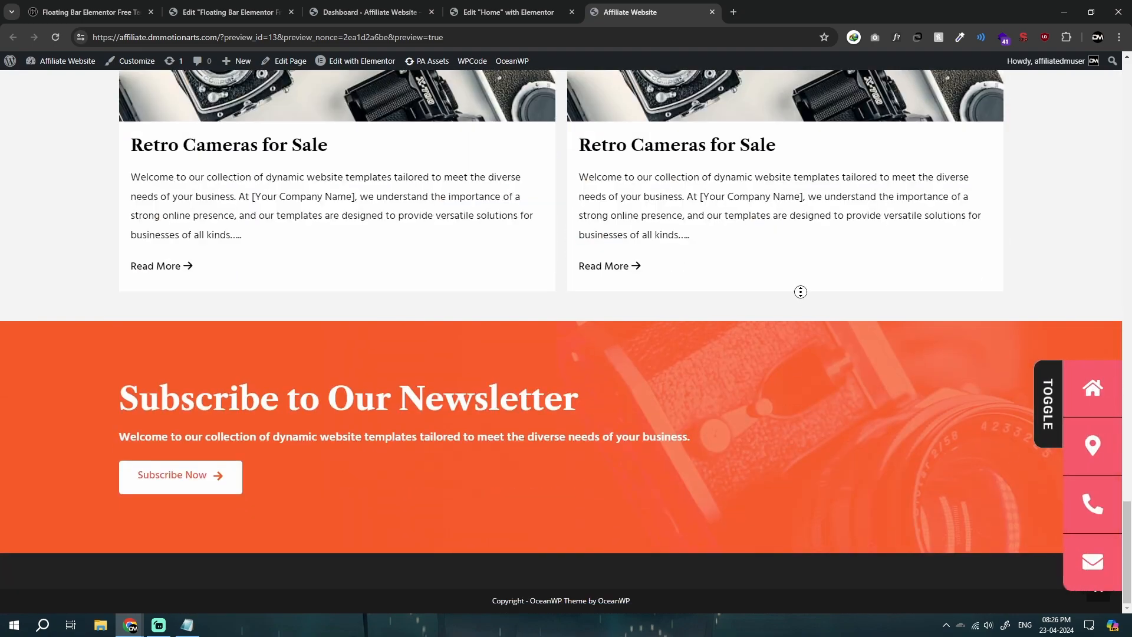
pyautogui.scroll(20, 801, 291)
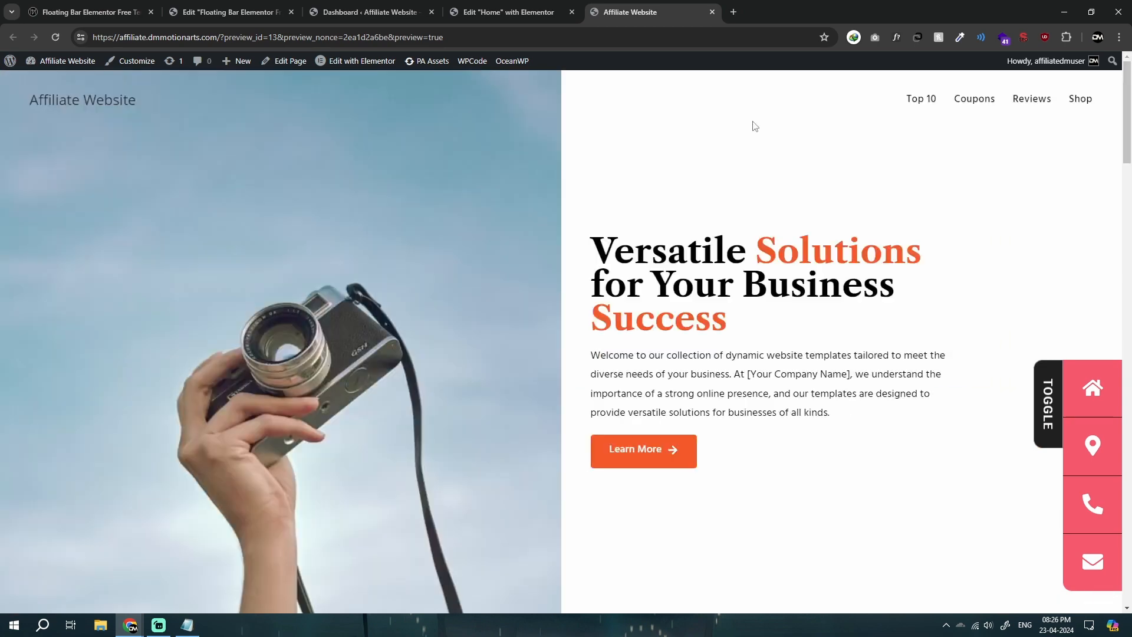
# Step: Show the Home page in tablet view in the editor and set the Toggle Bar's position to Default
pyautogui.click(507, 12)
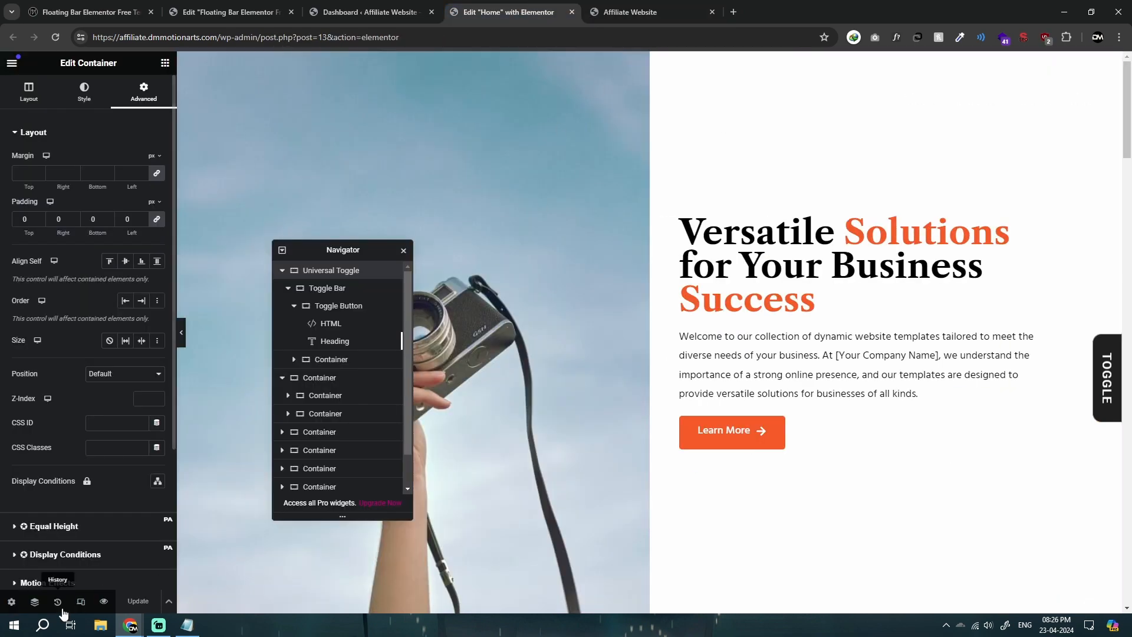
pyautogui.click(81, 601)
pyautogui.click(602, 63)
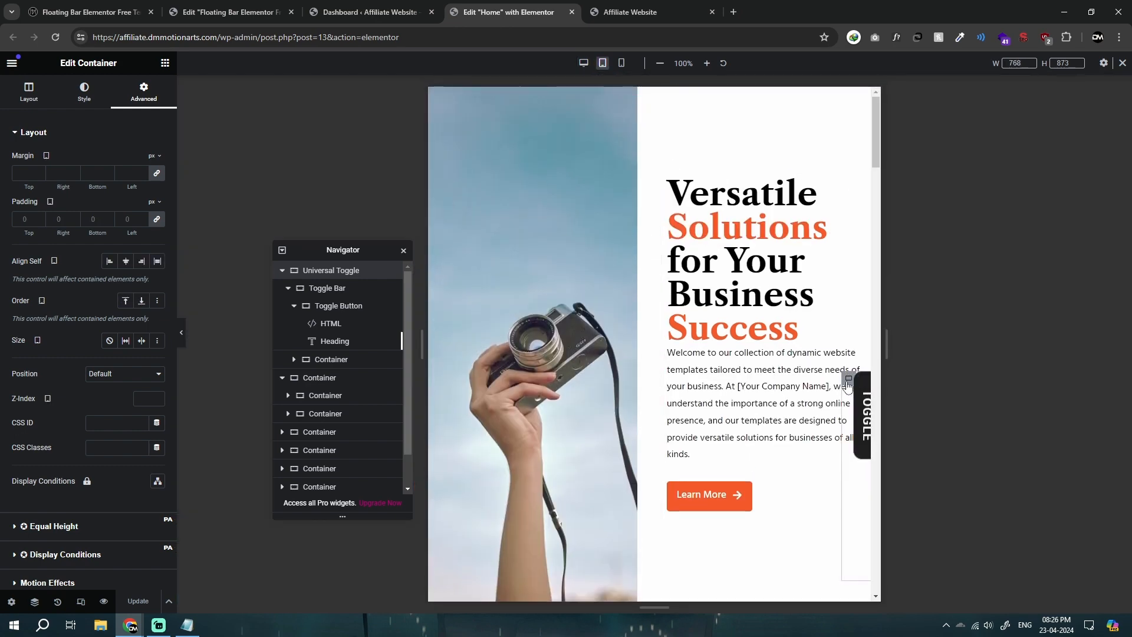
pyautogui.click(319, 289)
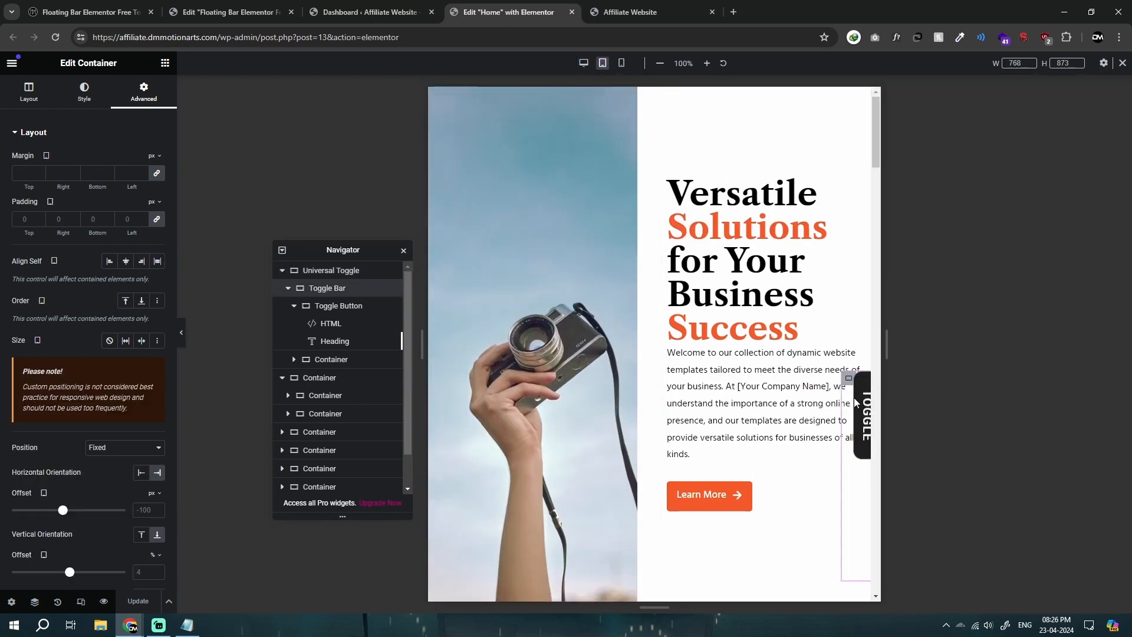
pyautogui.click(121, 447)
pyautogui.click(111, 459)
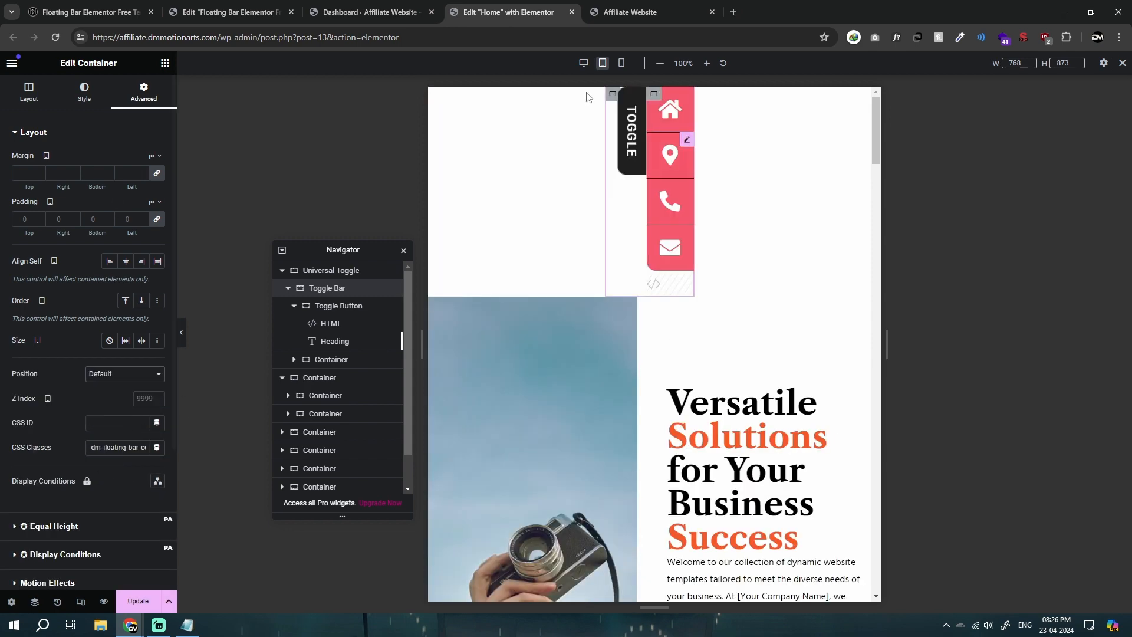
pyautogui.click(112, 374)
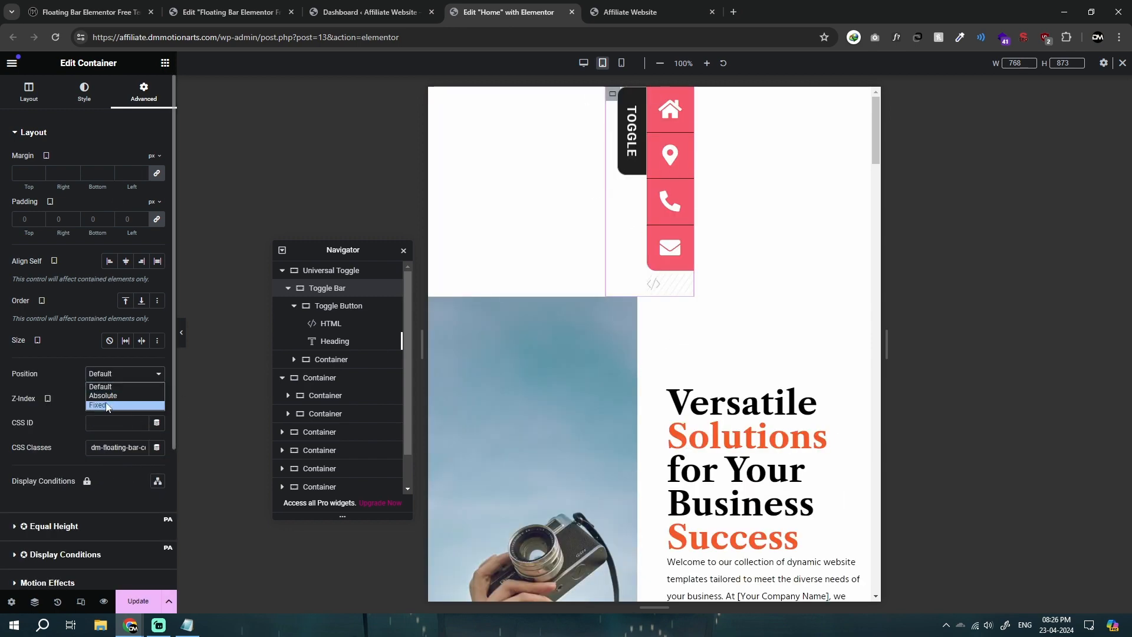
pyautogui.click(113, 384)
# Step: Set the tablet padding of the home and location icons to 10 px on all sides
pyautogui.click(686, 90)
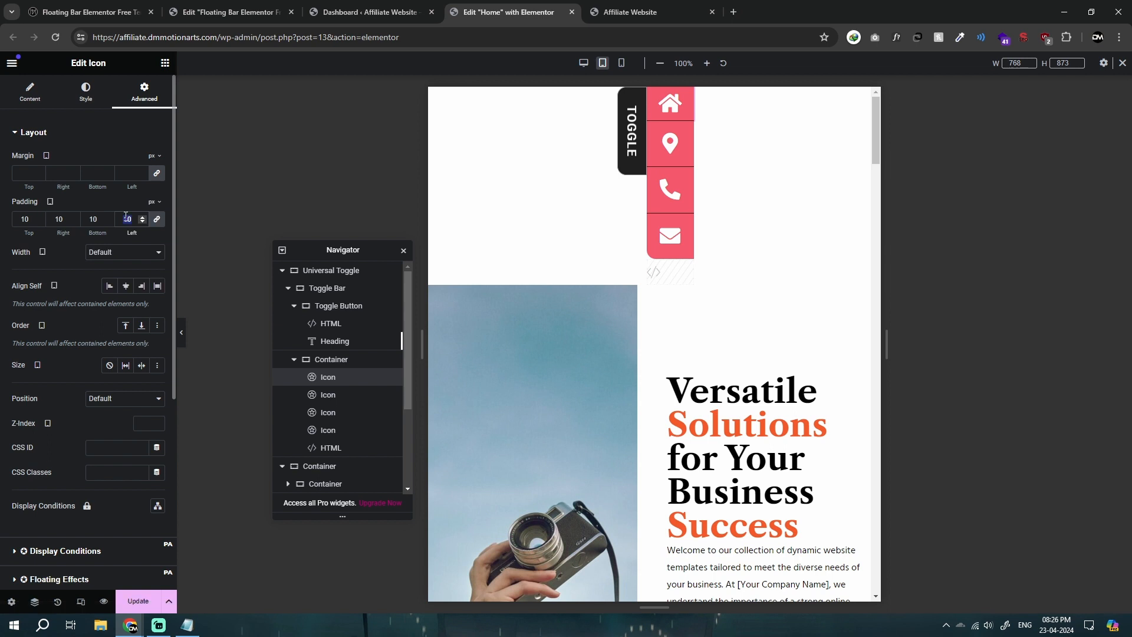
pyautogui.doubleClick(126, 220)
pyautogui.write('10')
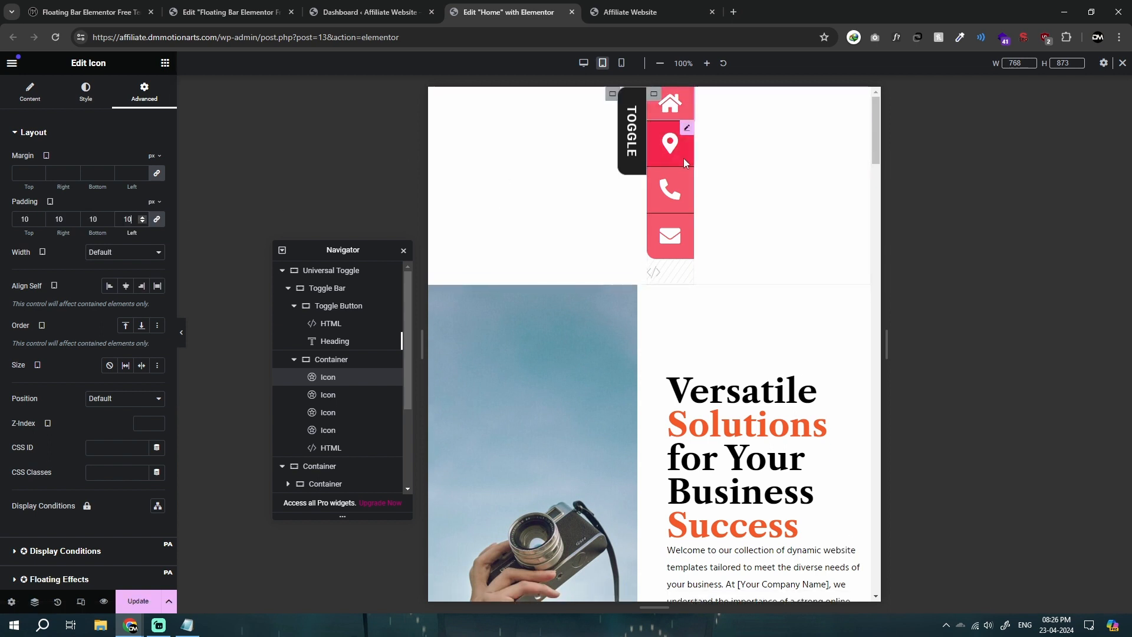
pyautogui.click(683, 135)
pyautogui.click(144, 91)
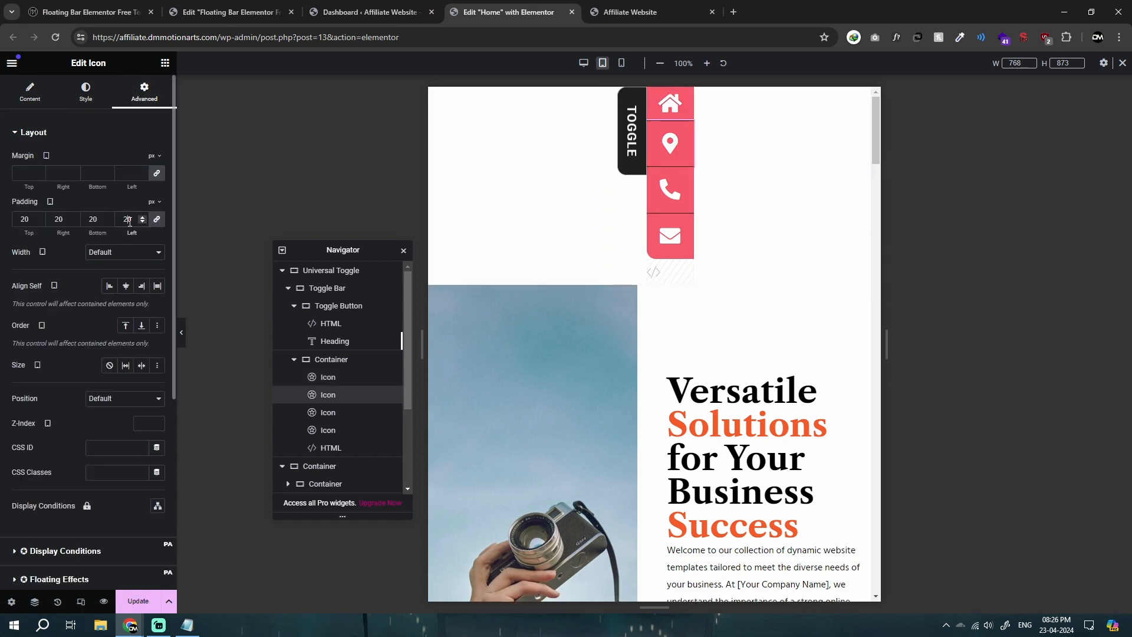
# Step: Set the tablet padding of the phone and envelope icons to 10 px on all sides
pyautogui.click(654, 186)
pyautogui.click(144, 92)
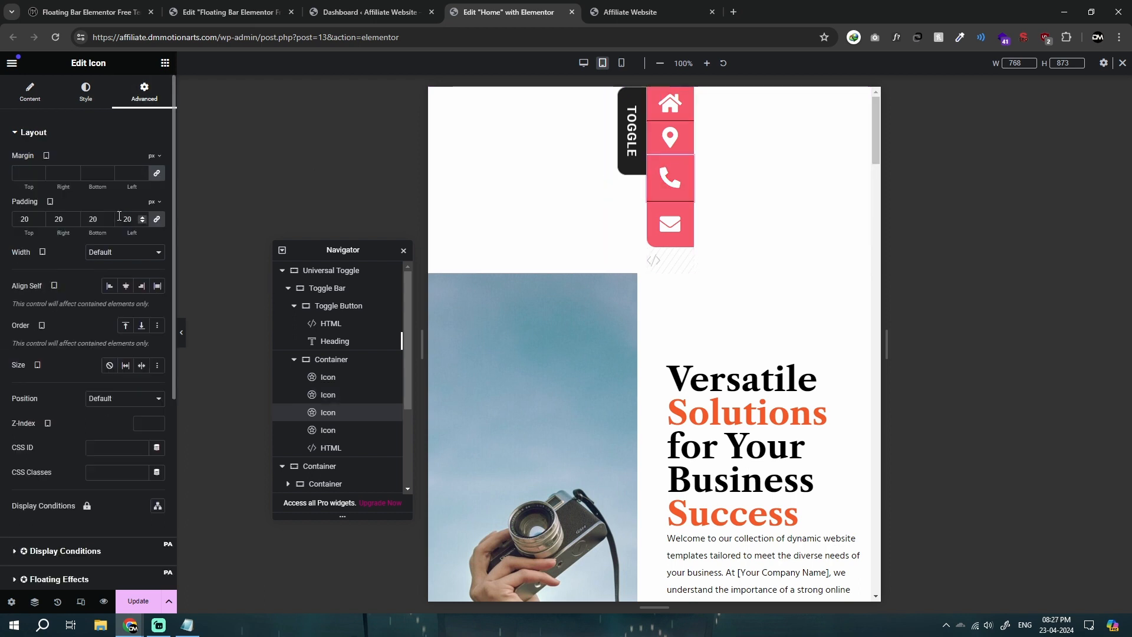
pyautogui.doubleClick(119, 216)
pyautogui.write('10')
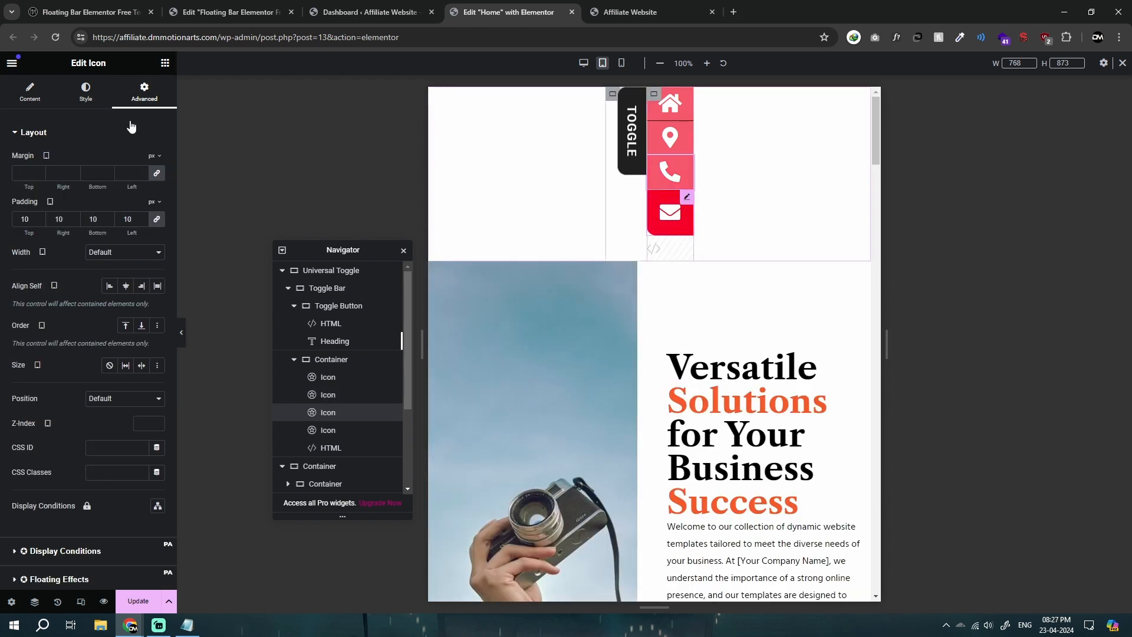
pyautogui.click(660, 212)
pyautogui.click(144, 93)
pyautogui.doubleClick(126, 216)
pyautogui.write('10')
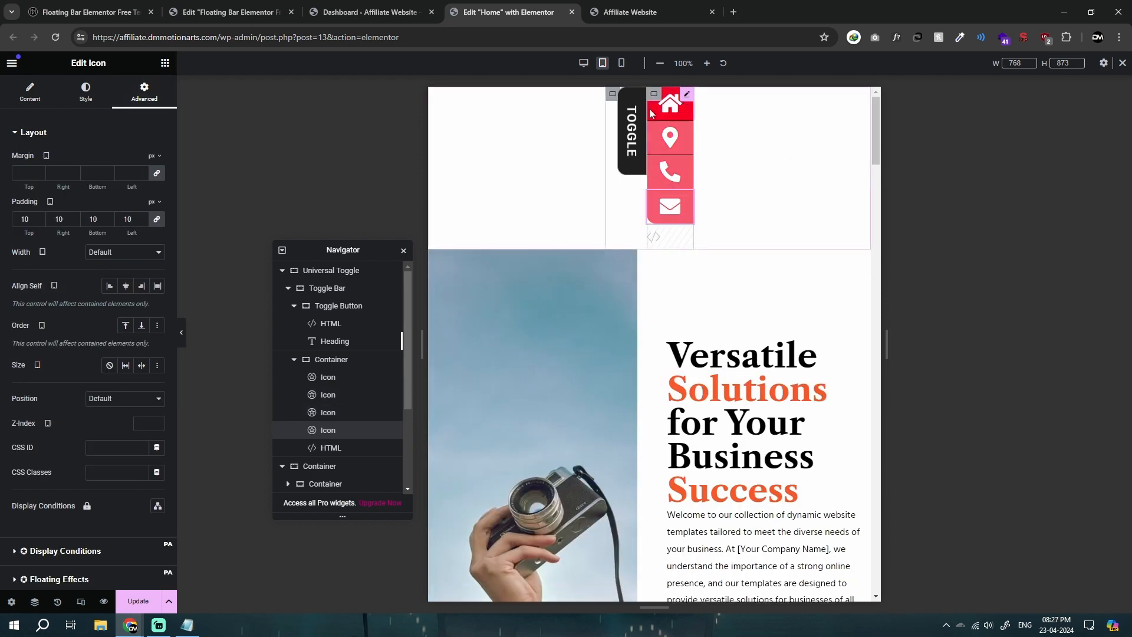
# Step: Set the tablet size of the home and location icons to 25 px
pyautogui.click(652, 113)
pyautogui.click(86, 91)
pyautogui.doubleClick(141, 255)
pyautogui.write('25')
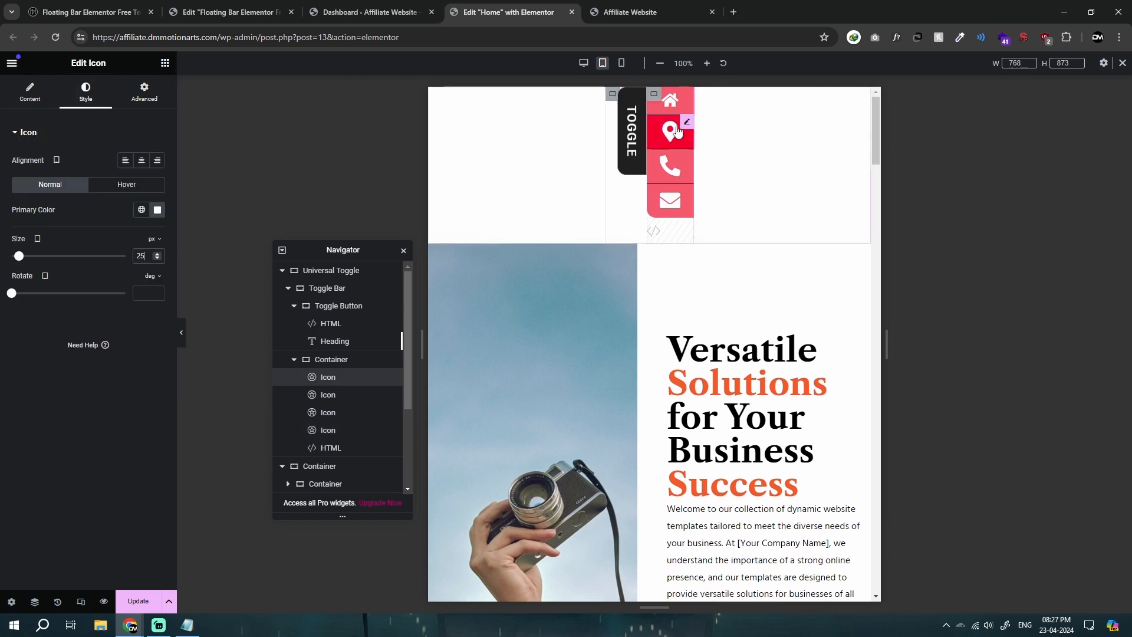
pyautogui.click(672, 130)
pyautogui.click(86, 91)
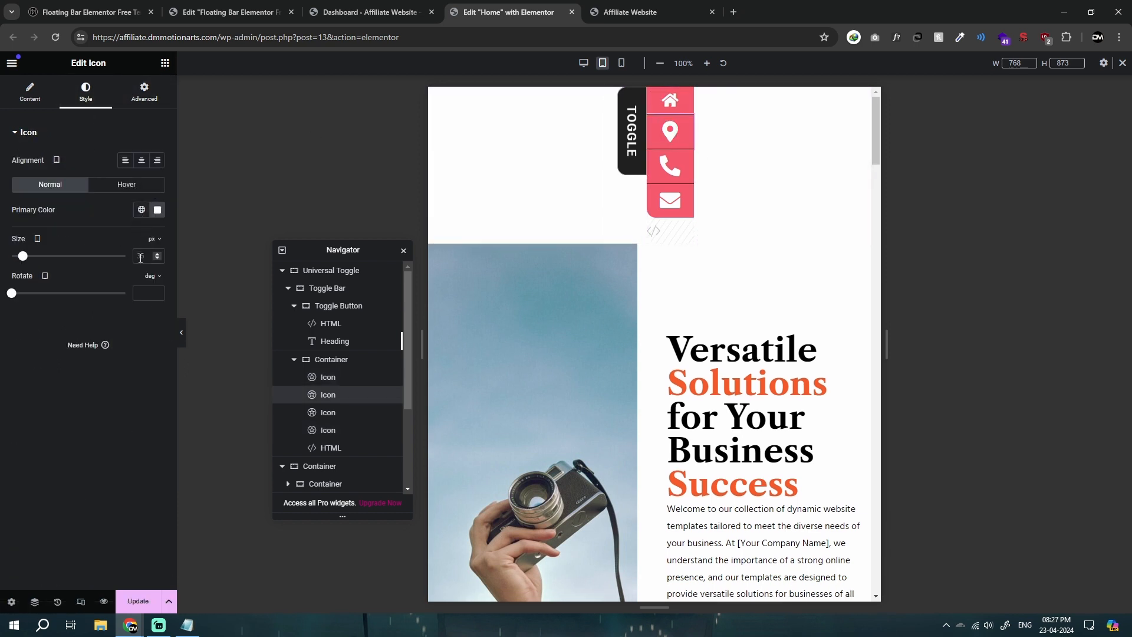
pyautogui.doubleClick(140, 256)
pyautogui.write('25')
# Step: Set the tablet size of the phone and envelope icons to 25 px
pyautogui.click(670, 164)
pyautogui.click(85, 92)
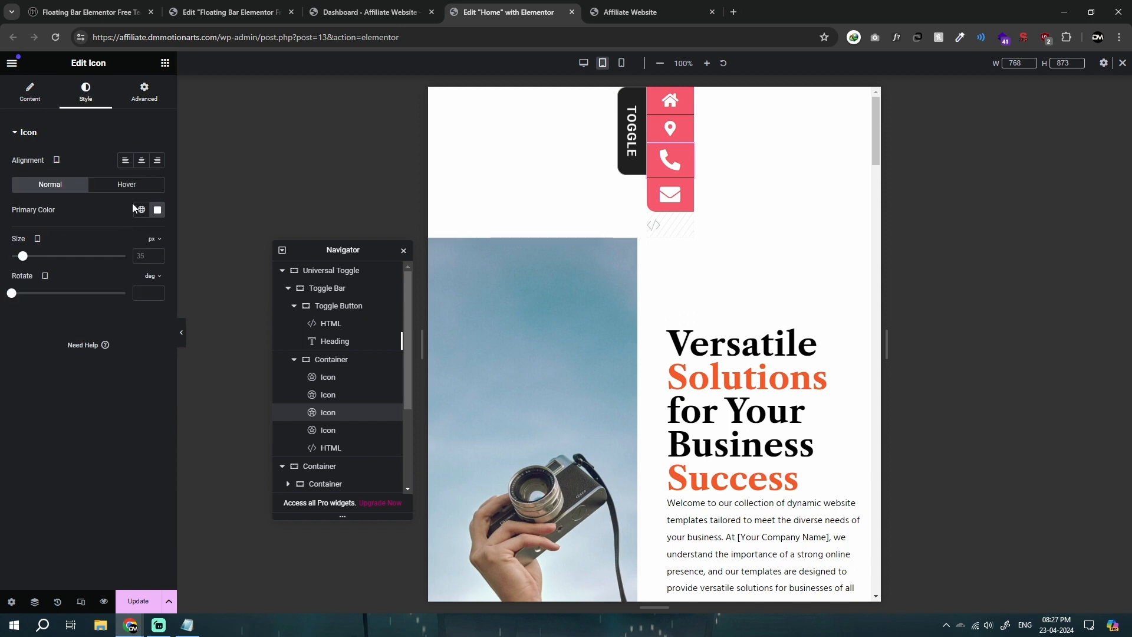
pyautogui.write('25')
pyautogui.click(670, 190)
pyautogui.click(86, 91)
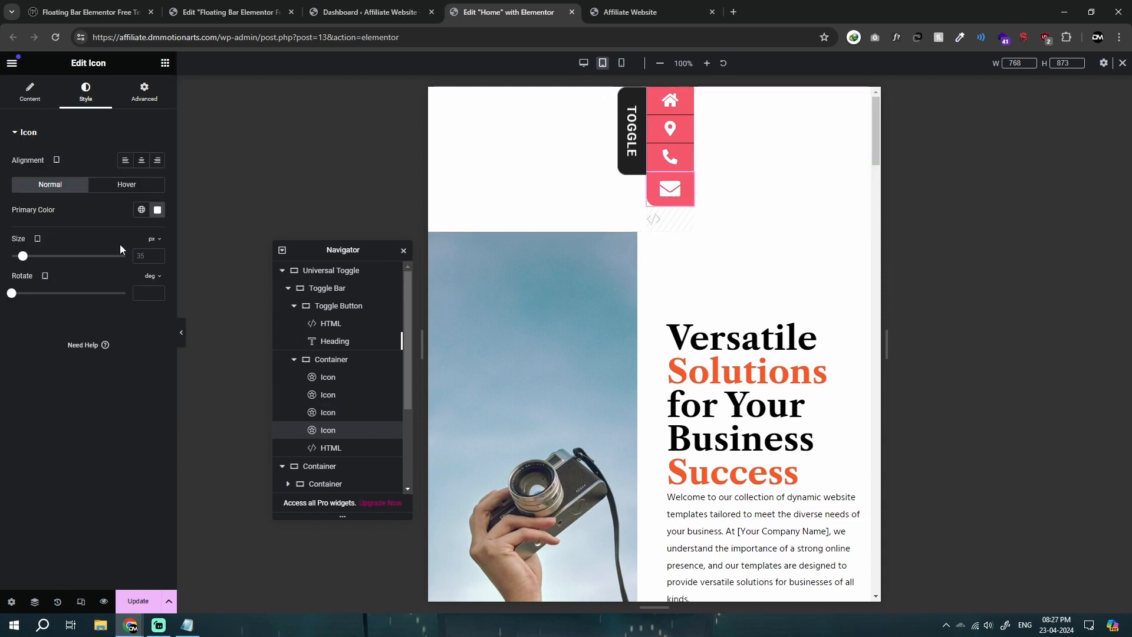
pyautogui.write('25')
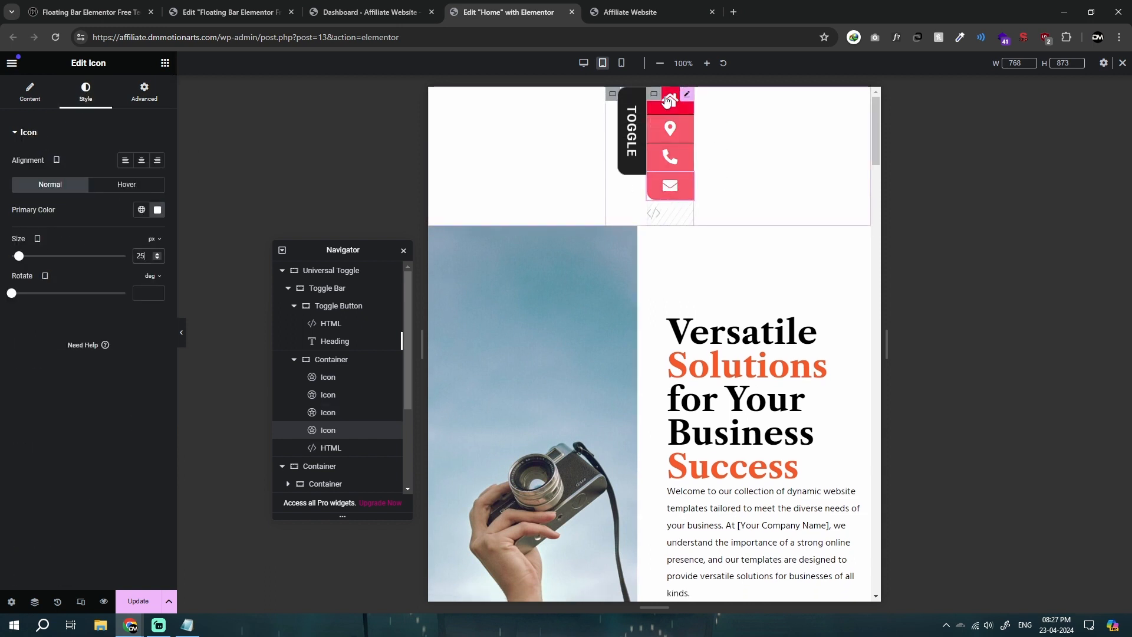
# Step: Compare the width settings of the container holding the icons in tablet and desktop view
pyautogui.click(183, 333)
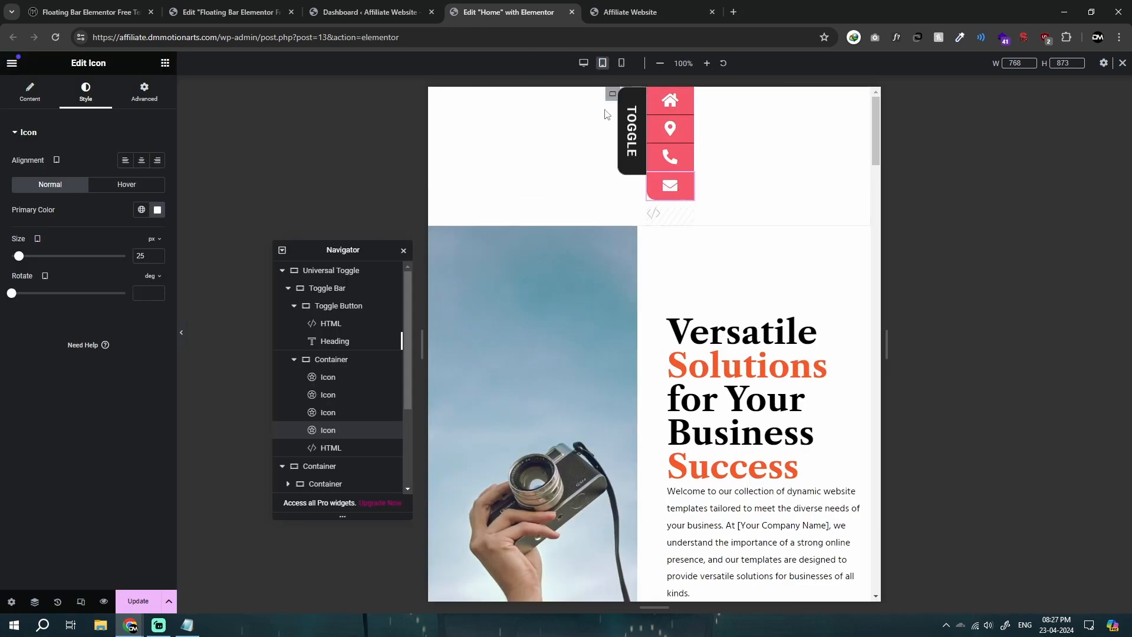
pyautogui.click(613, 95)
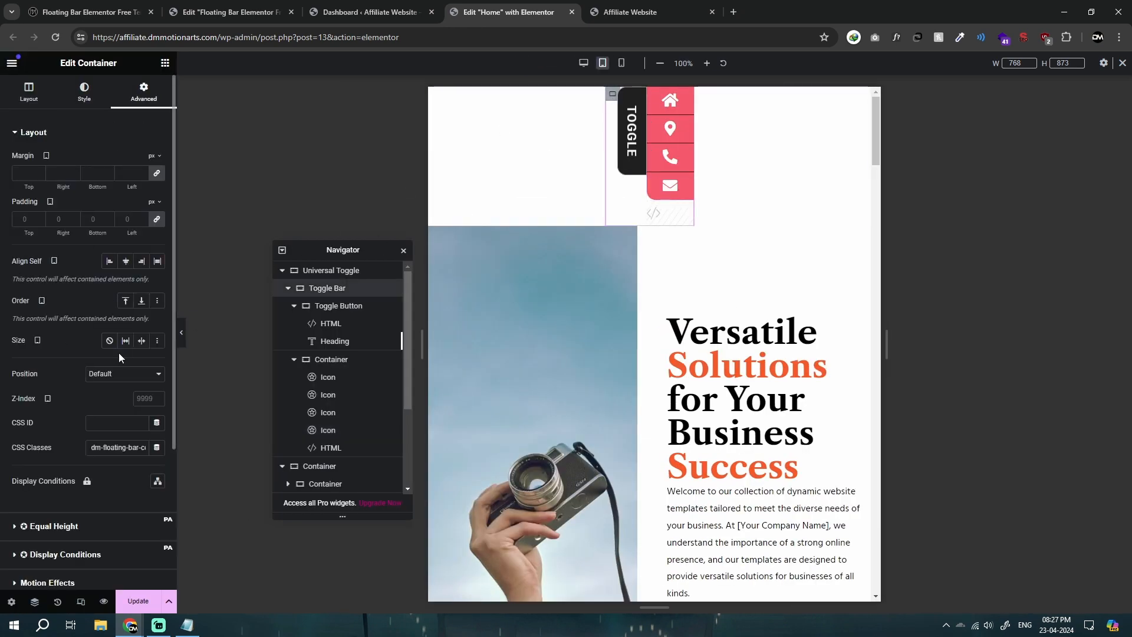
pyautogui.click(654, 96)
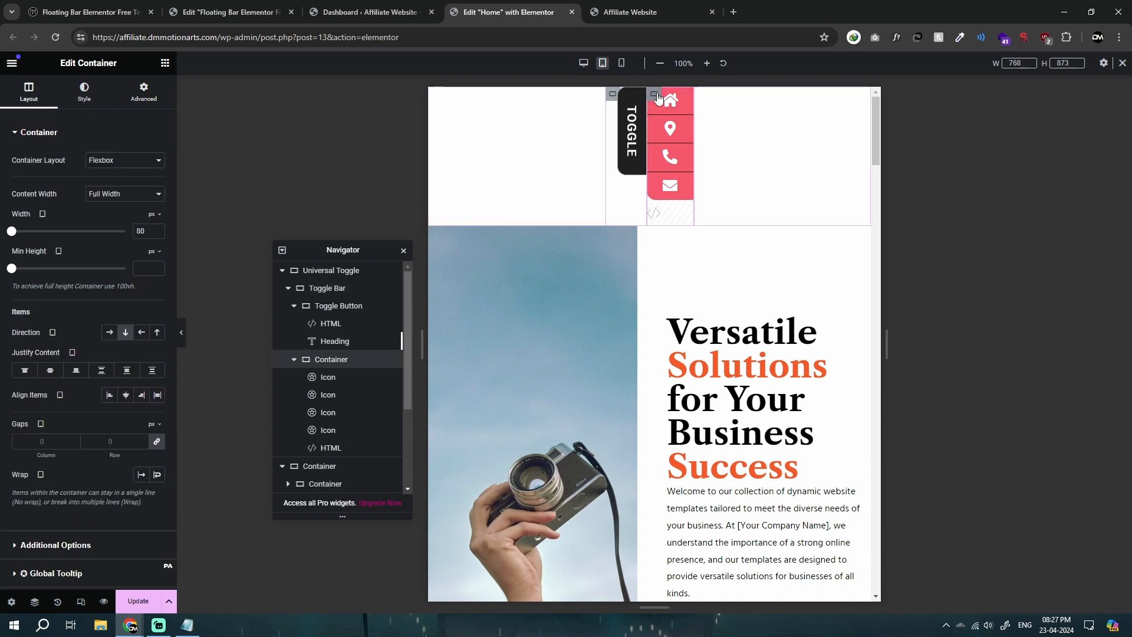
pyautogui.click(584, 63)
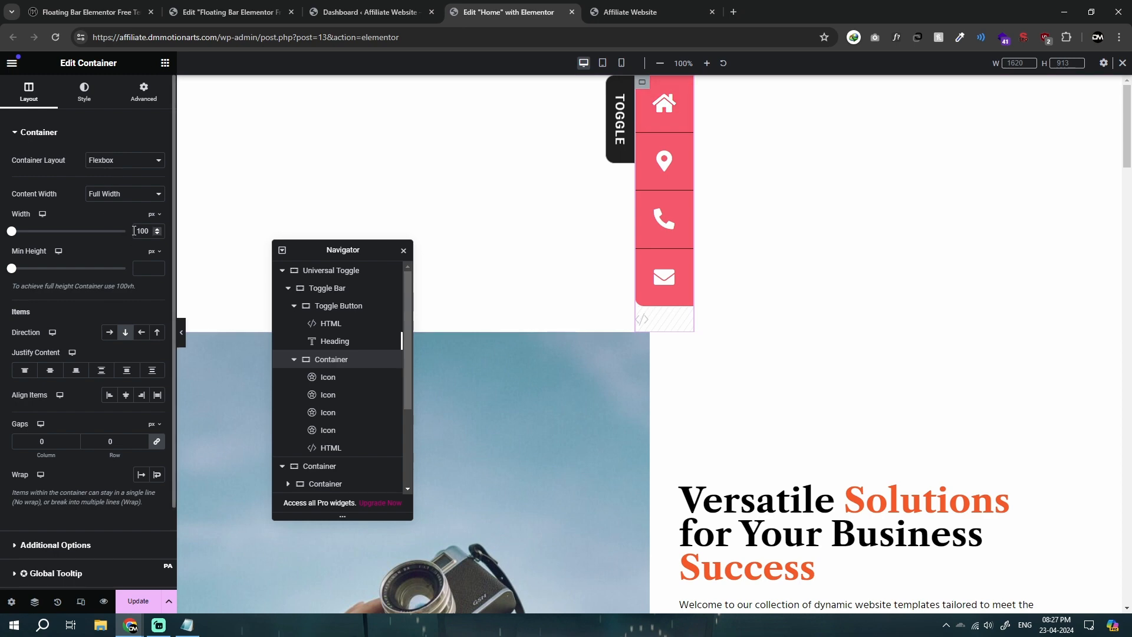
# Step: Set the tablet width of the container holding the icons to 80 px and of the Toggle Bar to 130 px
pyautogui.write('80')
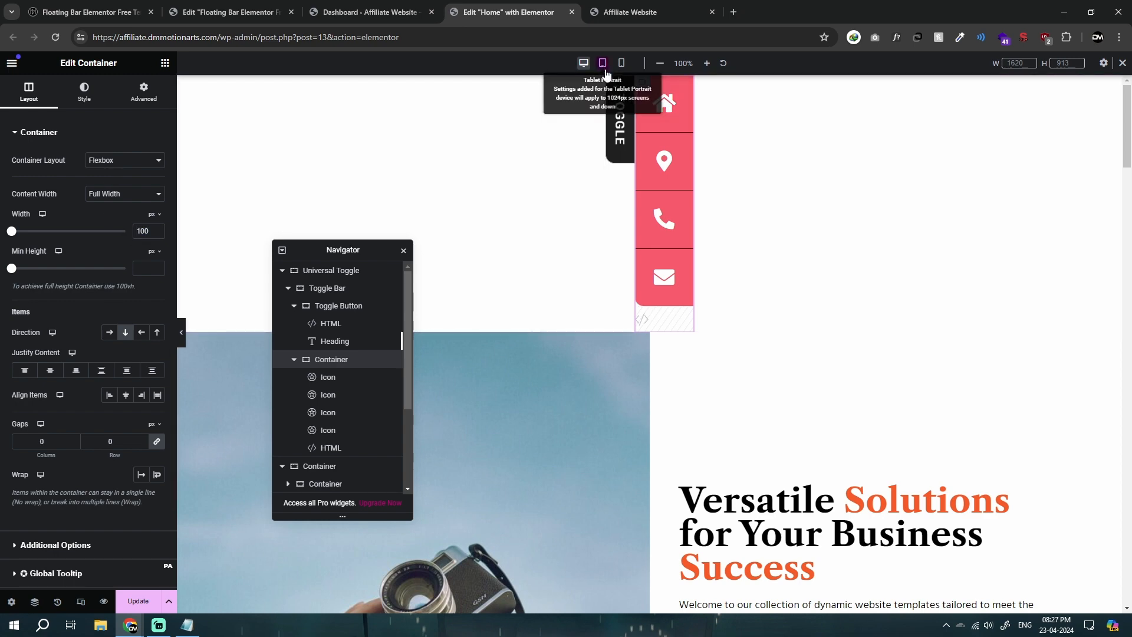
pyautogui.click(603, 63)
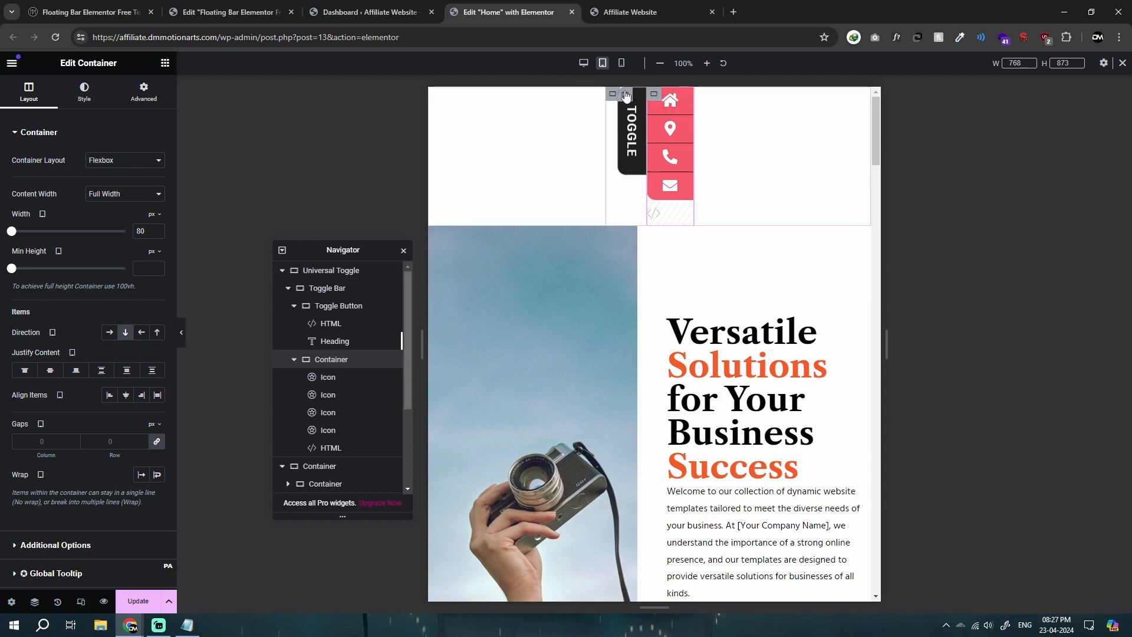
pyautogui.click(613, 95)
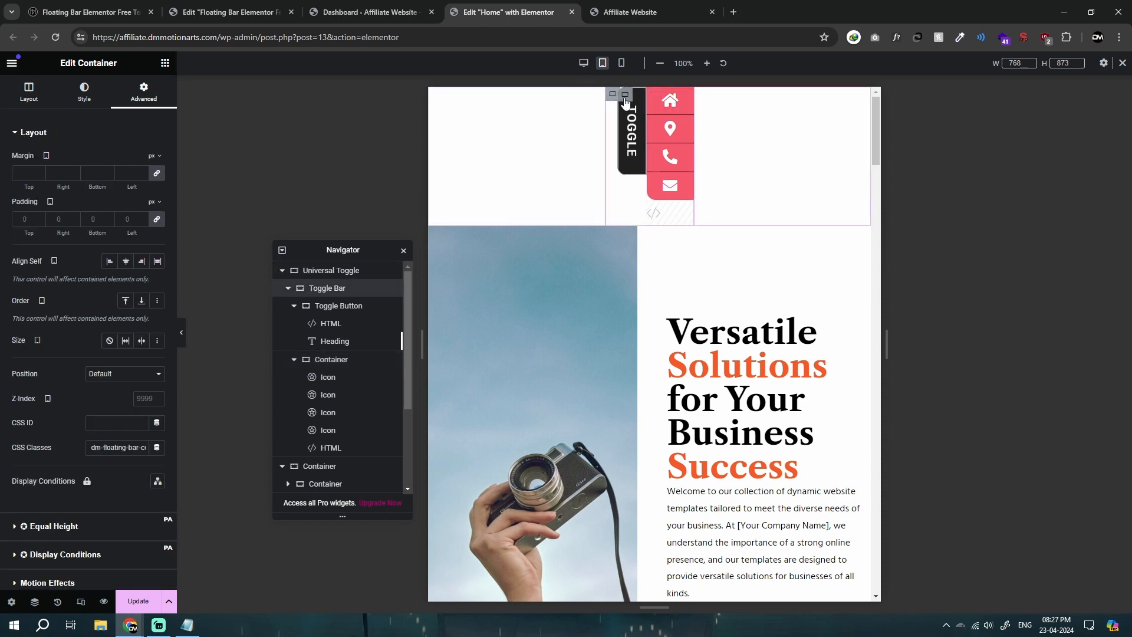
pyautogui.click(625, 98)
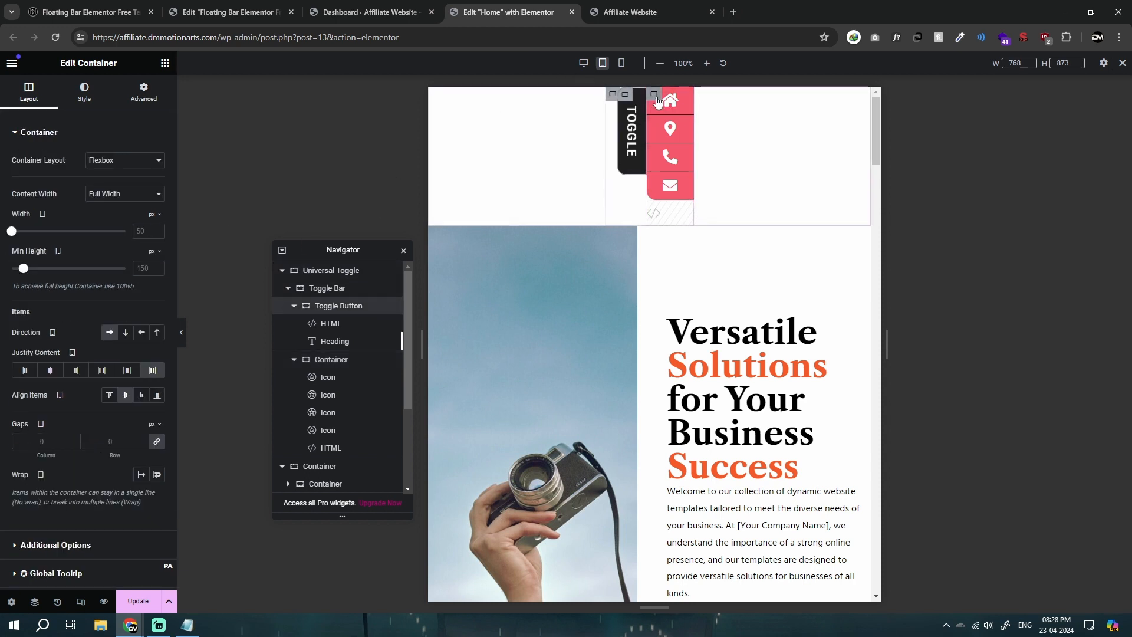
pyautogui.click(654, 94)
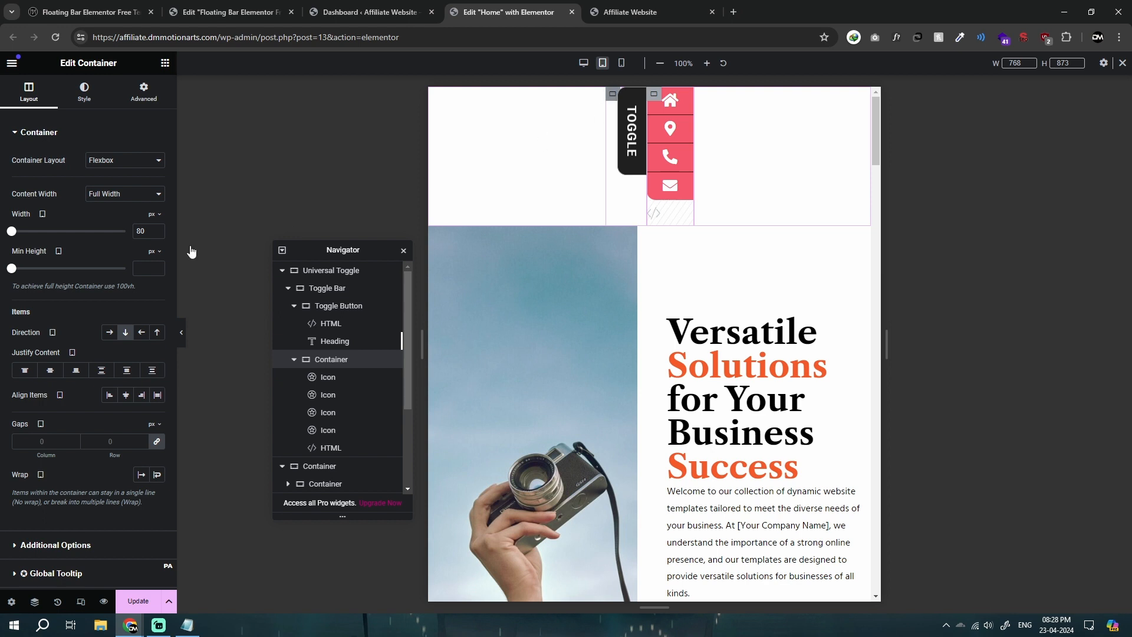
pyautogui.click(27, 99)
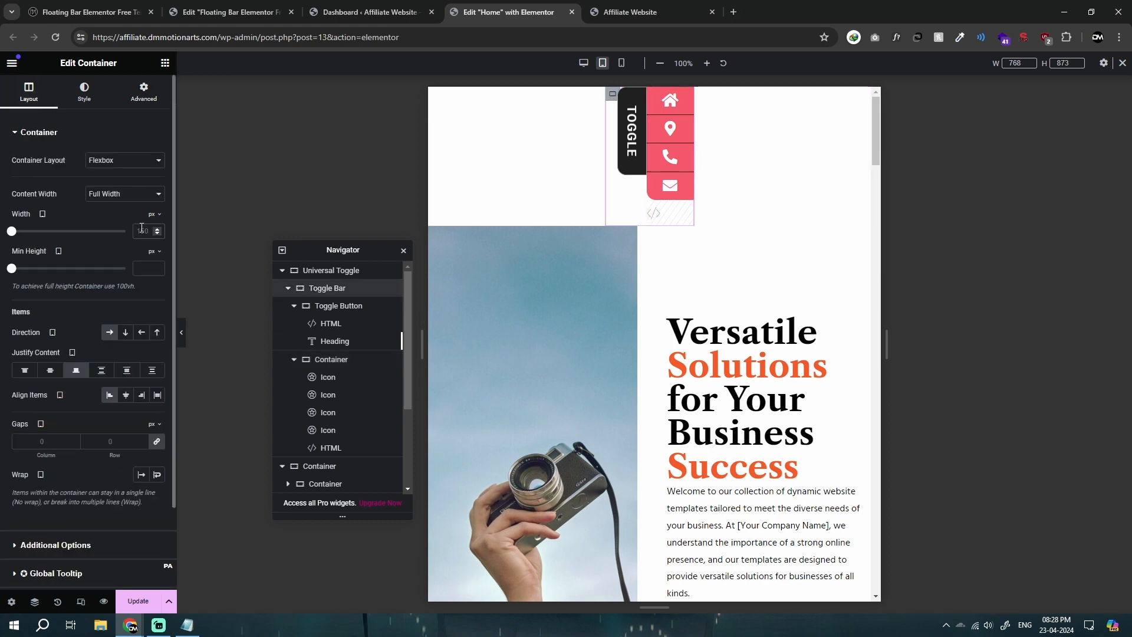
pyautogui.write('130')
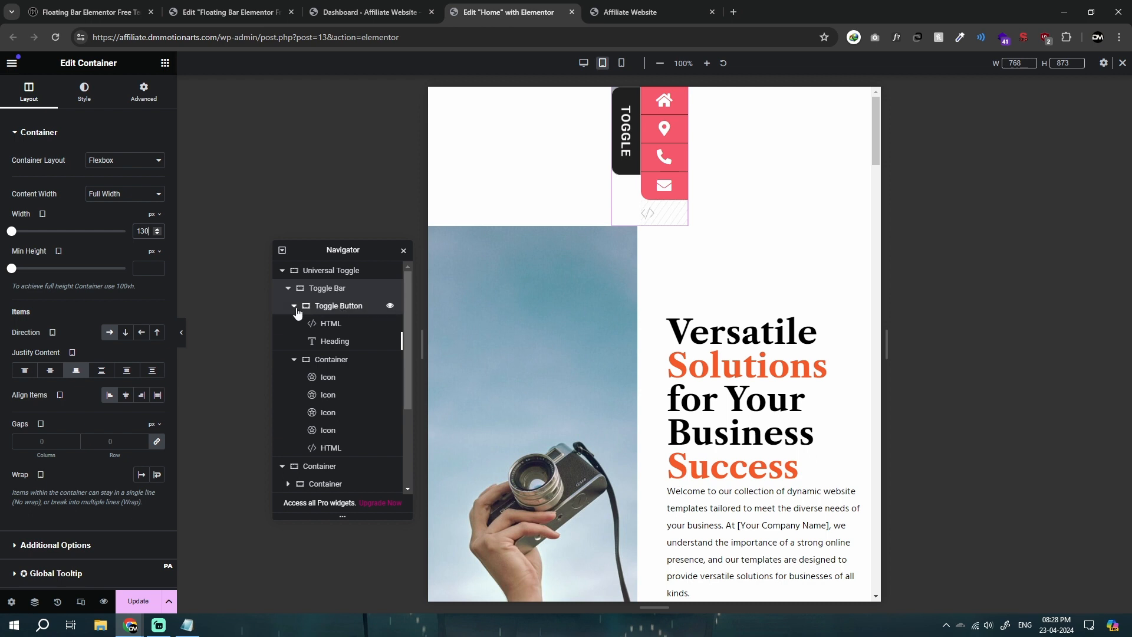
# Step: Check the tablet widths of the containers inside the Toggle Bar, and set the Toggle Bar's position to Fixed
pyautogui.click(340, 306)
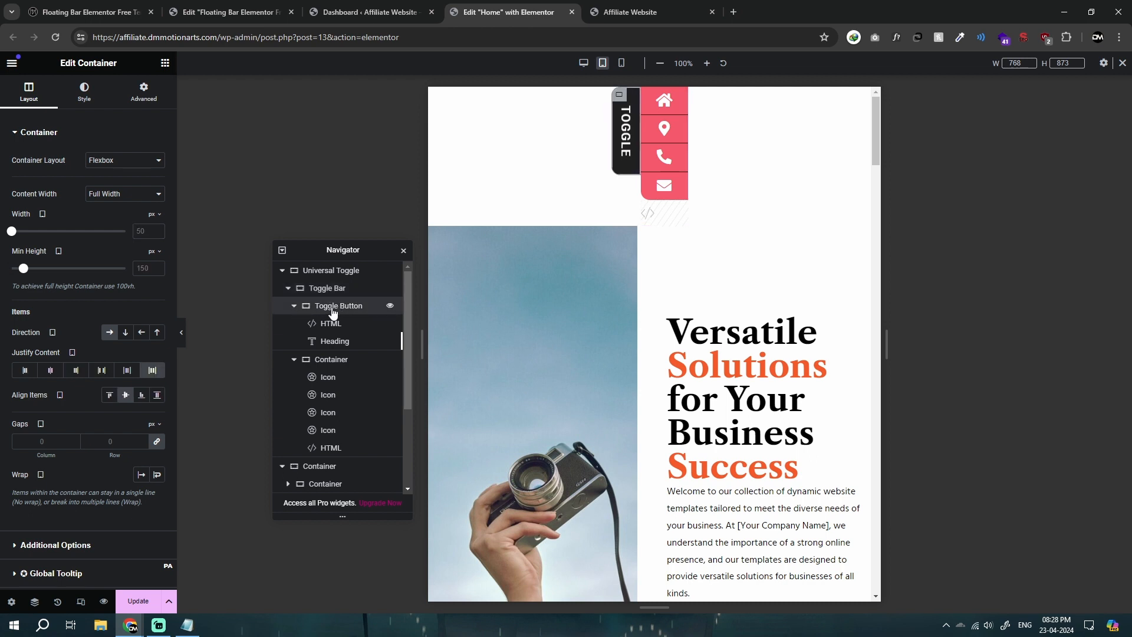
pyautogui.click(330, 363)
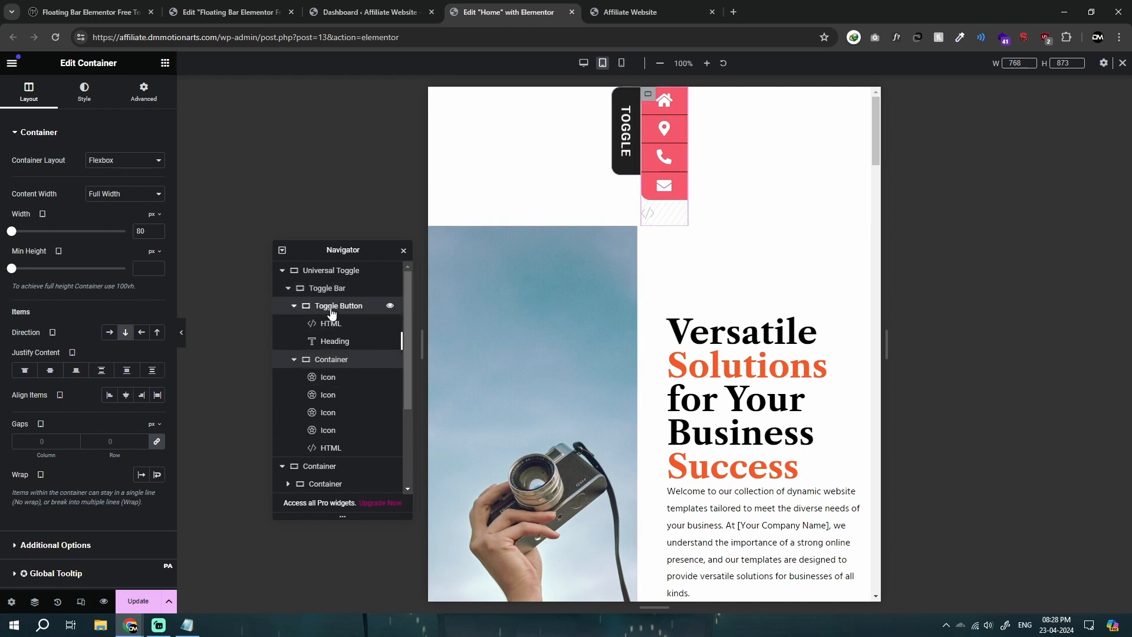
pyautogui.click(325, 291)
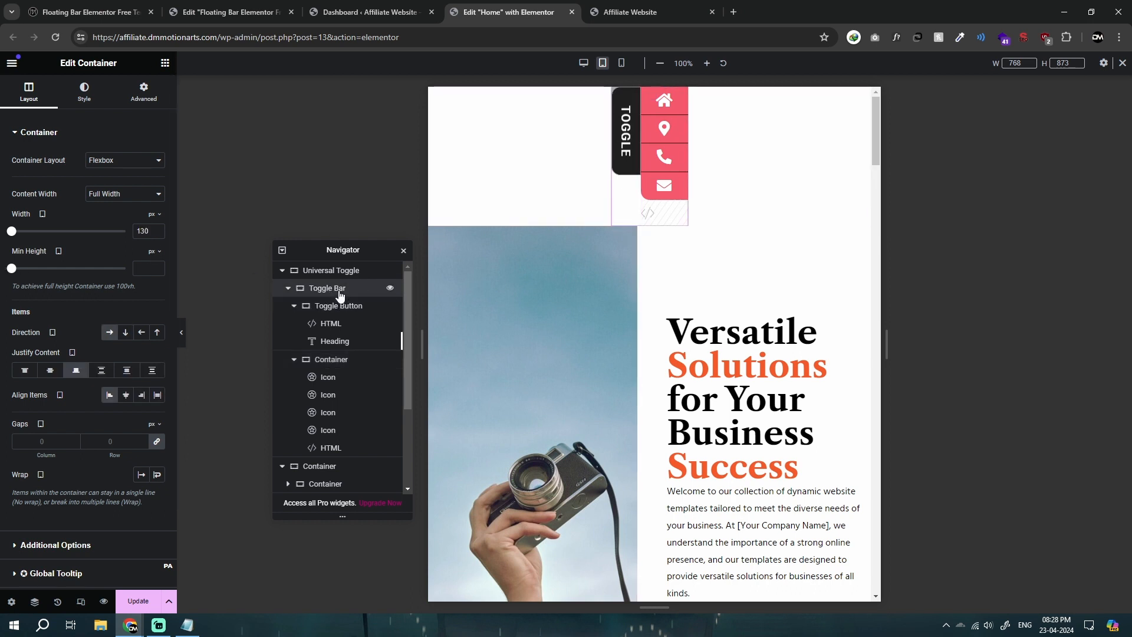
pyautogui.click(143, 93)
pyautogui.click(126, 375)
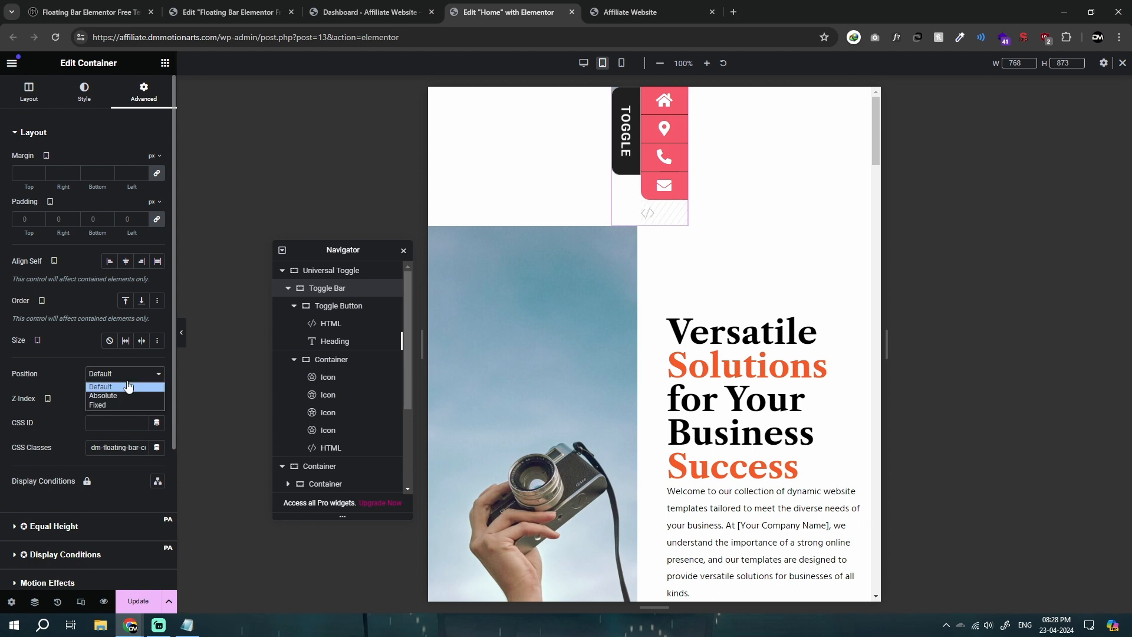
pyautogui.click(114, 405)
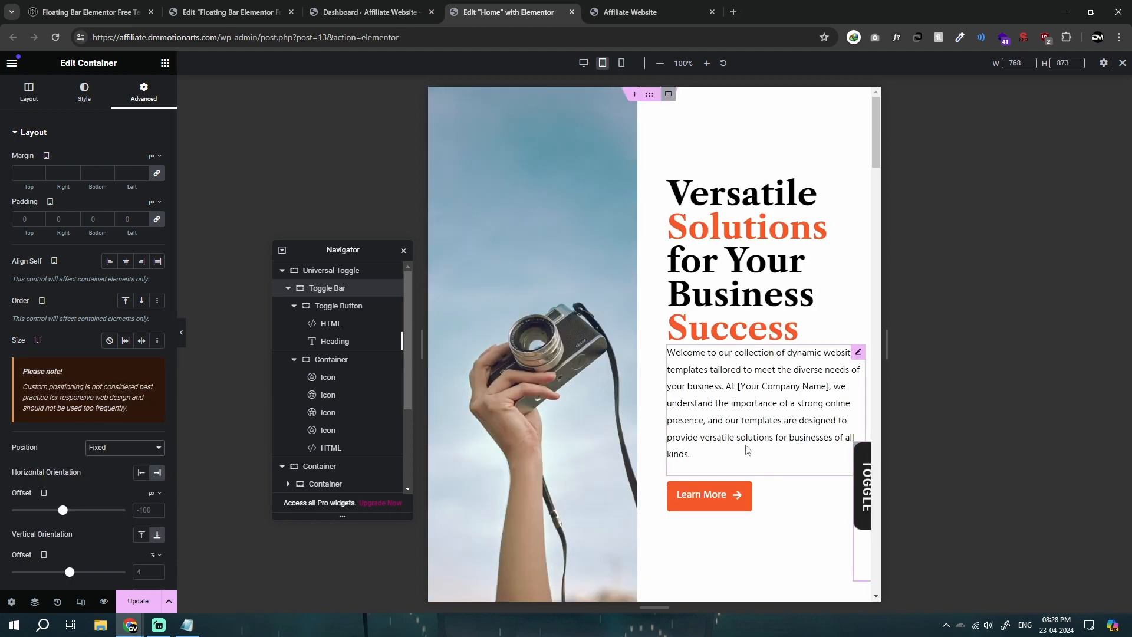
pyautogui.scroll(-2, 747, 450)
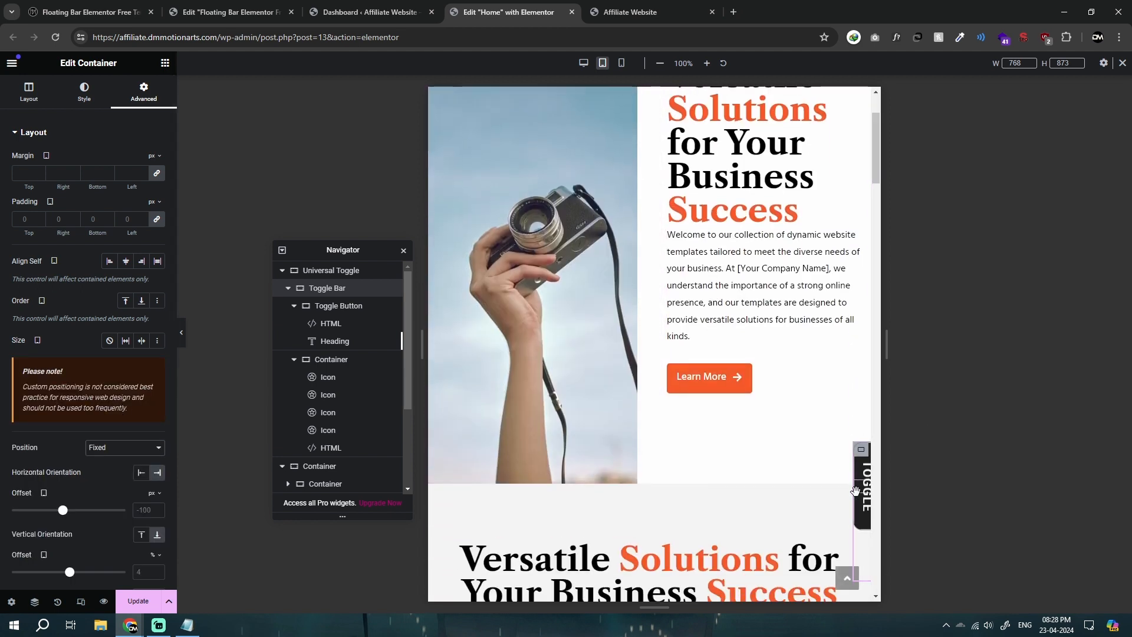
pyautogui.scroll(-2, 125, 423)
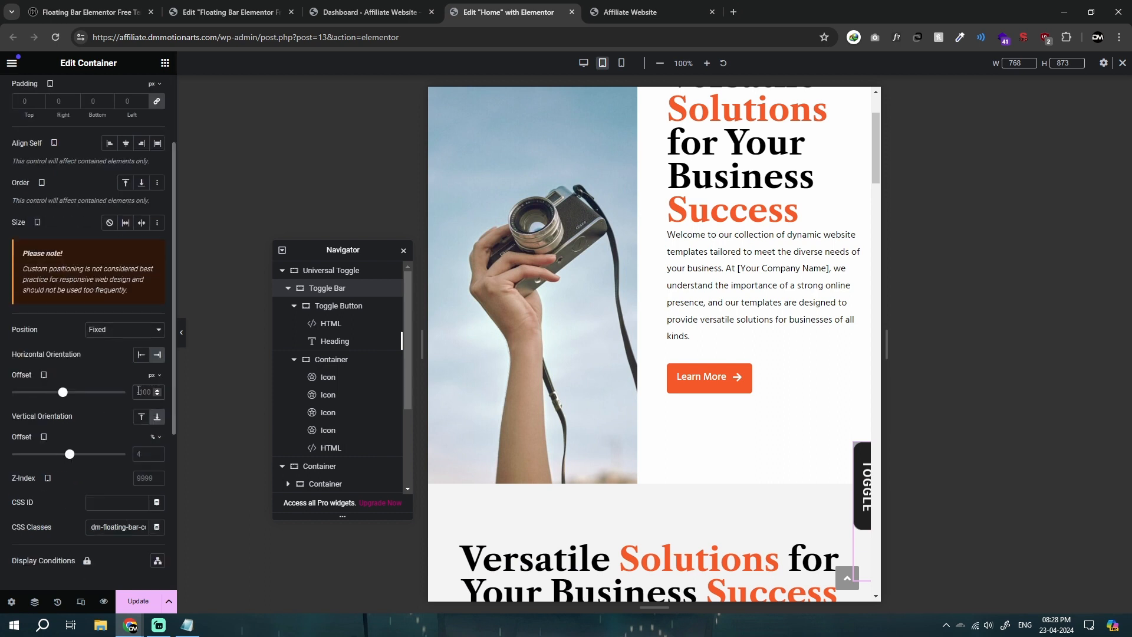
pyautogui.write('-80')
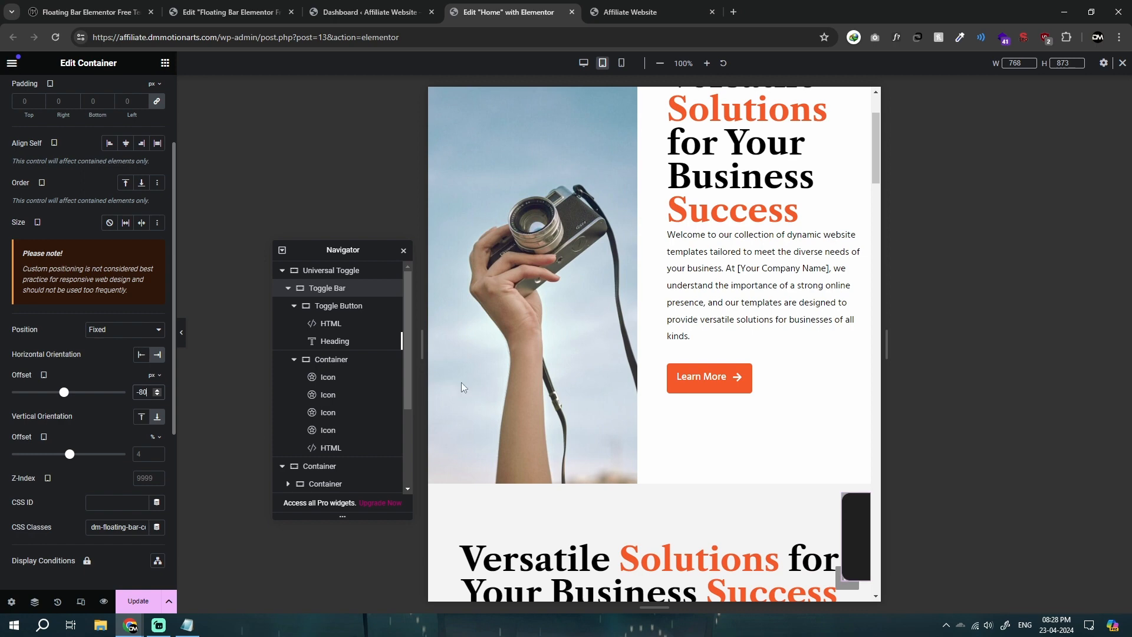
pyautogui.scroll(-3, 461, 387)
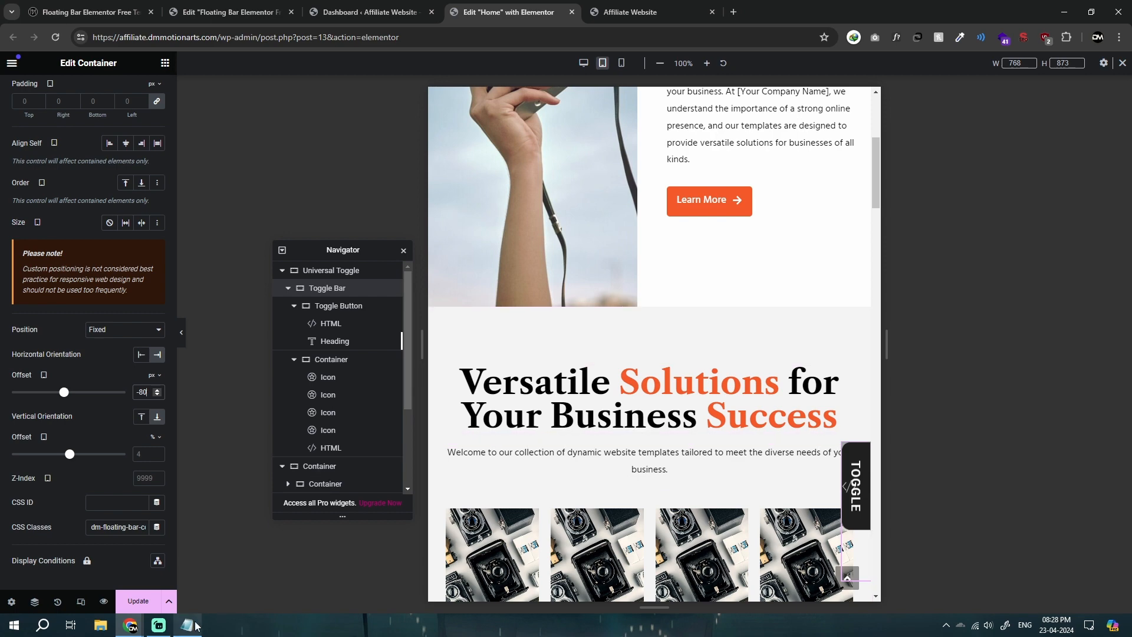
# Step: In the Notepad script, change both tablet translateX values to -80px, select the whole script and return to the page editor
pyautogui.hotkey('alt', 'Tab')
pyautogui.click(878, 122)
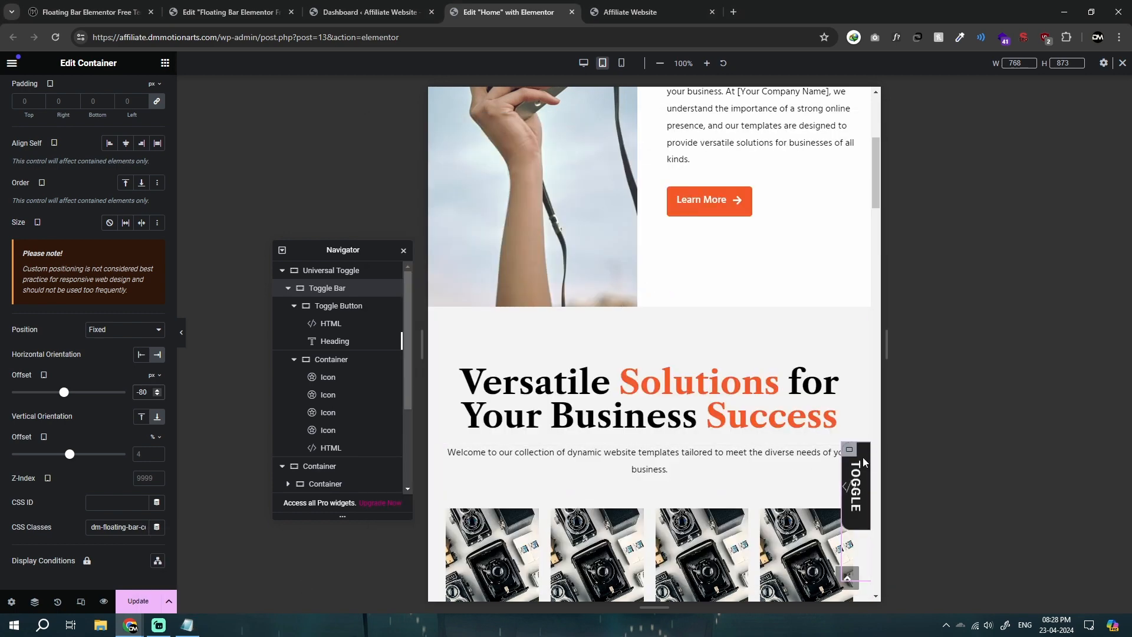
pyautogui.hotkey('alt', 'Tab')
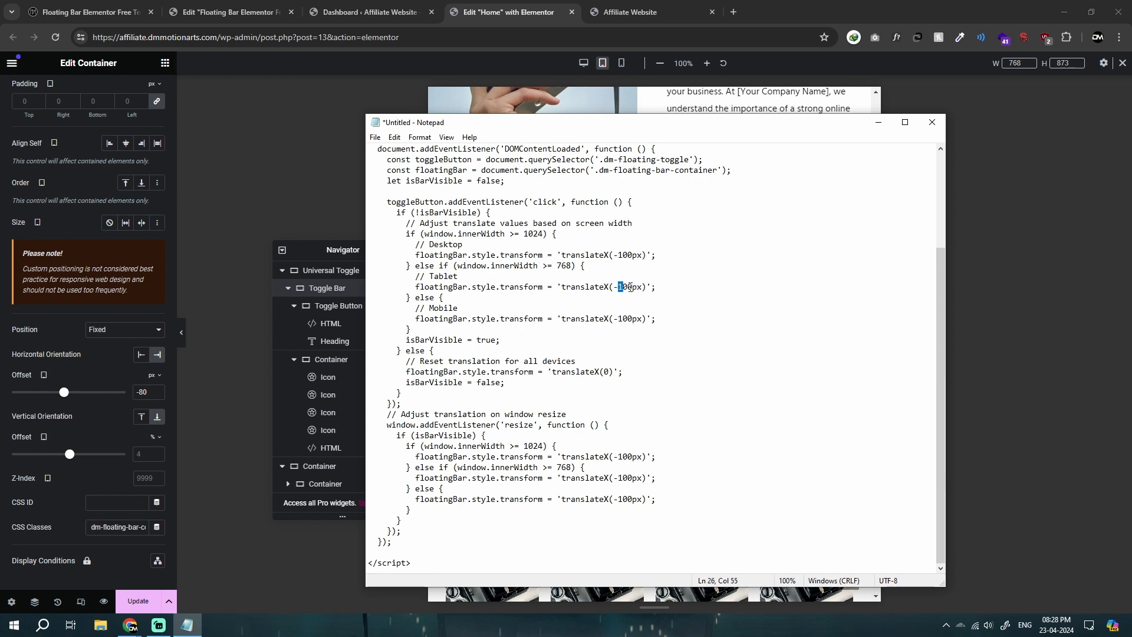
pyautogui.moveTo(661, 277); pyautogui.dragTo(664, 283)
pyautogui.click(664, 284)
pyautogui.hotkey('ctrl', 'a')
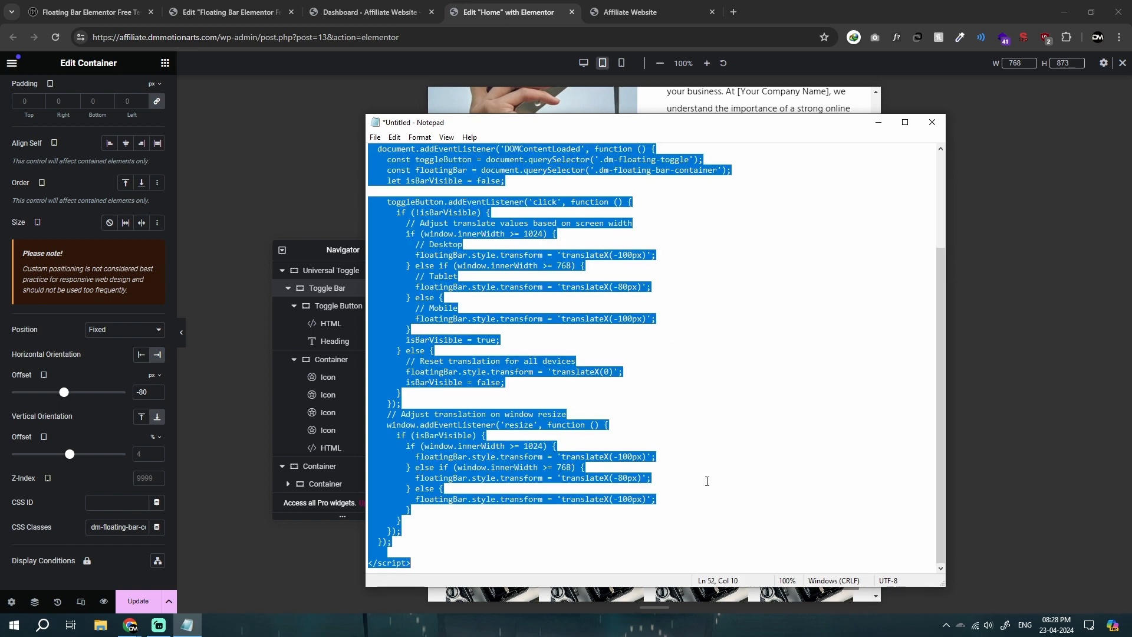
pyautogui.click(4, 493)
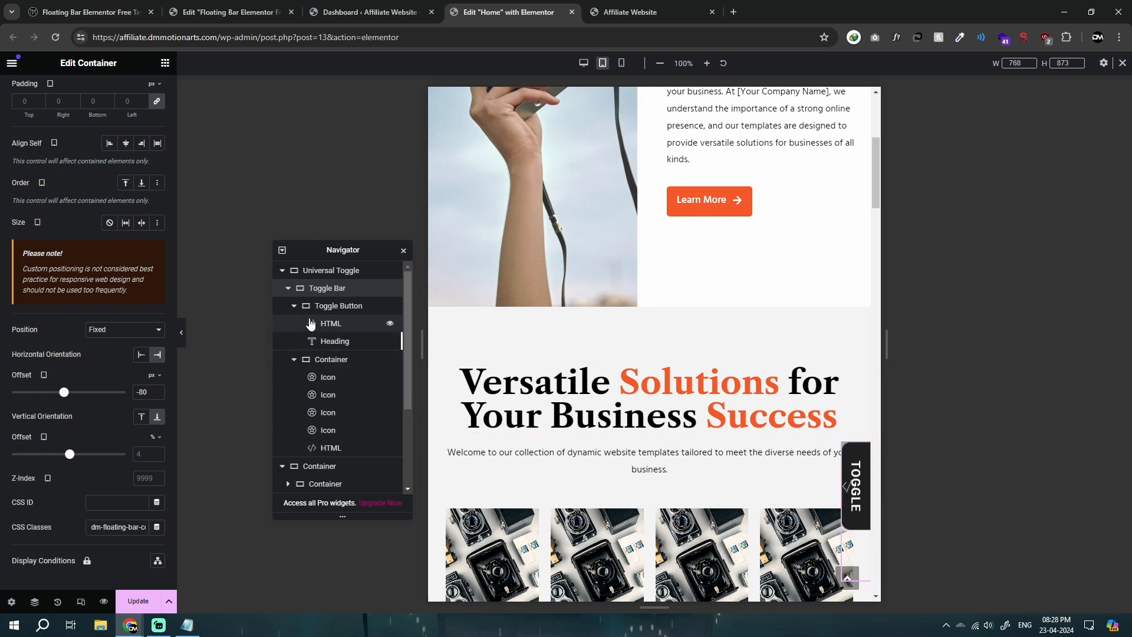
# Step: Compare the icon container's tablet and desktop widths with the translateX values in the Notepad script
pyautogui.click(333, 361)
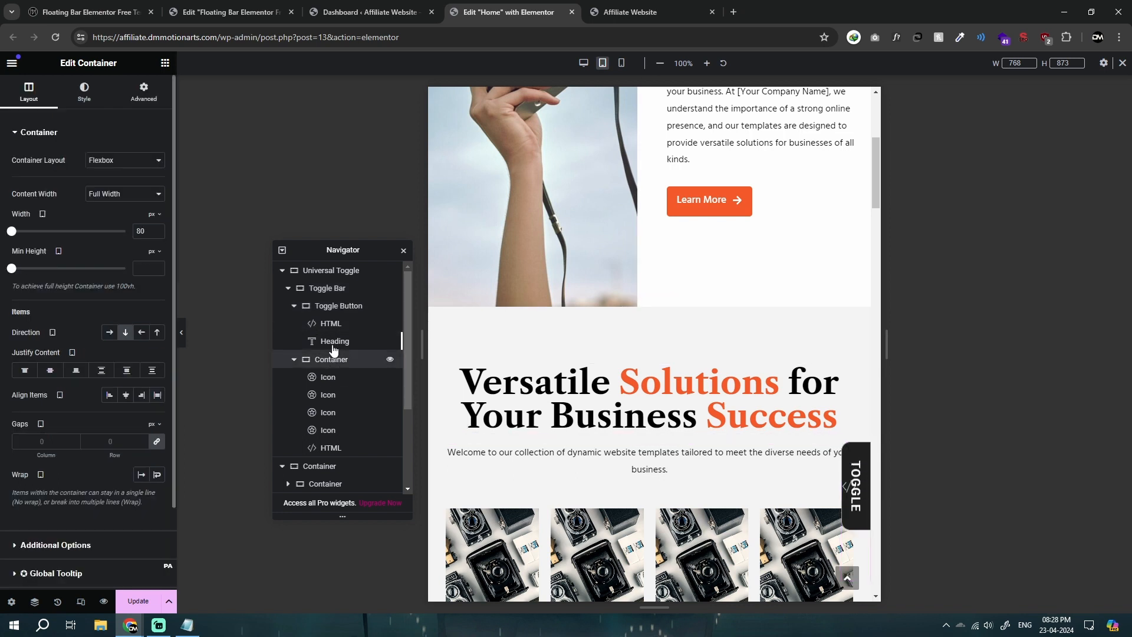
pyautogui.click(336, 346)
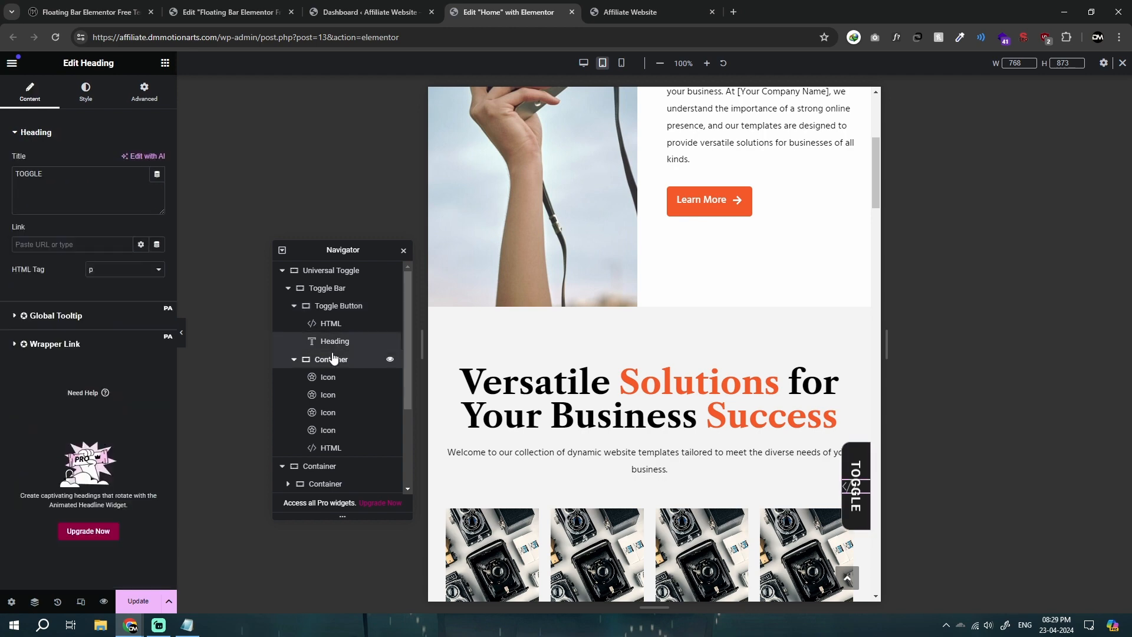
pyautogui.click(332, 359)
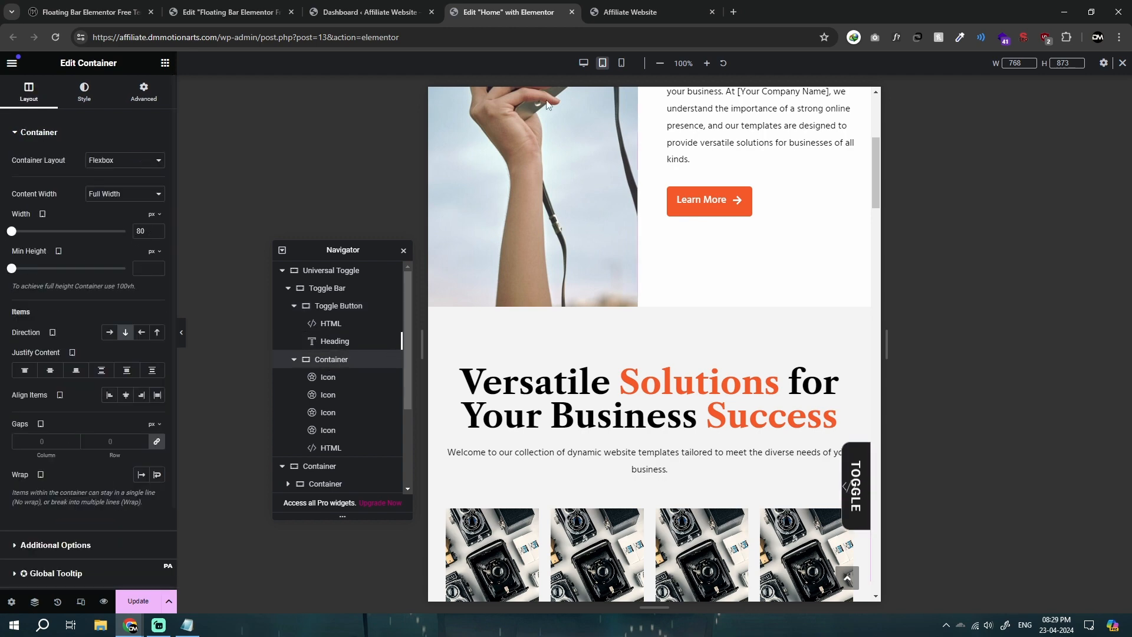
pyautogui.click(583, 63)
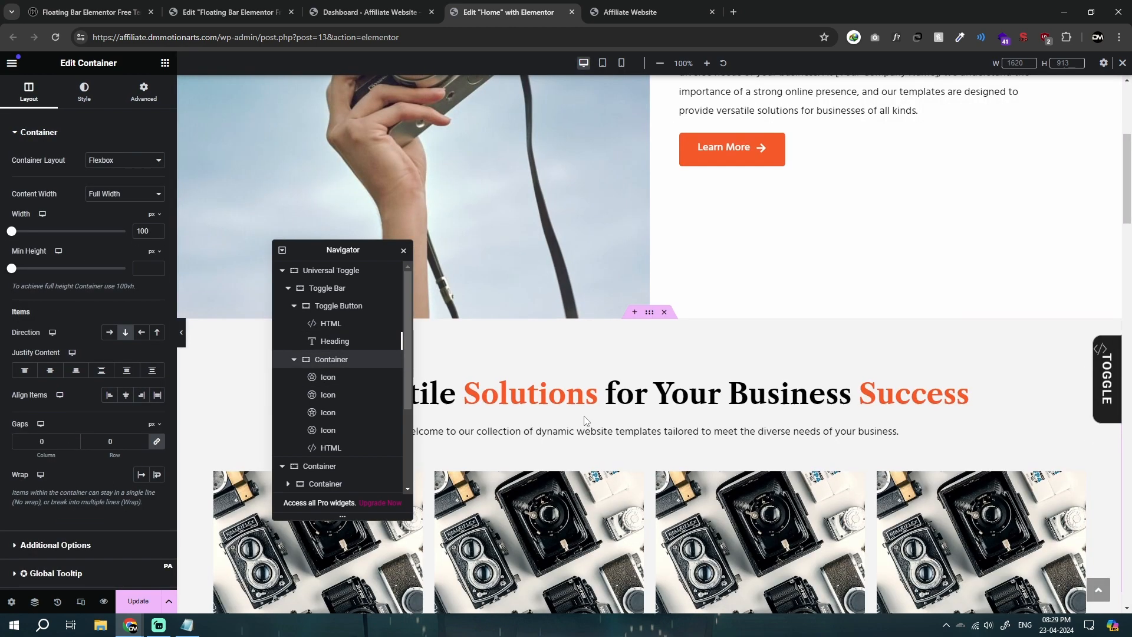
pyautogui.click(187, 625)
pyautogui.click(704, 294)
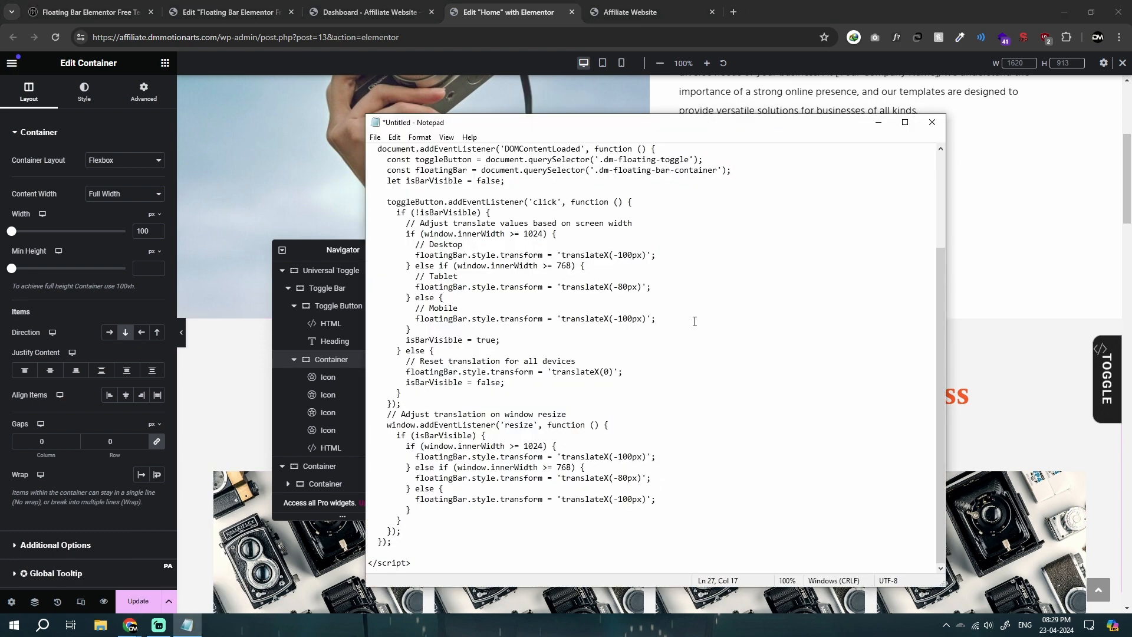
pyautogui.click(879, 124)
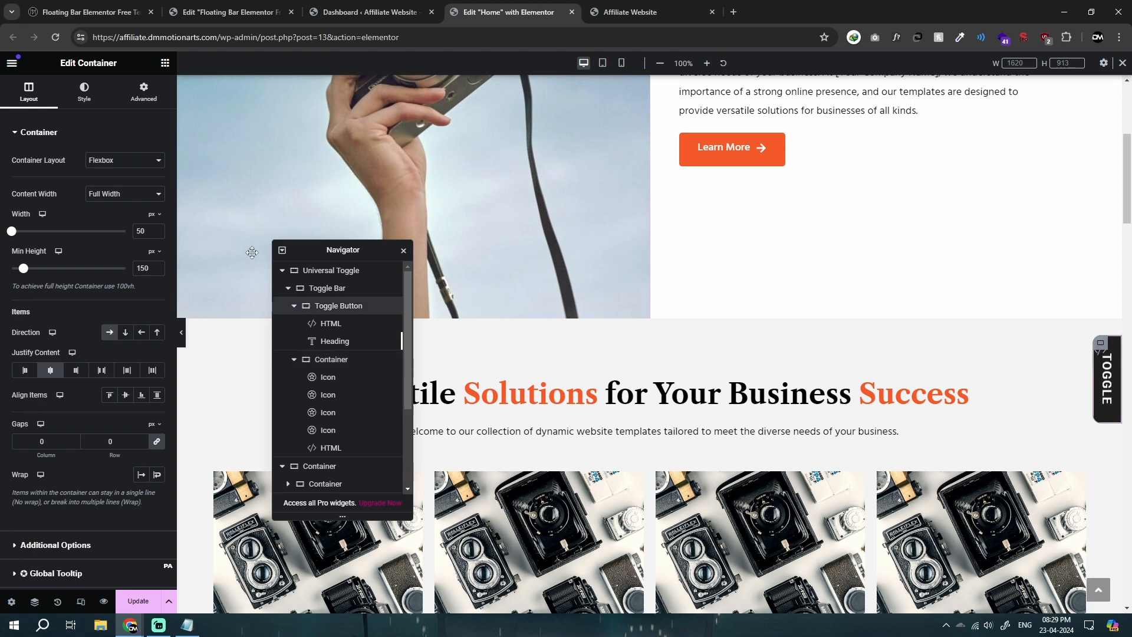
# Step: Set the Toggle Bar's position to Default in desktop view and move the Notepad script window aside
pyautogui.click(326, 288)
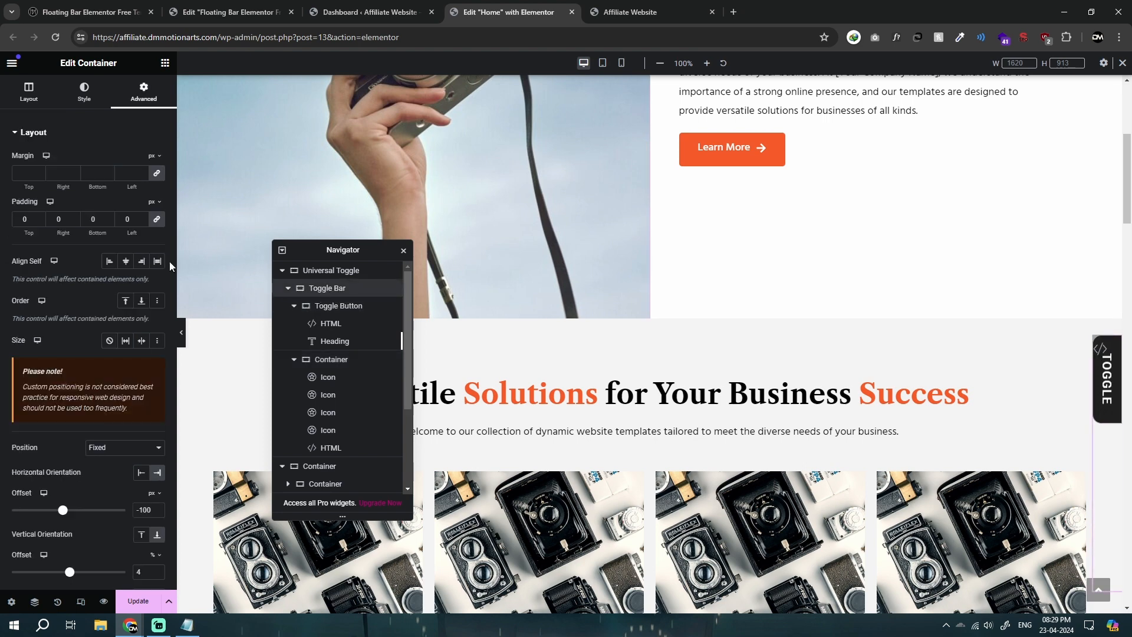
pyautogui.click(124, 447)
pyautogui.click(115, 461)
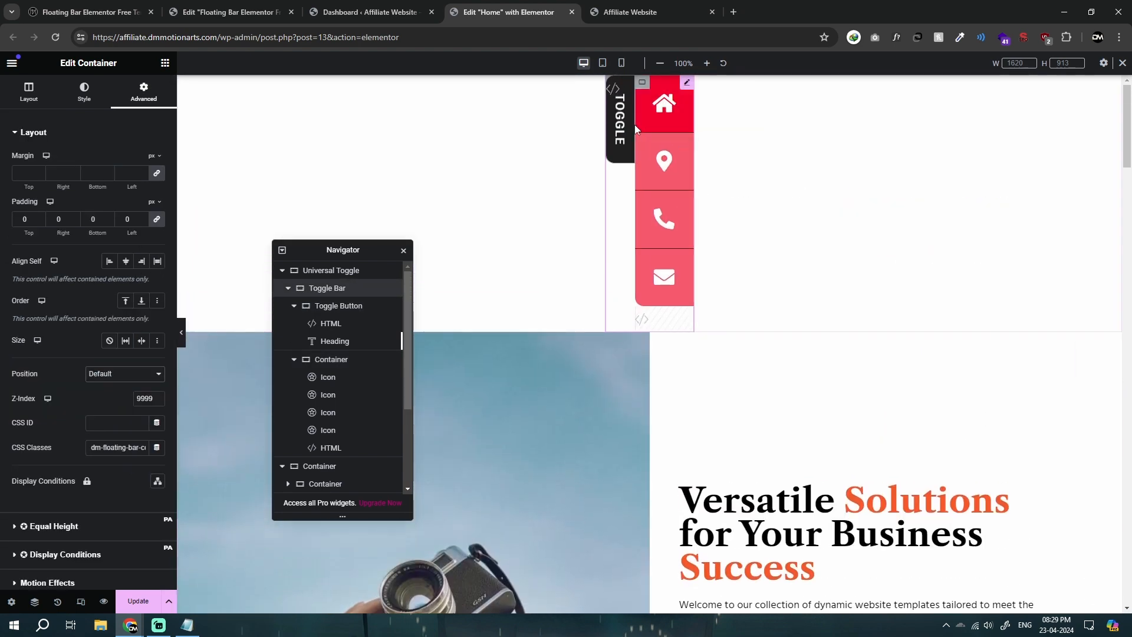
pyautogui.hotkey('alt', 'Tab')
pyautogui.moveTo(528, 129); pyautogui.dragTo(807, 268)
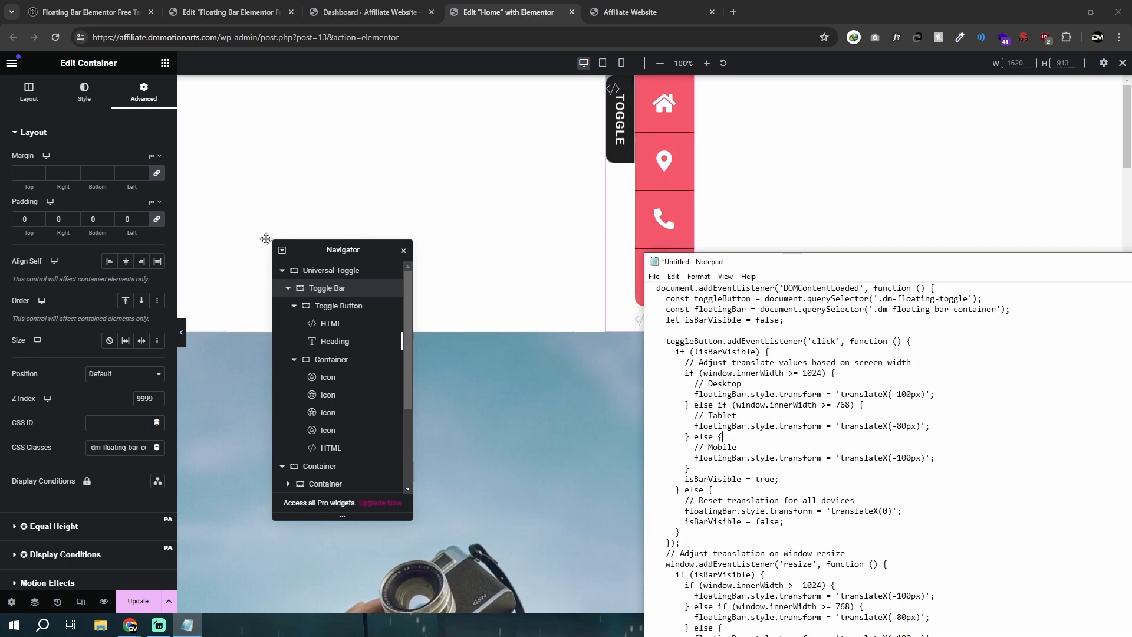
# Step: Collapse the Toggle Bar's nested containers in the structure list and compare the desktop widths of all three containers
pyautogui.click(294, 306)
pyautogui.click(294, 324)
pyautogui.click(293, 324)
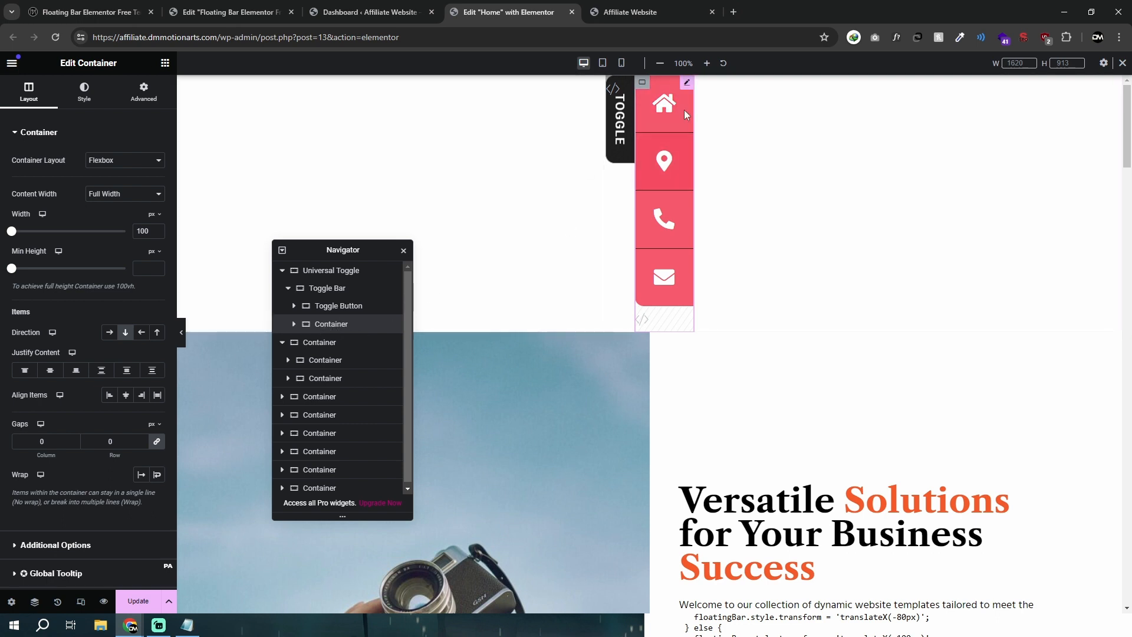
pyautogui.click(318, 304)
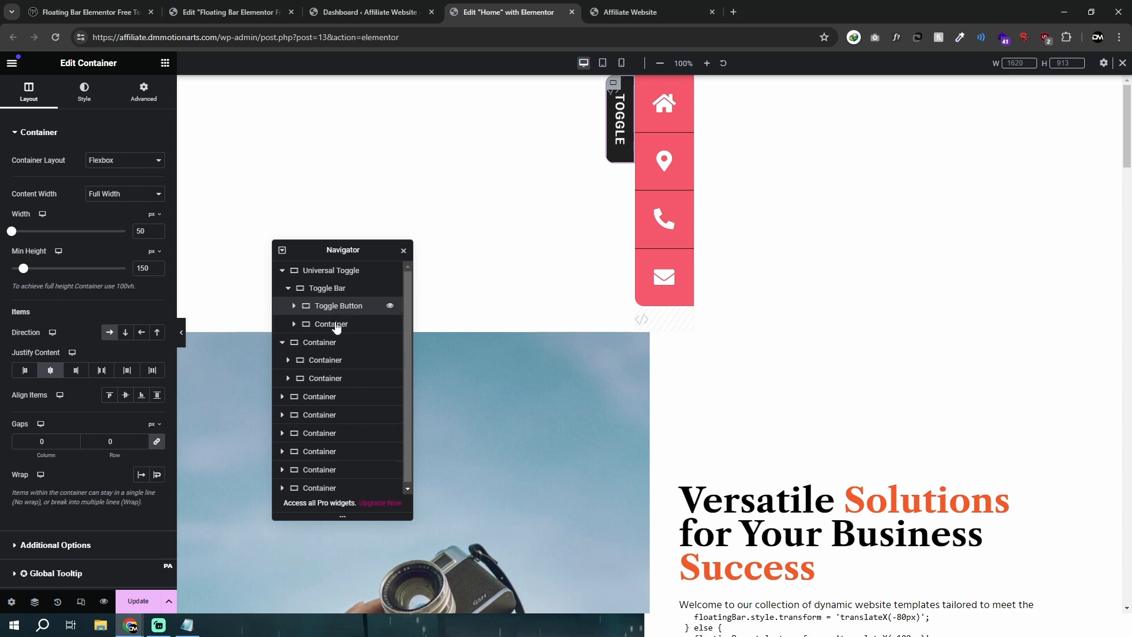
pyautogui.click(337, 290)
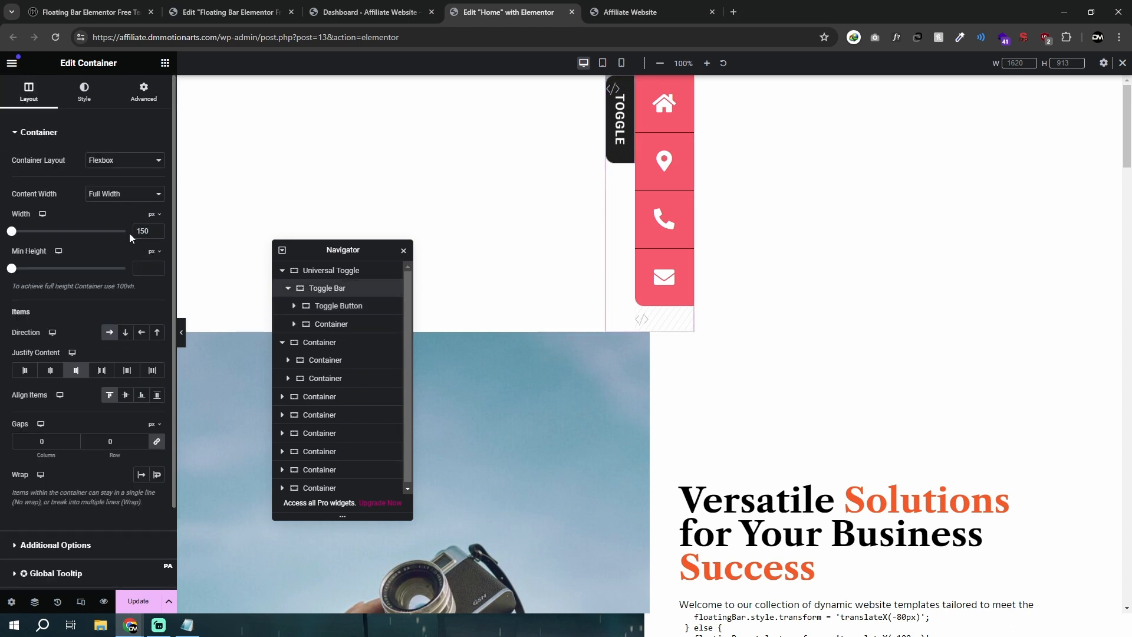
pyautogui.click(331, 326)
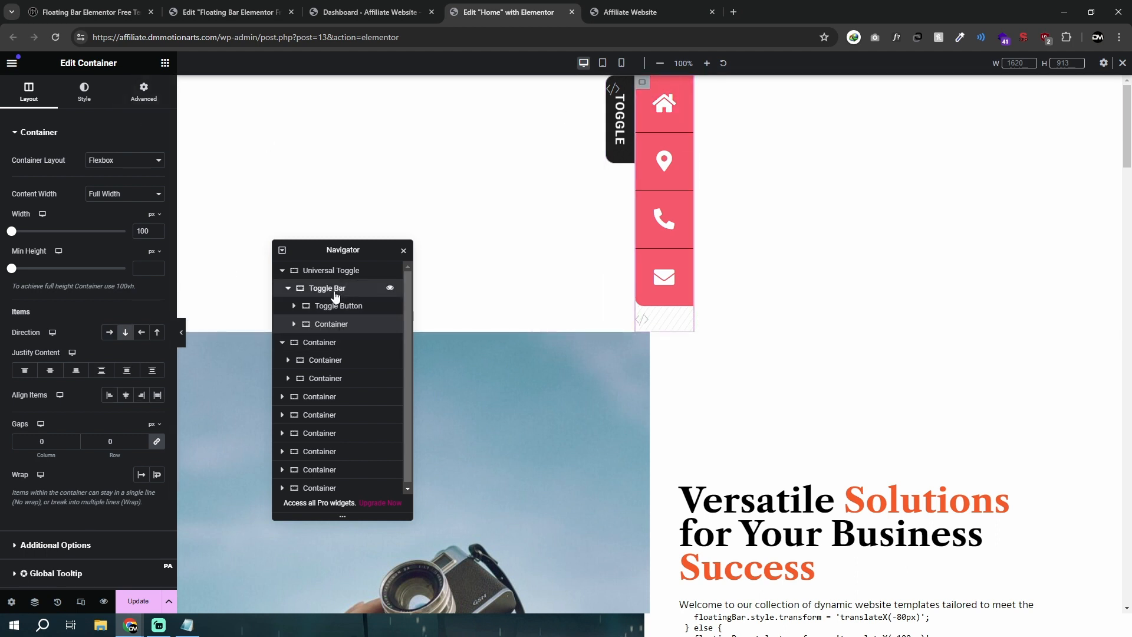
# Step: Return the Toggle Bar's position to Fixed
pyautogui.click(334, 294)
pyautogui.click(133, 94)
pyautogui.scroll(-3, 115, 348)
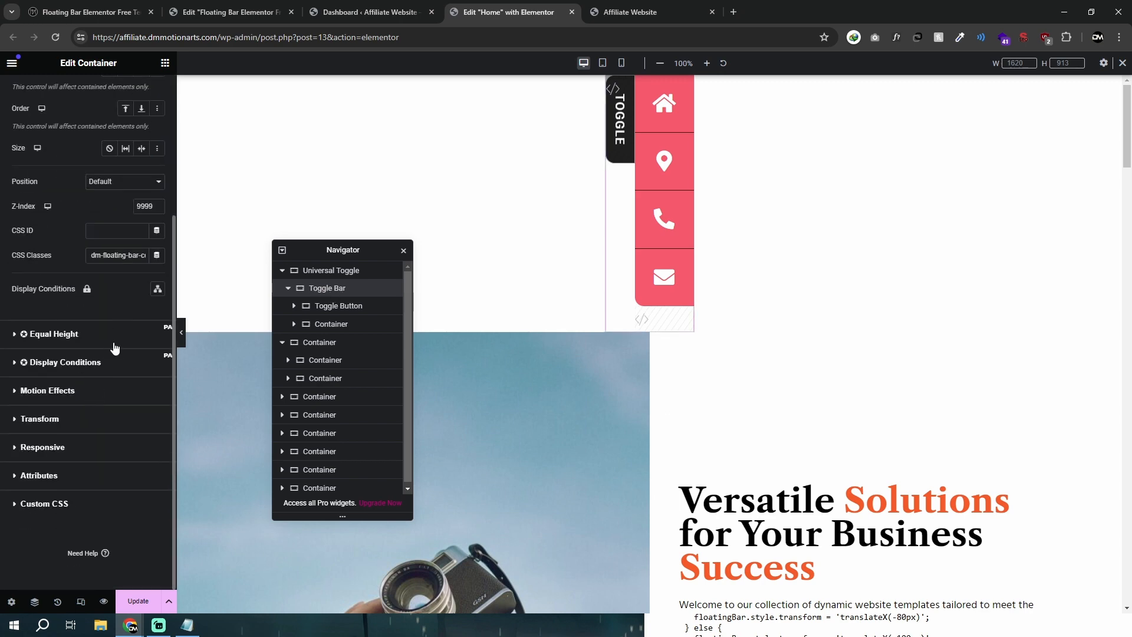
pyautogui.click(107, 184)
pyautogui.click(112, 212)
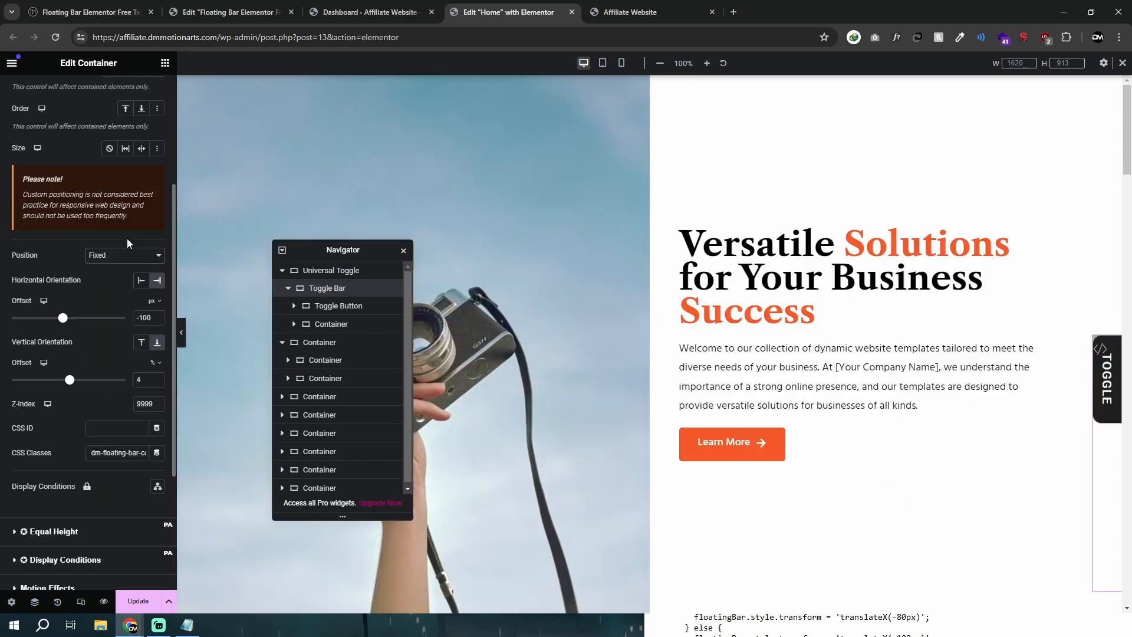
# Step: Compare the icon container's desktop width and the Toggle Bar's horizontal offset with the desktop and tablet translateX values in the Notepad script
pyautogui.click(337, 326)
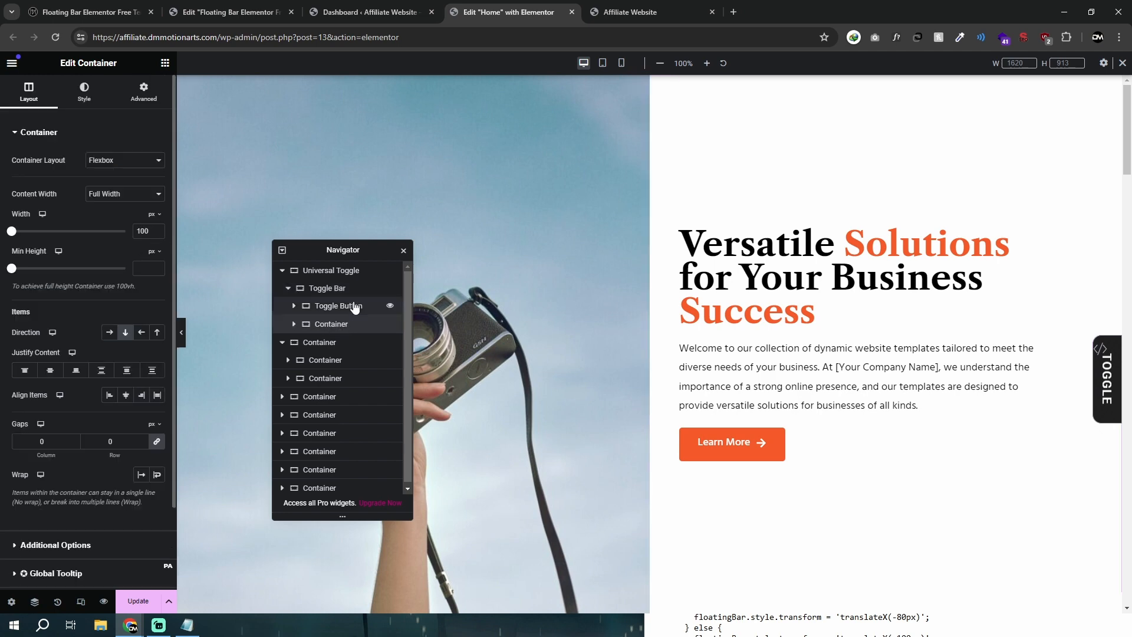
pyautogui.scroll(-3, 152, 339)
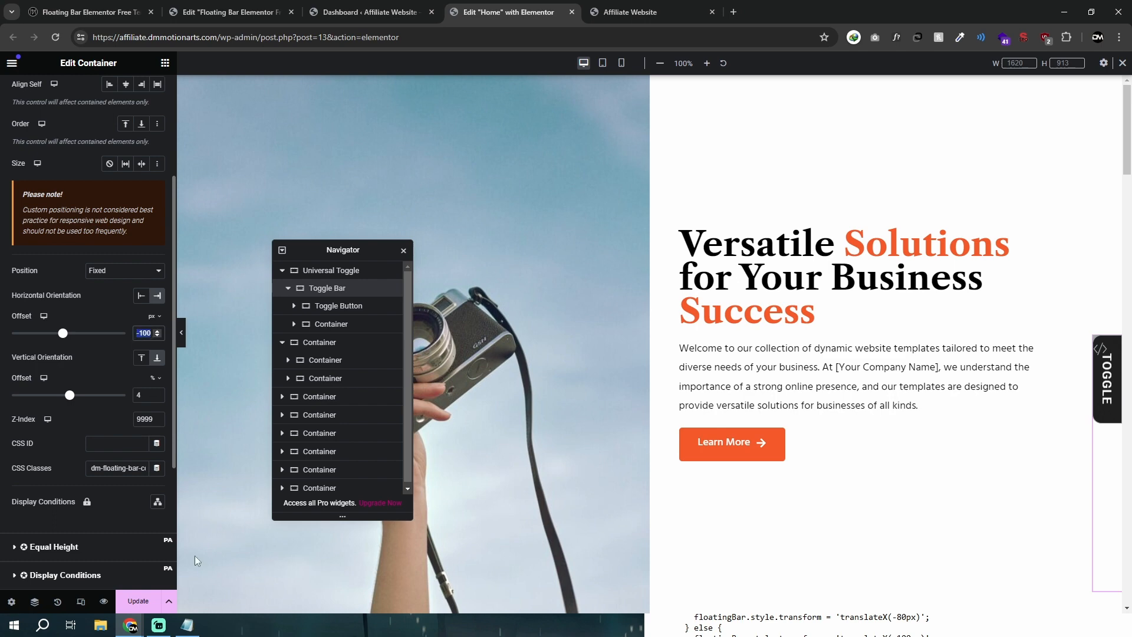
pyautogui.click(187, 625)
pyautogui.moveTo(877, 260); pyautogui.dragTo(672, 169)
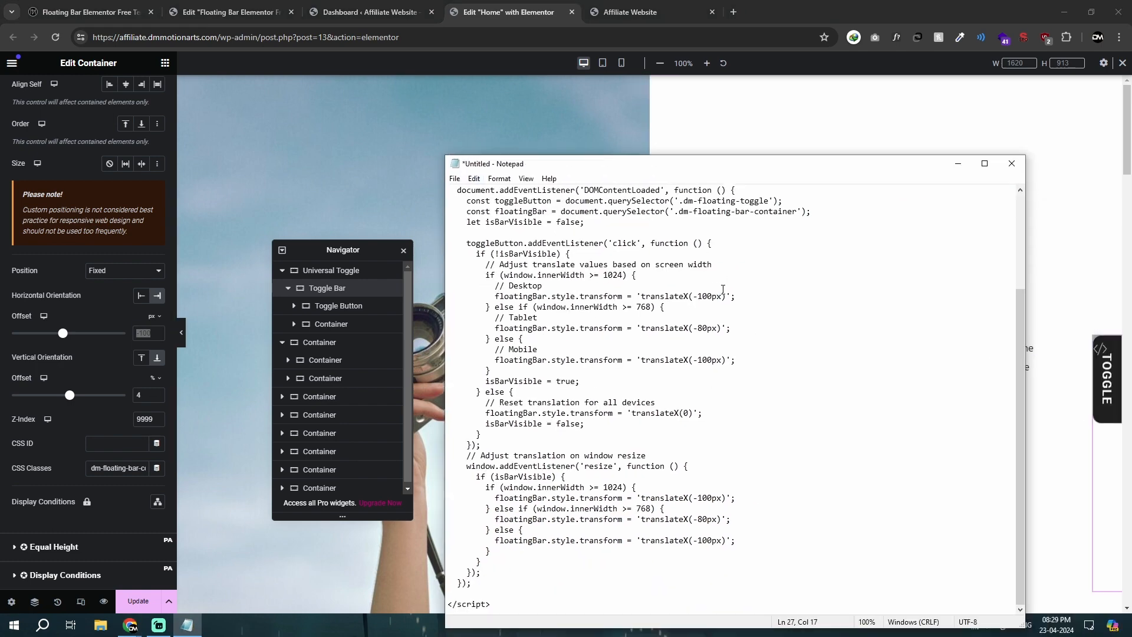
pyautogui.moveTo(693, 296); pyautogui.dragTo(706, 329)
pyautogui.click(711, 328)
pyautogui.moveTo(693, 519); pyautogui.dragTo(713, 519)
pyautogui.click(711, 519)
pyautogui.click(140, 333)
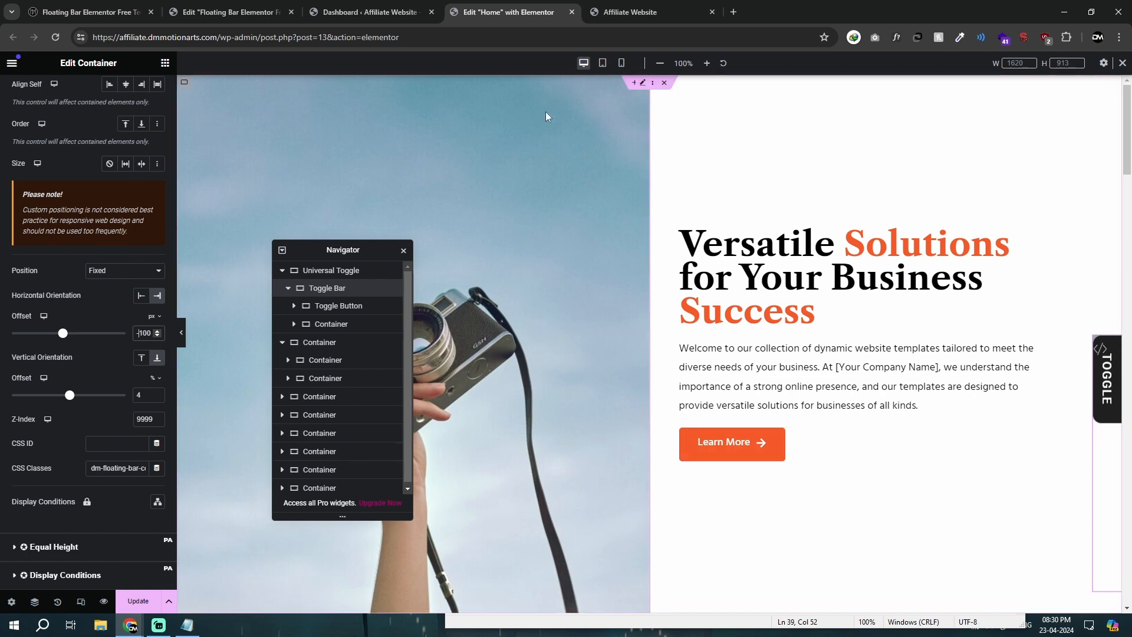
# Step: Switch to the WordPress dashboard of the Affiliate Website
pyautogui.click(392, 7)
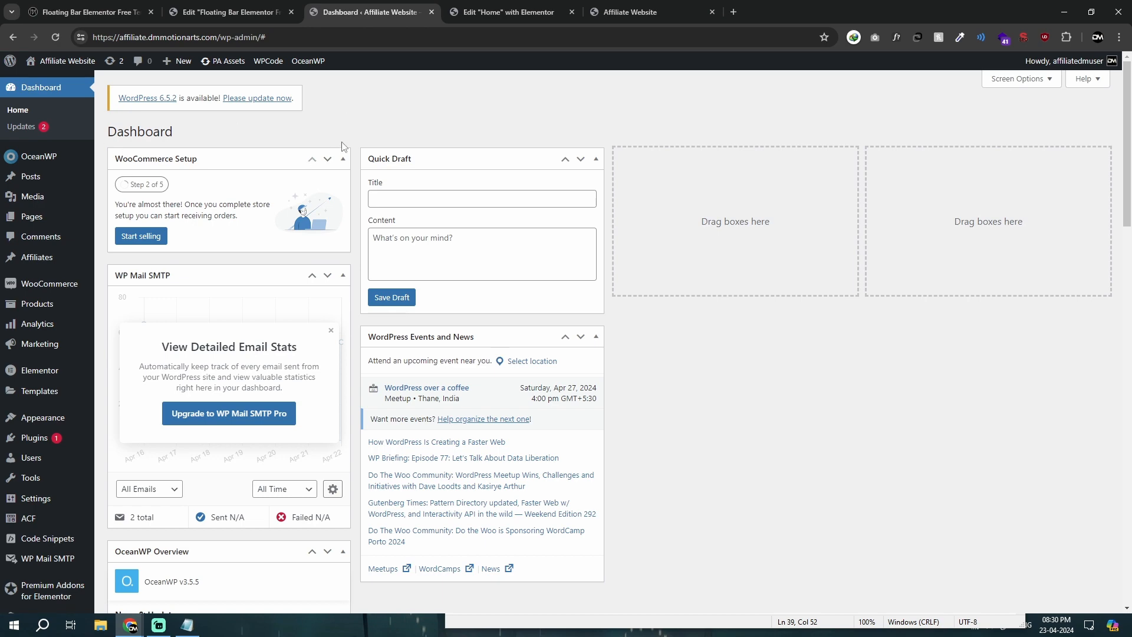
pyautogui.click(509, 12)
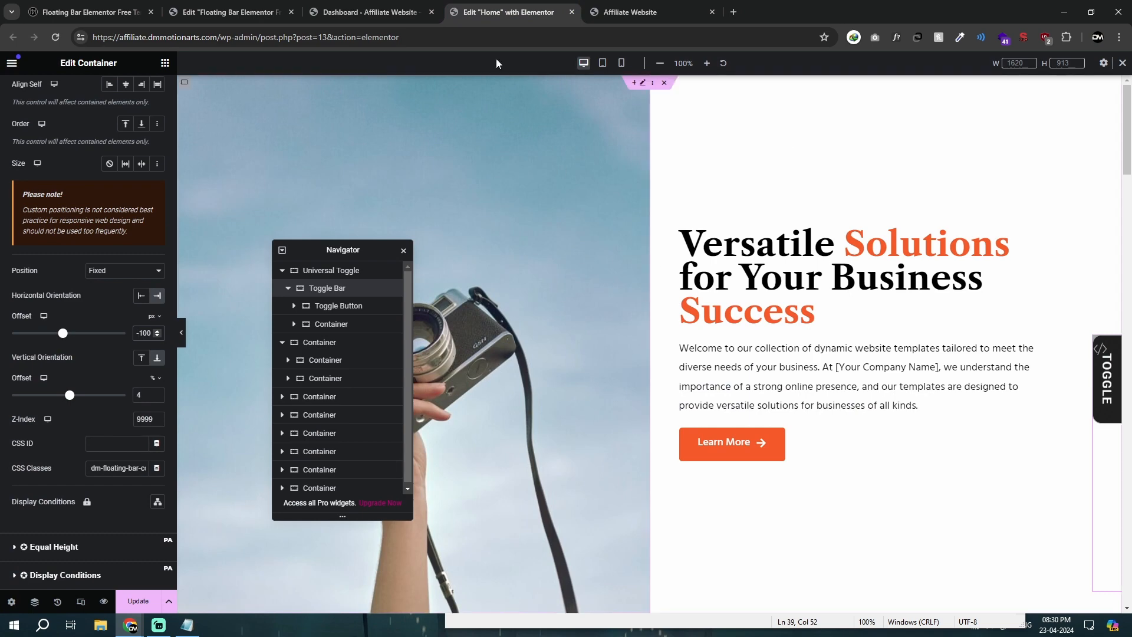
pyautogui.click(351, 13)
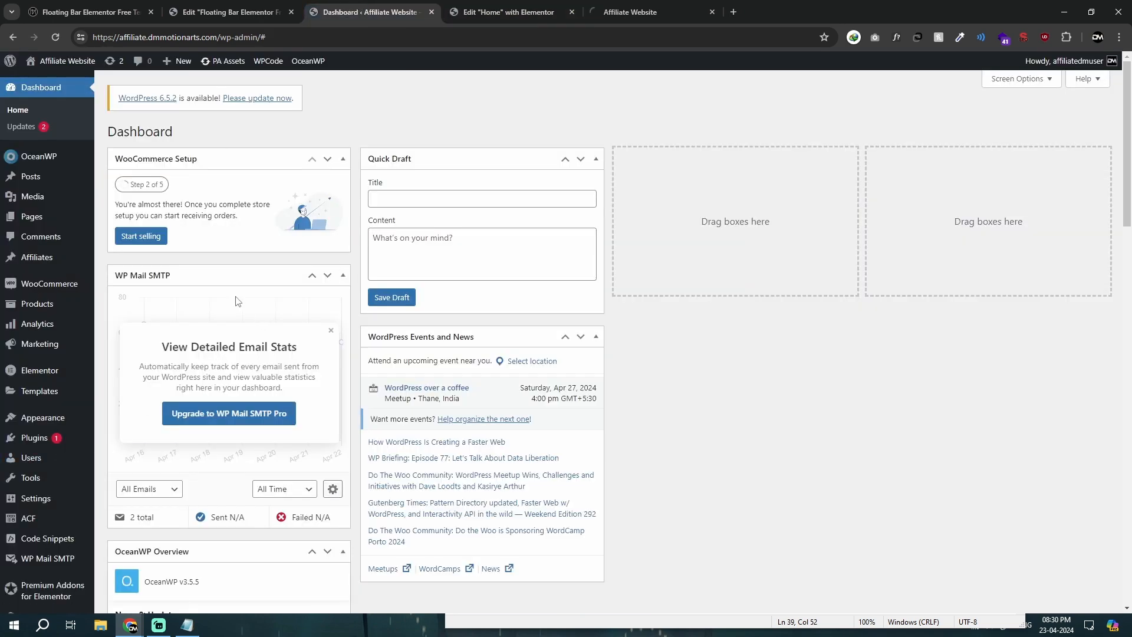
pyautogui.click(88, 12)
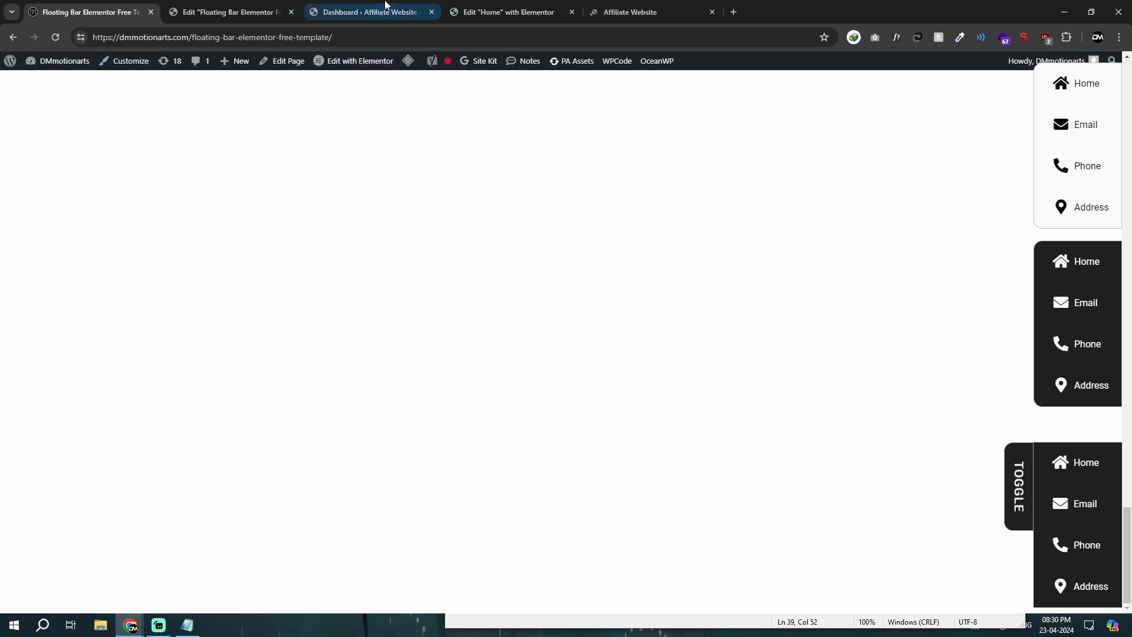
pyautogui.click(386, 5)
# Step: Open OceanWP's My Library from the Affiliate Website dashboard in a separate browser tab
pyautogui.moveTo(18, 444)
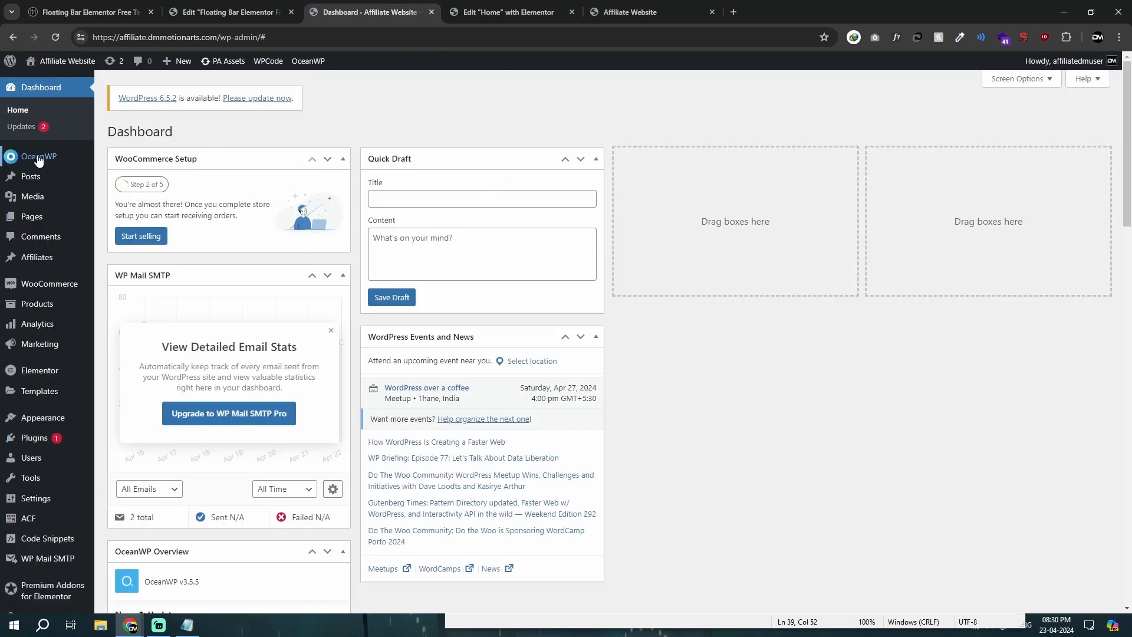
pyautogui.moveTo(37, 156)
pyautogui.middleClick(142, 175)
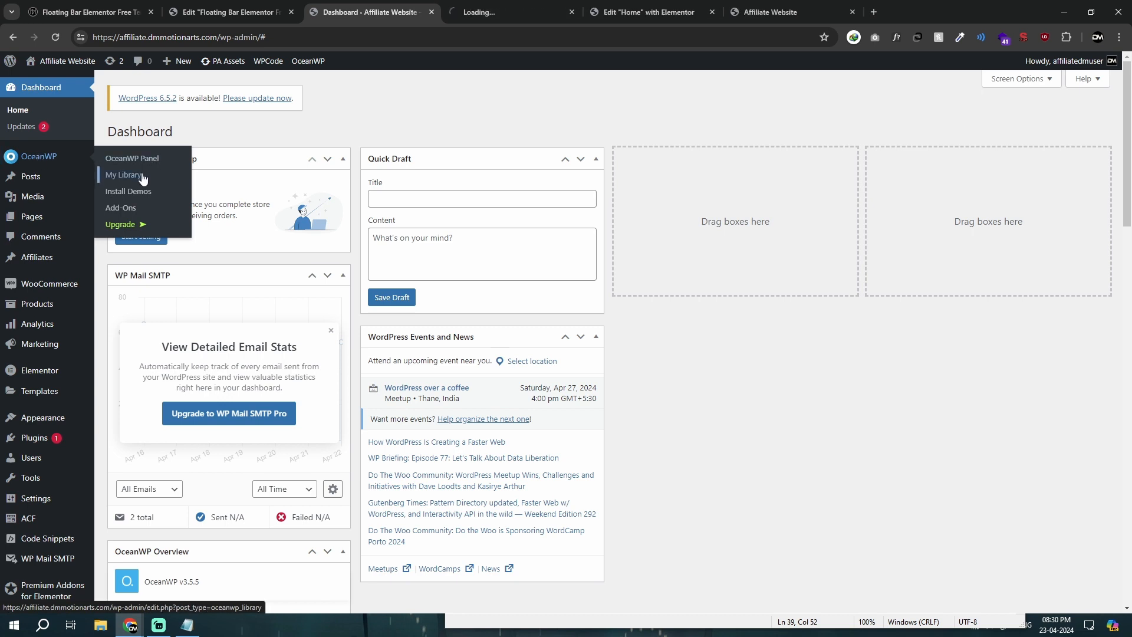
pyautogui.click(477, 6)
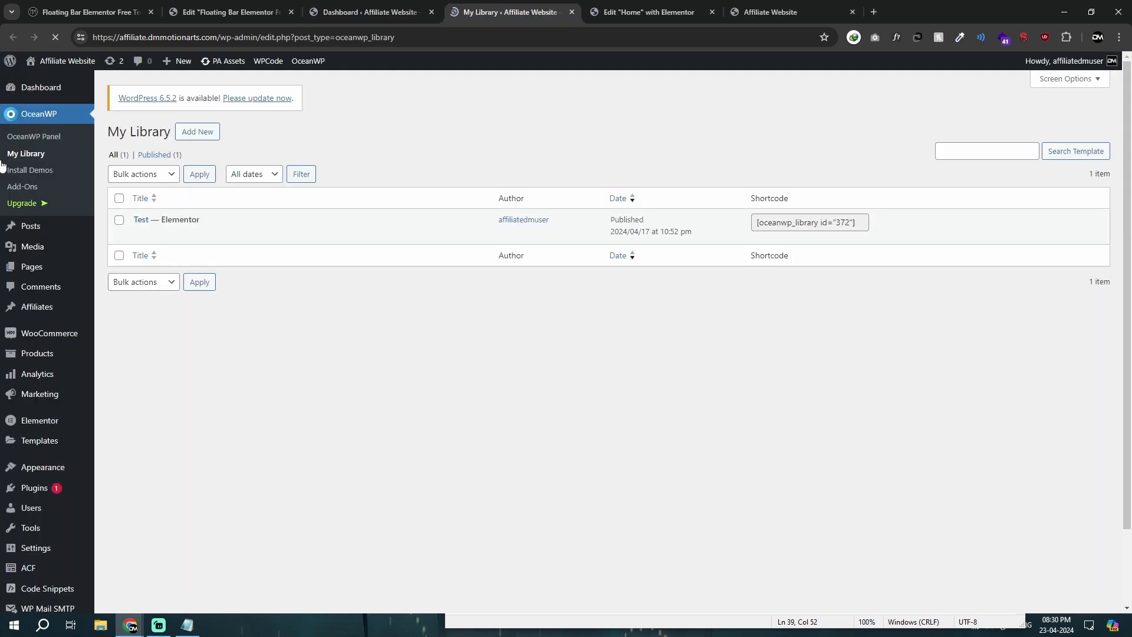
# Step: Open the Add New Plugin page from the Affiliate Website dashboard in a separate tab and search for "anywhere"
pyautogui.click(353, 6)
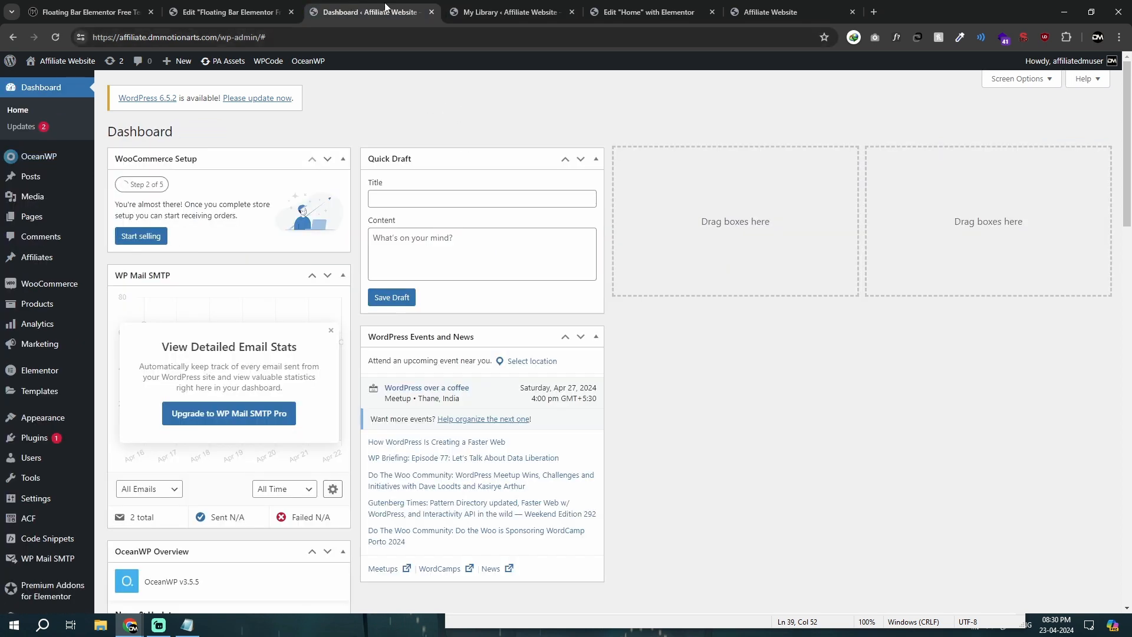
pyautogui.moveTo(54, 437)
pyautogui.middleClick(134, 456)
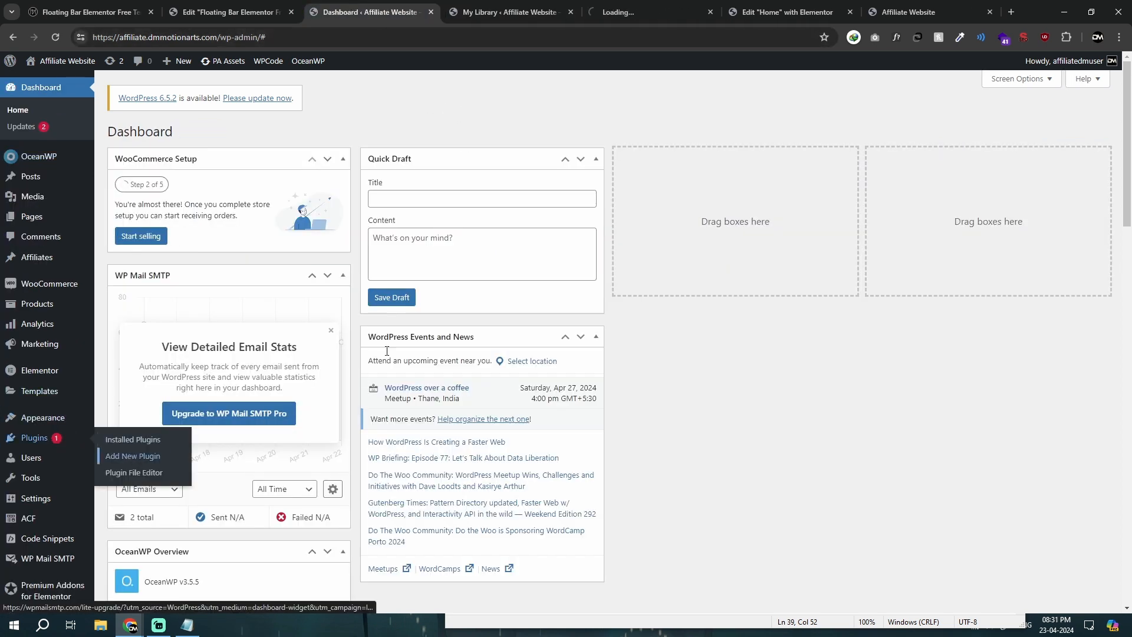
pyautogui.click(676, 5)
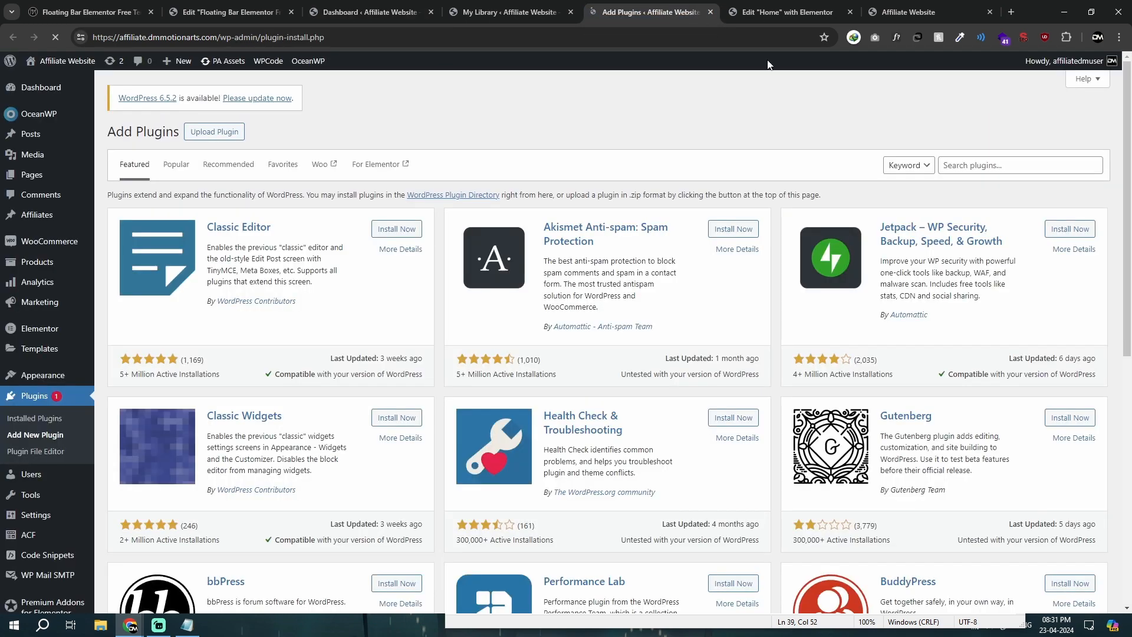
pyautogui.click(979, 159)
pyautogui.write('anywhere')
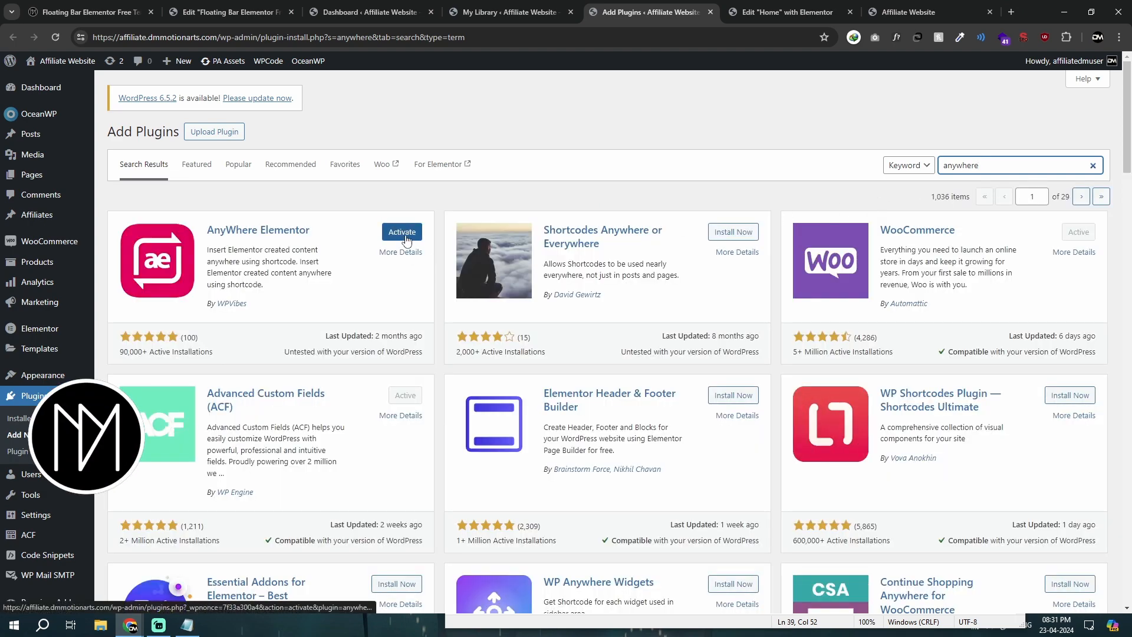
# Step: Activate the AnyWhere Elementor plugin and reload the plugins page to refresh the admin menu
pyautogui.click(406, 239)
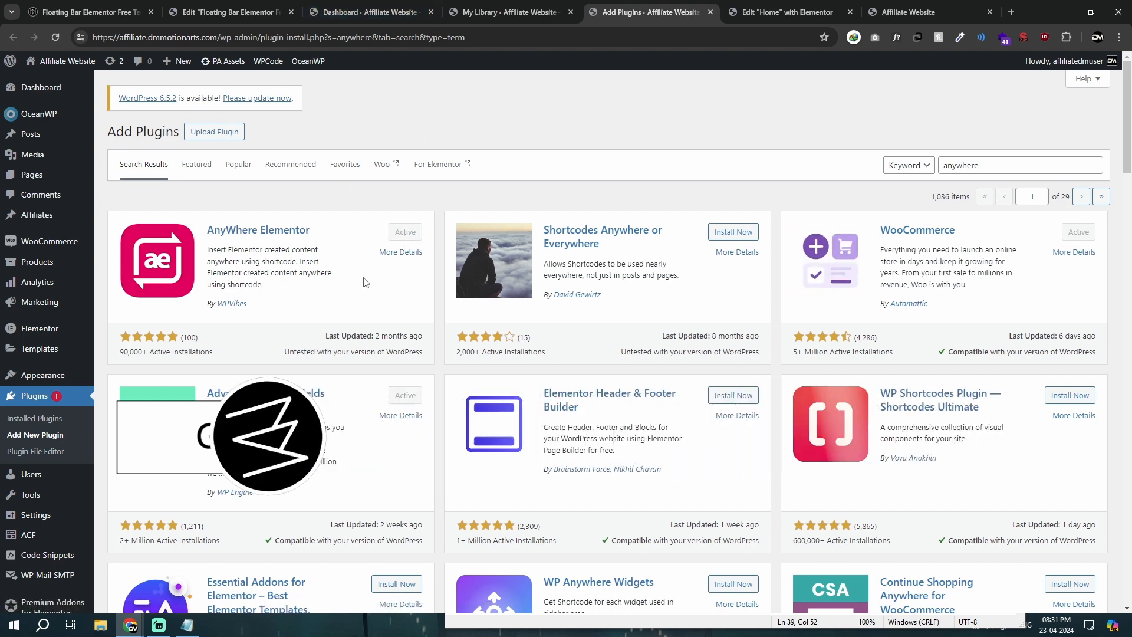
pyautogui.moveTo(205, 227); pyautogui.dragTo(326, 287)
pyautogui.click(326, 287)
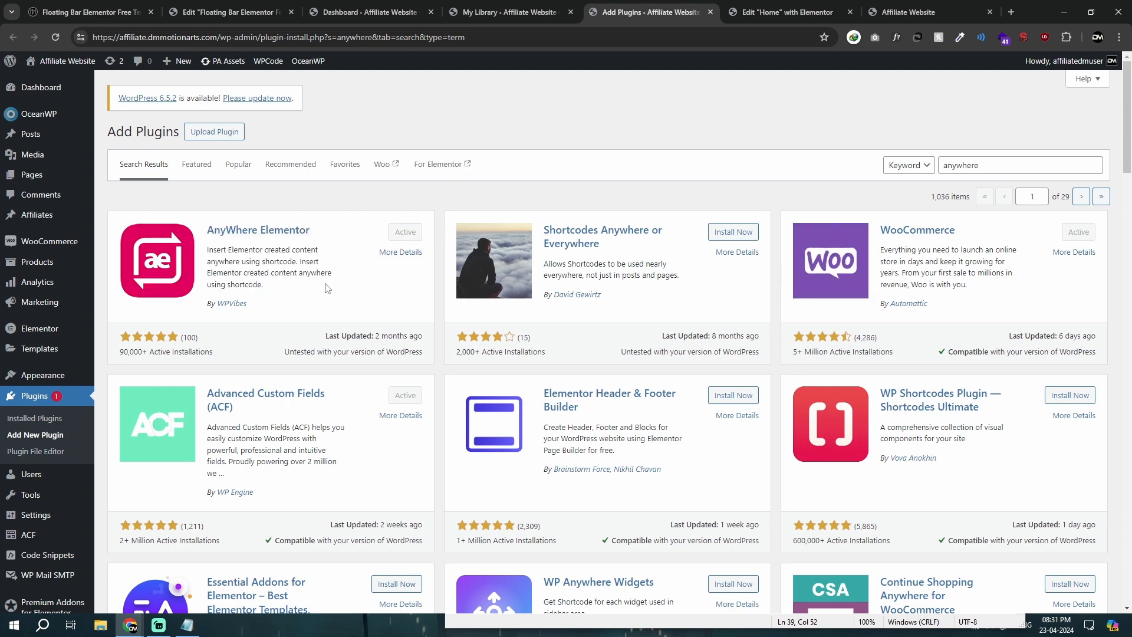
pyautogui.scroll(-3, 44, 371)
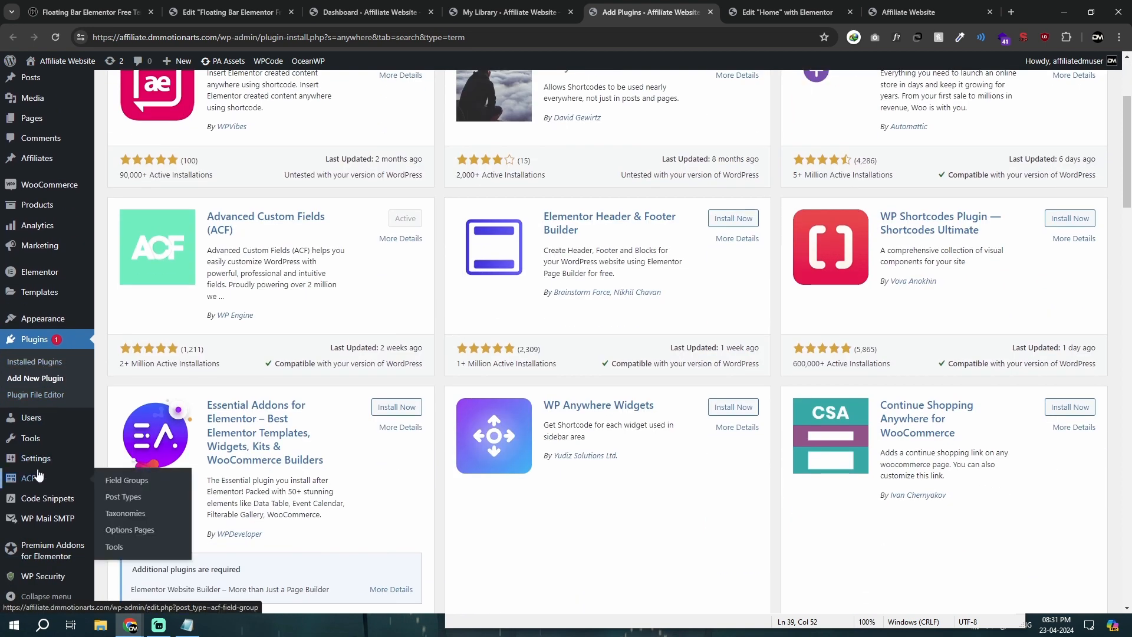
pyautogui.scroll(3, 41, 354)
pyautogui.click(55, 40)
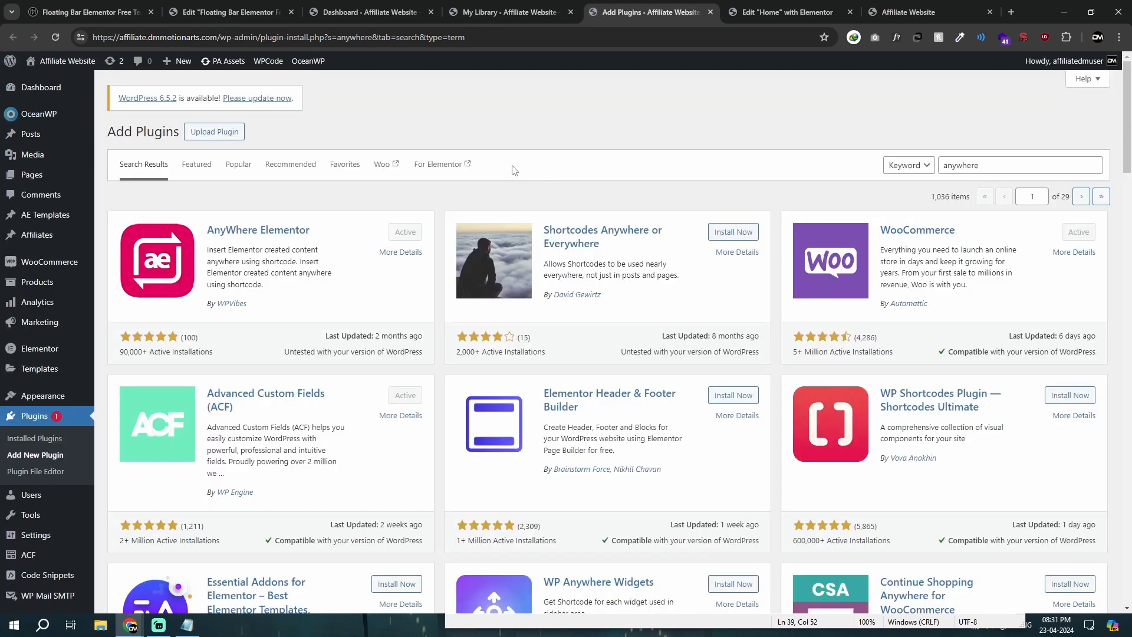
# Step: Open the list of all AE Templates and examine its Shortcode column
pyautogui.moveTo(60, 226)
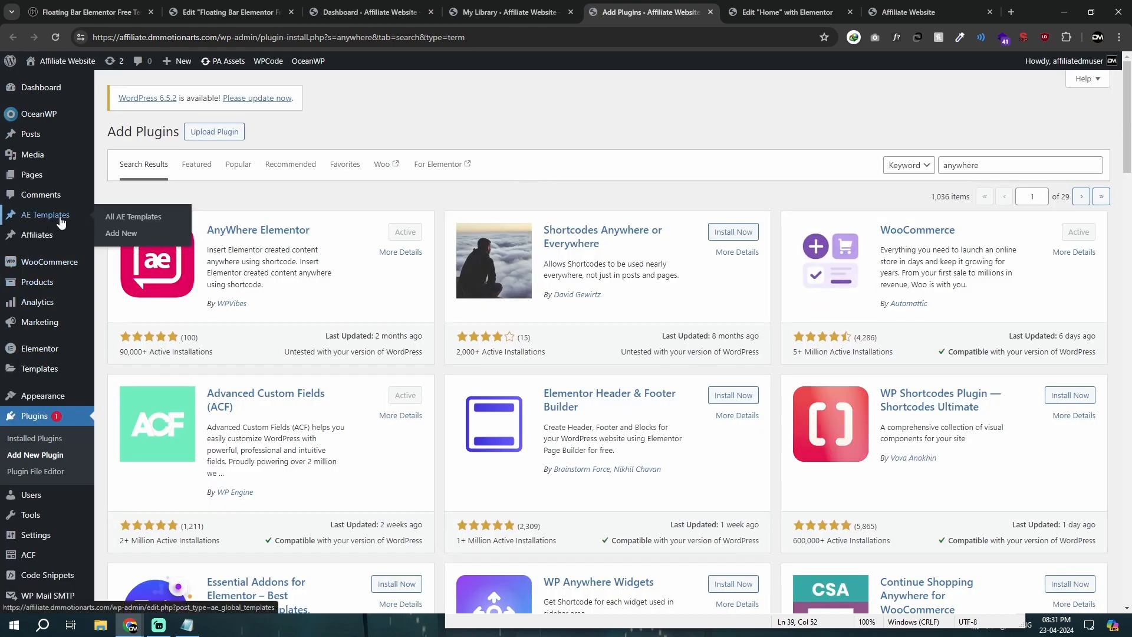
pyautogui.click(125, 223)
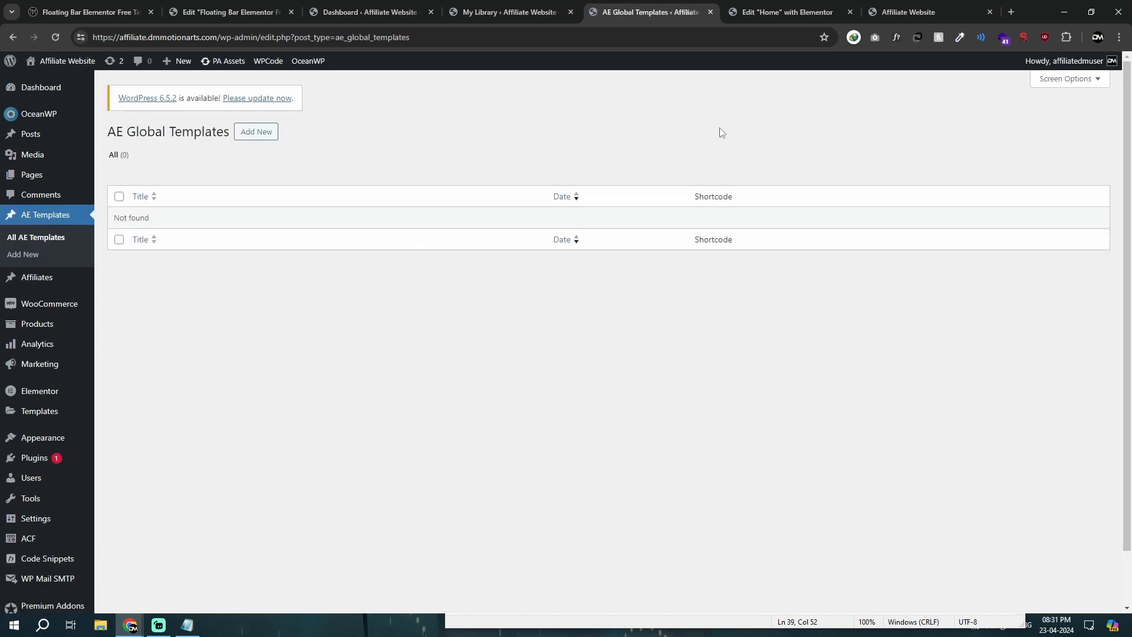
pyautogui.doubleClick(700, 197)
pyautogui.click(744, 196)
pyautogui.doubleClick(731, 197)
pyautogui.click(742, 199)
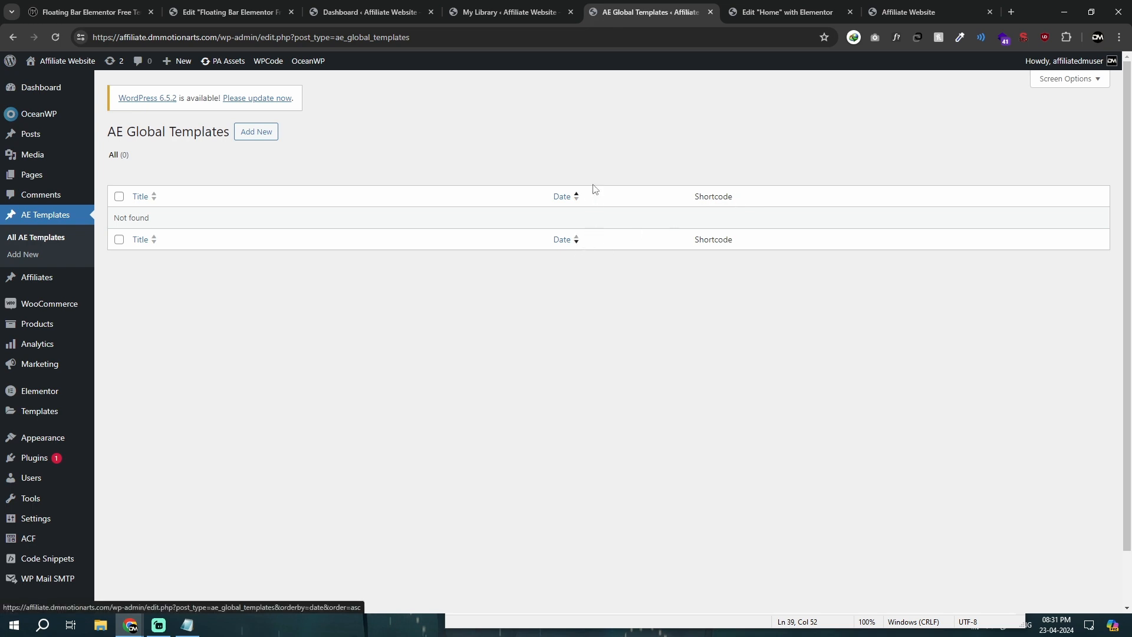
pyautogui.middleClick(574, 169)
pyautogui.middleClick(575, 169)
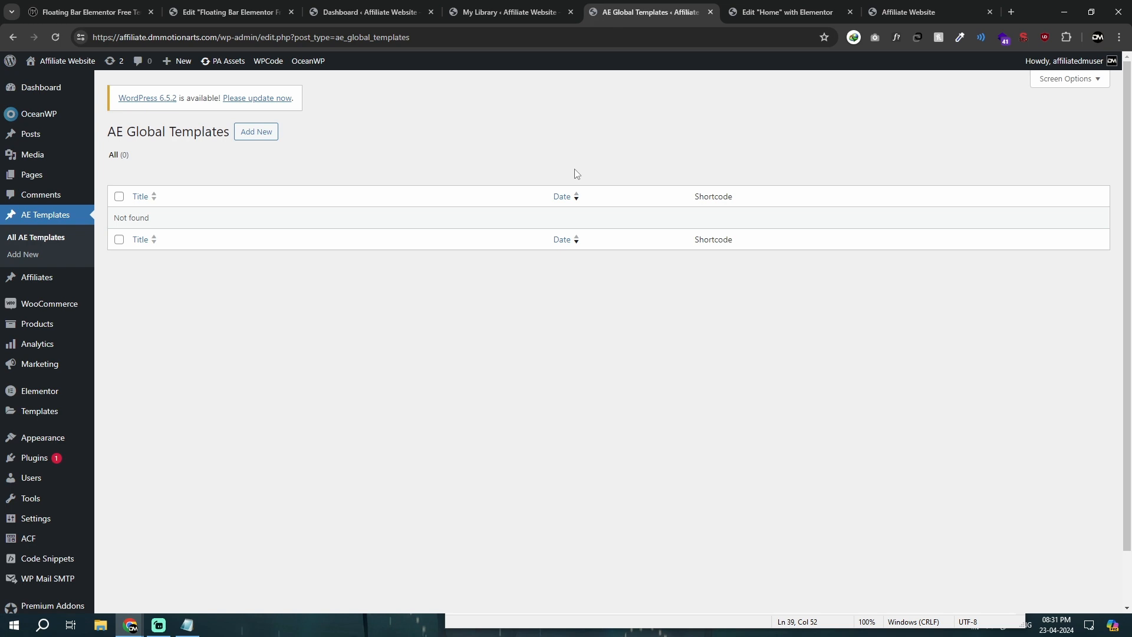
# Step: Open the Saved Templates list in the DMmotionarts site's WordPress admin to examine the Elementor template shortcodes
pyautogui.click(118, 12)
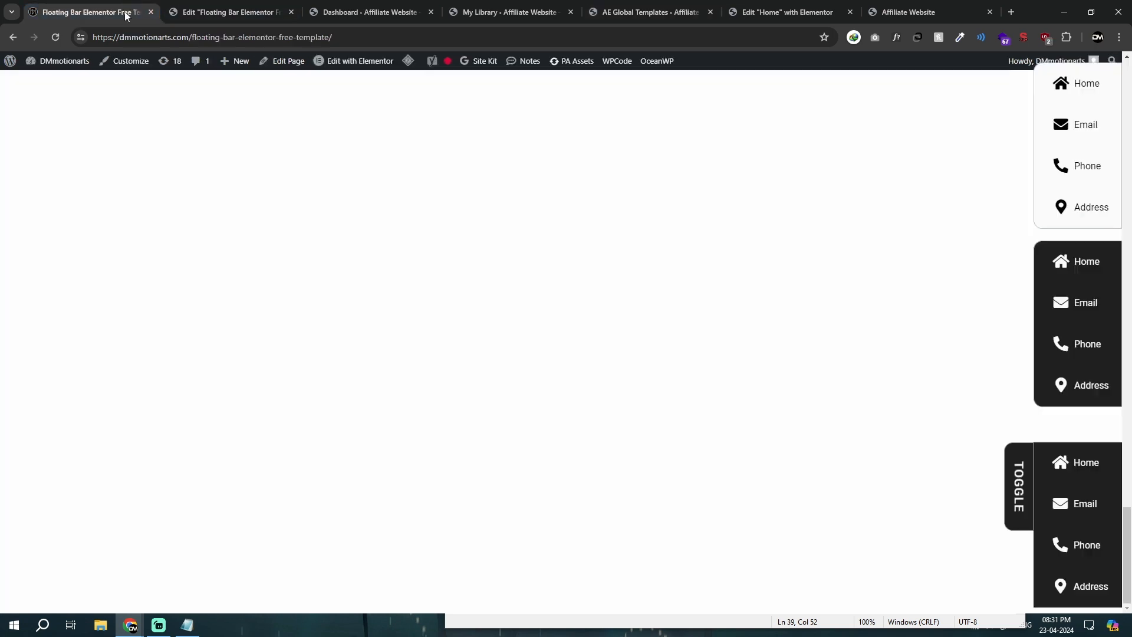
pyautogui.moveTo(67, 82)
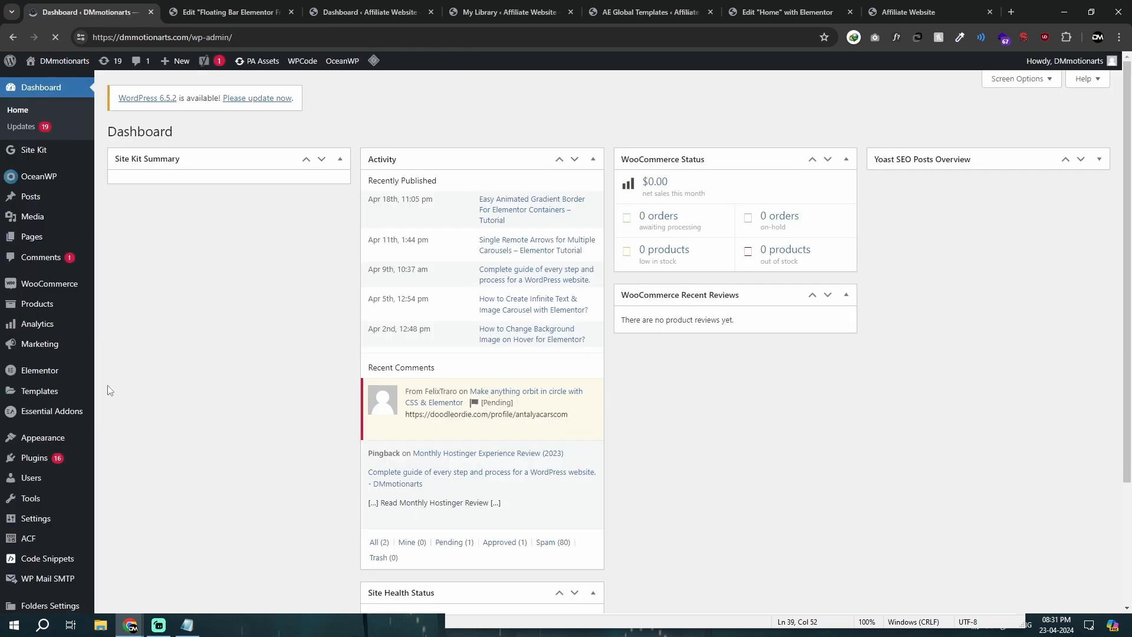
pyautogui.moveTo(44, 436)
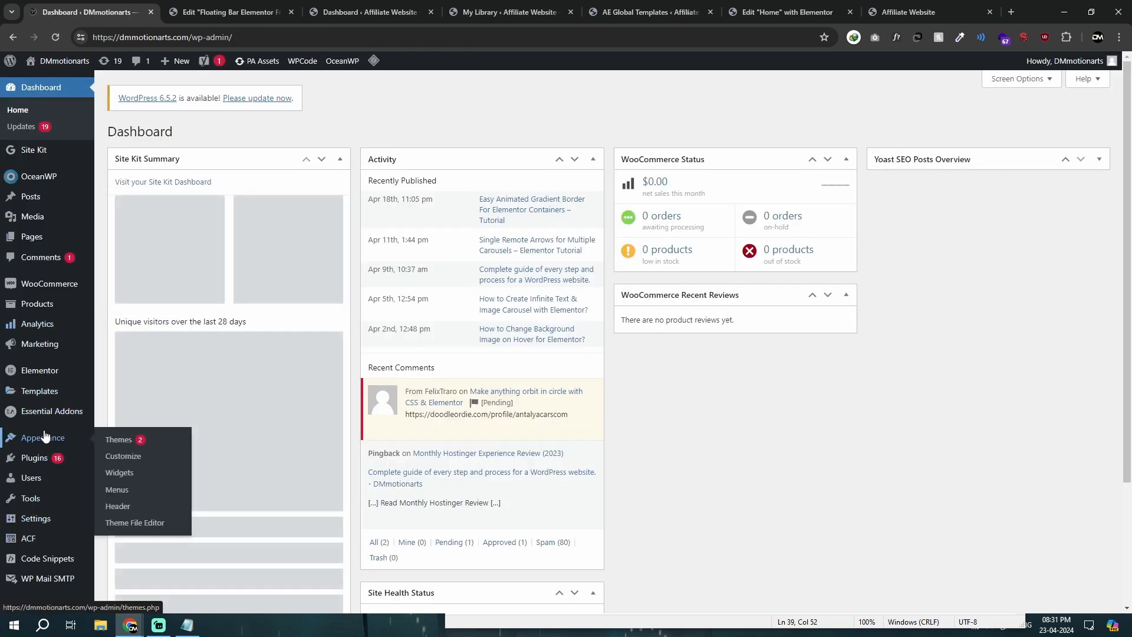
pyautogui.scroll(-2, 43, 454)
pyautogui.moveTo(52, 417)
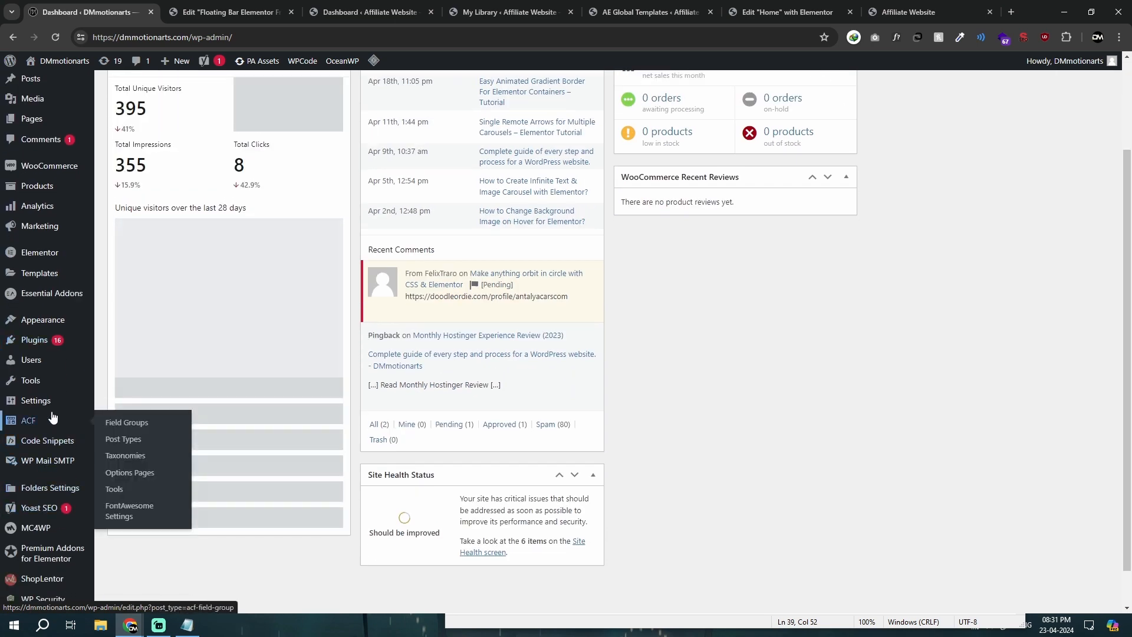
pyautogui.moveTo(56, 275)
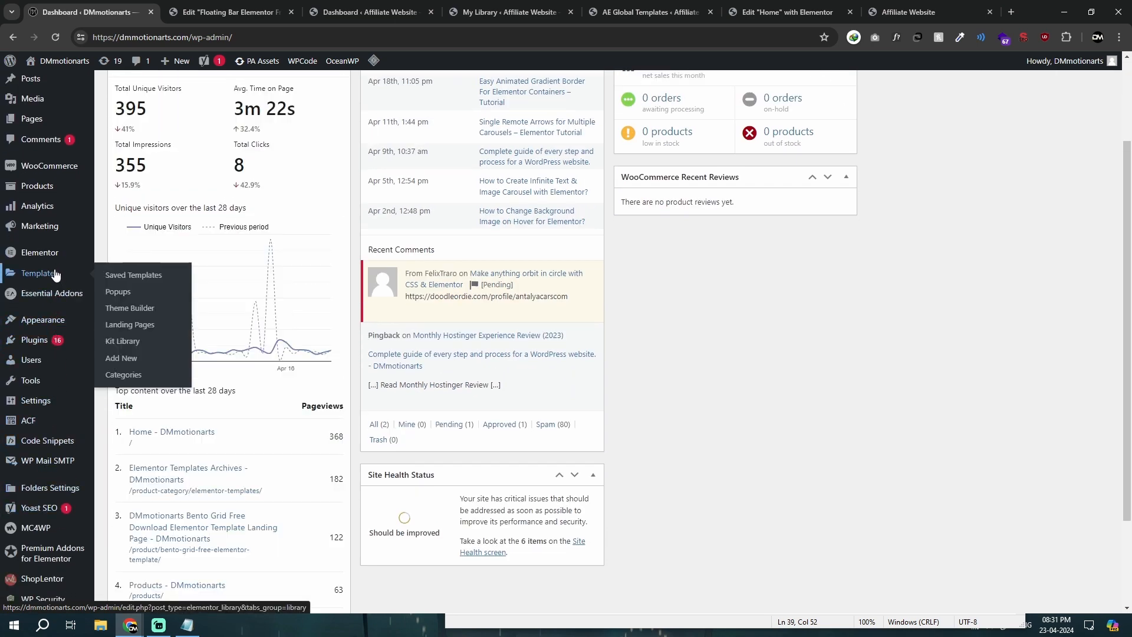
pyautogui.click(111, 275)
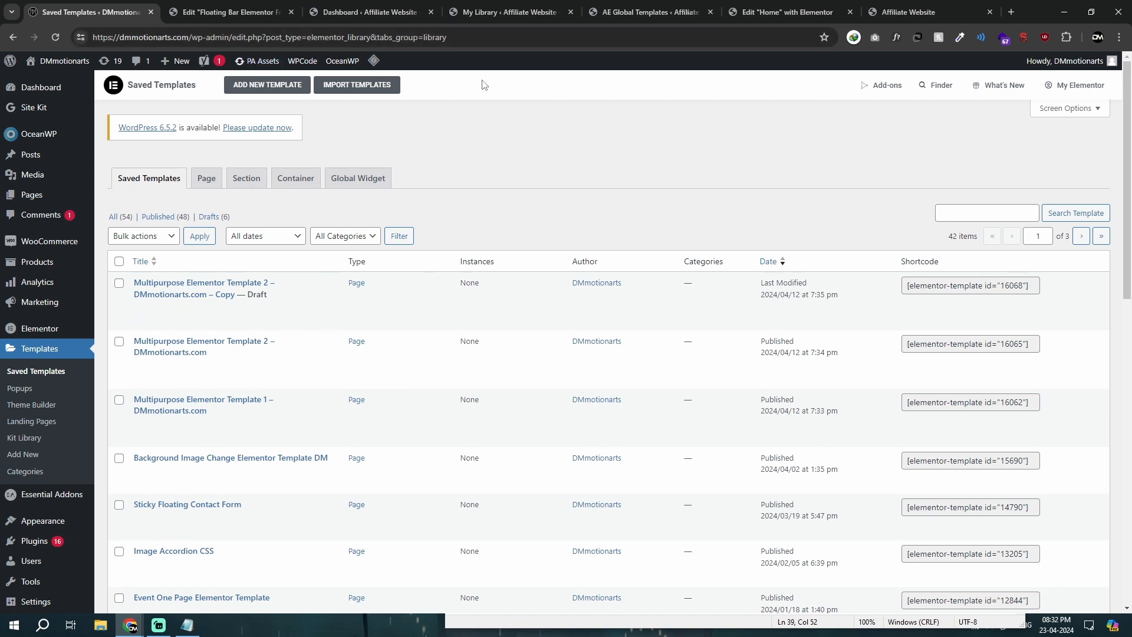
# Step: Compare the AE Global Templates list with OceanWP's My Library, examining the shortcode of the Test template
pyautogui.click(520, 6)
pyautogui.click(629, 7)
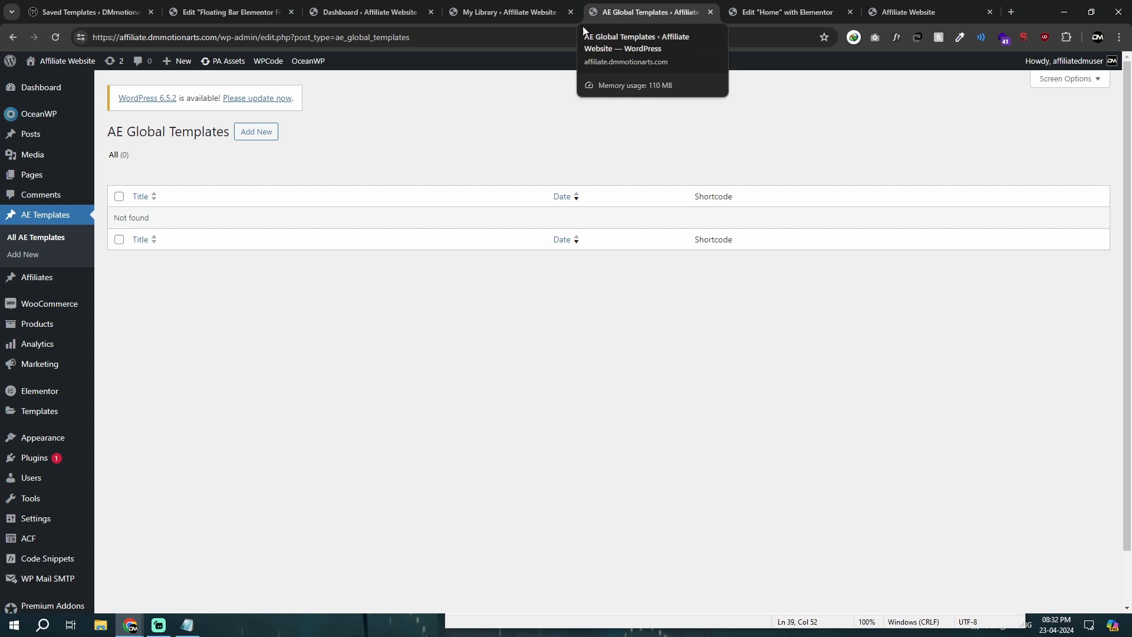
pyautogui.click(515, 6)
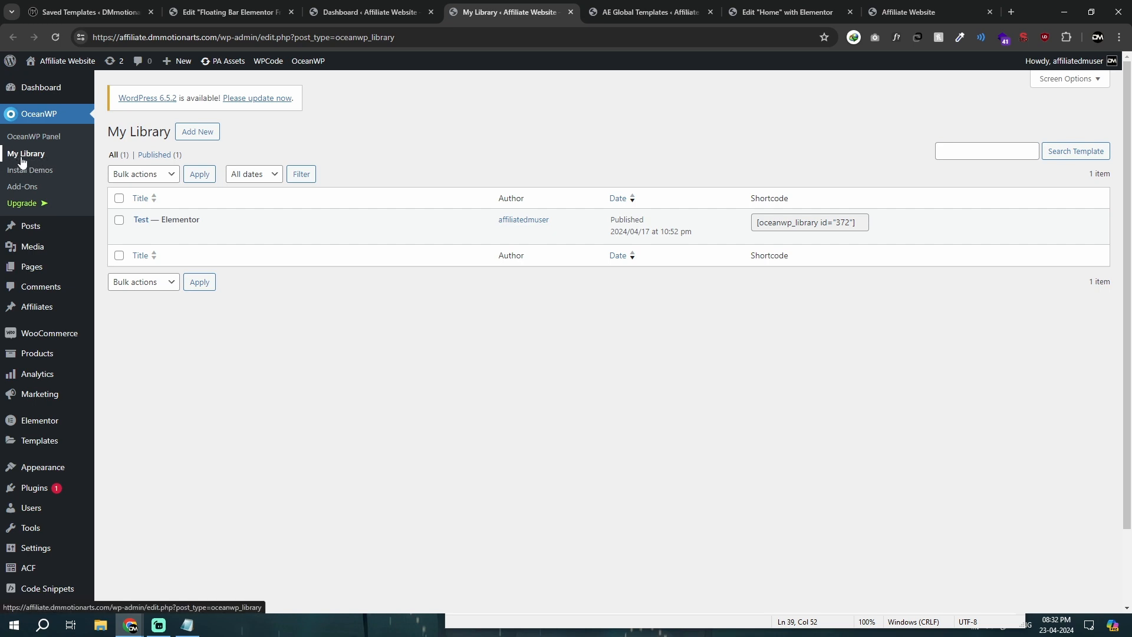
pyautogui.moveTo(749, 227); pyautogui.dragTo(866, 221)
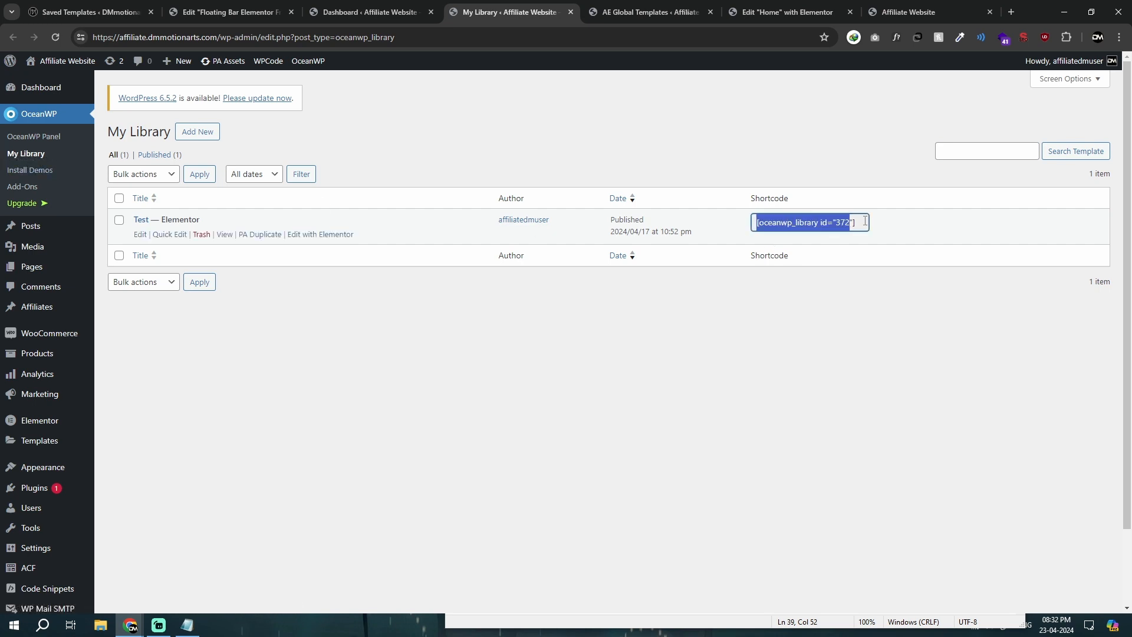
pyautogui.tripleClick(866, 221)
pyautogui.click(795, 327)
pyautogui.click(637, 9)
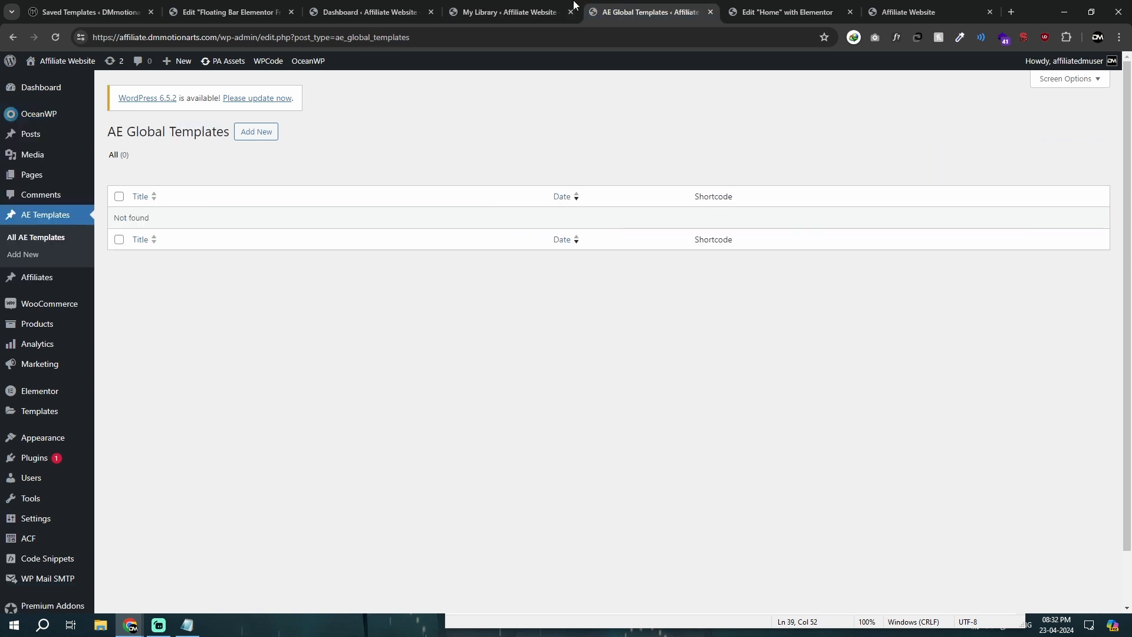
# Step: Close the AE Global Templates tab and open the Test template from My Library in Elementor
pyautogui.click(528, 5)
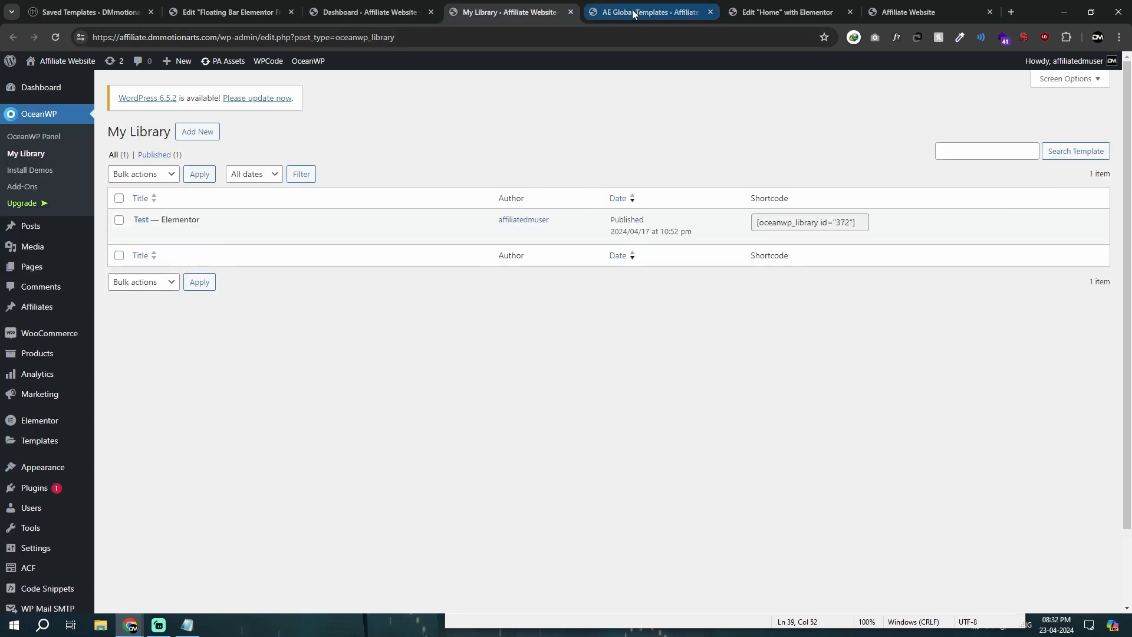
pyautogui.tripleClick(790, 223)
pyautogui.click(710, 12)
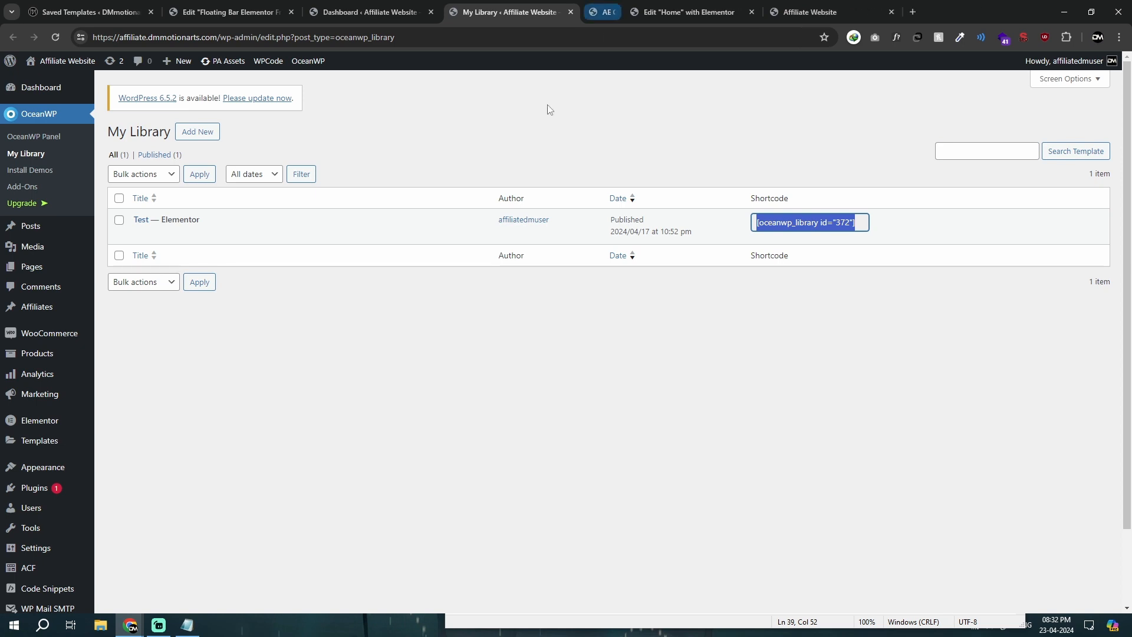
pyautogui.click(290, 236)
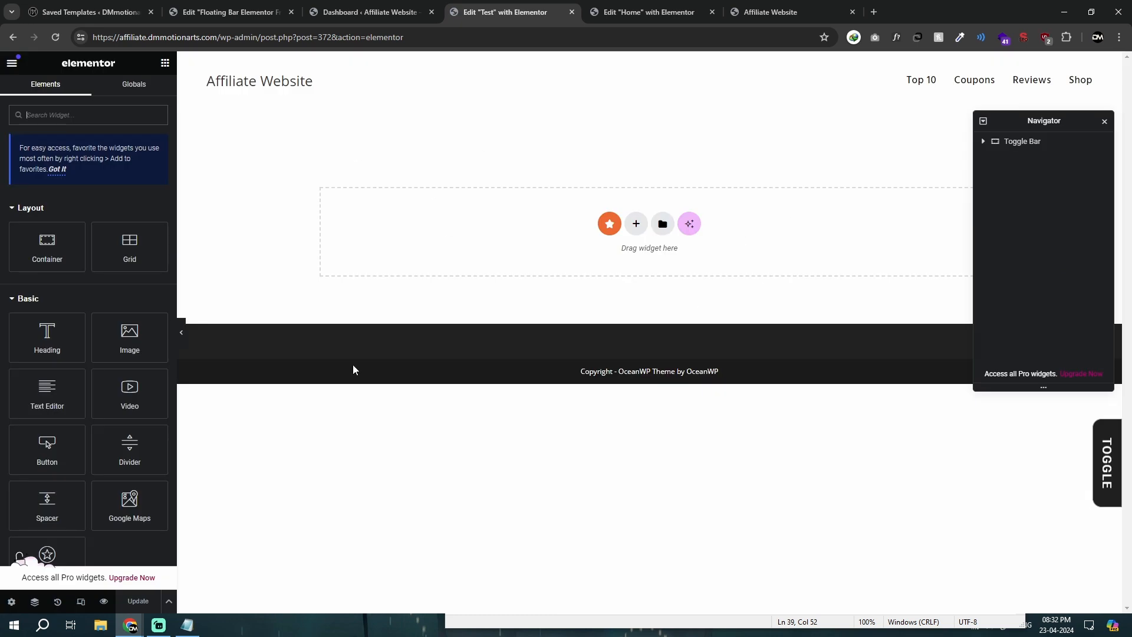
# Step: On the Home page, set the Universal Toggle container's minimum height to 300 px
pyautogui.click(615, 14)
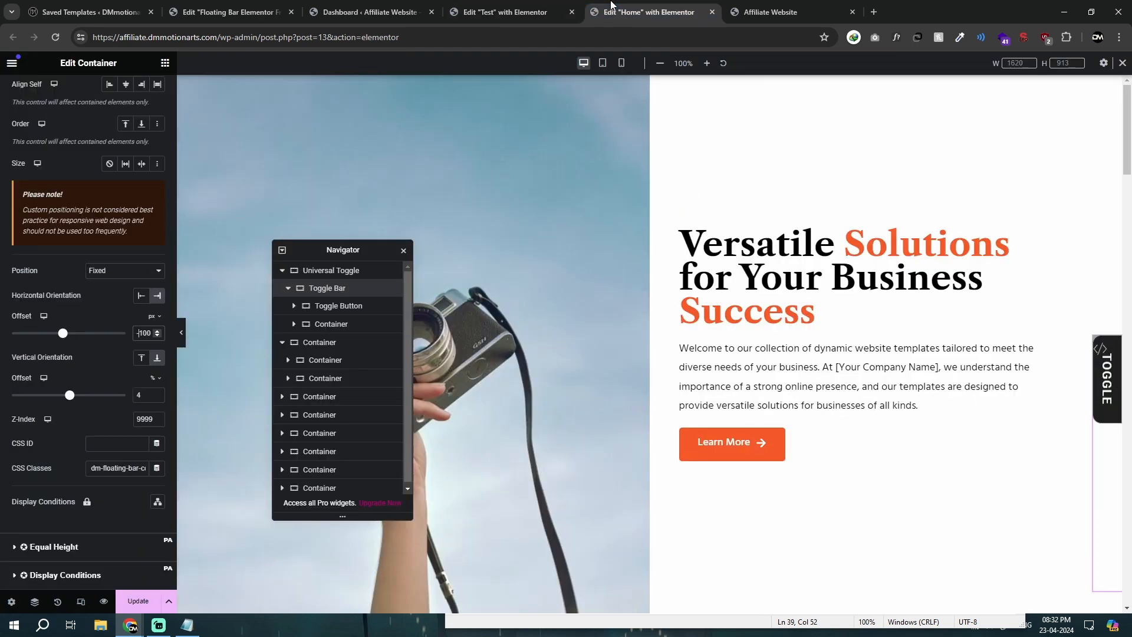
pyautogui.click(325, 272)
pyautogui.click(34, 94)
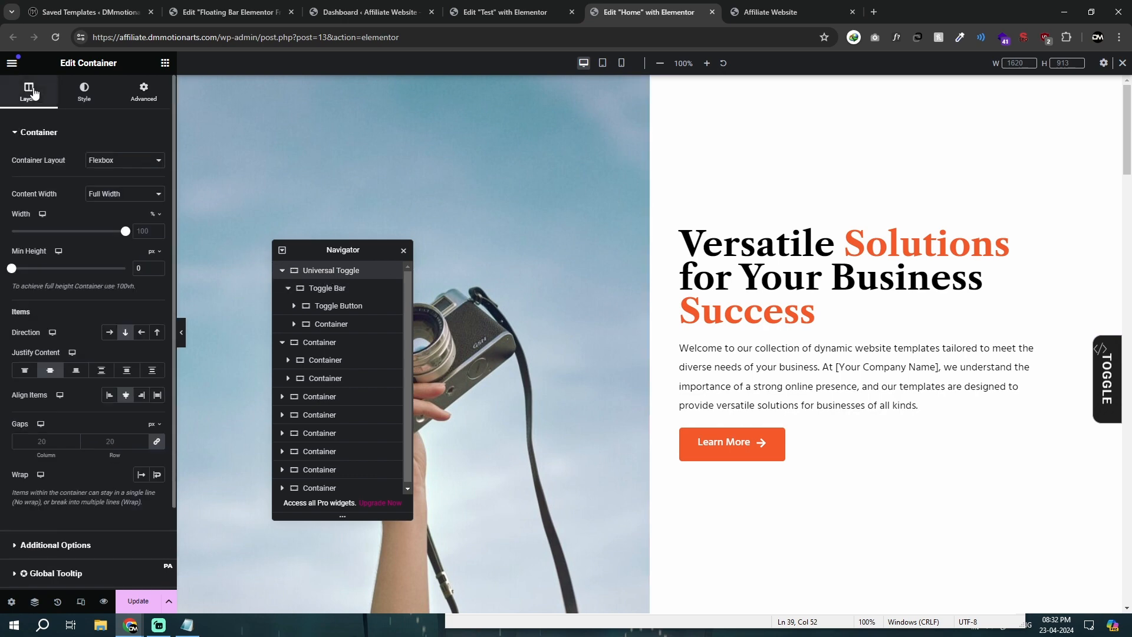
pyautogui.click(136, 266)
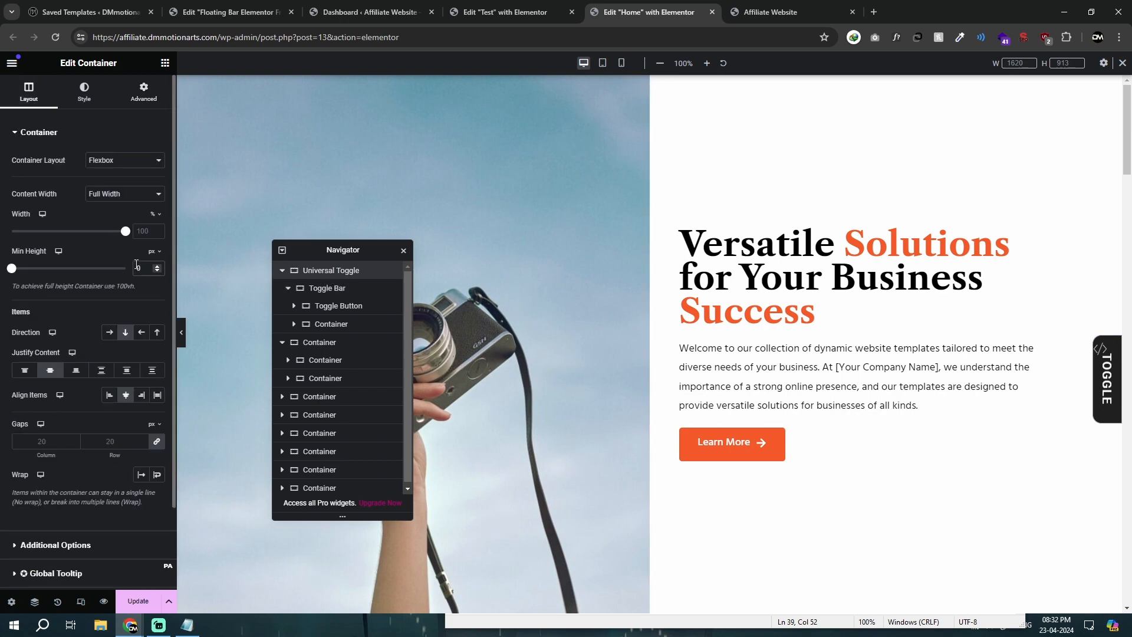
pyautogui.write('300')
pyautogui.press('Delete')
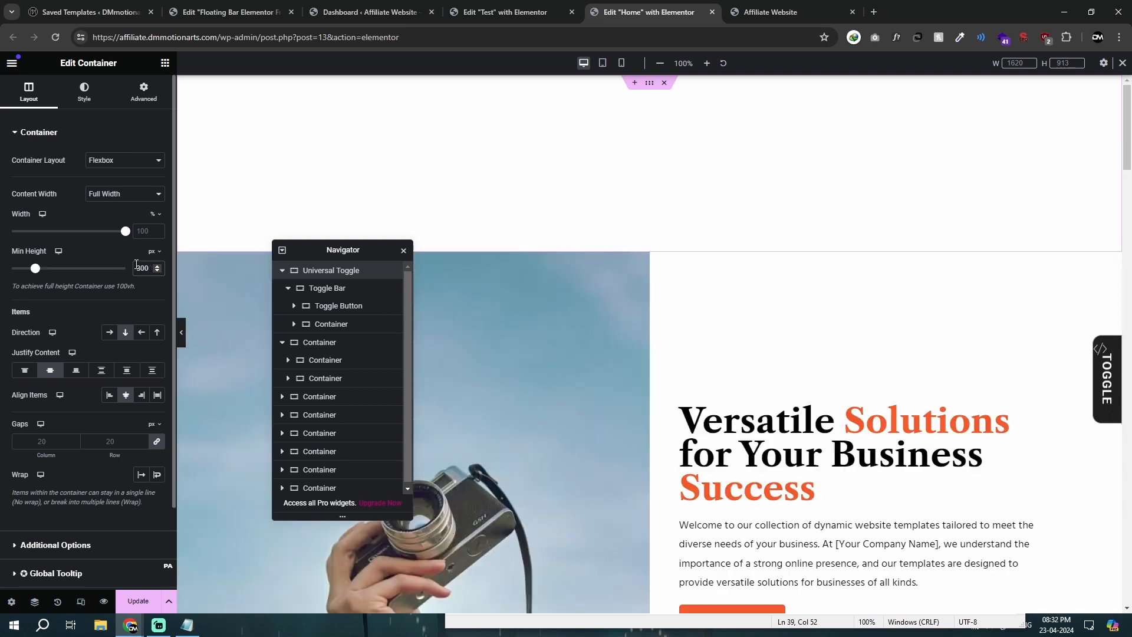
# Step: On the Home page, set the Toggle Bar container's position to Default
pyautogui.click(125, 107)
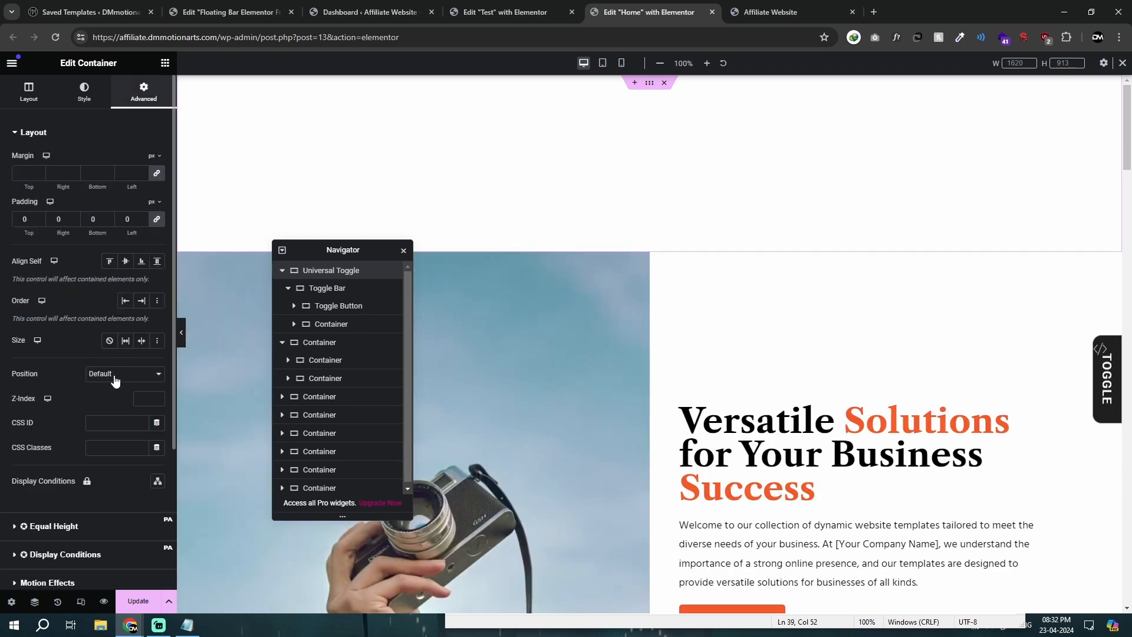
pyautogui.click(327, 288)
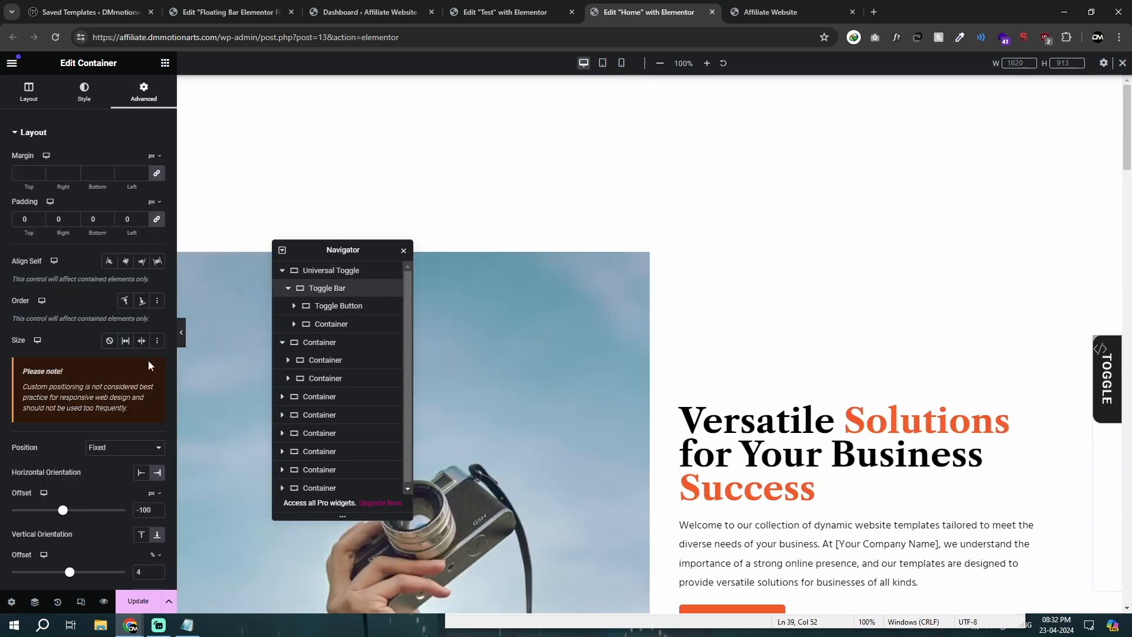
pyautogui.click(100, 447)
pyautogui.click(97, 461)
# Step: Copy the Universal Toggle container from the Home page and paste it into the Test template
pyautogui.click(342, 272)
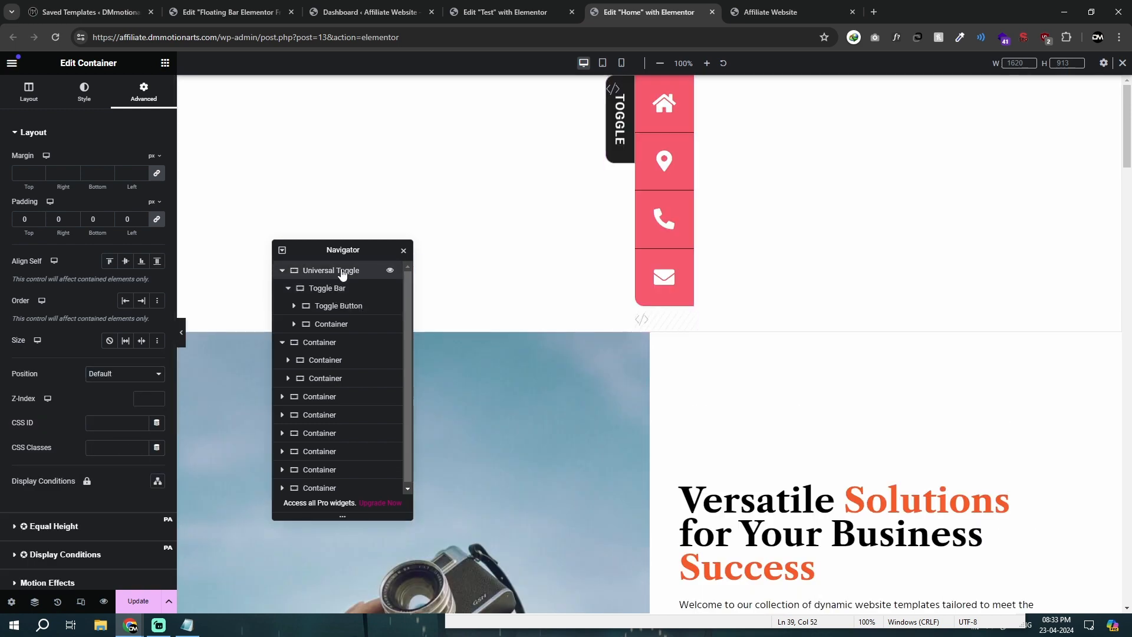
pyautogui.rightClick(342, 272)
pyautogui.click(356, 277)
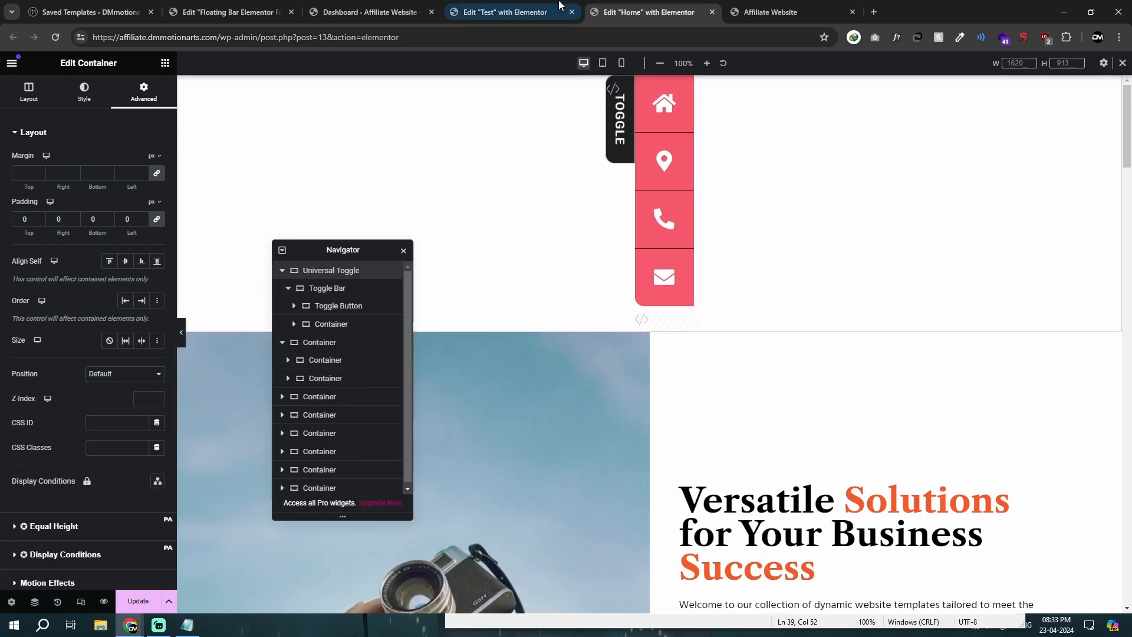
pyautogui.click(559, 6)
pyautogui.rightClick(482, 239)
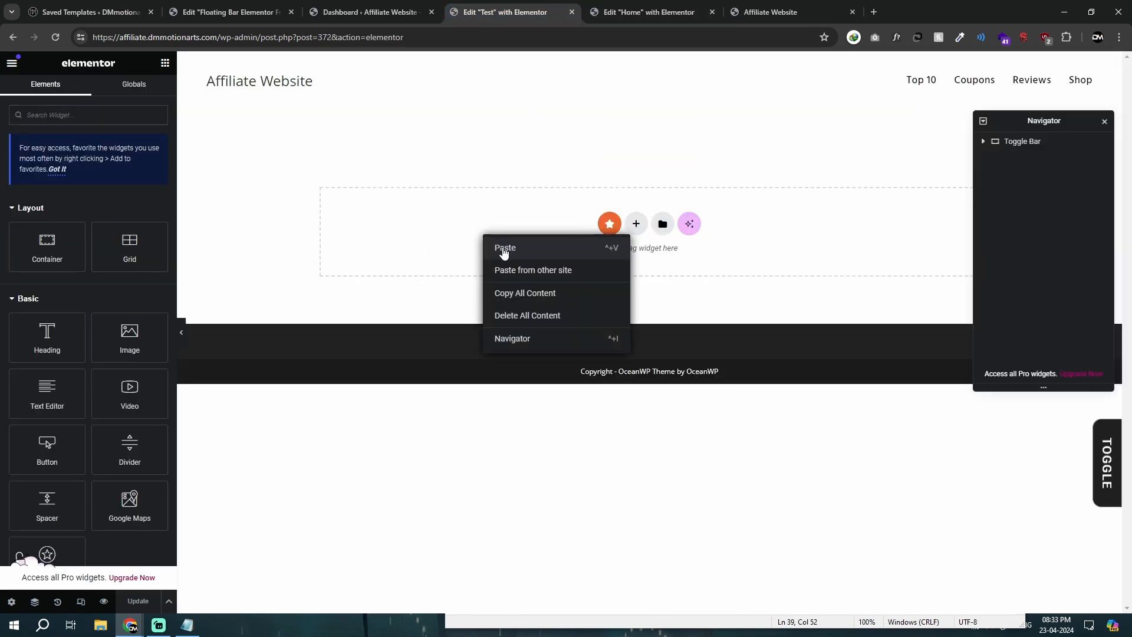
pyautogui.click(504, 248)
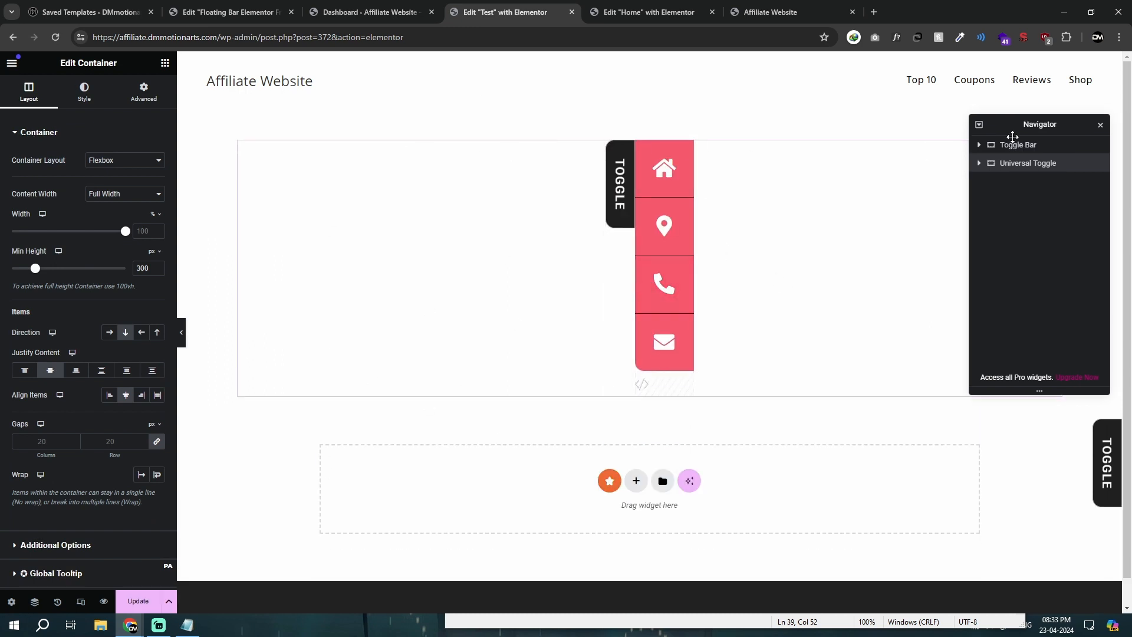
# Step: Delete the old standalone Toggle Bar container from the Test template
pyautogui.moveTo(1026, 121); pyautogui.dragTo(917, 217)
pyautogui.click(890, 242)
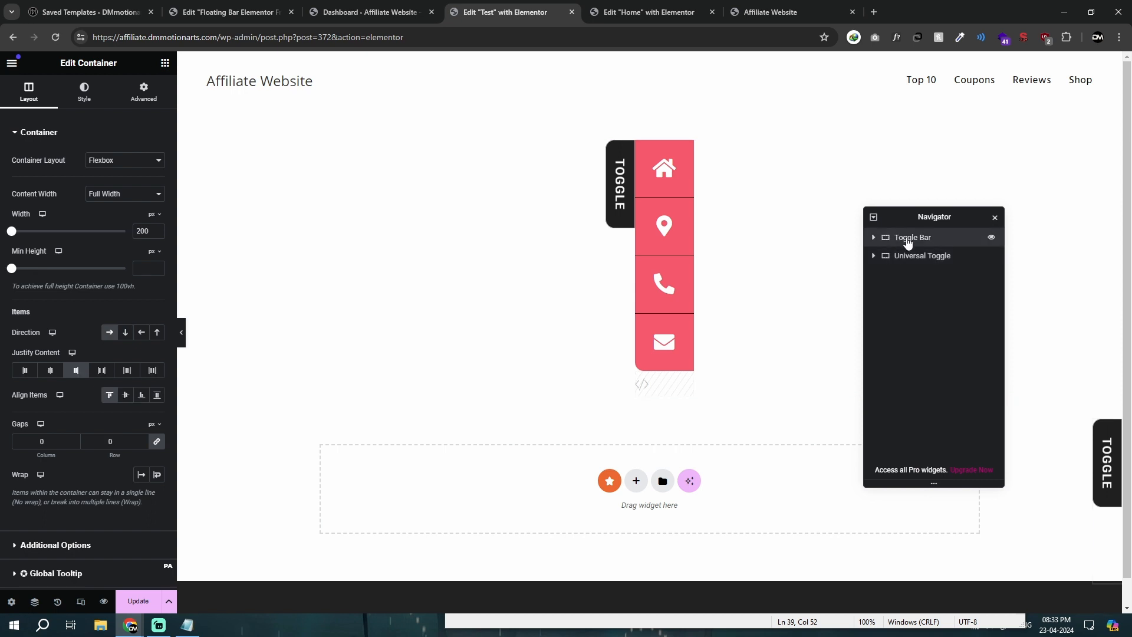
pyautogui.moveTo(940, 246); pyautogui.dragTo(928, 254)
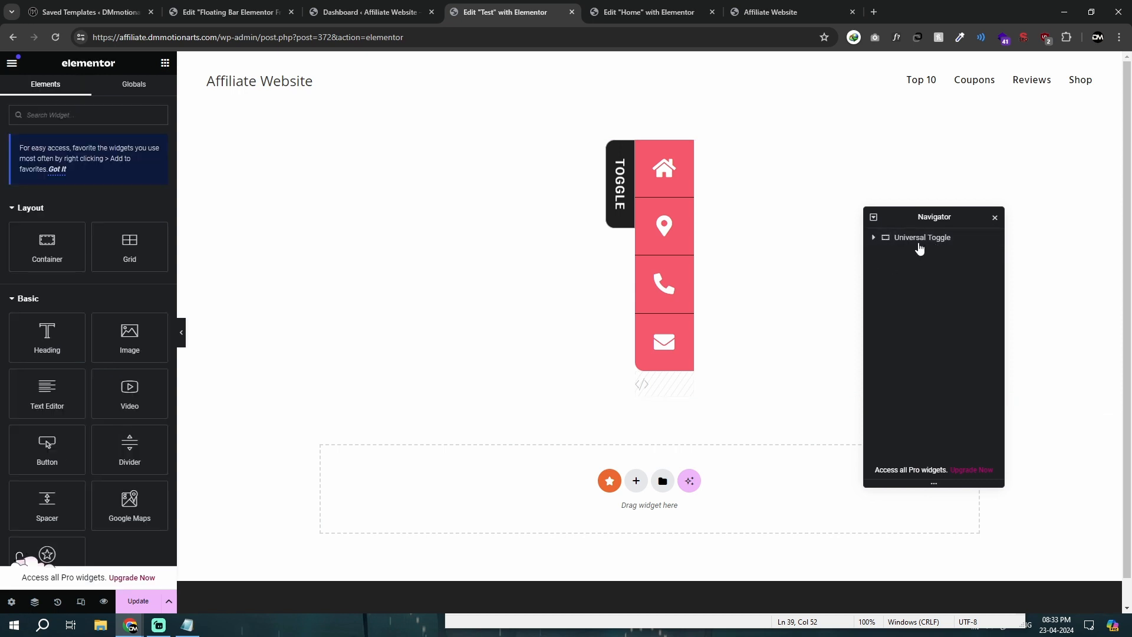
# Step: Set the position of the Toggle Bar inside the Universal Toggle container to Fixed
pyautogui.click(875, 239)
pyautogui.click(917, 239)
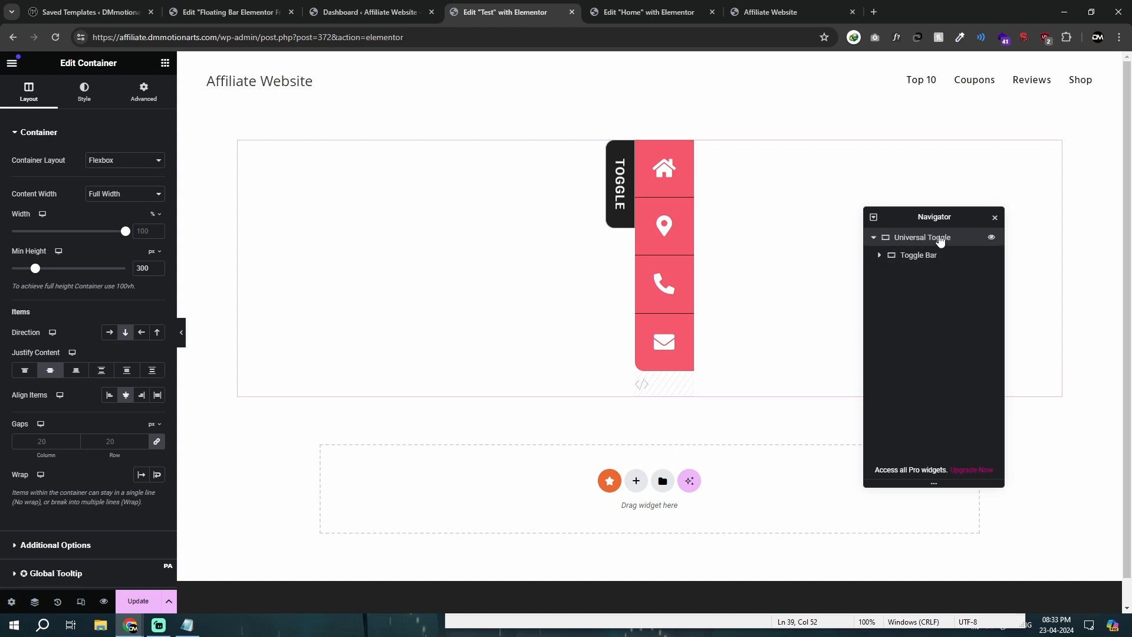
pyautogui.click(918, 260)
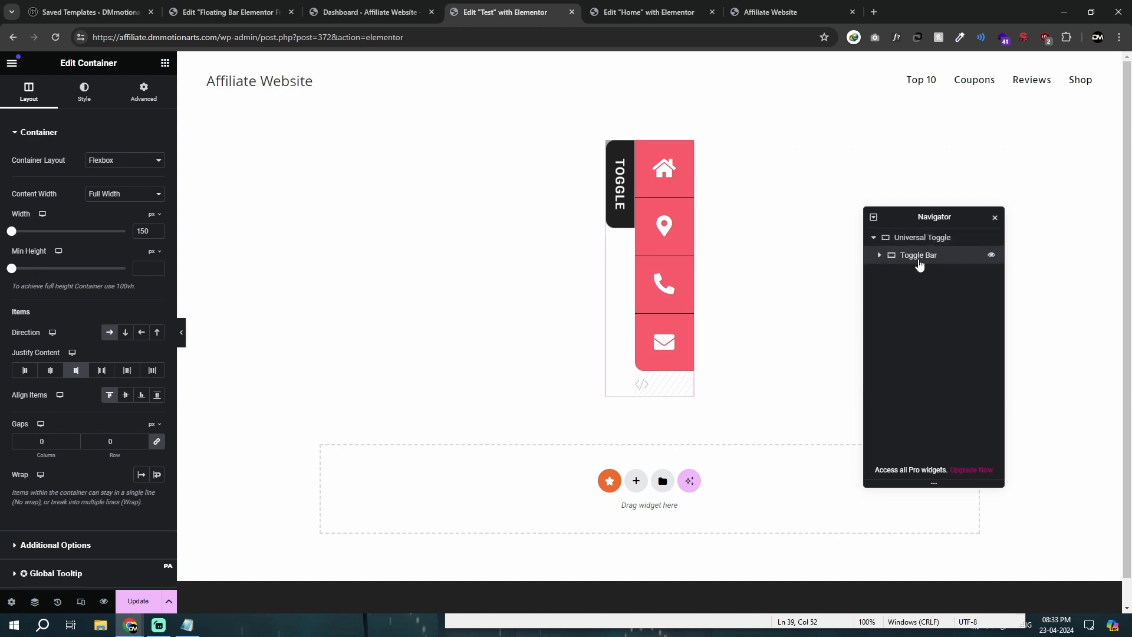
pyautogui.click(143, 92)
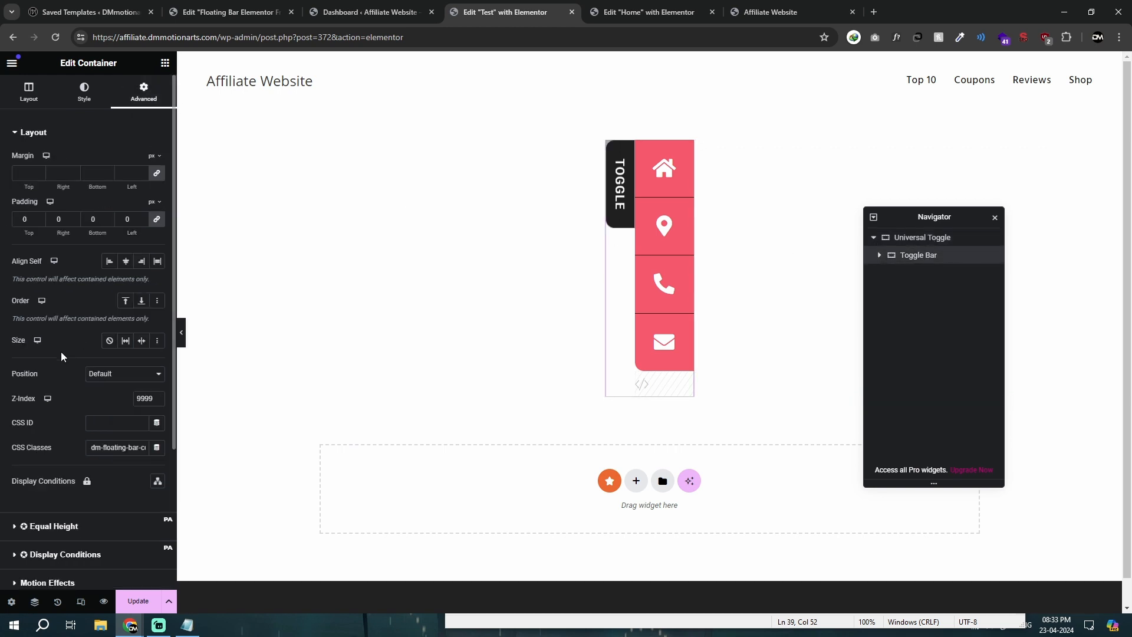
pyautogui.scroll(-3, 89, 319)
pyautogui.click(118, 197)
pyautogui.click(118, 230)
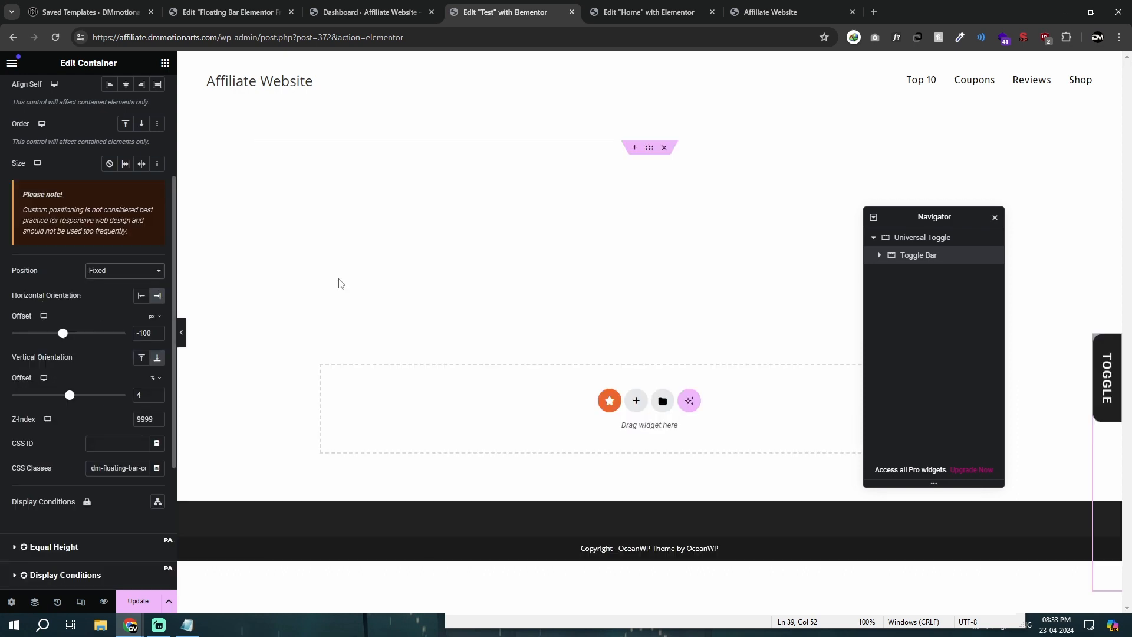
pyautogui.moveTo(918, 218); pyautogui.dragTo(799, 221)
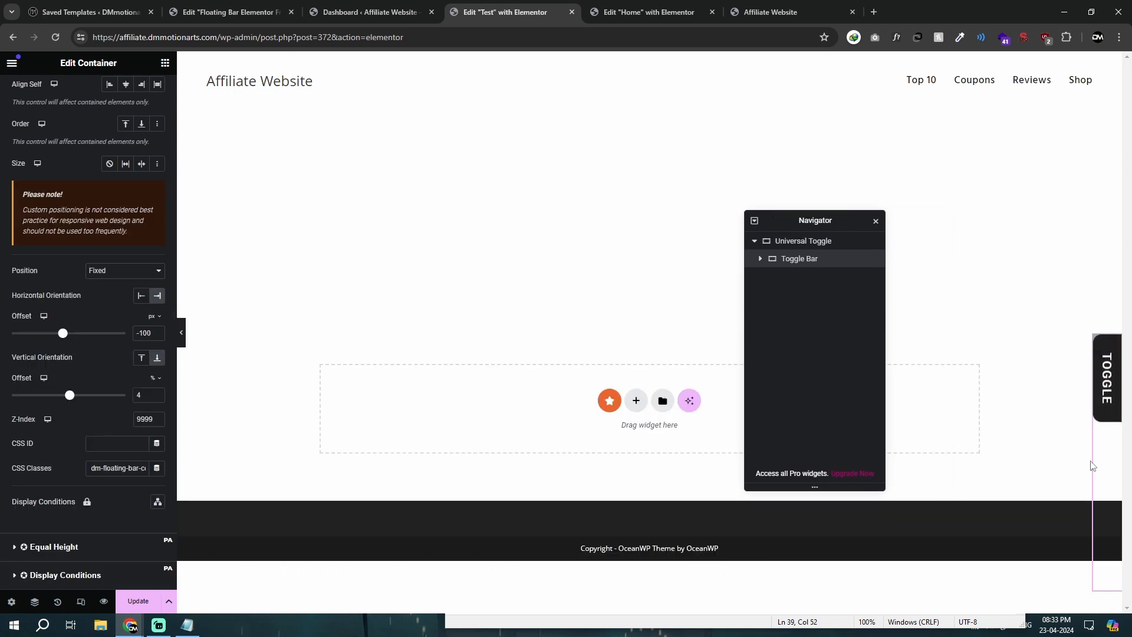
# Step: Set the Universal Toggle container's minimum height to 0 px in the Test template
pyautogui.click(802, 242)
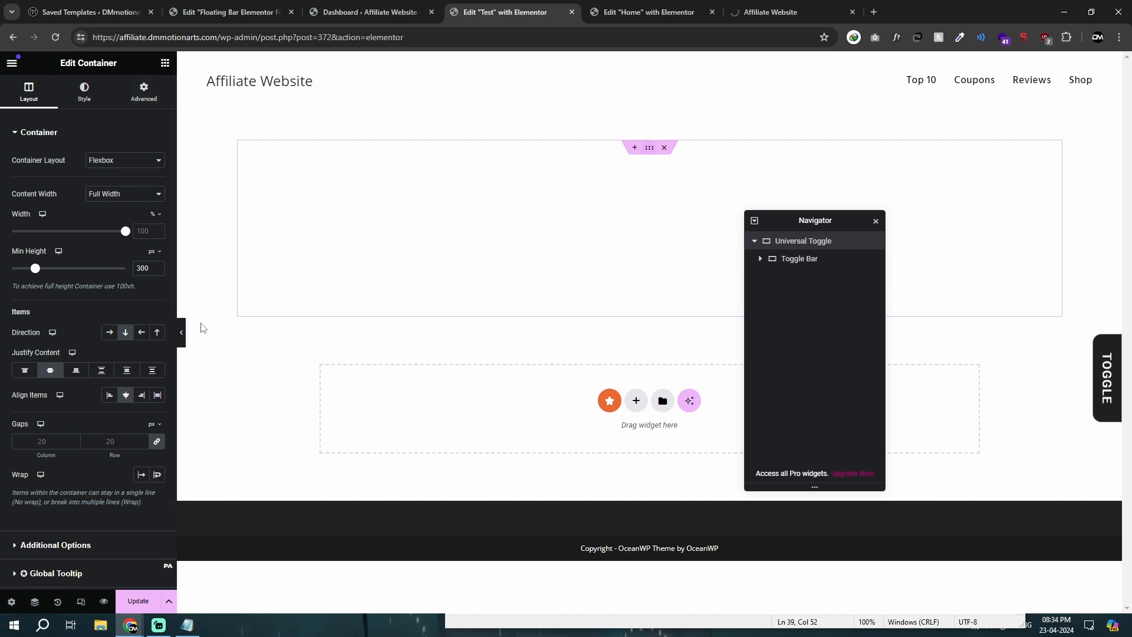
pyautogui.doubleClick(142, 269)
pyautogui.write('0')
pyautogui.click(134, 94)
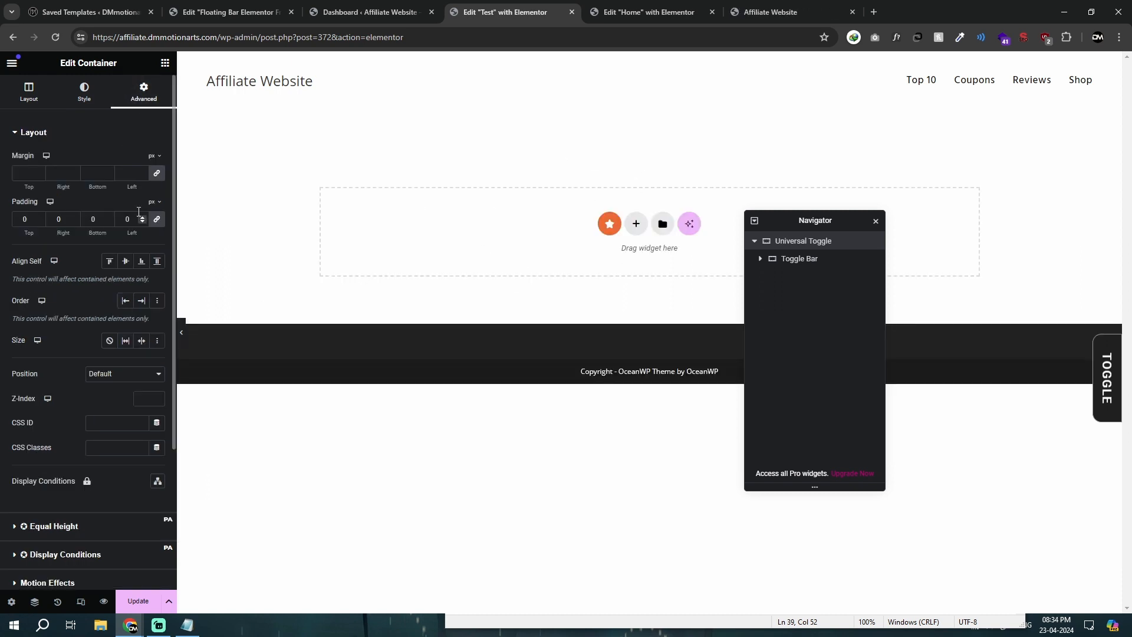
pyautogui.click(0, 253)
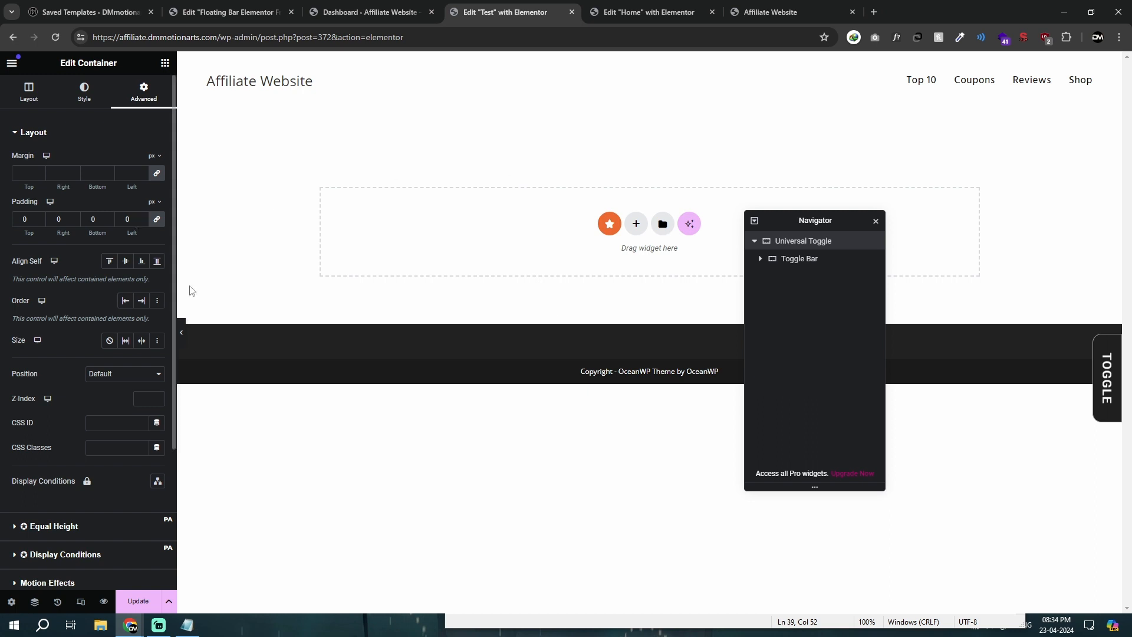
# Step: Paste a copy of the nested Toggle Bar at the template's top level and delete the Universal Toggle container
pyautogui.rightClick(802, 263)
pyautogui.click(790, 260)
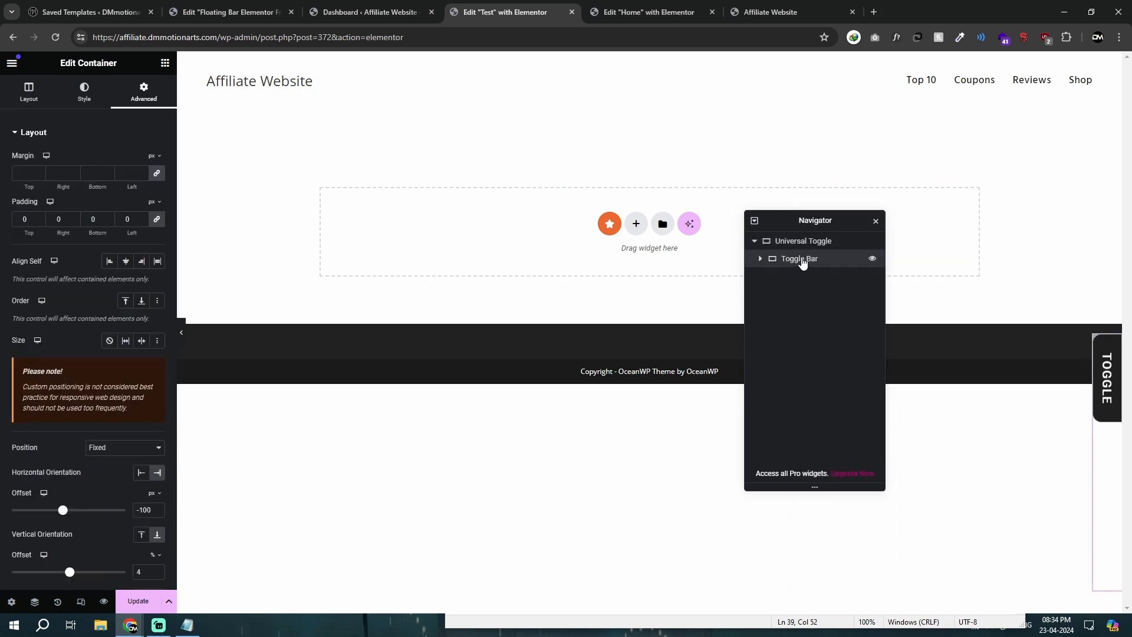
pyautogui.rightClick(801, 260)
pyautogui.click(816, 281)
pyautogui.rightClick(491, 222)
pyautogui.click(800, 247)
pyautogui.hotkey('ctrl', 'v')
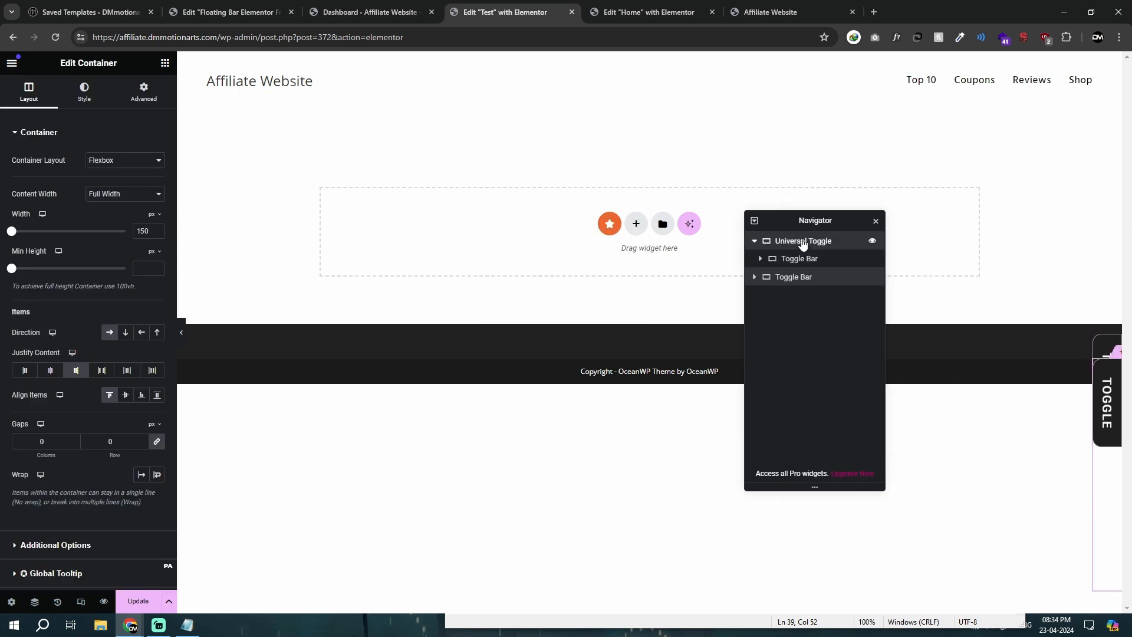
pyautogui.press('Delete')
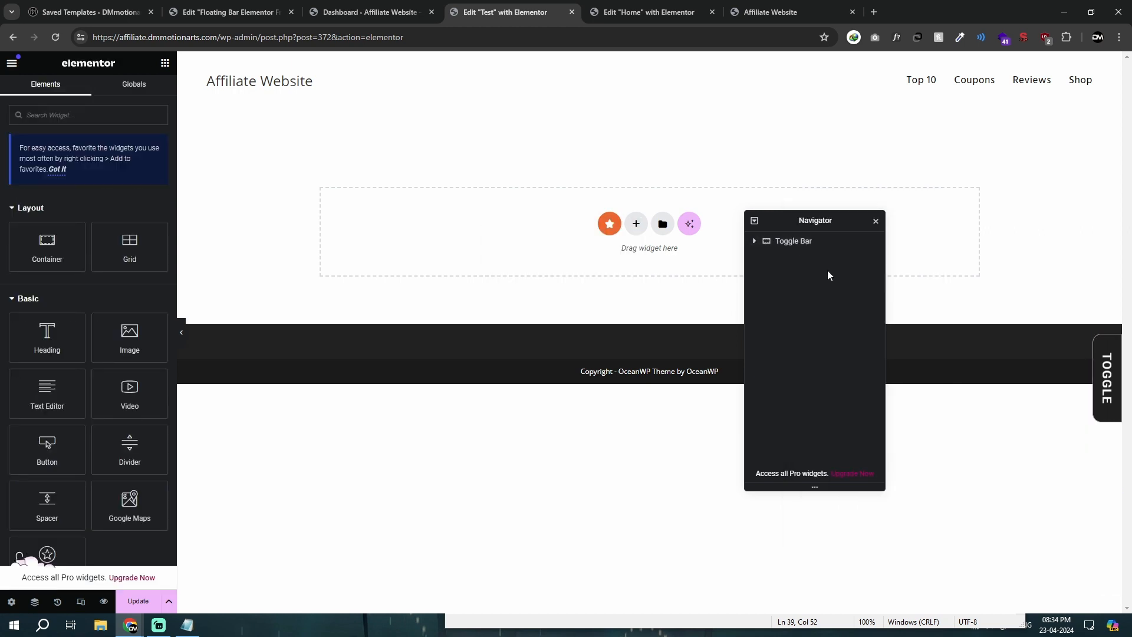
# Step: Update the Test template with the standalone Toggle Bar and return to OceanWP's My Library list
pyautogui.click(797, 243)
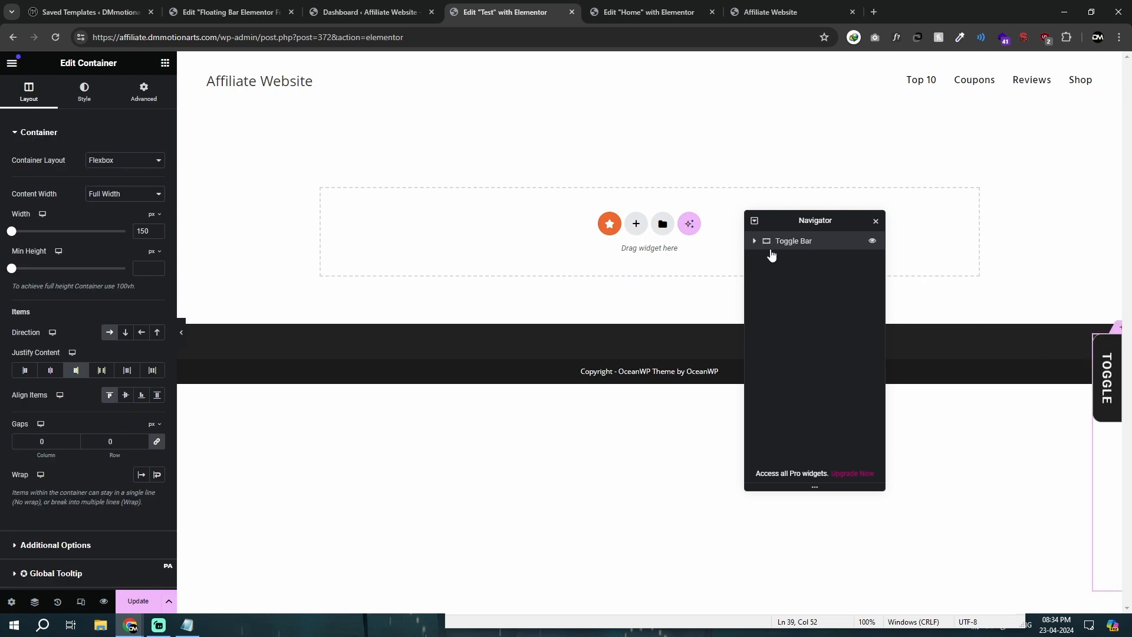
pyautogui.click(755, 242)
pyautogui.click(755, 241)
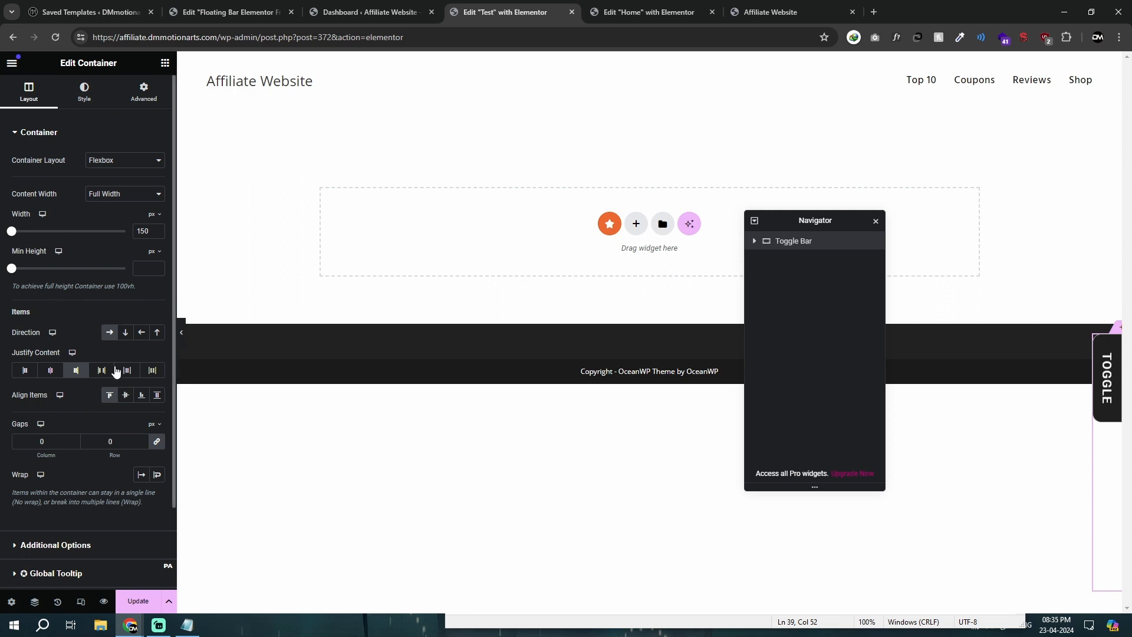
pyautogui.click(138, 601)
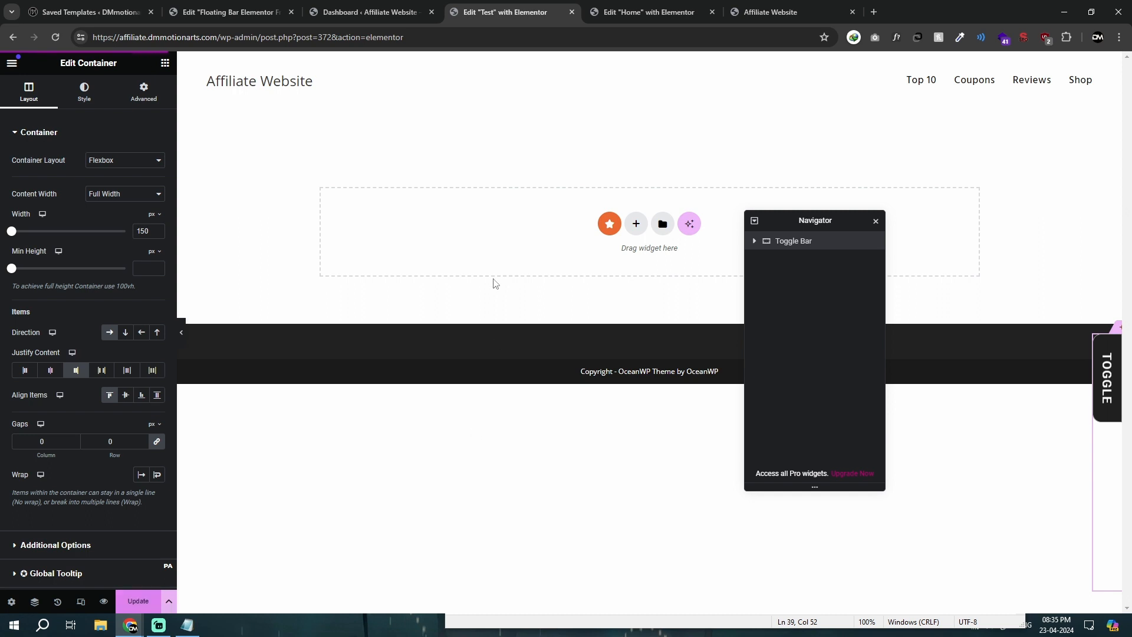
pyautogui.rightClick(13, 37)
pyautogui.click(17, 61)
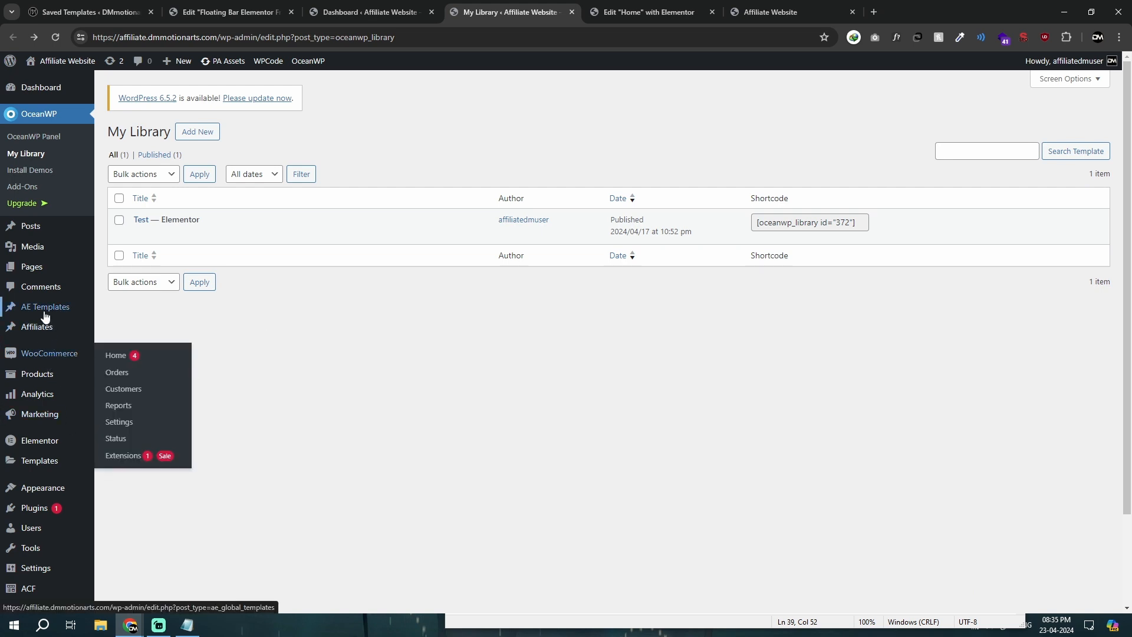
# Step: Copy the Test template's shortcode [oceanwp_library id="372"] from My Library
pyautogui.moveTo(44, 309)
pyautogui.moveTo(821, 223); pyautogui.dragTo(757, 216)
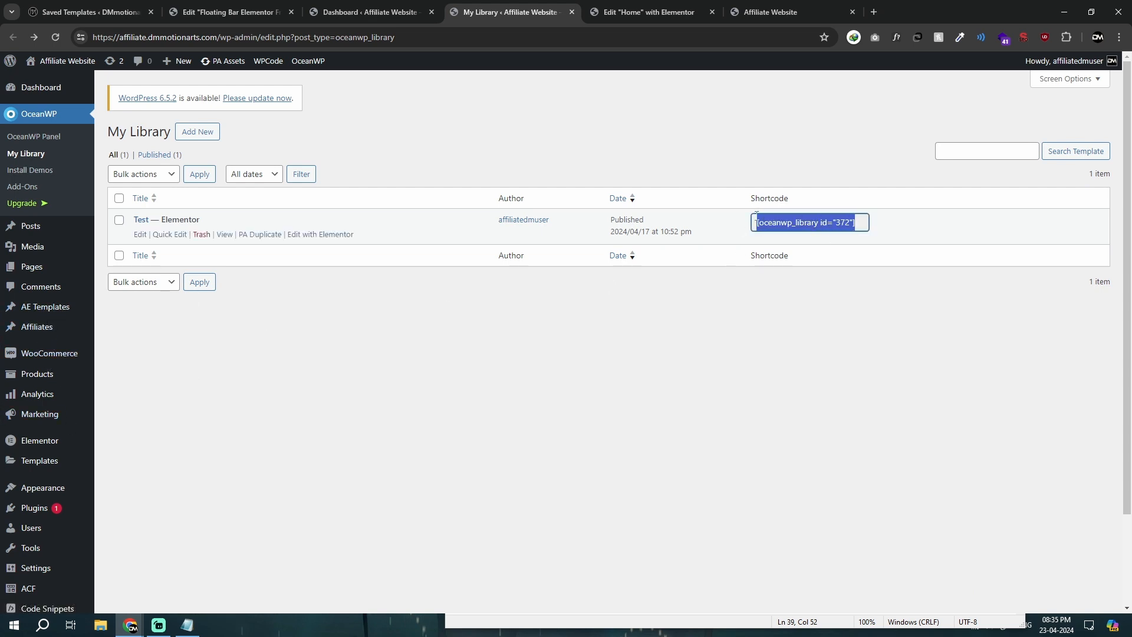
pyautogui.rightClick(775, 228)
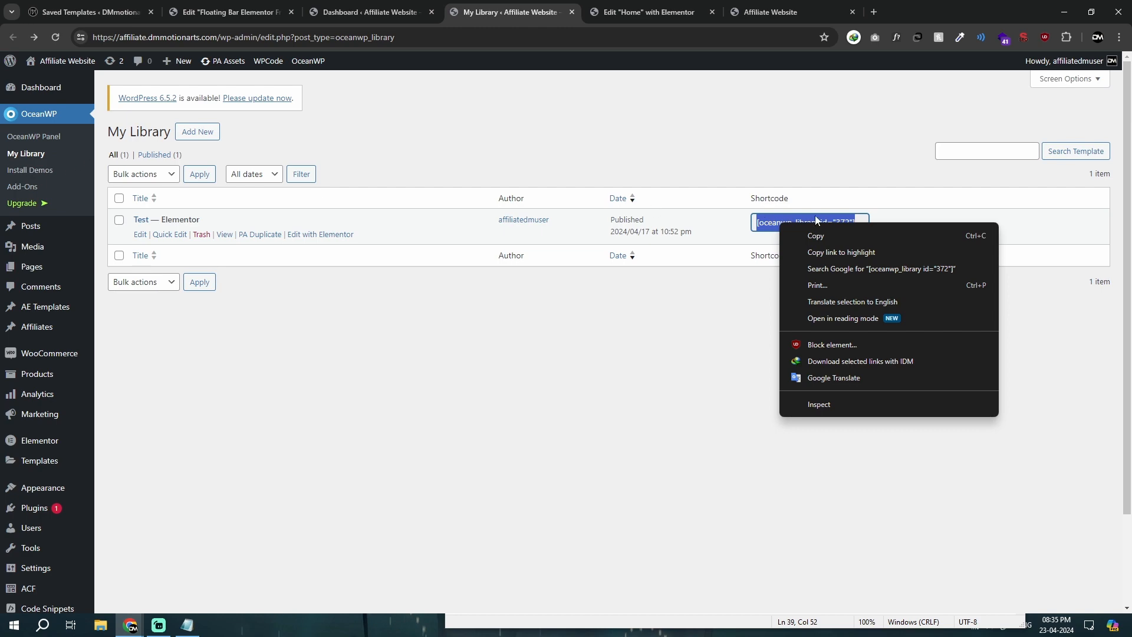
pyautogui.click(816, 234)
pyautogui.rightClick(798, 218)
pyautogui.click(827, 233)
pyautogui.rightClick(811, 224)
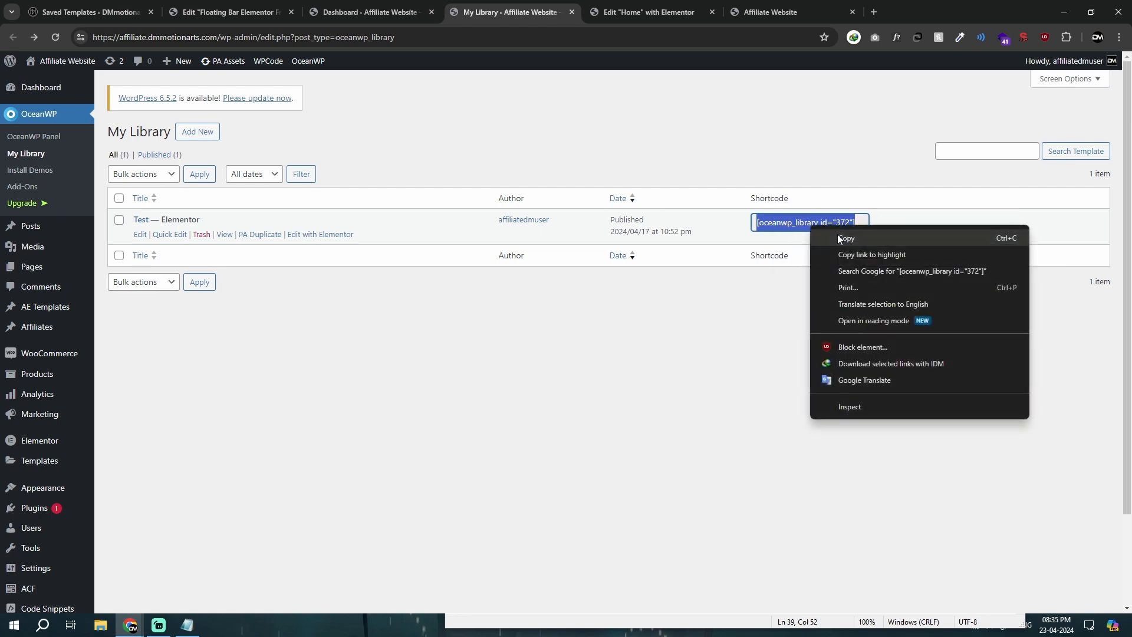
pyautogui.click(840, 238)
pyautogui.click(88, 12)
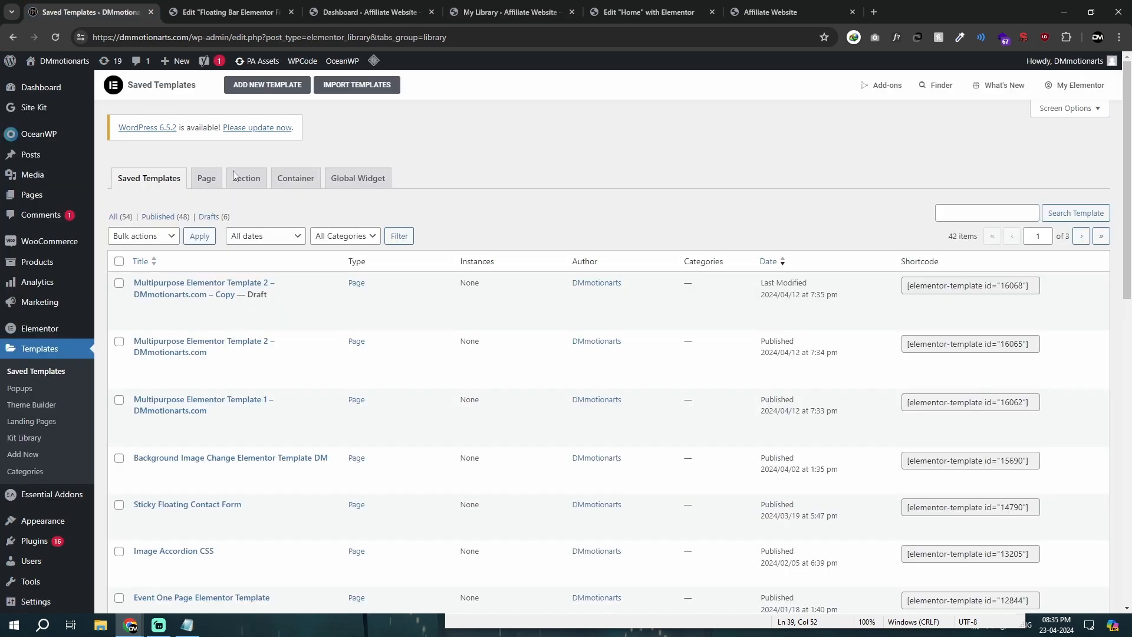
pyautogui.click(630, 8)
pyautogui.click(507, 12)
pyautogui.rightClick(791, 224)
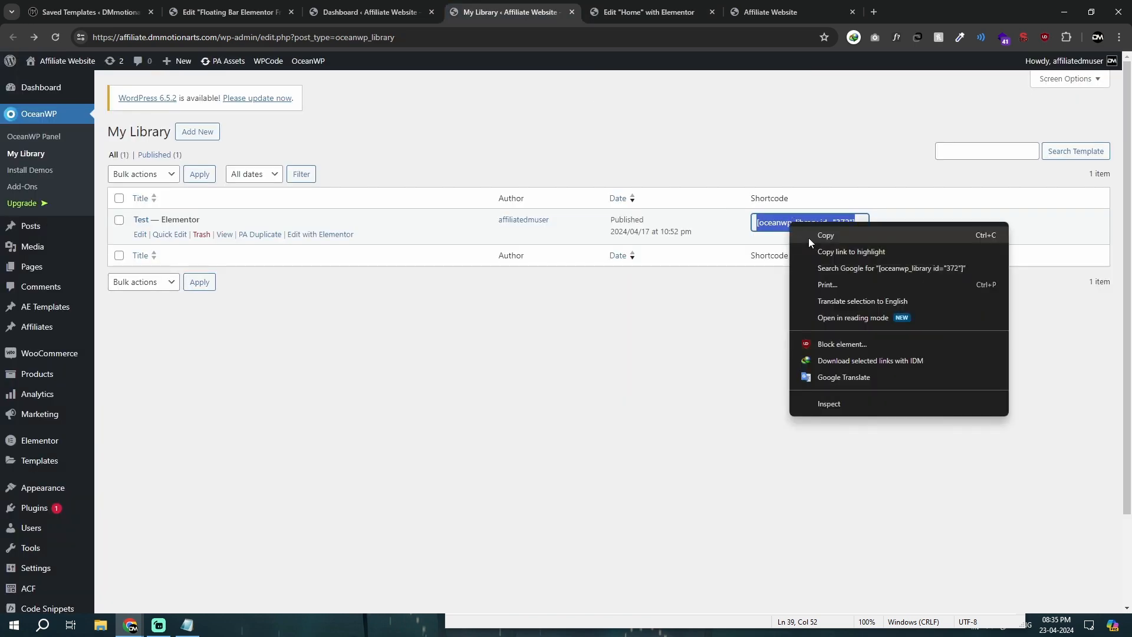
pyautogui.click(810, 241)
# Step: Search for wpcode on the Add Plugins page in a separate tab to check the WPCode plugin, and close that tab
pyautogui.moveTo(76, 511)
pyautogui.middleClick(120, 527)
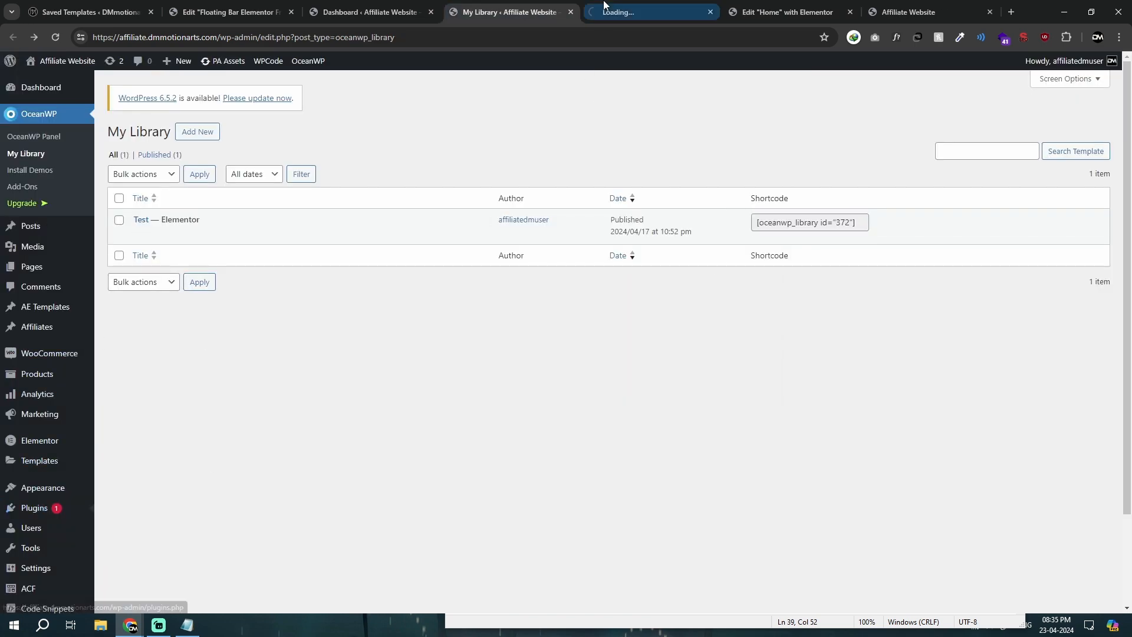
pyautogui.click(604, 8)
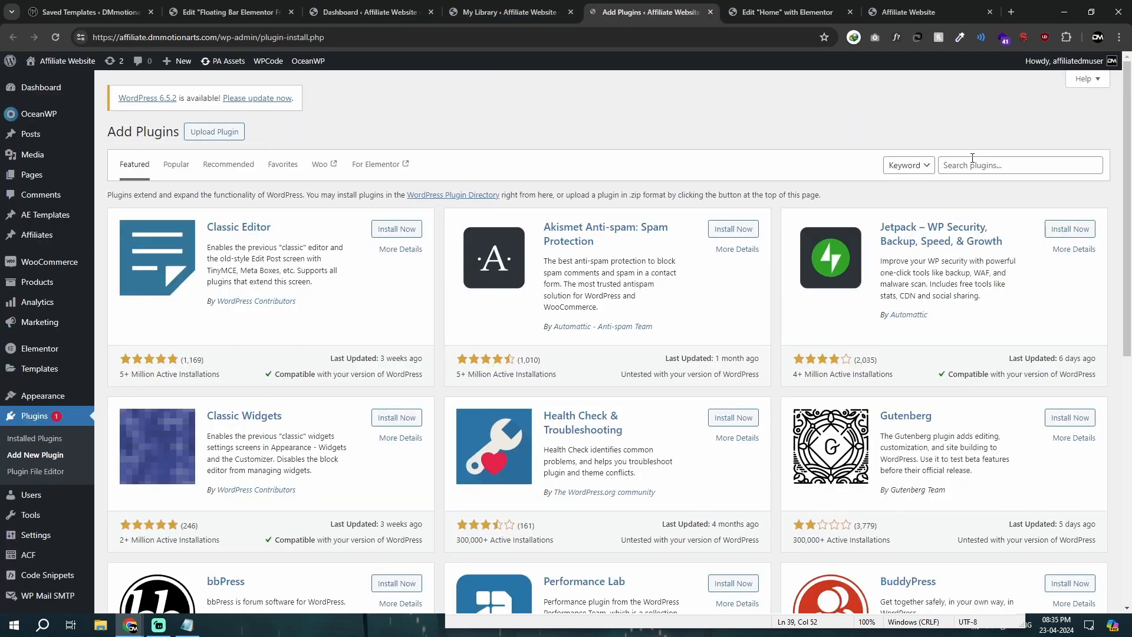
pyautogui.click(539, 4)
pyautogui.scroll(-1, 510, 56)
pyautogui.click(620, 5)
pyautogui.click(1006, 160)
pyautogui.write('wpcode')
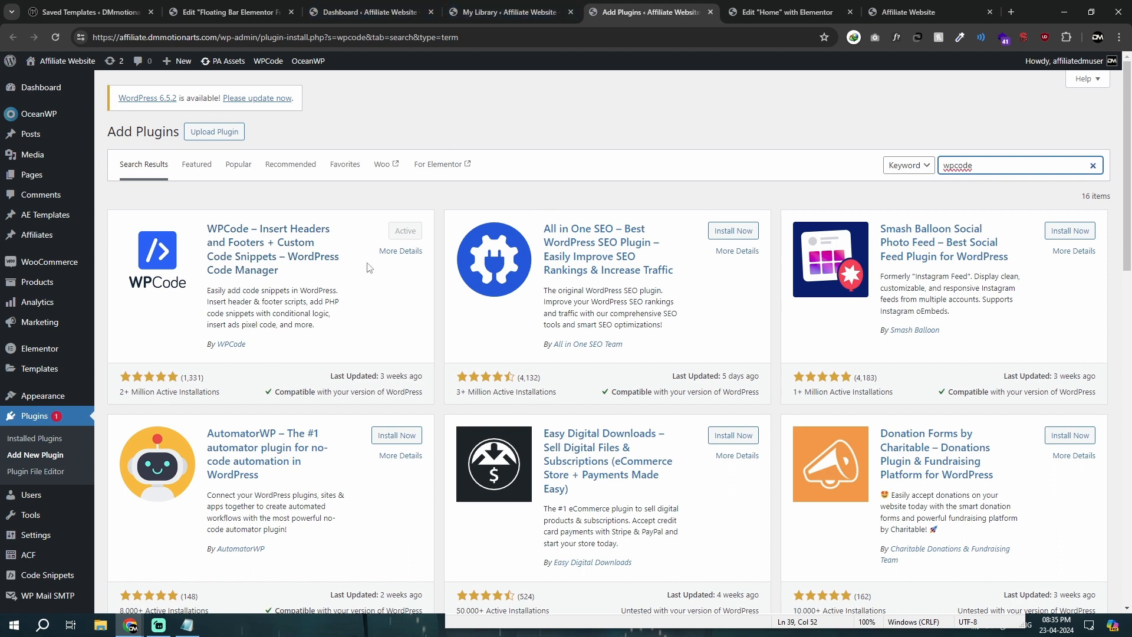
pyautogui.click(507, 12)
pyautogui.click(619, 12)
pyautogui.click(507, 12)
pyautogui.click(711, 12)
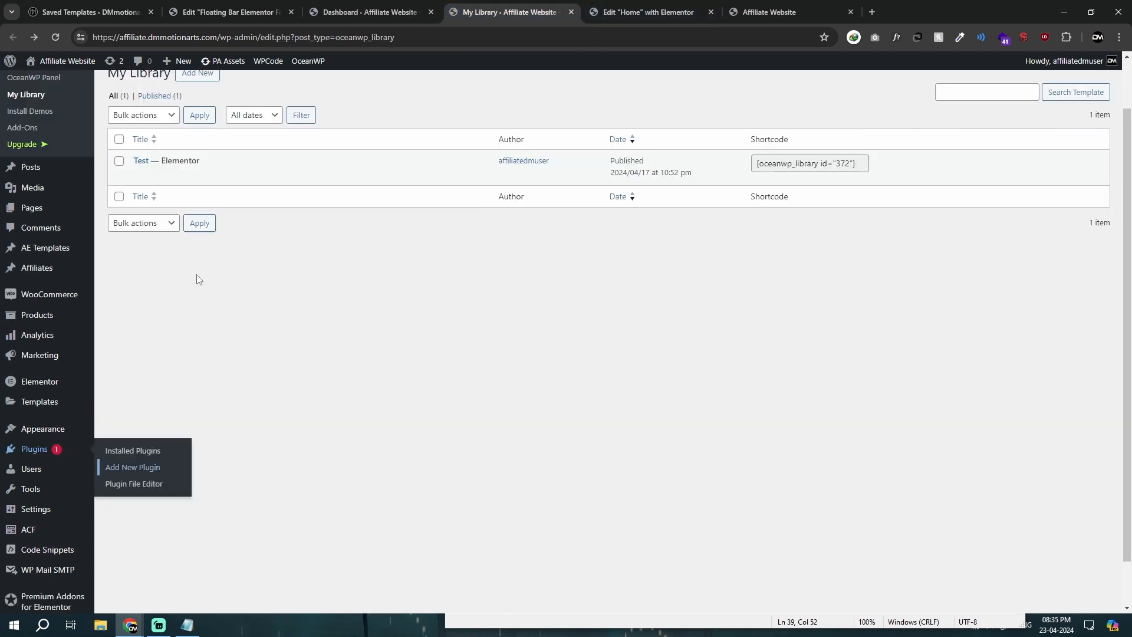
# Step: Deactivate the Test snippet in WPCode's snippet list and start a blank custom snippet
pyautogui.moveTo(48, 552)
pyautogui.click(117, 428)
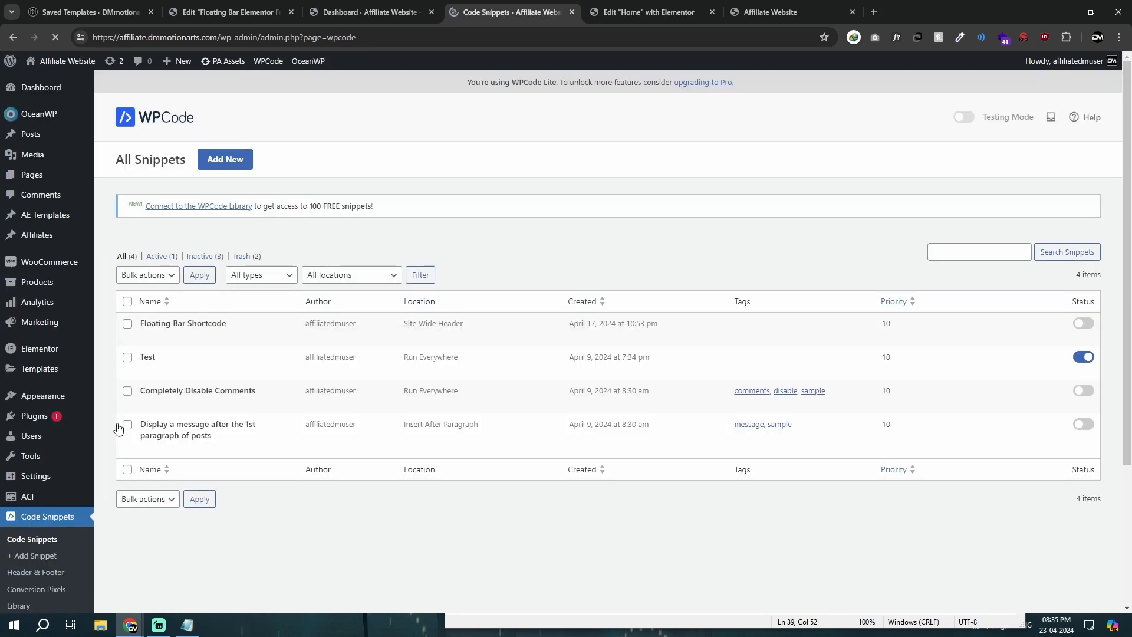
pyautogui.click(1080, 357)
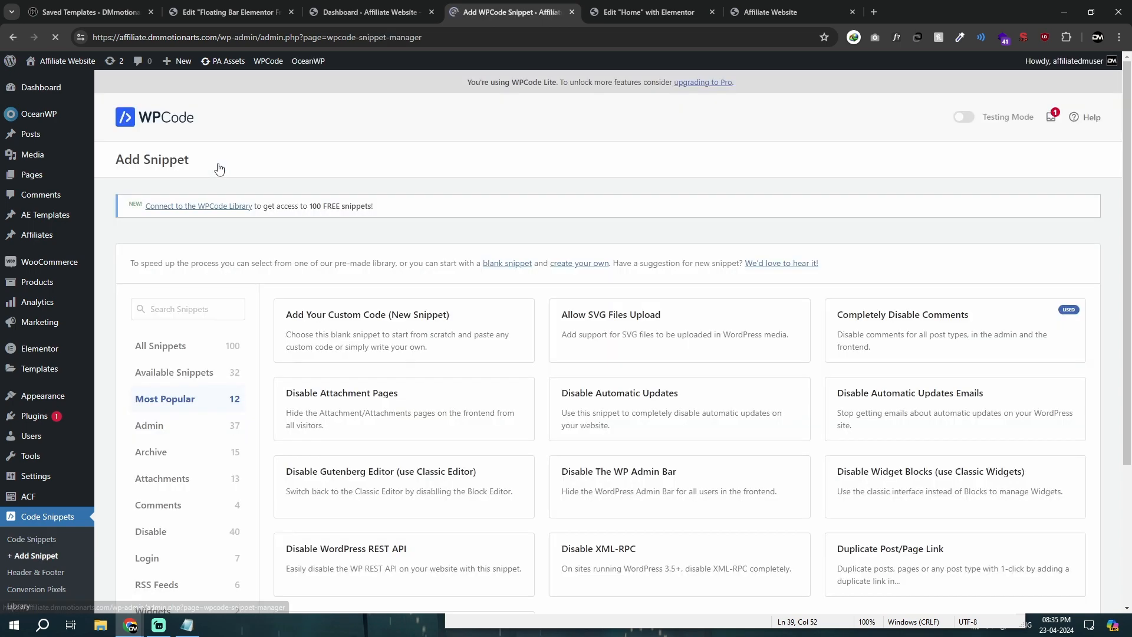
pyautogui.click(407, 340)
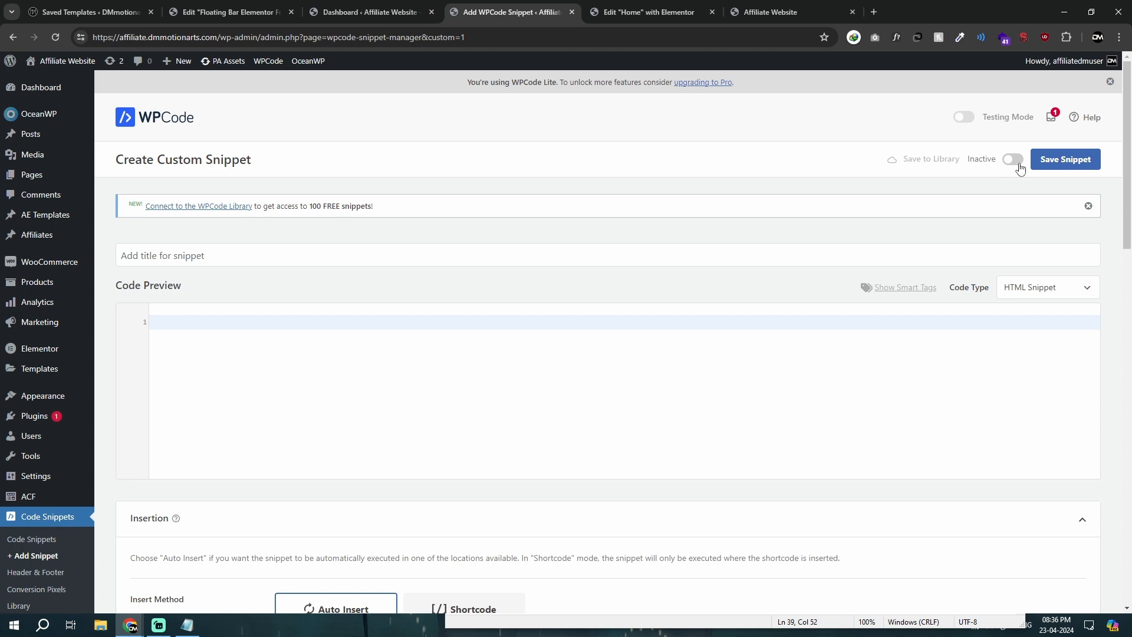
# Step: Title the new snippet Floating Bar and set its code type to PHP Snippet
pyautogui.click(347, 248)
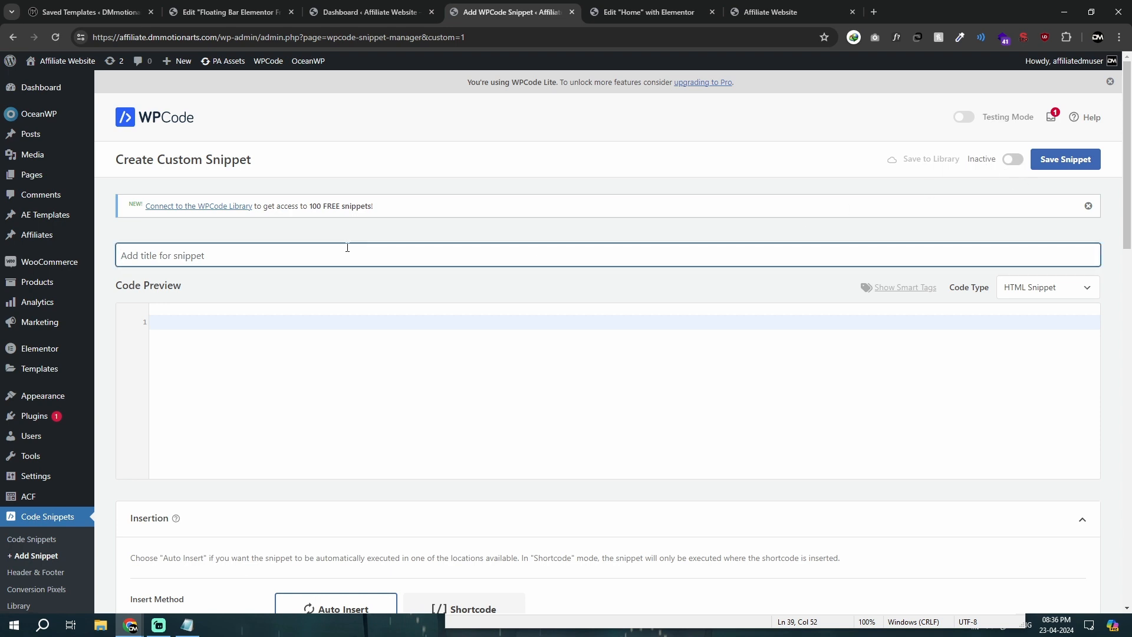
pyautogui.write('Floating Bar')
pyautogui.click(1009, 288)
pyautogui.click(1026, 352)
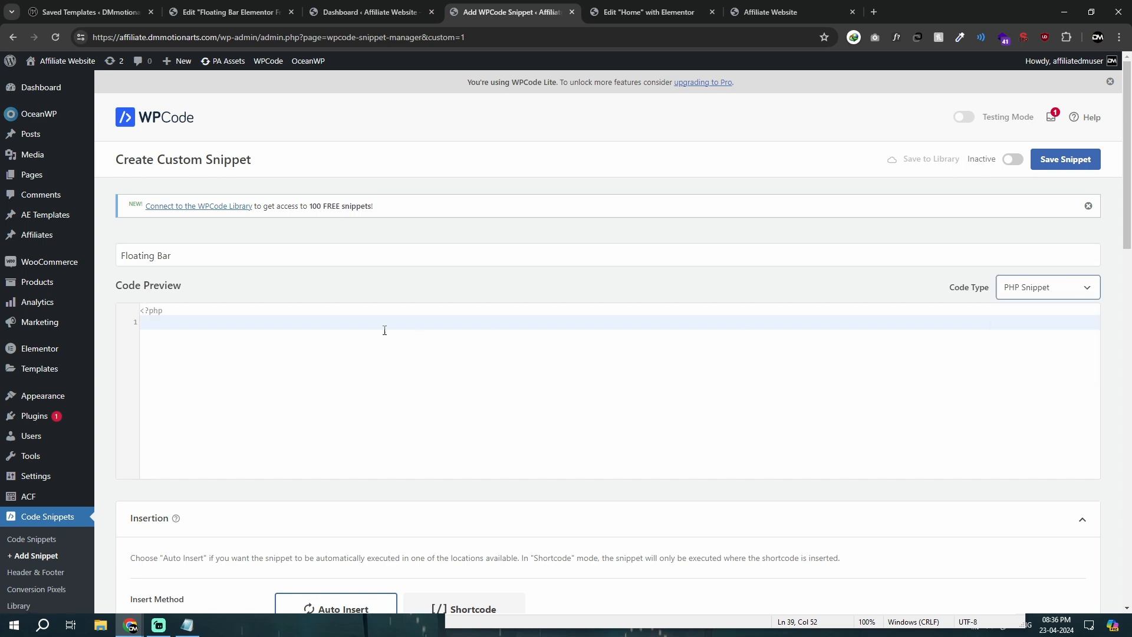
# Step: Open the existing Floating Bar Shortcode snippet in another tab for reference, and paste [oceanwp_library id="372"] into the new snippet's code
pyautogui.click(378, 11)
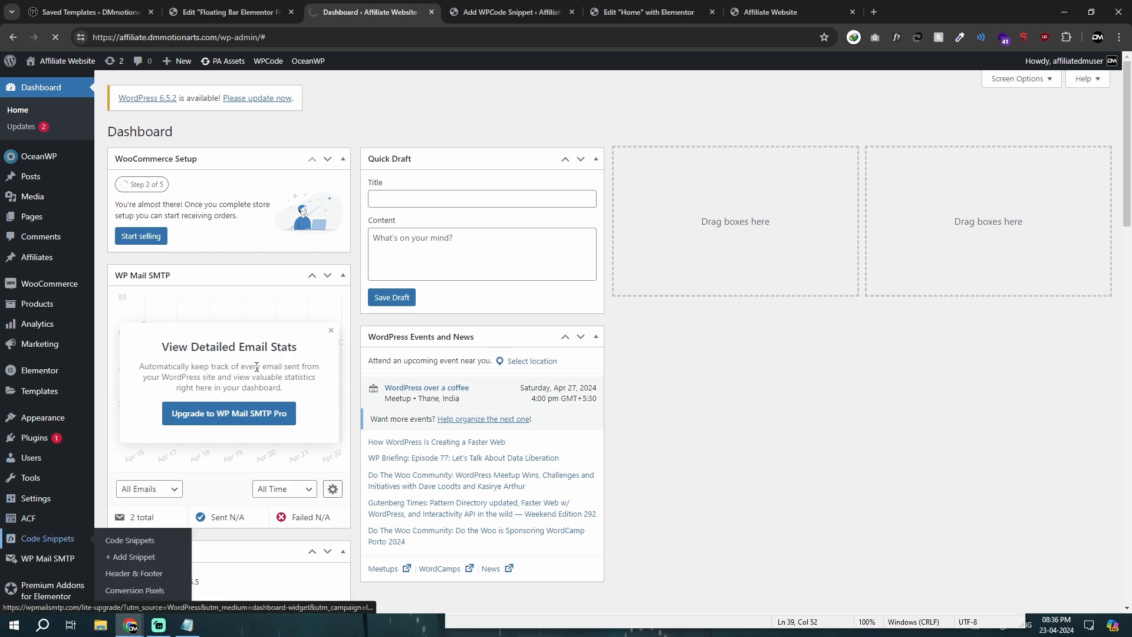
pyautogui.click(46, 538)
pyautogui.click(150, 341)
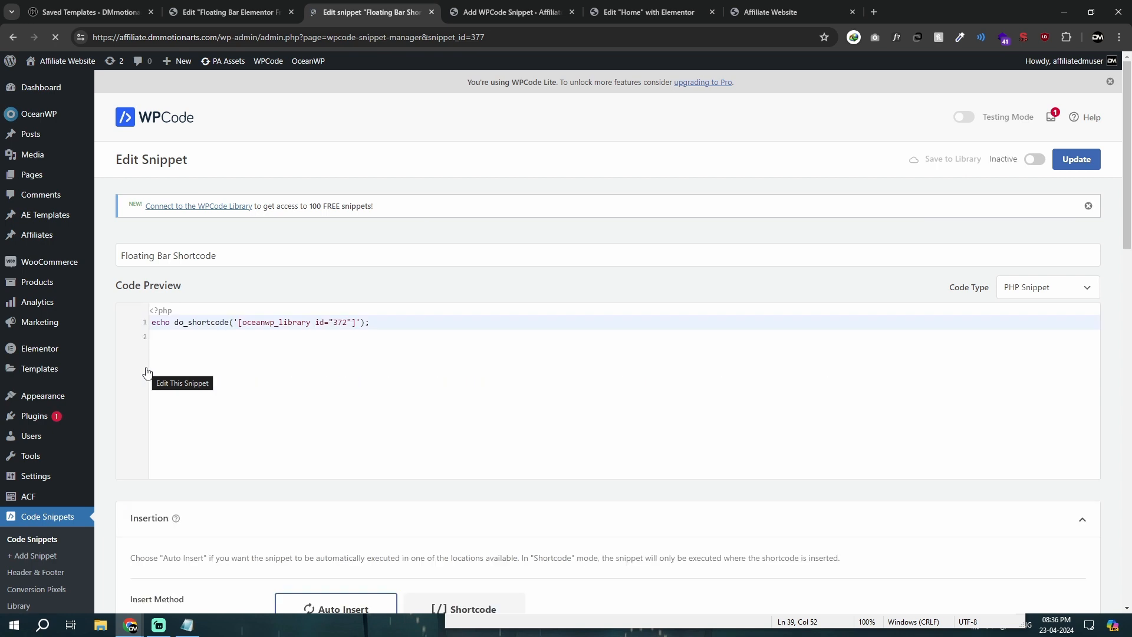
pyautogui.moveTo(153, 324); pyautogui.dragTo(228, 326)
pyautogui.moveTo(157, 324); pyautogui.dragTo(241, 326)
pyautogui.click(453, 6)
pyautogui.click(401, 384)
pyautogui.hotkey('ctrl', 'v')
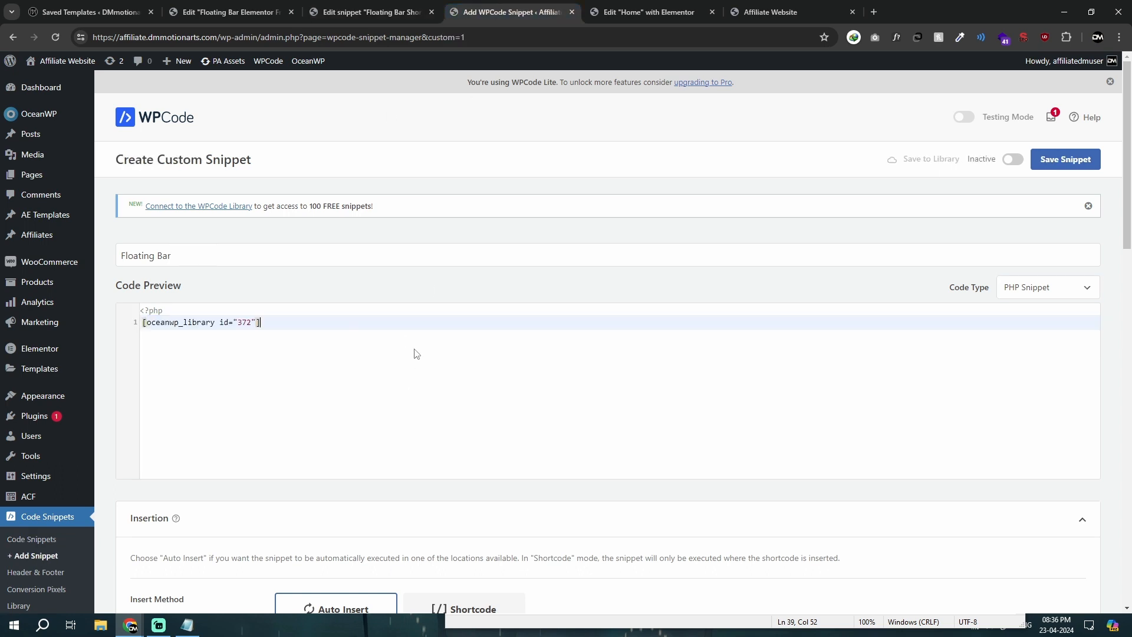
# Step: Copy the echo do_shortcode line from the Floating Bar Shortcode snippet and paste it two lines below the shortcode in the new snippet
pyautogui.click(395, 6)
pyautogui.click(181, 339)
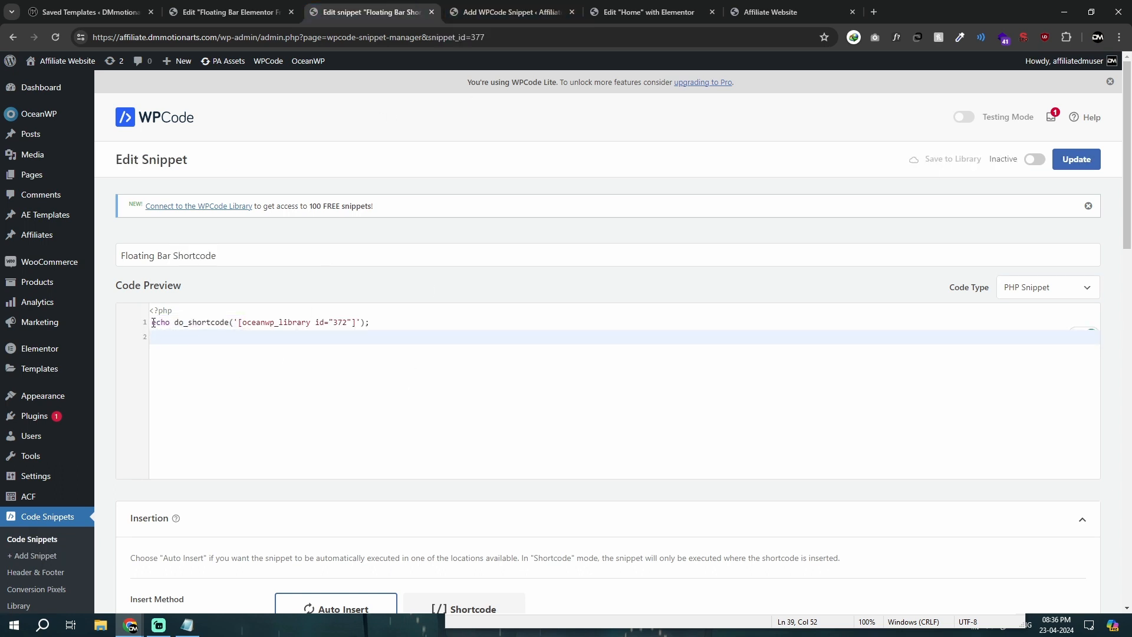
pyautogui.moveTo(153, 323); pyautogui.dragTo(369, 324)
pyautogui.hotkey('ctrl', 'c')
pyautogui.click(483, 13)
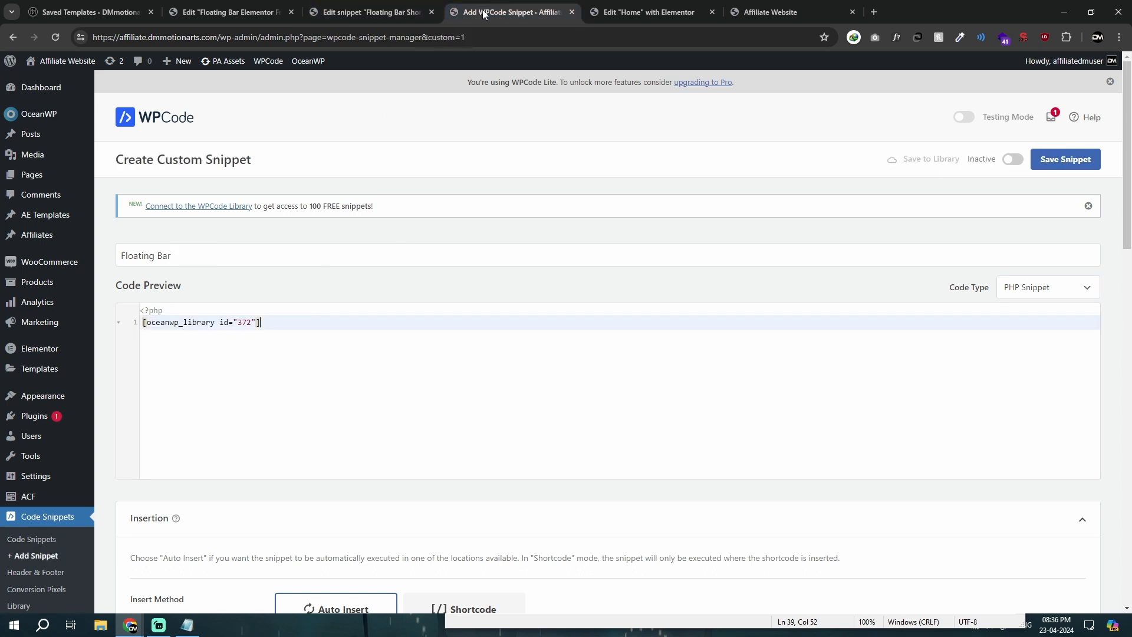
pyautogui.press('Return')
pyautogui.press('Return')
pyautogui.hotkey('ctrl', 'v')
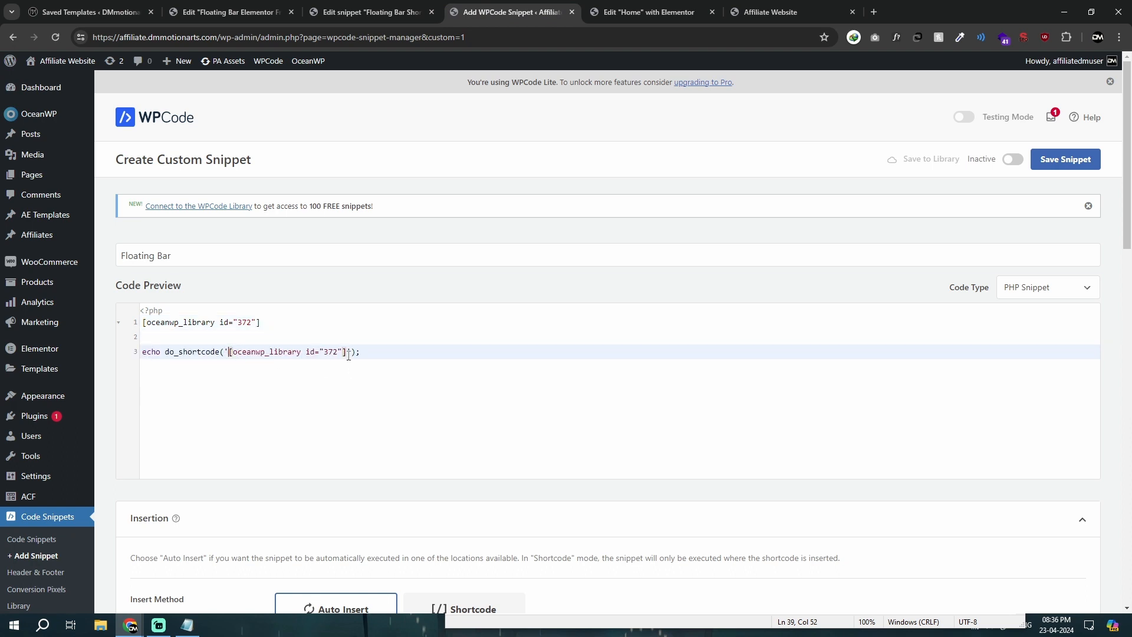
# Step: Move the standalone shortcode between the do_shortcode quotes and remove the blank lines, leaving echo do_shortcode('[oceanwp_library id="372"]');
pyautogui.keyDown('shift'); pyautogui.click(349, 355); pyautogui.keyUp('shift')
pyautogui.press('BackSpace')
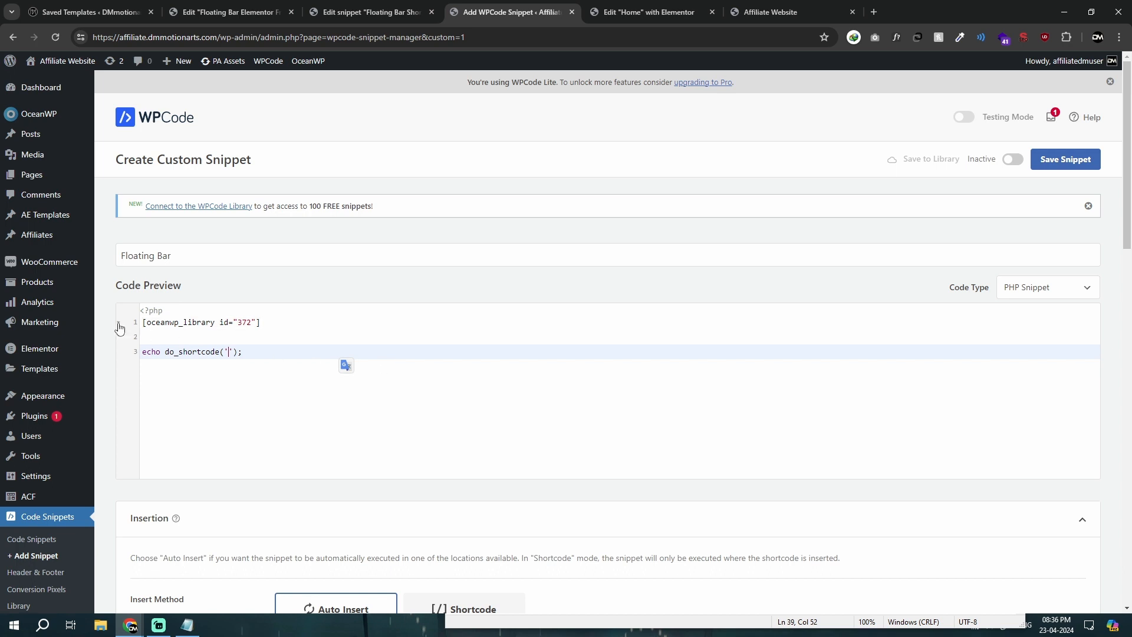
pyautogui.moveTo(143, 323); pyautogui.dragTo(322, 321)
pyautogui.hotkey('ctrl', 'x')
pyautogui.click(227, 352)
pyautogui.hotkey('ctrl', 'v')
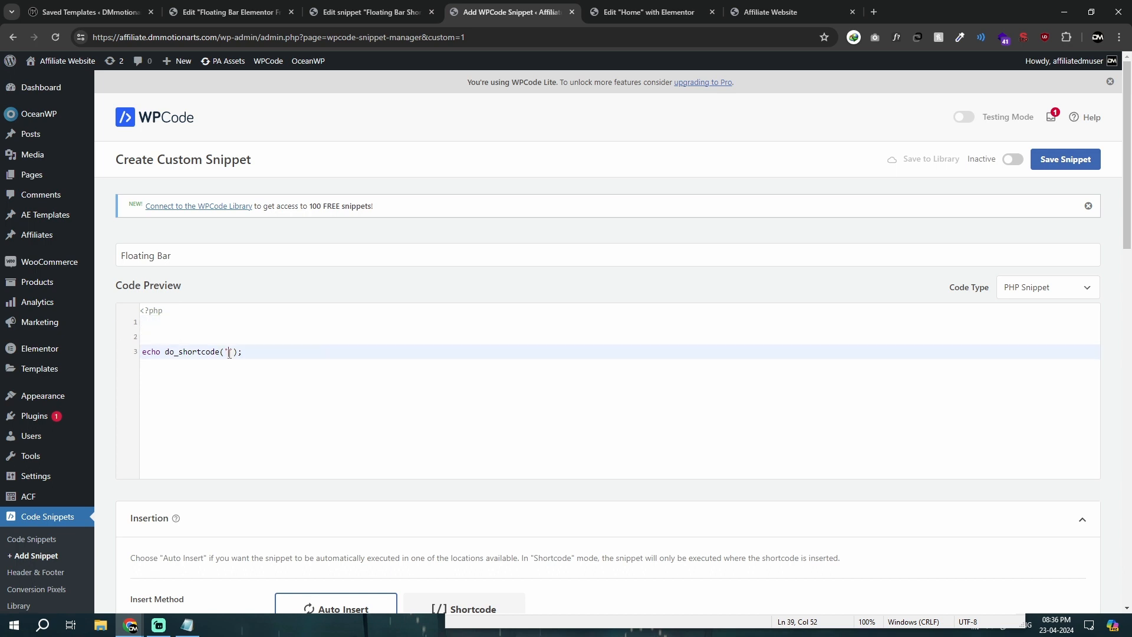
pyautogui.press('BackSpace')
pyautogui.press('BackSpace')
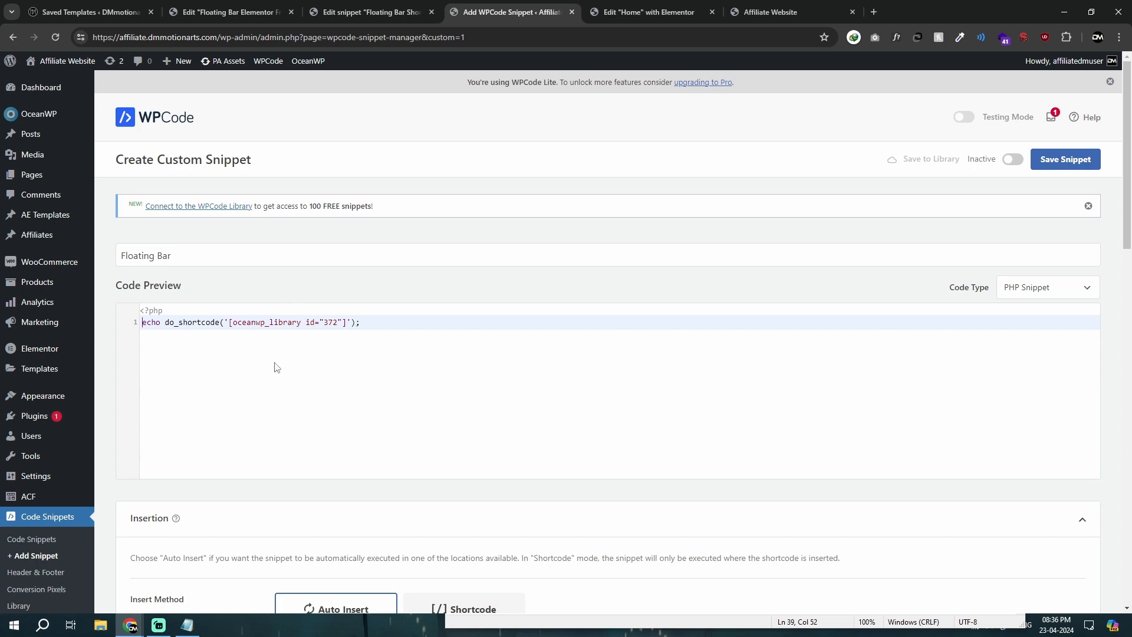
# Step: Set the snippet's auto-insert location to Site Wide Body, activate the snippet and save it
pyautogui.scroll(-7, 277, 367)
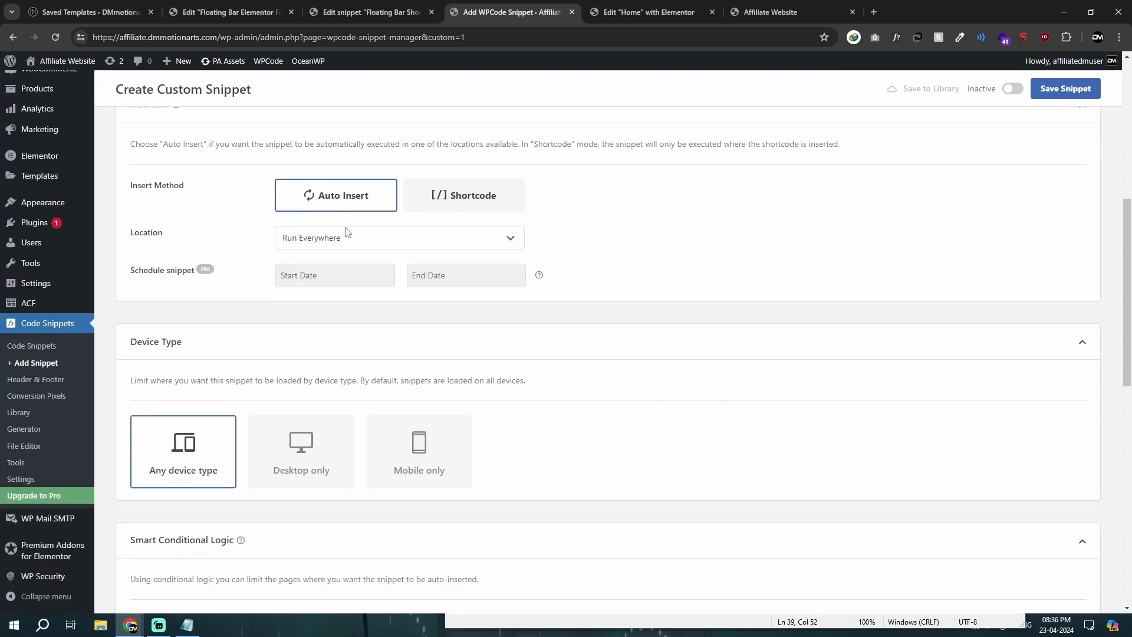
pyautogui.click(347, 233)
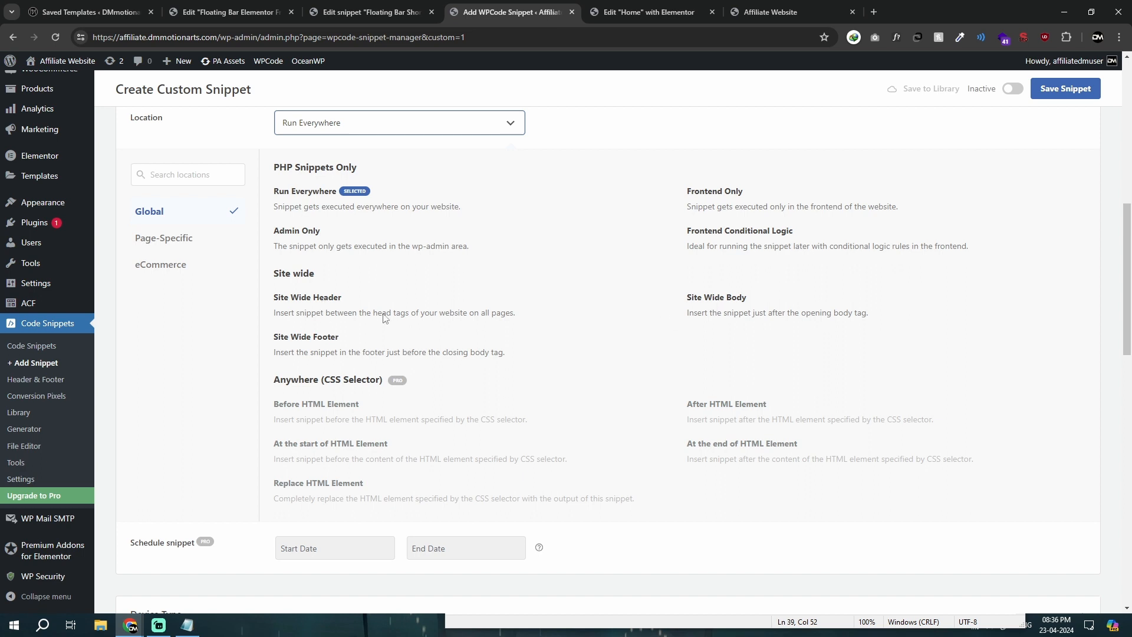
pyautogui.click(734, 307)
pyautogui.scroll(2, 725, 298)
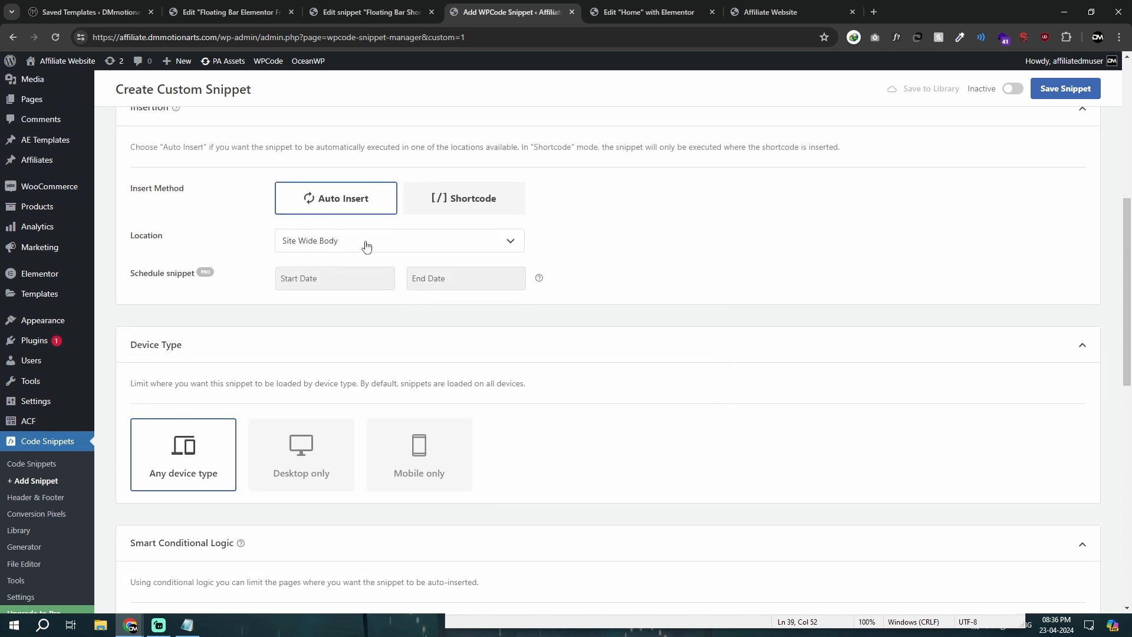
pyautogui.click(1014, 89)
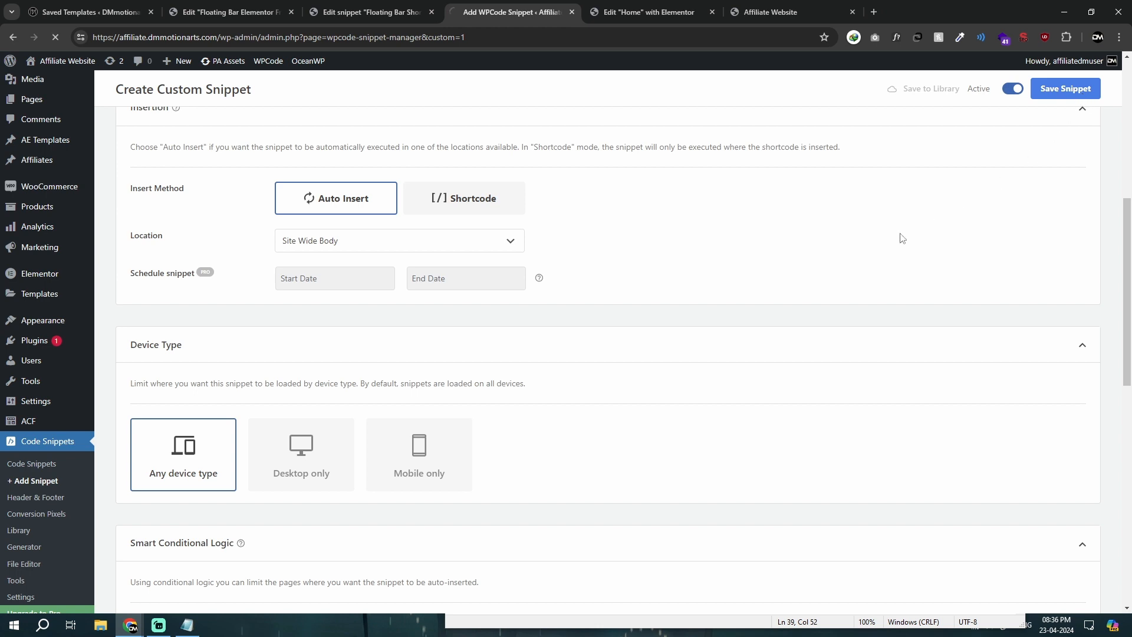
# Step: Check the home page preview, delete the Universal Toggle container from the Home page in Elementor, and update the page
pyautogui.click(786, 6)
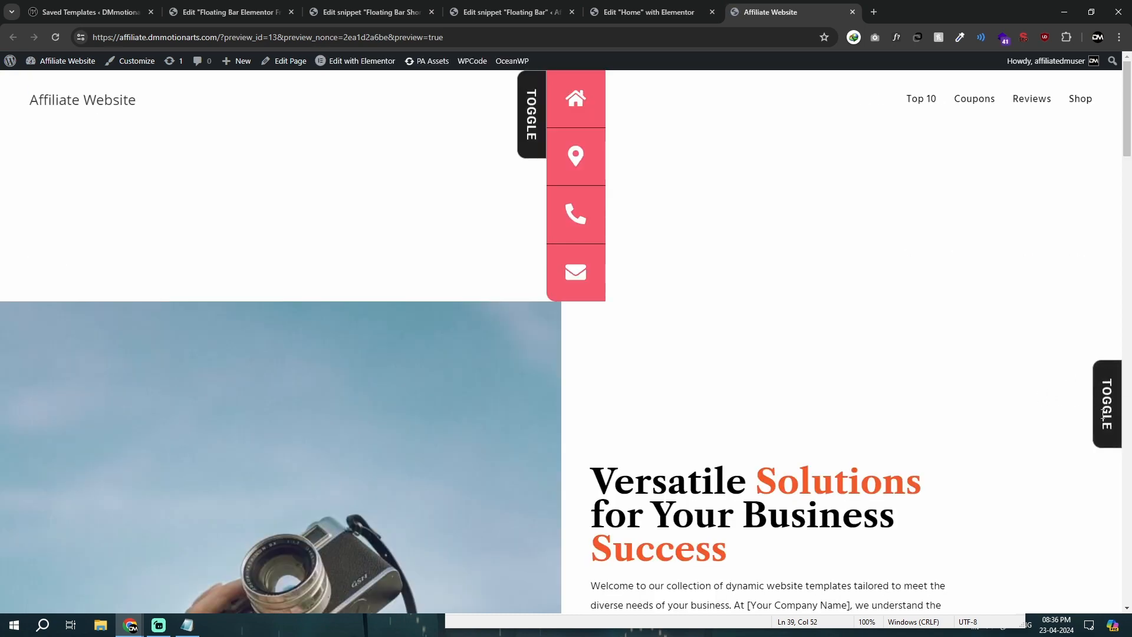
pyautogui.click(660, 6)
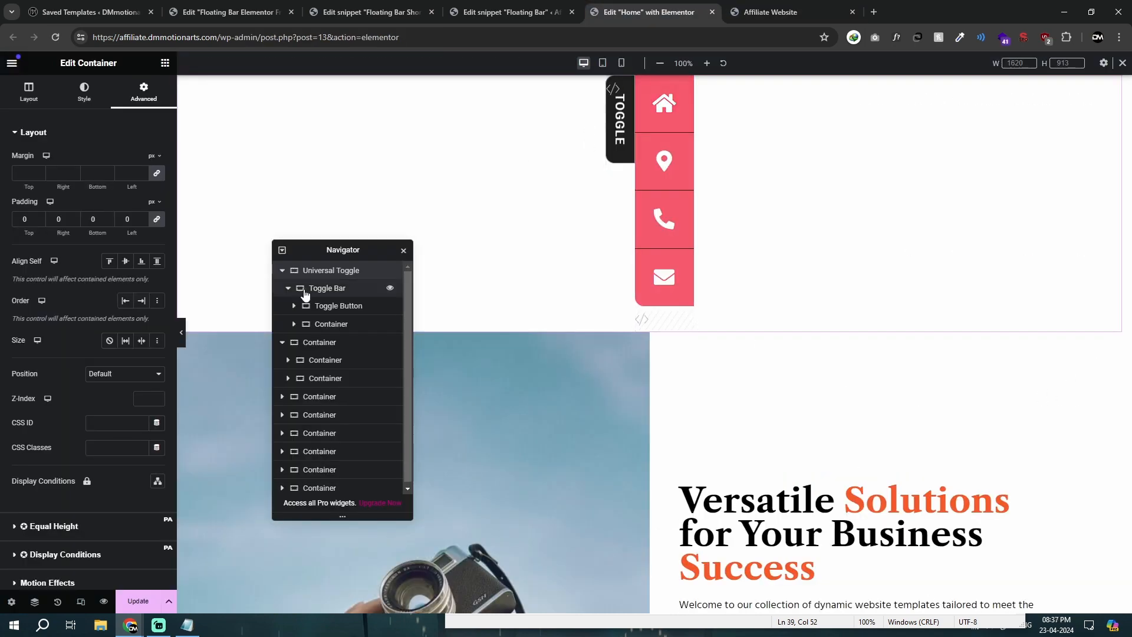
pyautogui.press('Delete')
pyautogui.click(138, 601)
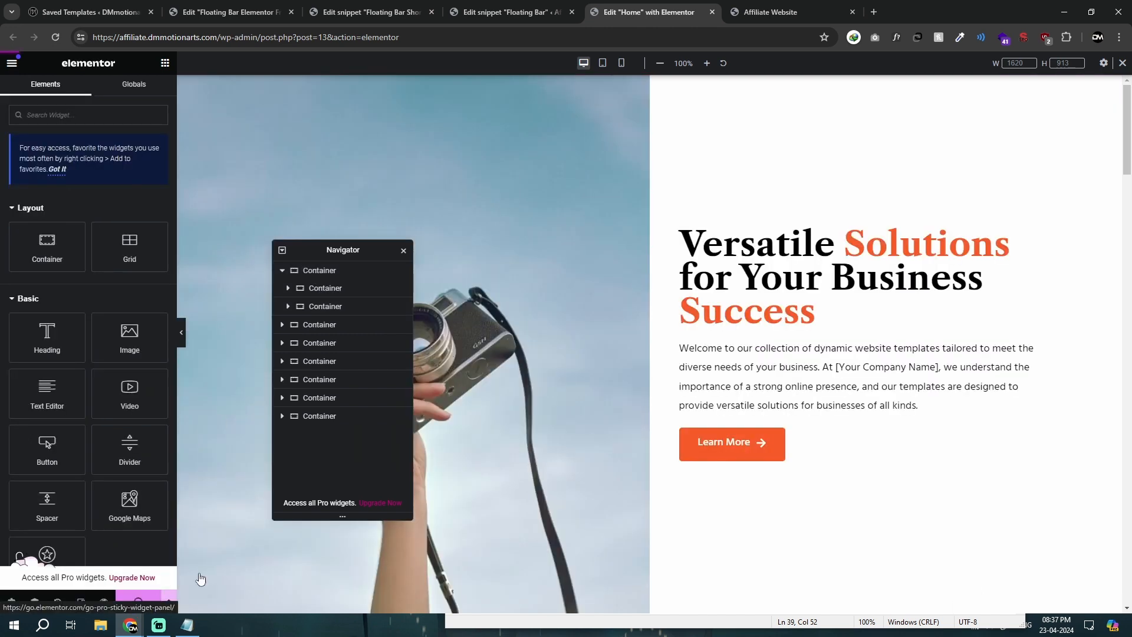
# Step: Test the floating toggle bar on the home page, the Coupons page, the Shop page and the Variable Product page
pyautogui.click(761, 4)
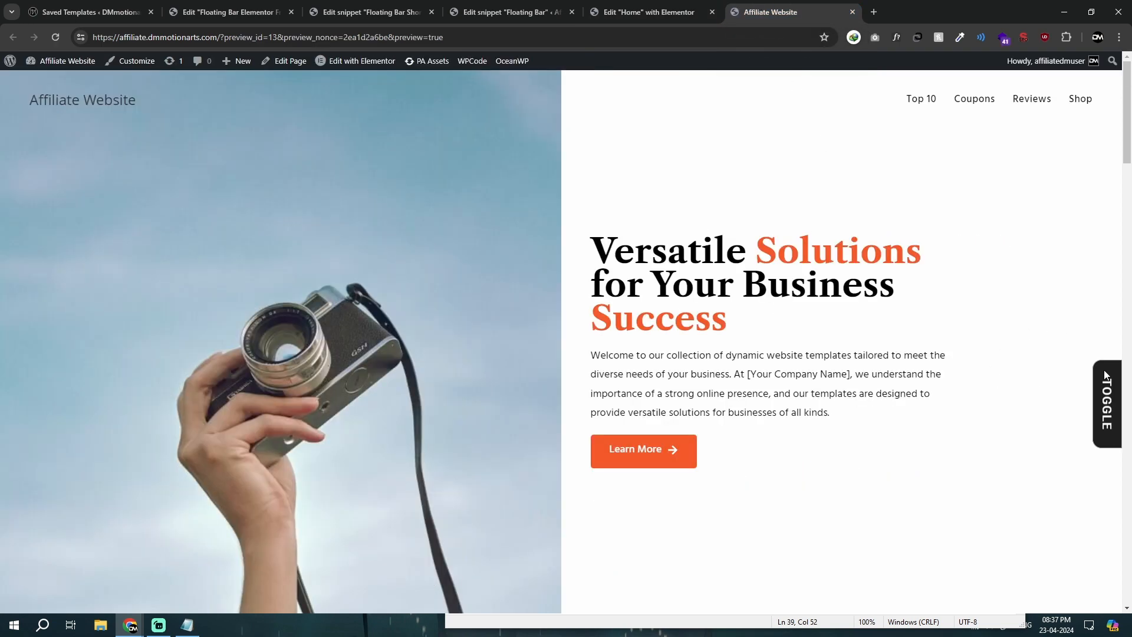
pyautogui.click(1104, 370)
pyautogui.click(975, 112)
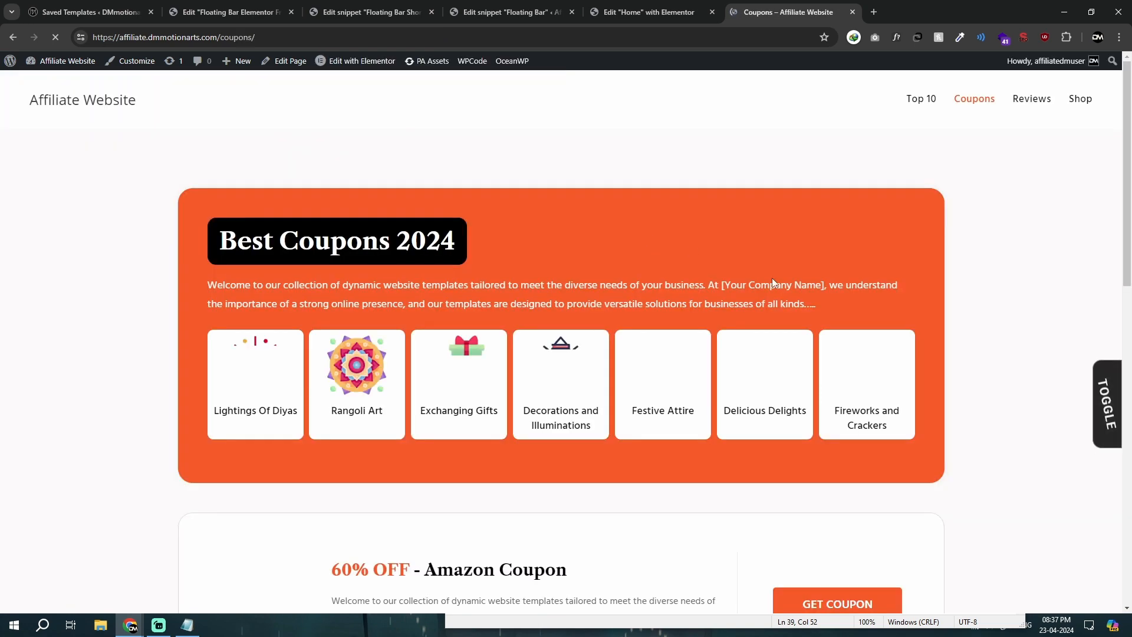
pyautogui.click(1105, 375)
pyautogui.click(1054, 370)
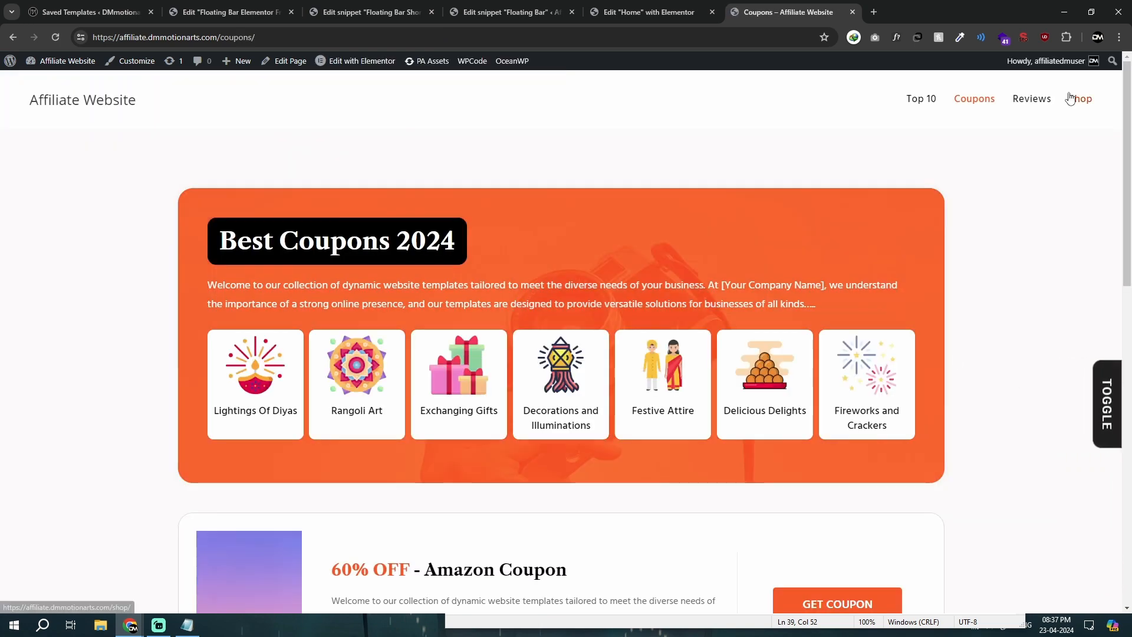
pyautogui.click(1080, 99)
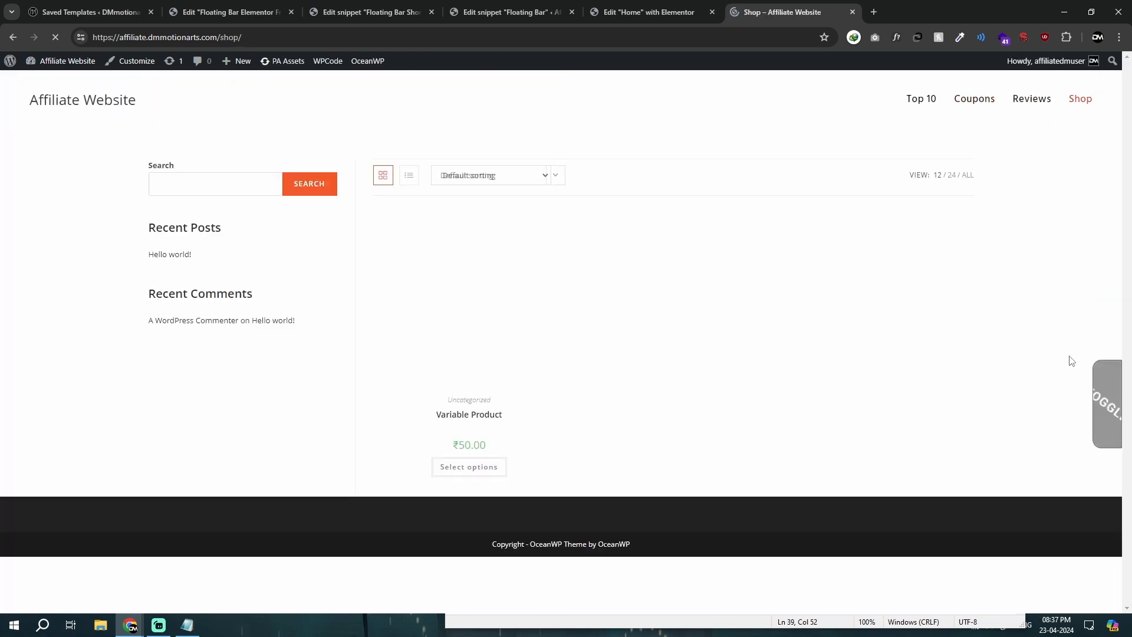
pyautogui.click(1105, 381)
pyautogui.click(518, 302)
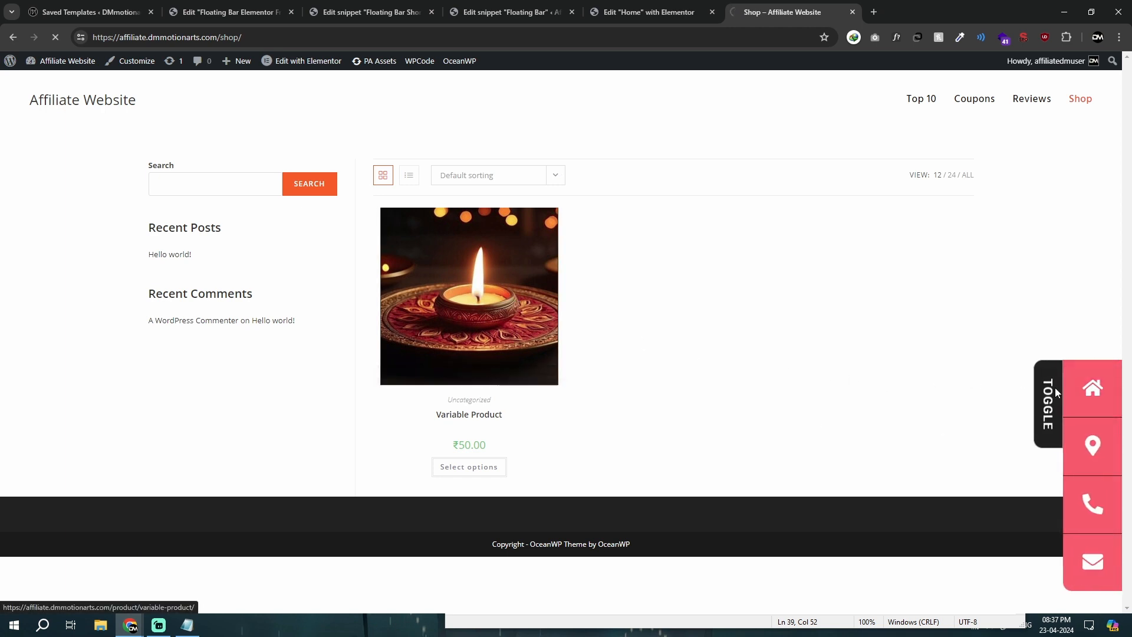
pyautogui.click(1095, 374)
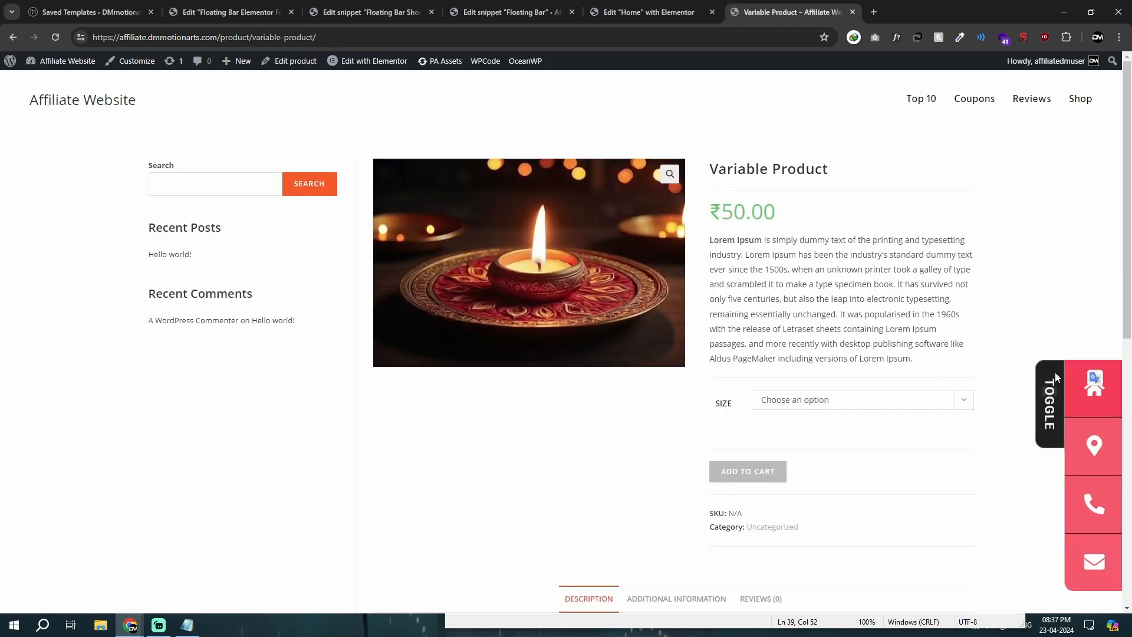
# Step: Close the Variable Product page, the Home page editor and the Floating Bar snippet tabs
pyautogui.click(421, 7)
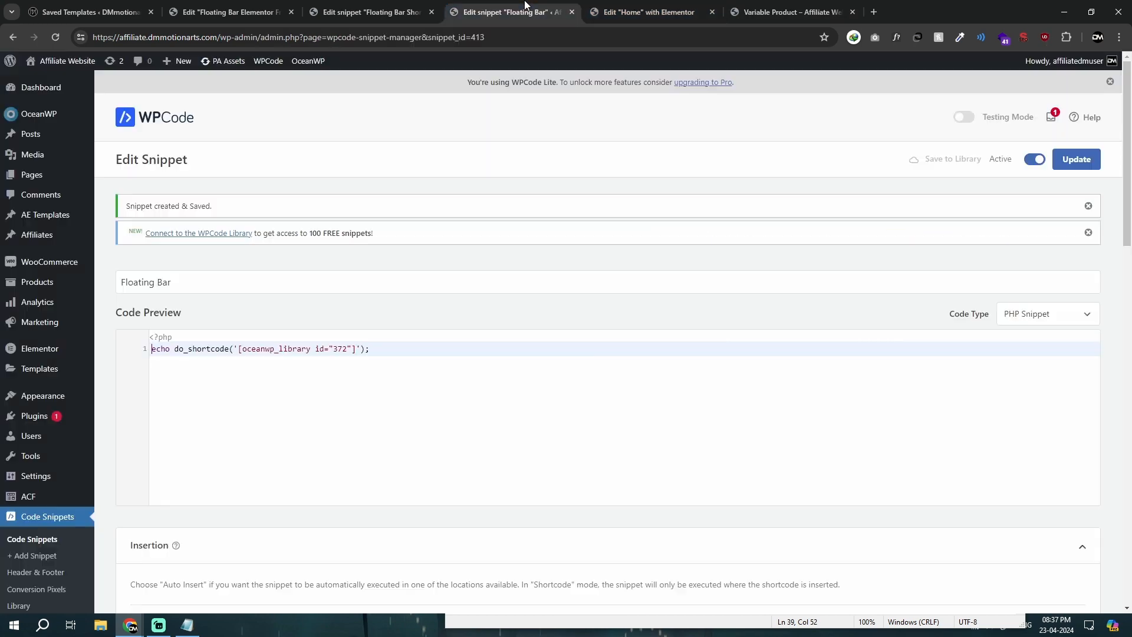
pyautogui.click(469, 7)
pyautogui.click(649, 12)
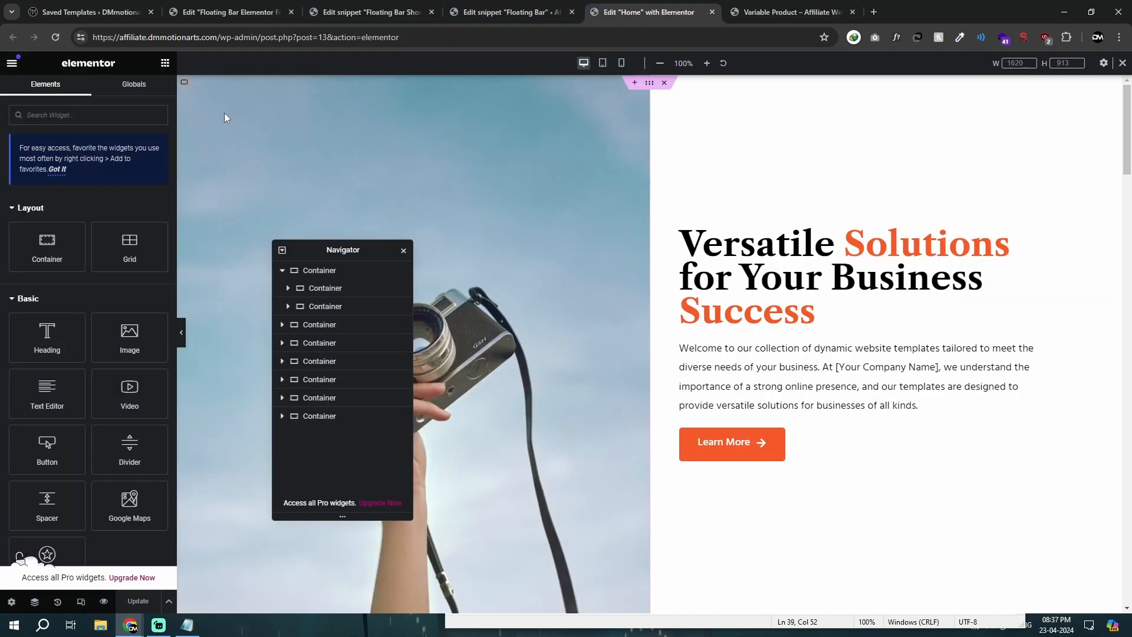
pyautogui.middleClick(758, 7)
pyautogui.middleClick(658, 5)
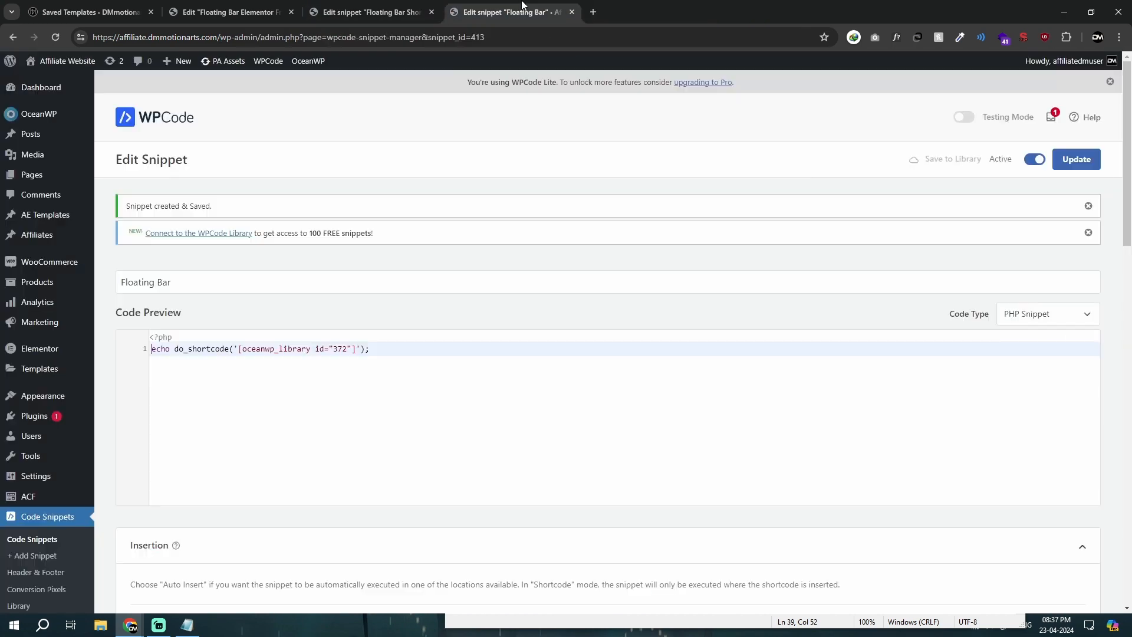
pyautogui.middleClick(522, 5)
# Step: Open the Test template from OceanWP's My Library in Elementor in a new tab and check it against the library list
pyautogui.moveTo(39, 114)
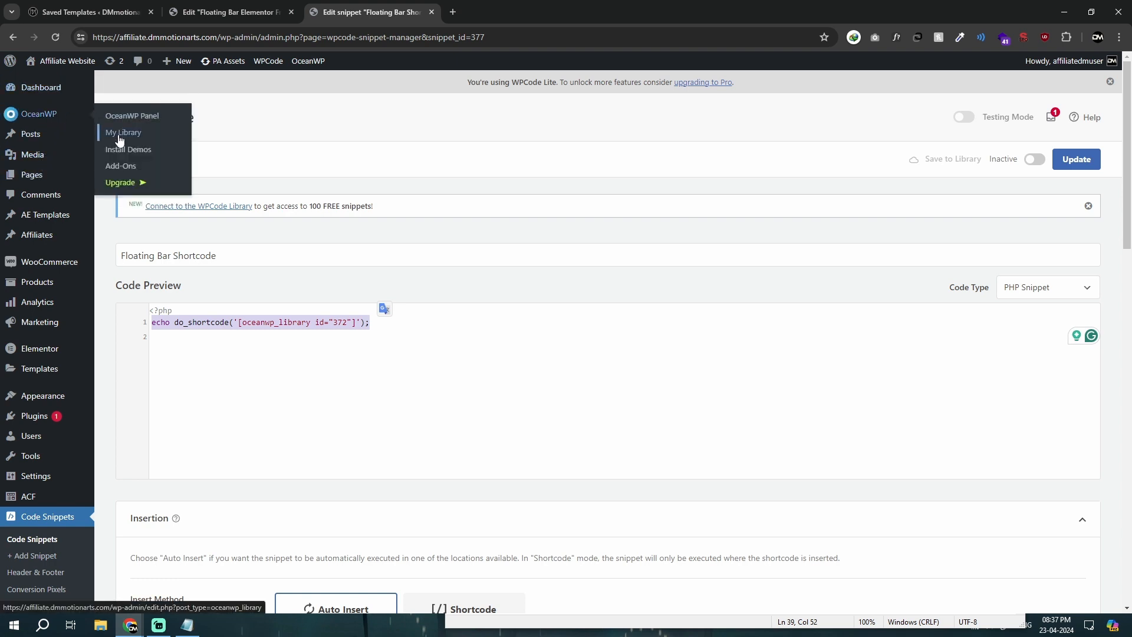
pyautogui.click(114, 137)
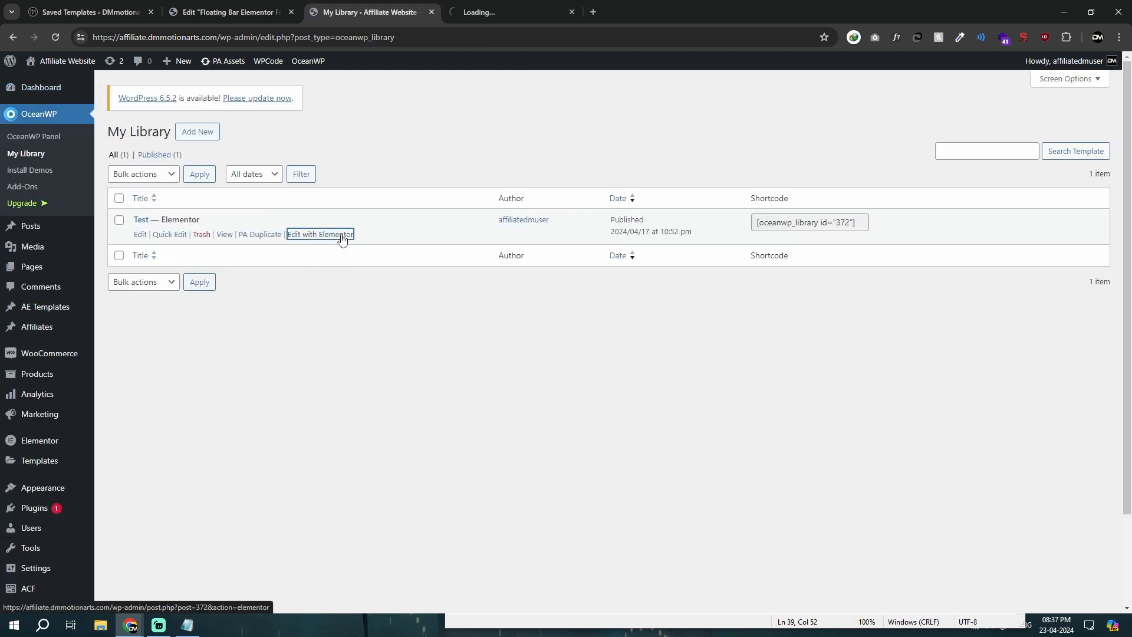
pyautogui.click(495, 5)
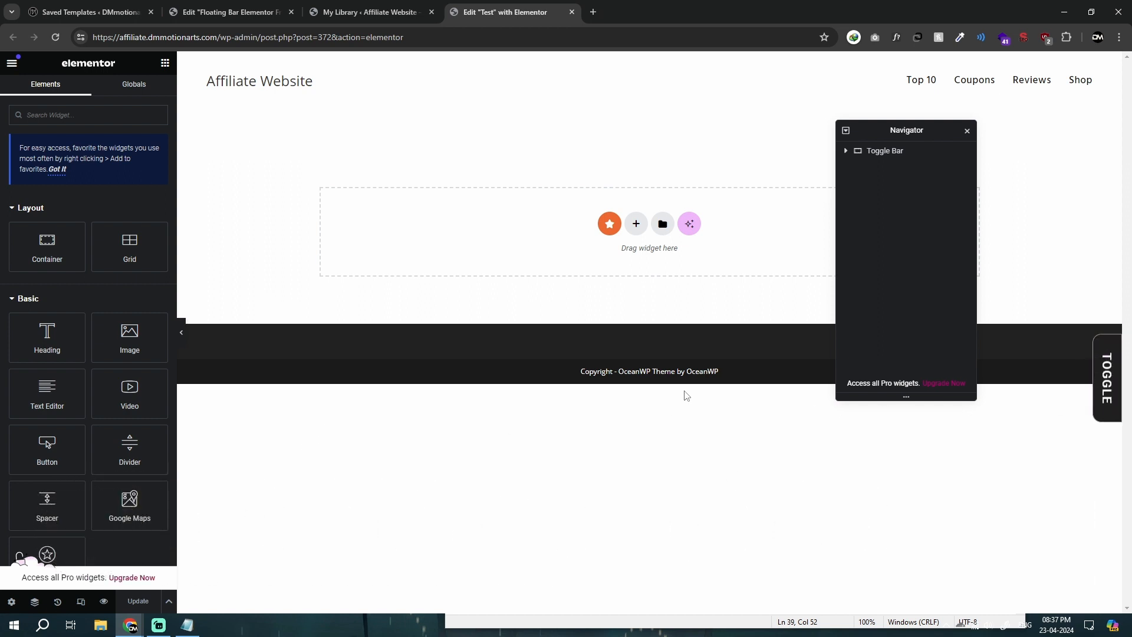
pyautogui.click(370, 8)
pyautogui.click(494, 8)
pyautogui.click(413, 4)
# Step: Open the DMmotionarts site's store page and its blog in separate tabs
pyautogui.click(99, 7)
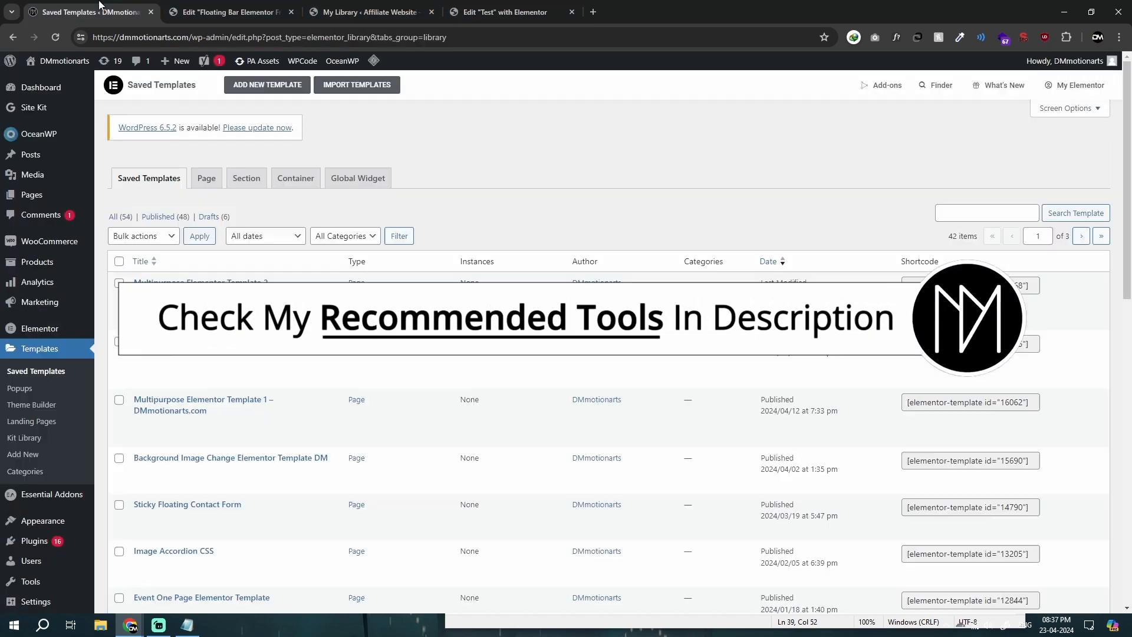
pyautogui.moveTo(62, 77)
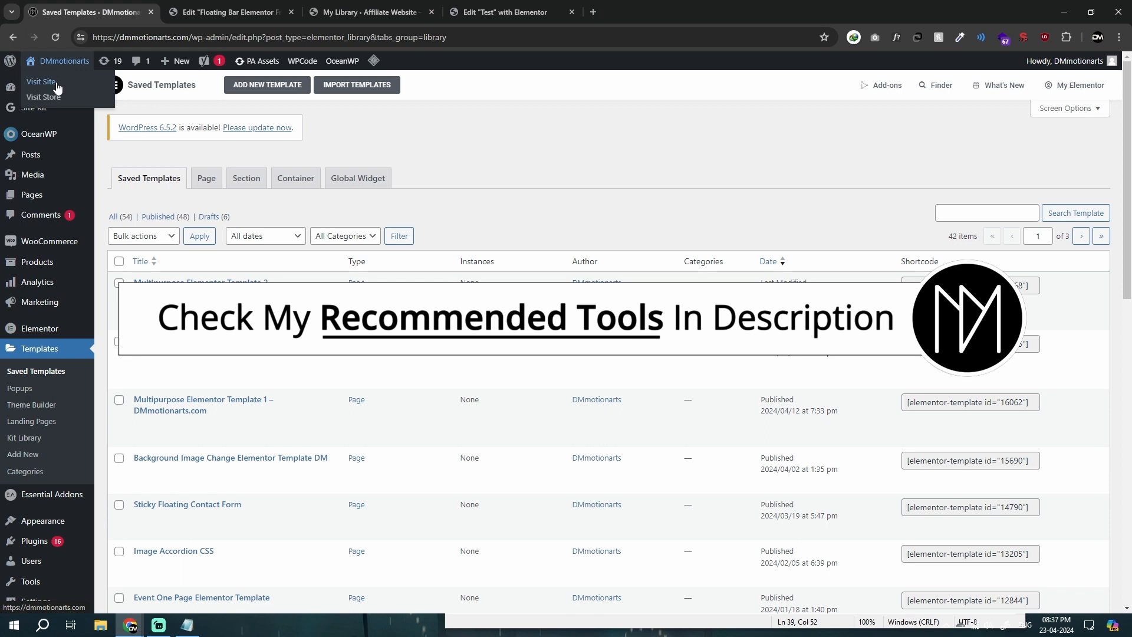
pyautogui.click(65, 96)
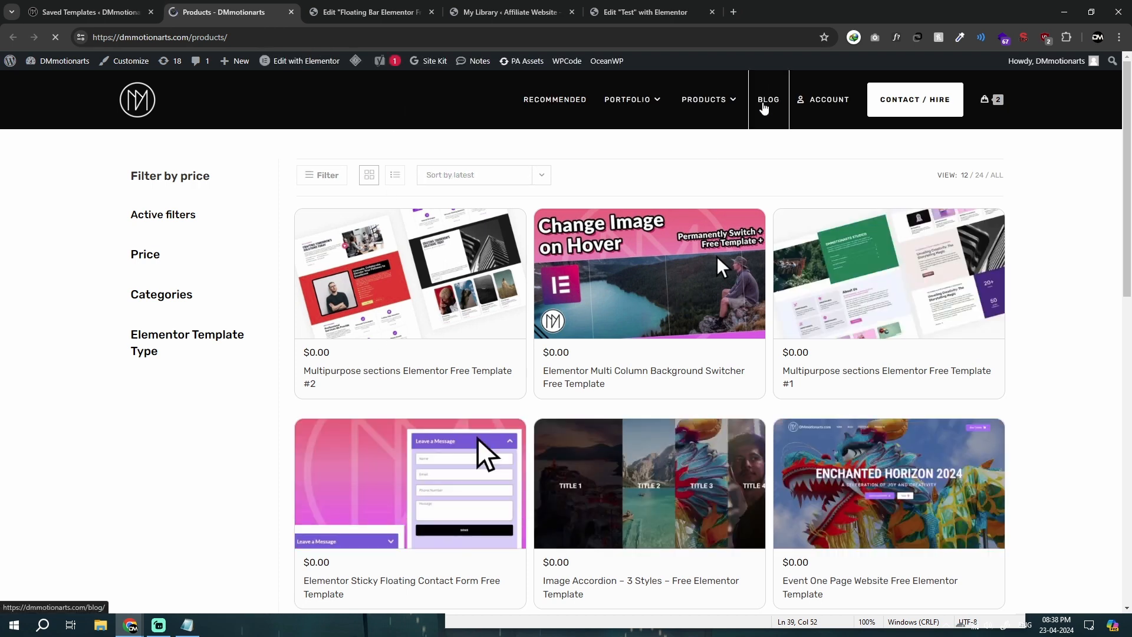
pyautogui.middleClick(766, 101)
pyautogui.click(334, 8)
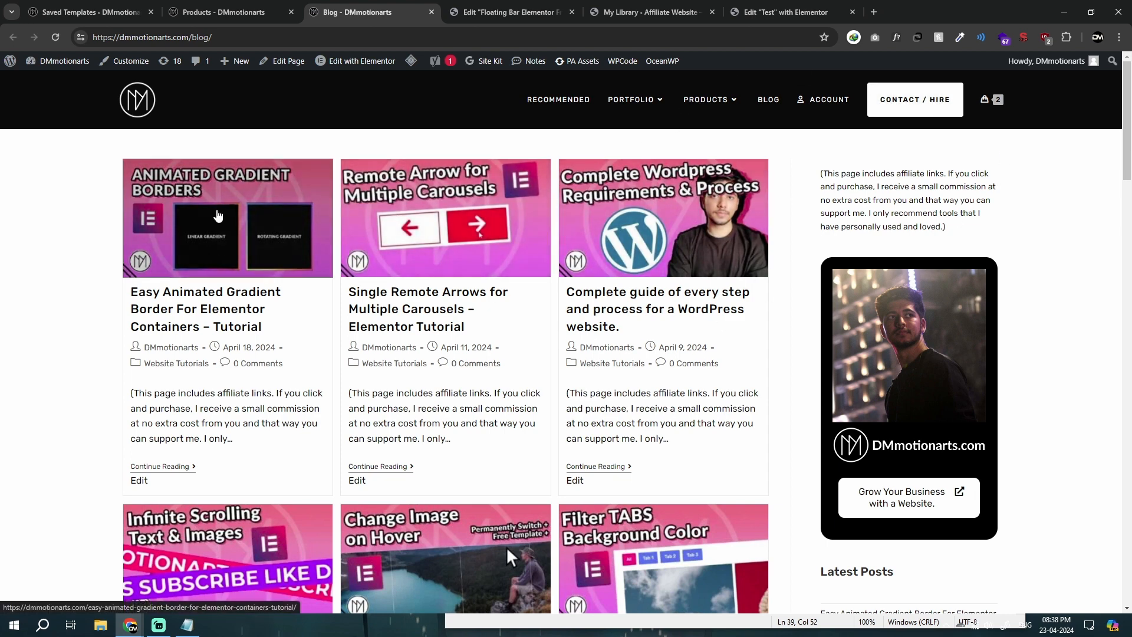
# Step: Open the Easy Animated Gradient Border tutorial from the blog, review its CSS code section, and return to the Products page
pyautogui.click(217, 215)
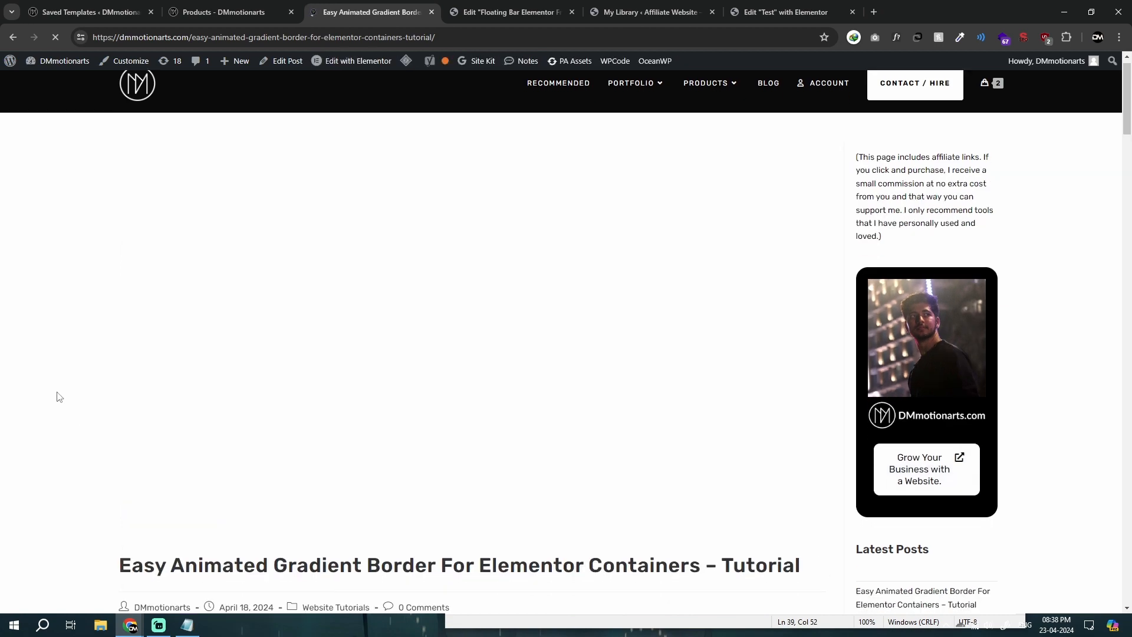
pyautogui.scroll(-10, 55, 394)
pyautogui.scroll(-12, 59, 394)
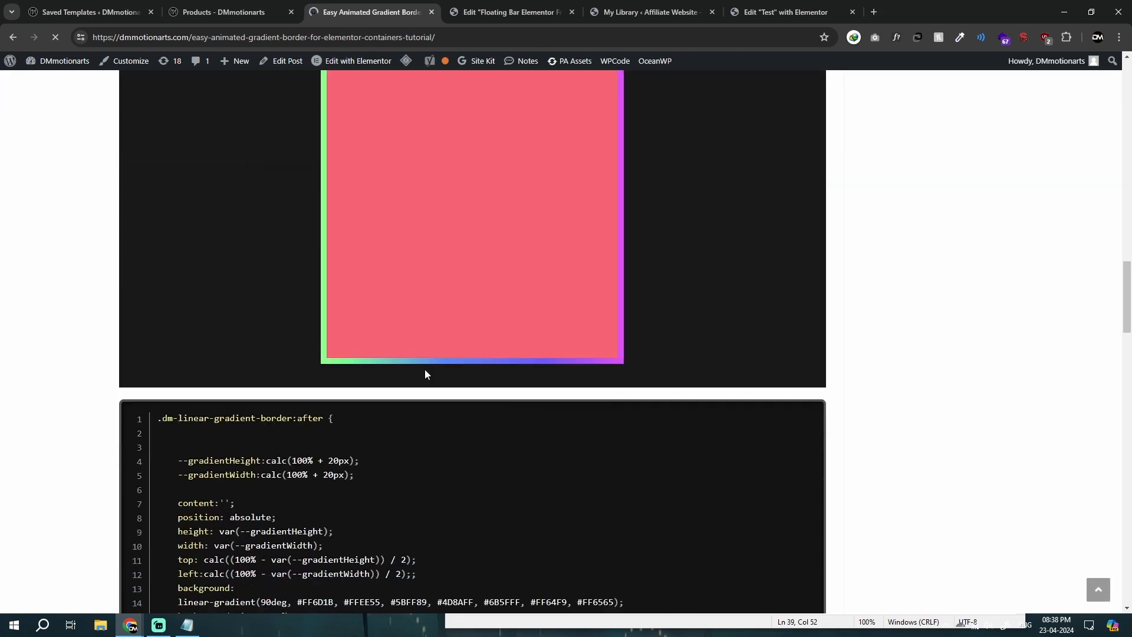
pyautogui.scroll(10, 33, 334)
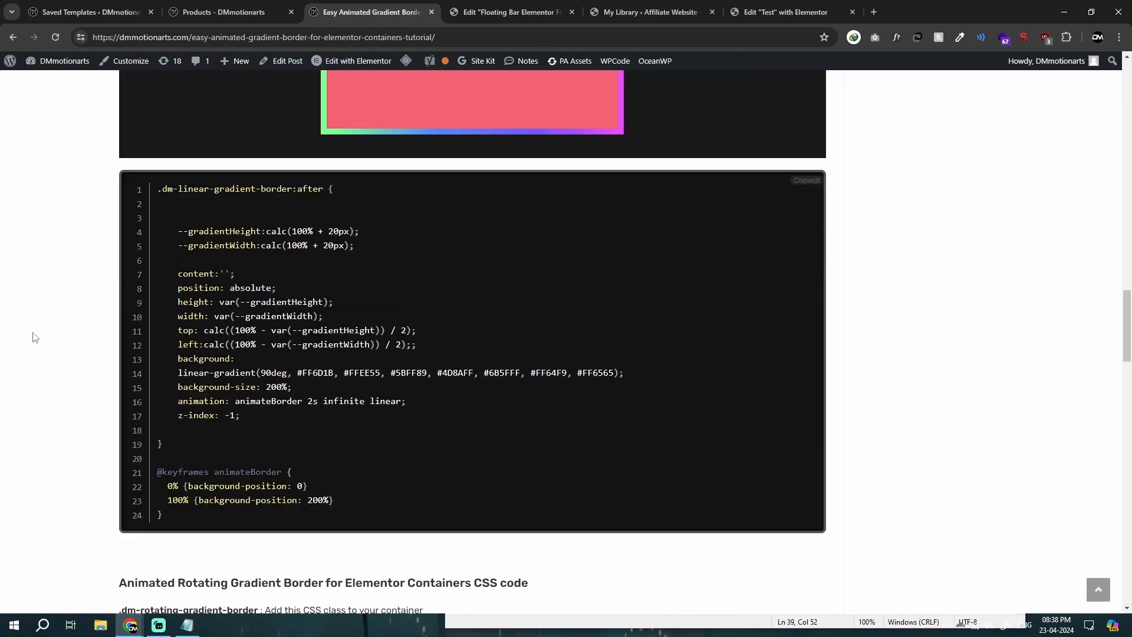
pyautogui.scroll(10, 83, 376)
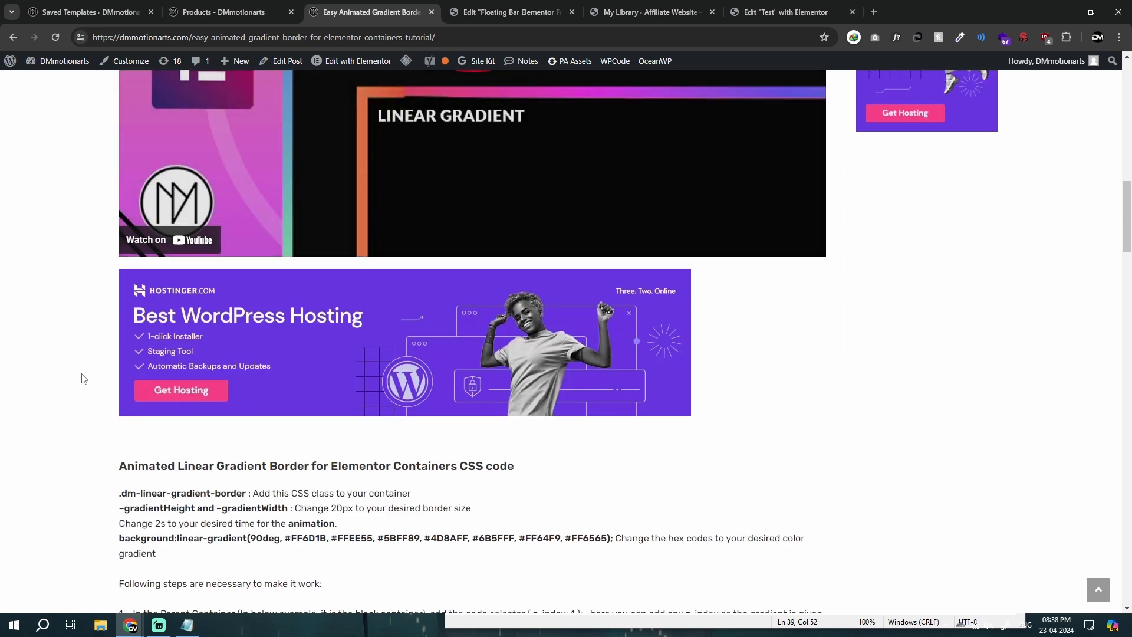
pyautogui.click(224, 12)
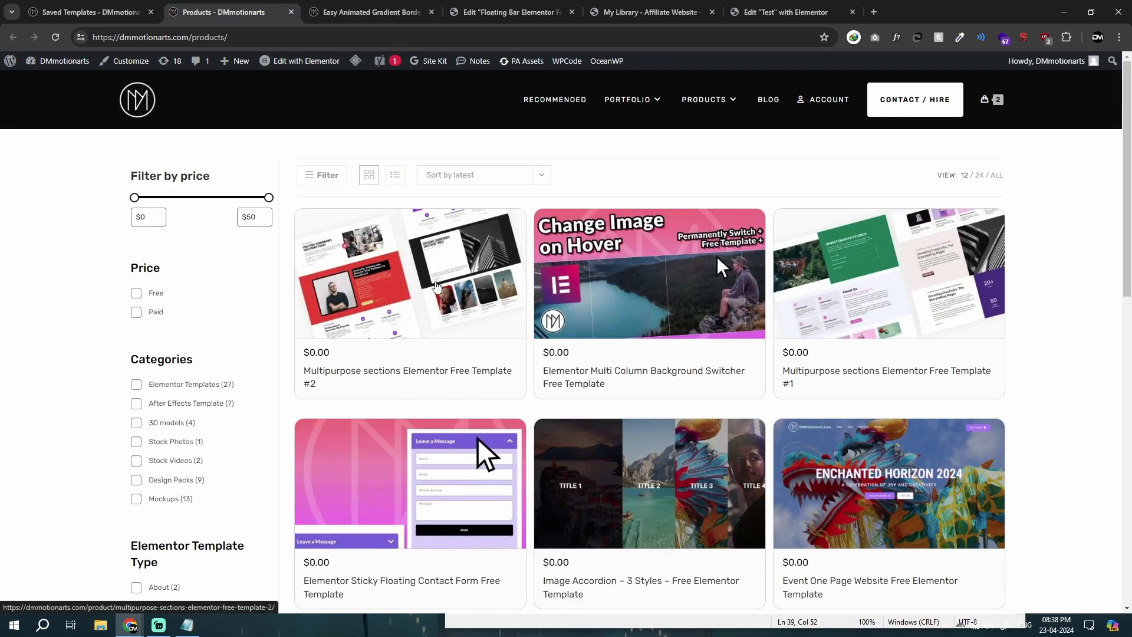